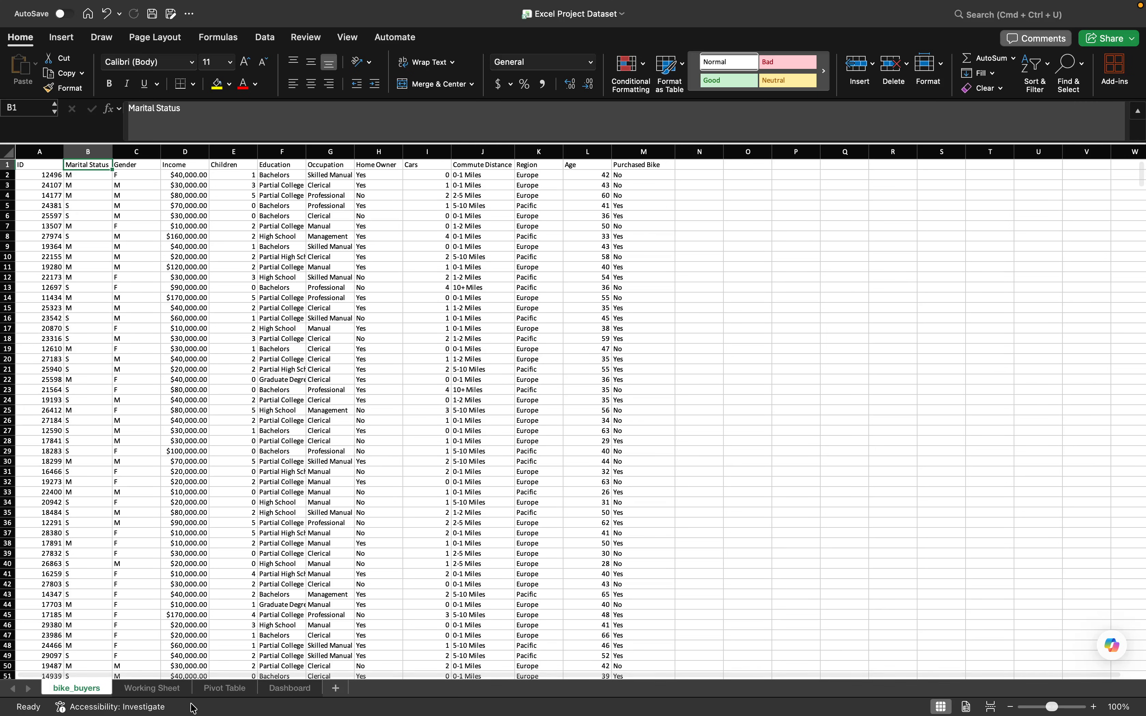
- Delete the Working Sheet, Pivot Table and Dashboard worksheets, keeping only the bike_buyers sheet
left_click(179, 696)
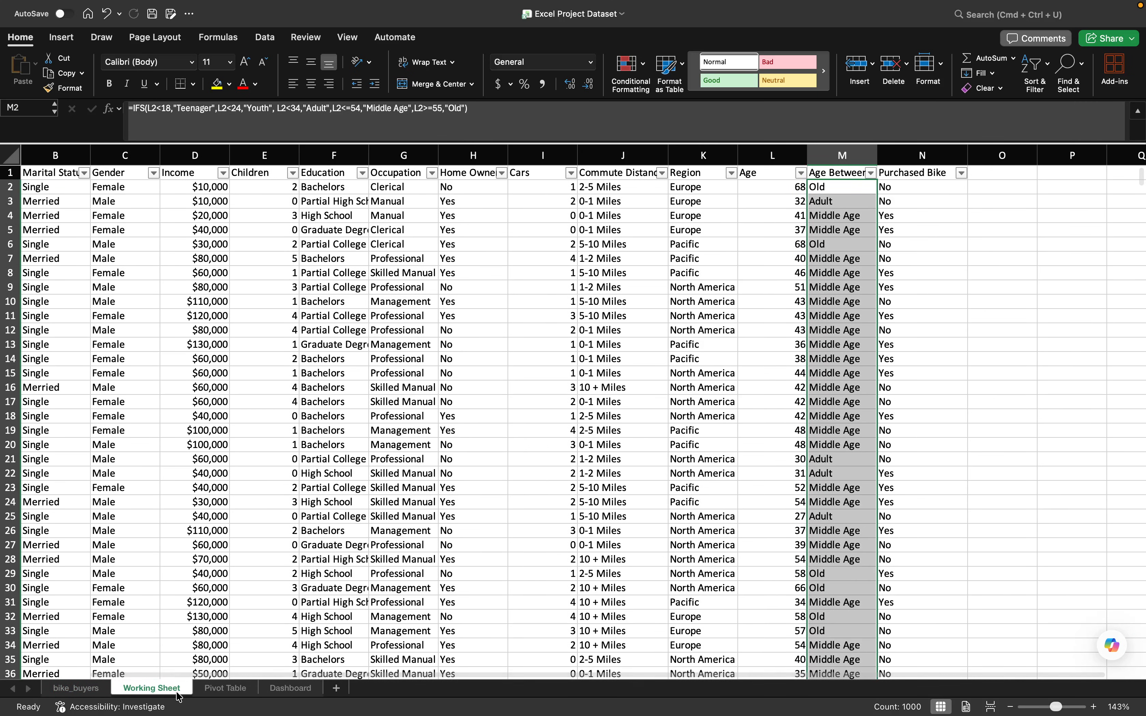
right_click(176, 687)
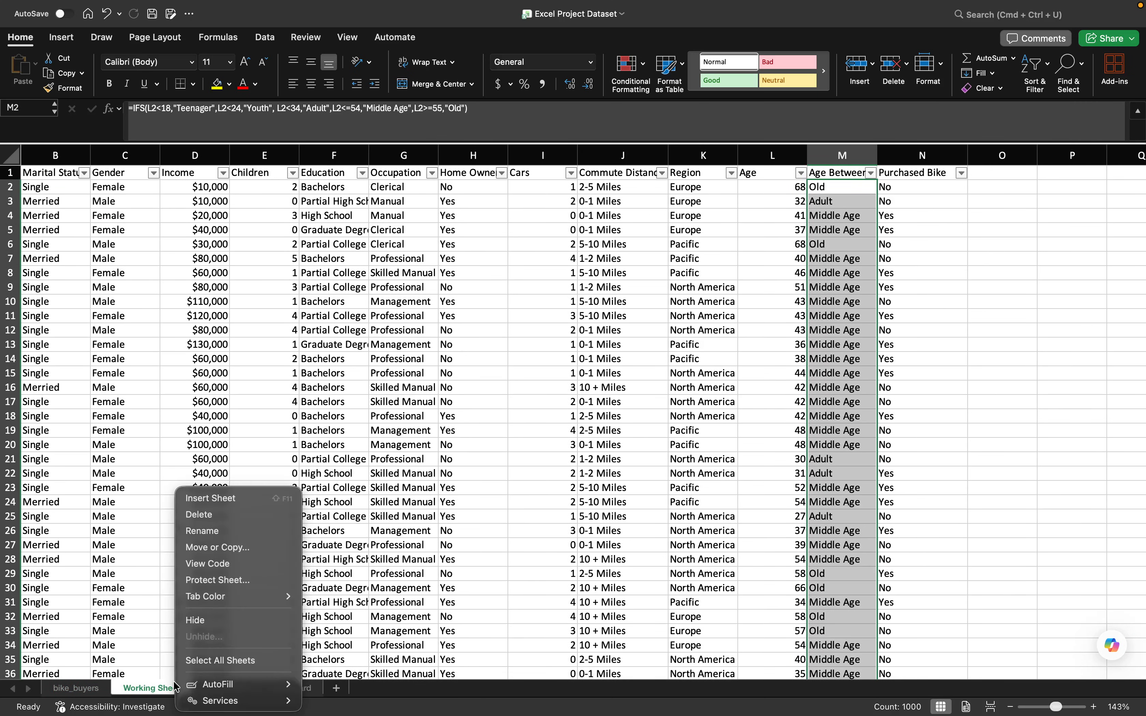
left_click(233, 516)
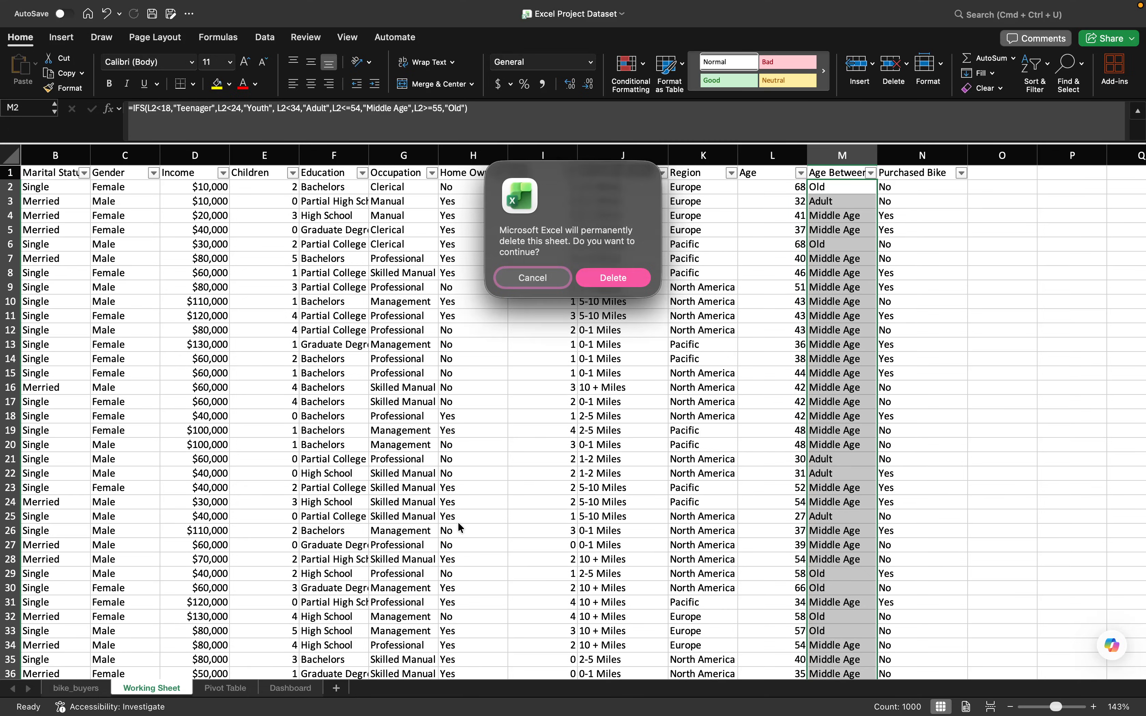
key("Return")
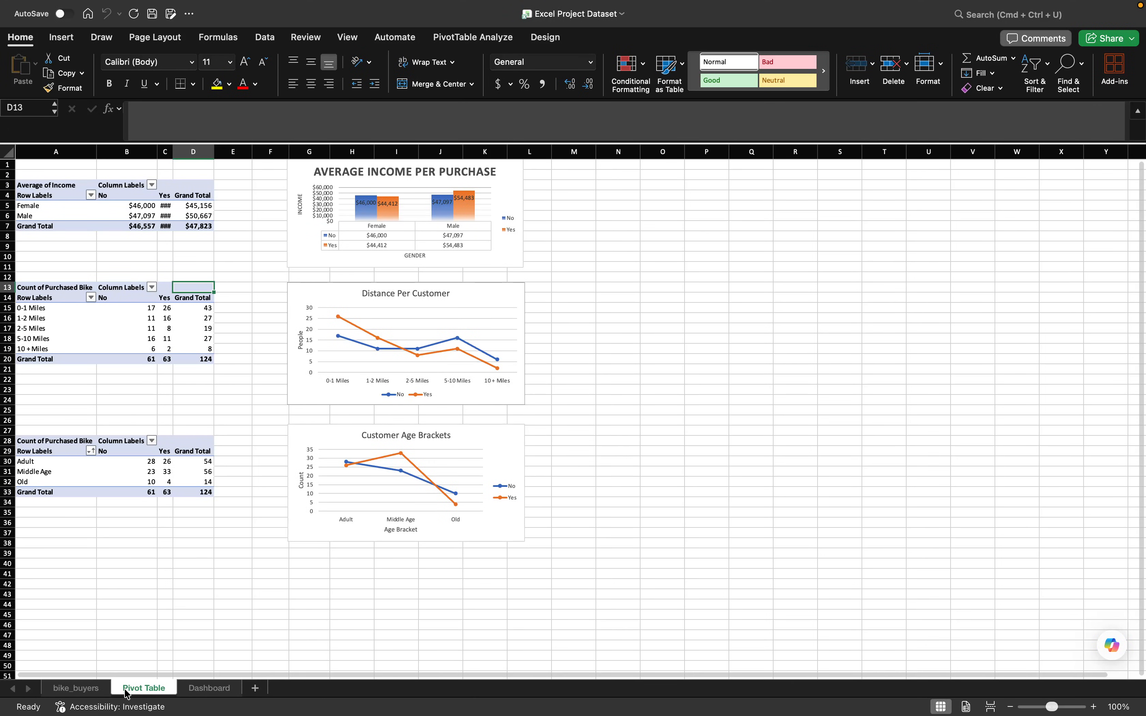
right_click(143, 687)
left_click(205, 530)
key("Return")
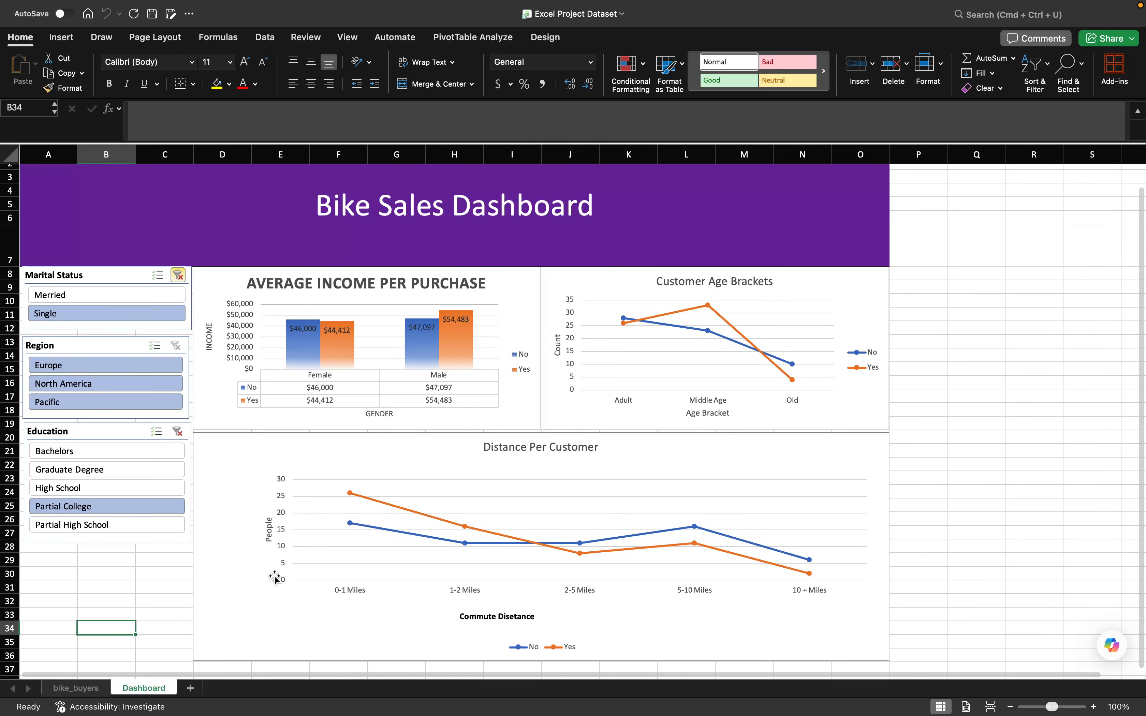
right_click(157, 688)
left_click(254, 535)
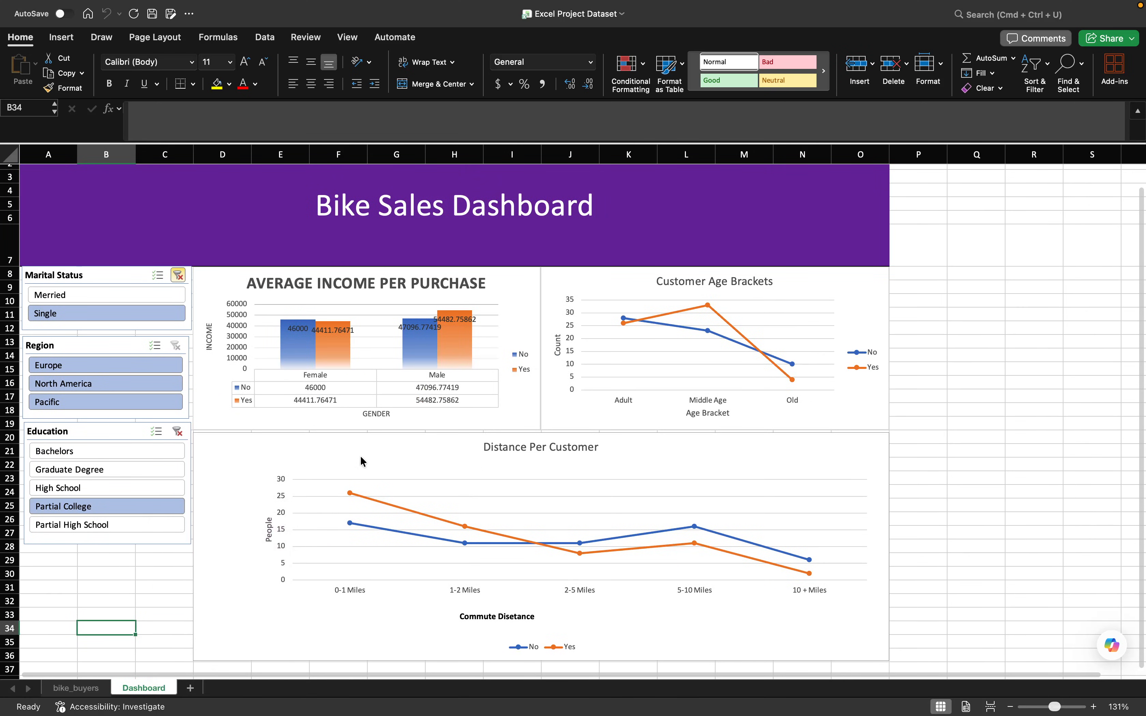
left_click(632, 274)
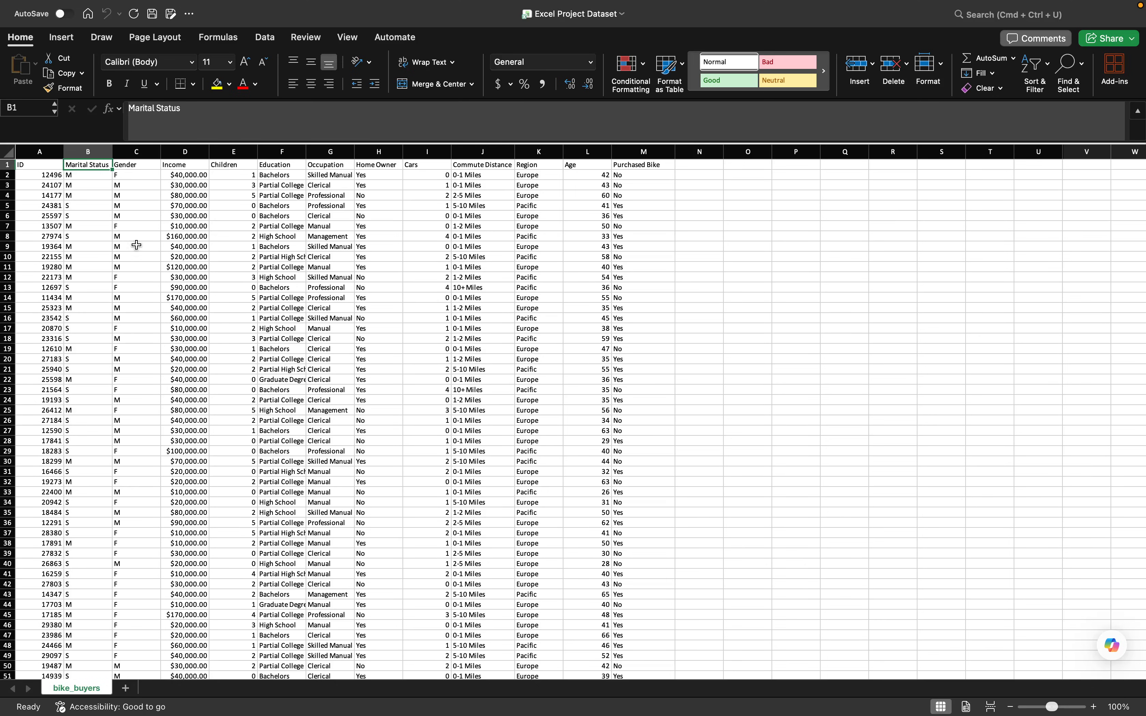
left_click(98, 152)
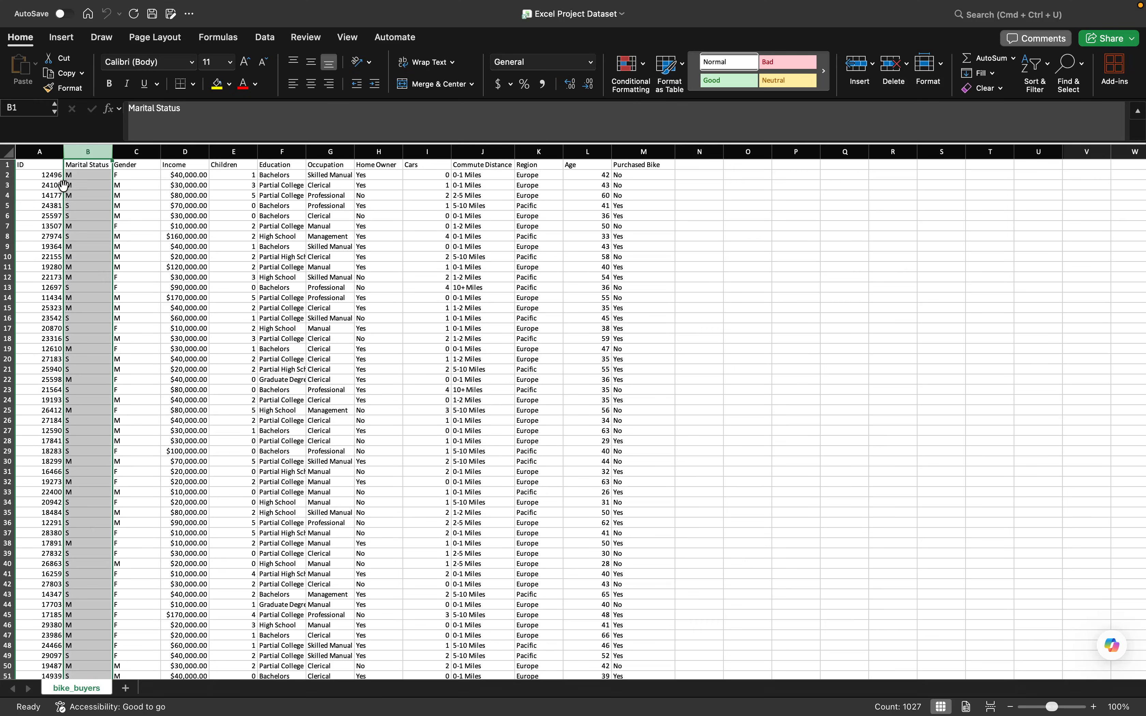
left_click(76, 206)
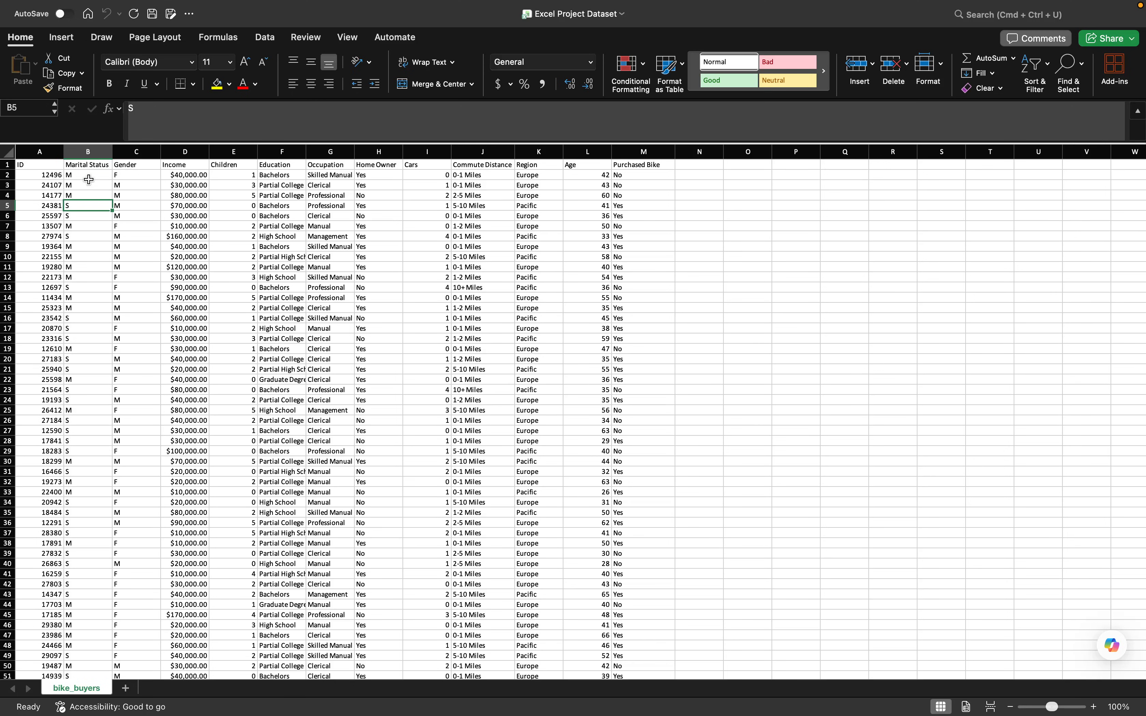
left_click(103, 150)
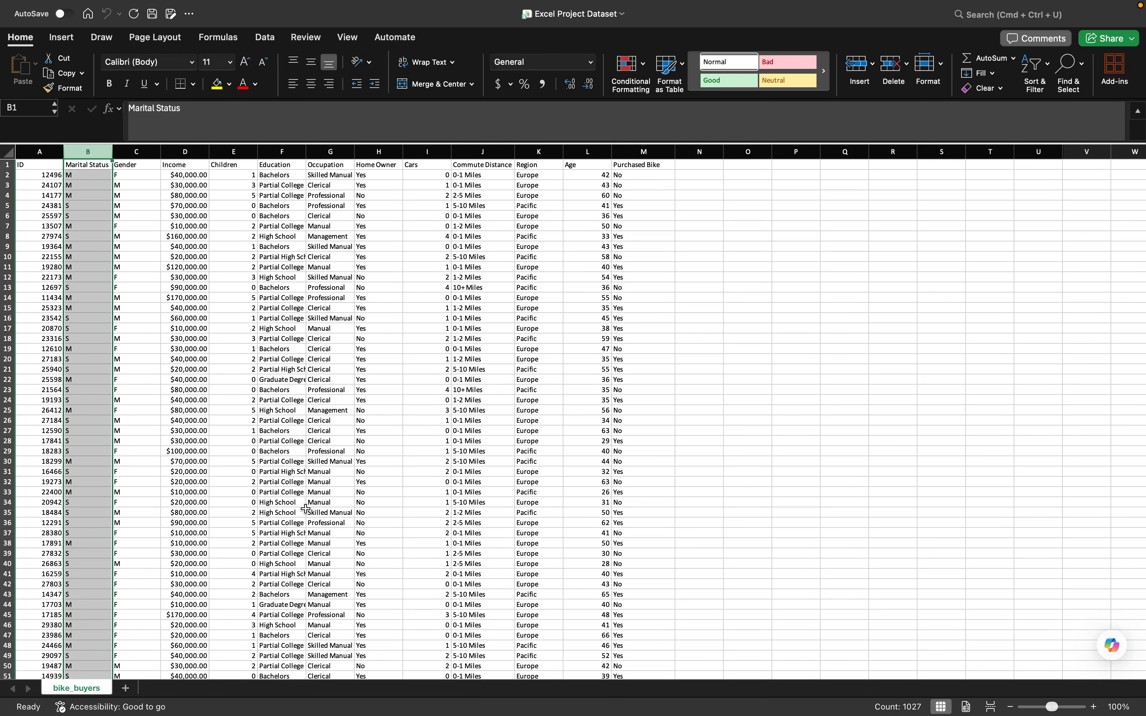
- Add a new worksheet after bike_buyers and rename it with the author's name
left_click(126, 689)
double_click(128, 692)
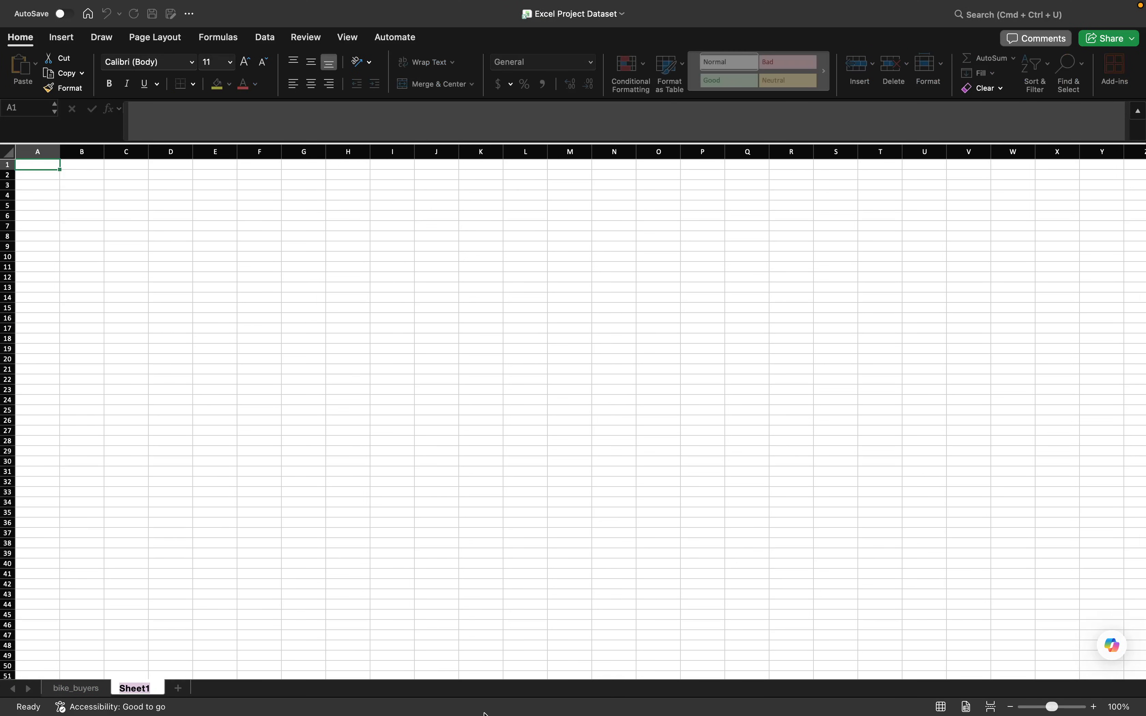
type("is")
type("iti")
key("Return")
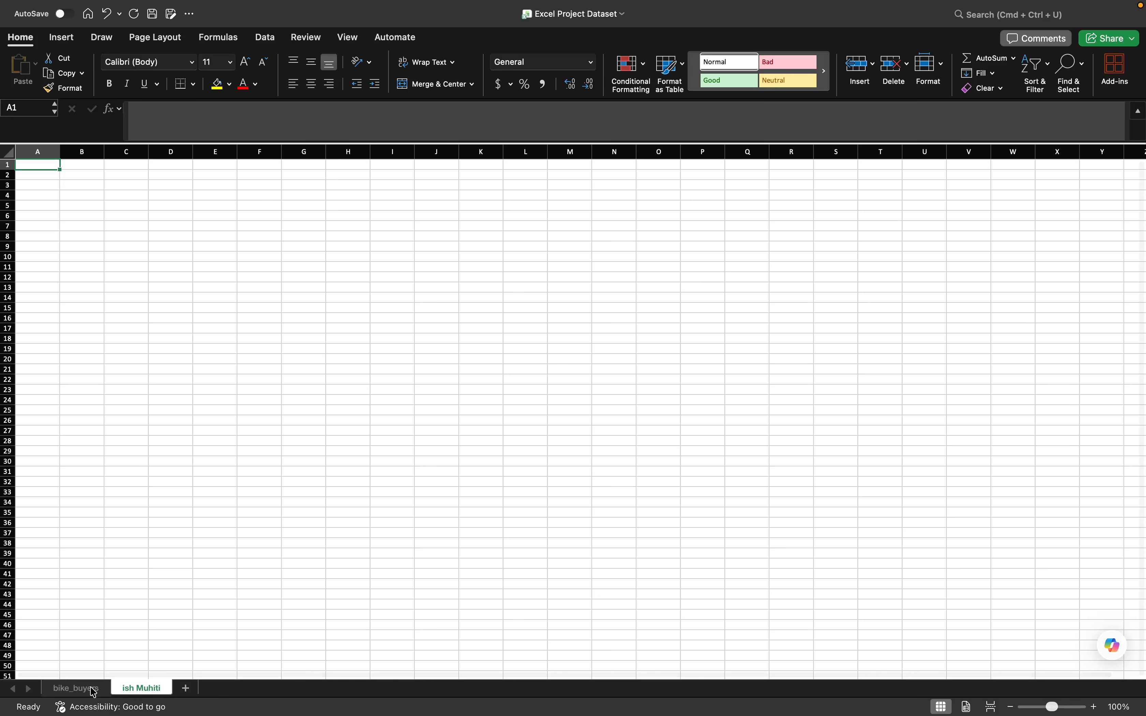
- Copy the entire bike_buyers sheet and paste it into the new worksheet starting at A1
left_click(85, 687)
left_click(689, 463)
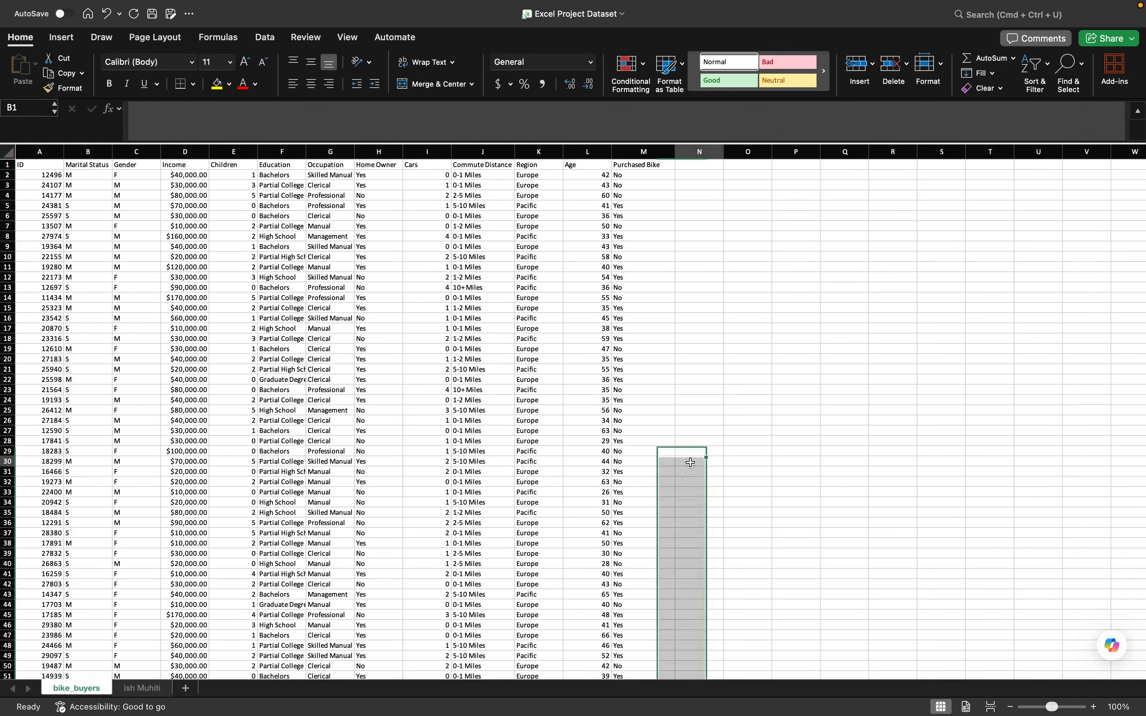
key("super+a")
key("super+c")
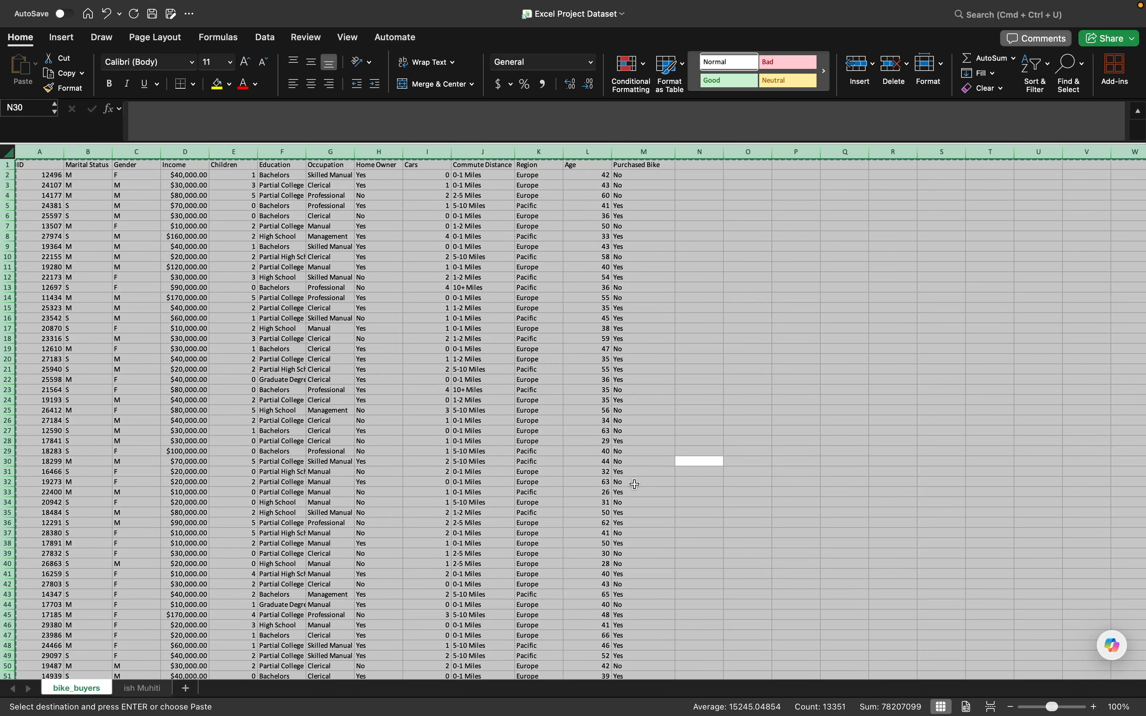
left_click(152, 687)
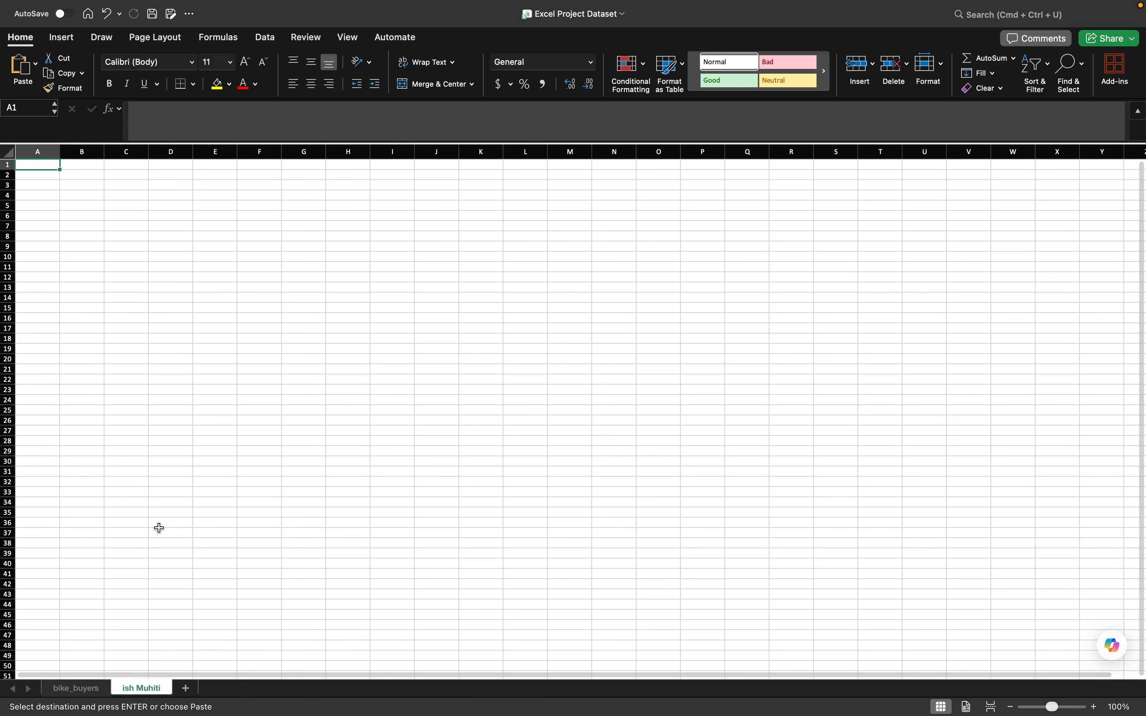
key("super+v")
left_click(664, 382)
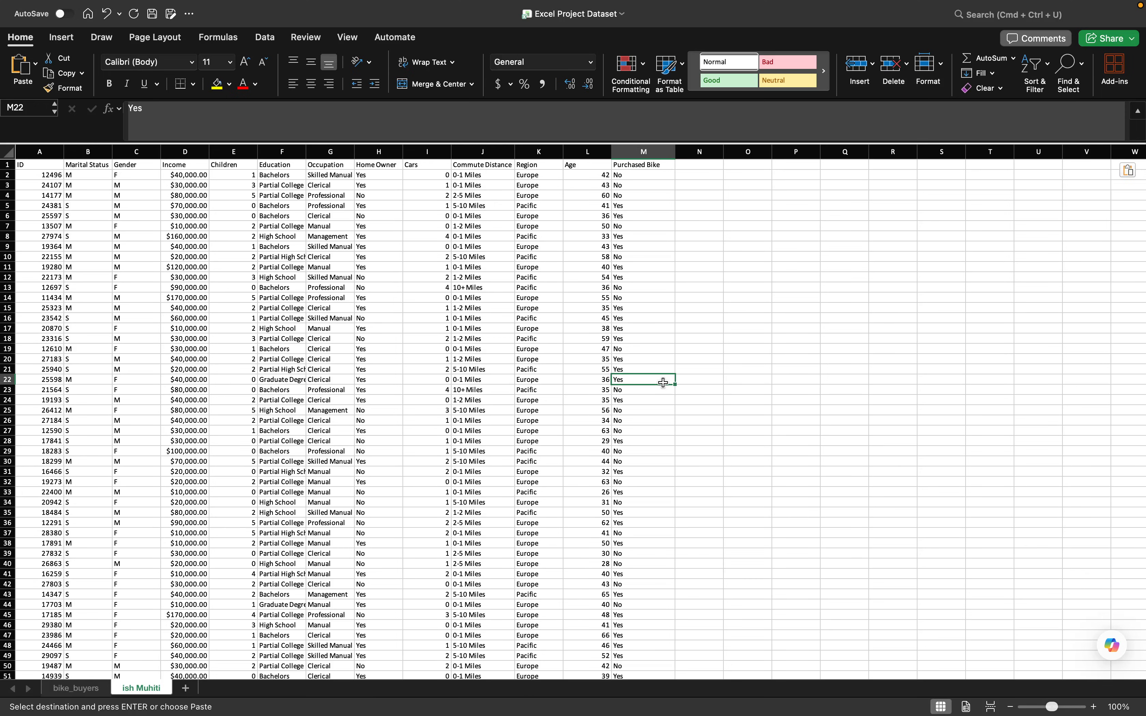
- Remove duplicate rows from the whole copied dataset, comparing all columns and treating the first row as headers
left_click(8, 153)
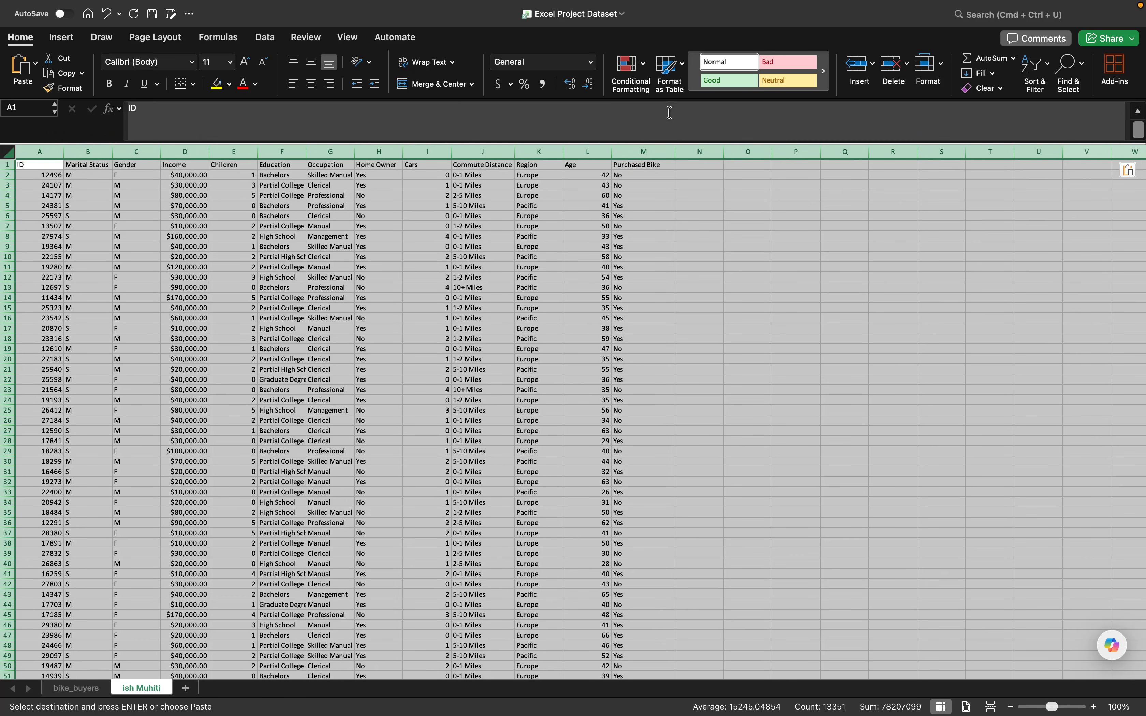
left_click(266, 38)
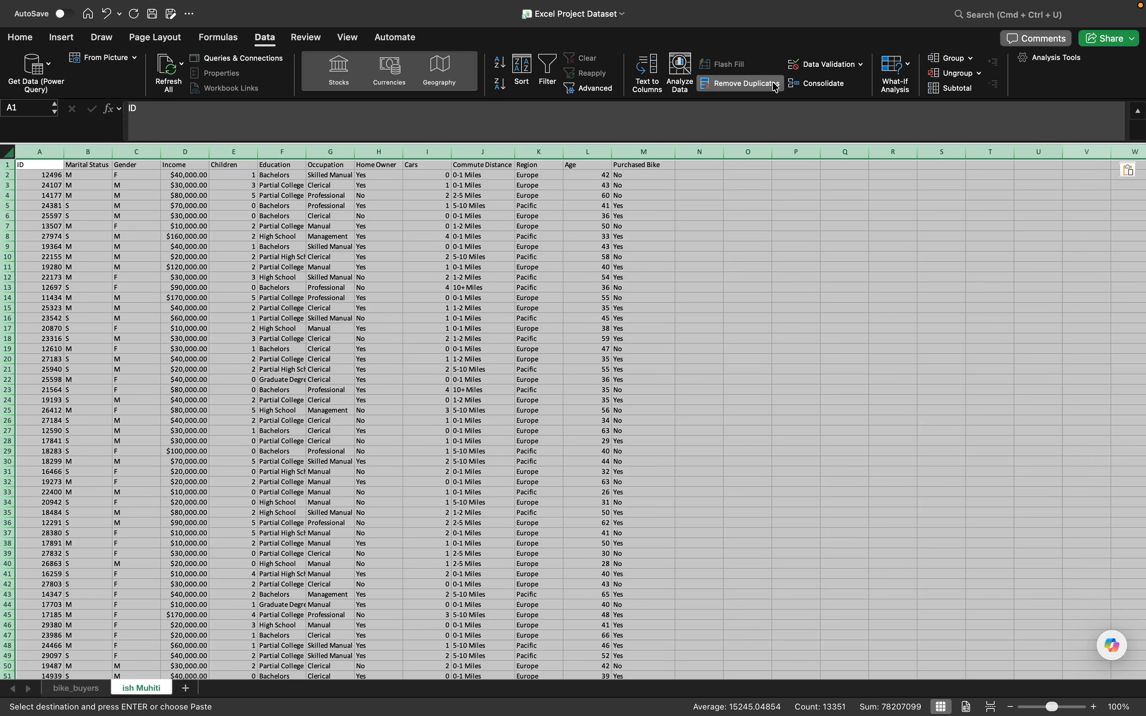
left_click(775, 84)
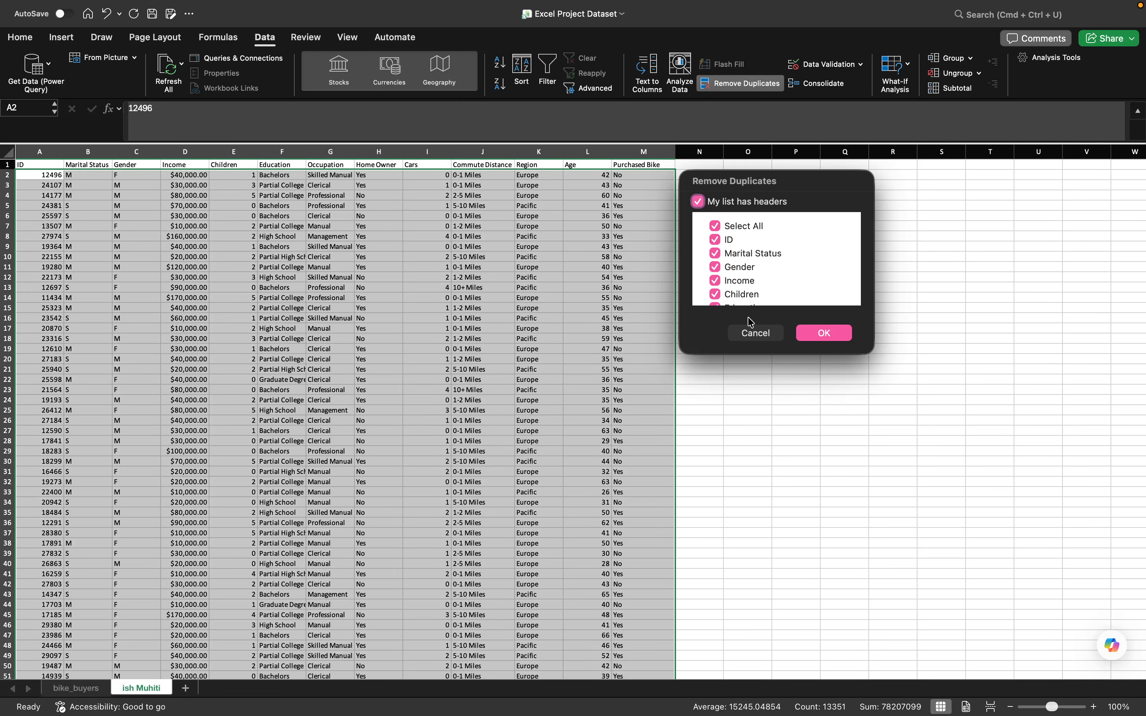
left_click(836, 343)
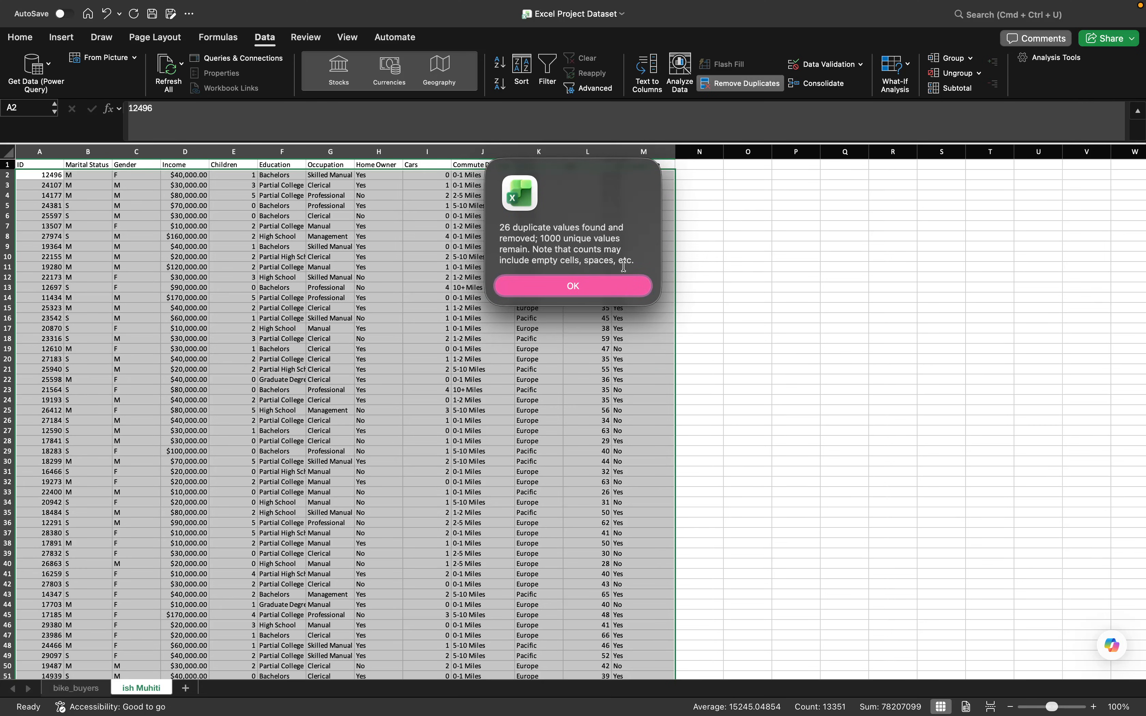
left_click(603, 293)
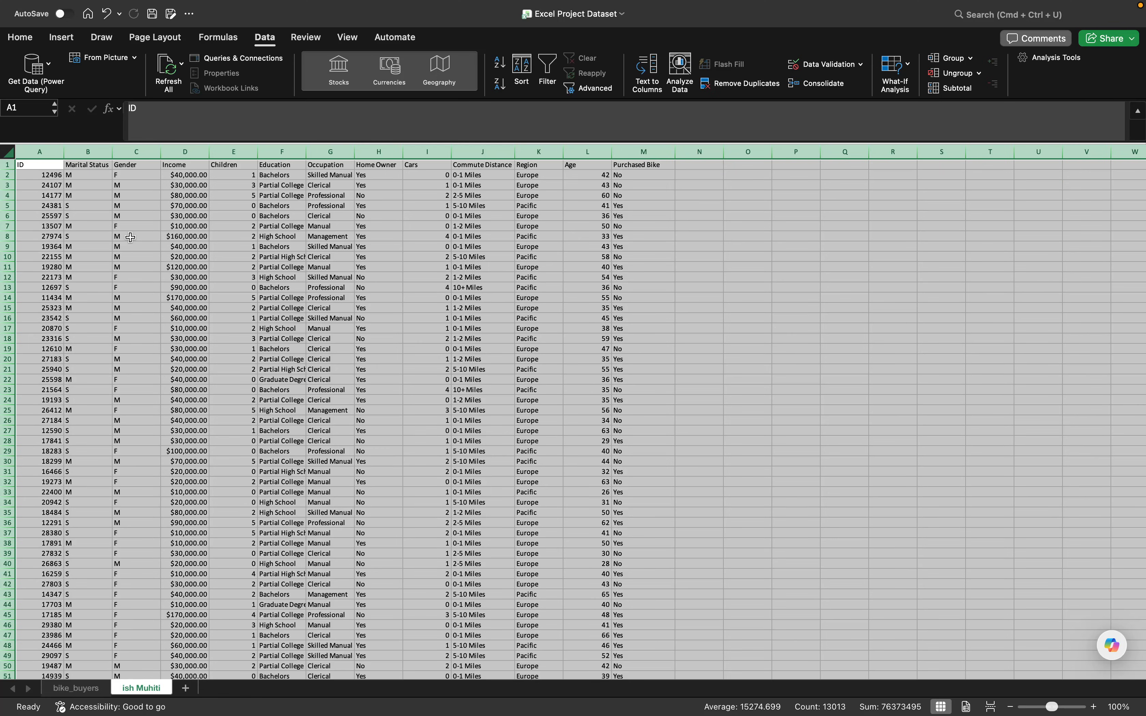
- Add filters to the header row of the copied dataset
left_click(49, 179)
left_click(7, 174)
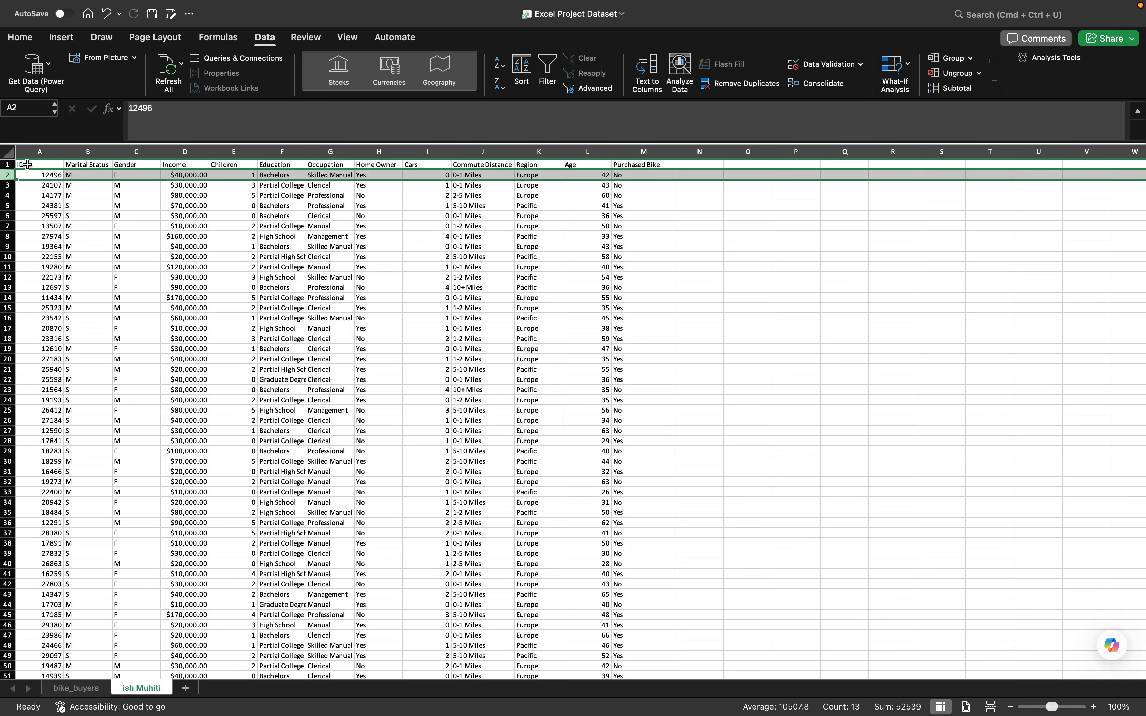
left_click(5, 164)
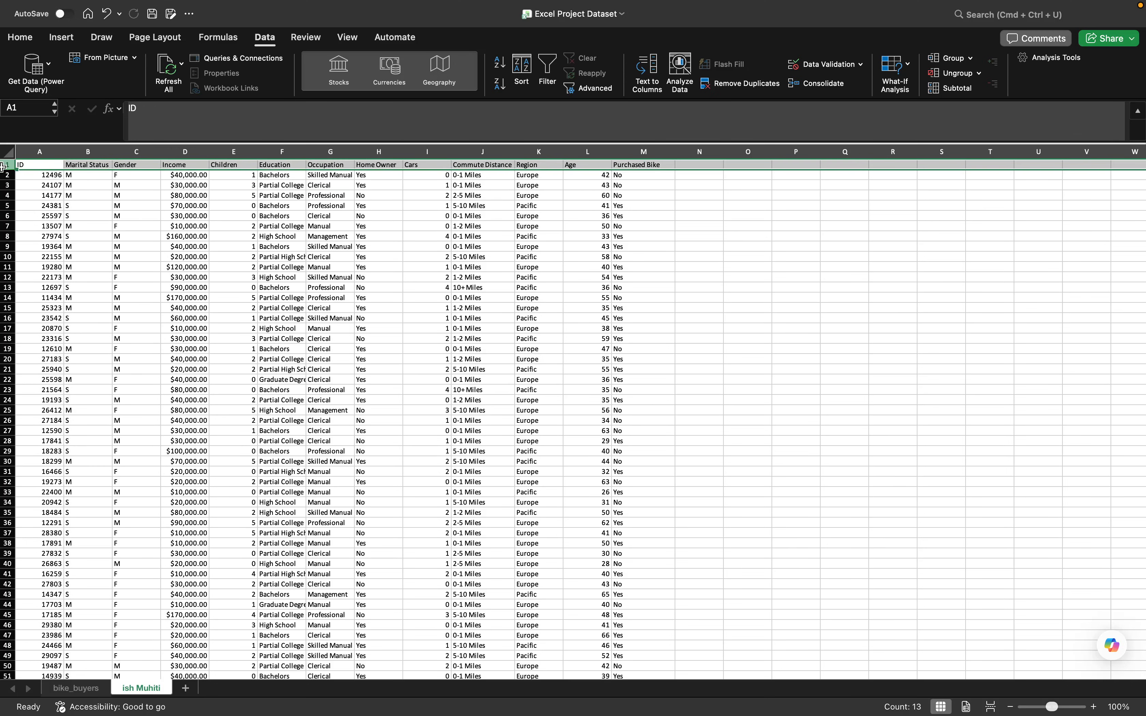
left_click(549, 71)
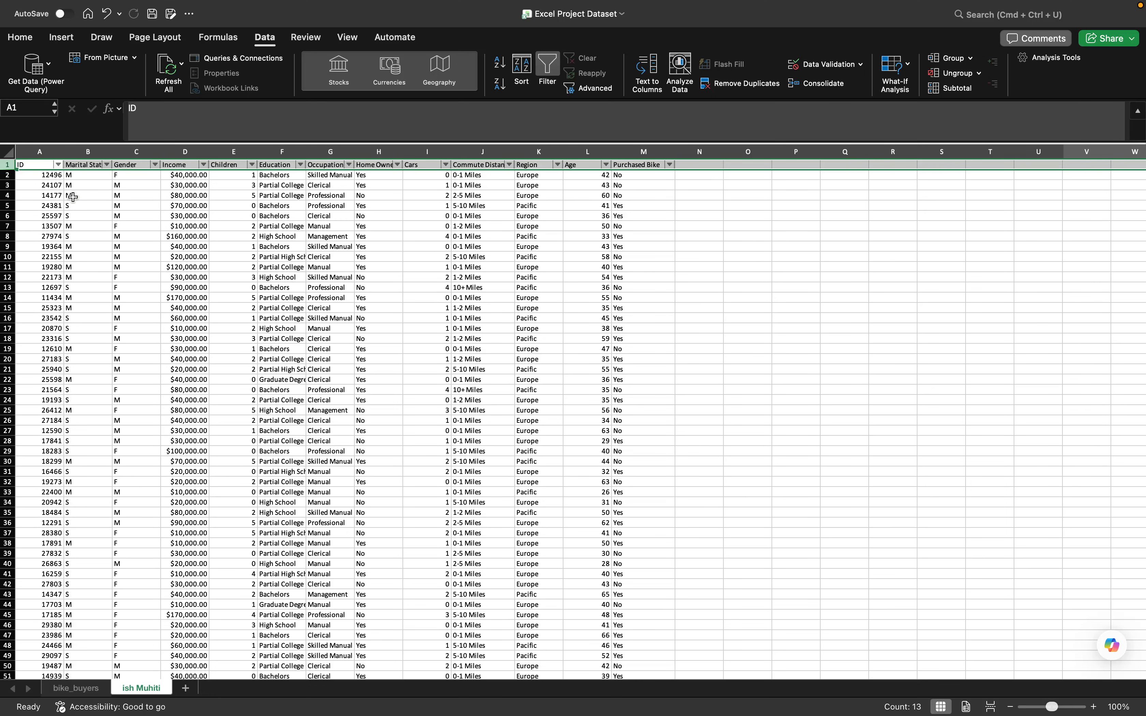
left_click(126, 198)
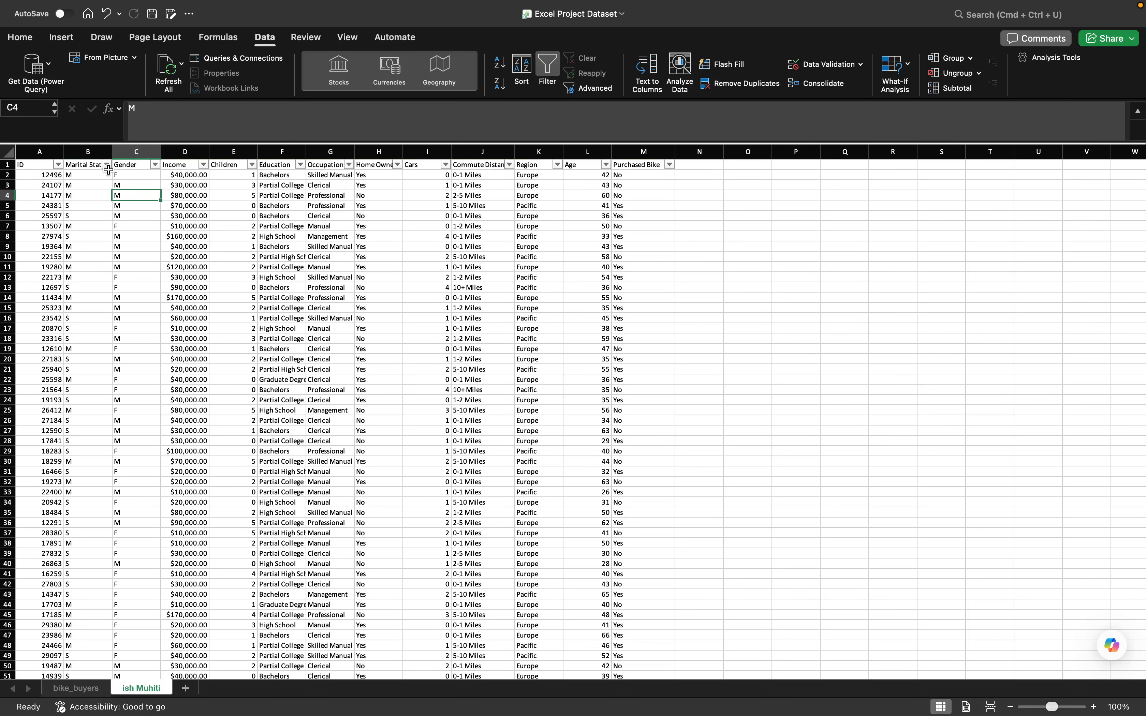
- Check the distinct values in the filter lists of the Marital Status, Gender, Education and Occupation columns
left_click(107, 165)
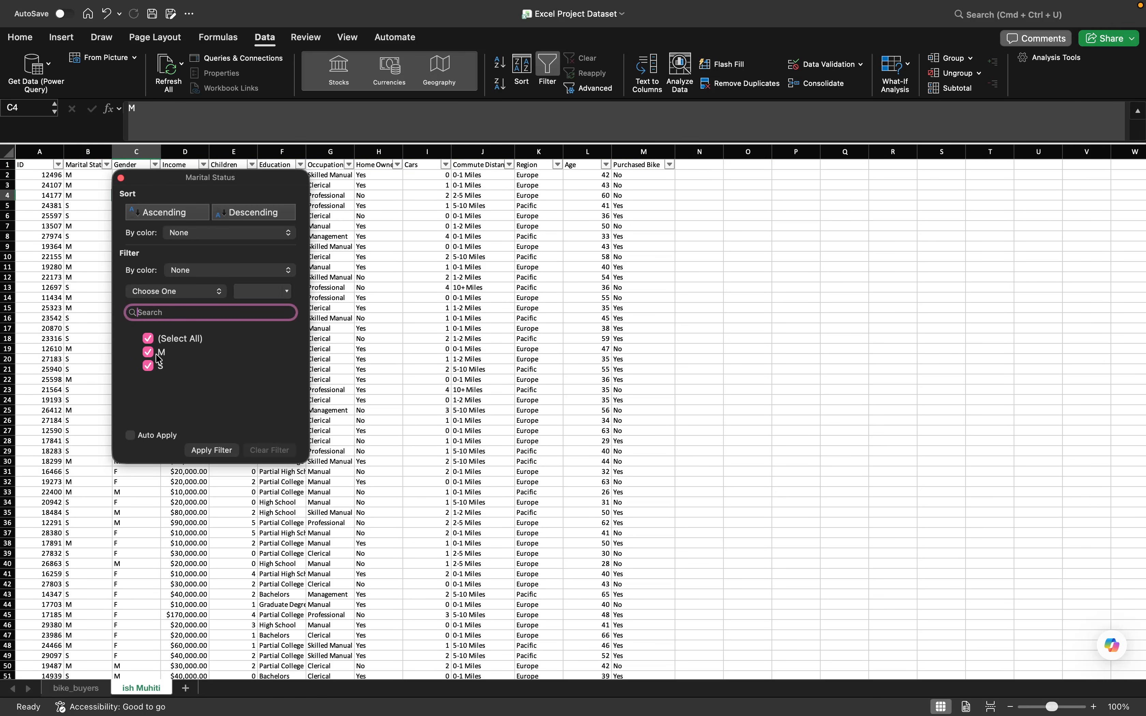
left_click(121, 179)
left_click(155, 164)
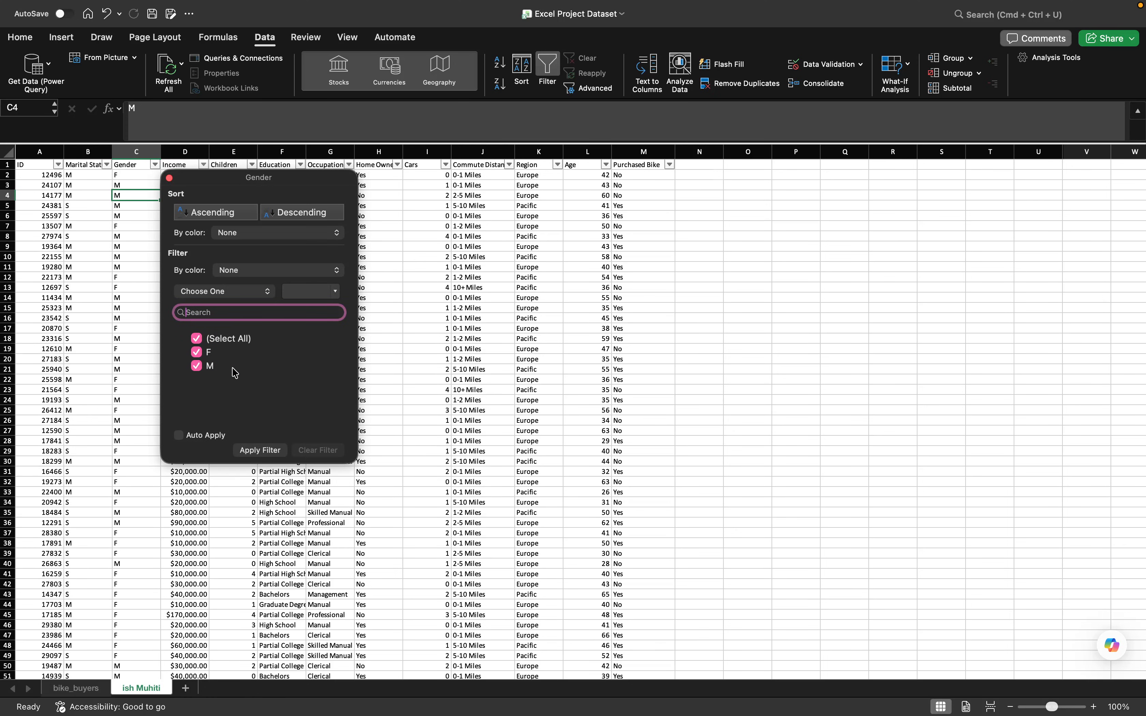
left_click(169, 179)
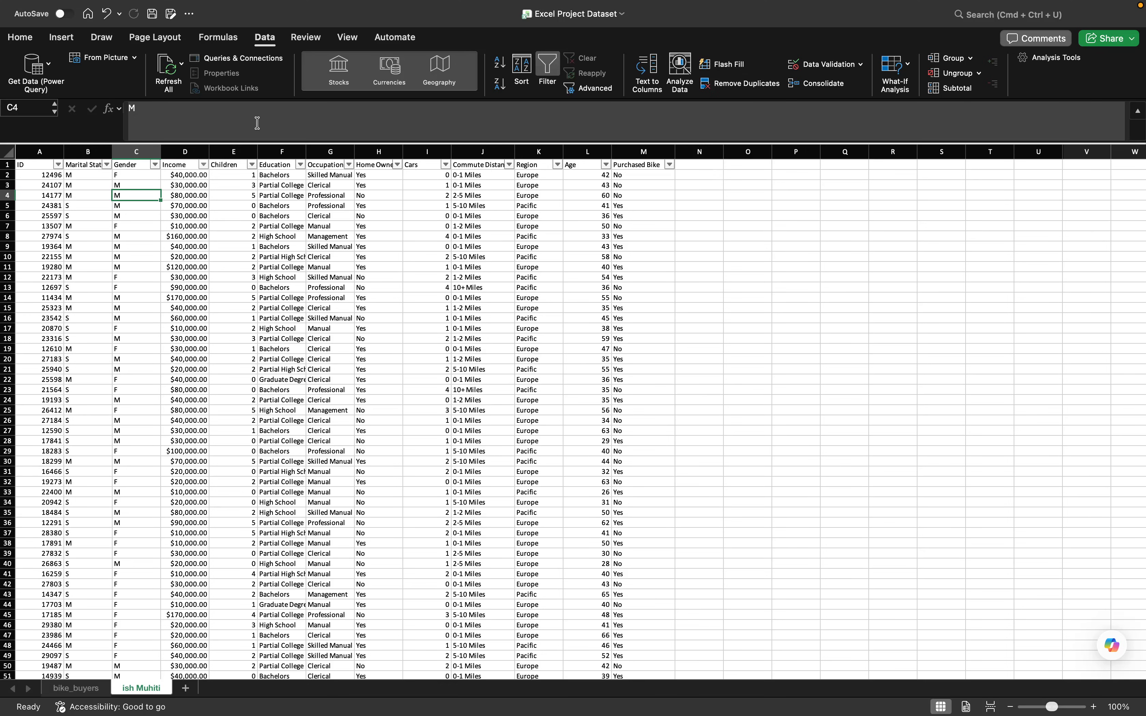
left_click(300, 165)
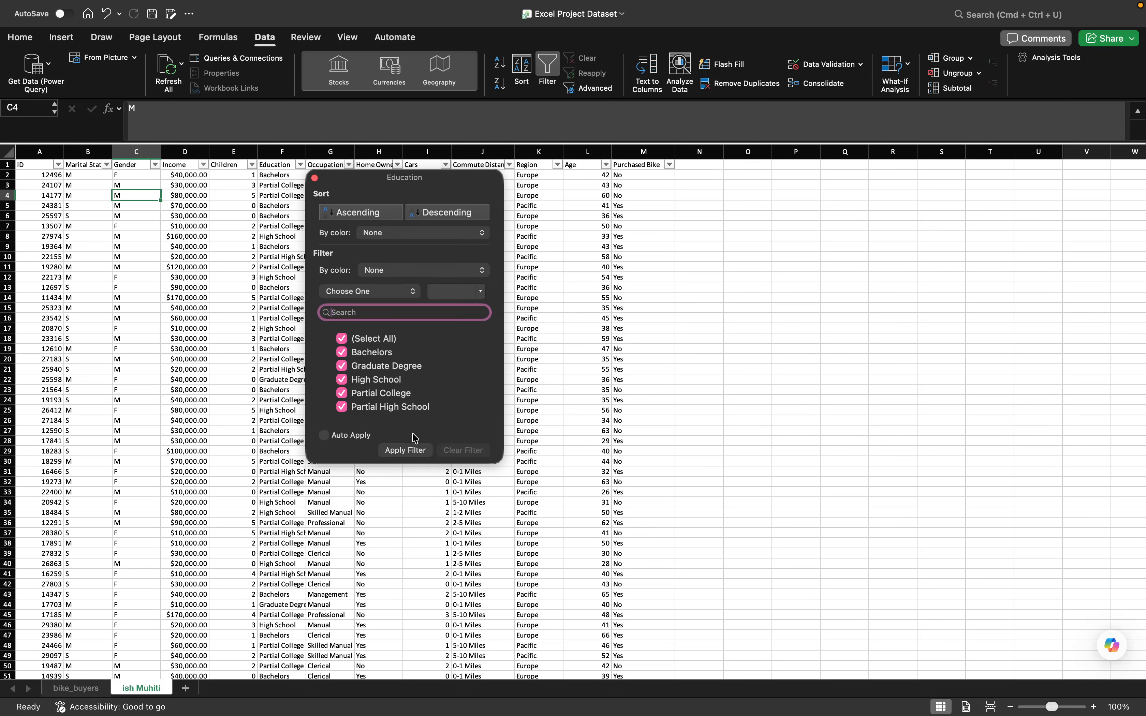
left_click(315, 179)
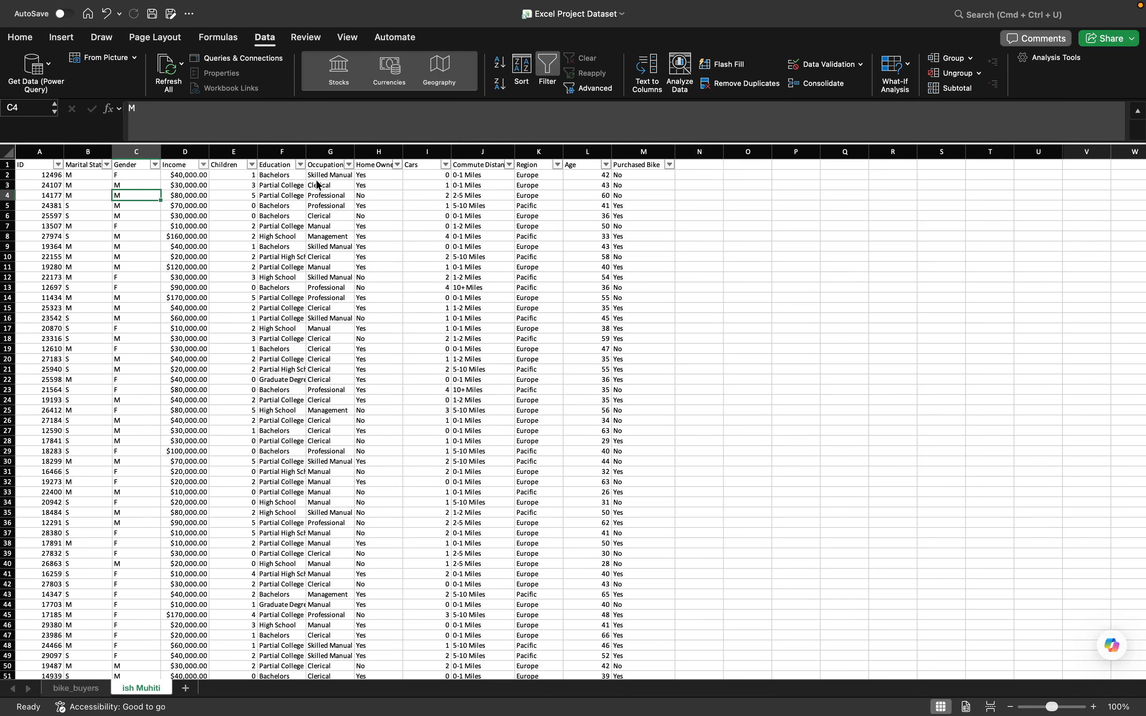
left_click(348, 166)
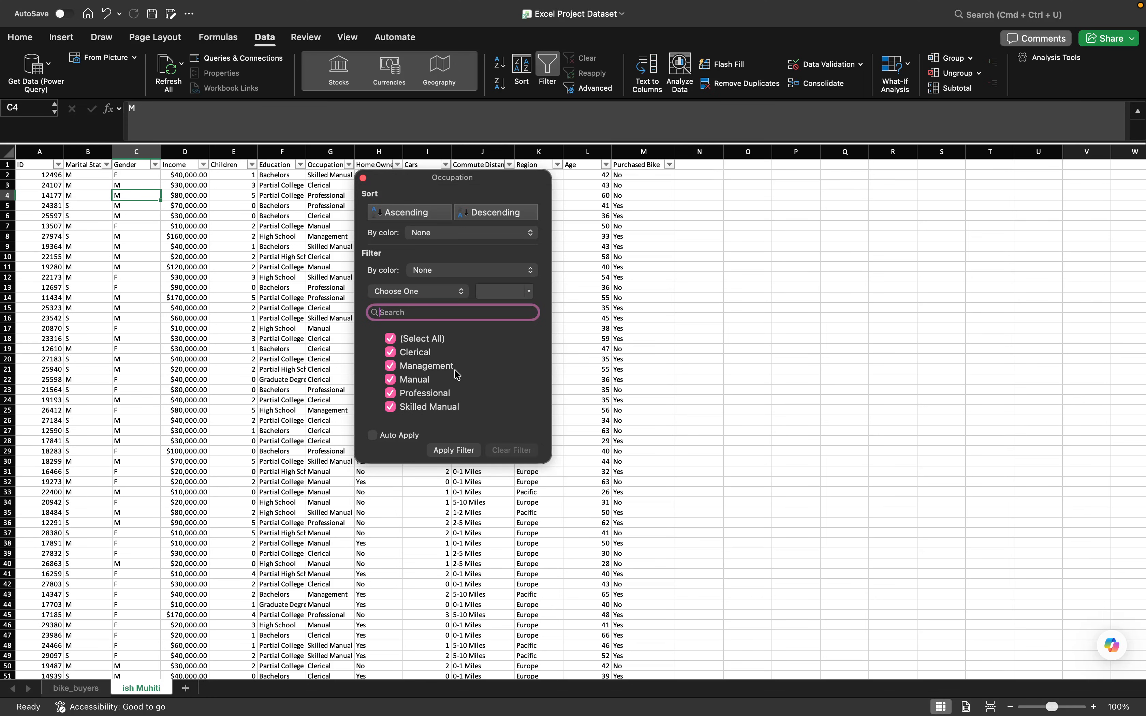
left_click(363, 179)
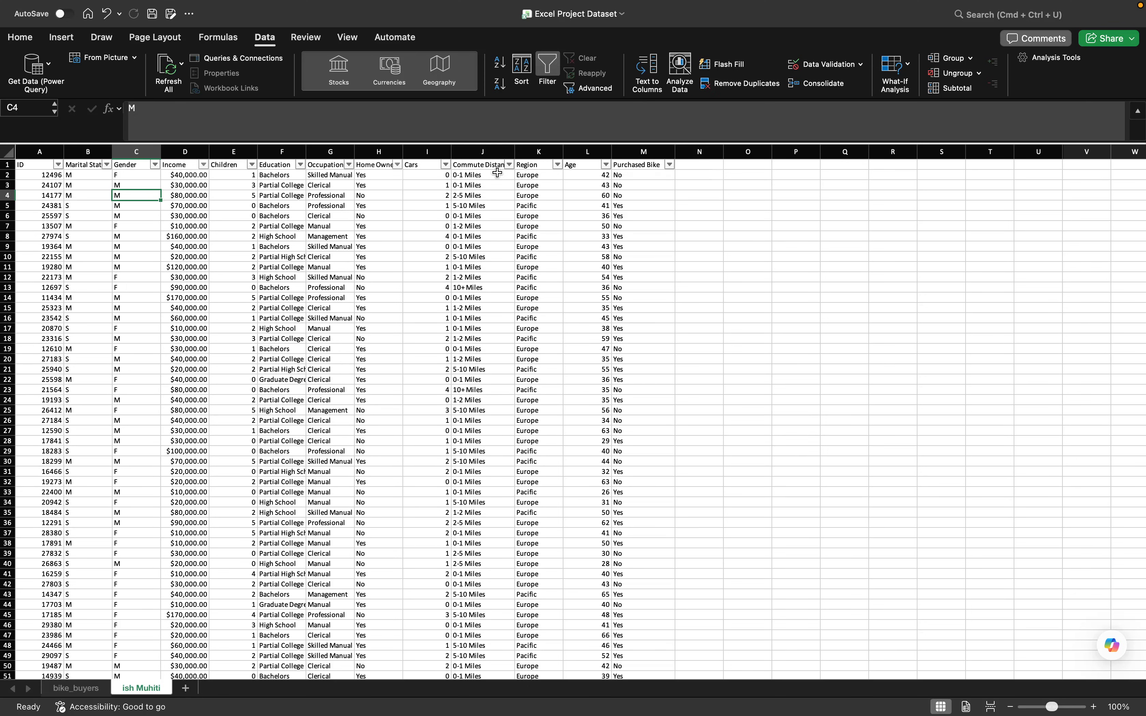
- Check the distinct values in the filter lists of the Commute Distance, Region and Purchased Bike columns
left_click(510, 167)
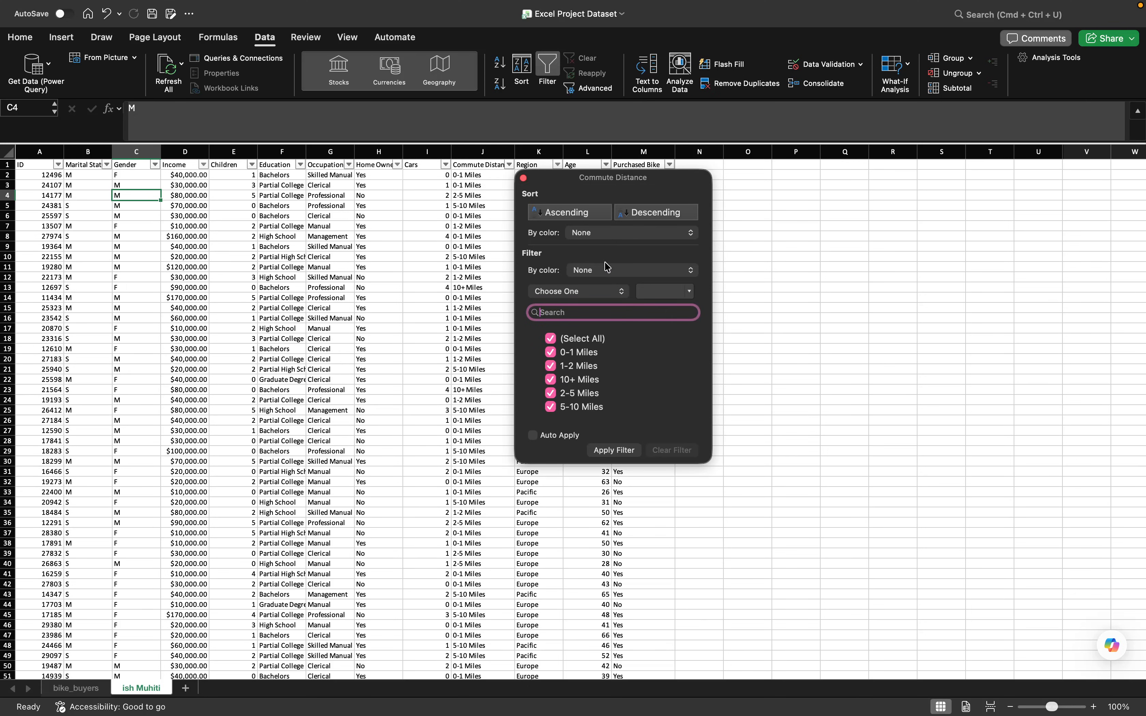
left_click(523, 177)
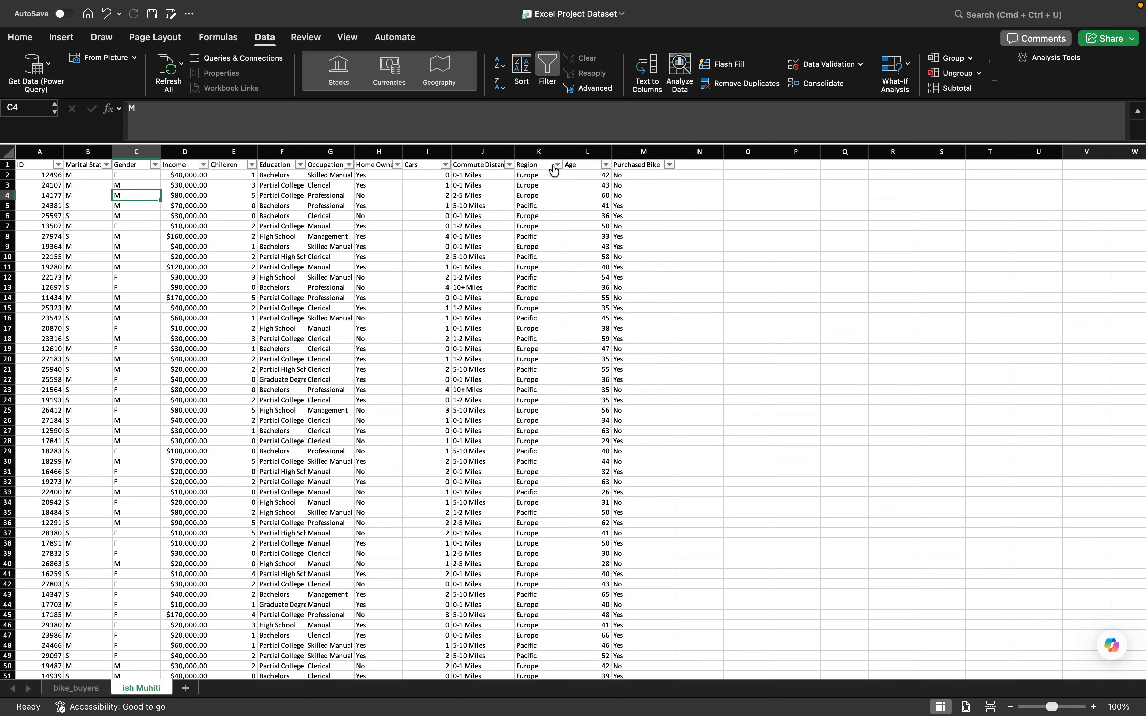
left_click(552, 164)
left_click(558, 165)
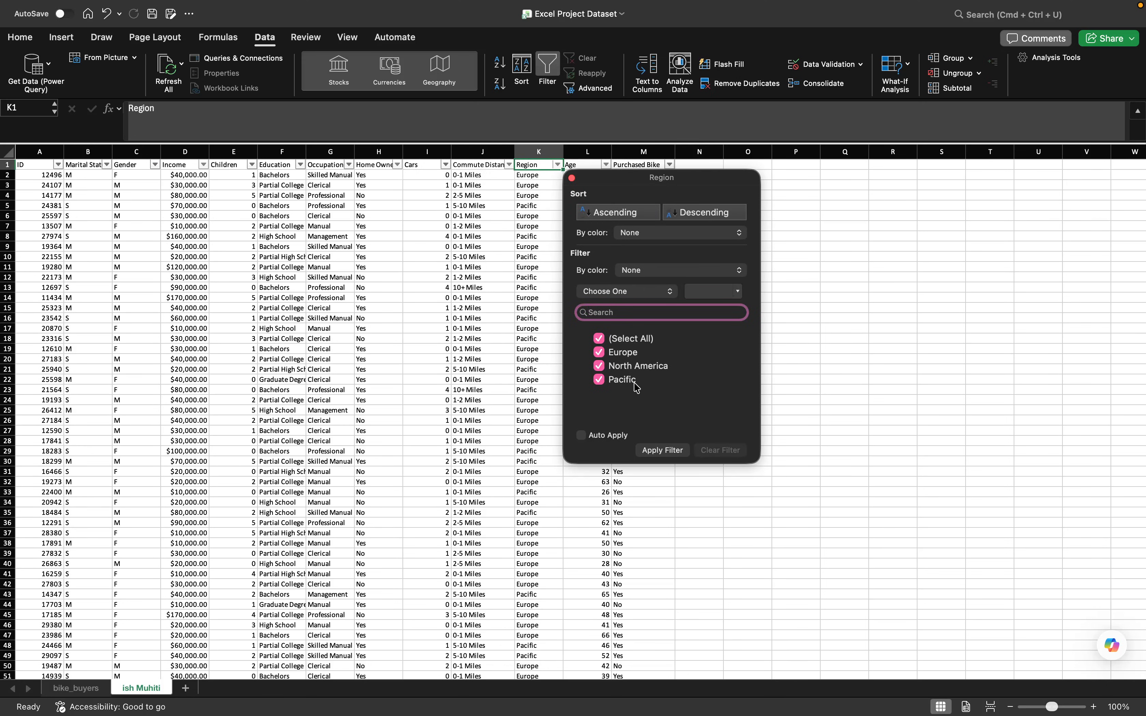
left_click(572, 179)
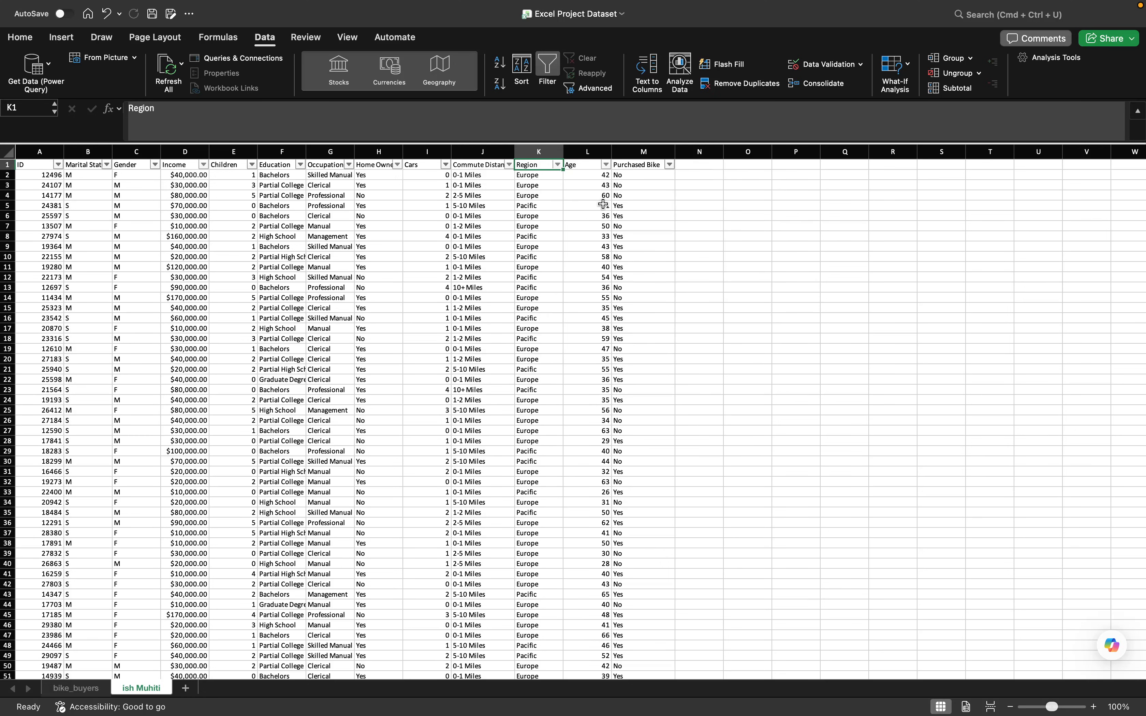
left_click(669, 166)
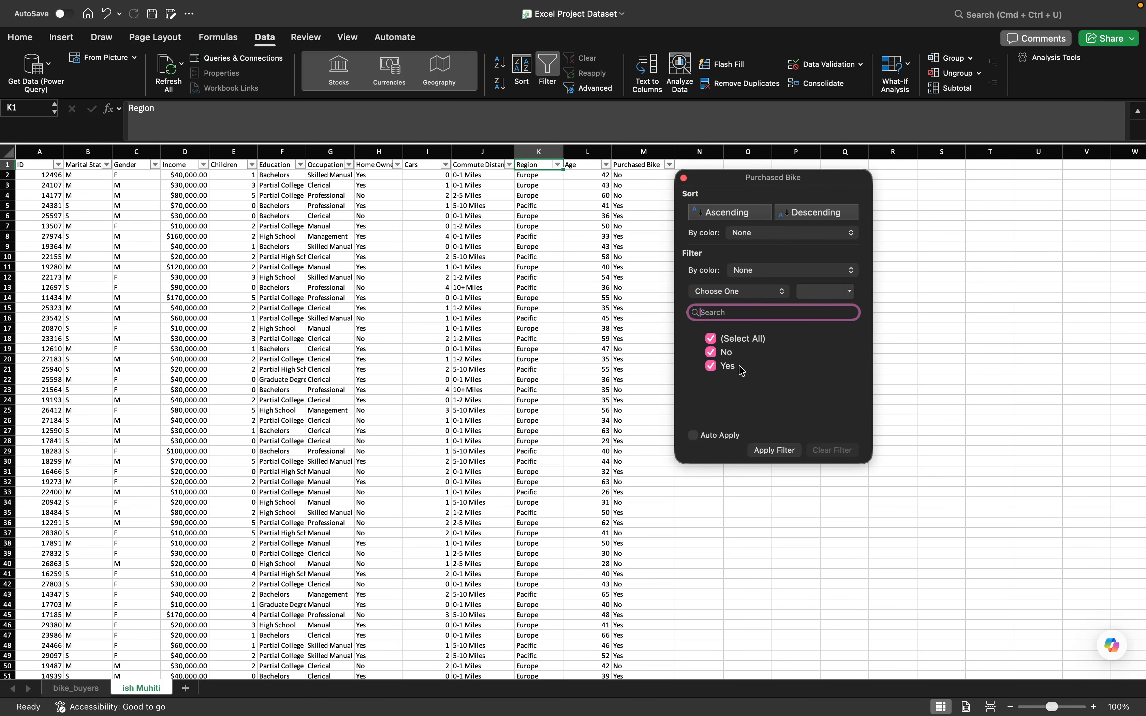
left_click(683, 178)
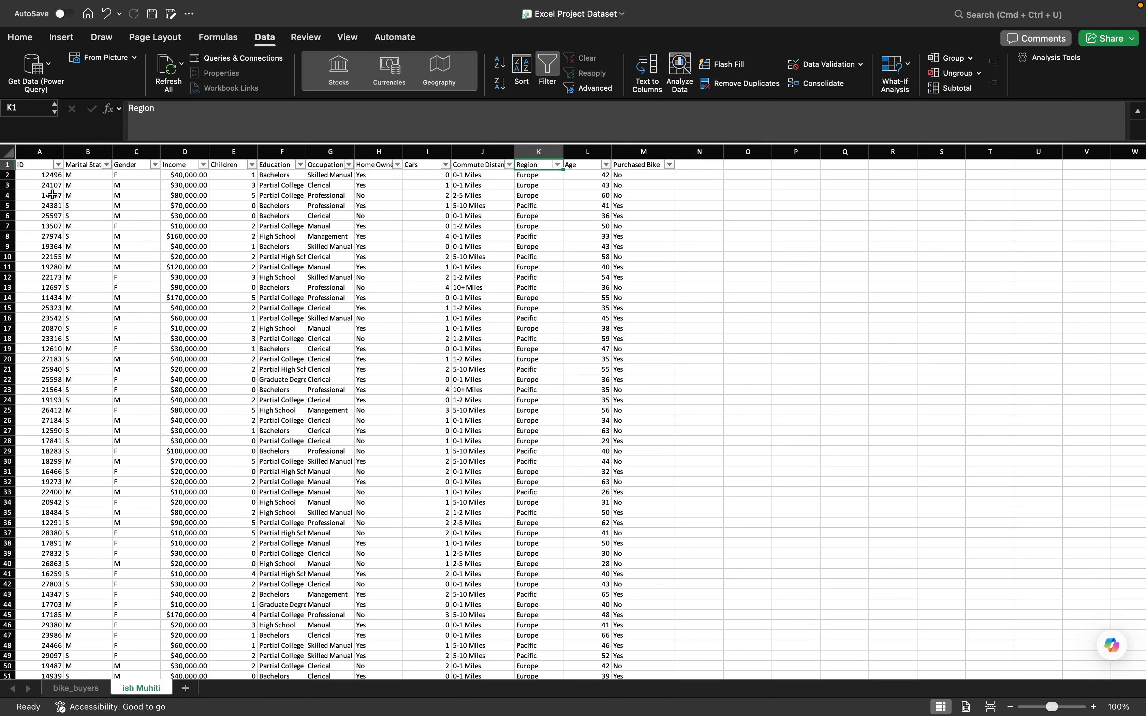
- Replace every S in the Marital Status column with Yolg'iz
left_click(82, 153)
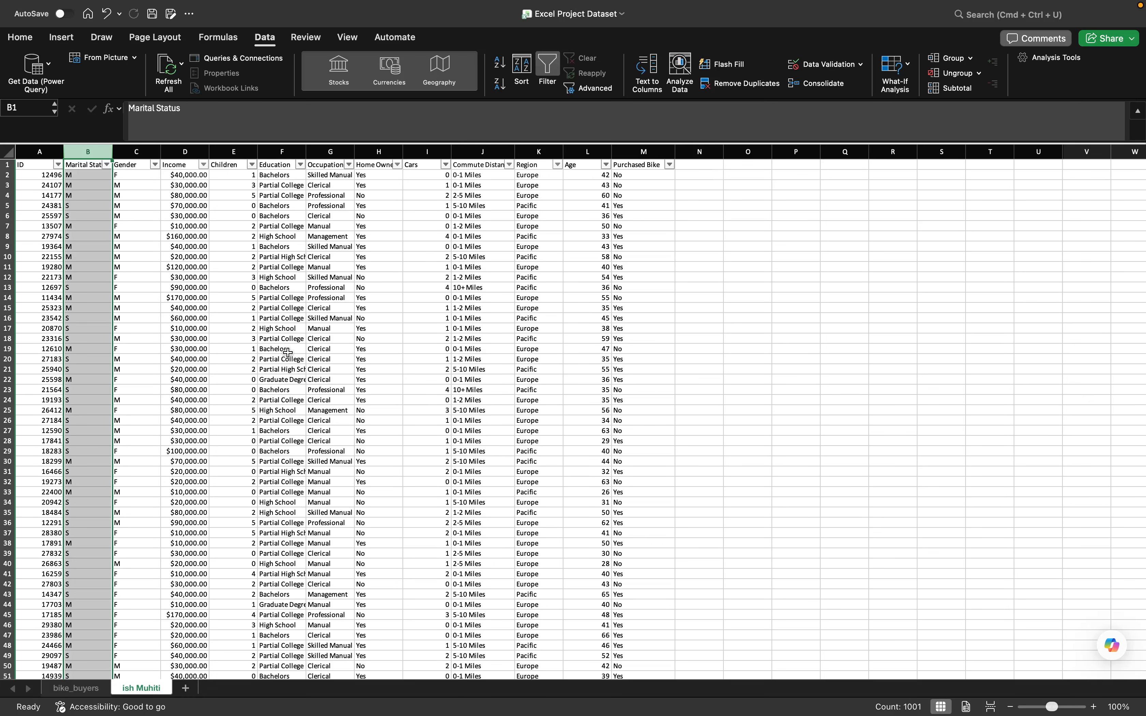
key("ctrl+h")
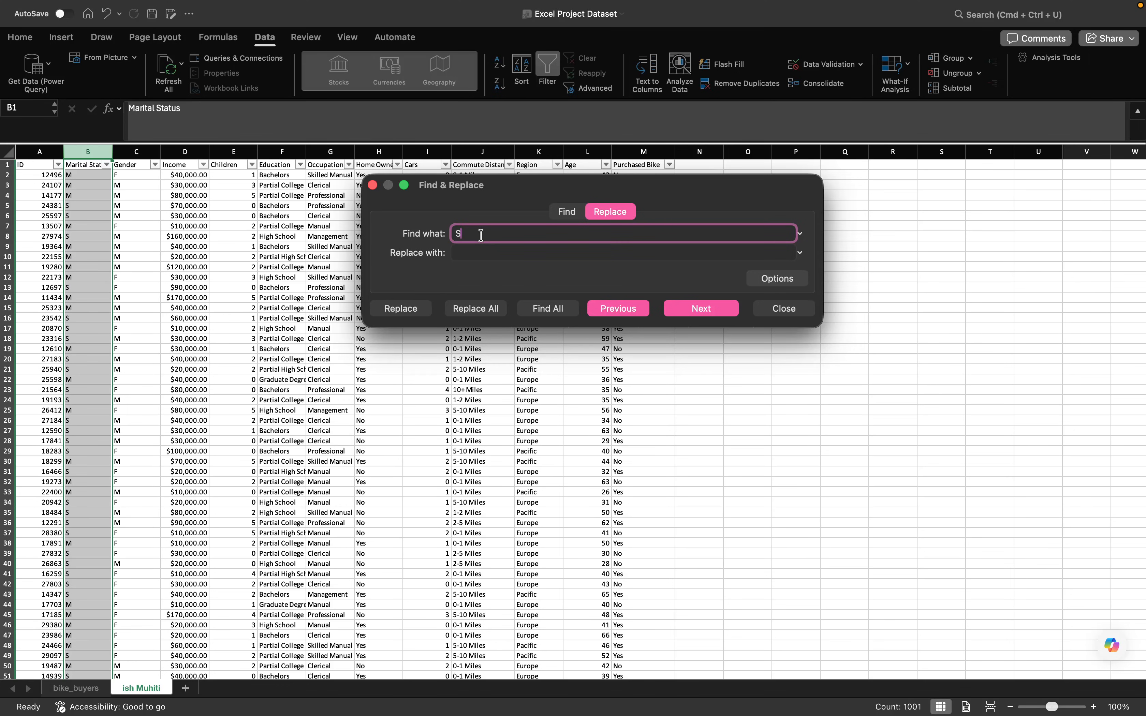
left_click(475, 252)
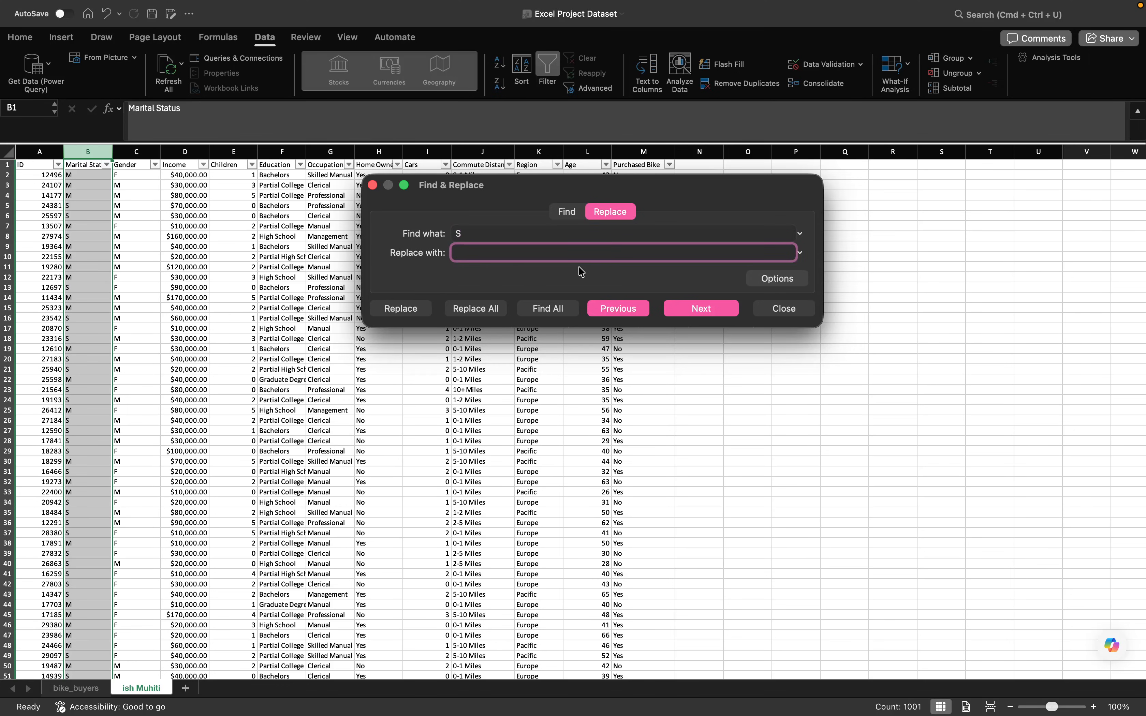
type("Yolg'iz")
left_click(488, 314)
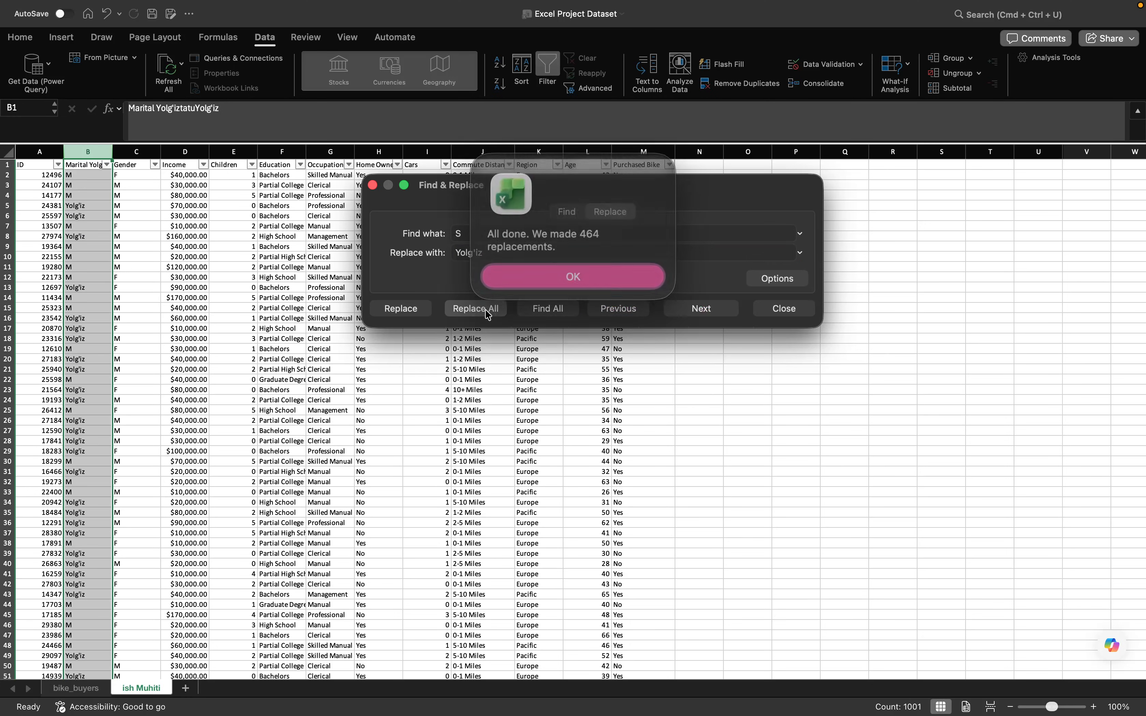
left_click(572, 271)
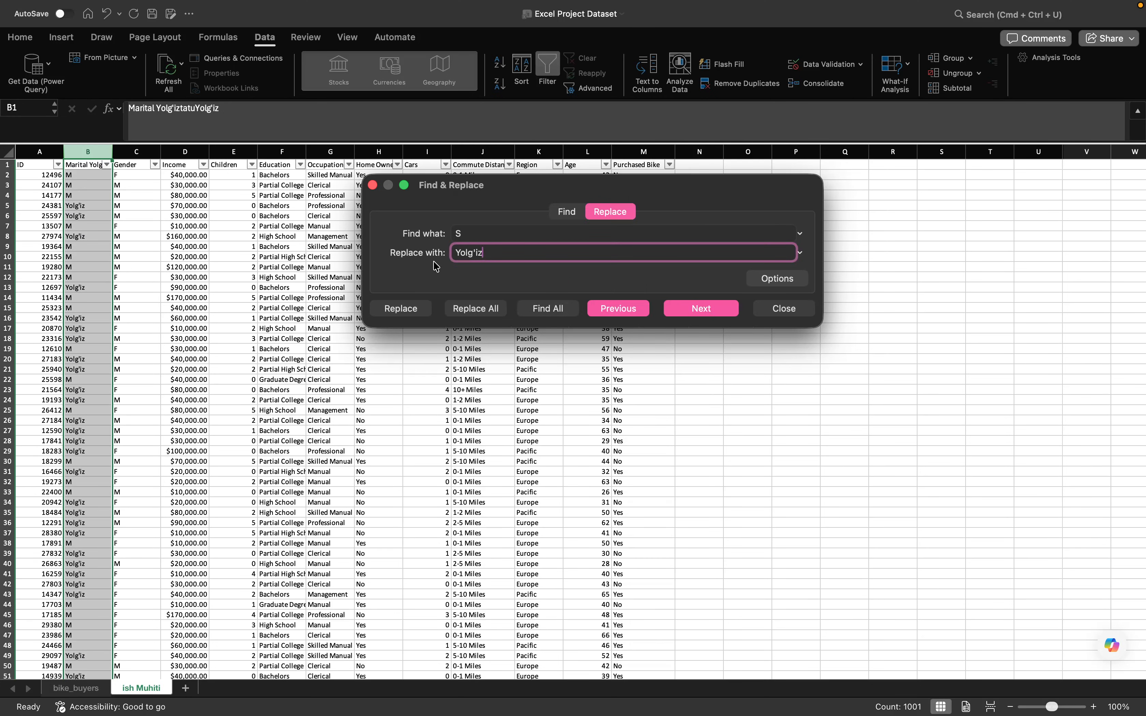
- Replace every M in the marital status column with Oilali and close Find & Replace
left_click(465, 232)
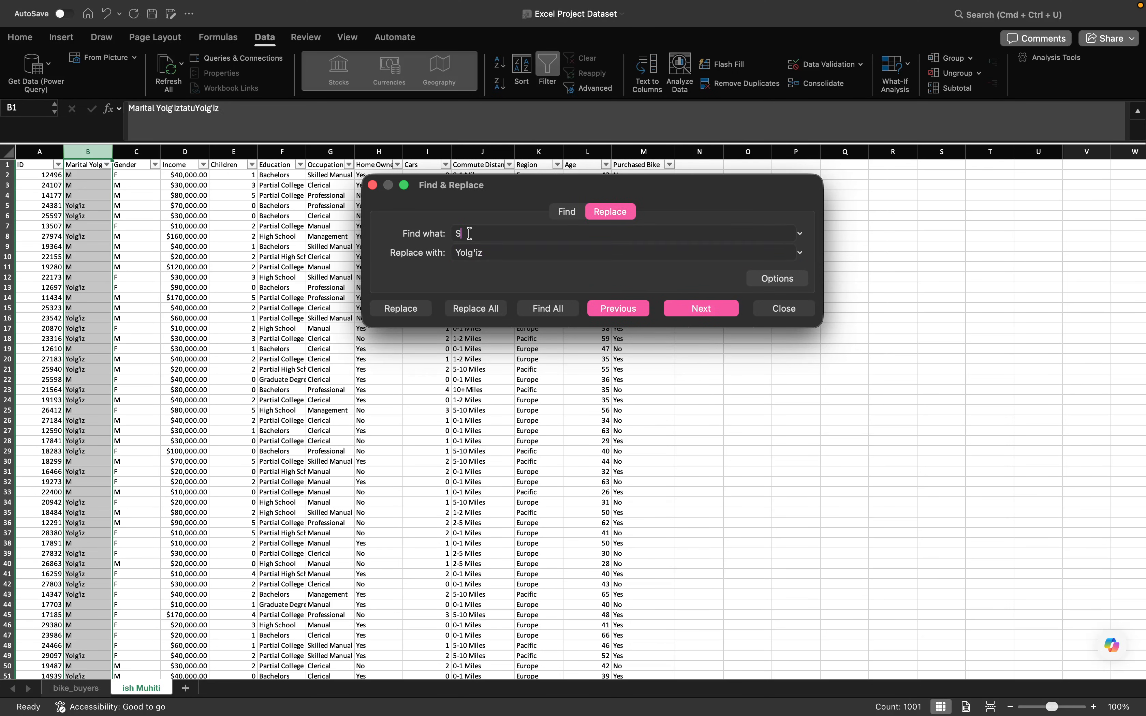
key("BackSpace")
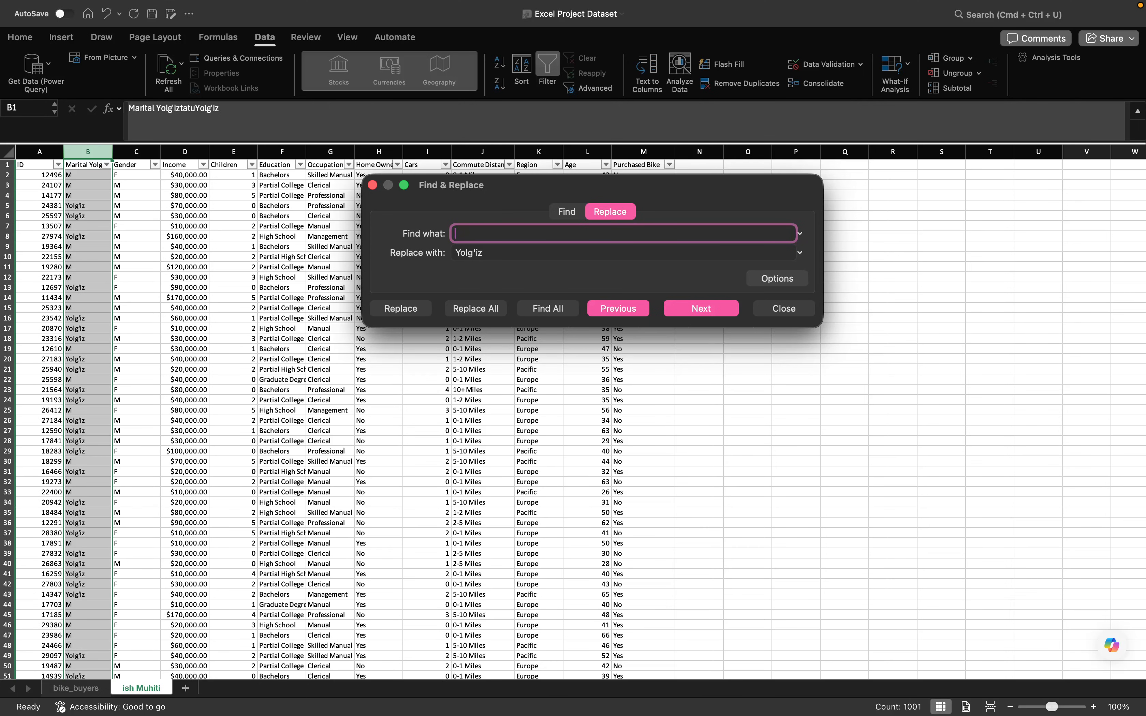
left_click(539, 255)
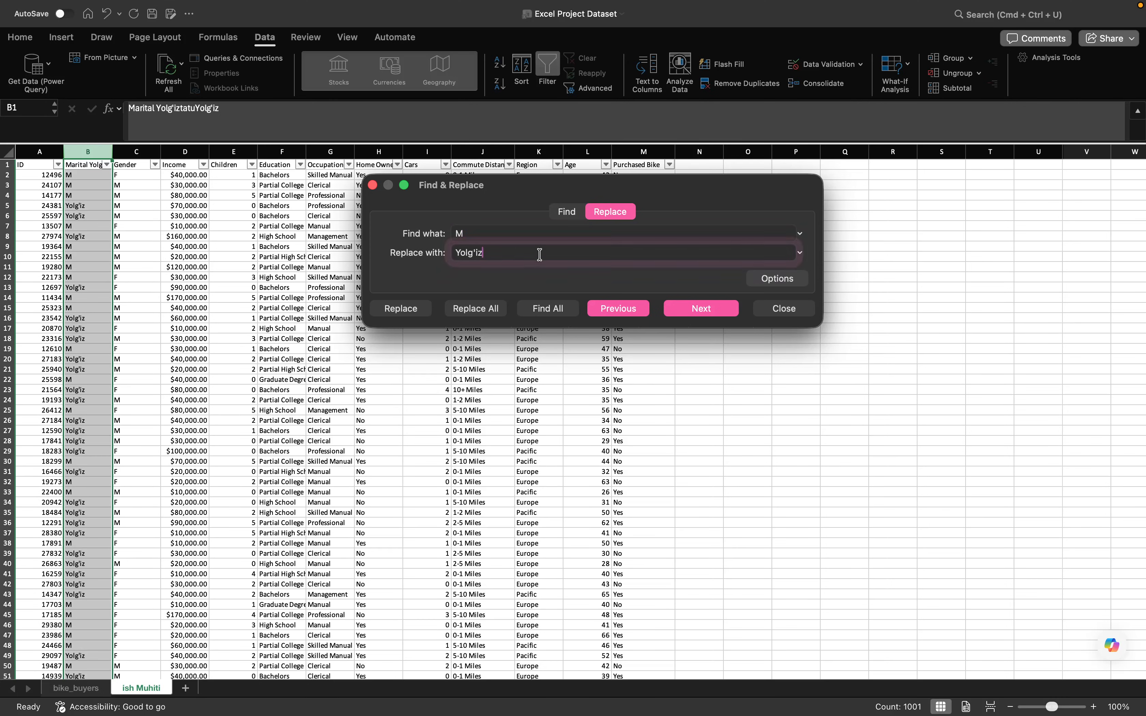
key("BackSpace")
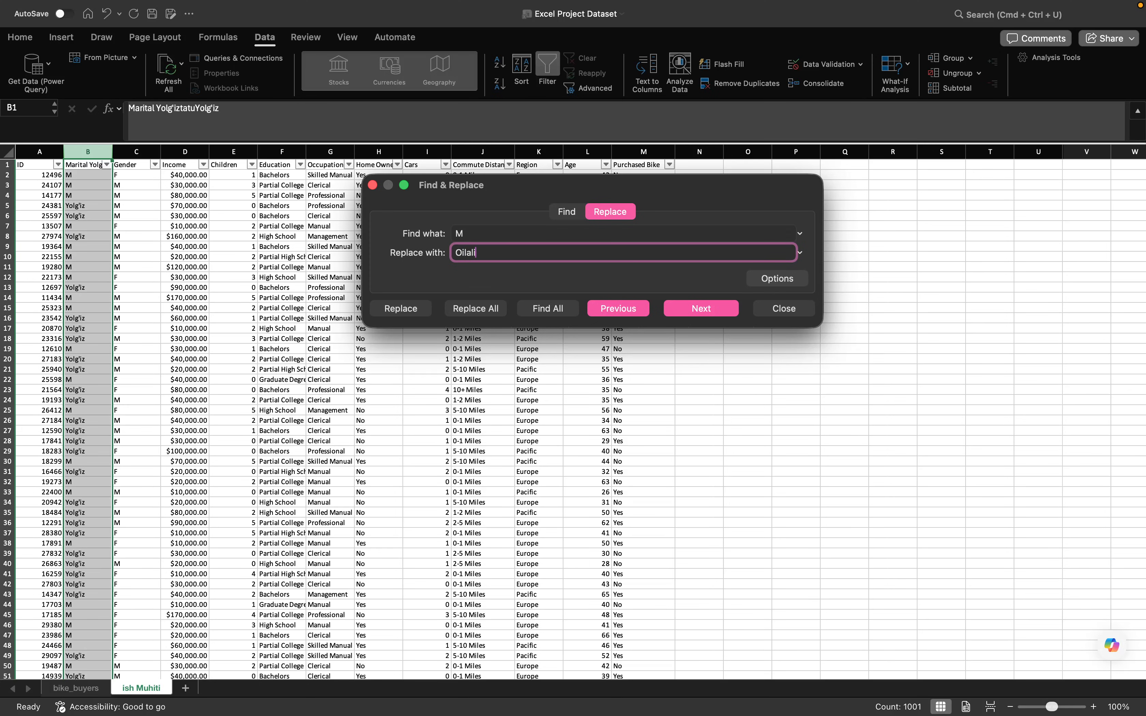
left_click(468, 310)
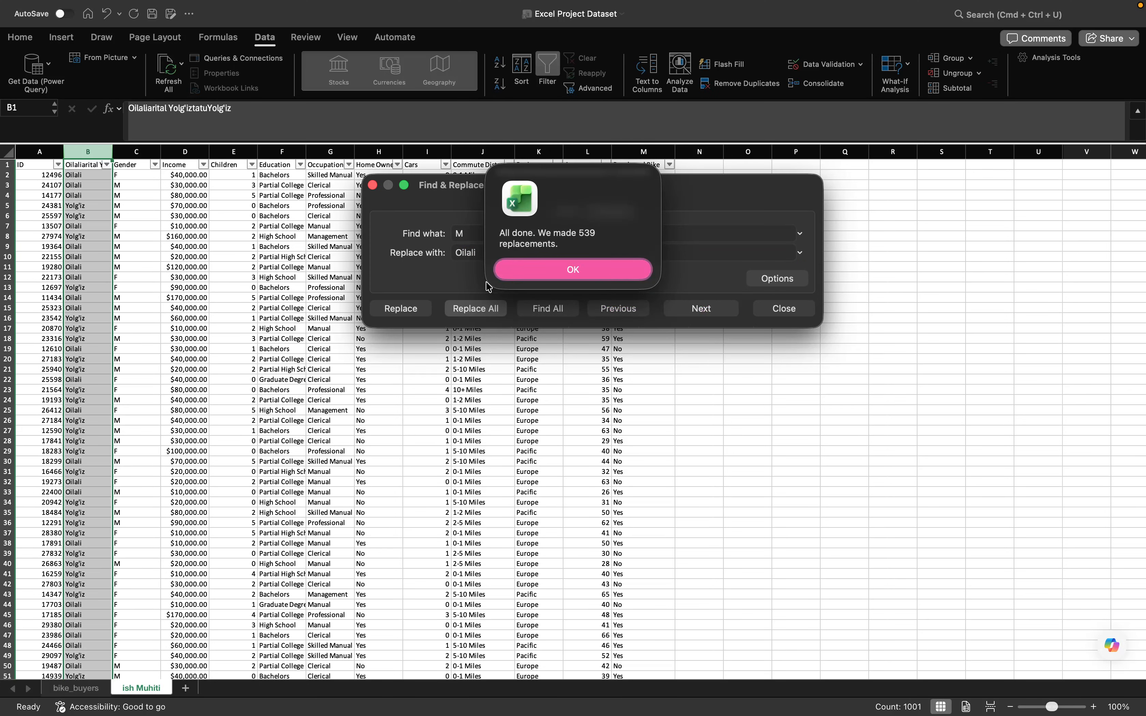
left_click(573, 270)
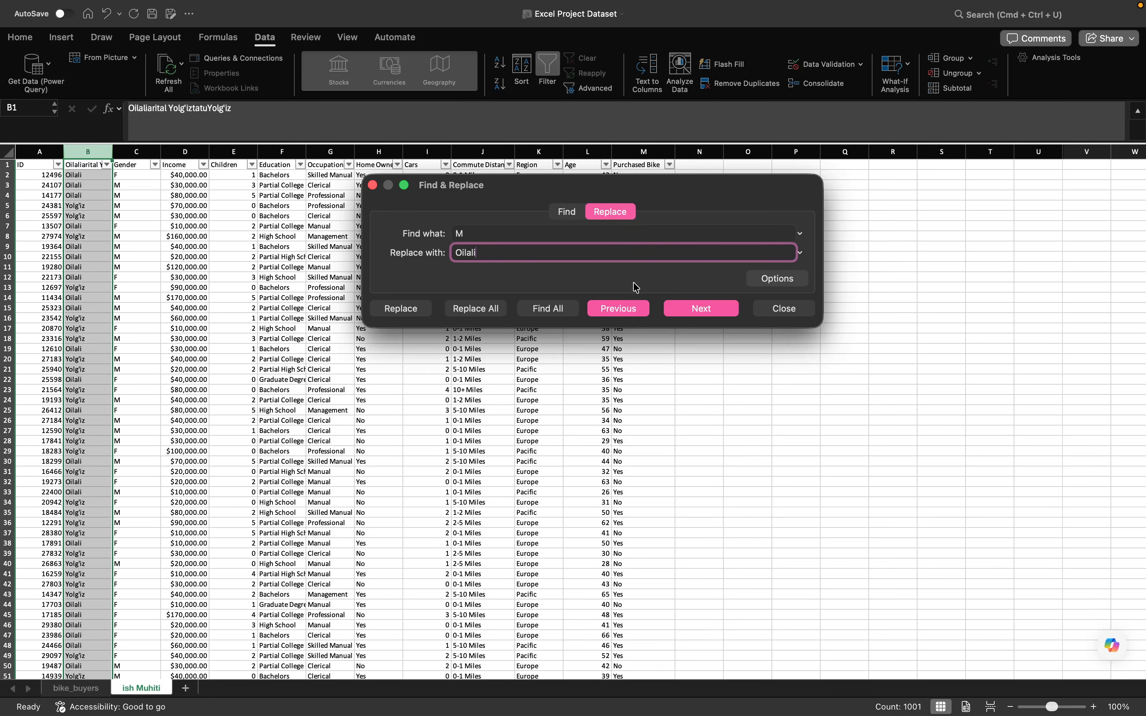
left_click(372, 185)
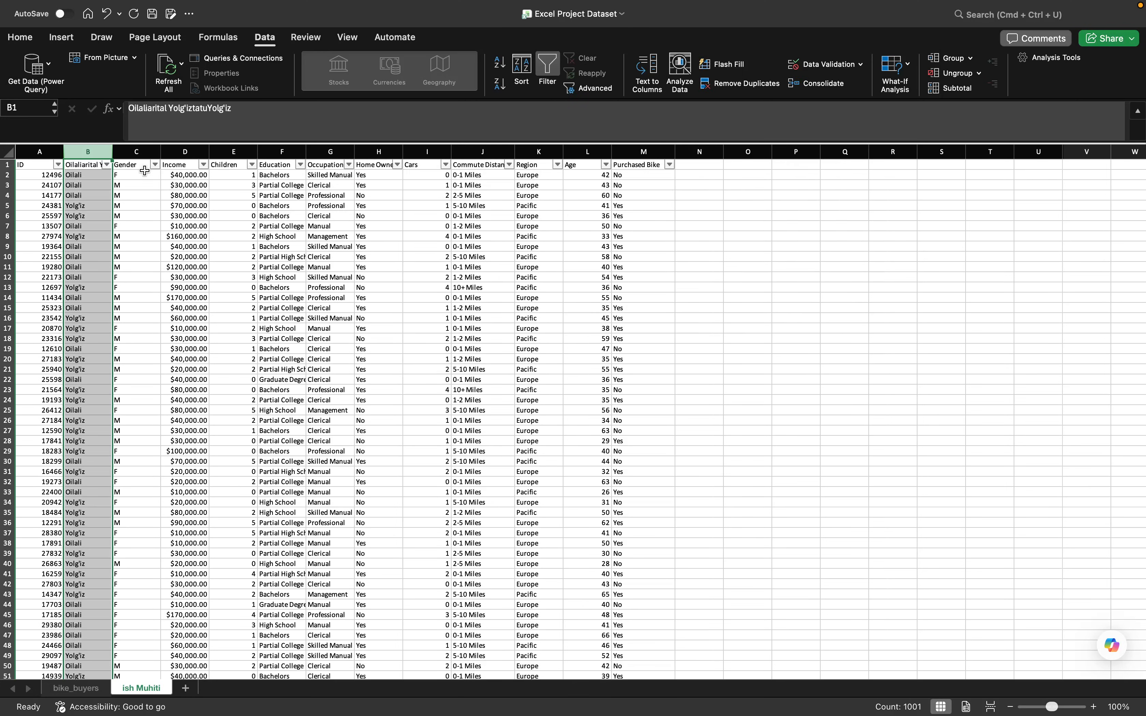
- Replace every M in the Gender column with Erkak
left_click(137, 153)
right_click(138, 156)
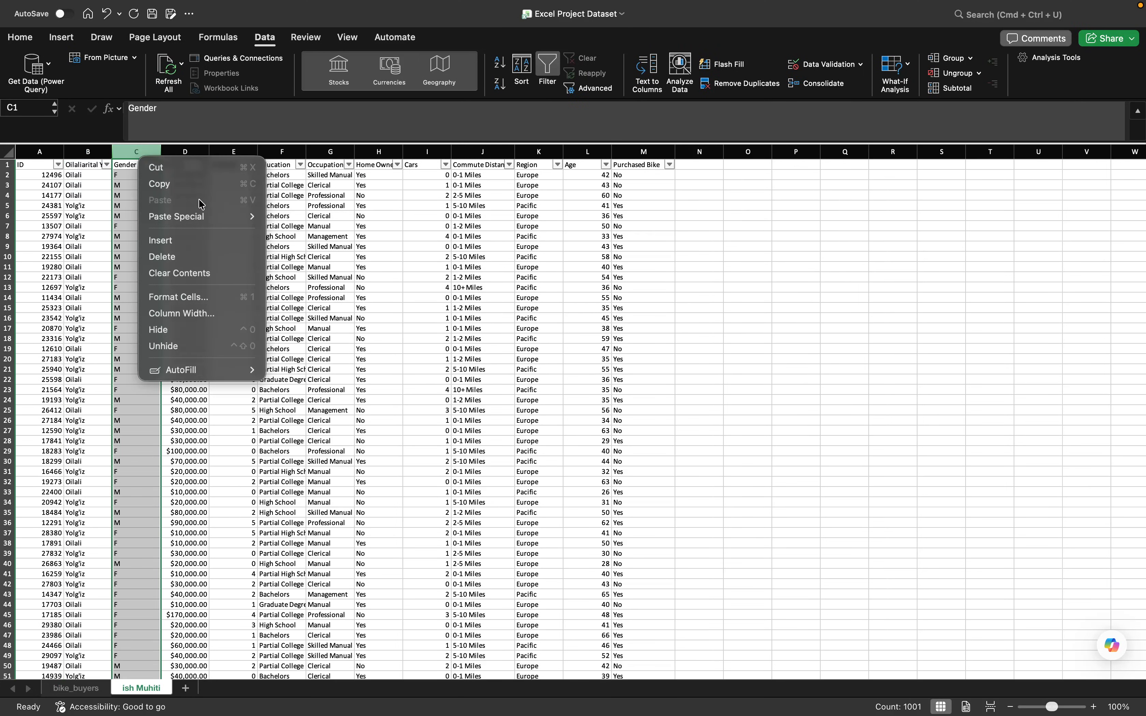
left_click(131, 152)
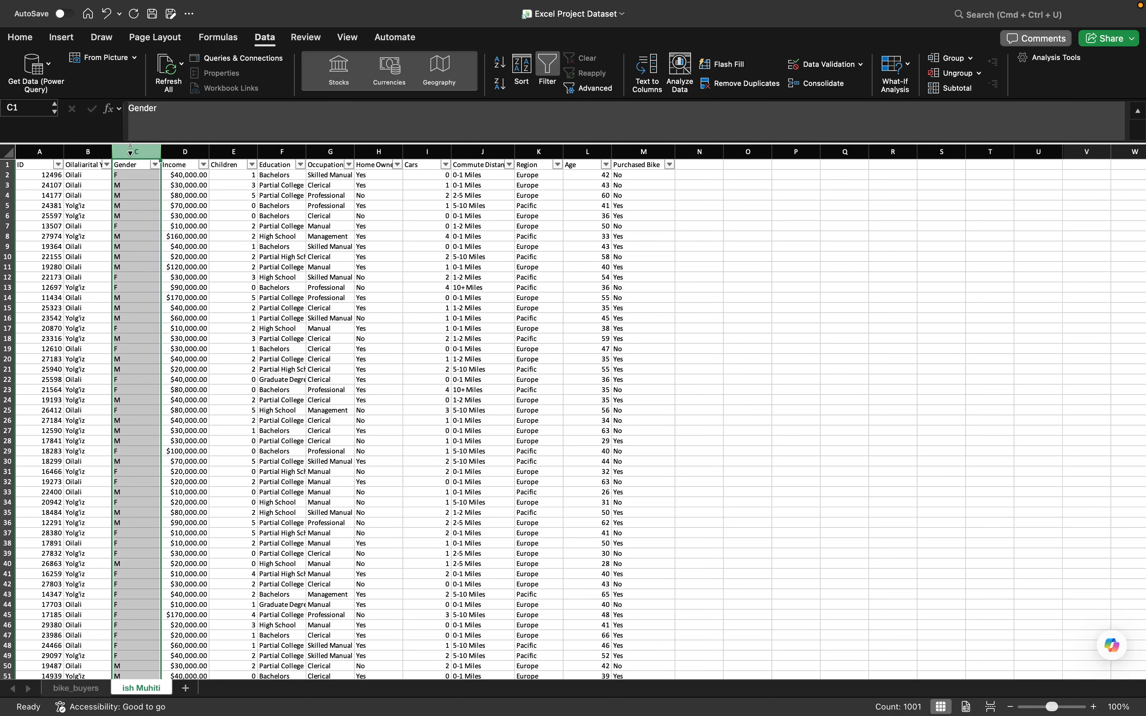
key("ctrl+h")
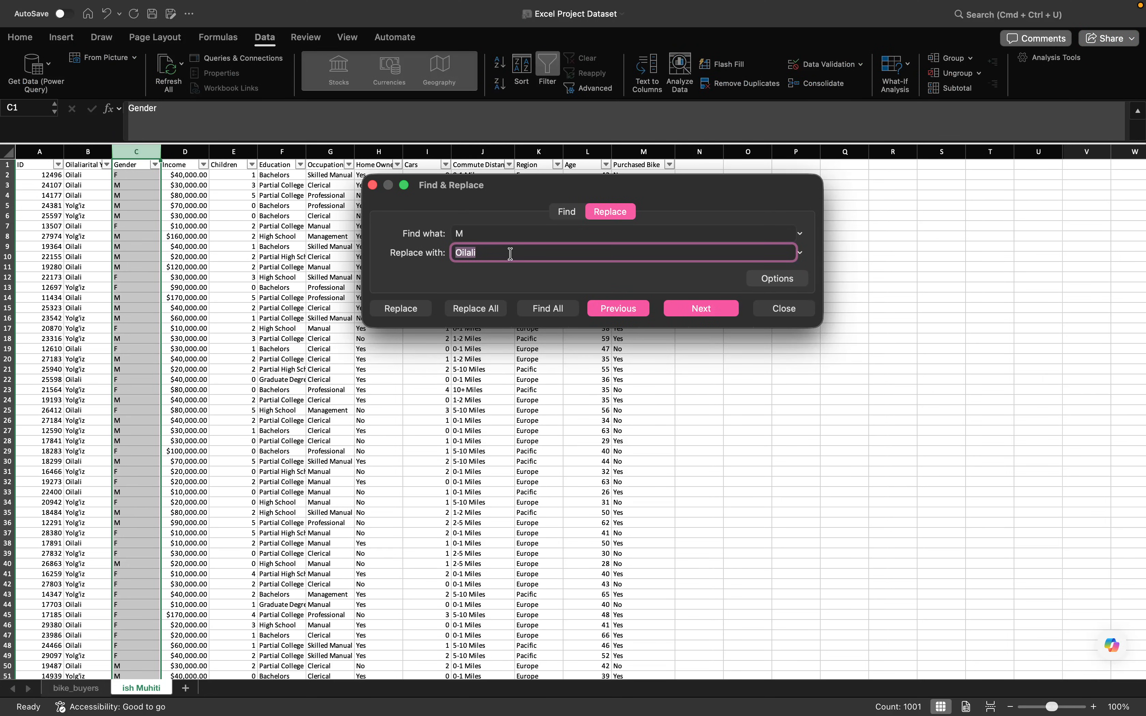
type("Erkak")
left_click(479, 308)
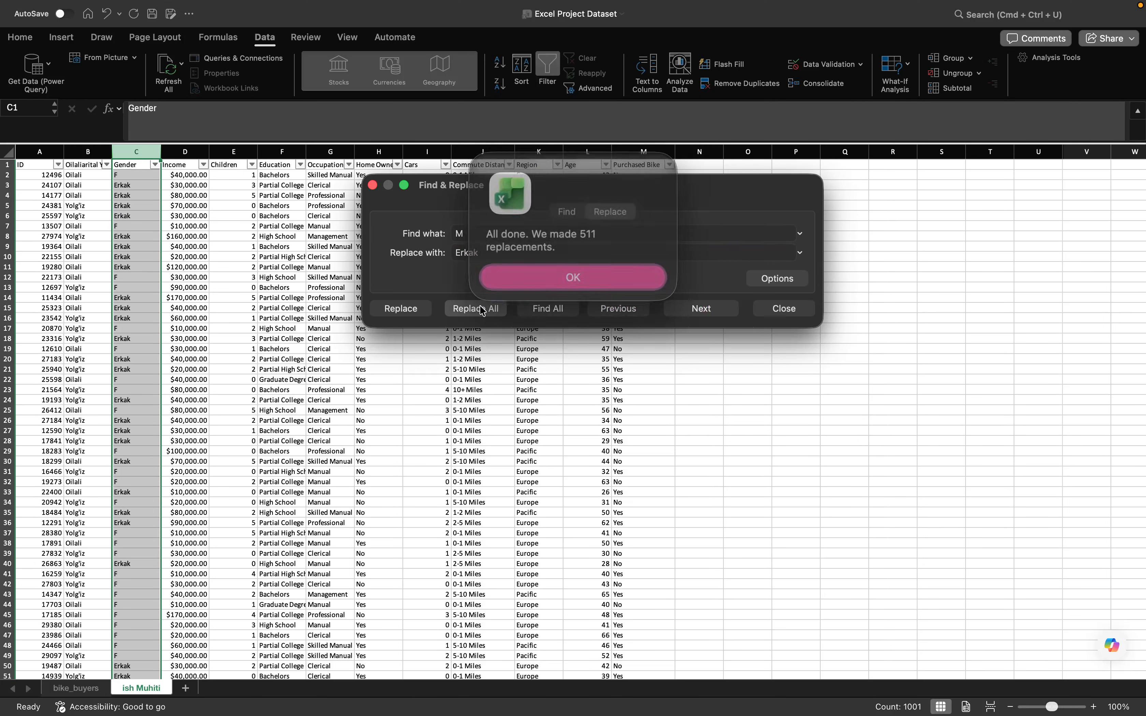
left_click(529, 277)
- Replace every F in the Gender column with Ayol and close Find & Replace
left_click(486, 237)
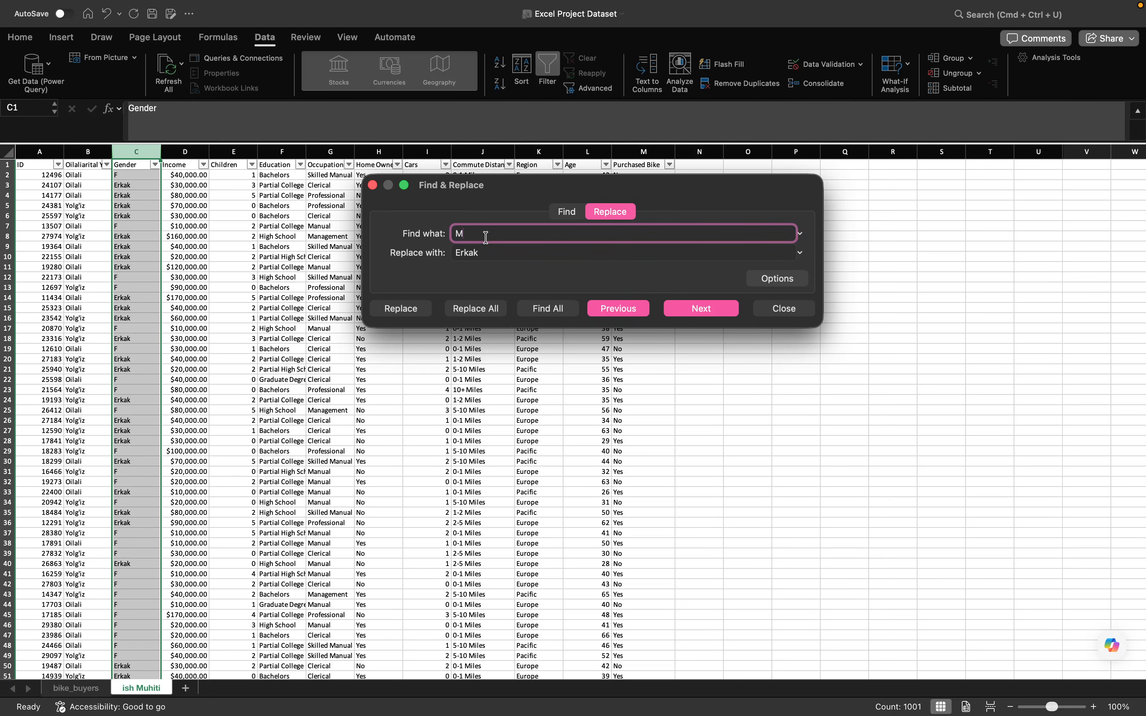
key("BackSpace")
type("F")
left_click(493, 251)
type("Ayol")
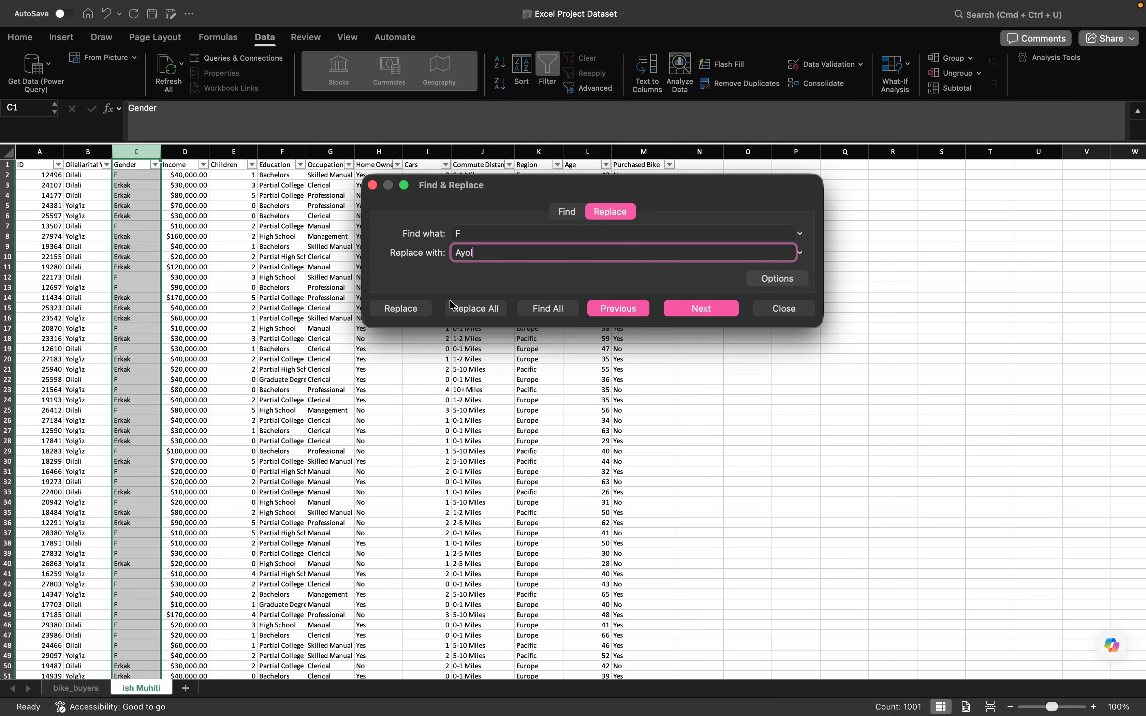
left_click(479, 308)
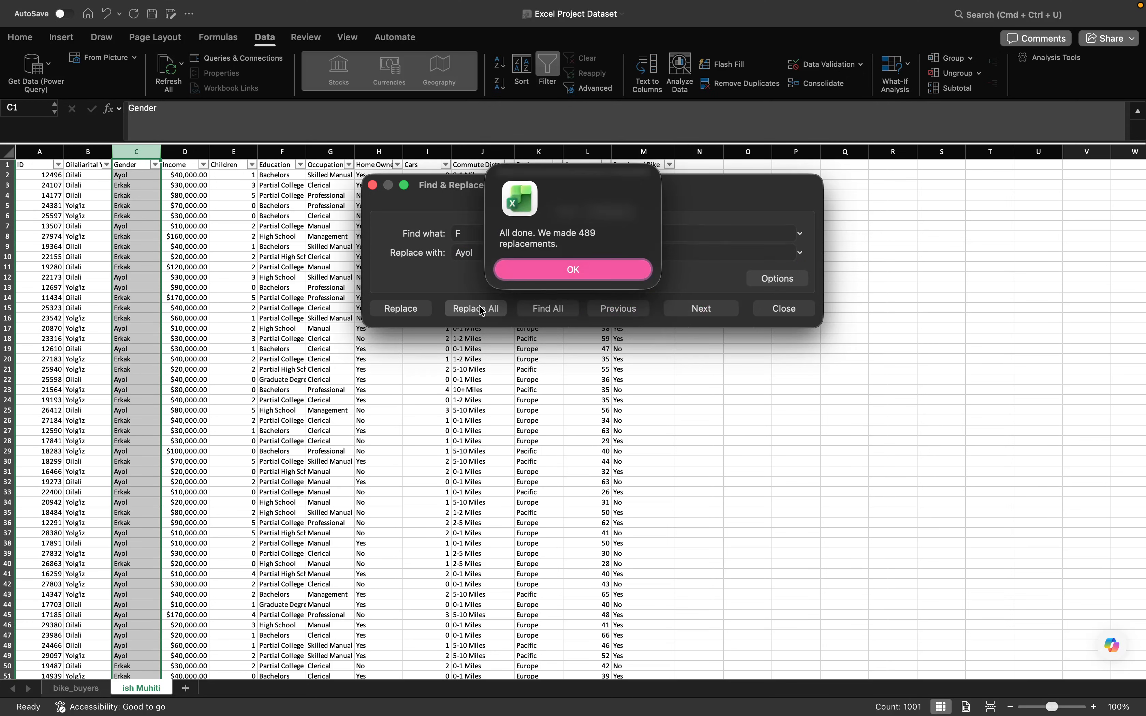
left_click(528, 275)
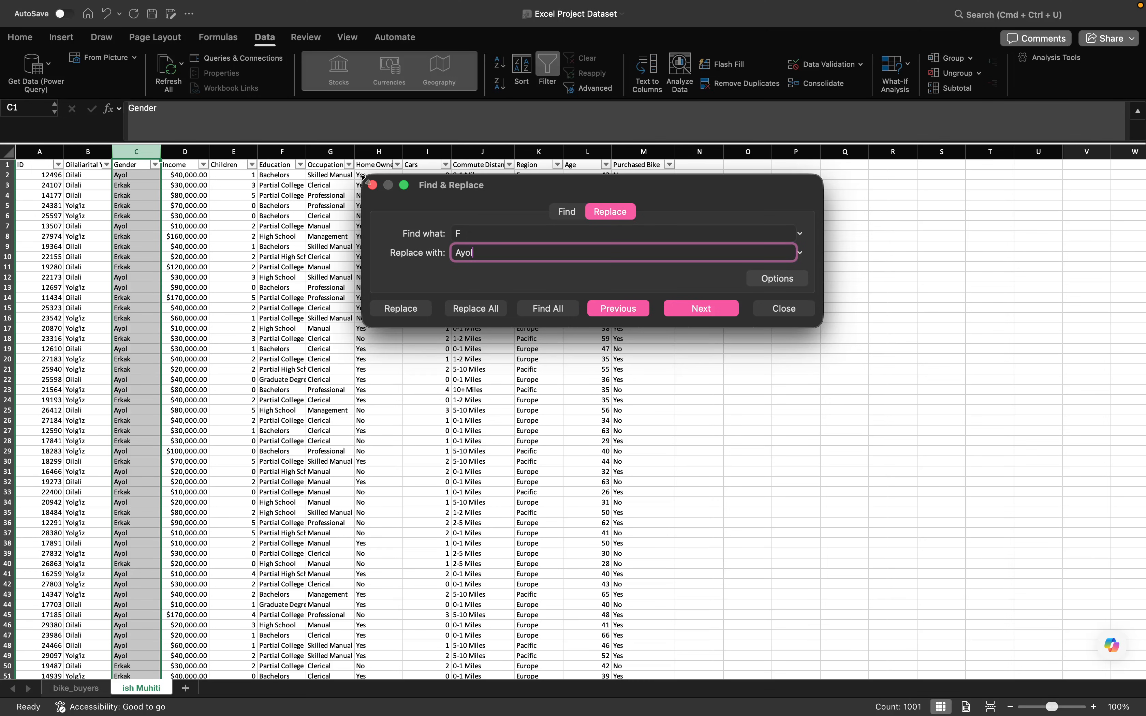
left_click(372, 185)
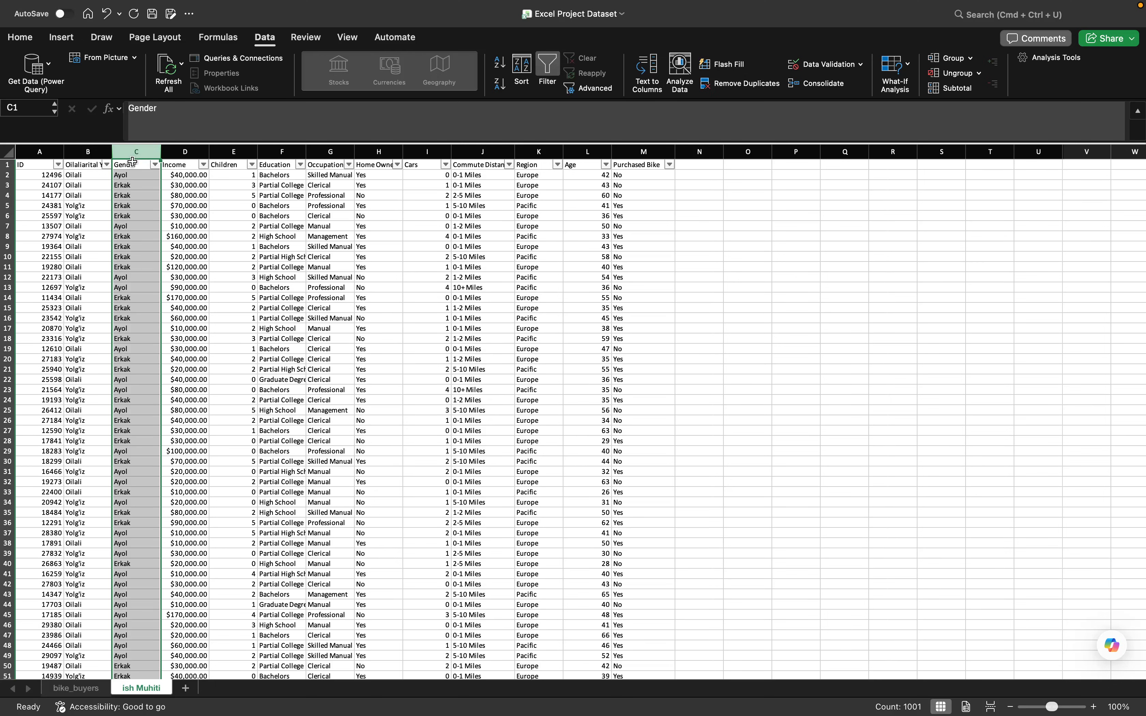
- Auto-fit the width of column B so its whole header fits
double_click(112, 151)
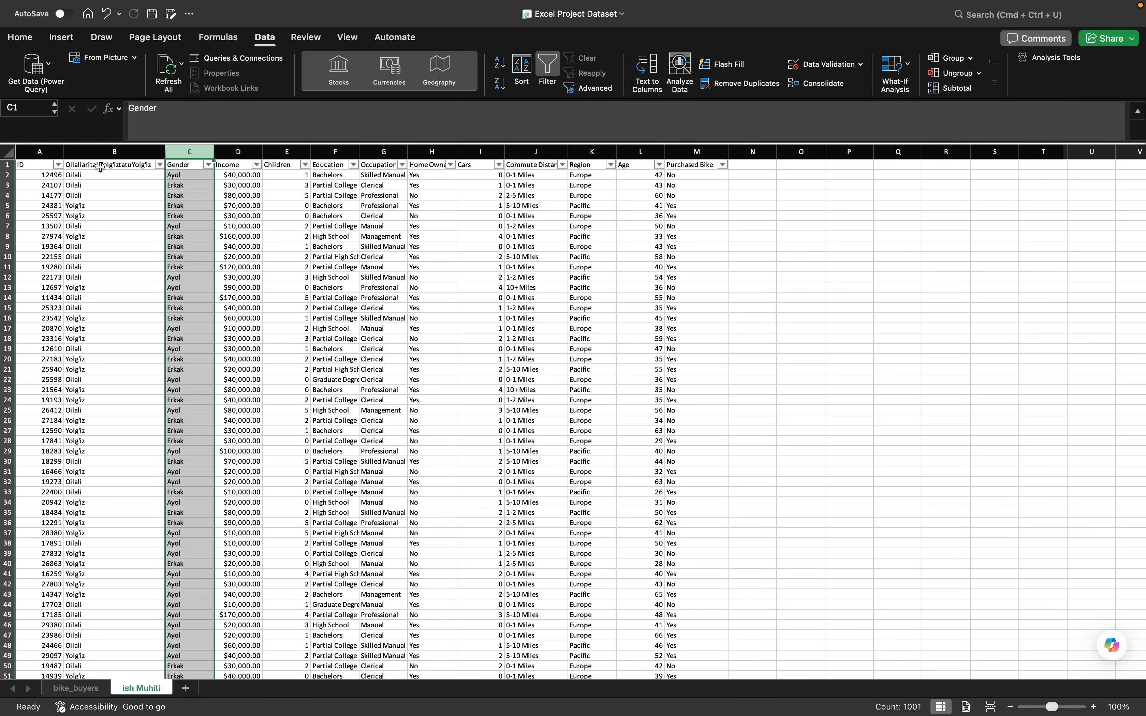
- Rename the garbled header in cell B1 to Material Status
left_click(113, 165)
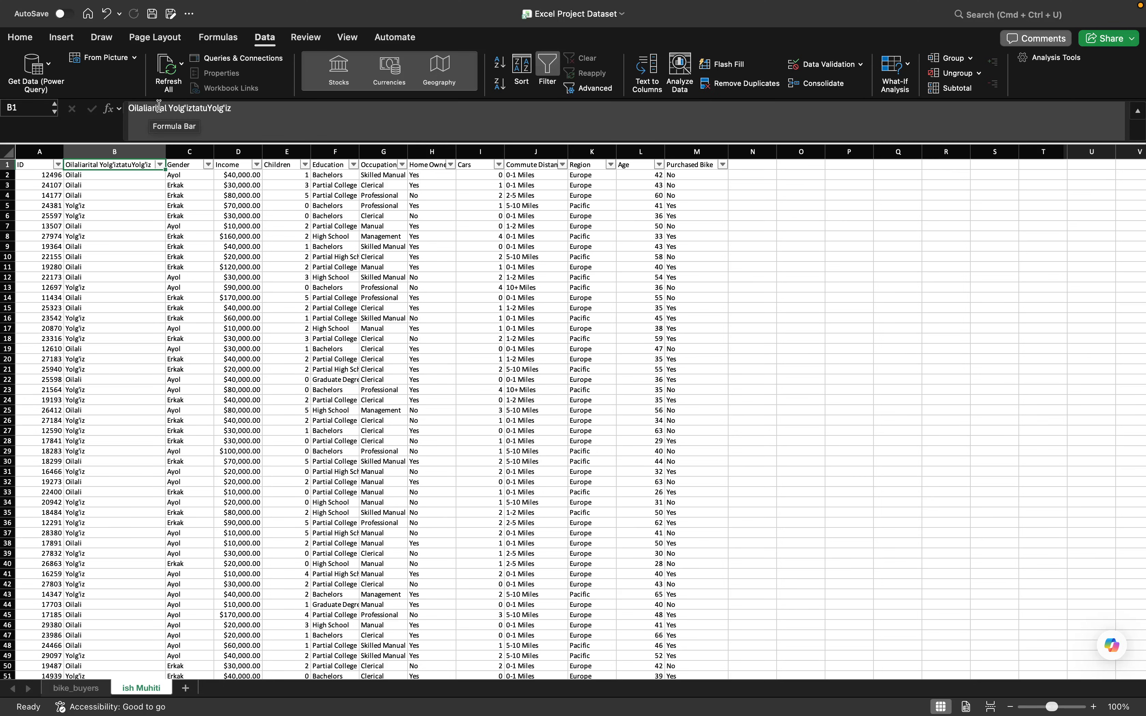
double_click(254, 108)
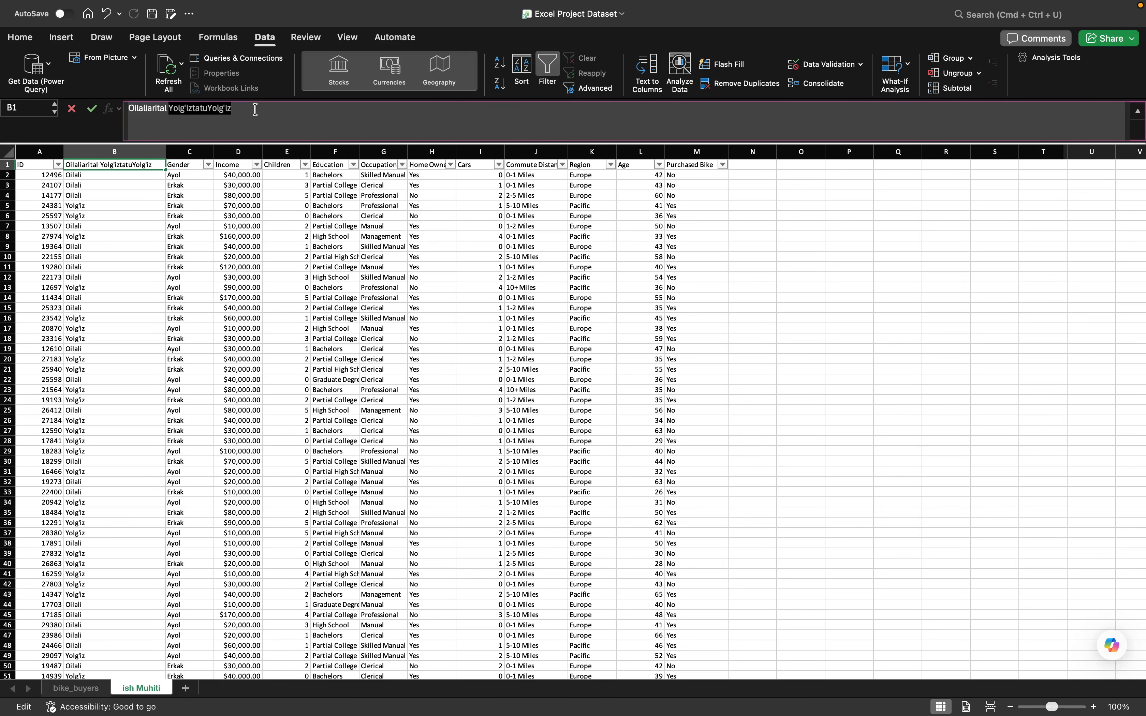
key("BackSpace")
key("BackSpace")
key("BackSpace")
key("BackSpace")
key("BackSpace")
key("BackSpace")
key("BackSpace")
key("BackSpace")
key("BackSpace")
key("BackSpace")
key("BackSpace")
key("BackSpace")
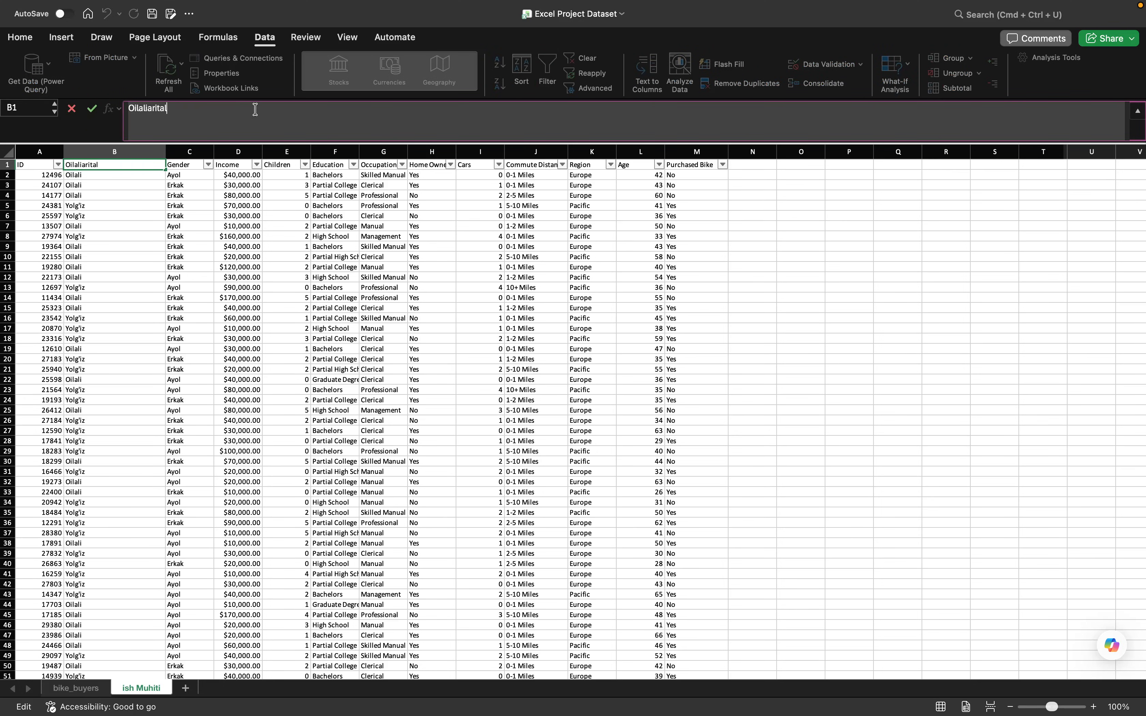
key("BackSpace")
key("BackSpace")
type("Material Status")
key("Return")
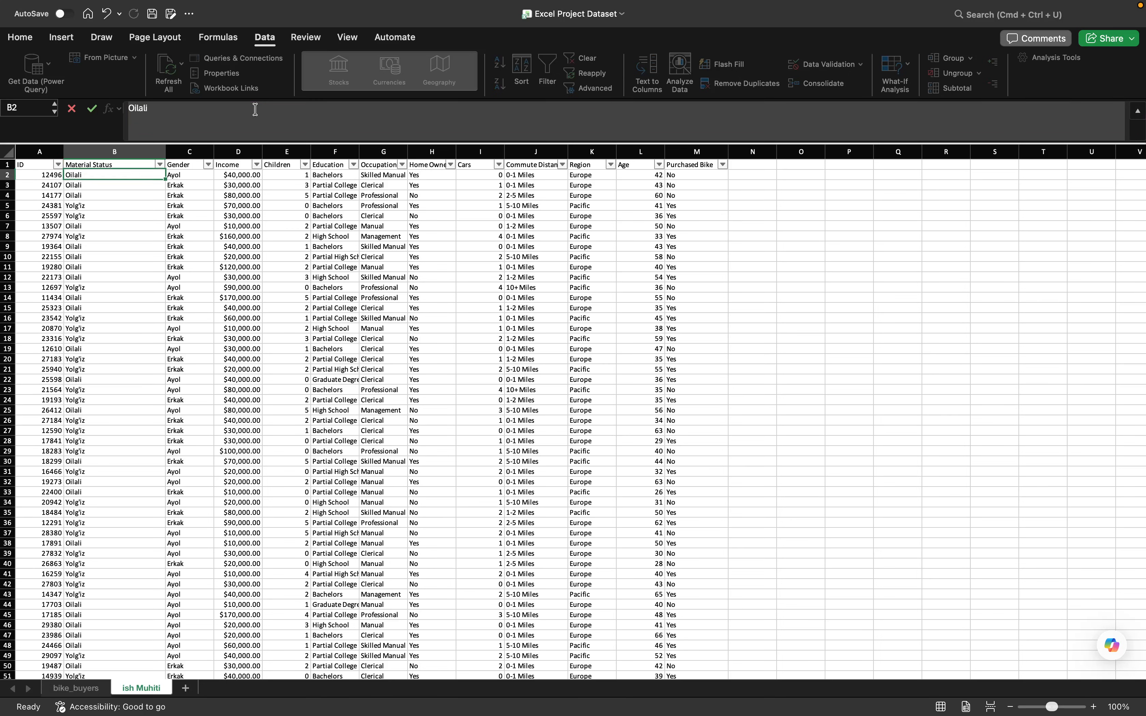
- Narrow column B to about the width of its header and check the values in its filter list
left_click_drag(167, 150, 126, 152)
left_click(120, 164)
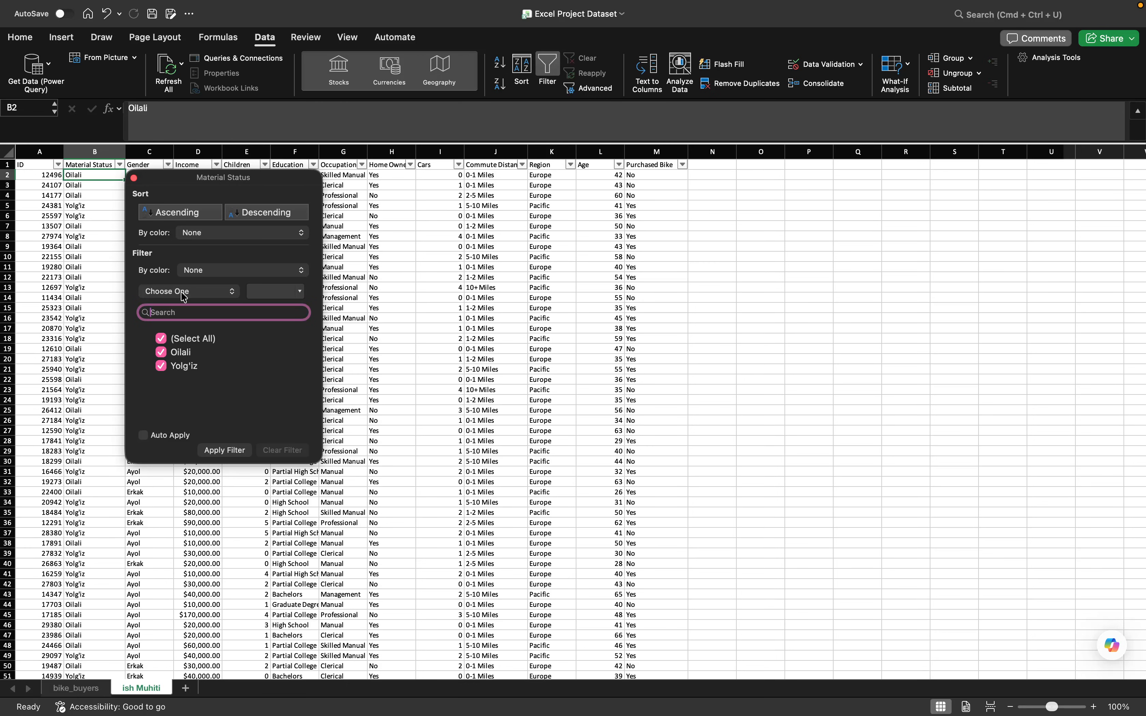
left_click(134, 179)
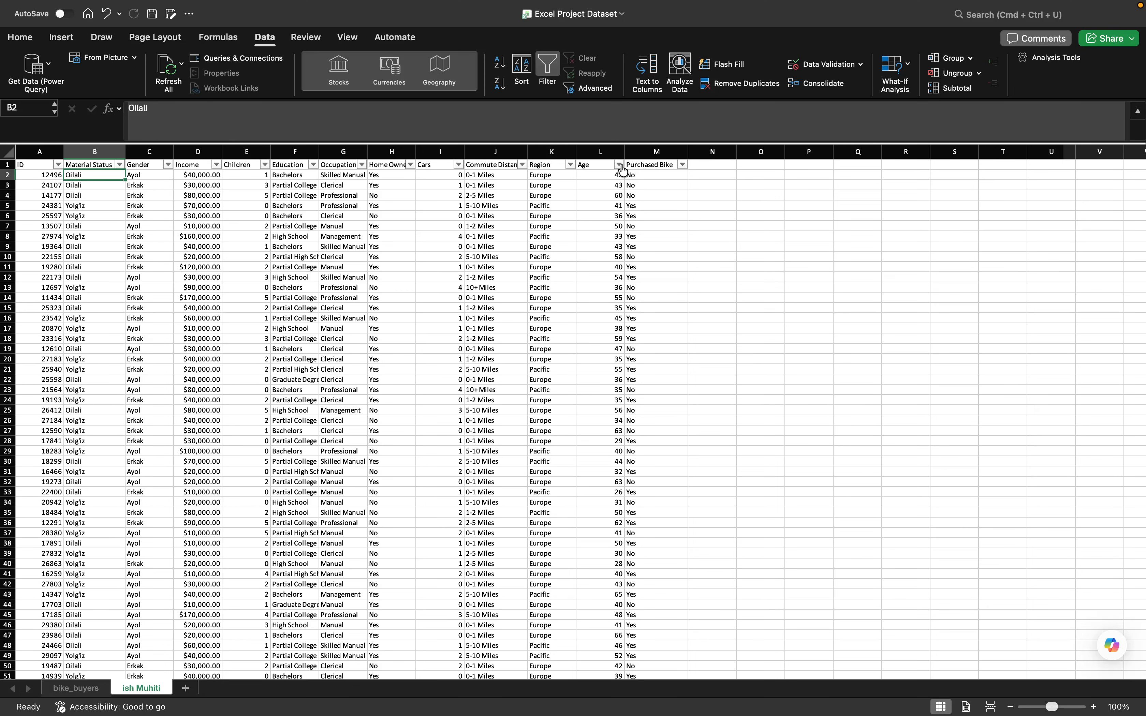
- Insert a new column before Purchased Bike and give it the header Yosh chegarasi
left_click(640, 153)
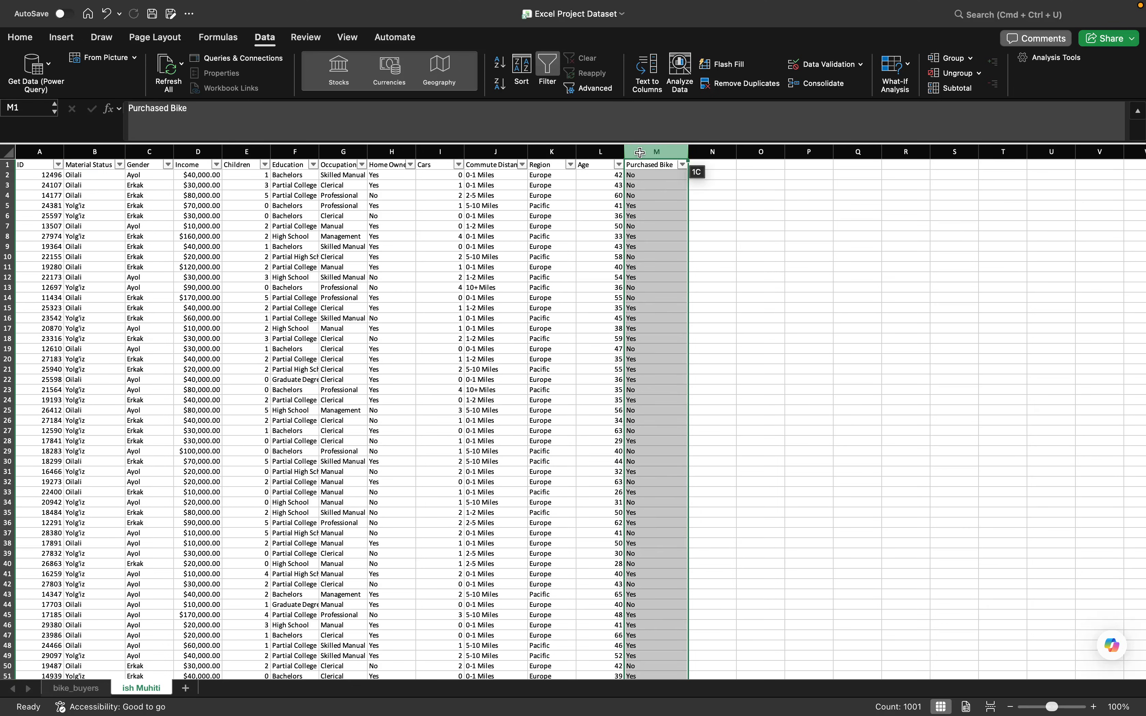
right_click(640, 153)
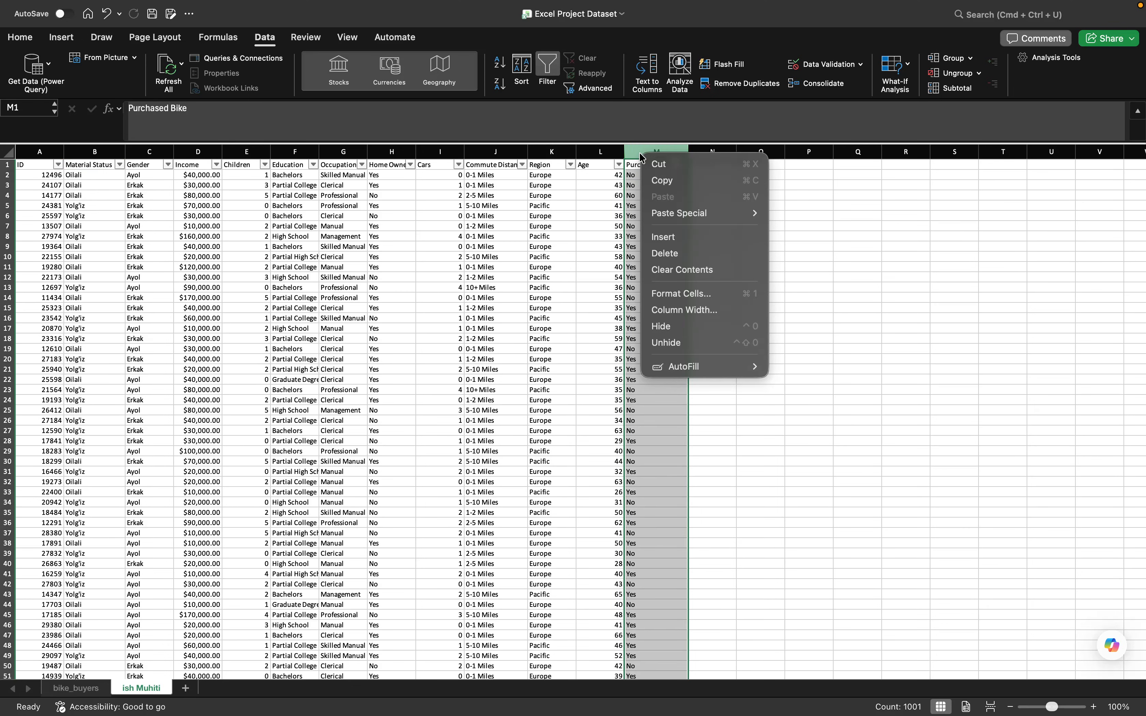
left_click(674, 239)
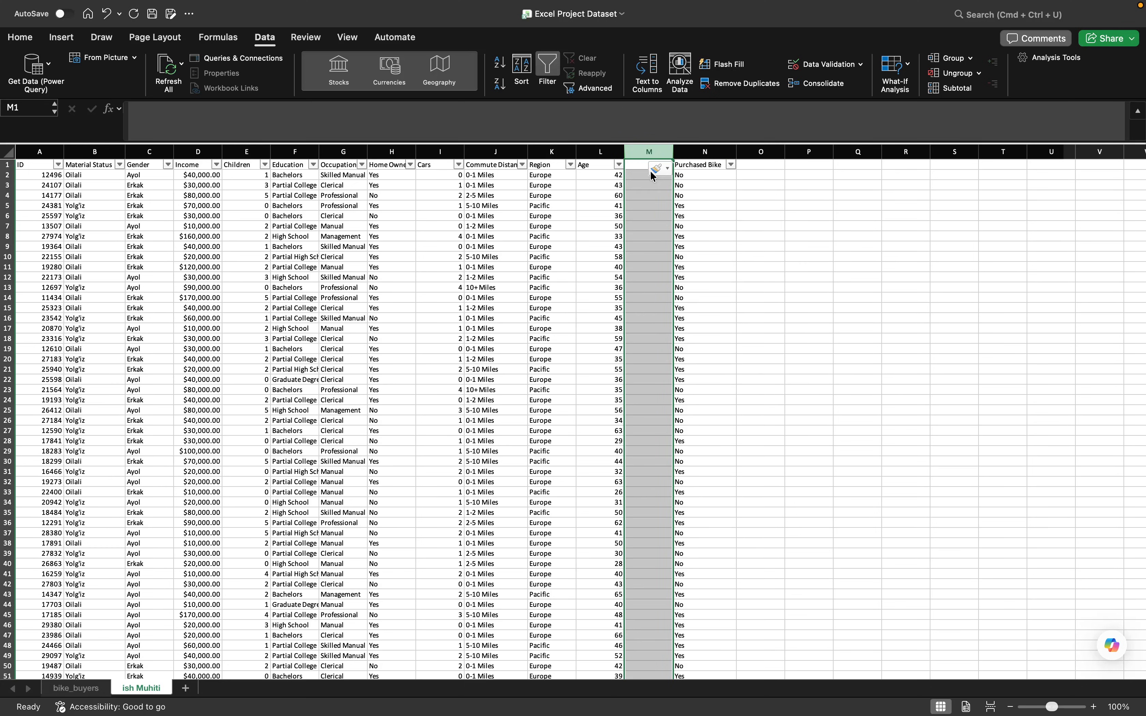
left_click(635, 166)
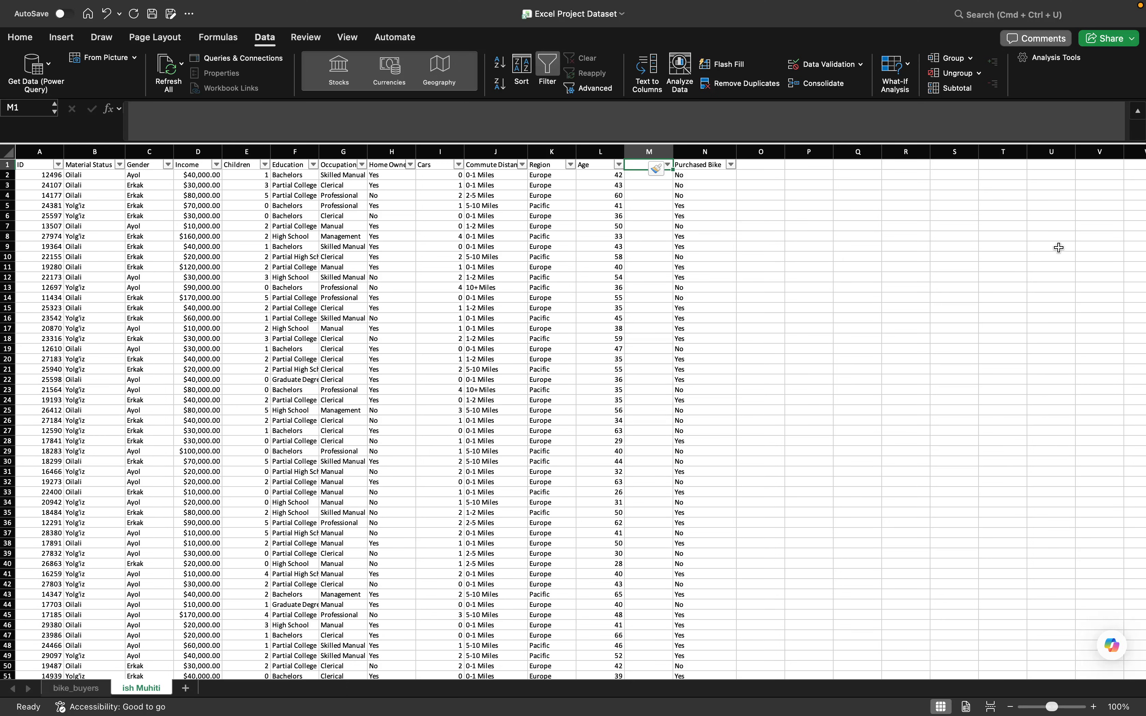
type("Yosh ")
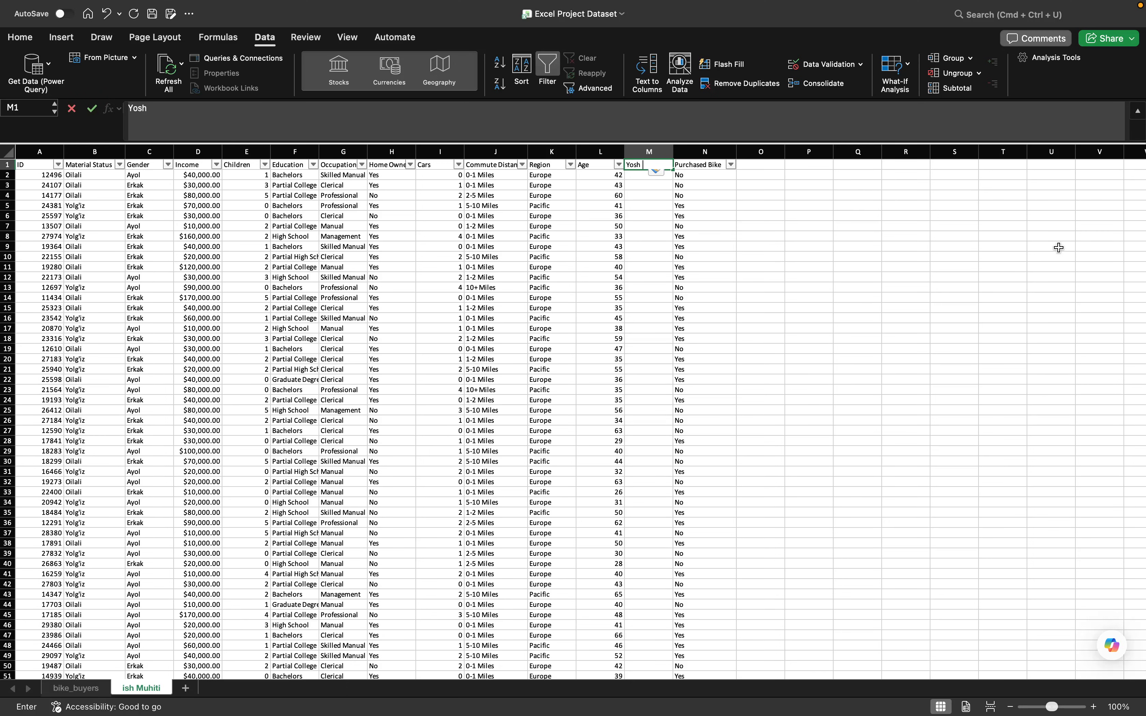
type("chegarasi")
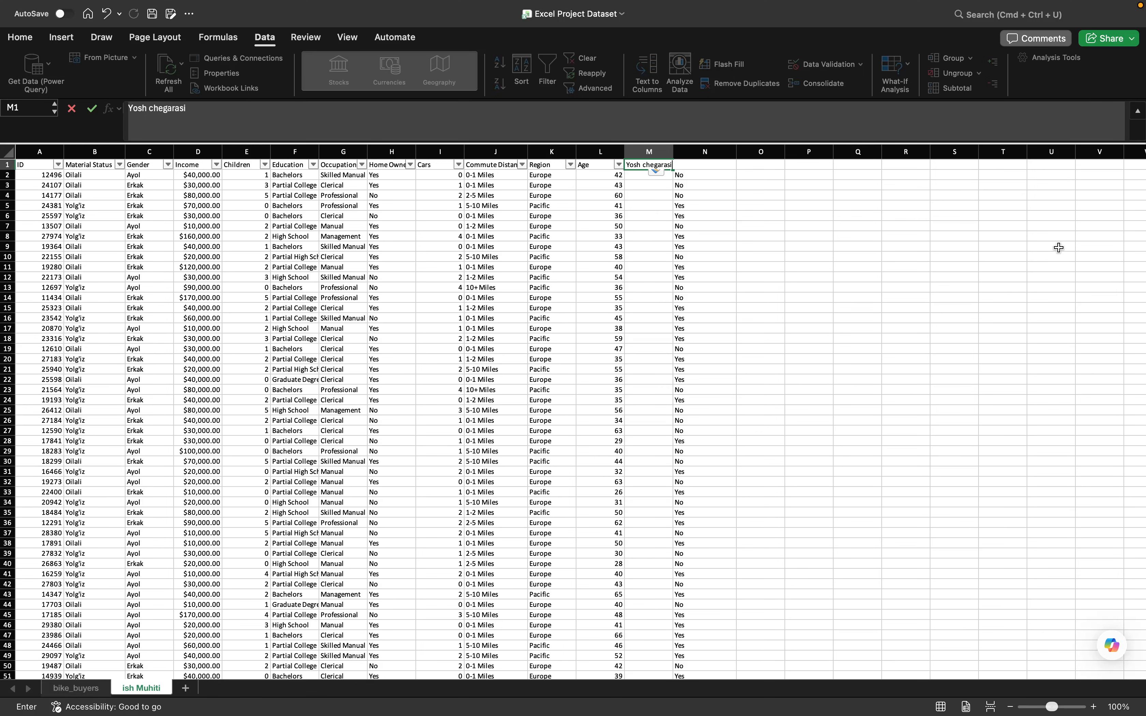
key("Return")
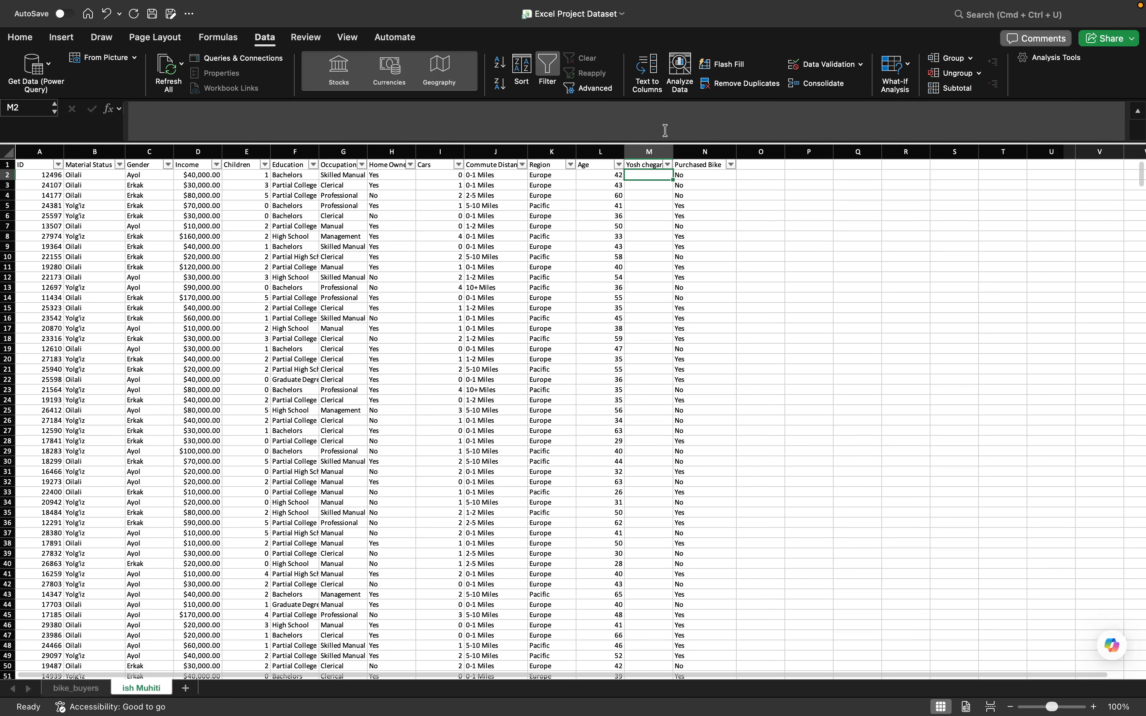
- Open cell M2 for entry and examine the rows down to the end of the dataset
left_click(501, 113)
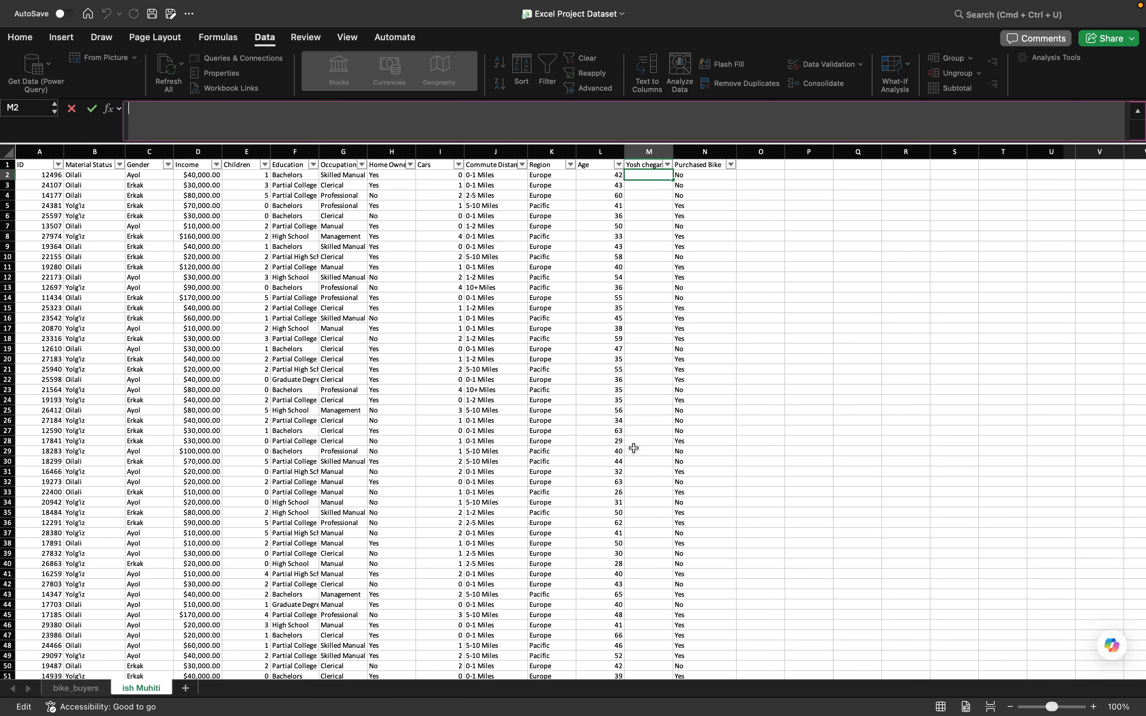
scroll(423, 578, "down", 6)
scroll(424, 577, "down", 20)
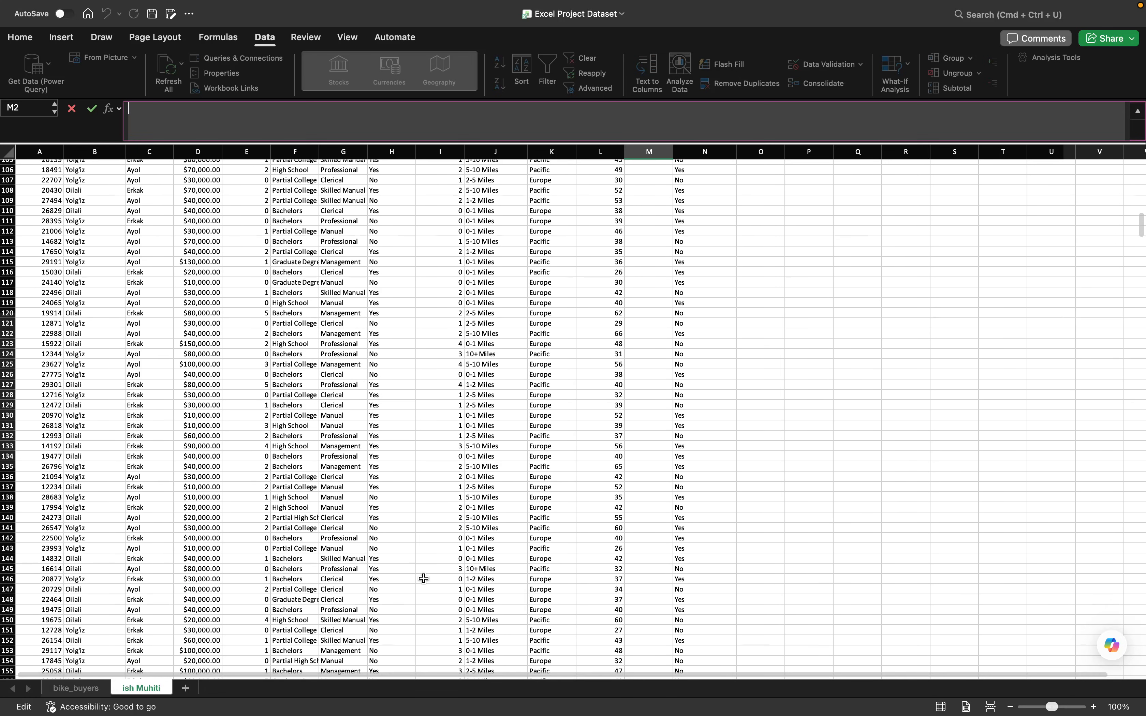
scroll(423, 578, "down", 20)
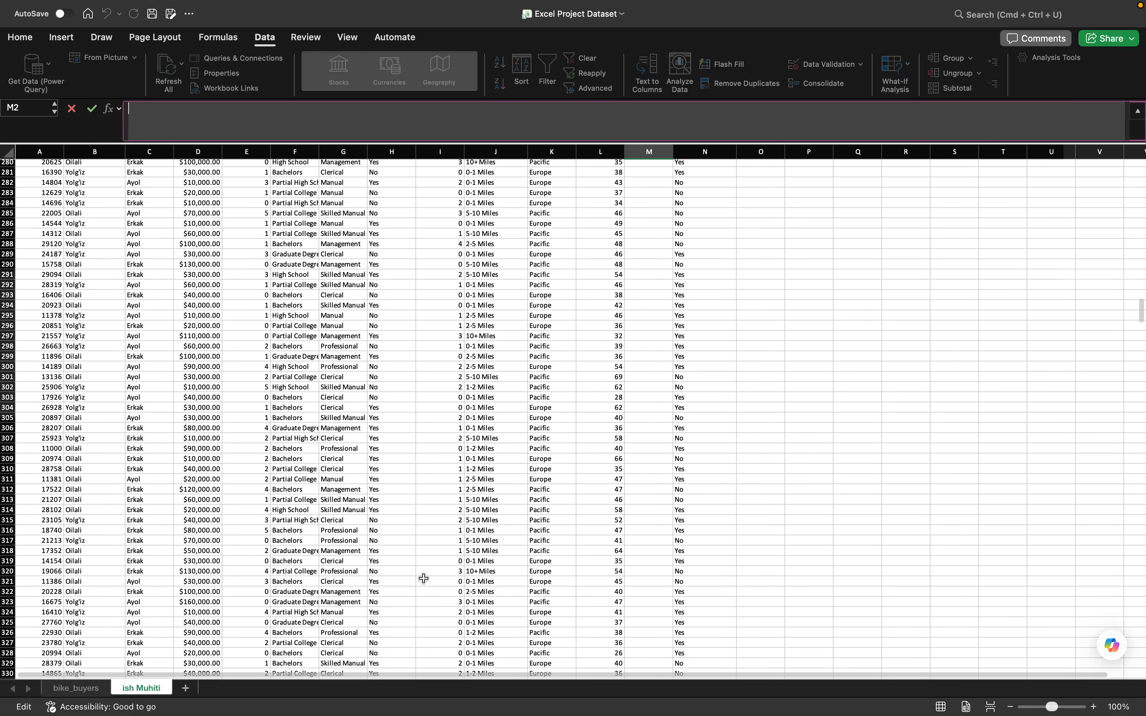
scroll(423, 577, "down", 20)
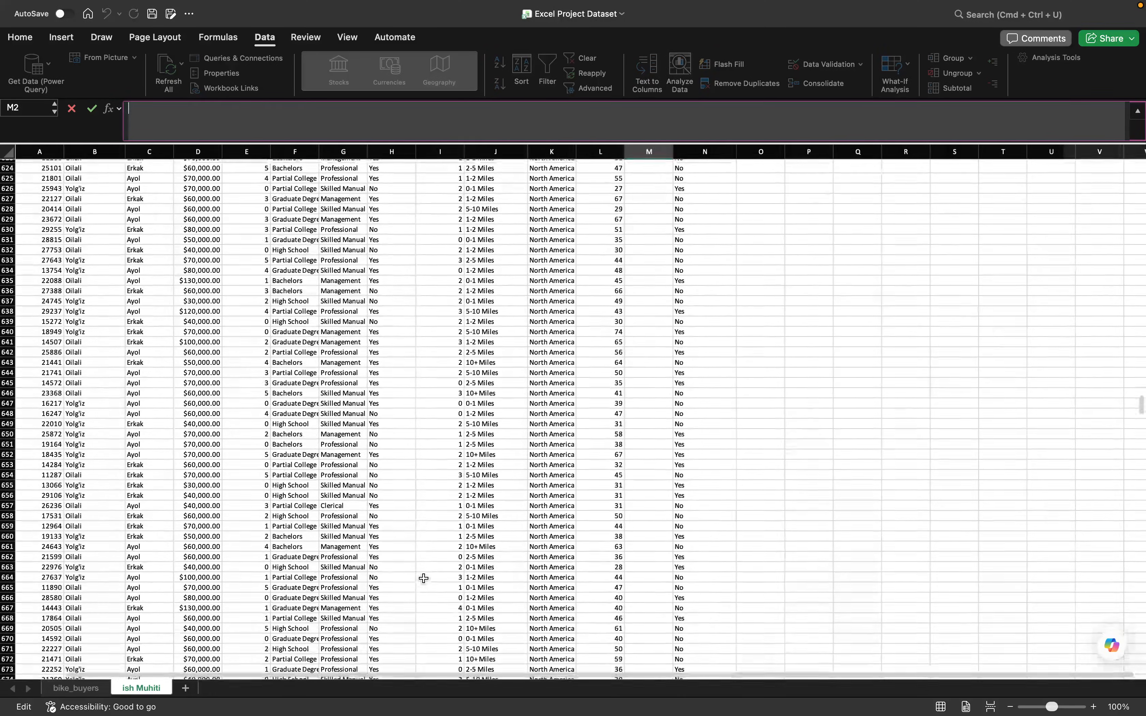
scroll(423, 578, "down", 20)
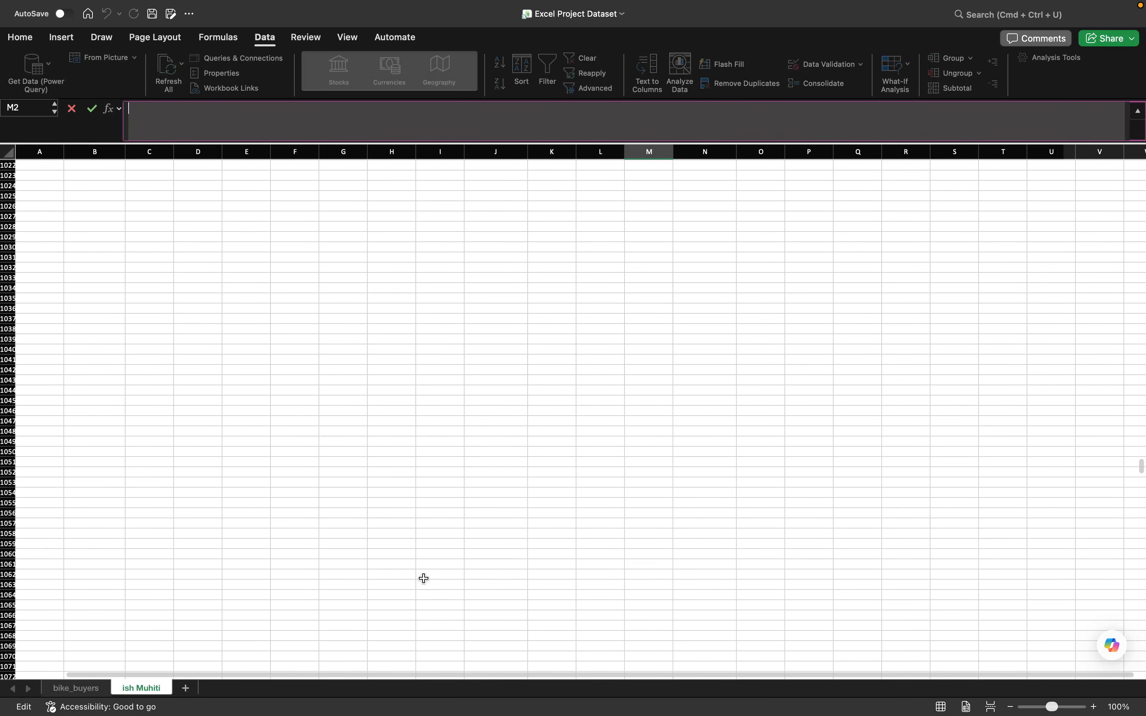
scroll(424, 578, "up", 5)
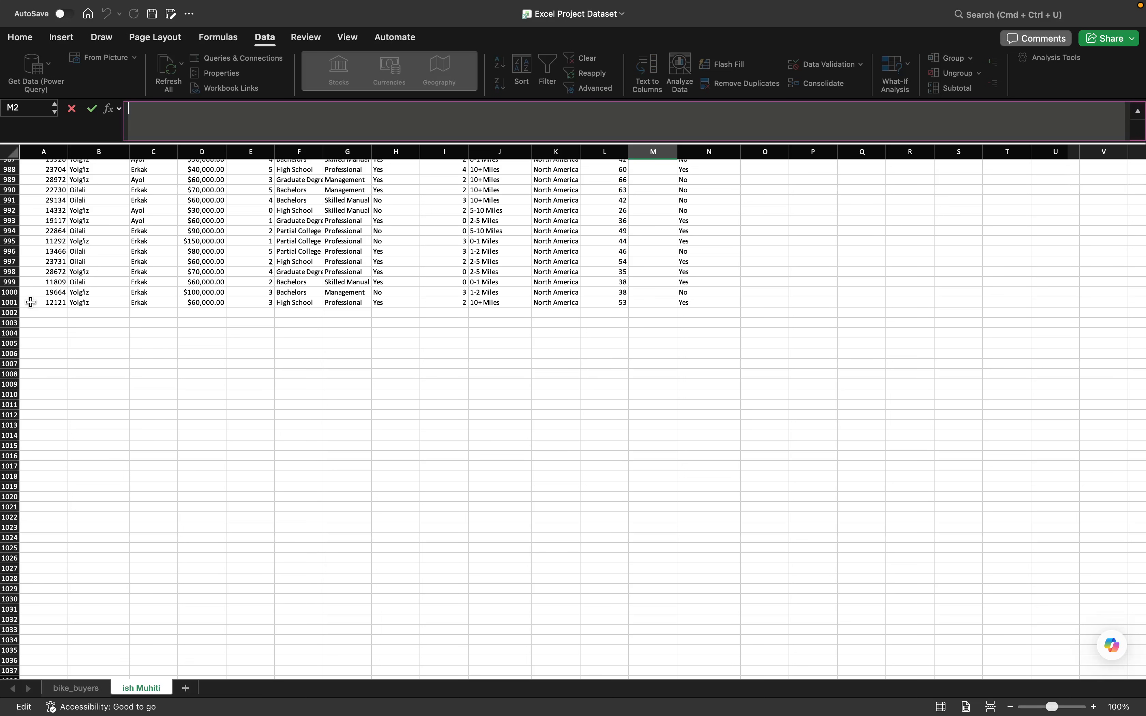
scroll(31, 302, "up", 20)
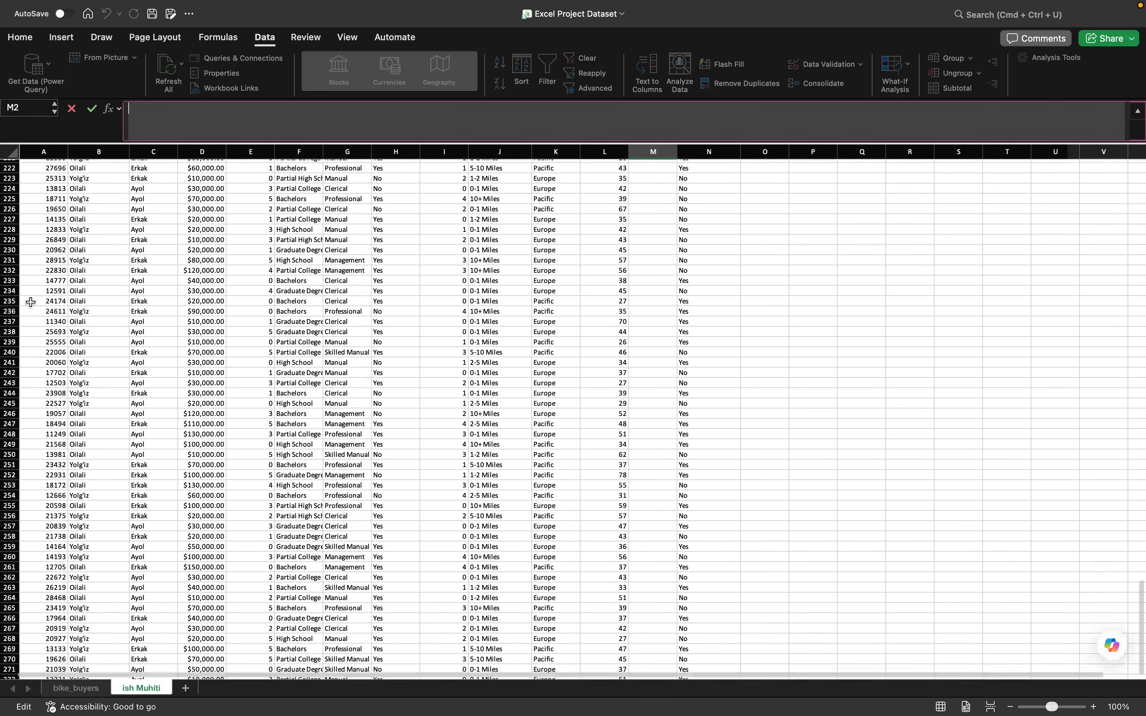
scroll(29, 301, "up", 5)
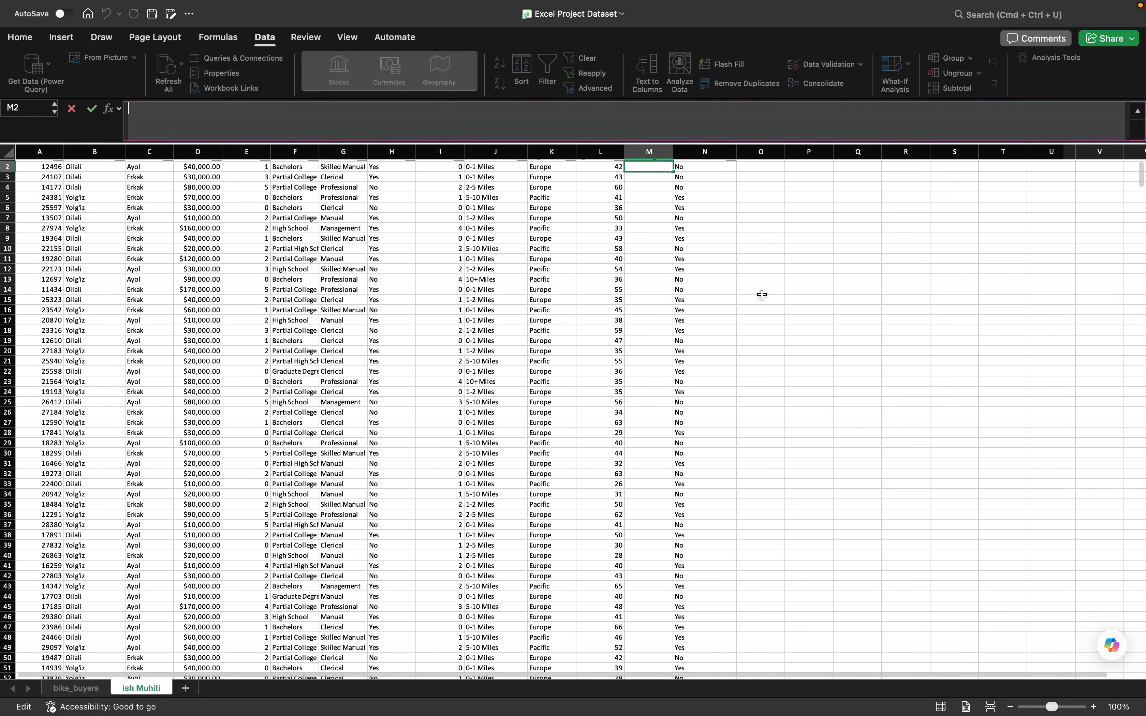
- Begin an IFS formula in cell M2 with L2<30 as the first condition
type("=")
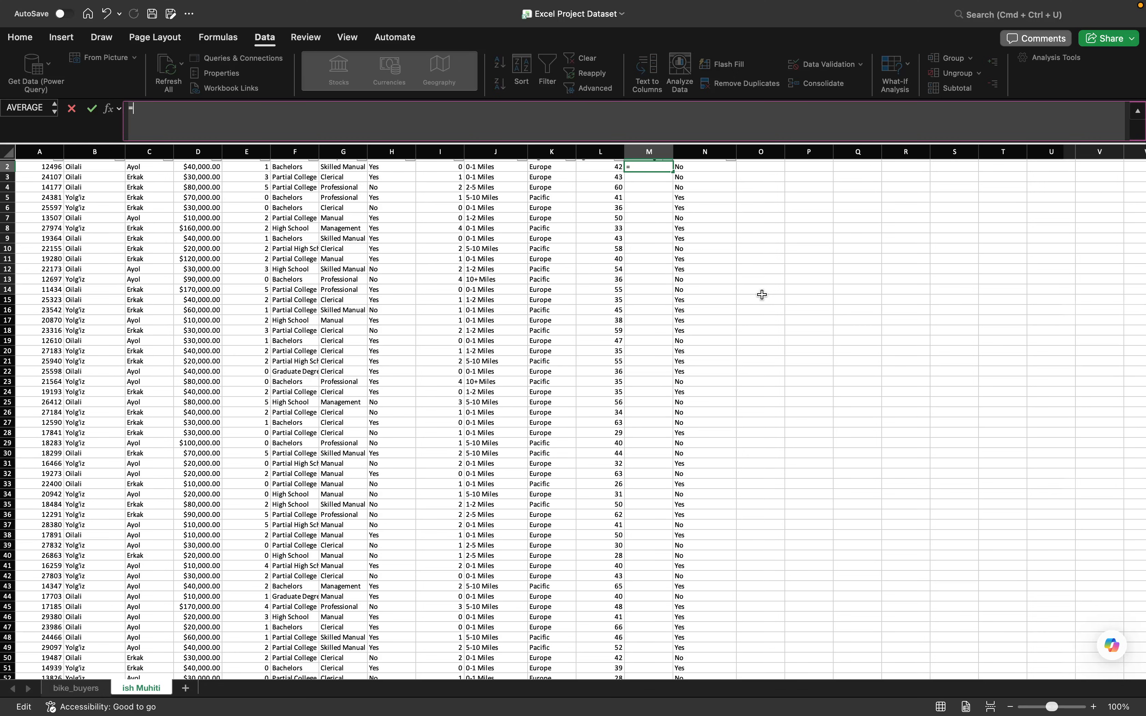
type("IFS")
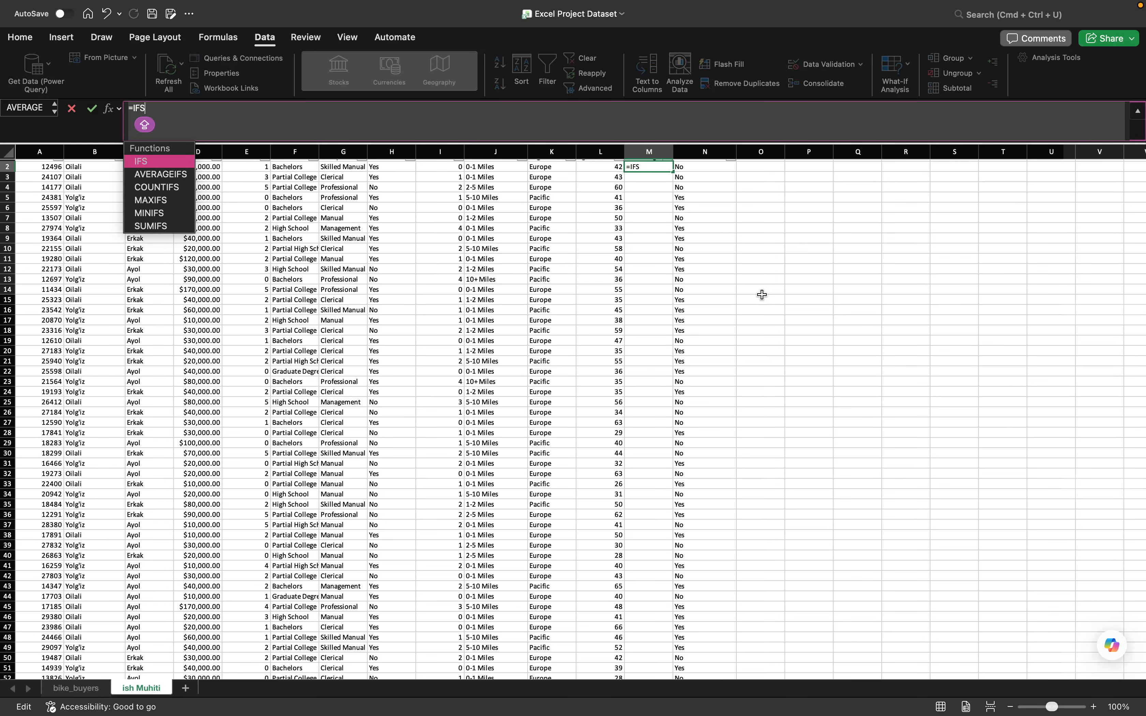
type("(")
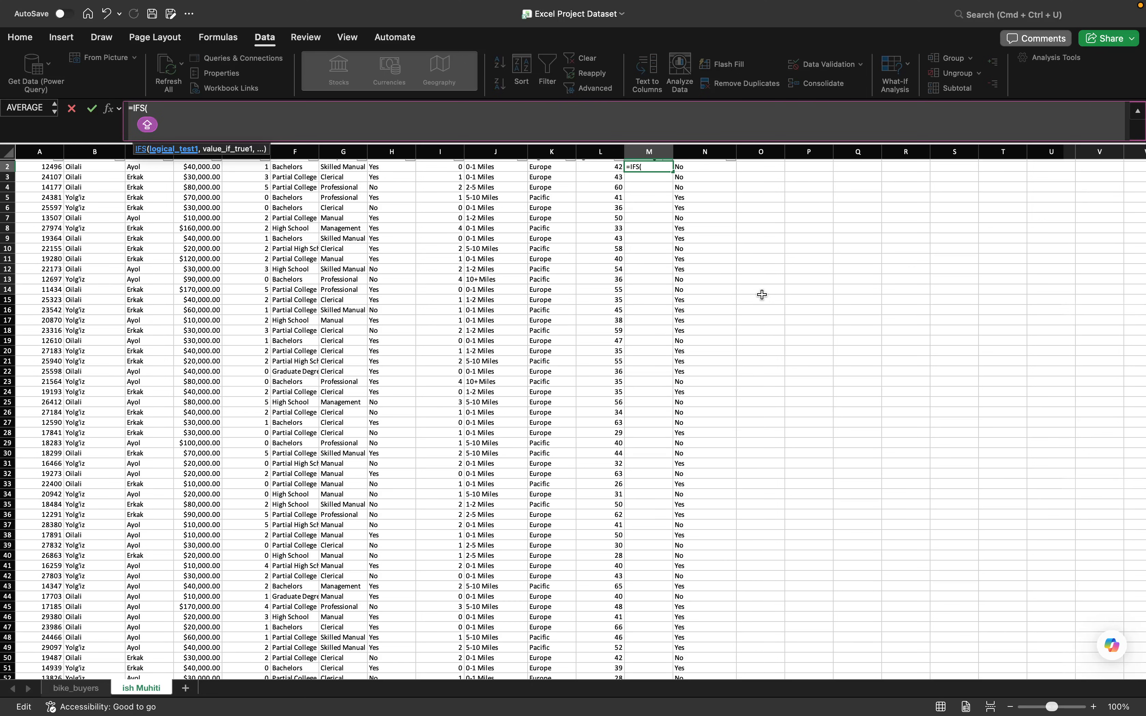
key("BackSpace")
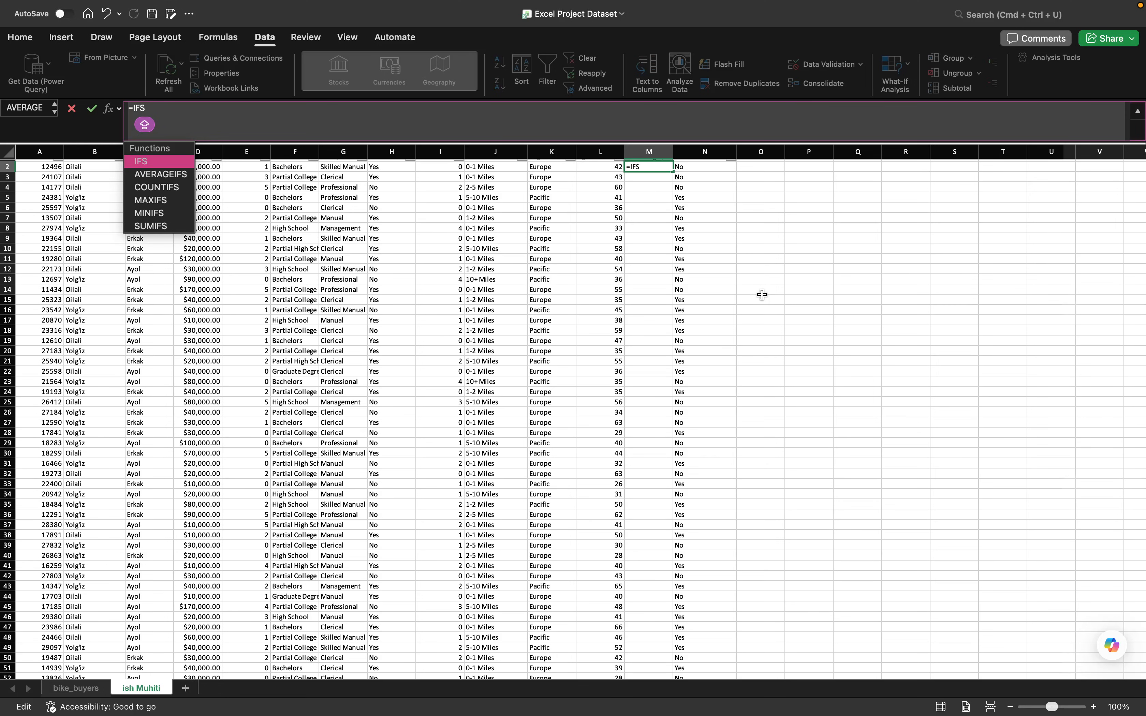
type("(")
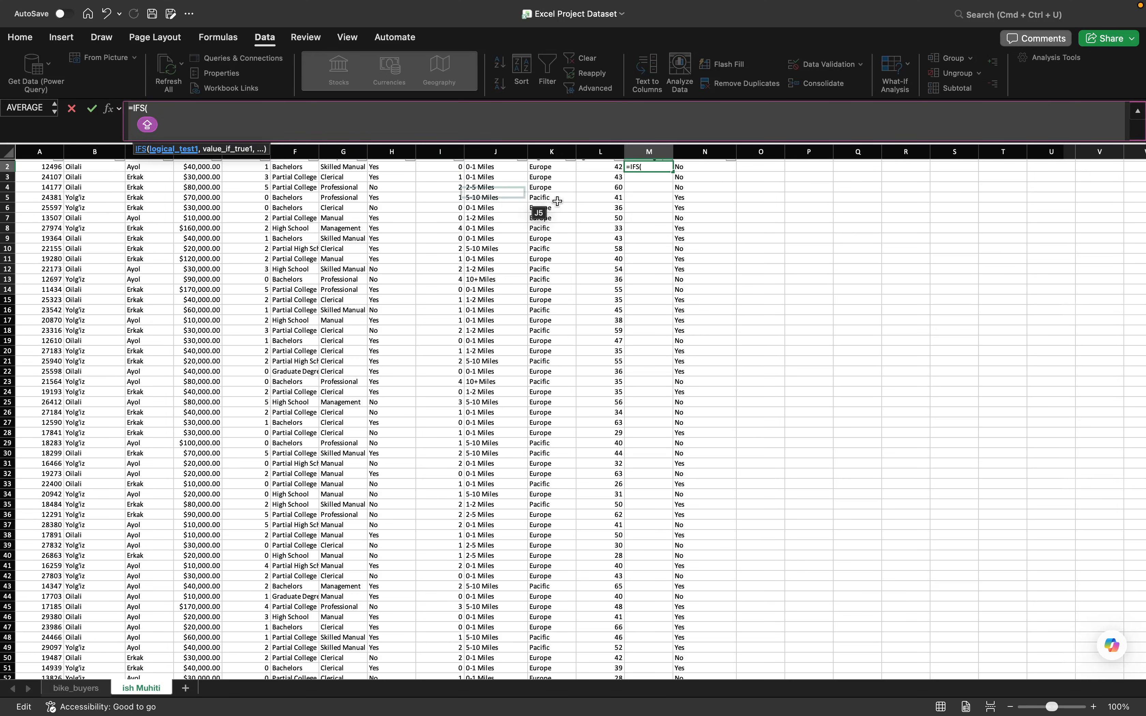
type("L")
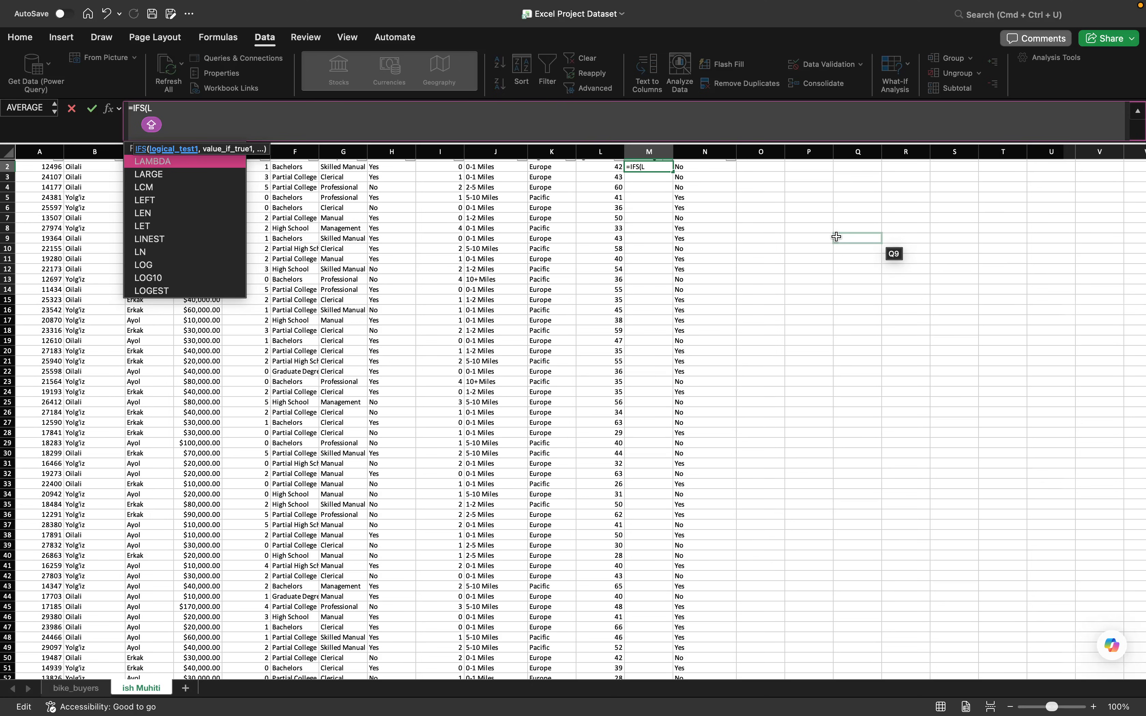
type("2")
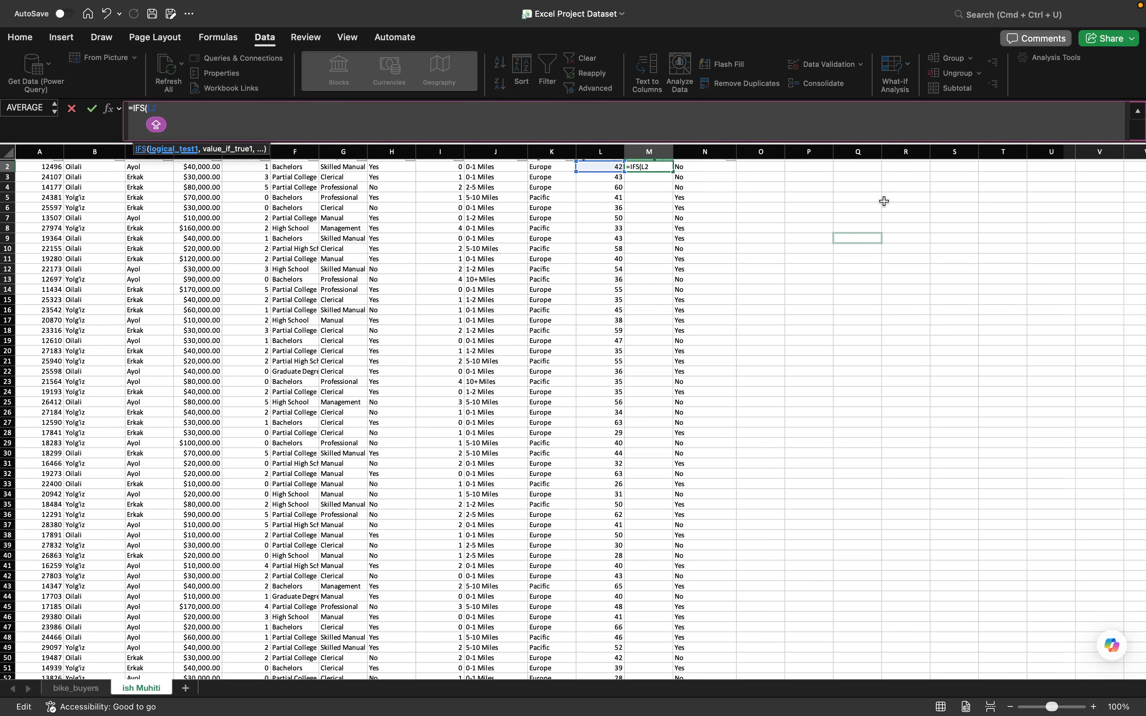
type("<30,\"Y")
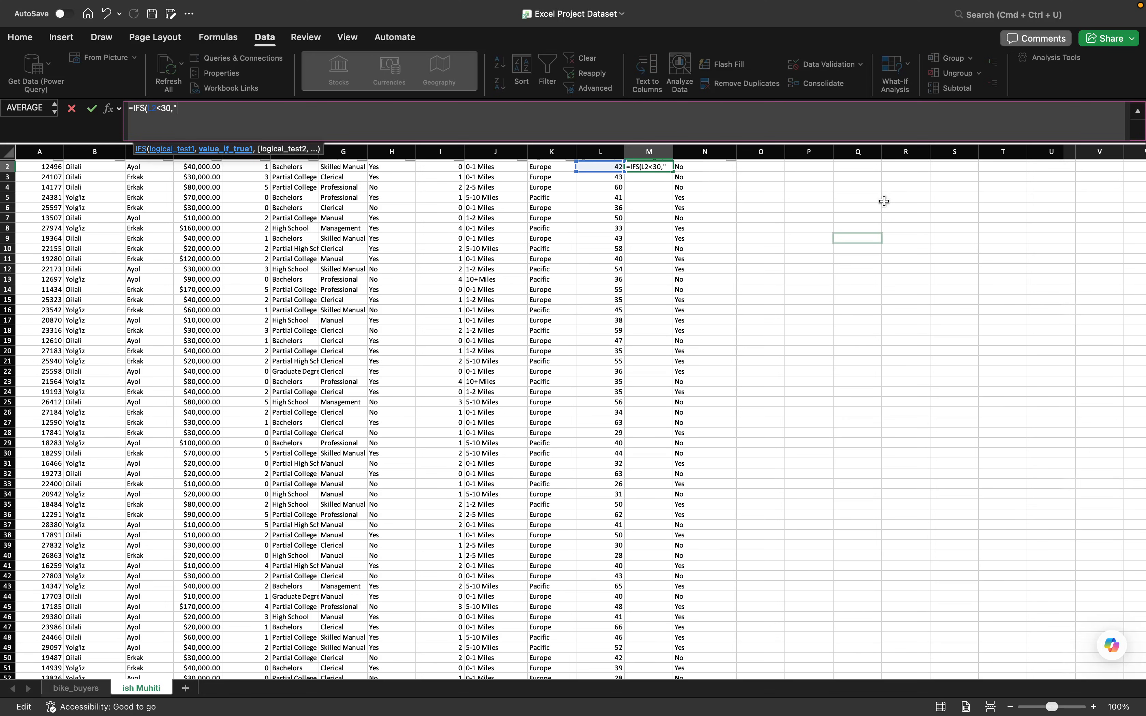
type("OSH")
- Make "O'simir" the result returned by the first IFS condition
key("BackSpace")
key("BackSpace")
key("BackSpace")
type("osh")
key("BackSpace")
key("BackSpace")
key("BackSpace")
key("BackSpace")
type("Ba")
key("BackSpace")
key("BackSpace")
type("O'simir\",")
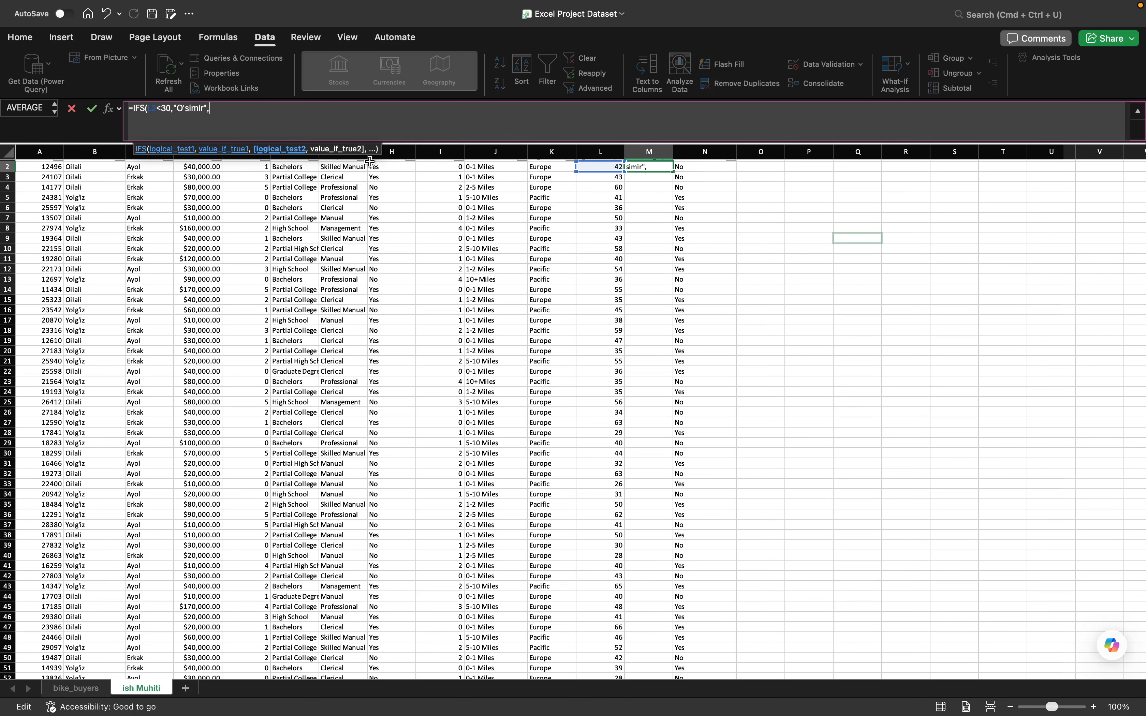
- Add L2<=55 as the second condition of the IFS formula
type("L@")
key("BackSpace")
type("2<")
scroll(399, 223, "up", 5)
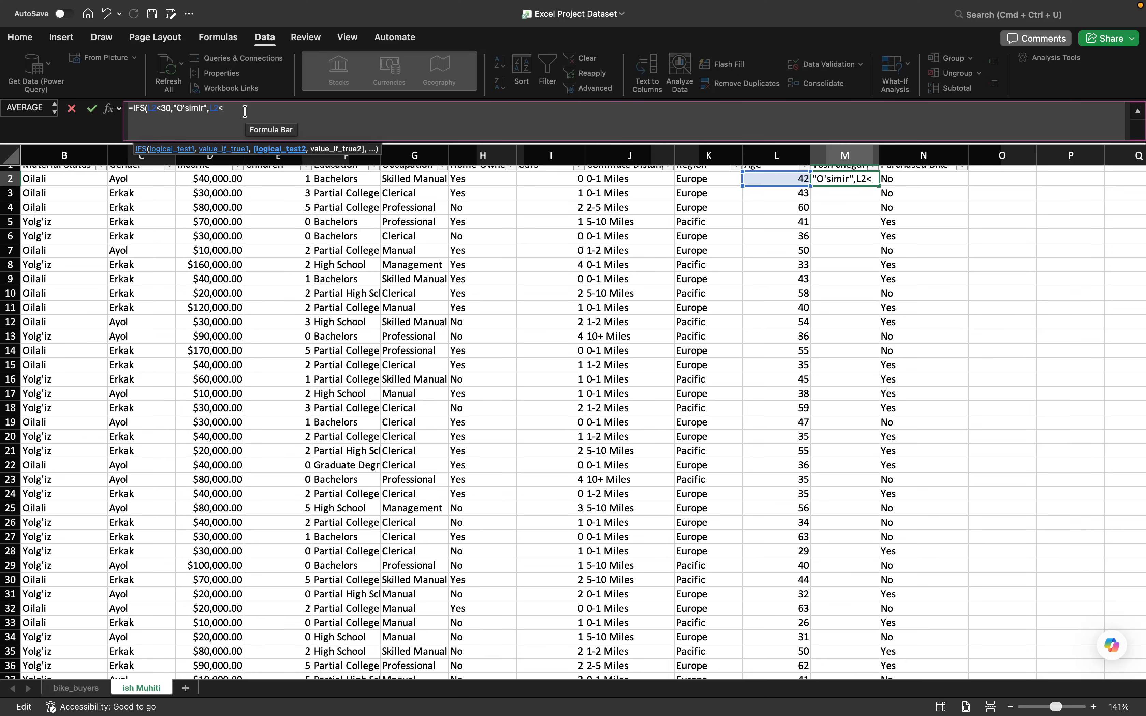
type("=55,")
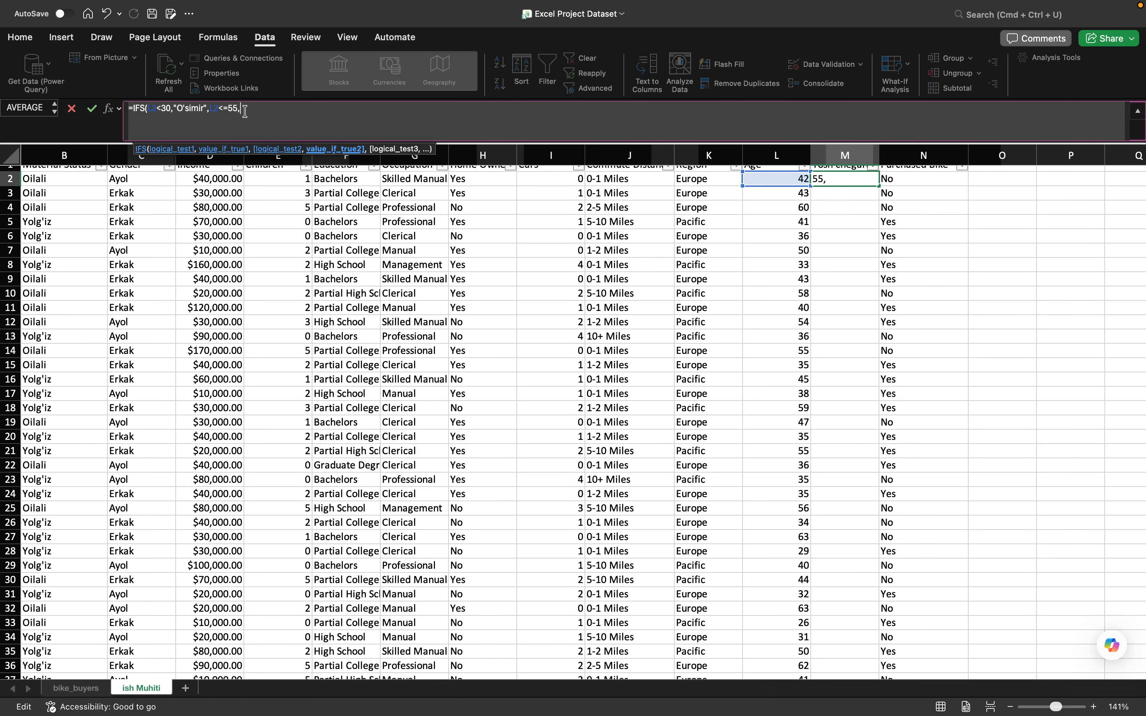
type("\"O'rta yosh\",")
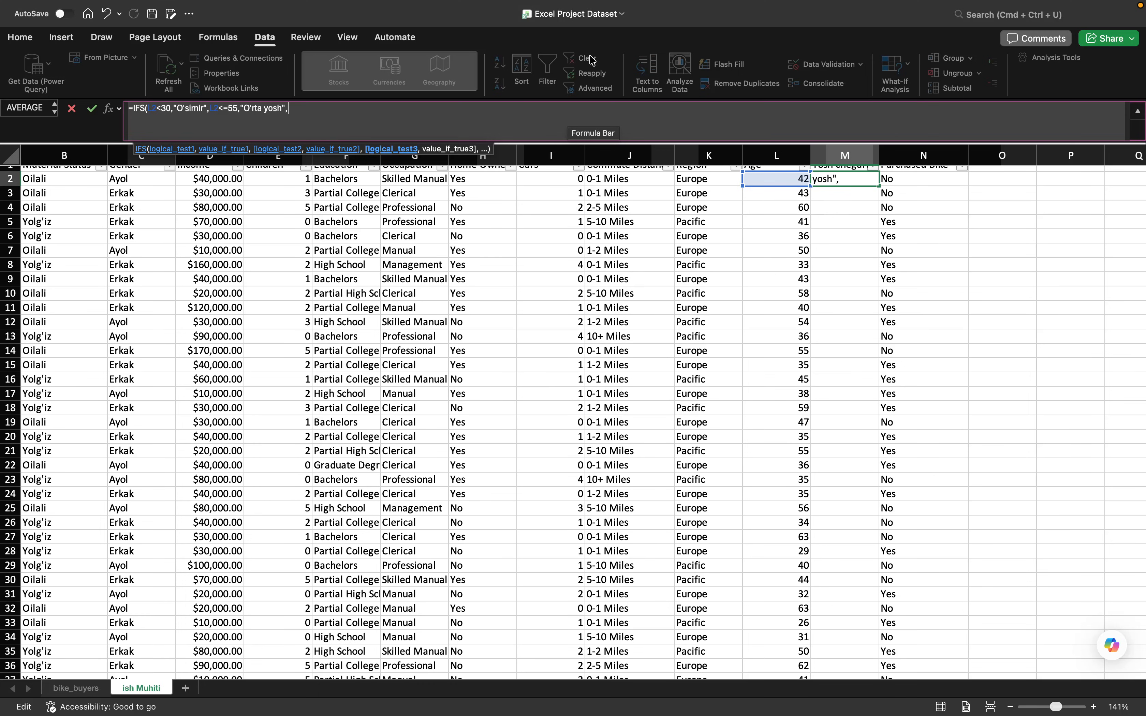
- Add L2>=56 as the third IFS condition with "Qari" as its result, and complete the formula in M2
left_click(753, 178)
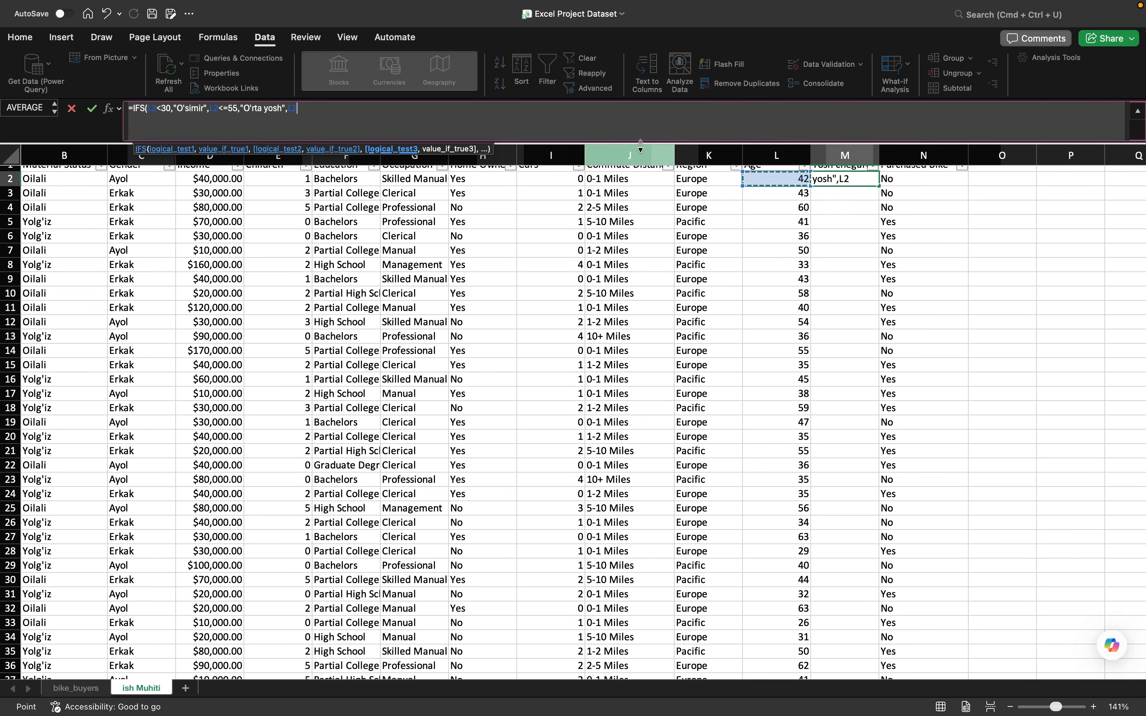
type(">=")
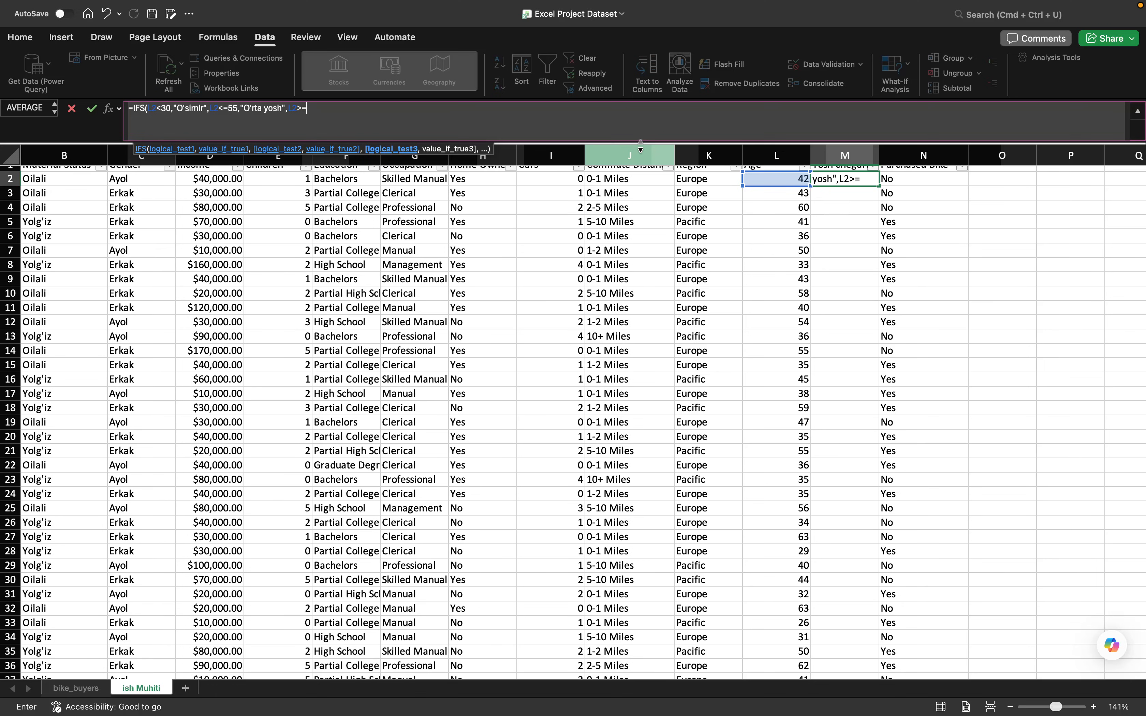
type("56,\"")
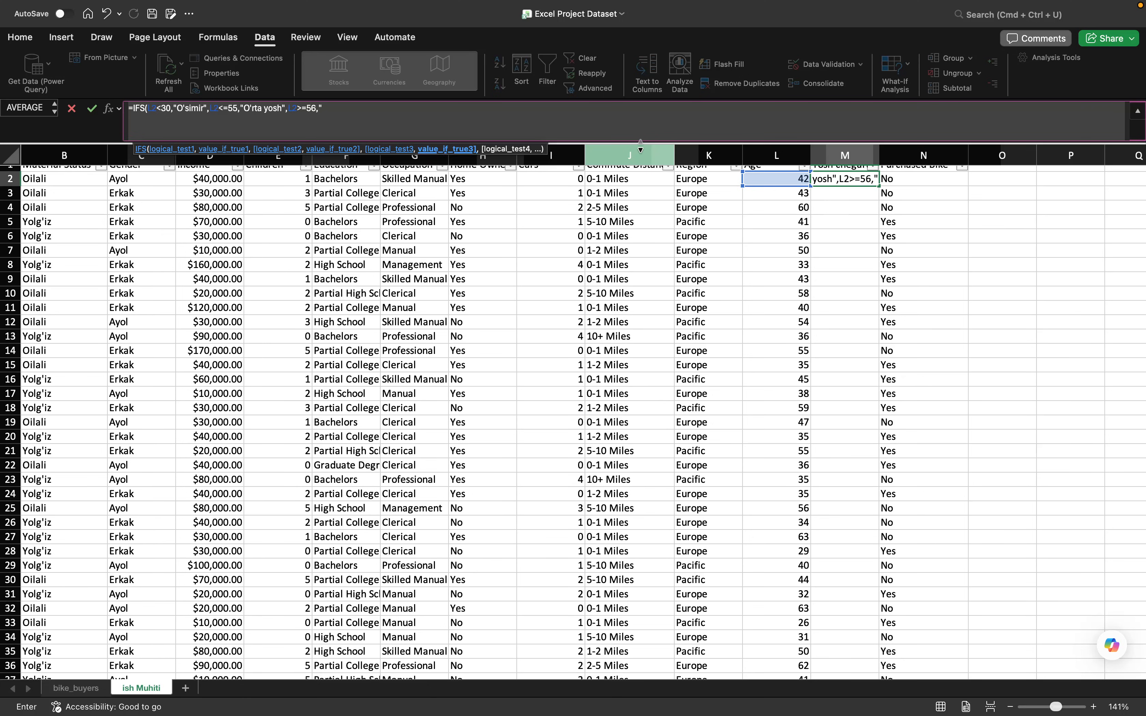
type("Qari\")")
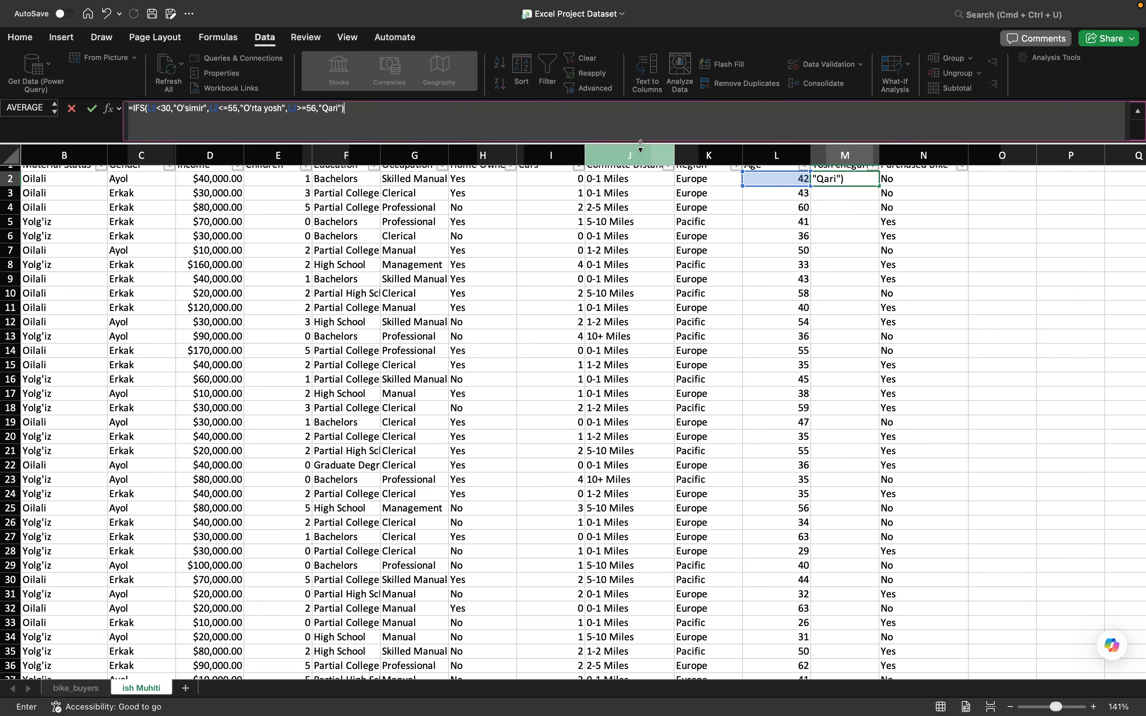
key("Return")
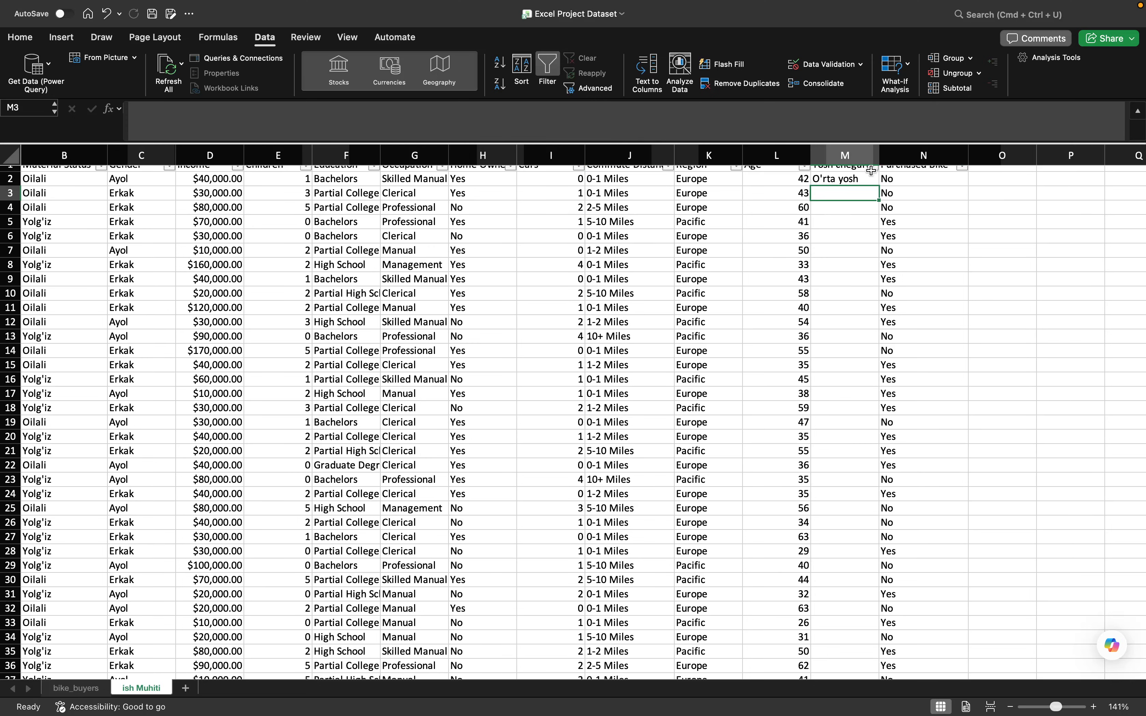
- Fill the IFS formula from M2 down the whole age-group column
scroll(874, 171, "up", 1)
left_click(859, 192)
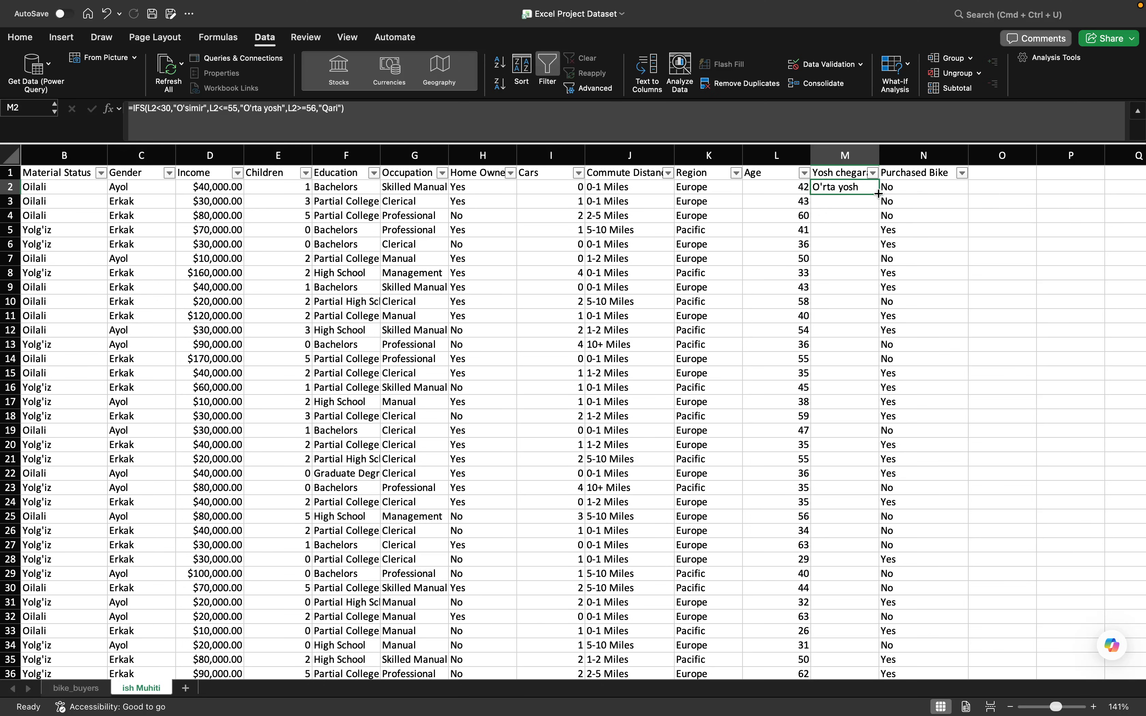
double_click(878, 193)
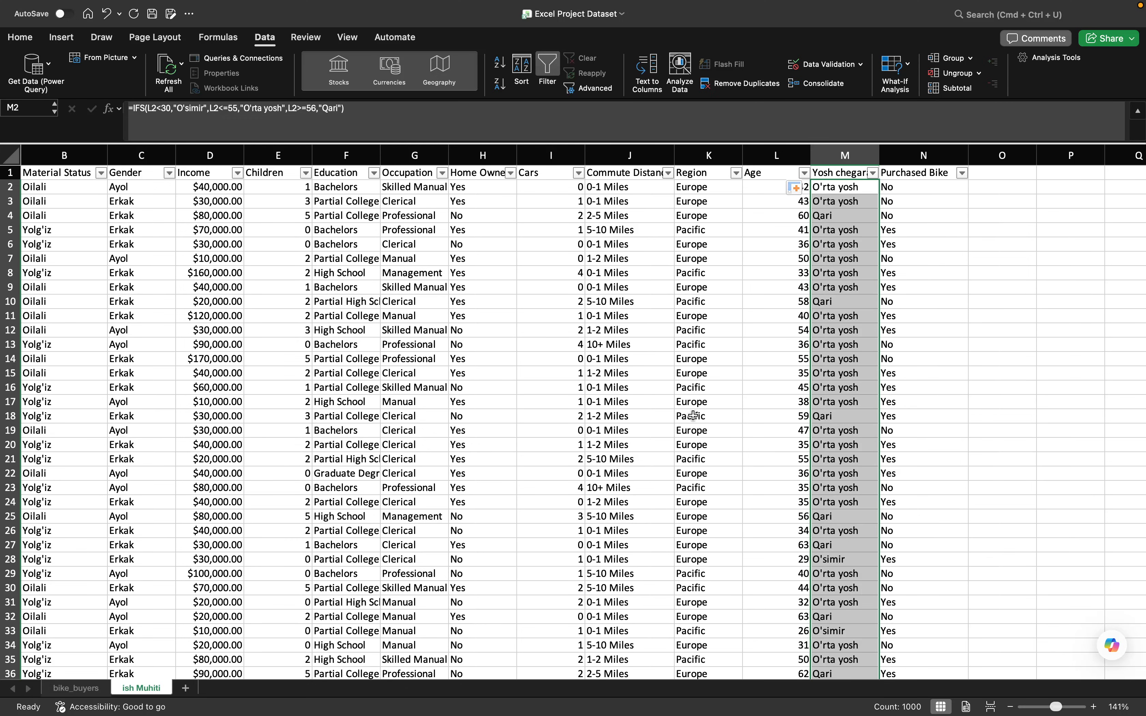
- Look over the filled age-group labels against the ages down the sheet
scroll(805, 405, "down", 5)
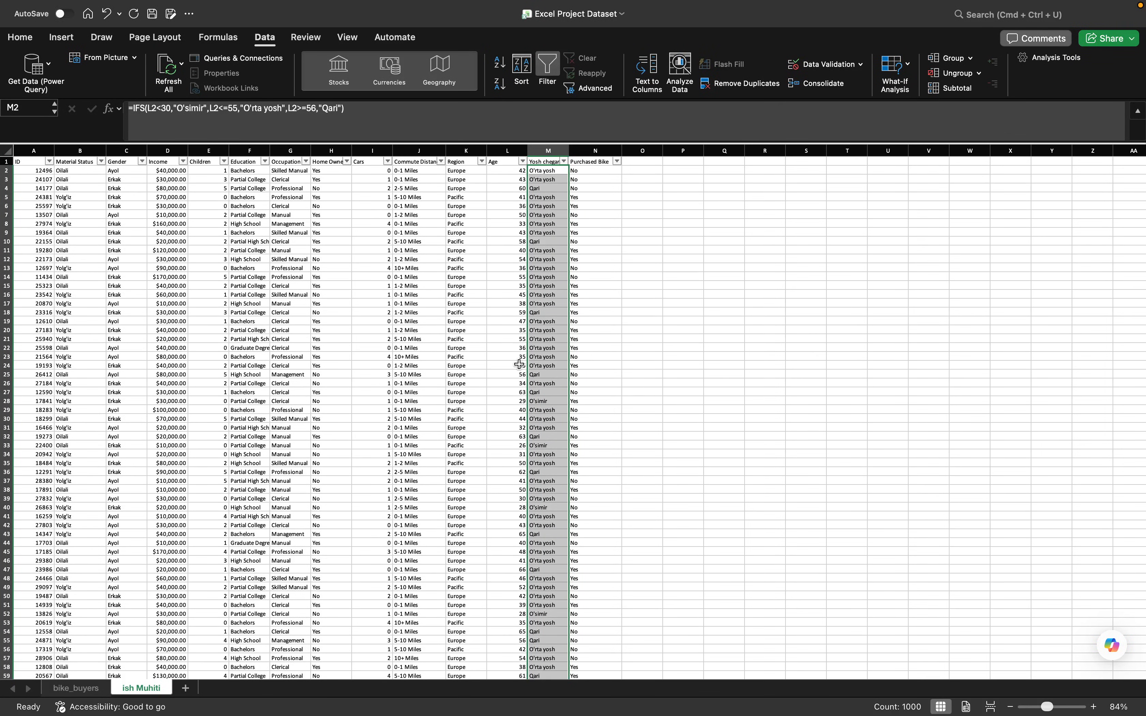
scroll(526, 364, "up", 2)
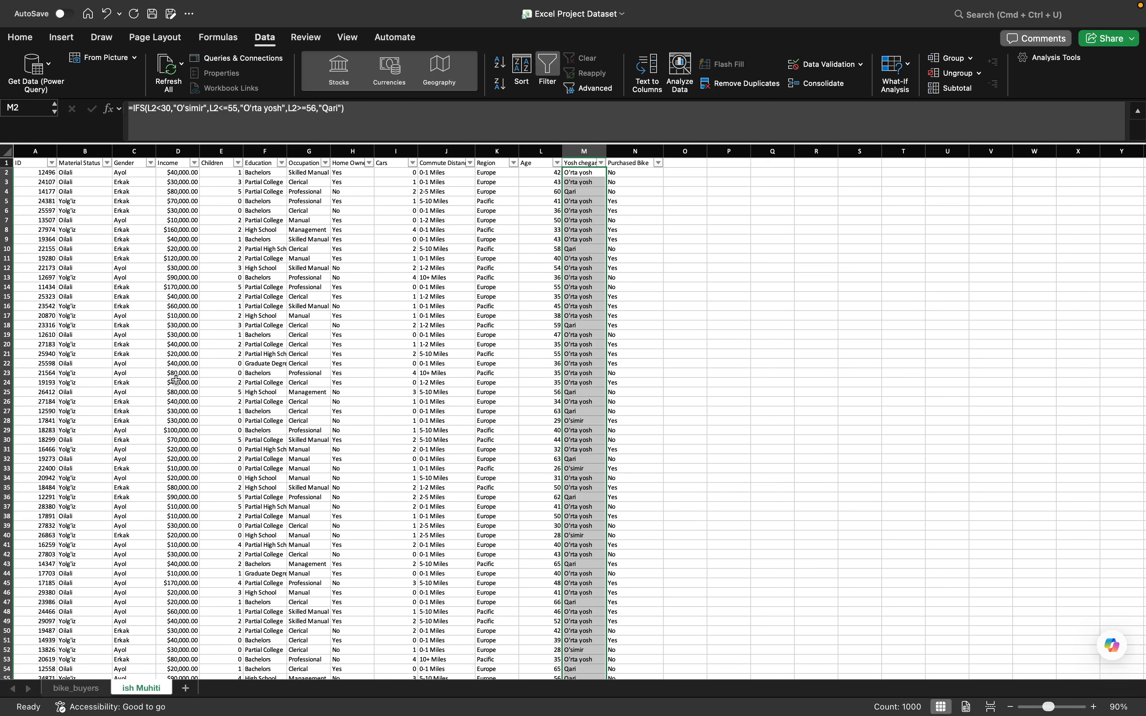
scroll(176, 379, "down", 10)
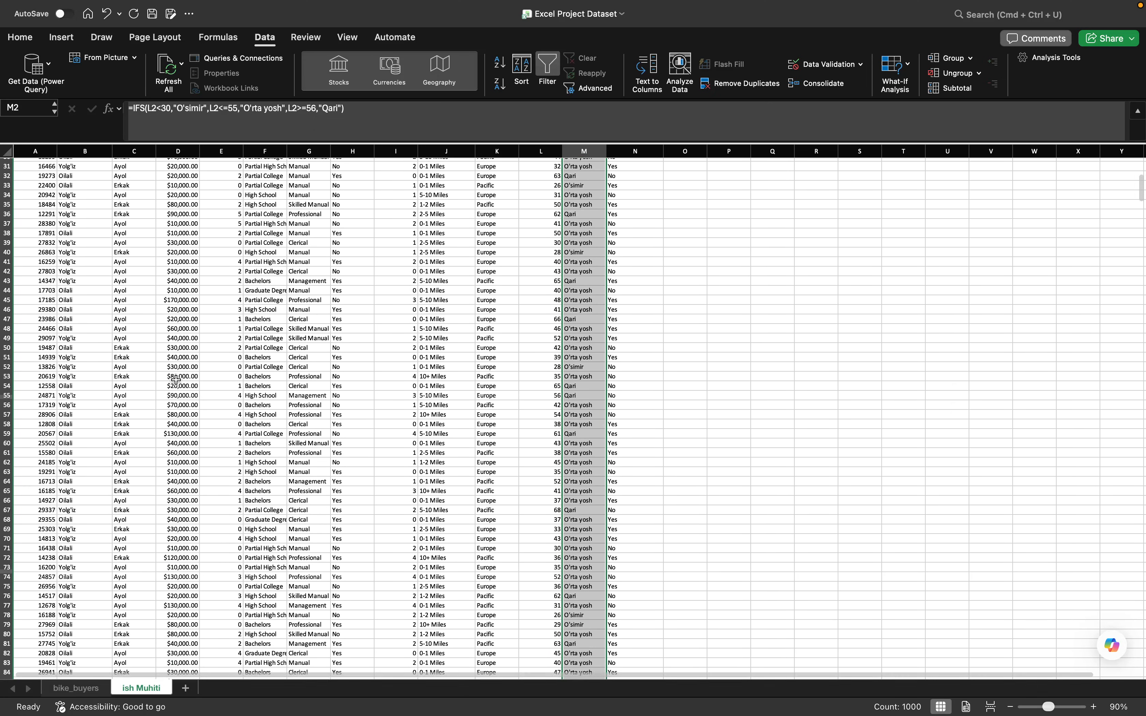
scroll(170, 502, "up", 10)
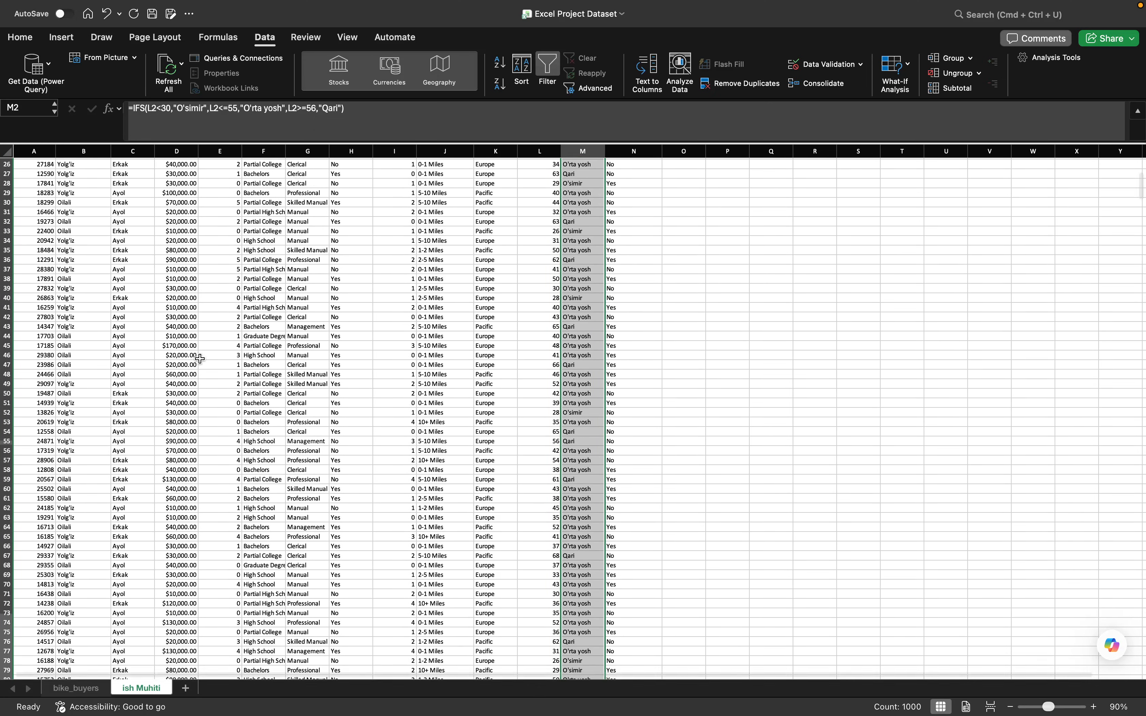
scroll(184, 256, "down", 1)
scroll(200, 165, "up", 1)
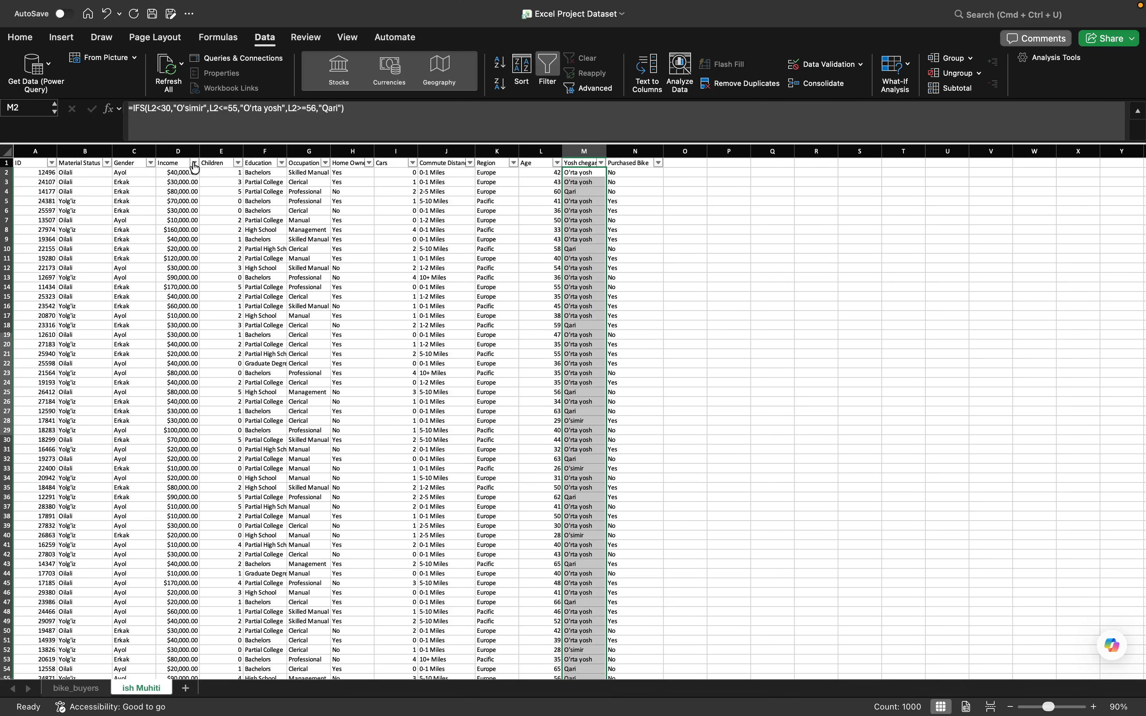
- Examine the distinct income values in the Income column's filter, leaving the filter unchanged
left_click(194, 163)
scroll(279, 401, "down", 5)
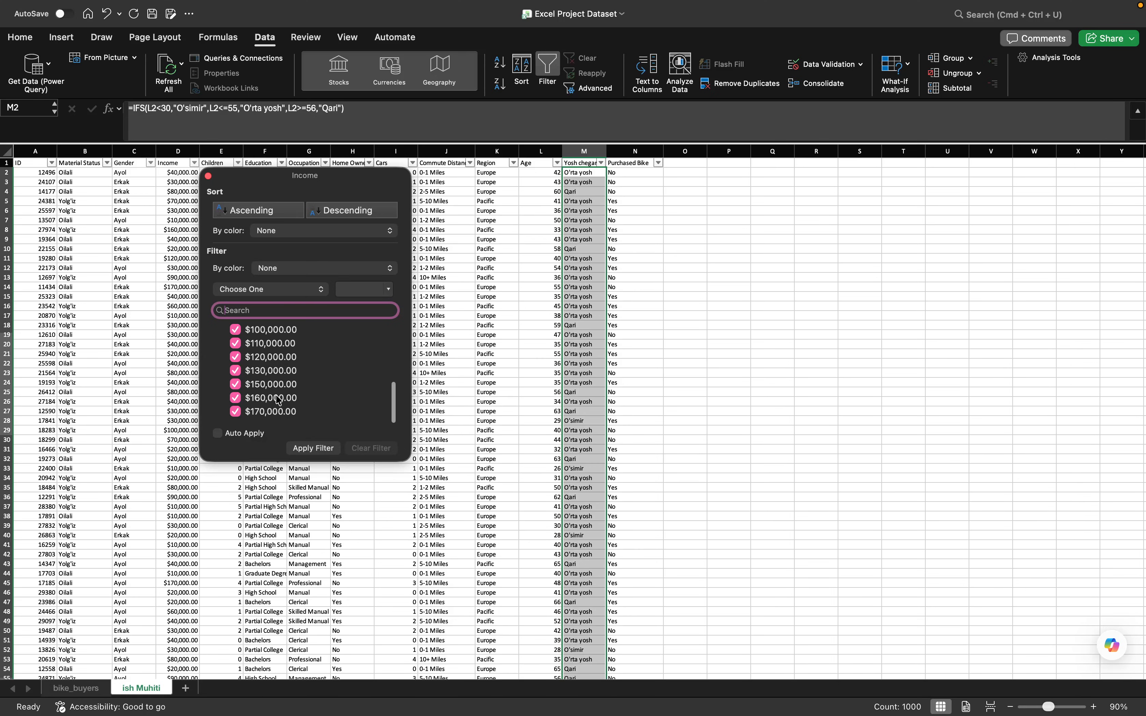
scroll(279, 400, "up", 5)
scroll(279, 401, "down", 5)
scroll(269, 372, "up", 3)
scroll(269, 373, "up", 1)
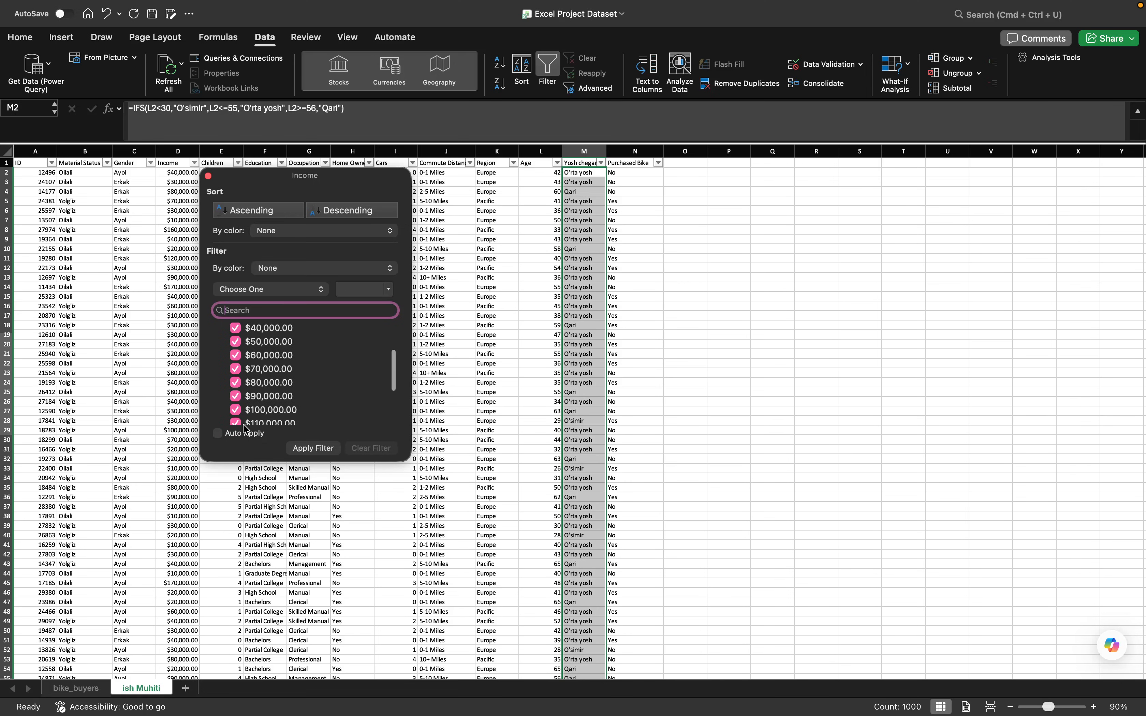
scroll(279, 386, "down", 4)
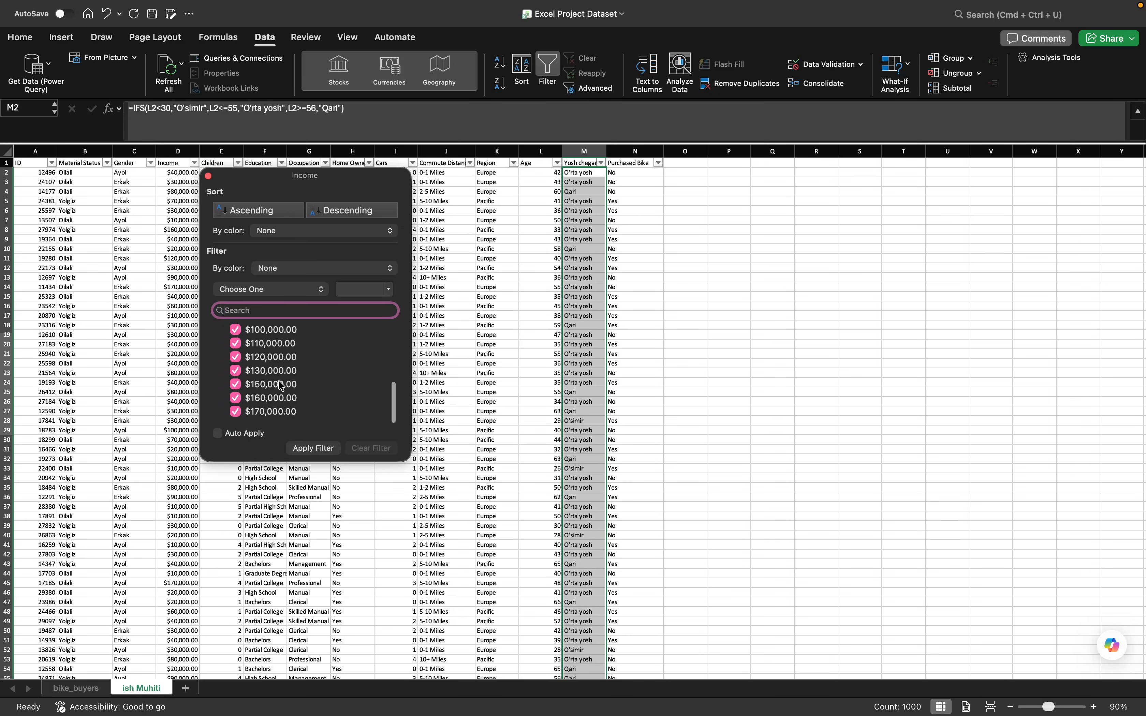
left_click(208, 176)
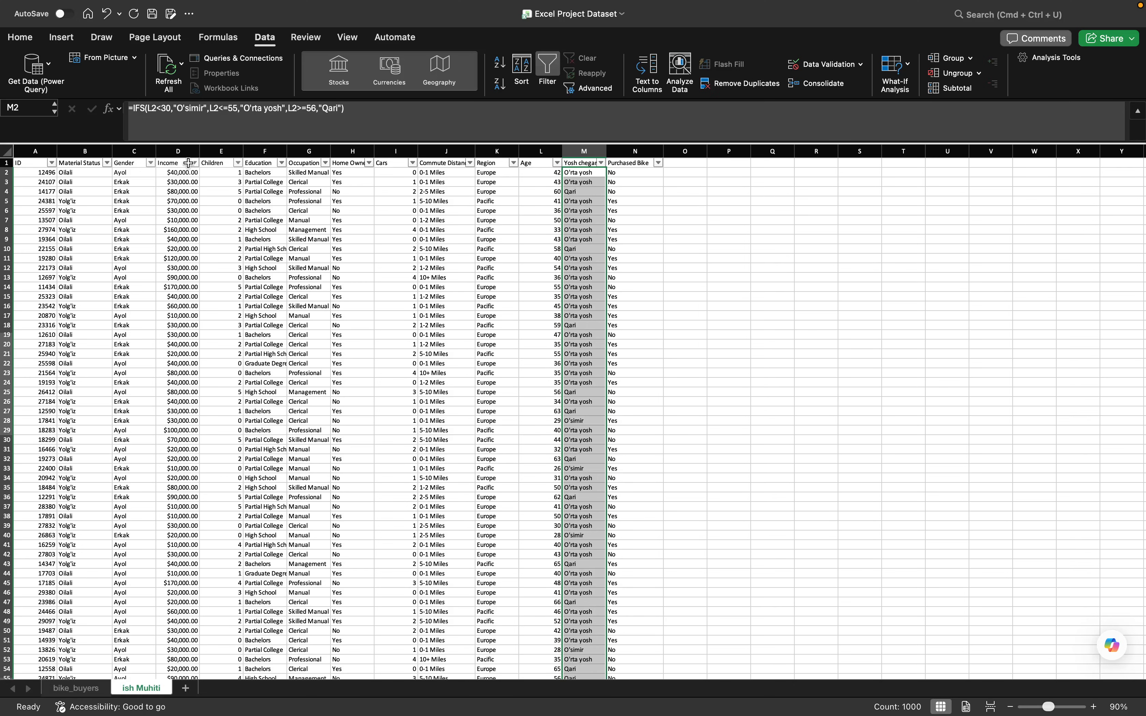
- Format the Income column as Currency with no decimal places
left_click(179, 152)
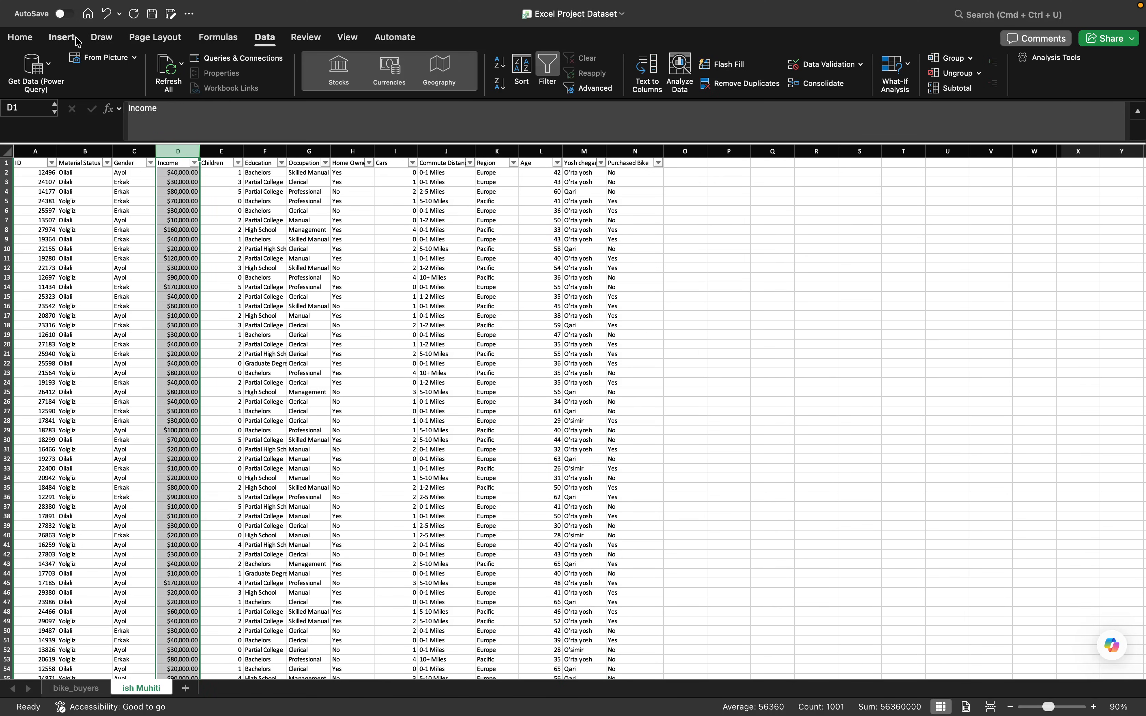
left_click(27, 38)
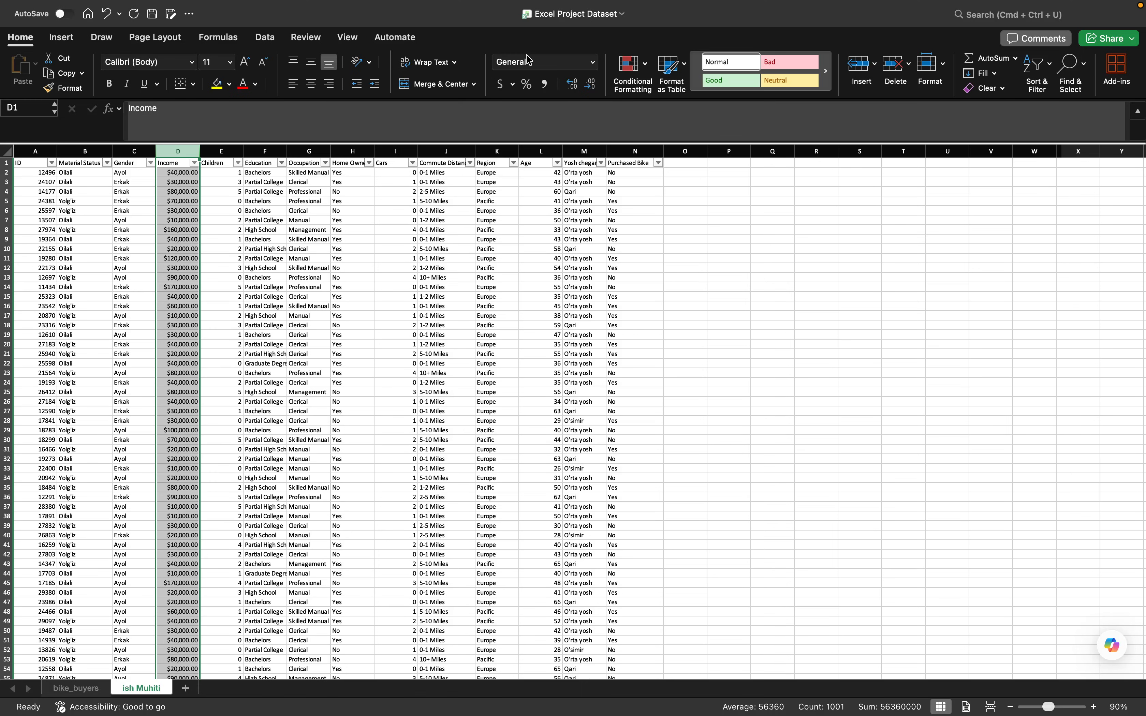
left_click(593, 63)
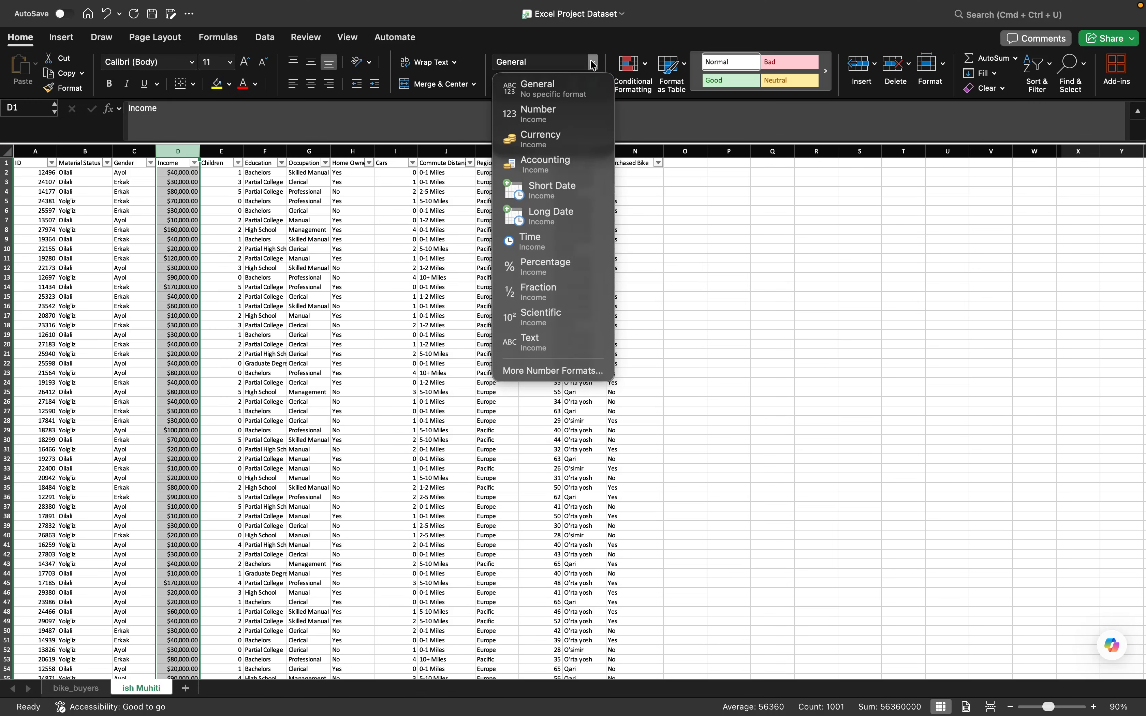
left_click(551, 147)
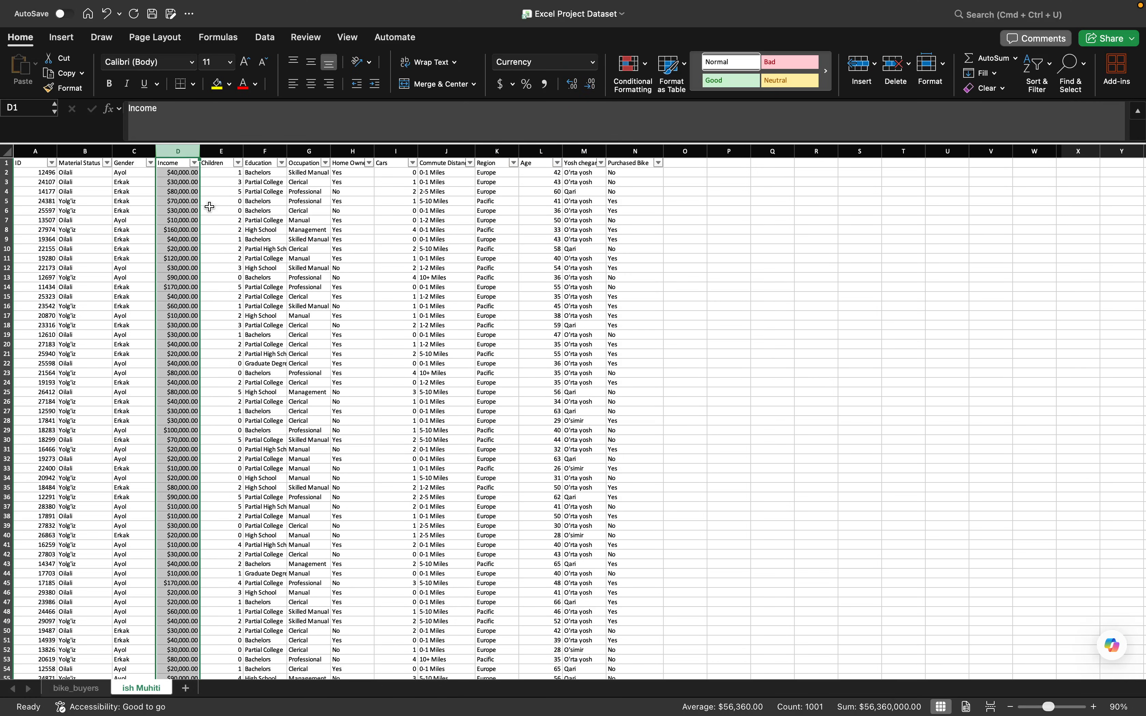
left_click(591, 93)
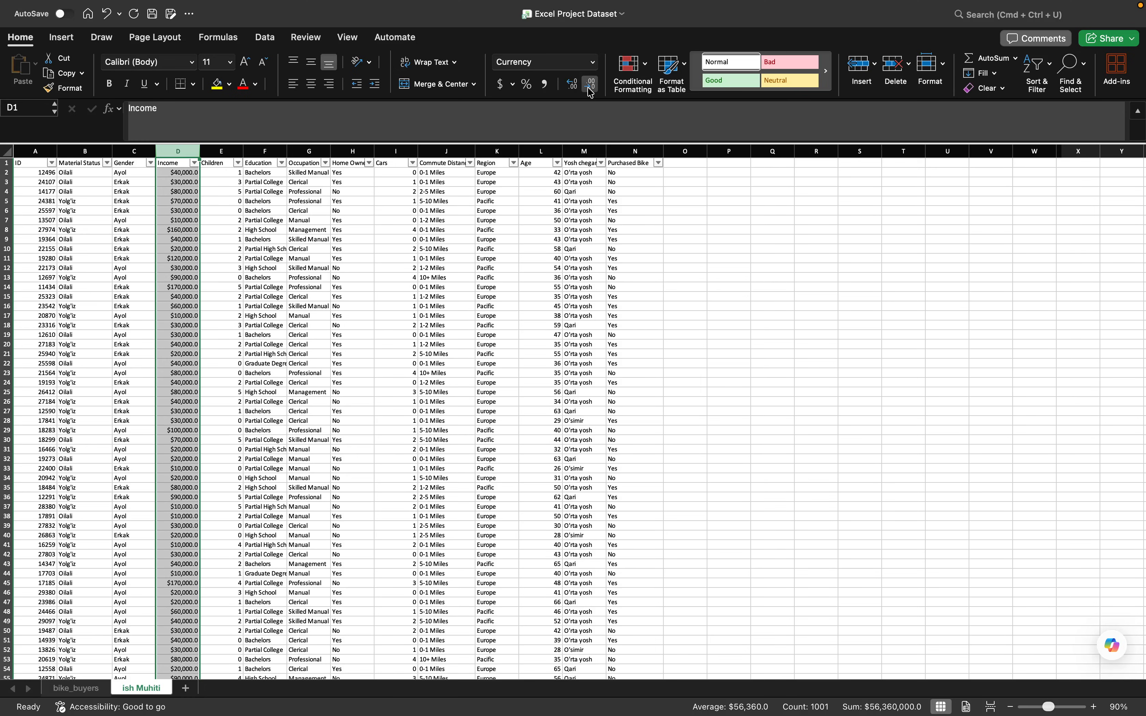
left_click(590, 91)
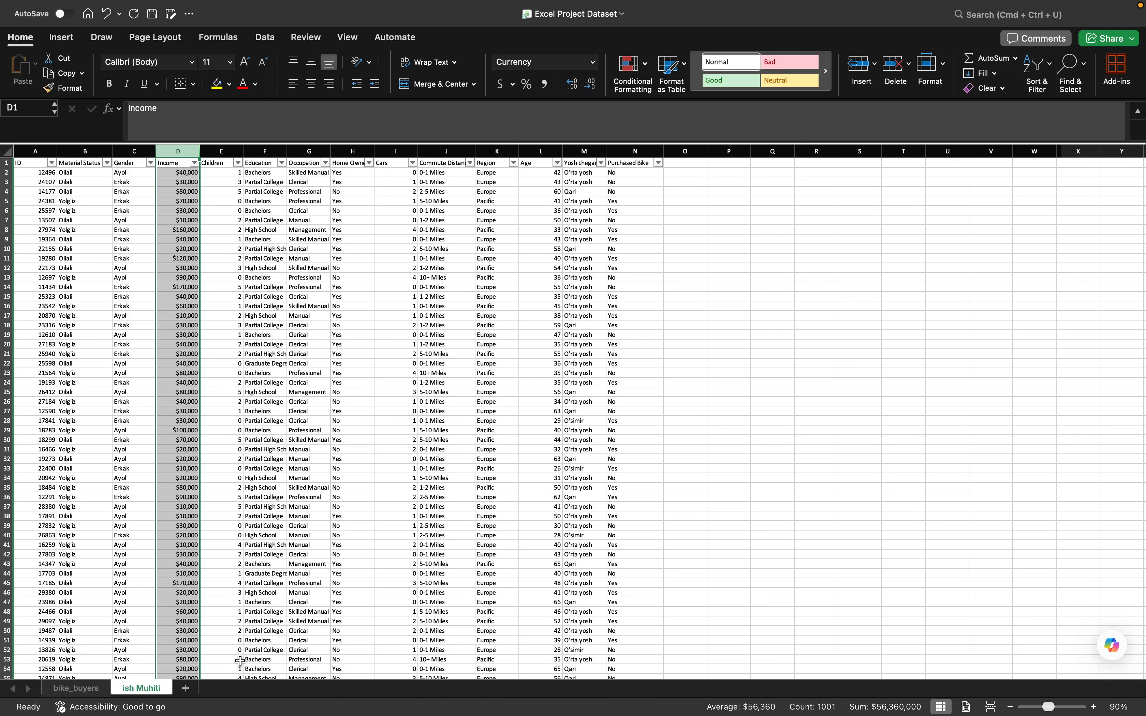
- Add a new worksheet after the ish Muhiti sheet and select its cell A3
left_click(187, 688)
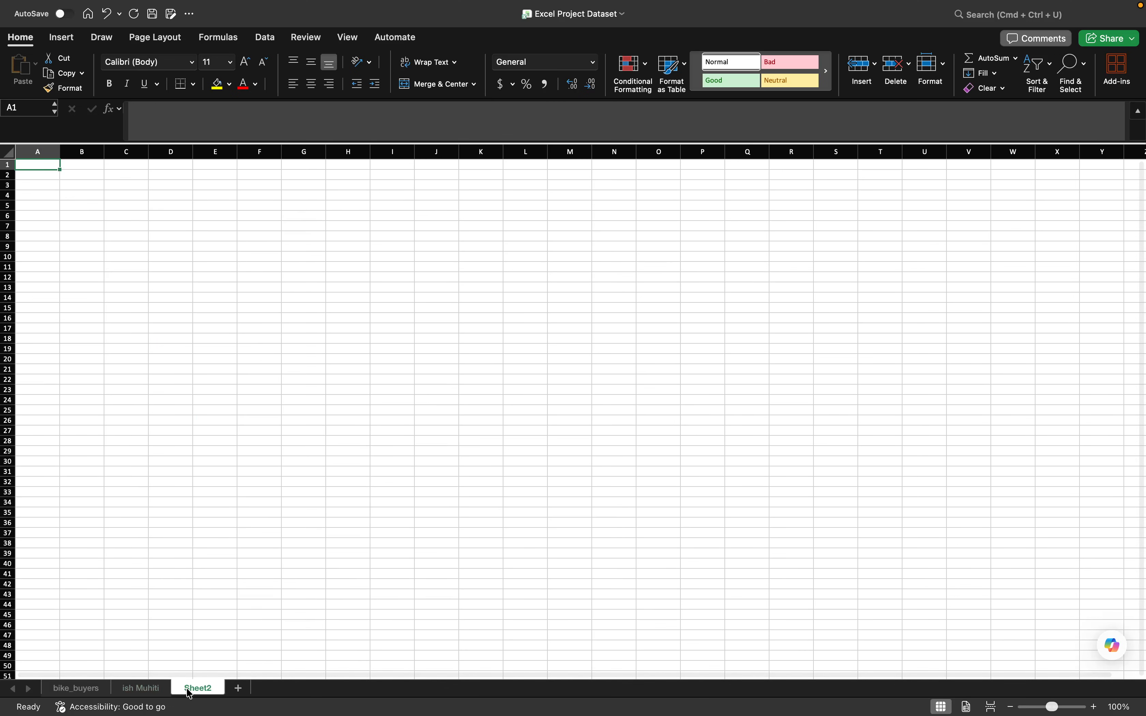
left_click(140, 689)
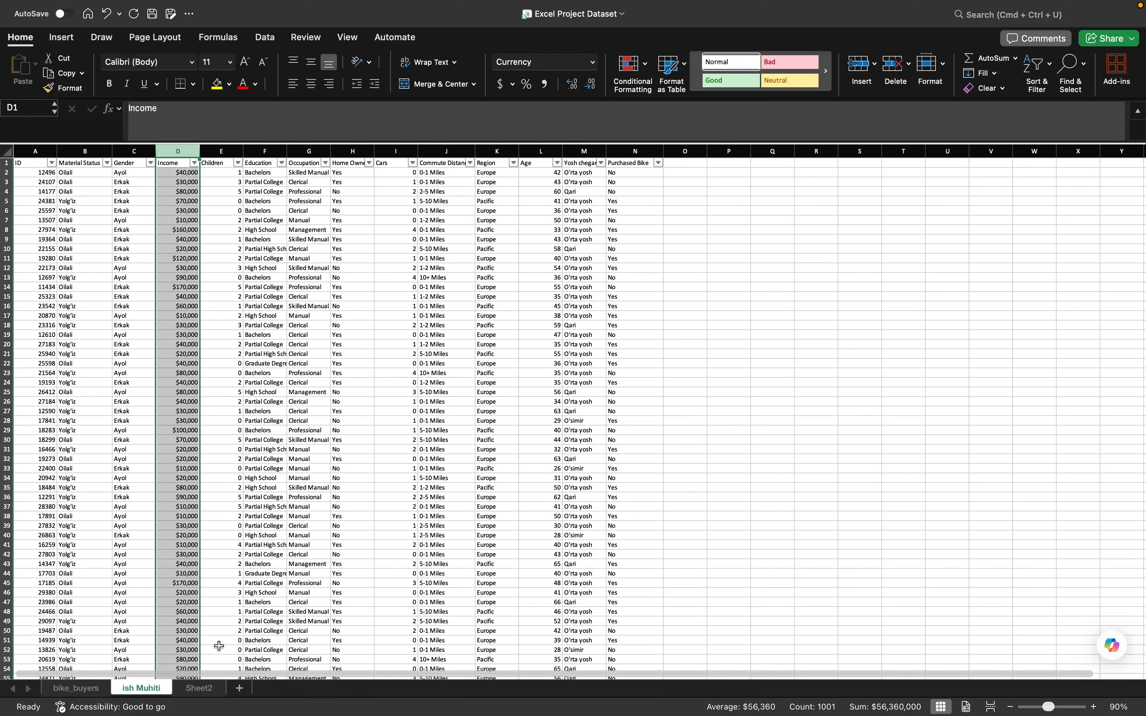
left_click(200, 688)
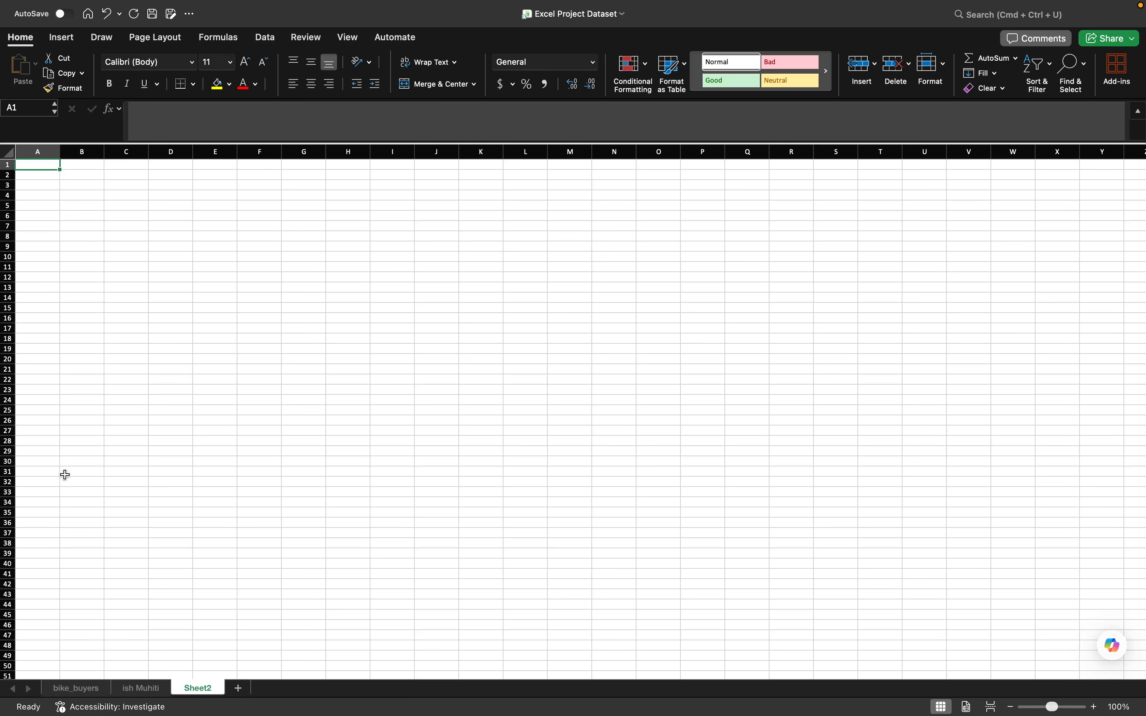
left_click(141, 688)
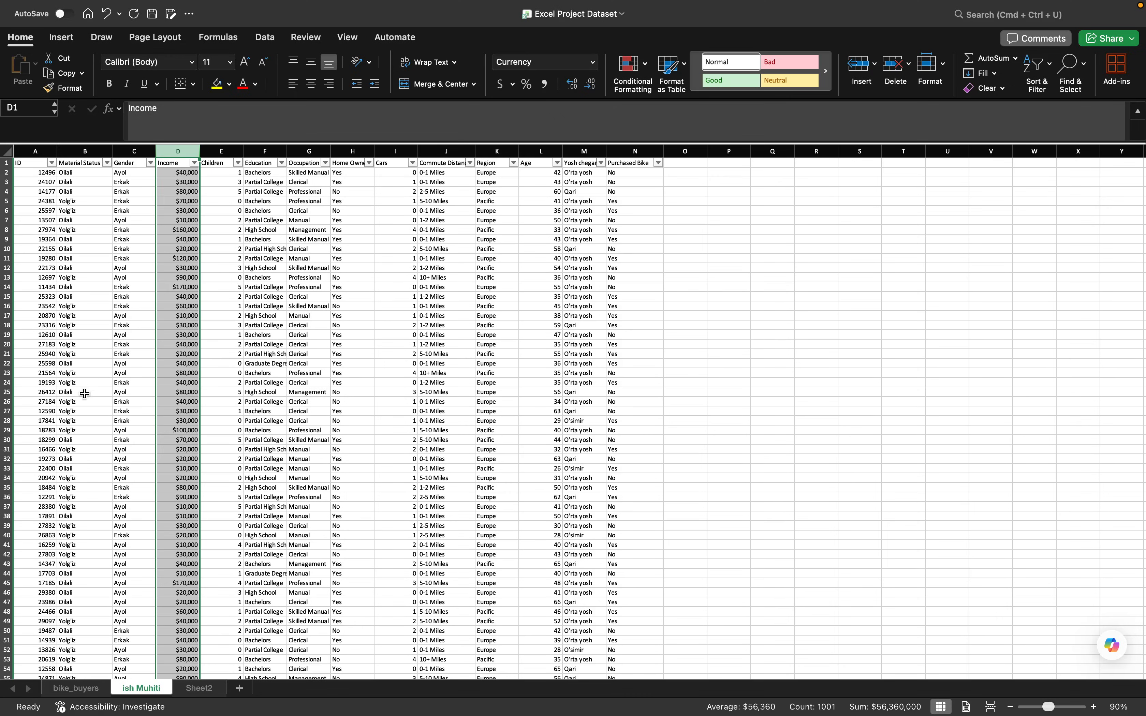
left_click(200, 689)
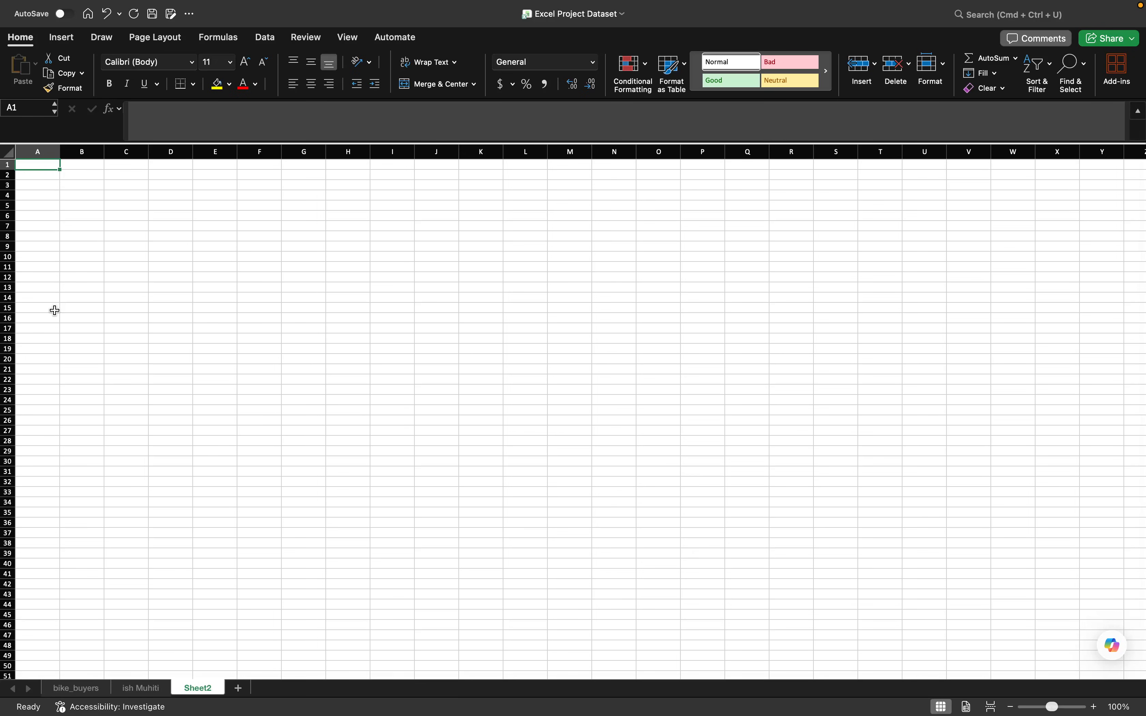
left_click(70, 40)
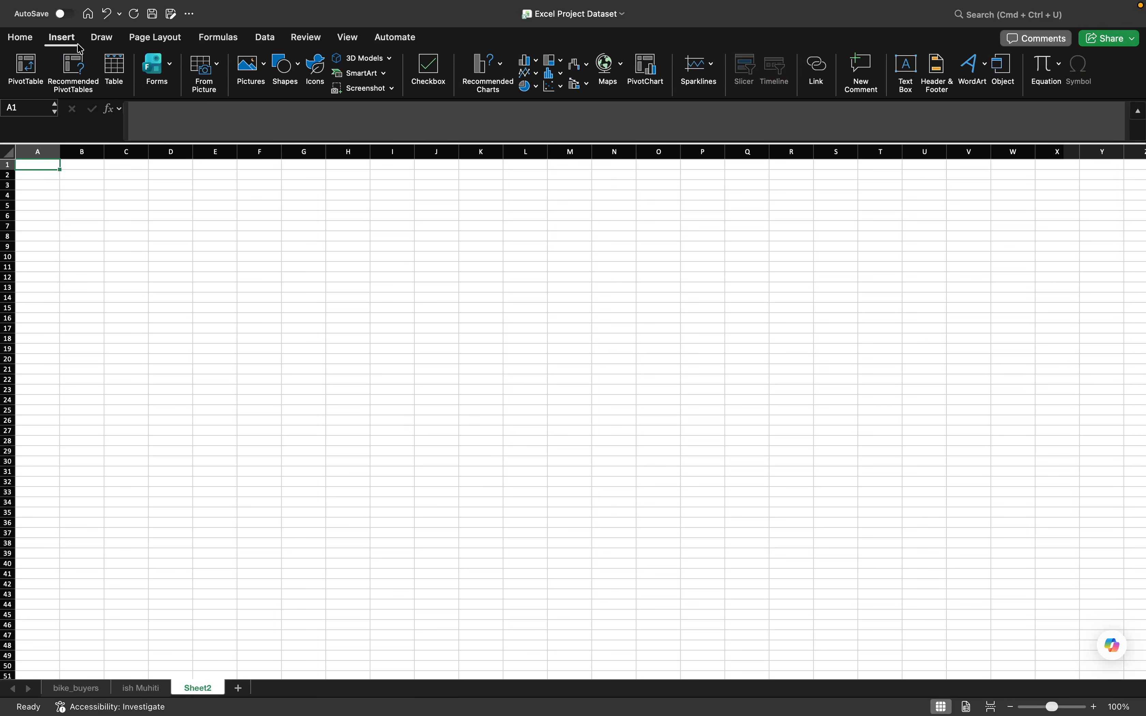
left_click(39, 185)
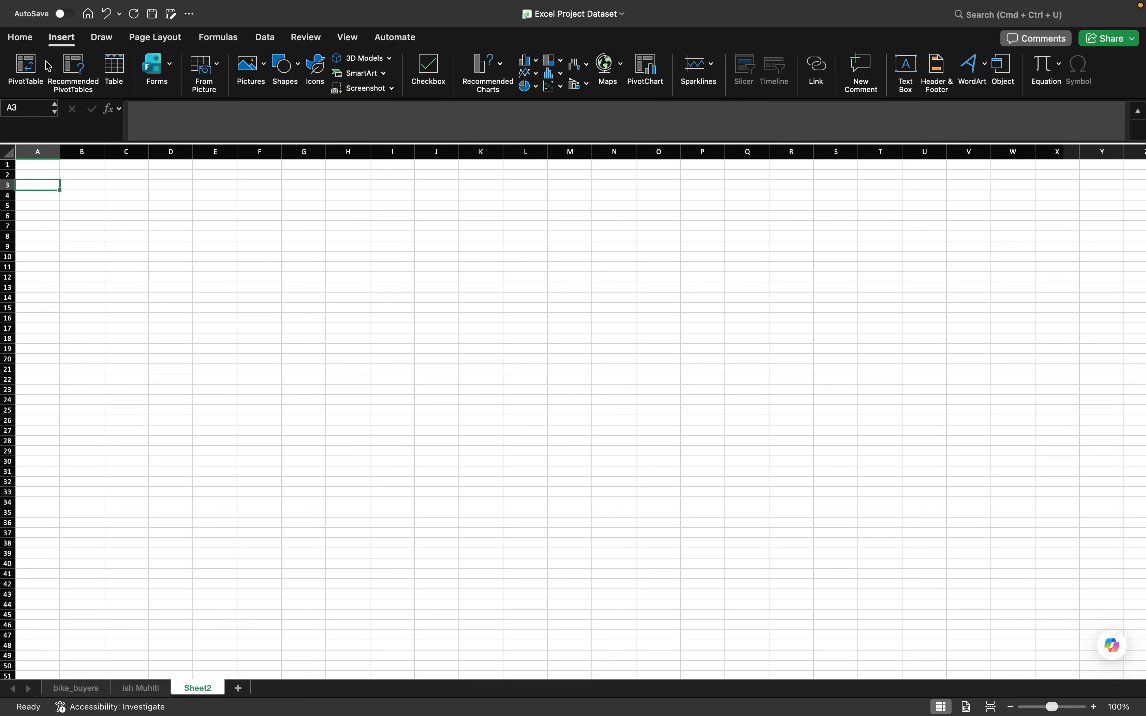
left_click(26, 70)
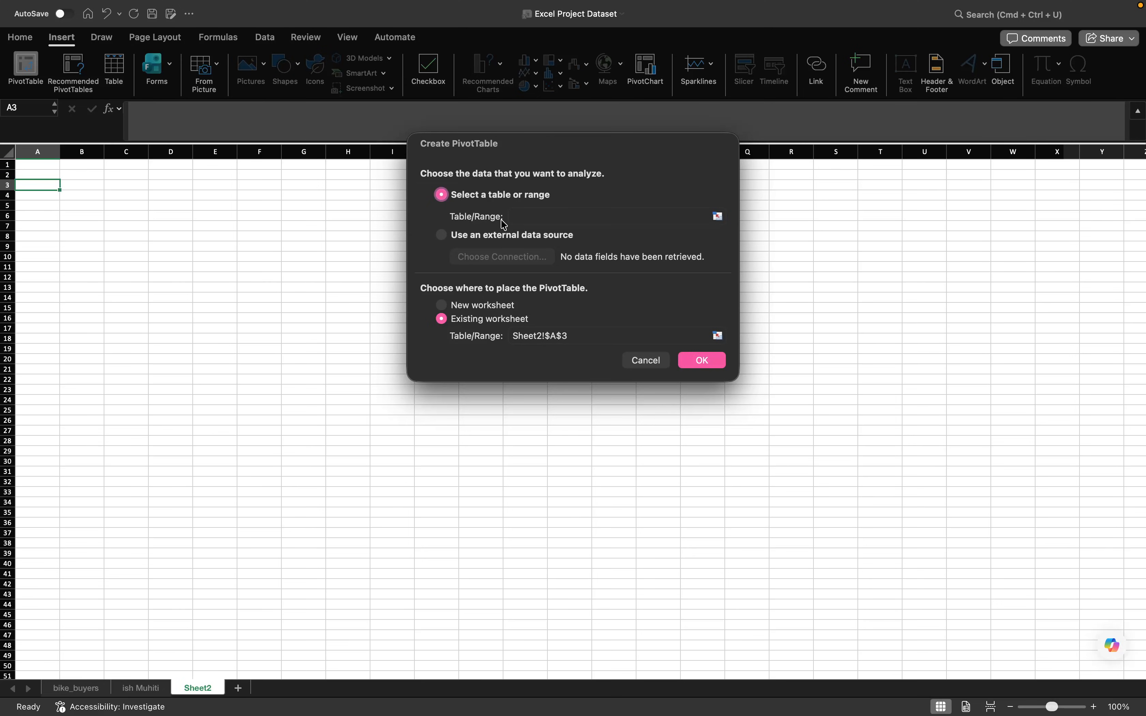
left_click(533, 219)
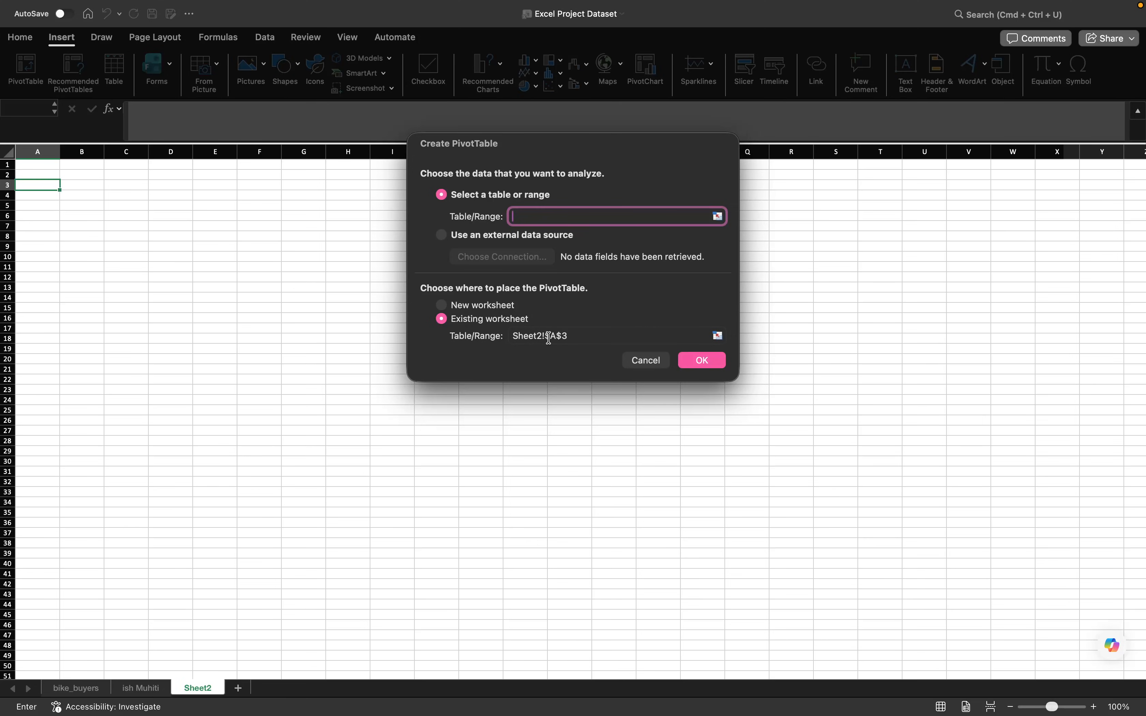
left_click(657, 364)
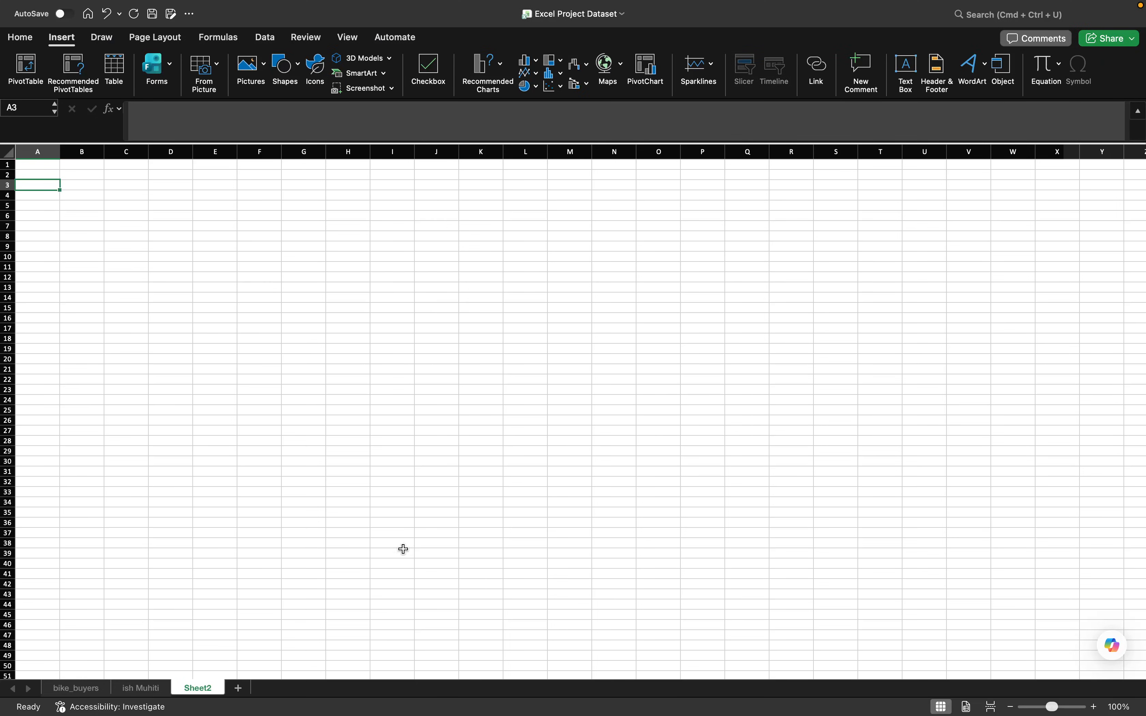
- Rename the new worksheet as Pivot Table
double_click(211, 691)
type("Pi")
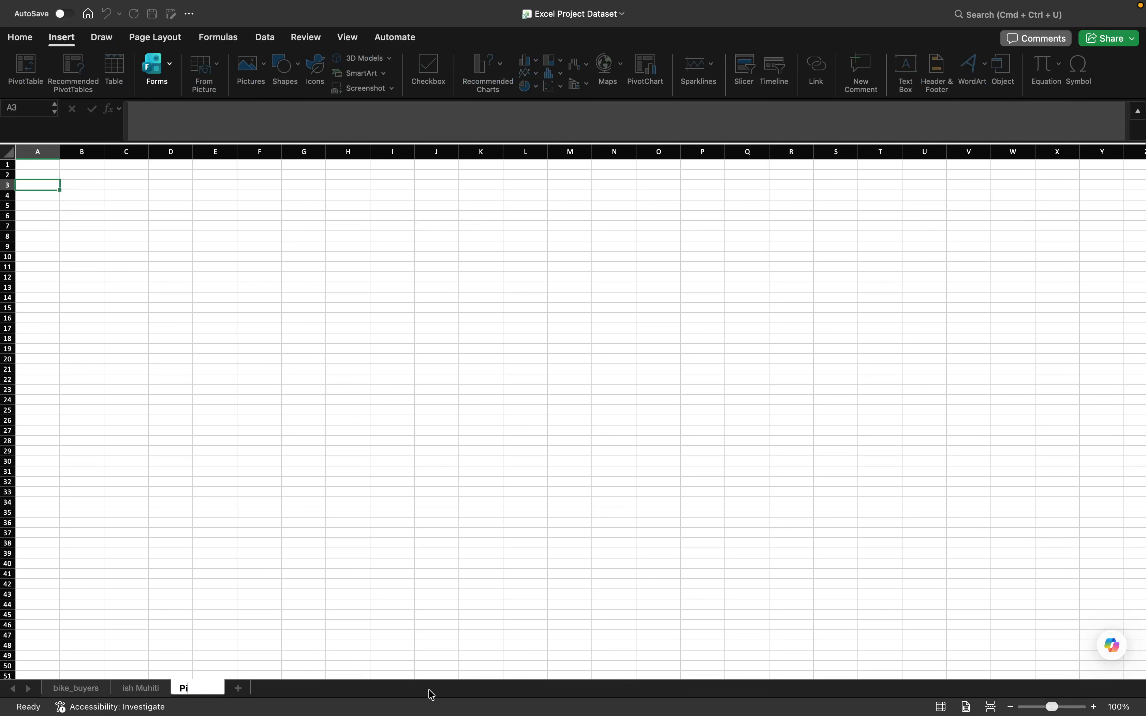
type("vot Table")
key("Return")
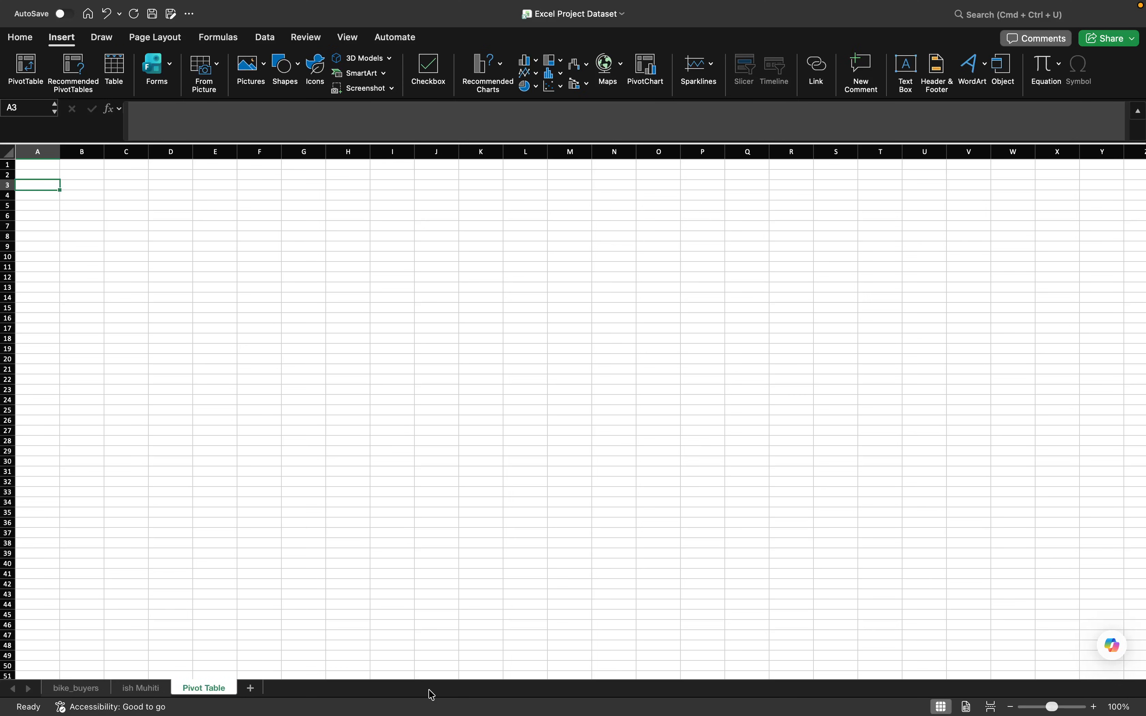
- Start a PivotTable placed at A3 of the Pivot Table sheet, picking its source from cell A1 of the ish Muhiti sheet
left_click(26, 71)
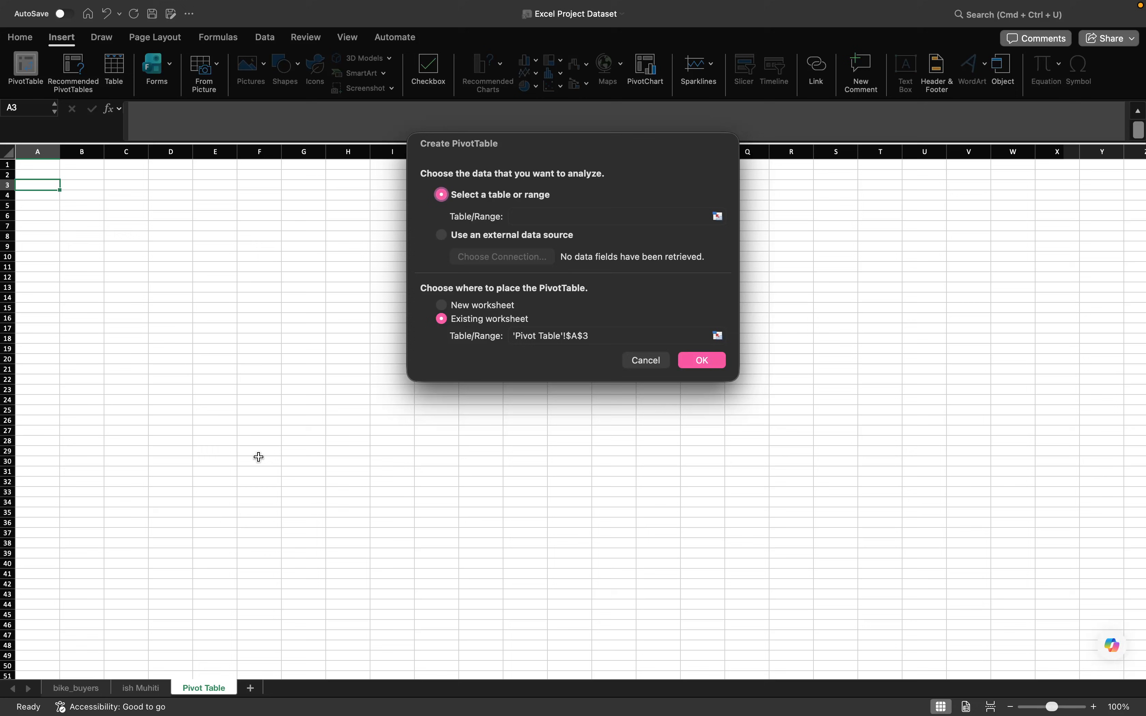
left_click(531, 216)
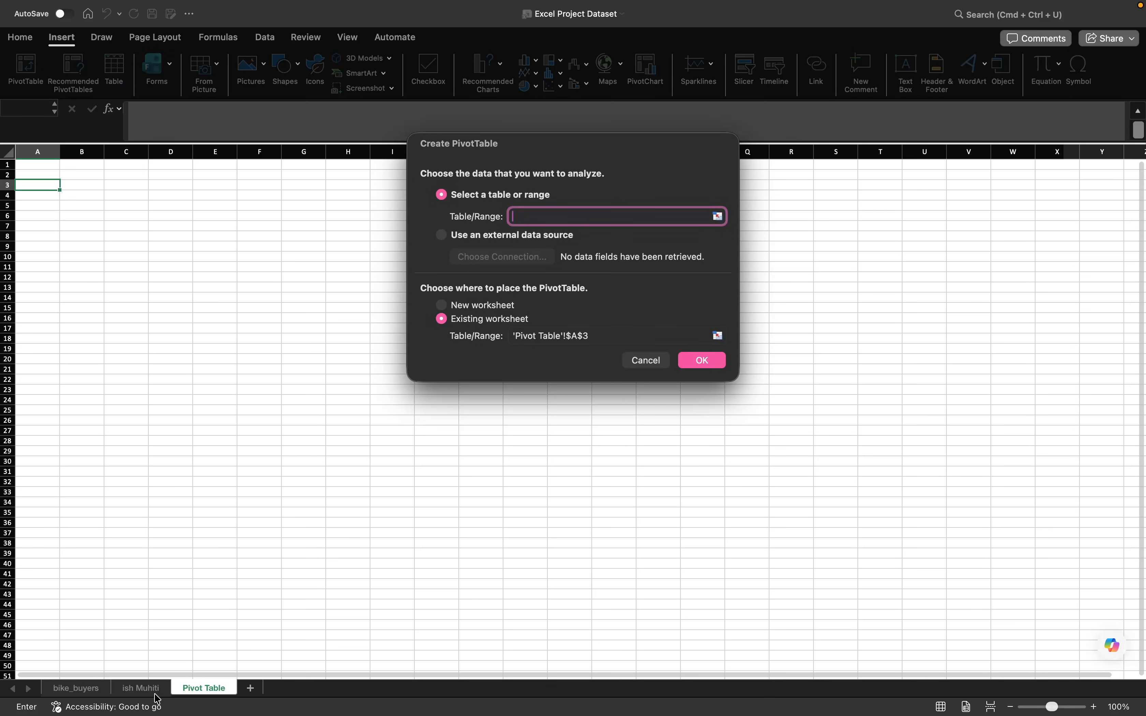
left_click(144, 690)
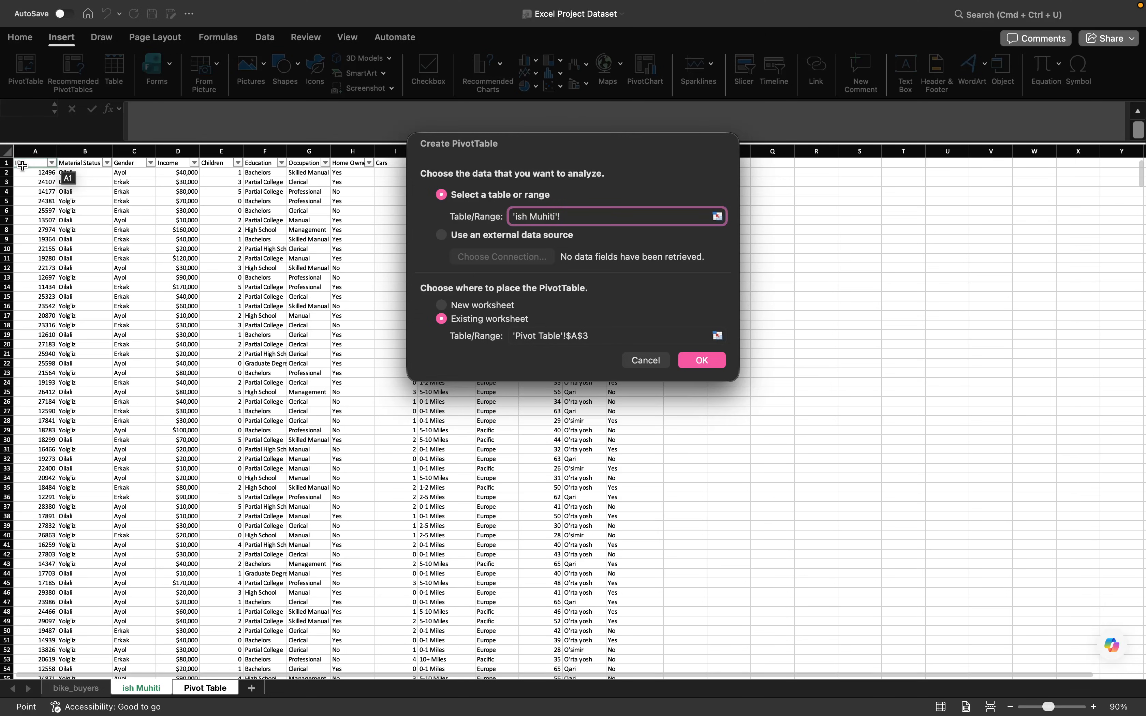
left_click(23, 162)
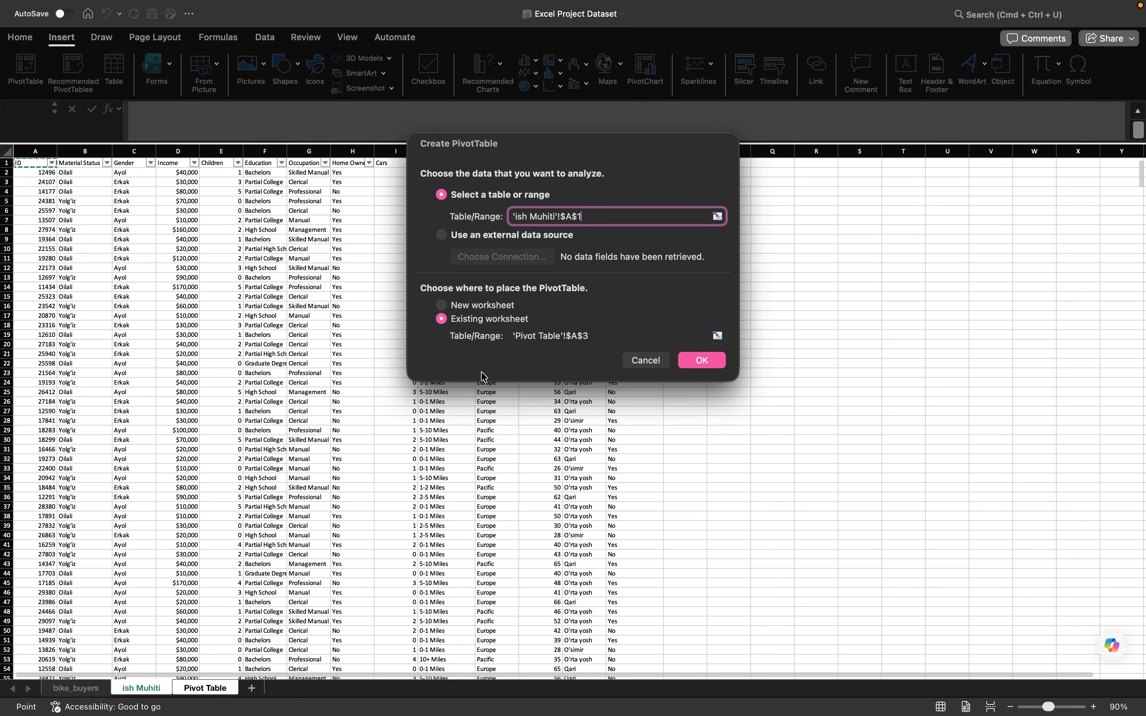
key("F8")
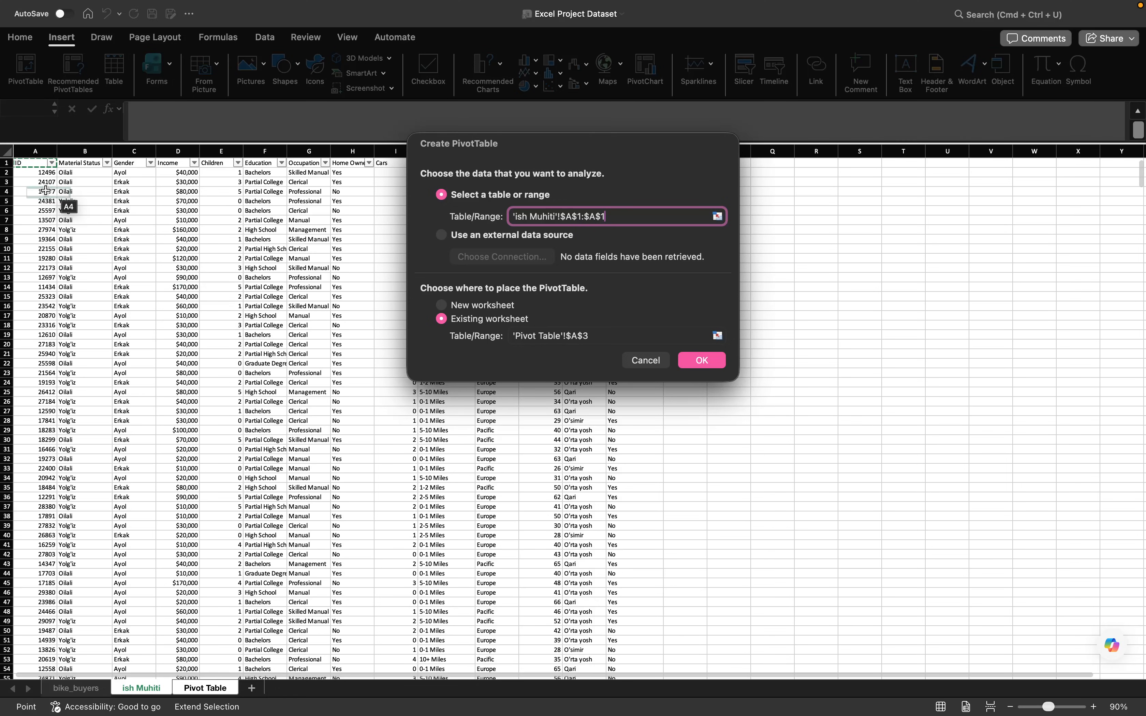
left_click(37, 169)
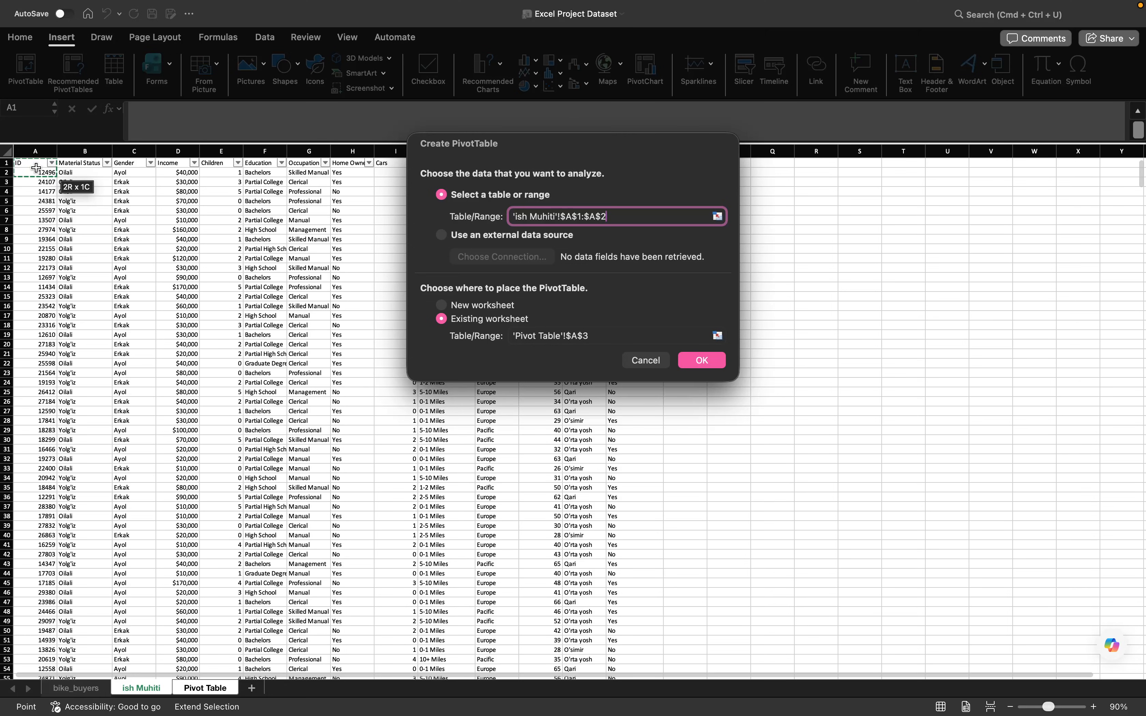
left_click(36, 168)
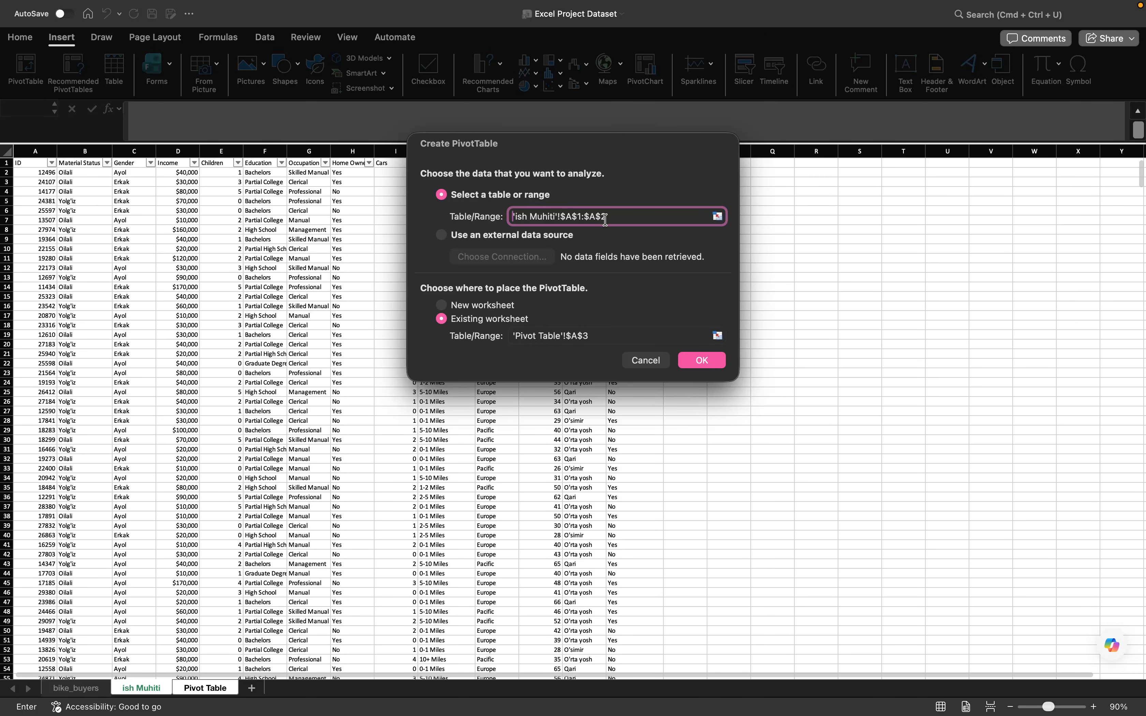
- Set the source range to 'ish Muhiti'!$A$1:$N$1001 and create the PivotTable
left_click(616, 216)
key("BackSpace")
key("BackSpace")
key("BackSpace")
type("N$1001")
left_click_drag(597, 142, 710, 259)
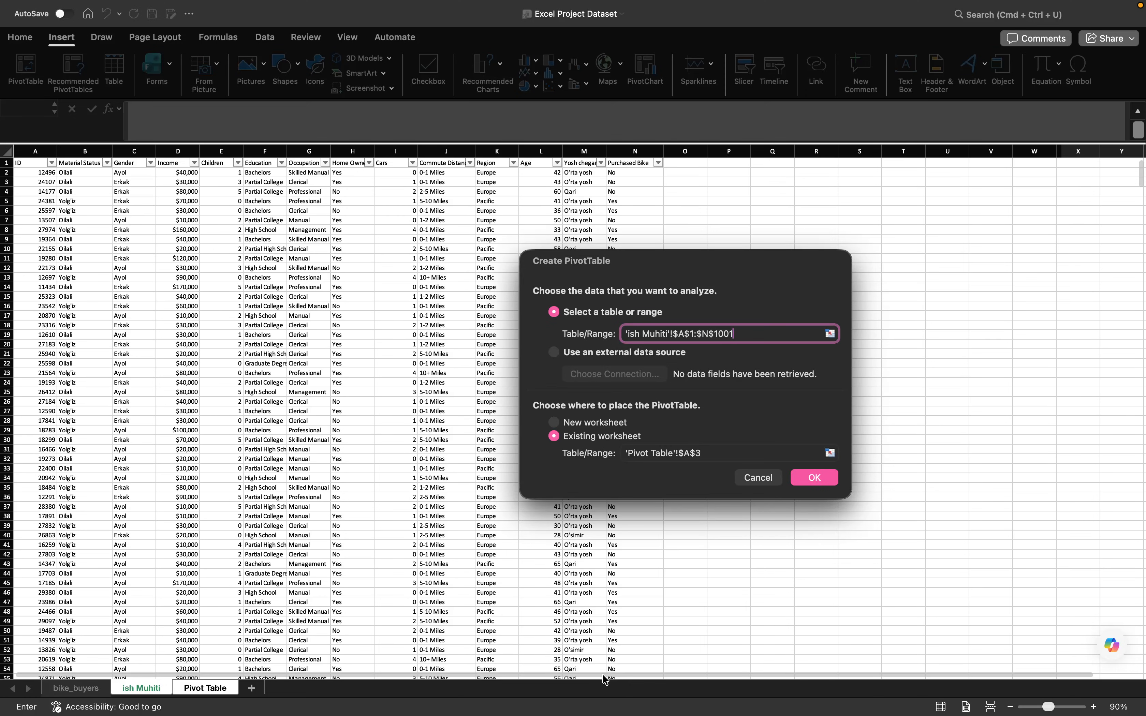
left_click(825, 480)
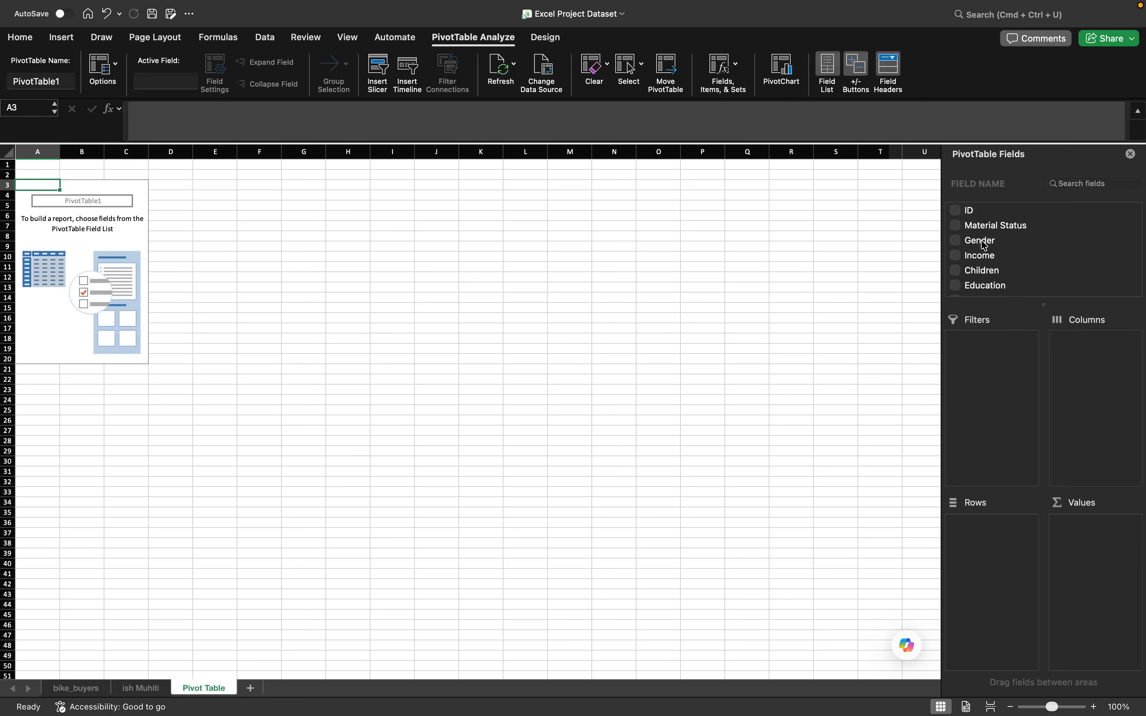
- Place Gender in the PivotTable's rows and Income in its values, summarizing Income by Average
left_click_drag(985, 245, 989, 540)
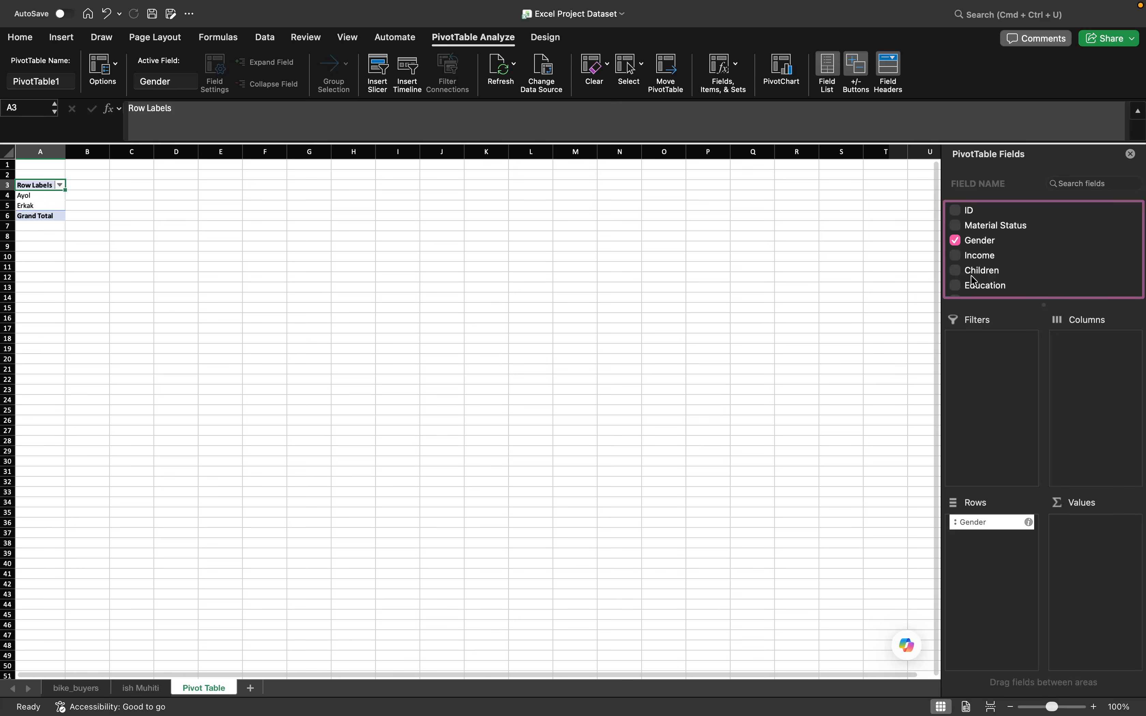
left_click_drag(983, 258, 1088, 539)
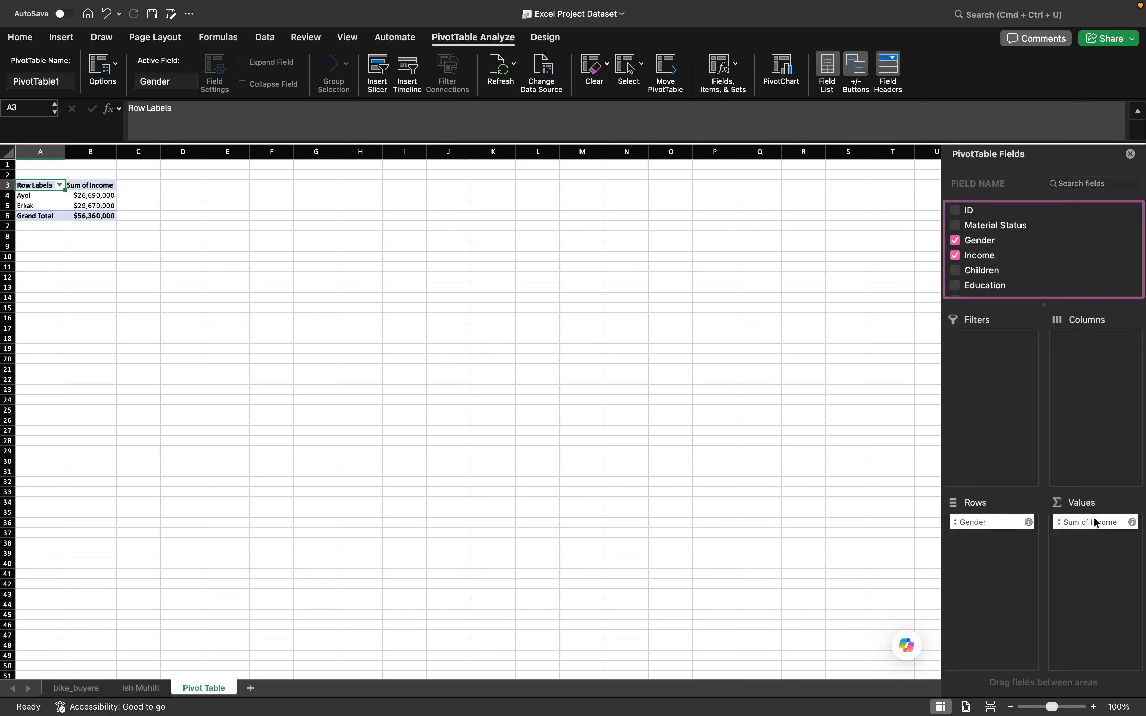
left_click(1118, 526)
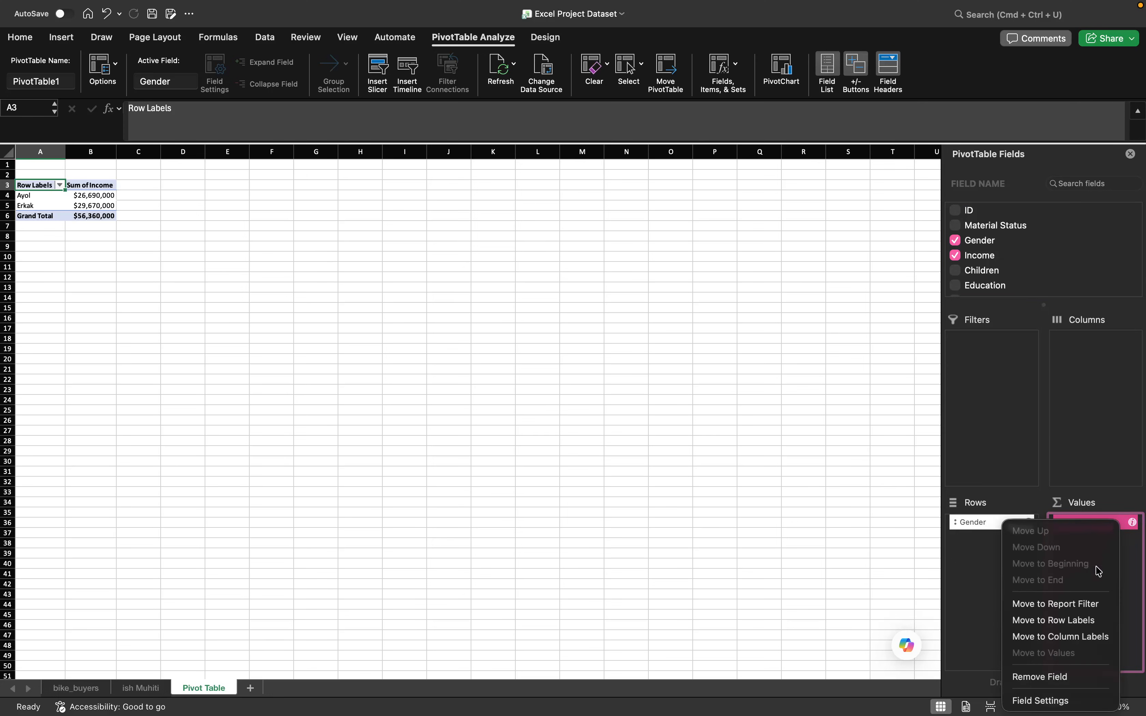
left_click(1073, 702)
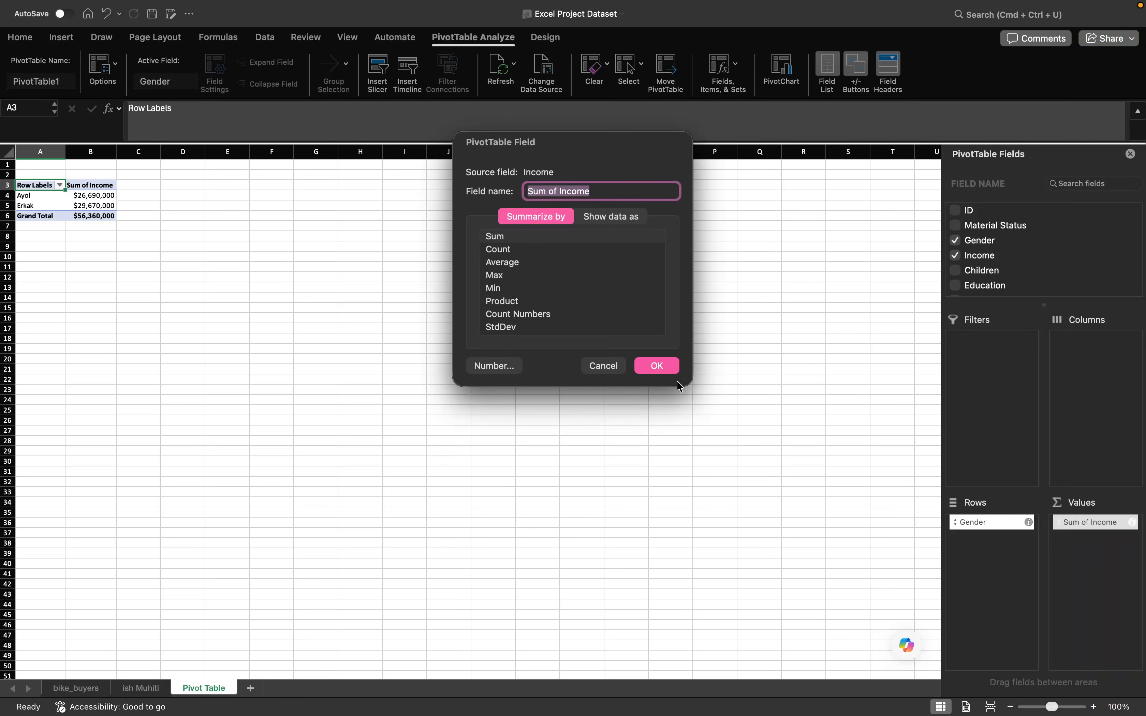
scroll(509, 283, "down", 3)
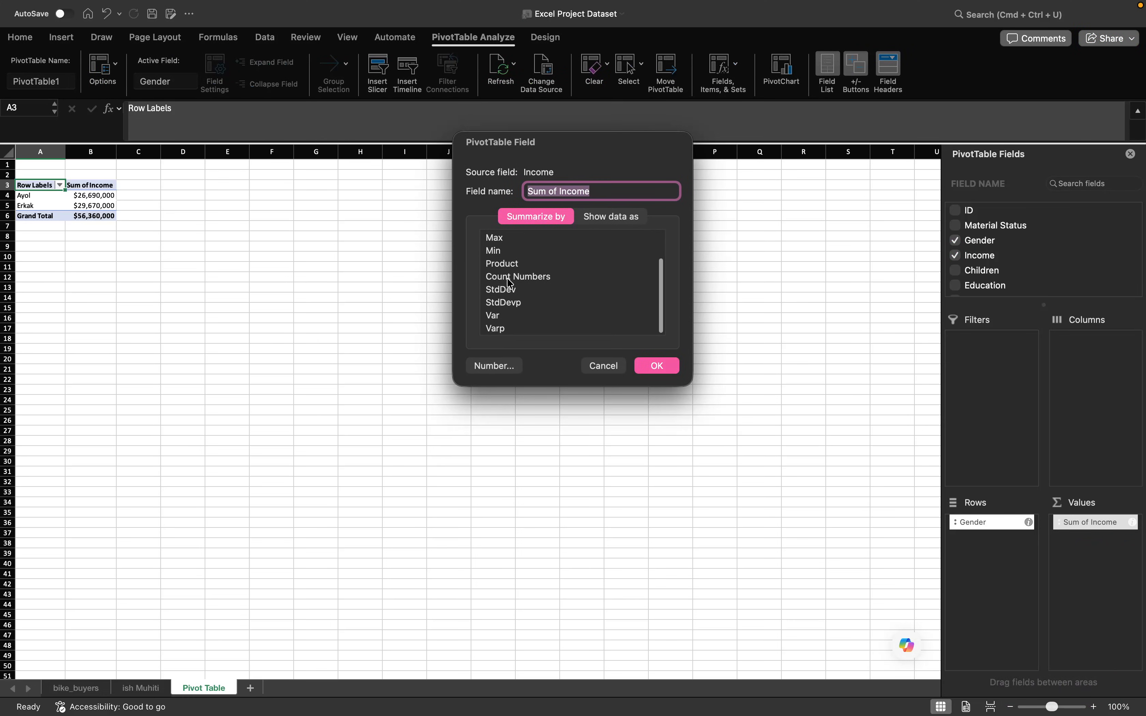
scroll(509, 283, "up", 3)
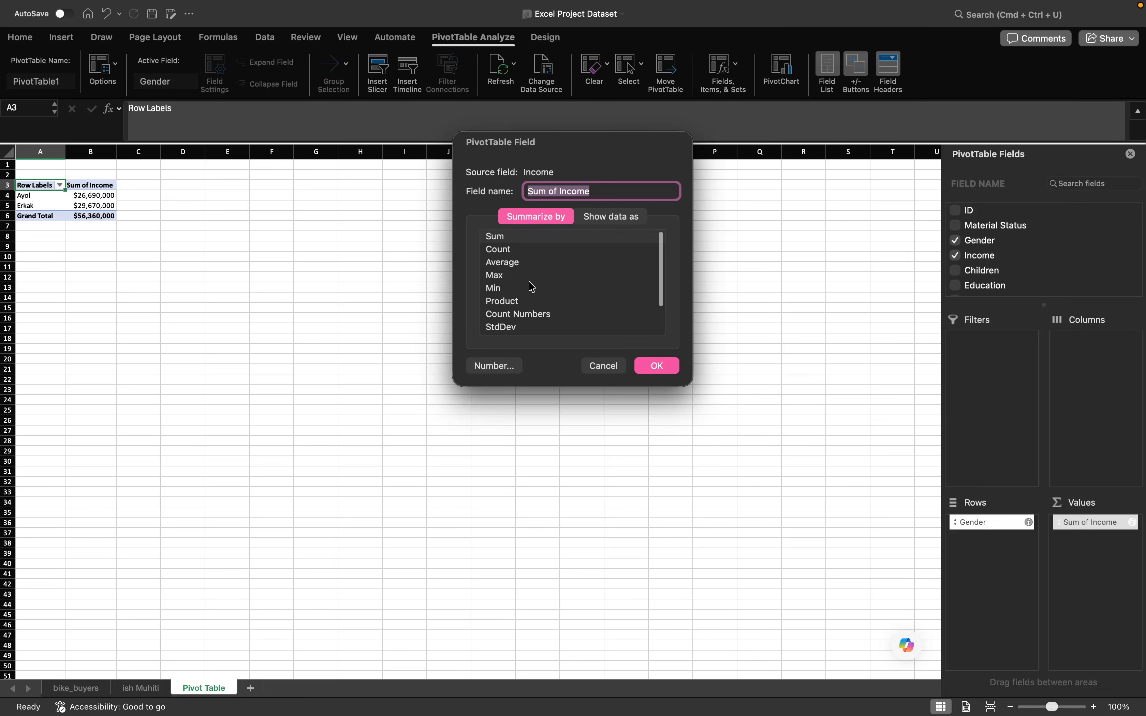
left_click(510, 262)
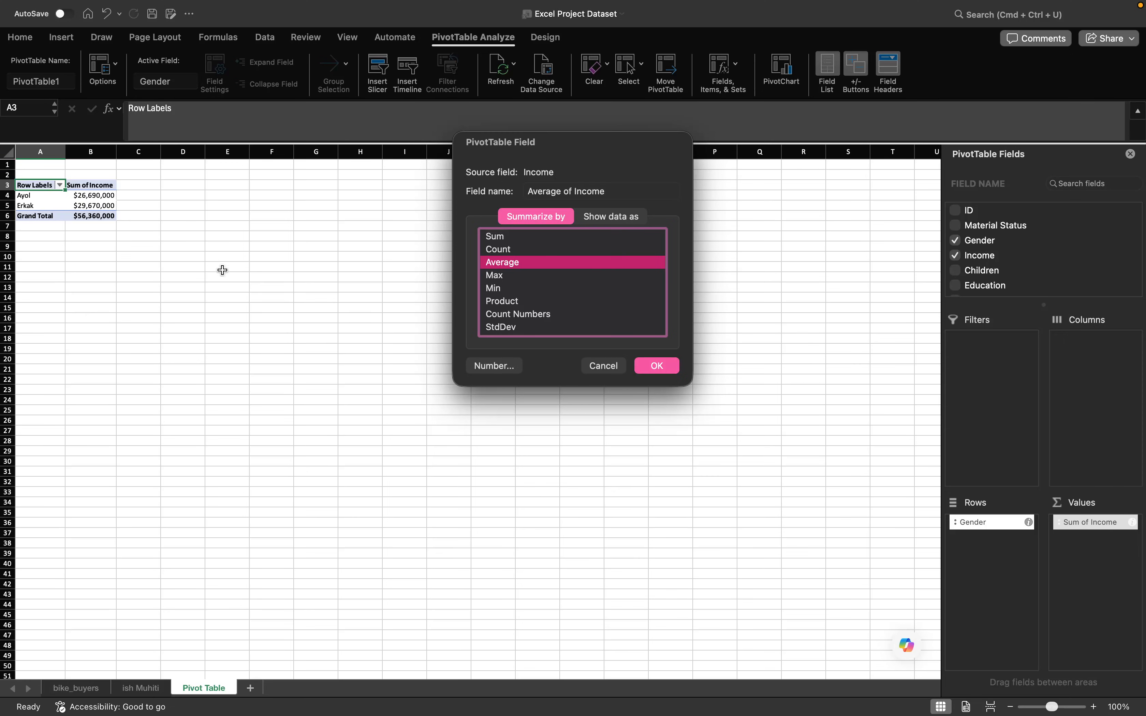
- Format the average income values as Currency with no decimal places and apply the field settings
left_click(493, 367)
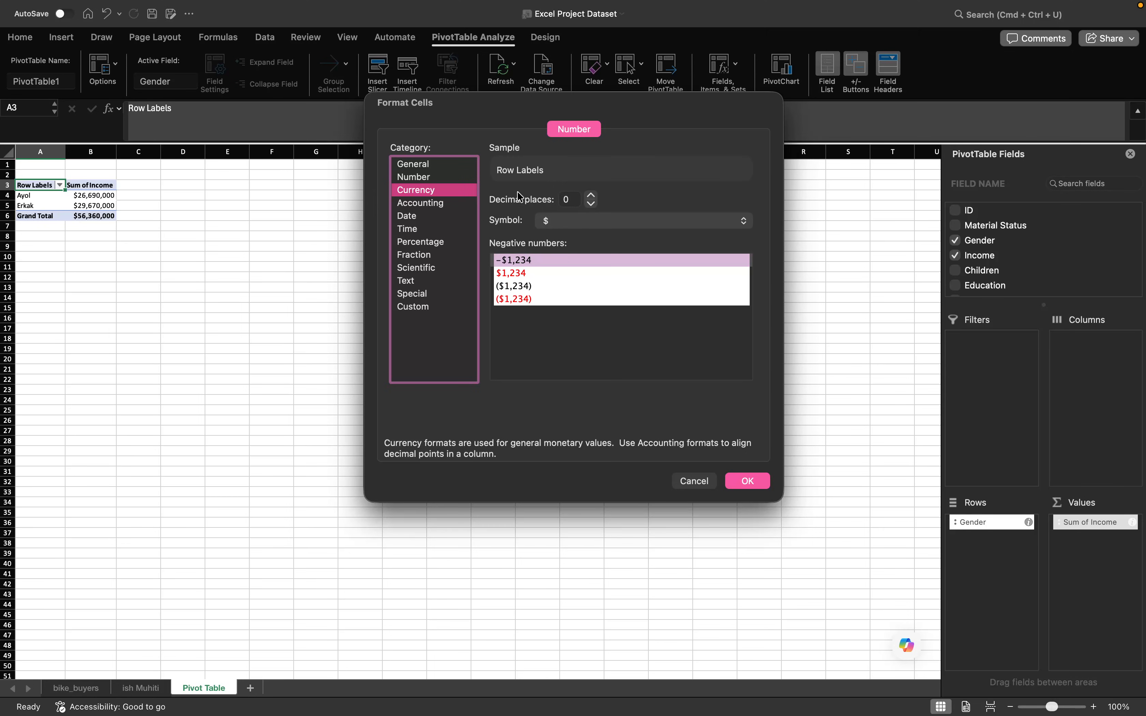
left_click(572, 199)
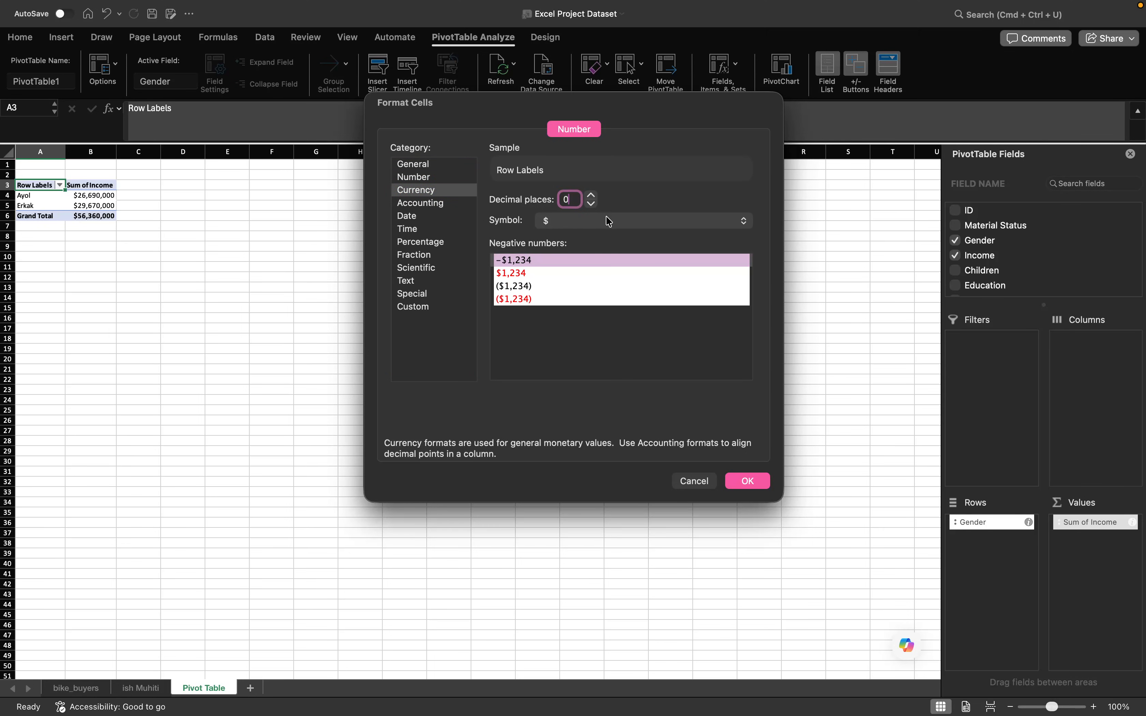
key("BackSpace")
type("2")
key("BackSpace")
type("3")
key("BackSpace")
left_click(748, 481)
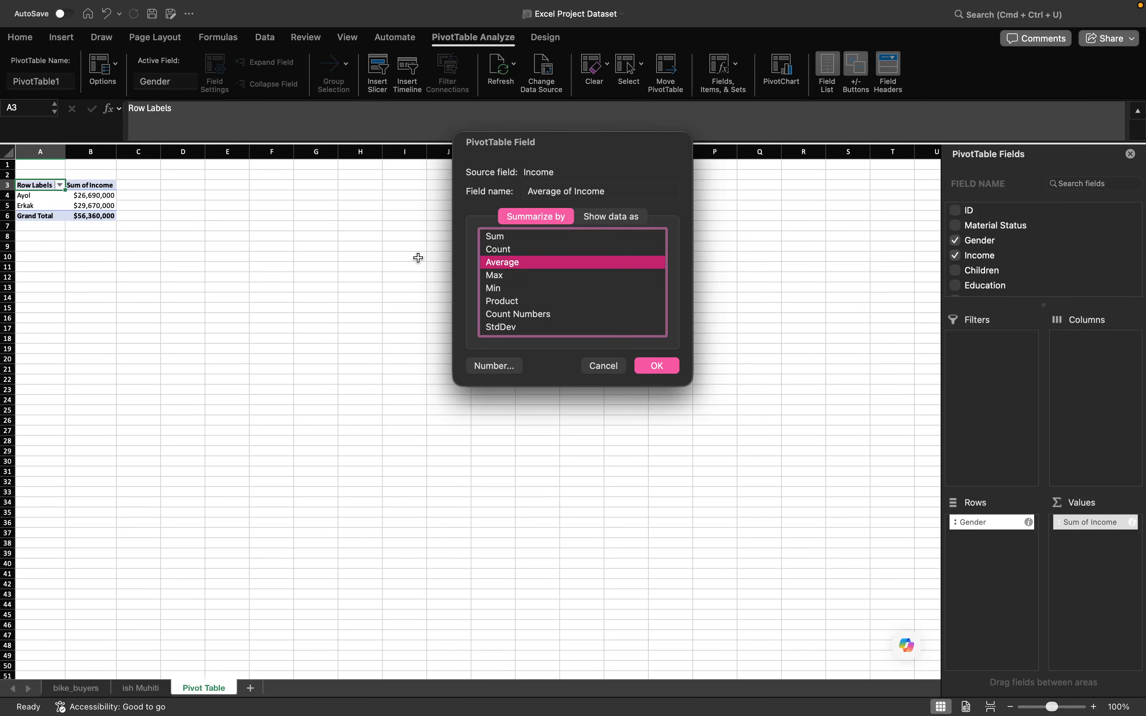
left_click(672, 370)
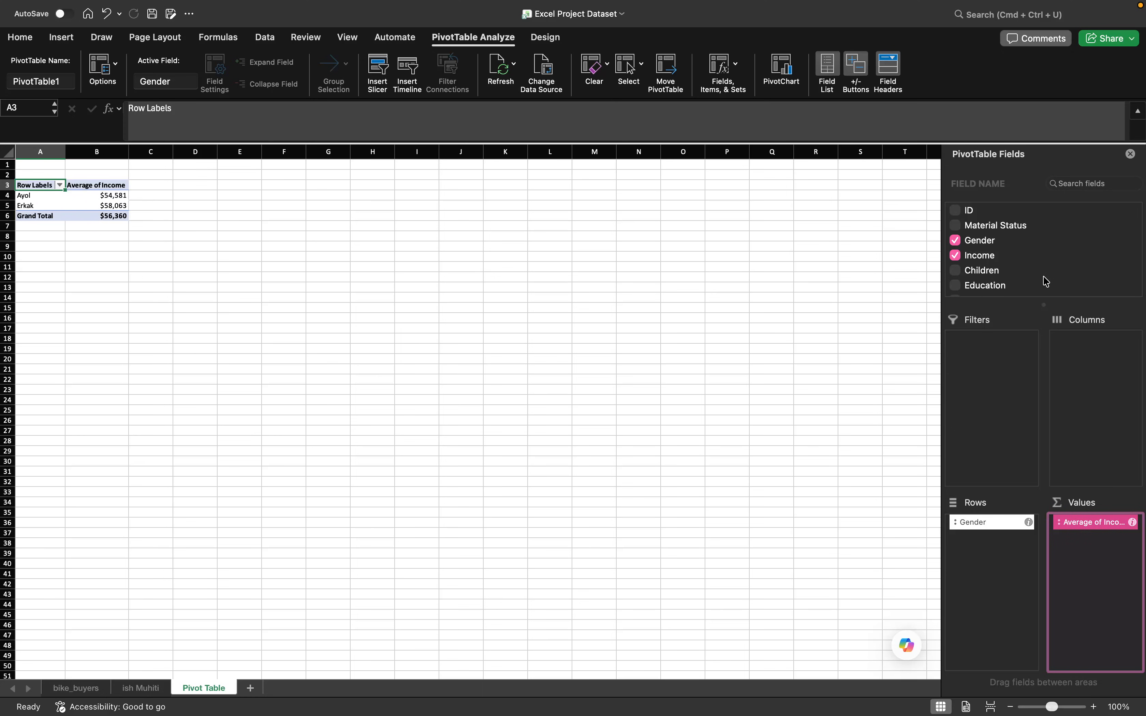
- Add the Purchased Bike field to the PivotTable's columns
scroll(1045, 281, "down", 1)
scroll(1016, 273, "down", 3)
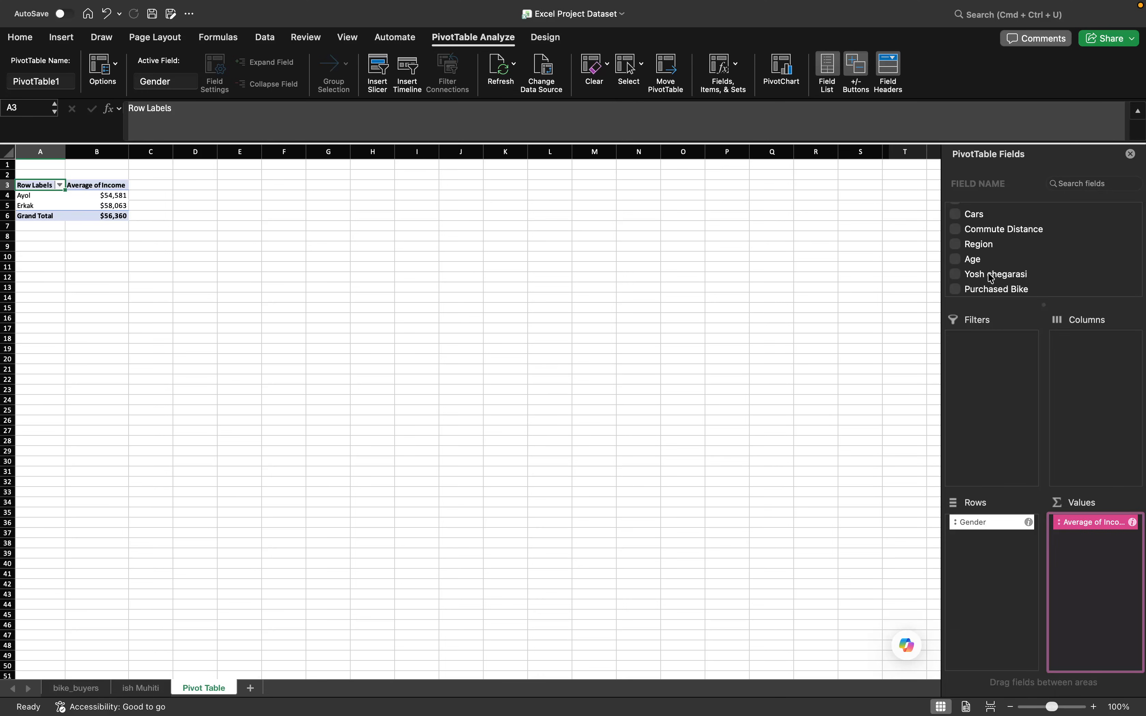
left_click(992, 290)
left_click_drag(996, 294, 1074, 338)
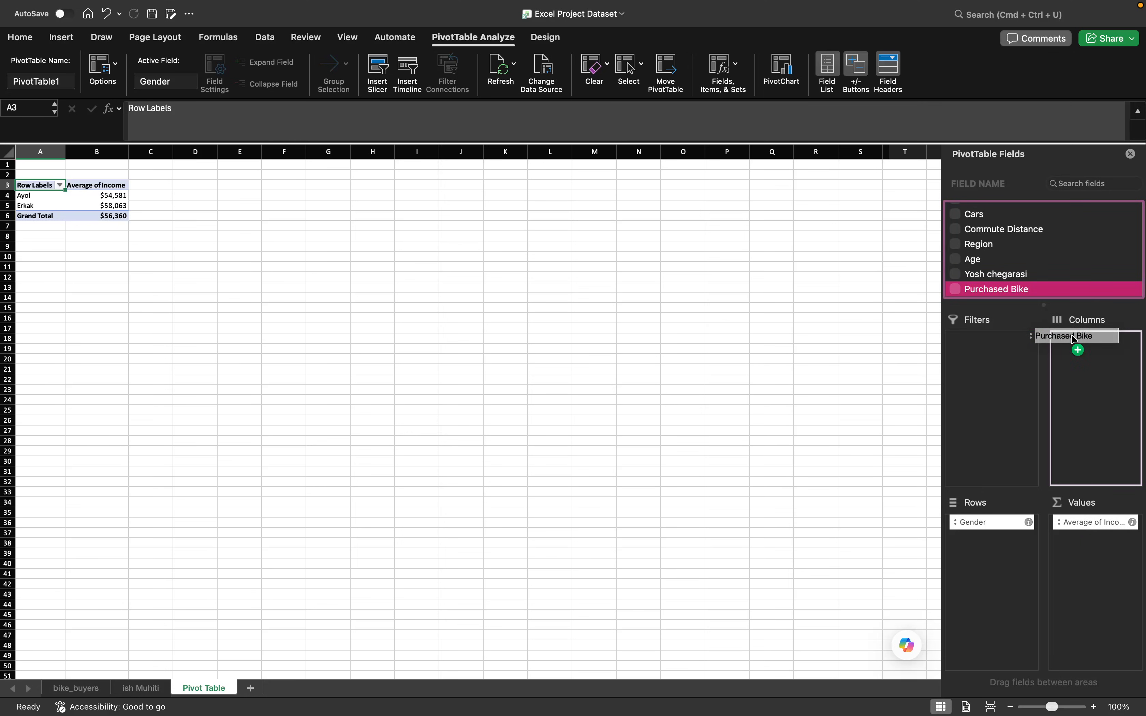
left_click_drag(1074, 338, 1076, 341)
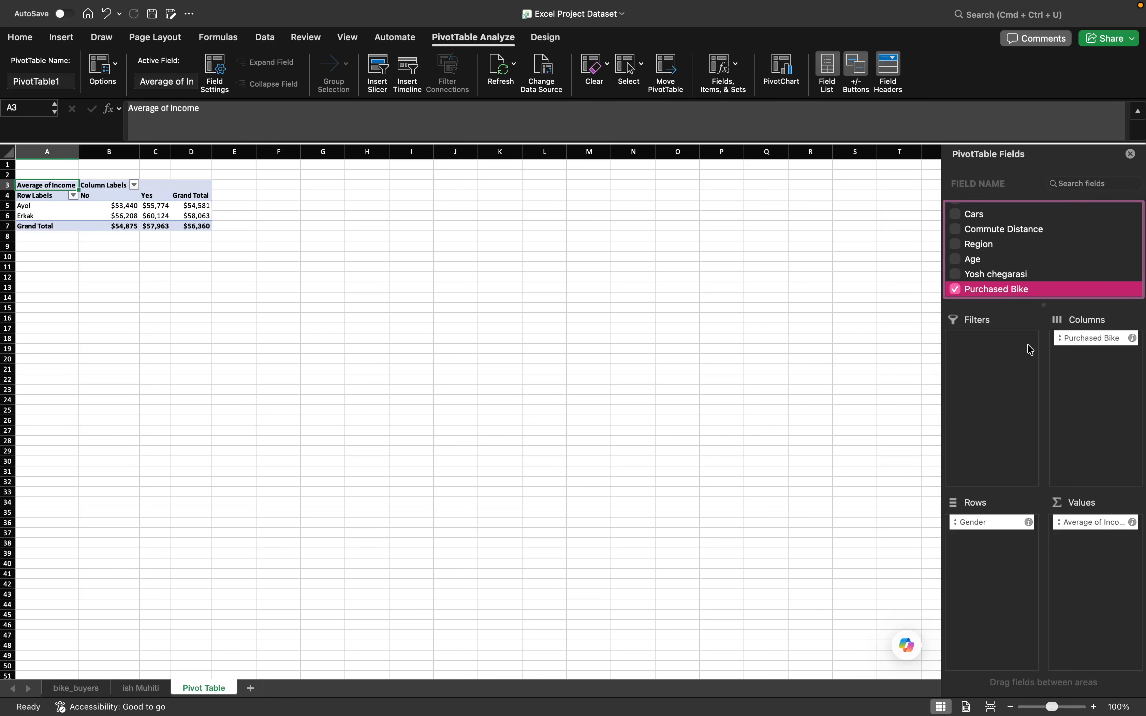
- Add the Cars field to the PivotTable as a report filter
scroll(1027, 251, "up", 5)
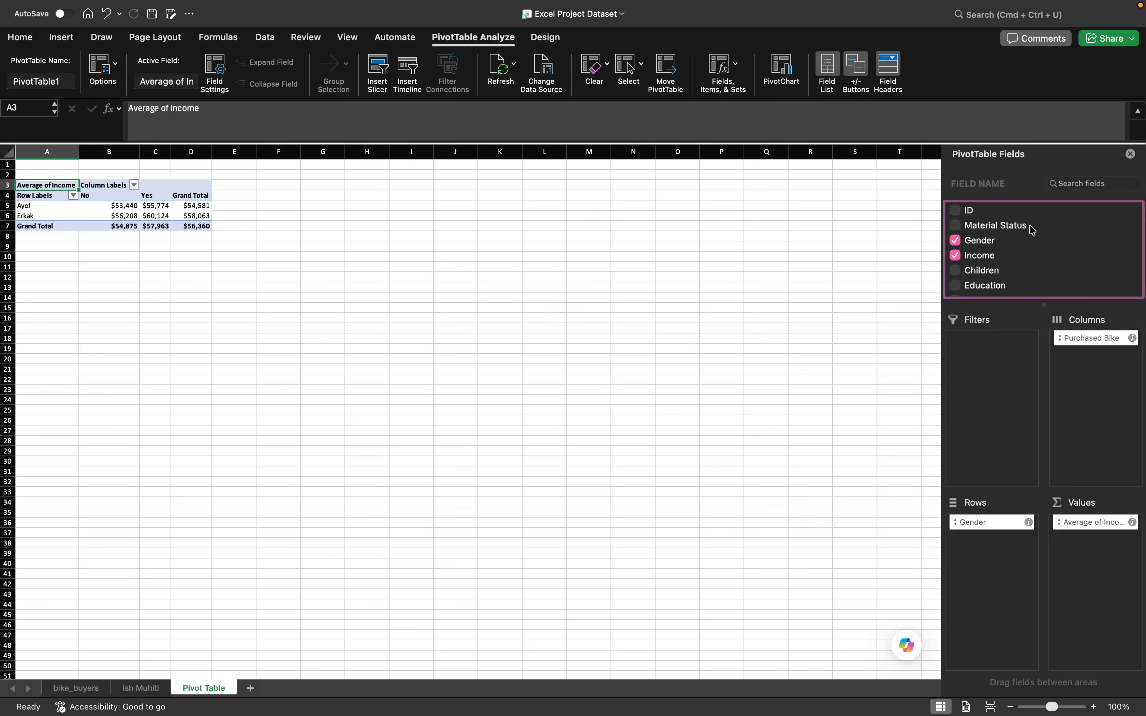
scroll(990, 258, "down", 3)
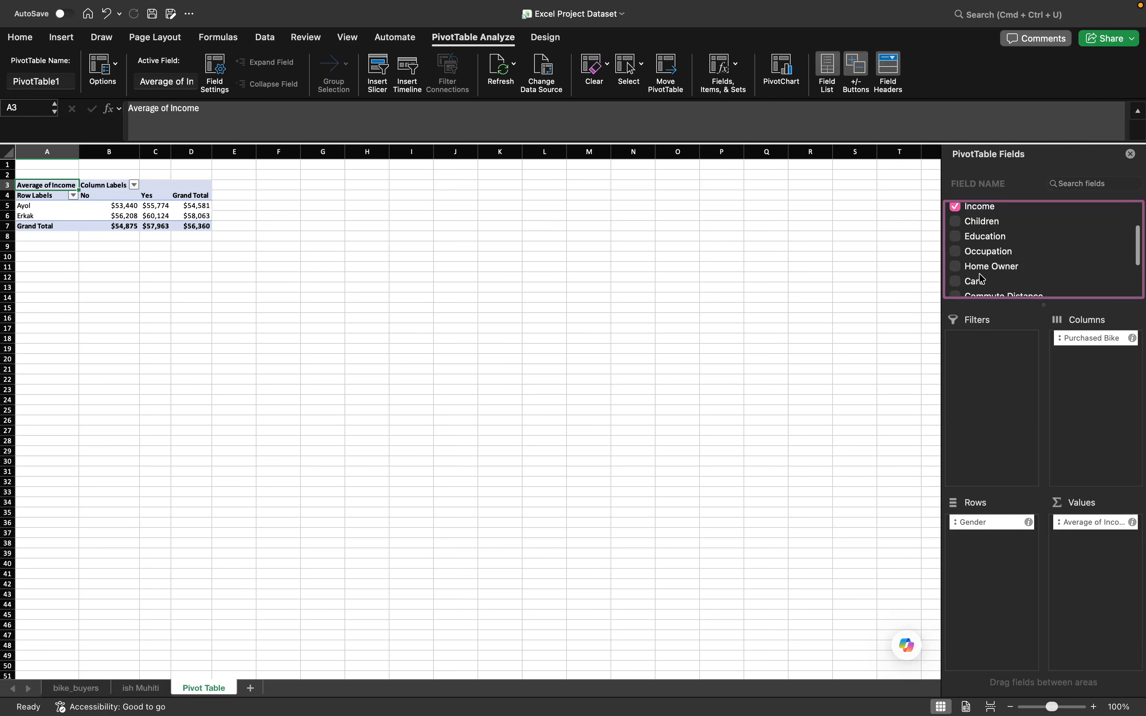
left_click_drag(979, 283, 995, 358)
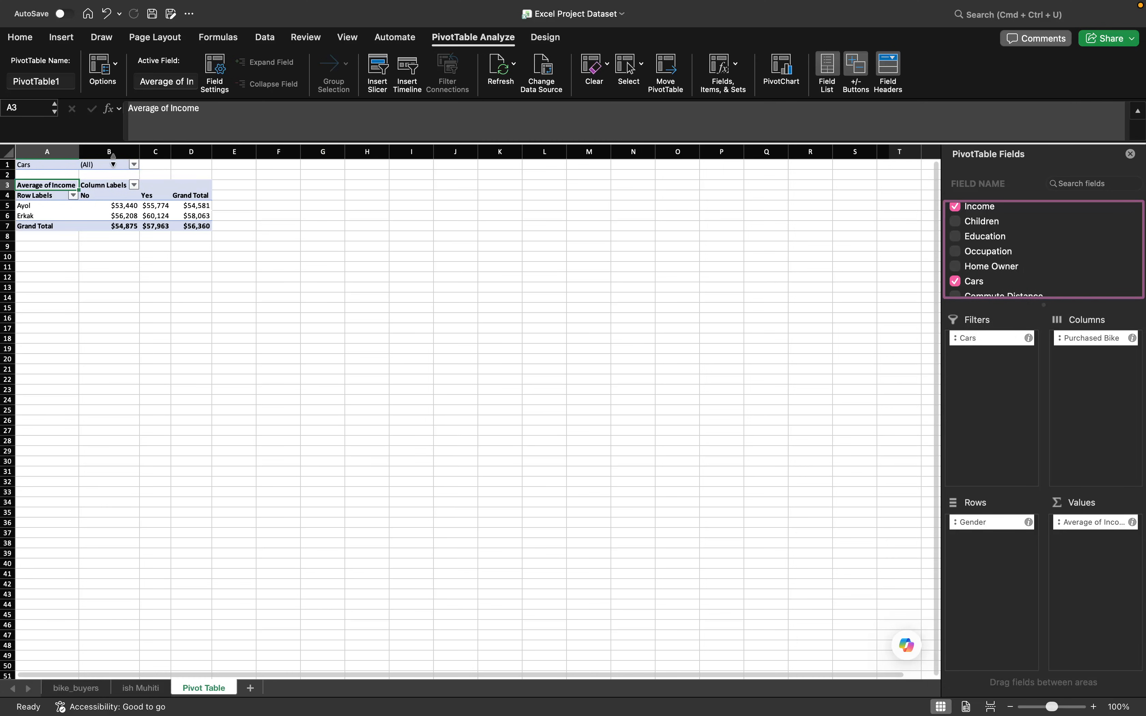
- Filter the PivotTable by Cars to include only the value 1
left_click(134, 165)
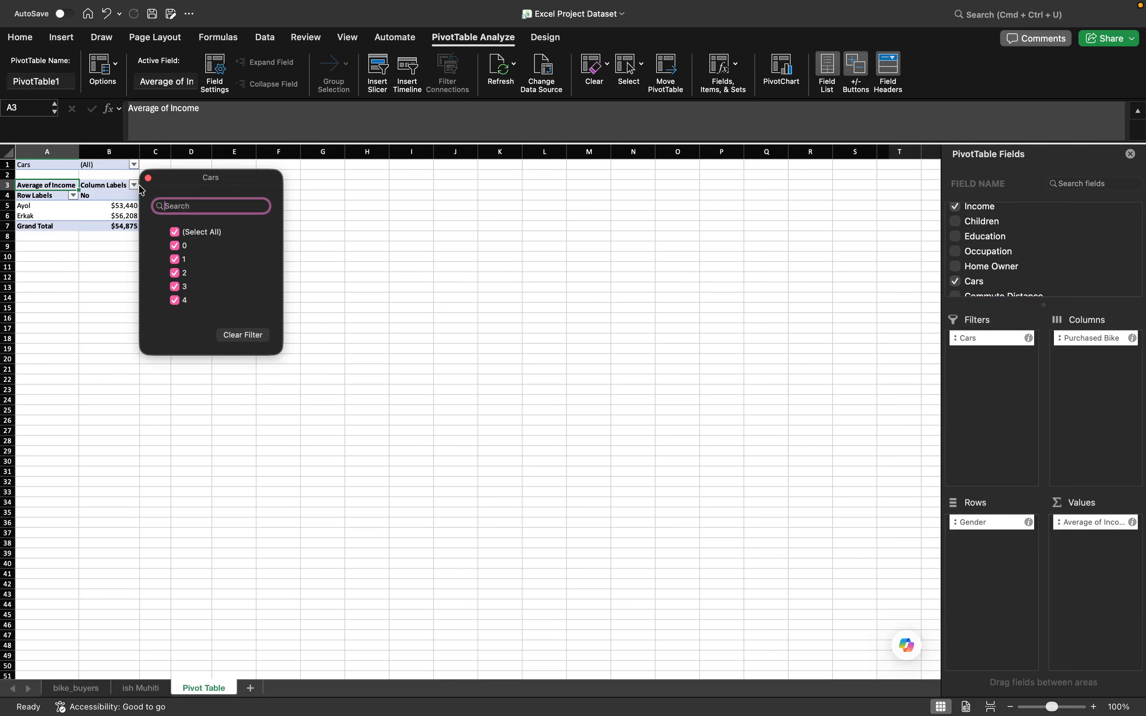
left_click(175, 232)
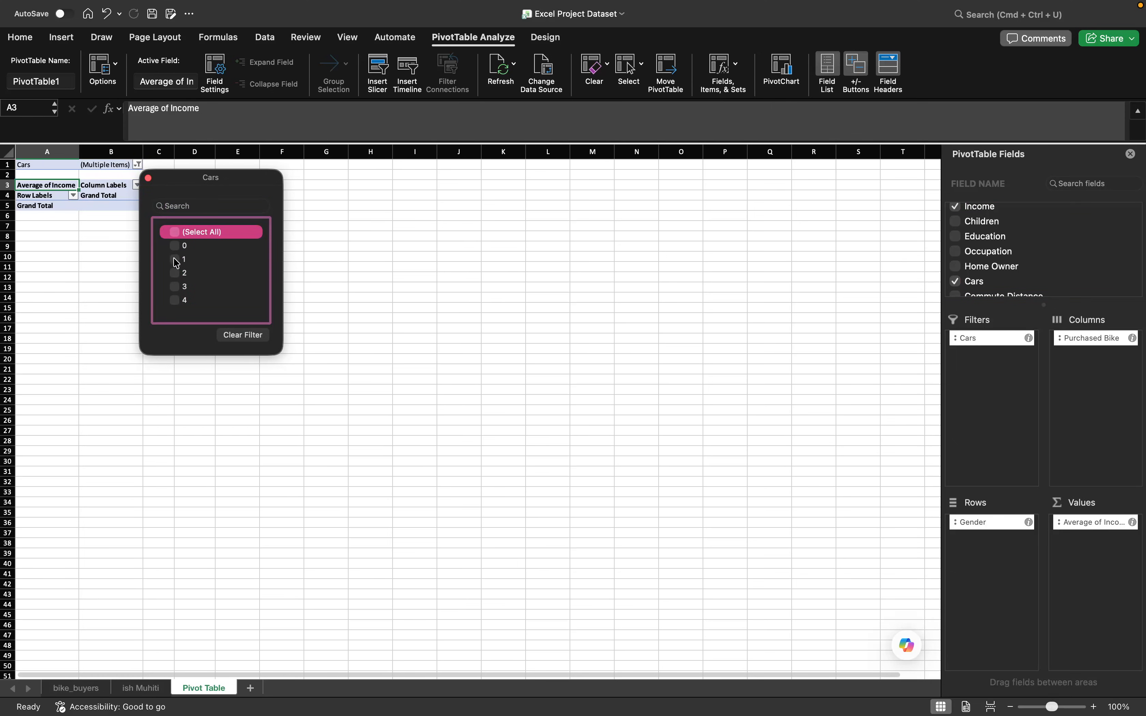
left_click(174, 259)
left_click(339, 302)
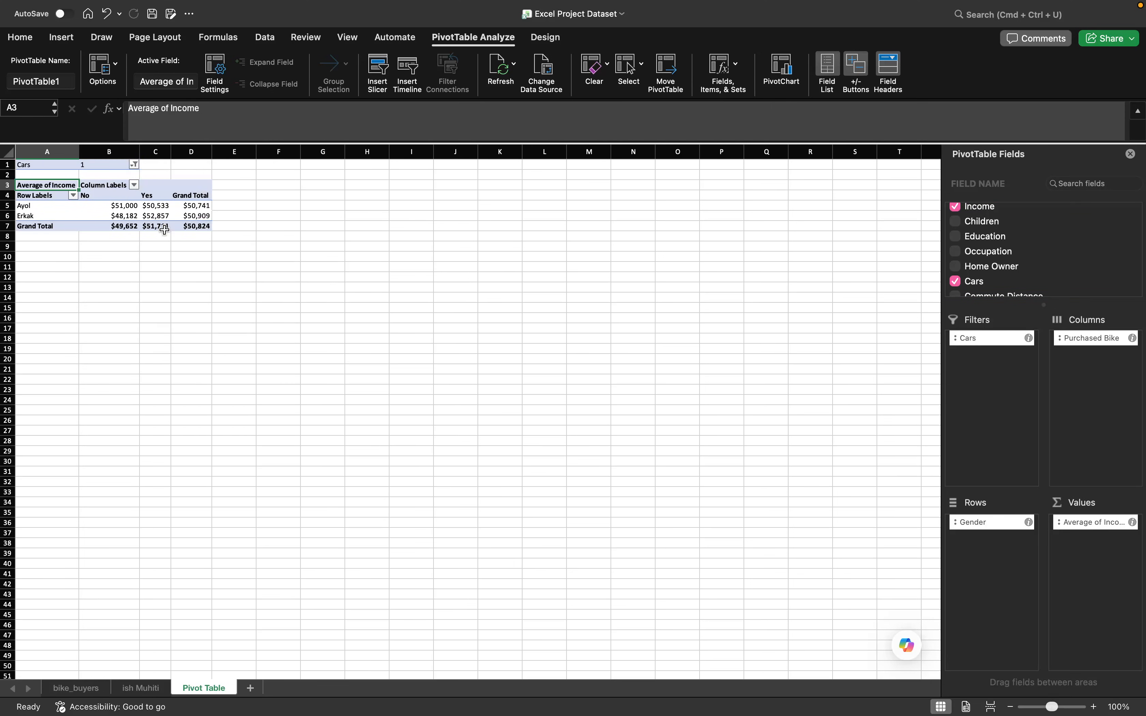
- Change the Cars filter so that only the value 0 is included
left_click(134, 166)
left_click(175, 247)
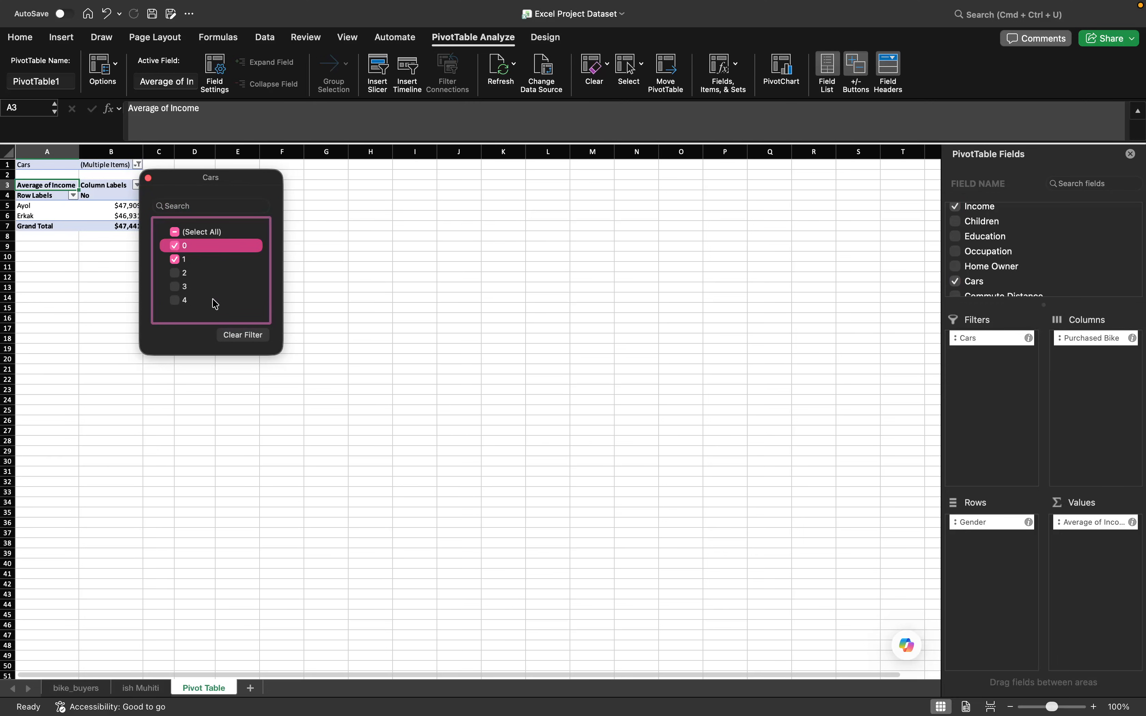
left_click(181, 260)
left_click(335, 315)
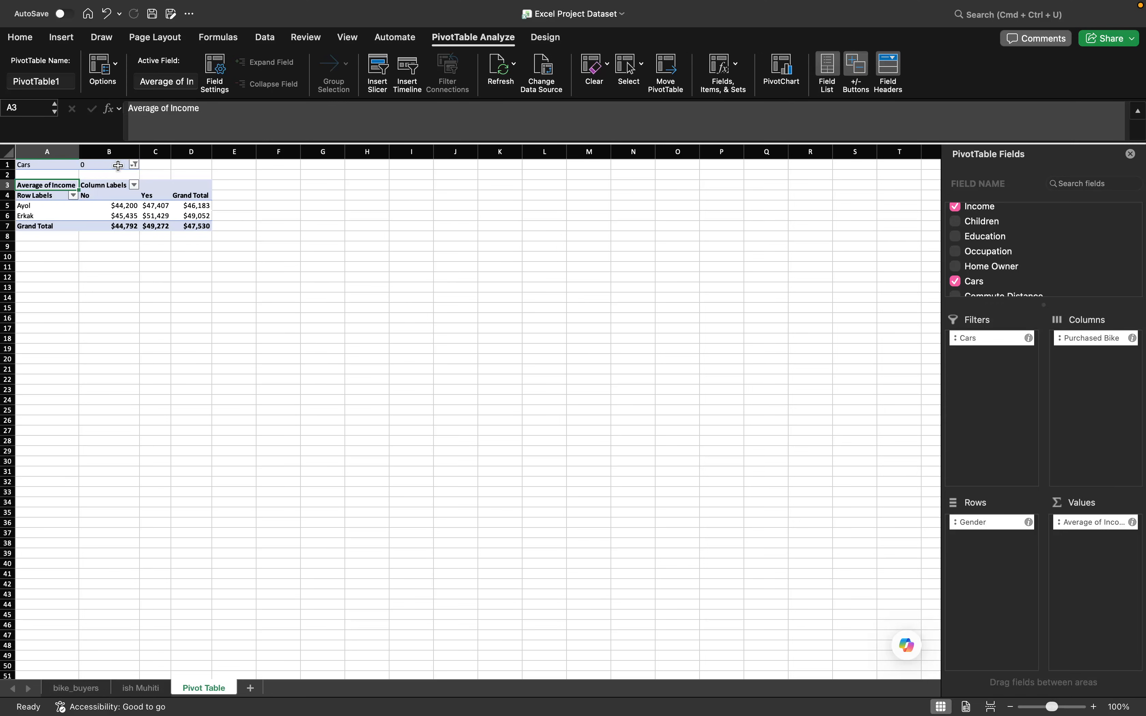
- Change the Cars filter so that only the value 4 is included
left_click(133, 164)
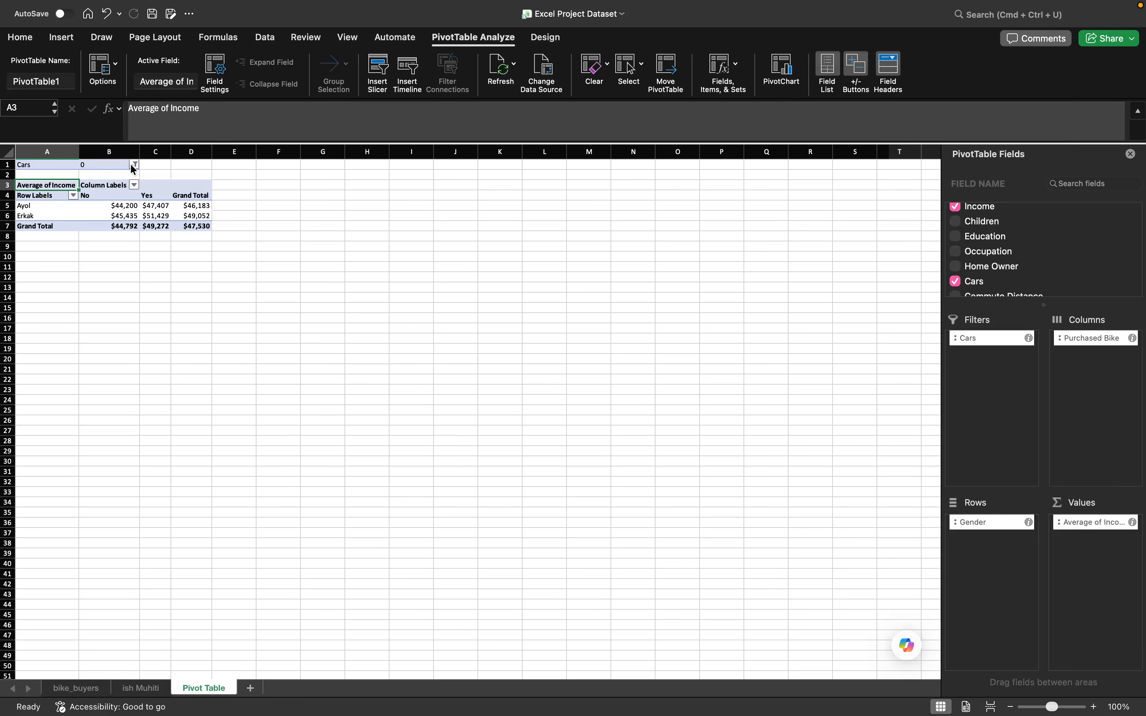
left_click(176, 301)
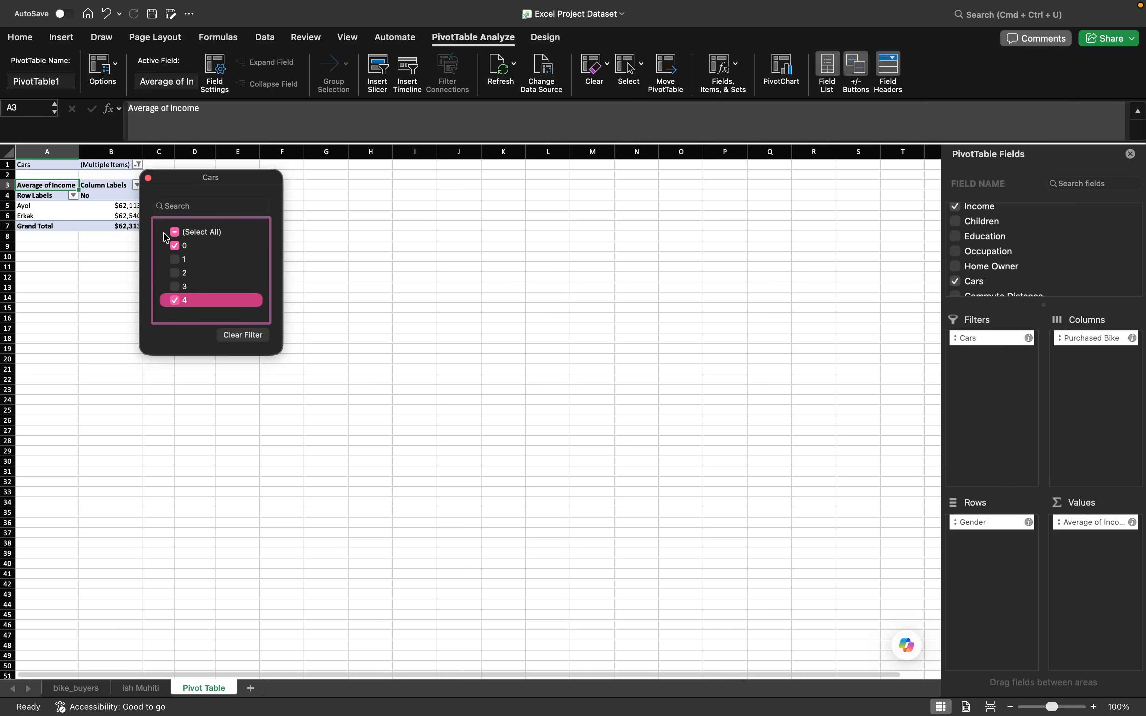
left_click(175, 246)
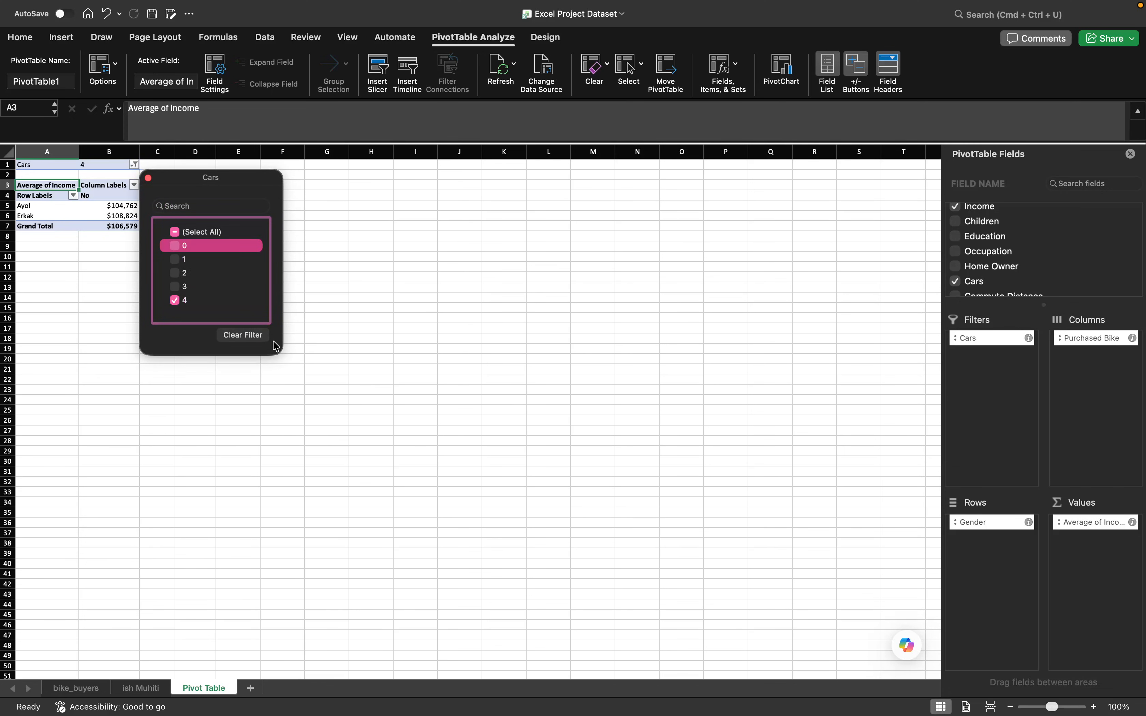
left_click(315, 332)
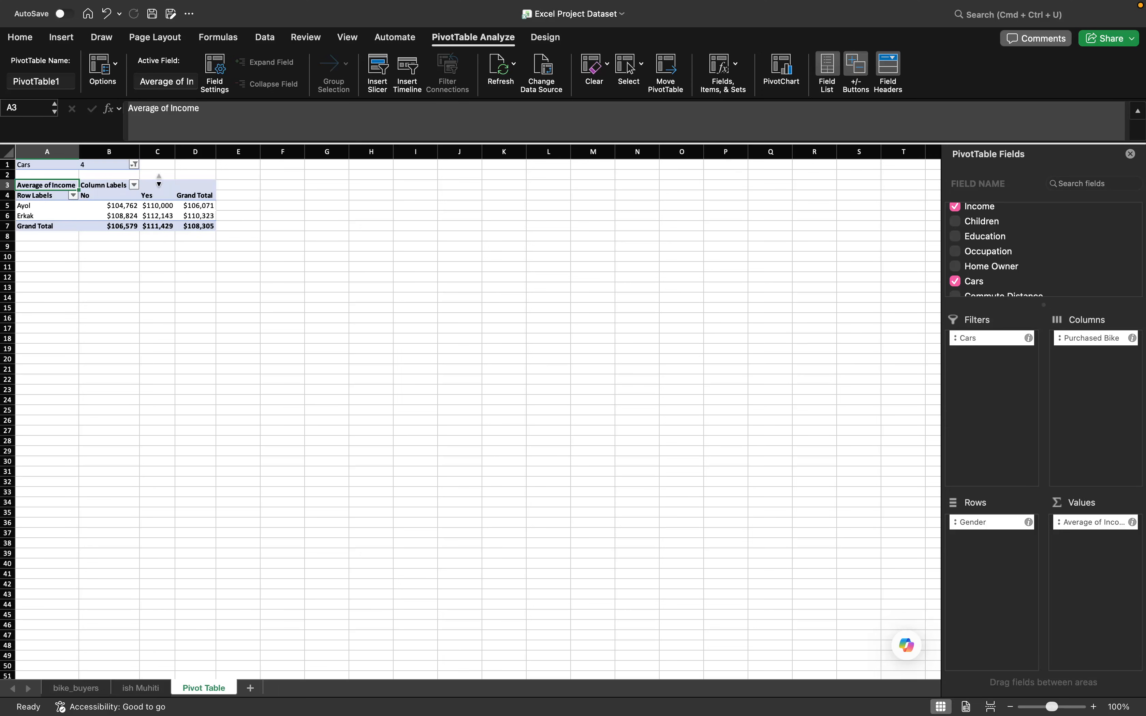
- Reset the Cars filter to include all values and remove the Cars field from the PivotTable's report filters
left_click(134, 165)
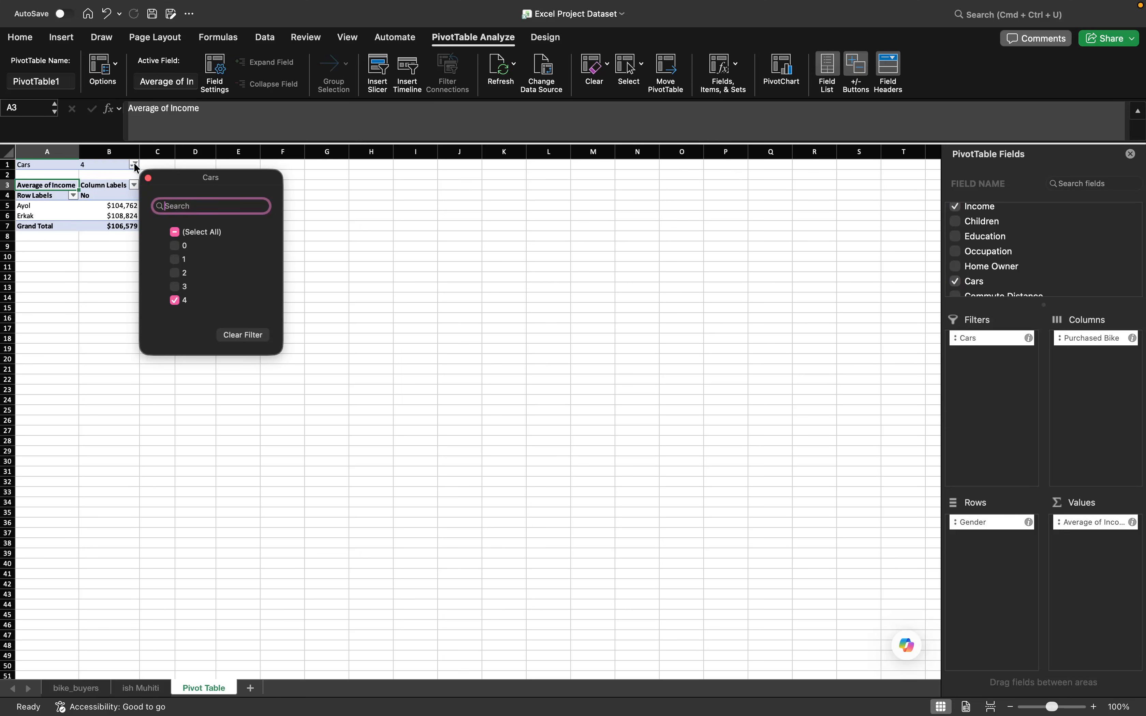
left_click(175, 232)
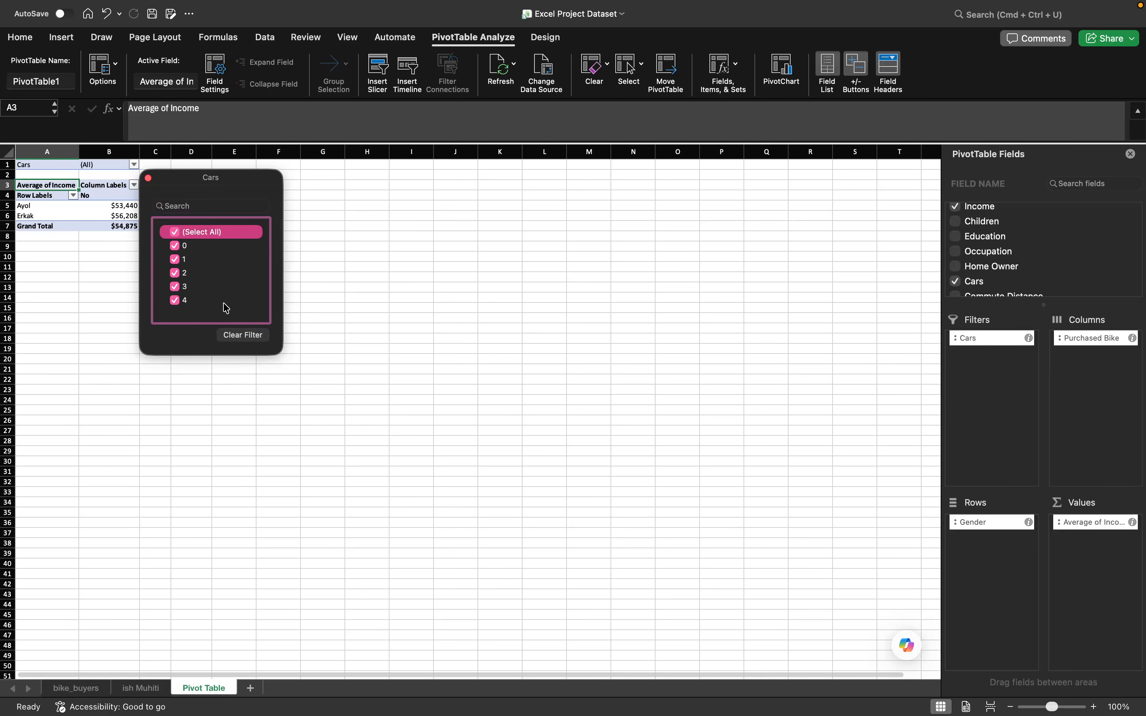
left_click(149, 179)
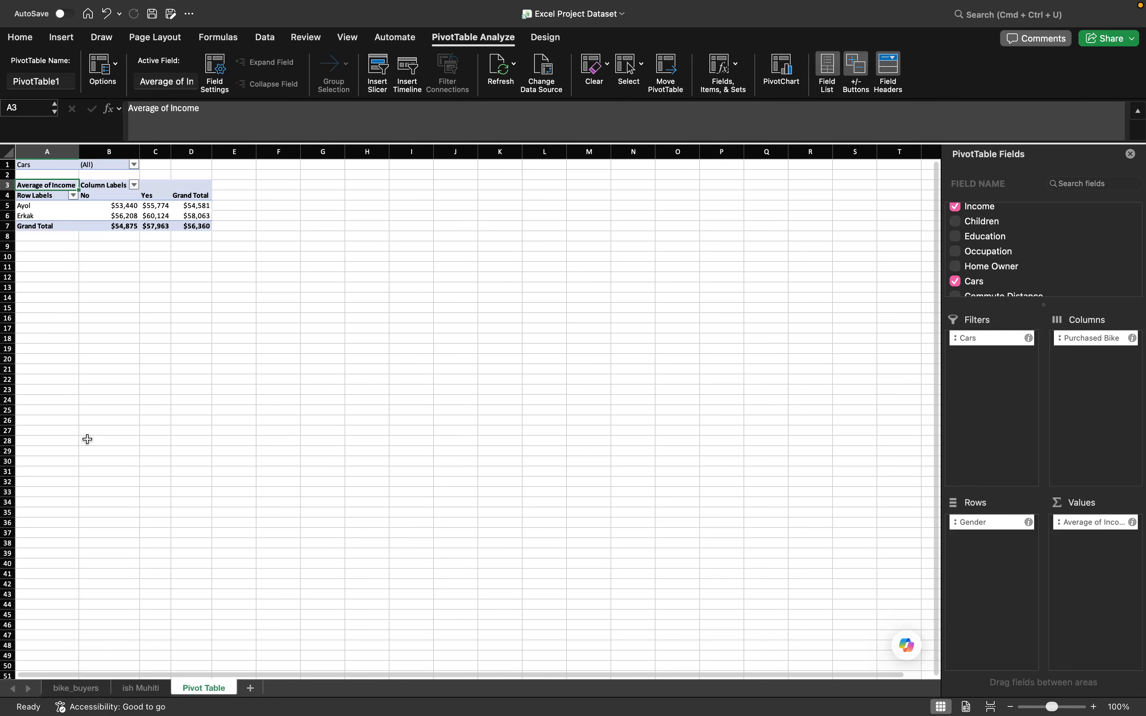
left_click_drag(969, 342, 995, 258)
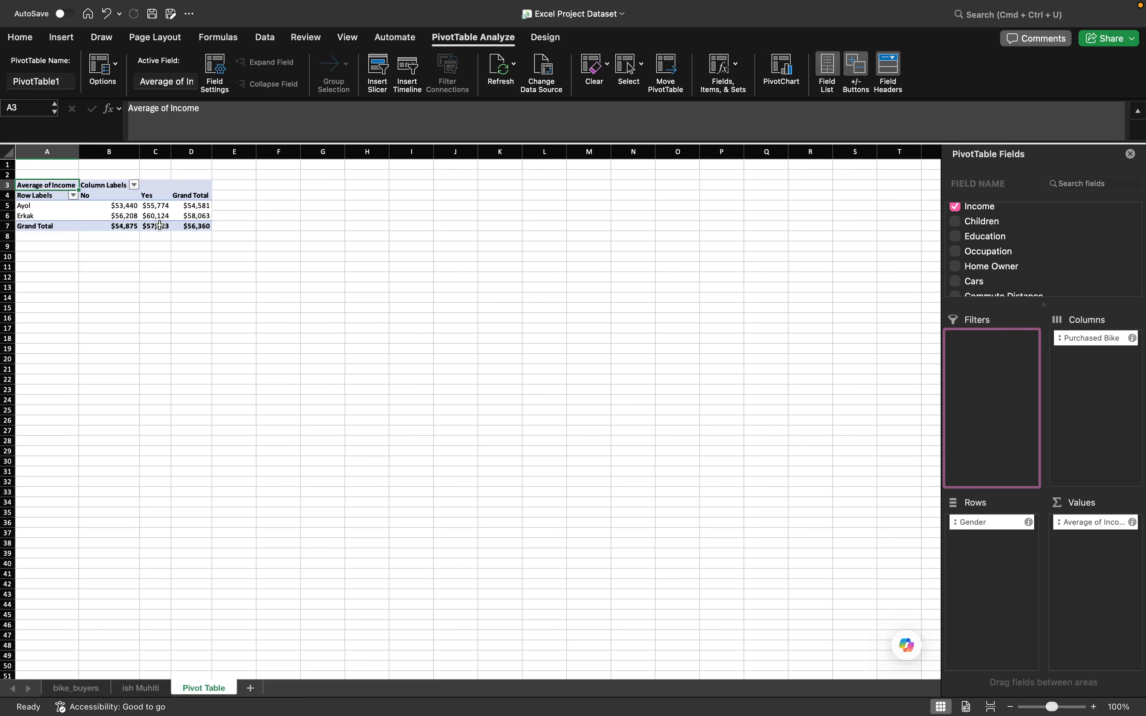
- Insert a 2-D clustered column chart from the PivotTable and place it beside the table, across columns F to K
scroll(159, 225, "up", 5)
scroll(160, 226, "up", 2)
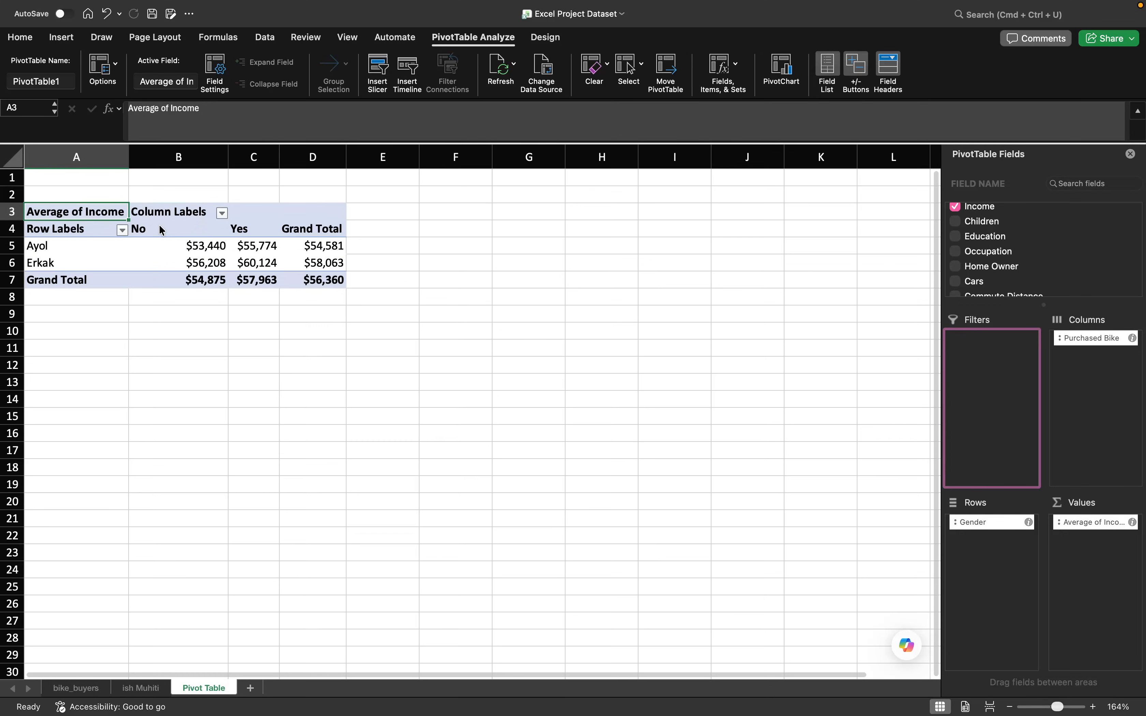
left_click(206, 247)
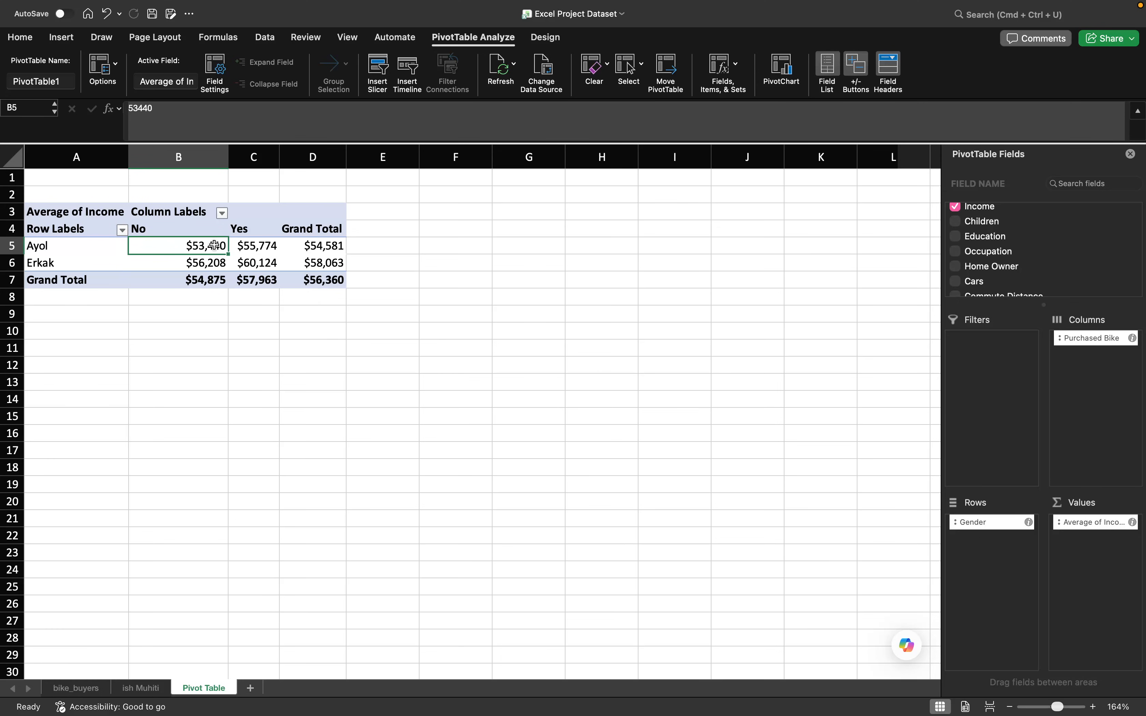
left_click(397, 38)
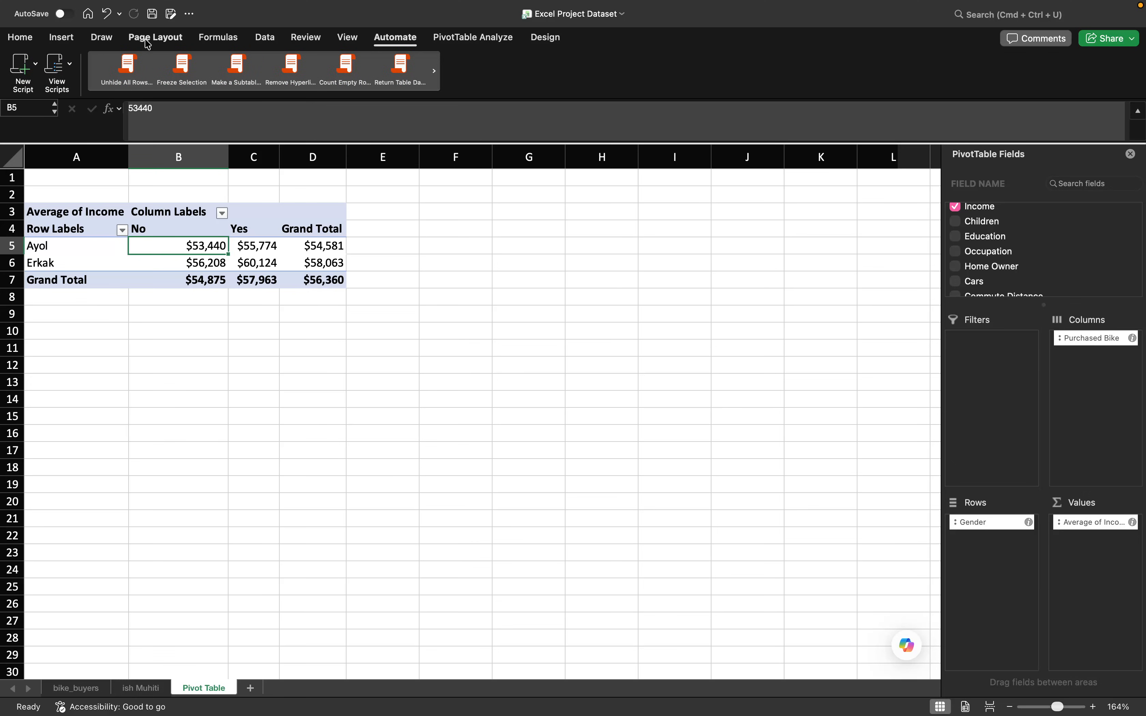
left_click(62, 38)
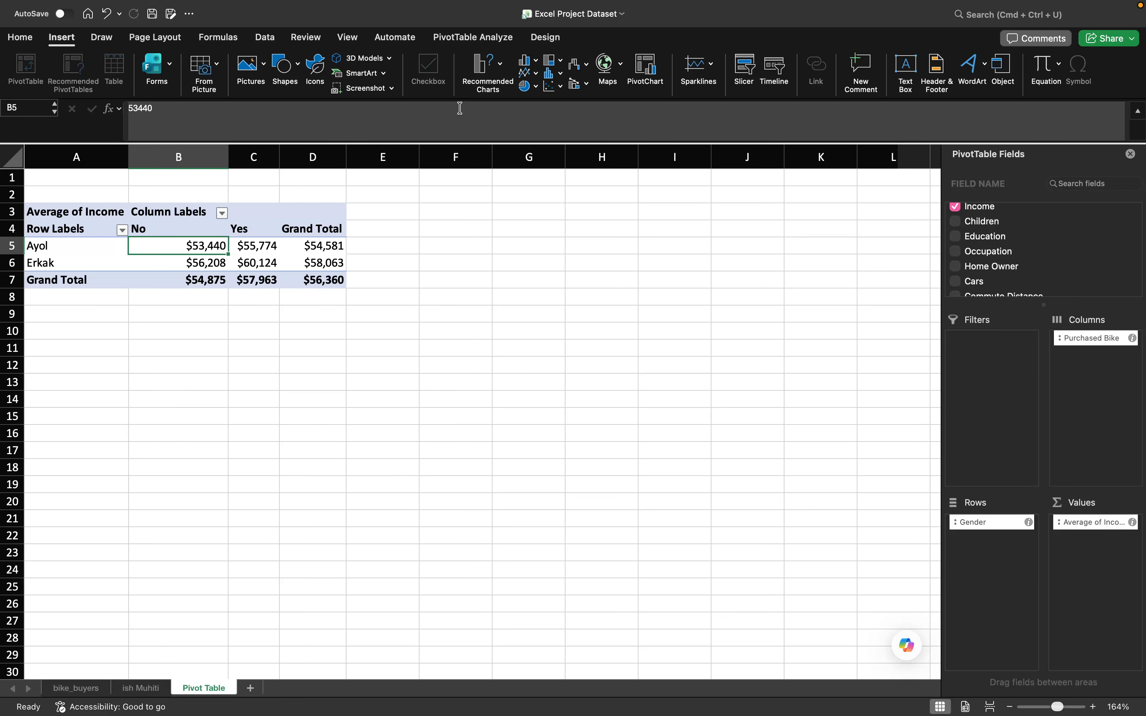
left_click(488, 67)
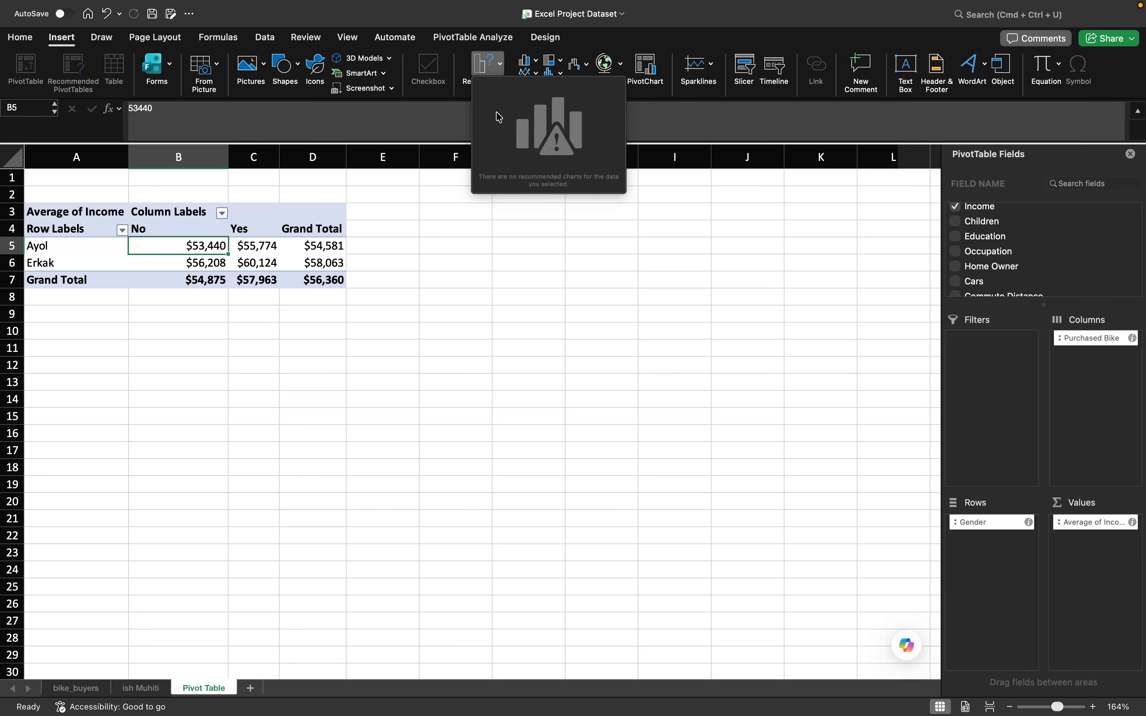
left_click(529, 70)
left_click(539, 63)
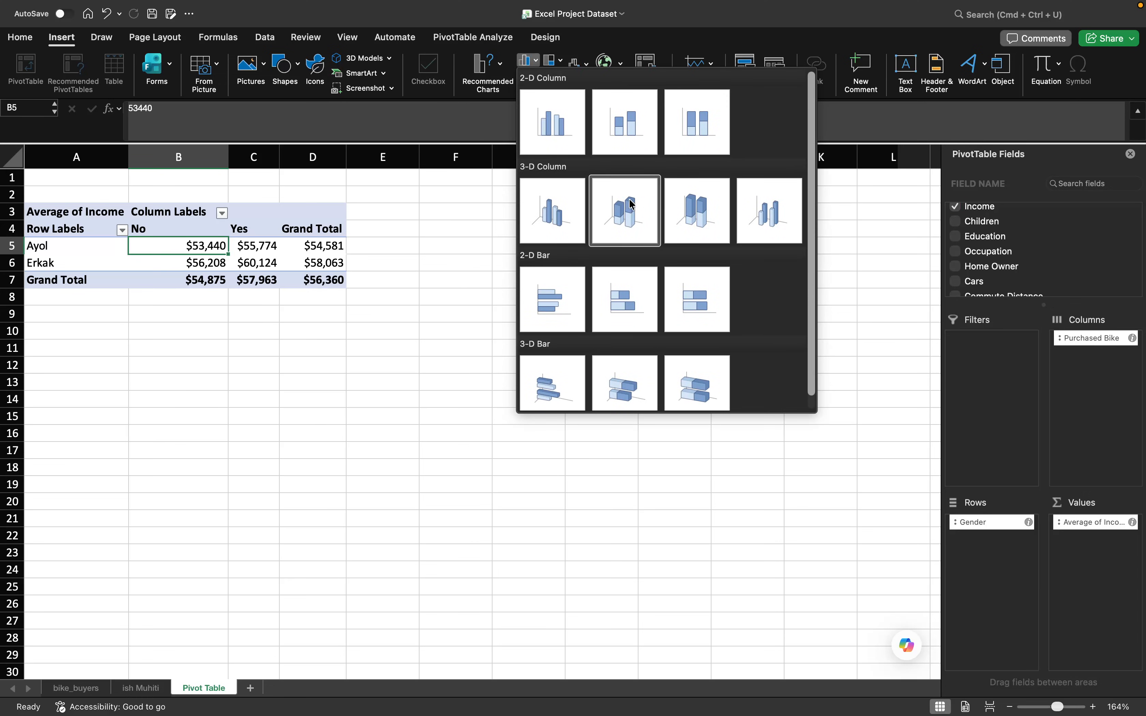
left_click(568, 124)
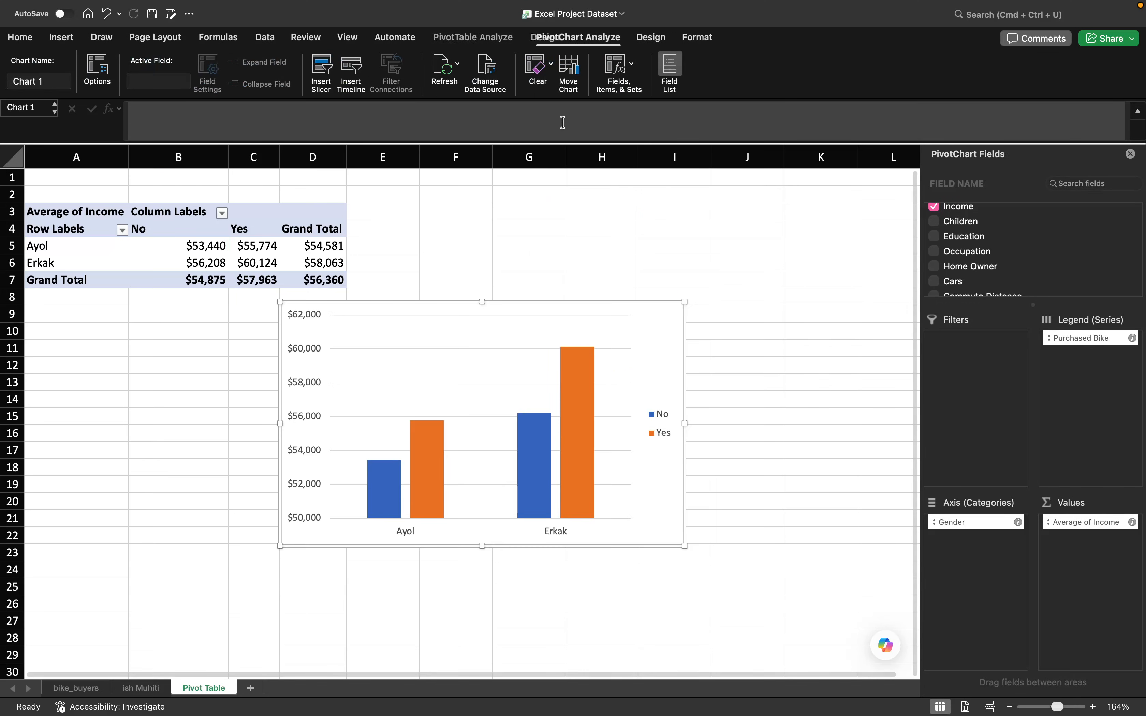
left_click_drag(641, 354, 788, 248)
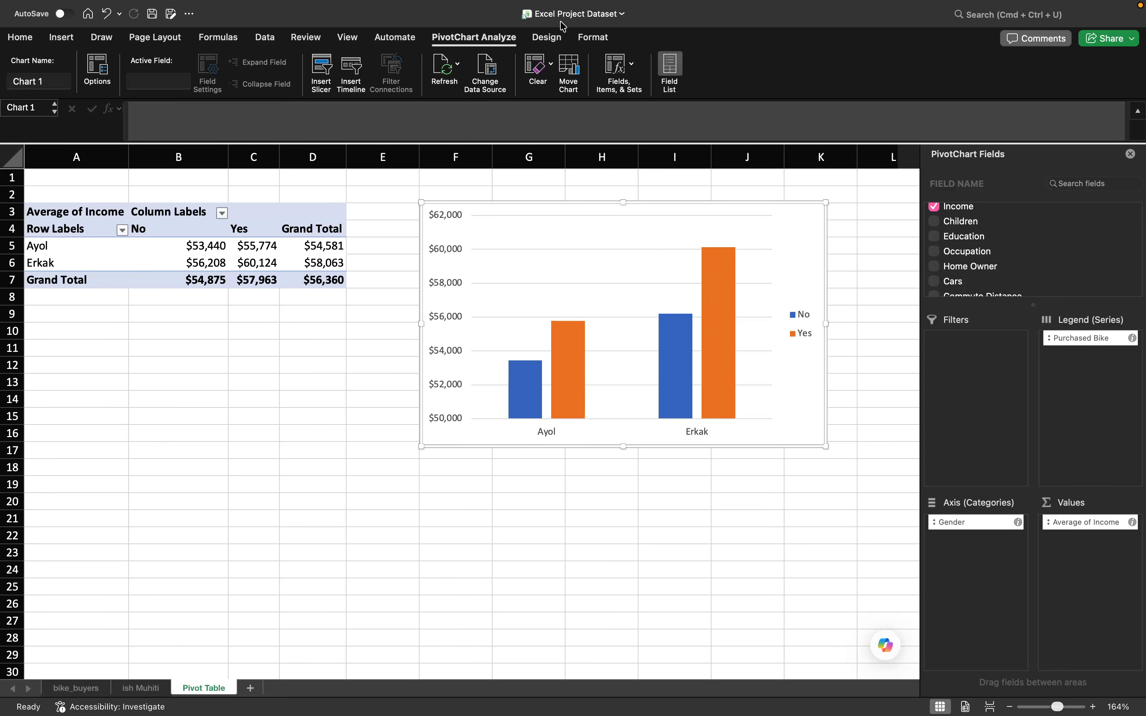
- Try the dark outlined chart style, and settle on the dark gradient style with solid columns for the income chart
left_click(548, 36)
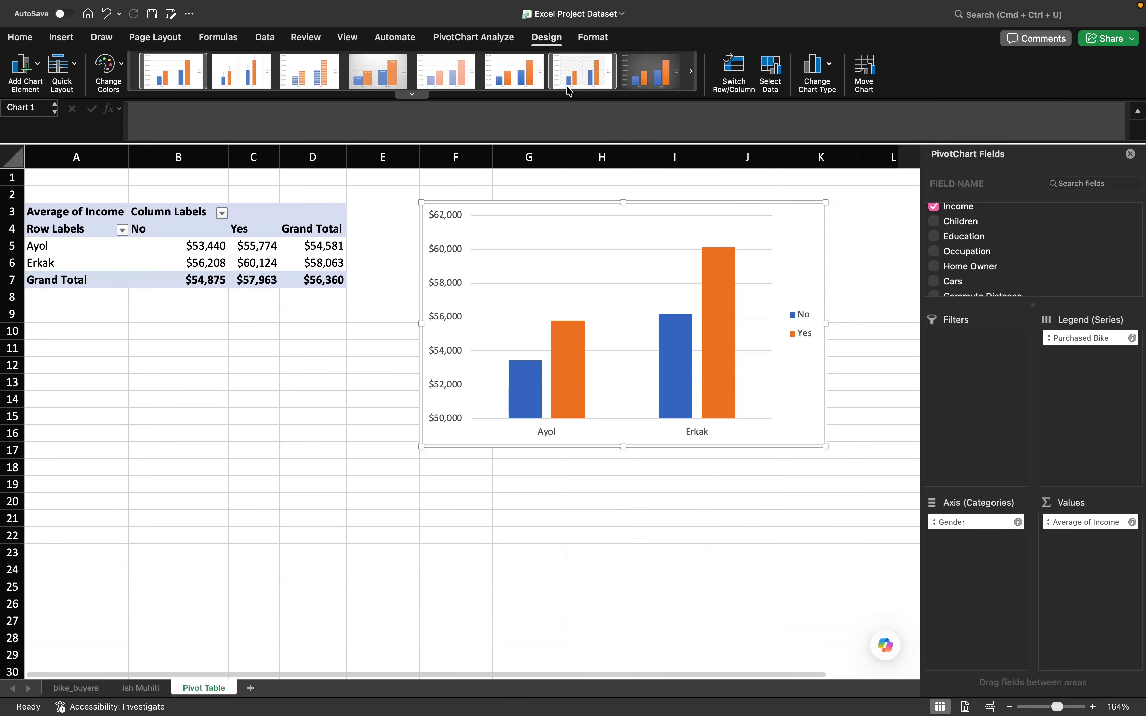
left_click(656, 84)
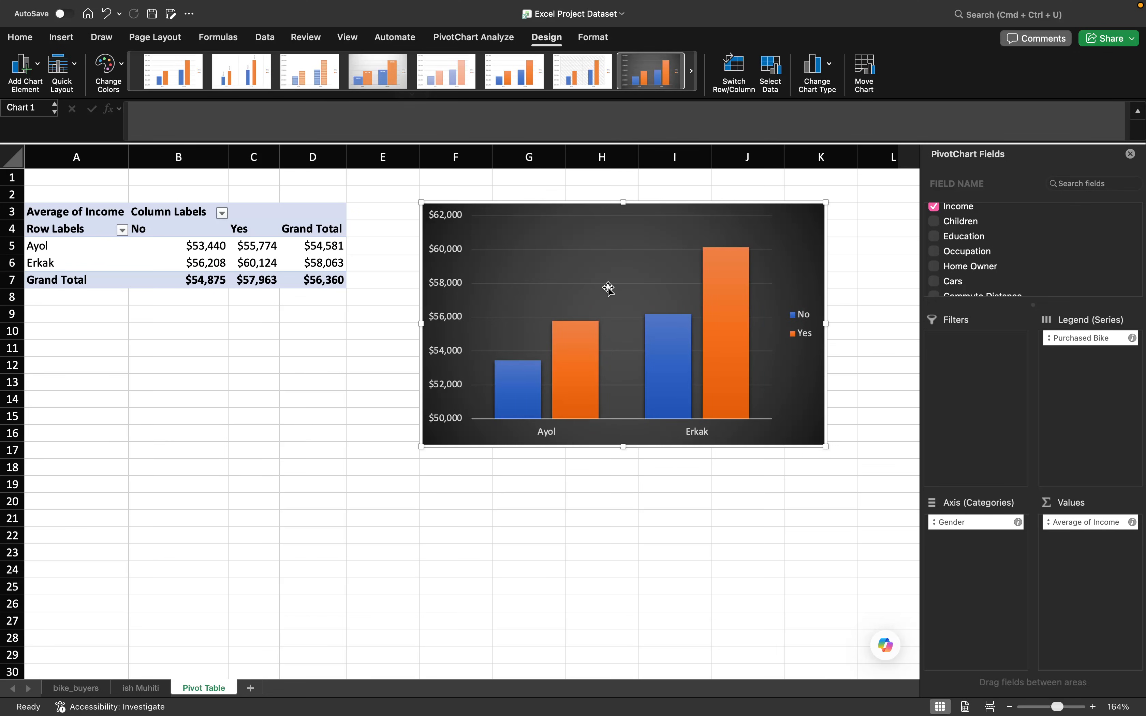
left_click(692, 71)
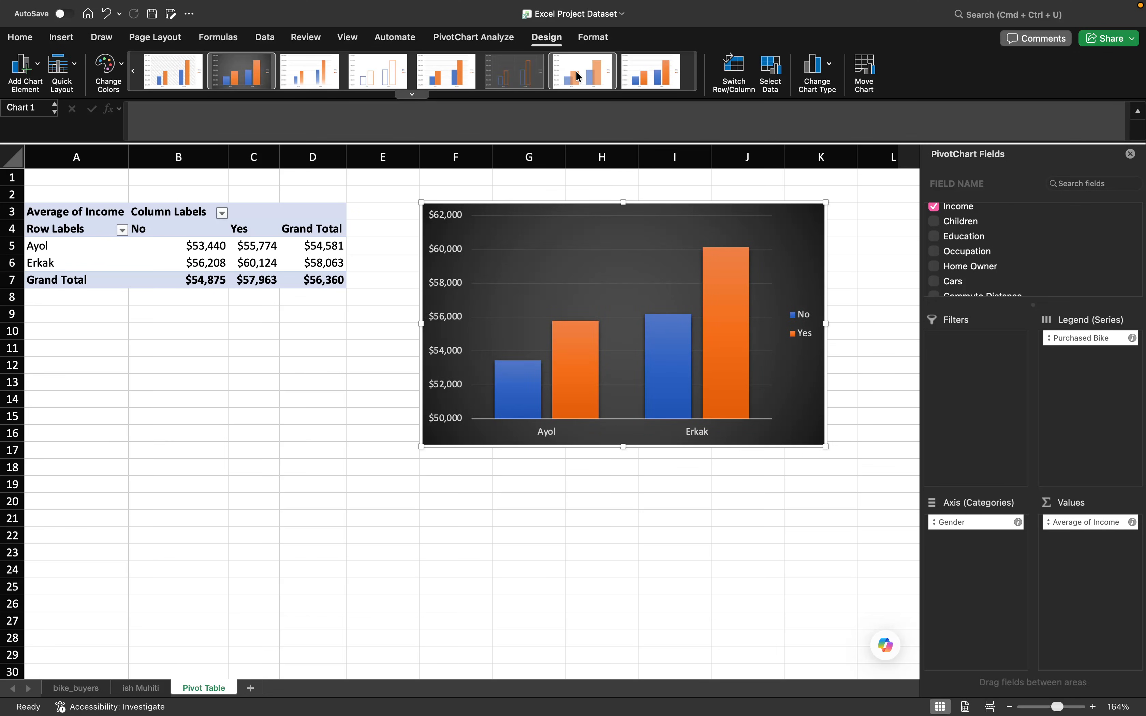
left_click(530, 76)
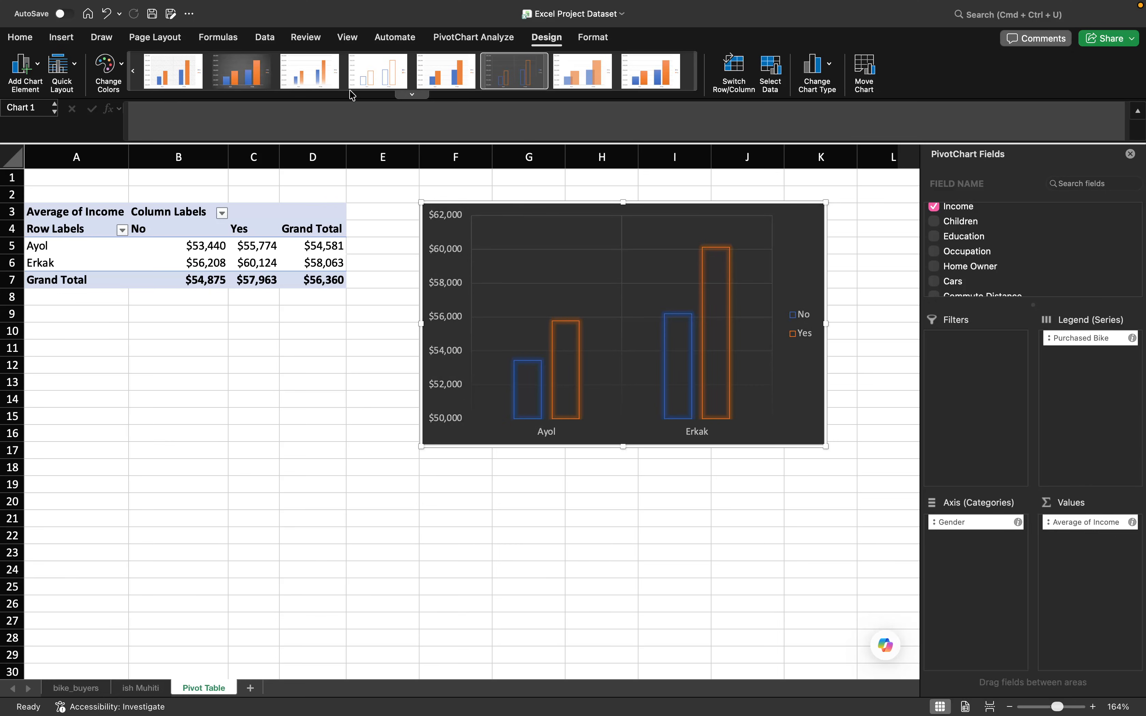
left_click(233, 84)
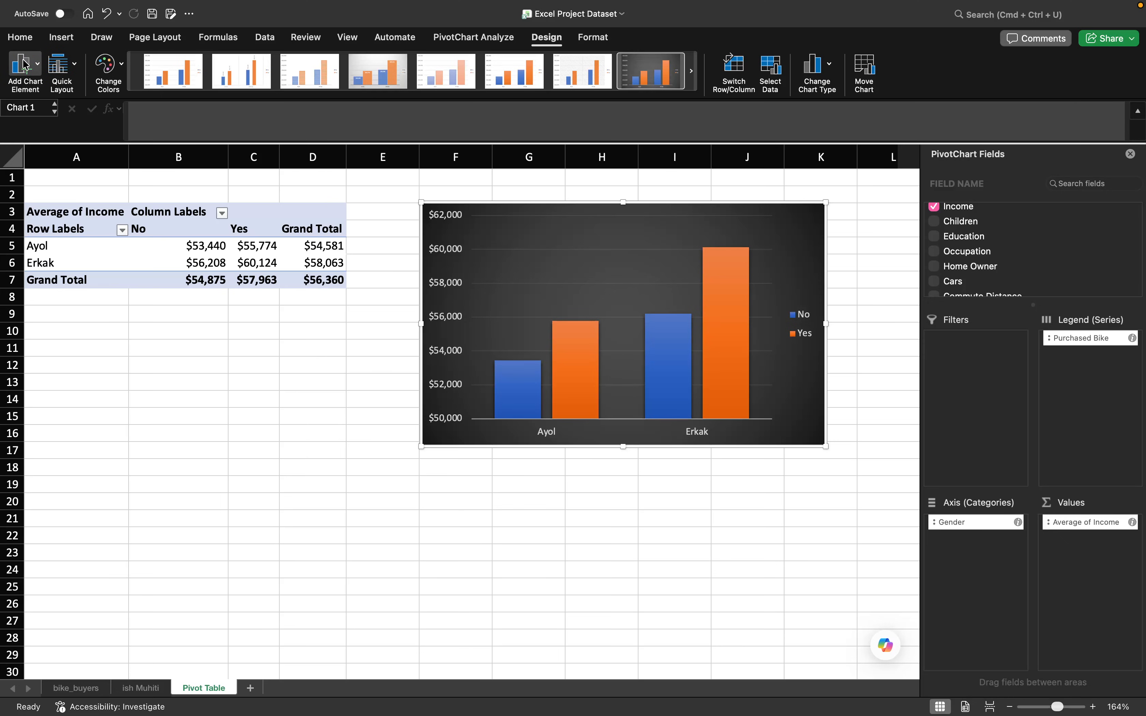
- Add a primary vertical axis title and a title above the chart
left_click(41, 67)
mouse_move(51, 83)
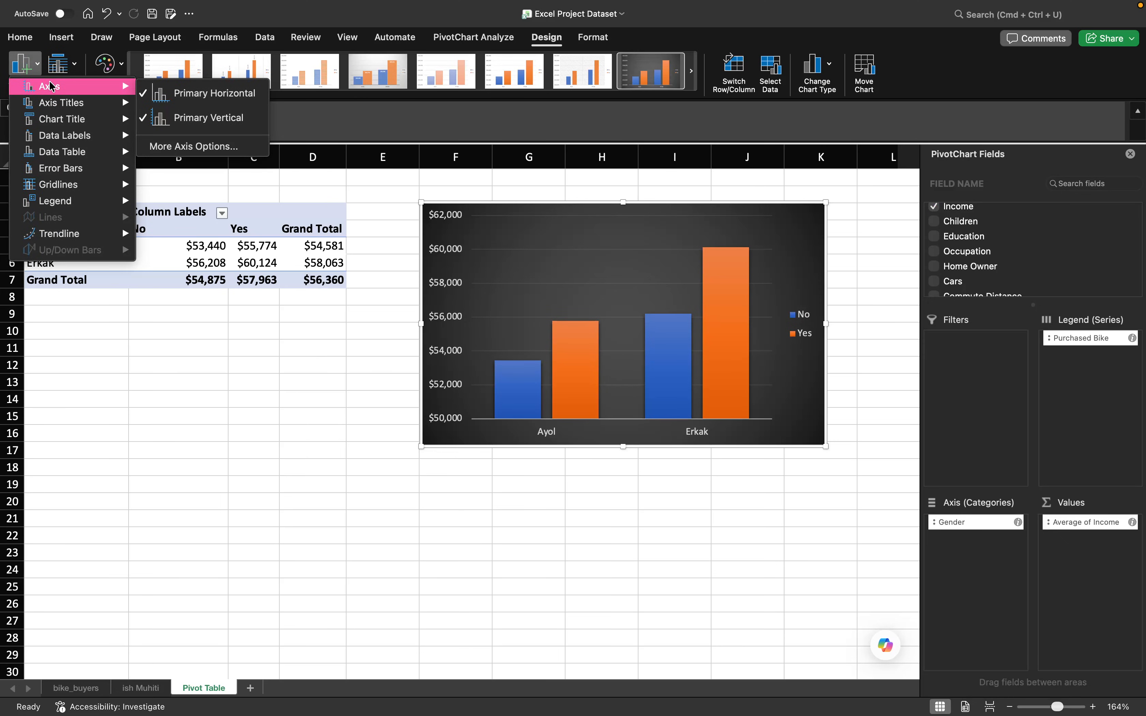
mouse_move(57, 109)
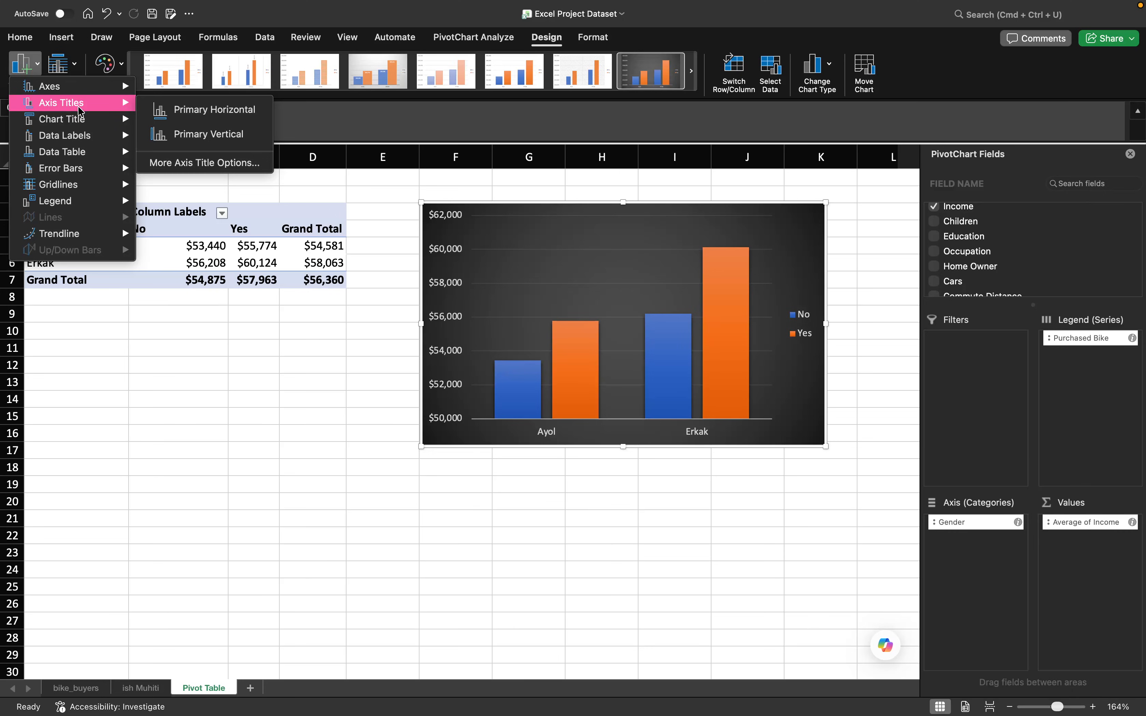
left_click(203, 134)
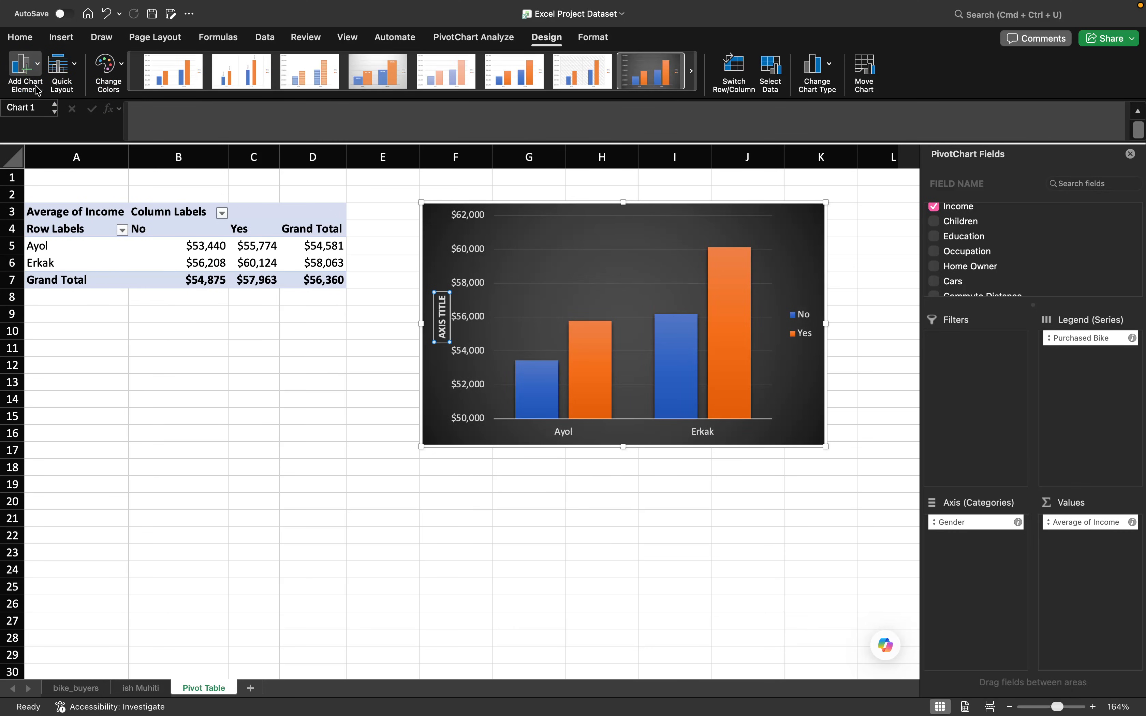
left_click(24, 69)
mouse_move(97, 120)
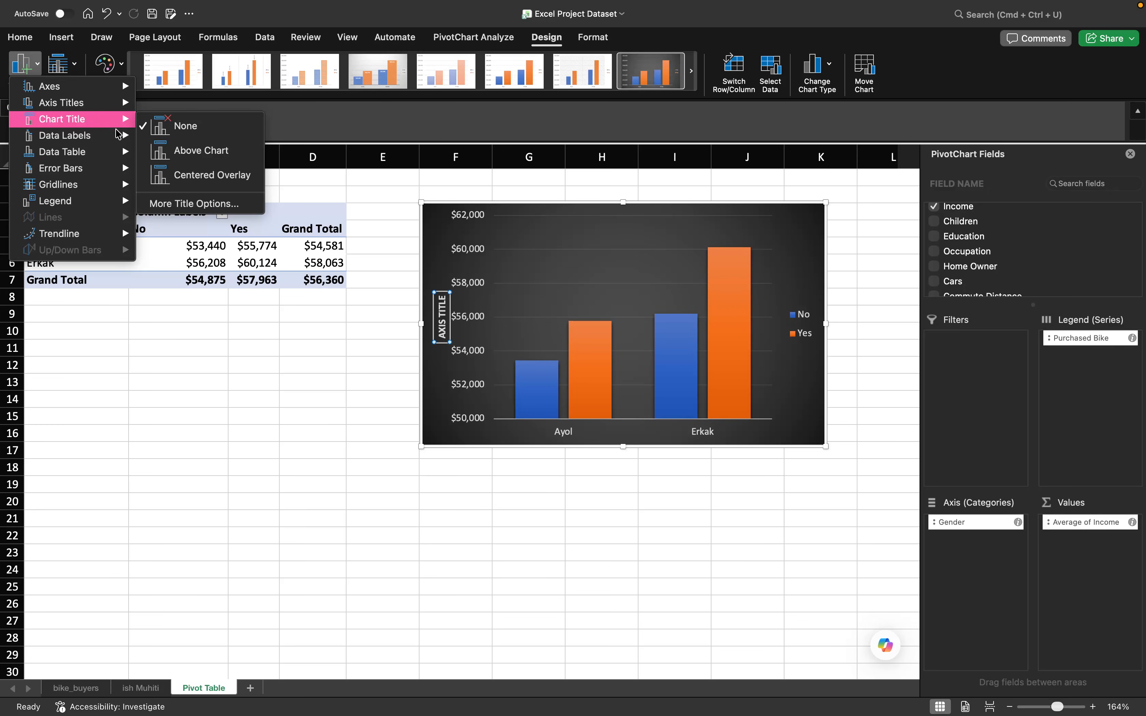
left_click(185, 160)
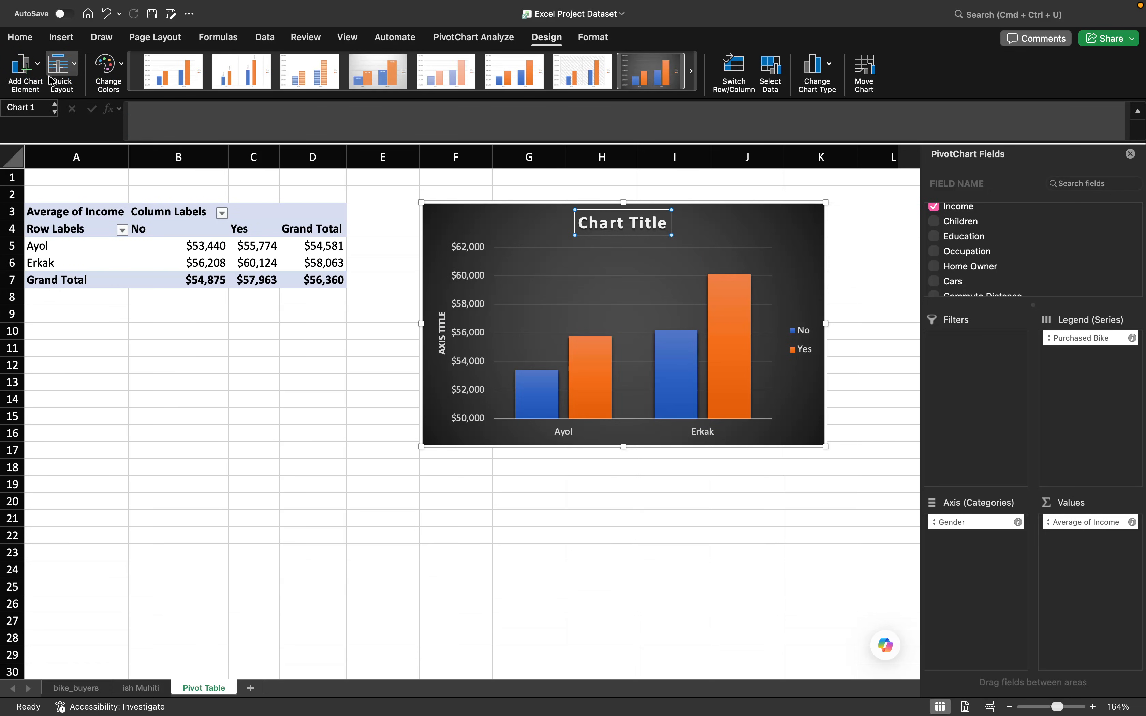
- Add a primary horizontal axis title to the chart
left_click(25, 66)
mouse_move(112, 122)
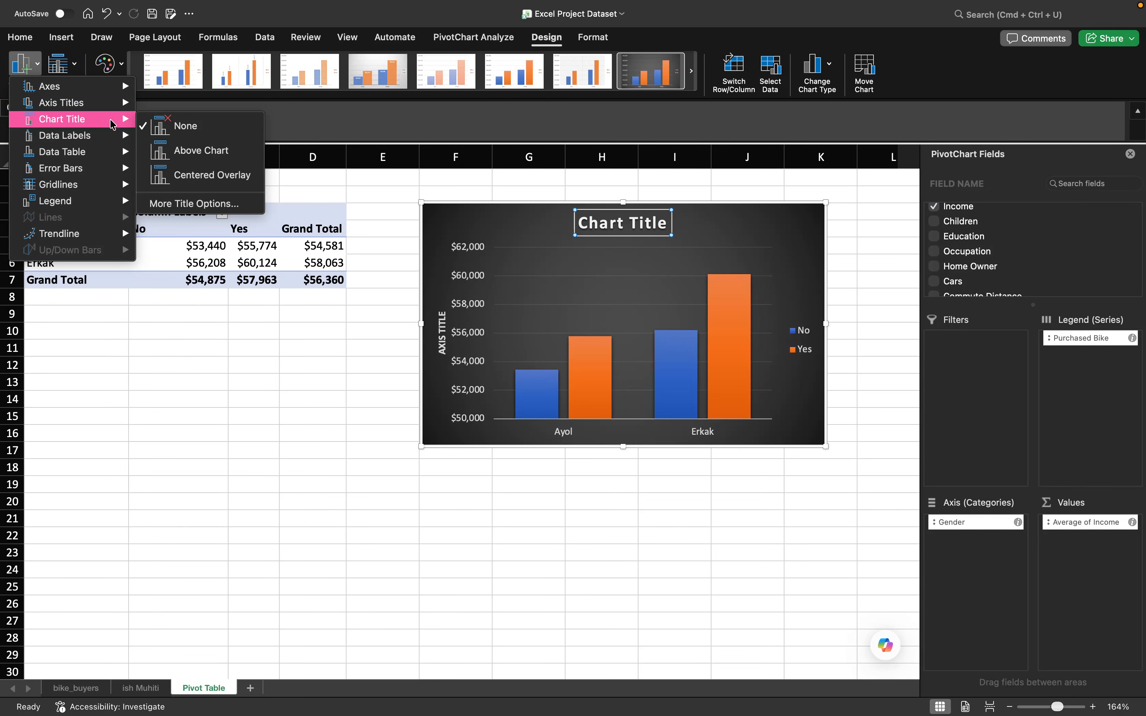
mouse_move(85, 137)
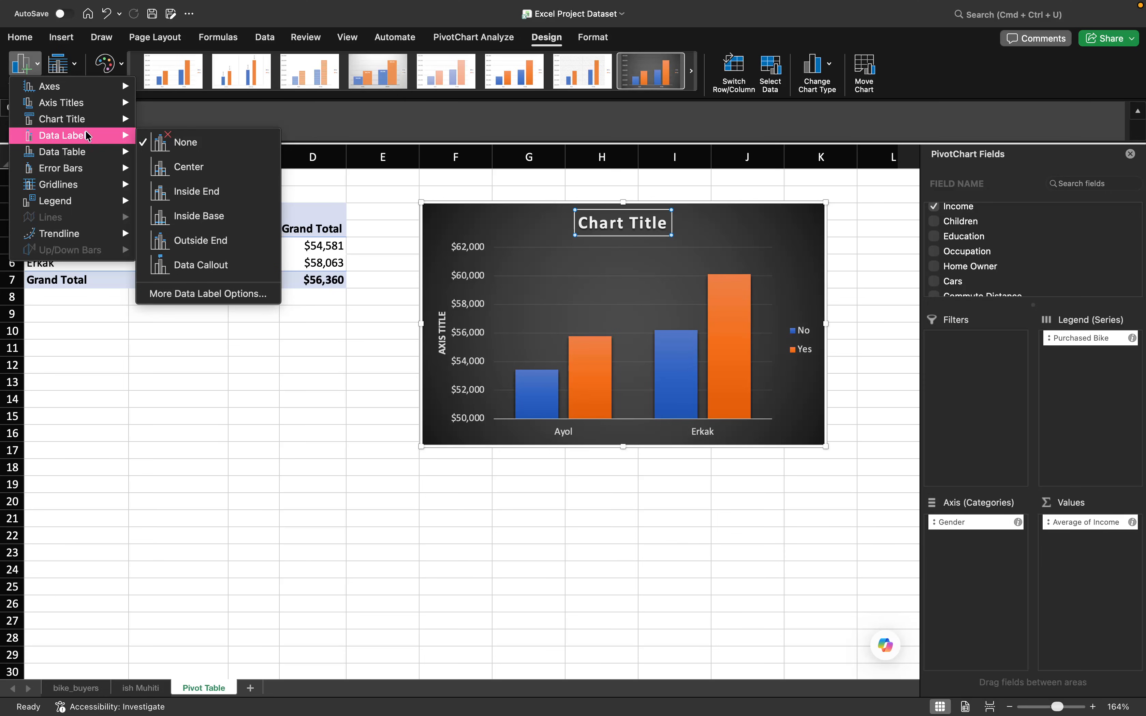
mouse_move(85, 102)
left_click(167, 110)
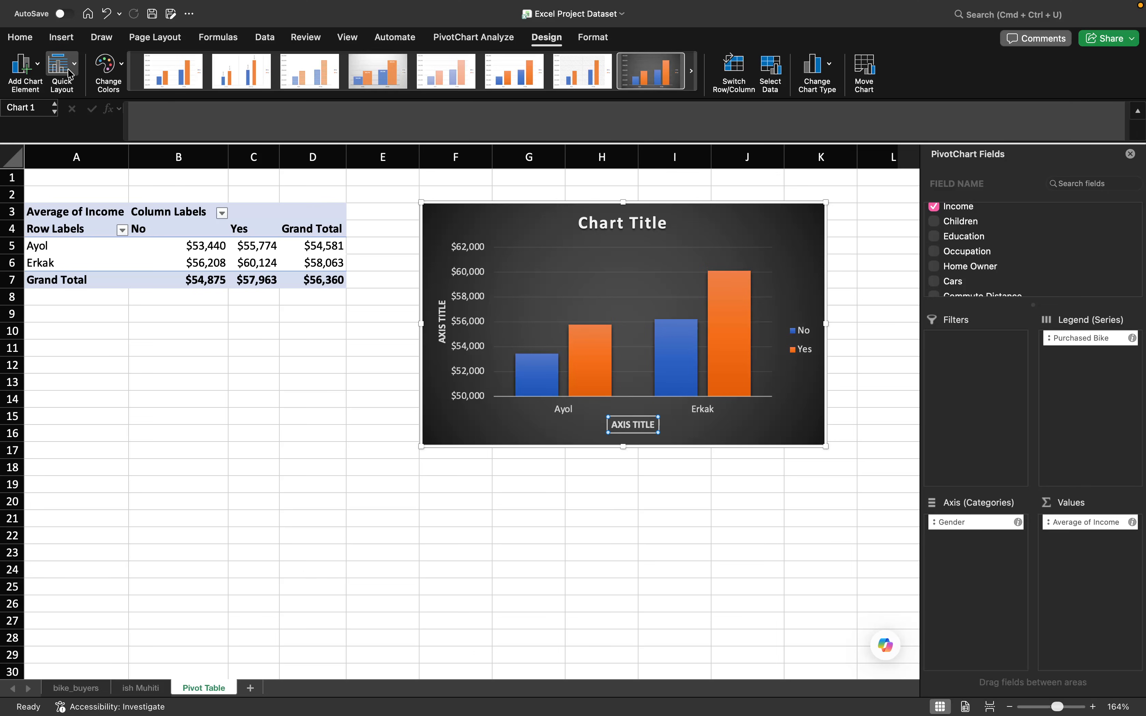
- Try placing the chart's legend at the bottom, and undo that change
left_click(23, 66)
mouse_move(96, 198)
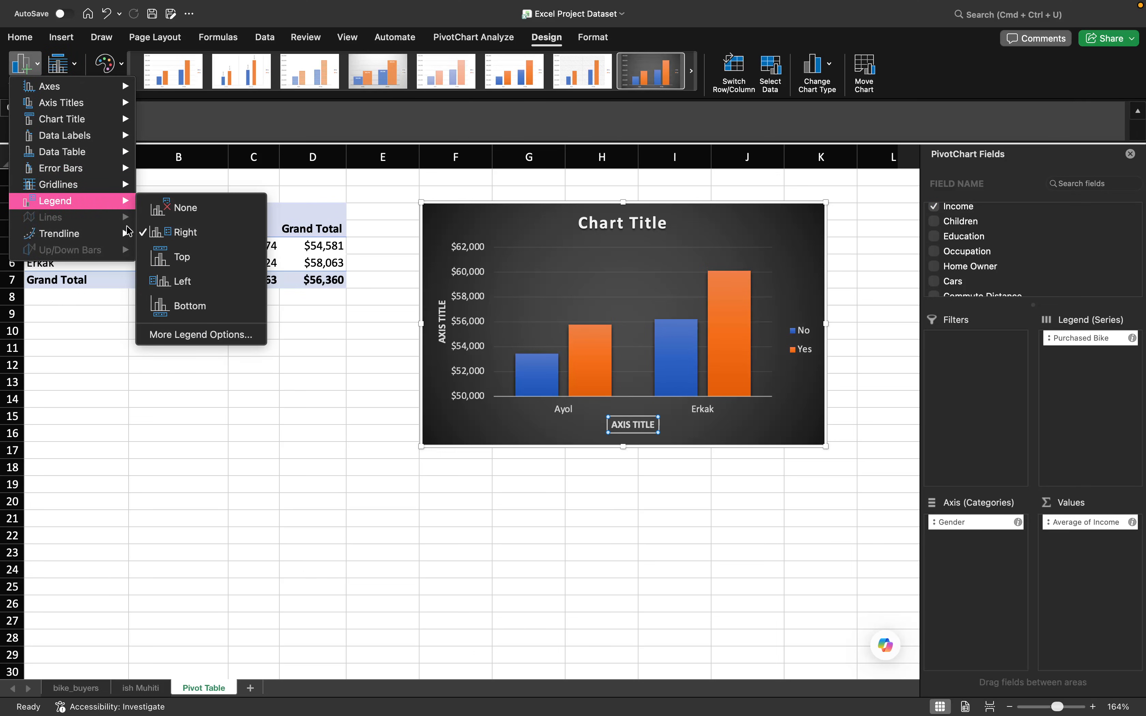
left_click(175, 317)
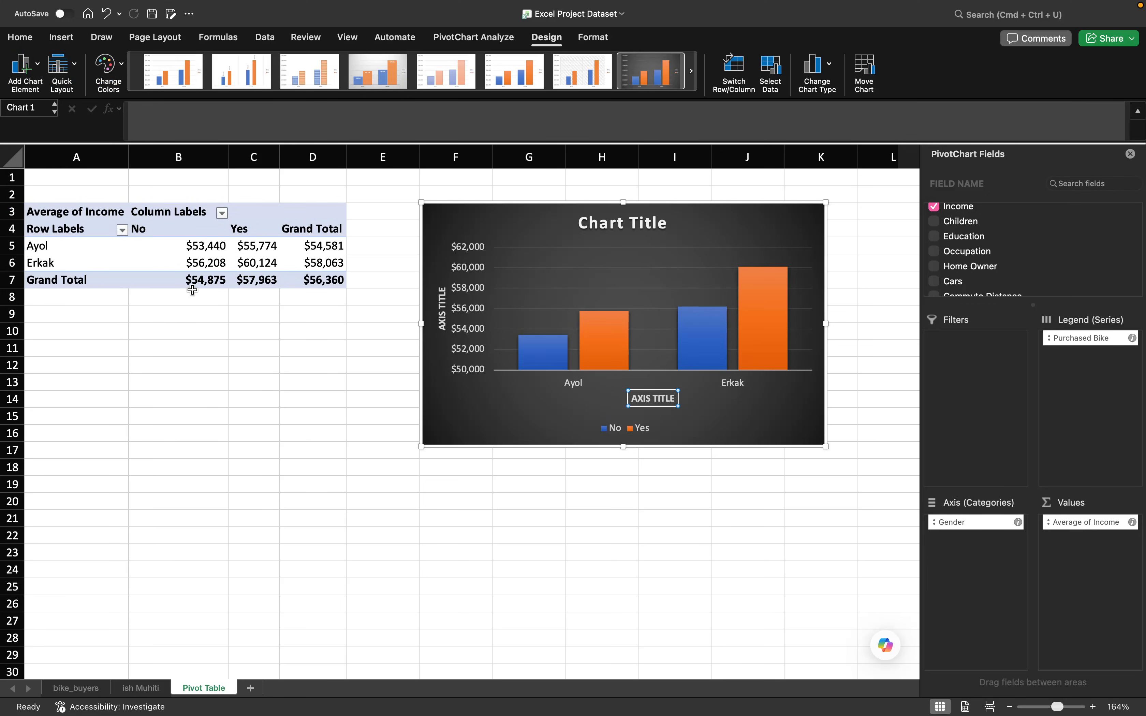
key("super+z")
- Add a data table with legend keys to the chart
left_click(36, 77)
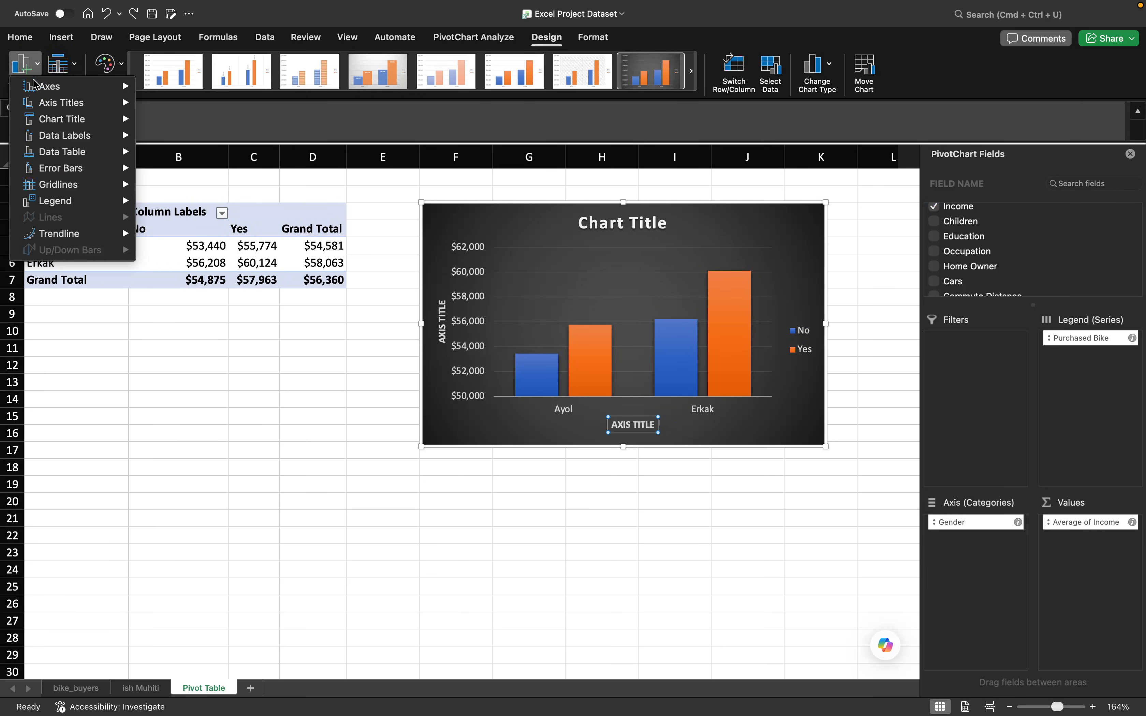
mouse_move(64, 191)
mouse_move(80, 166)
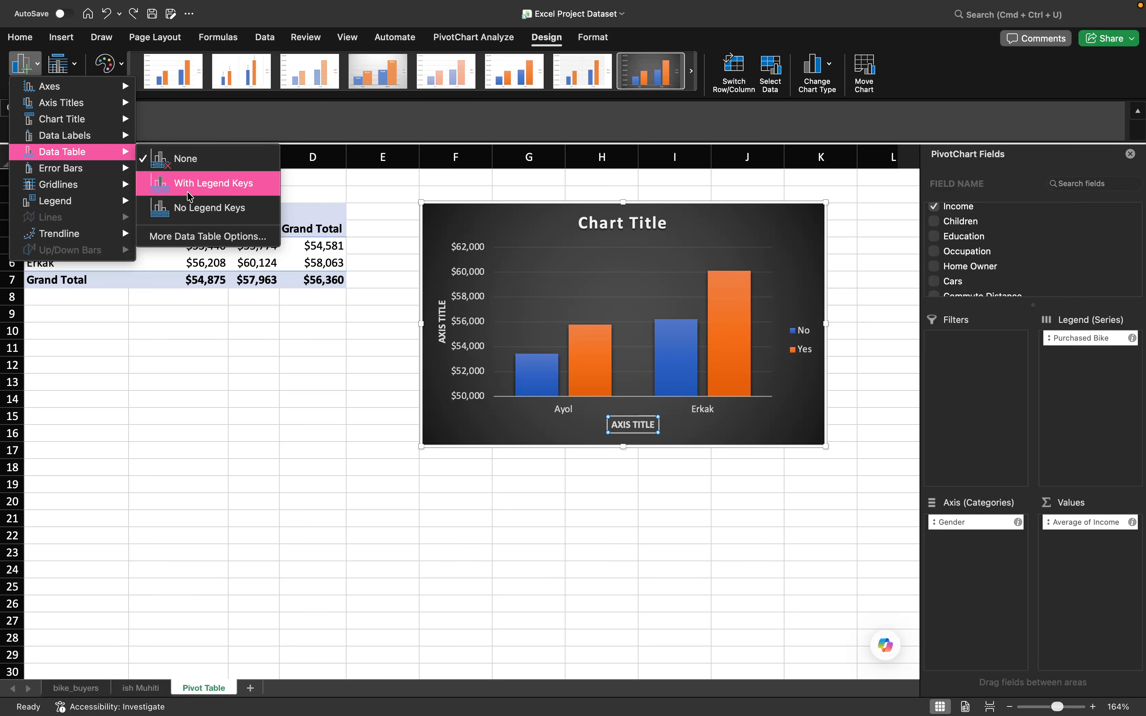
left_click(189, 196)
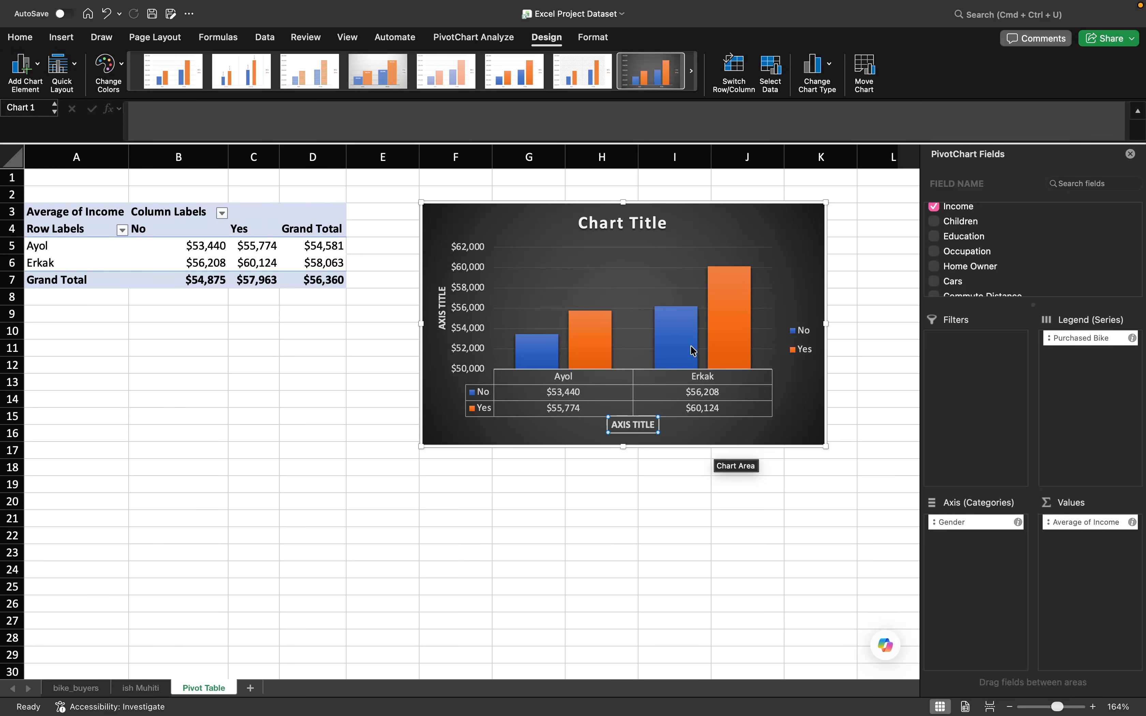
- Replace the chart title text with "Jins bo'yicha o'rtacha daromad"
double_click(623, 225)
double_click(623, 224)
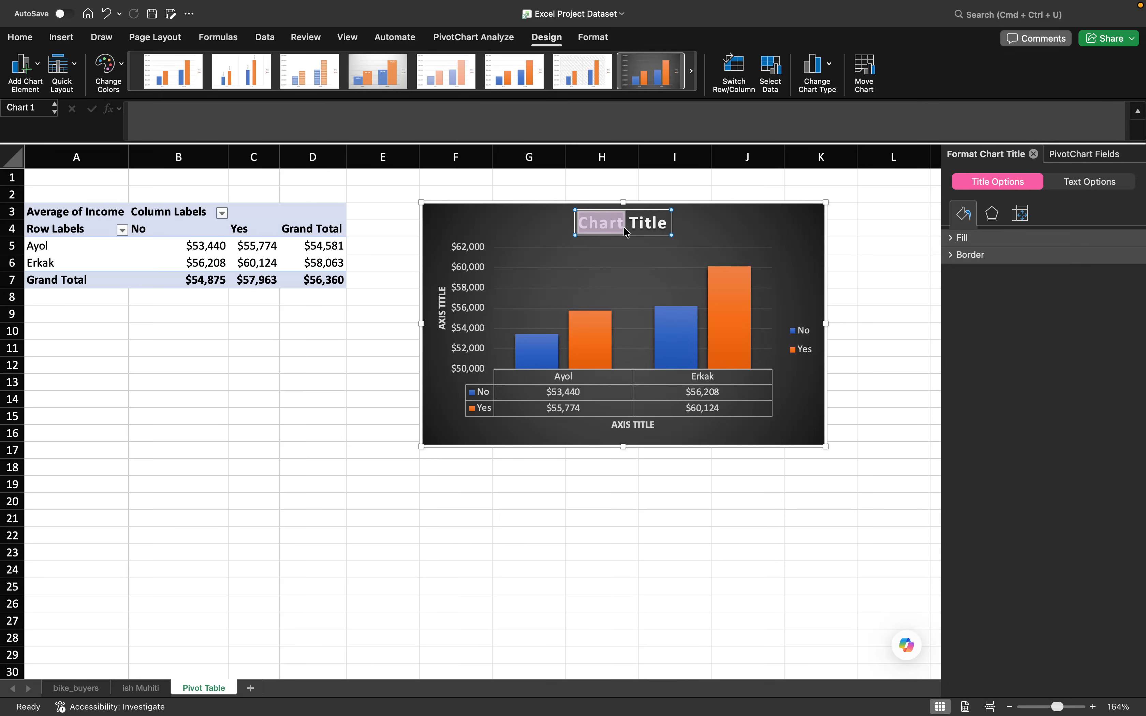
triple_click(623, 227)
type("J")
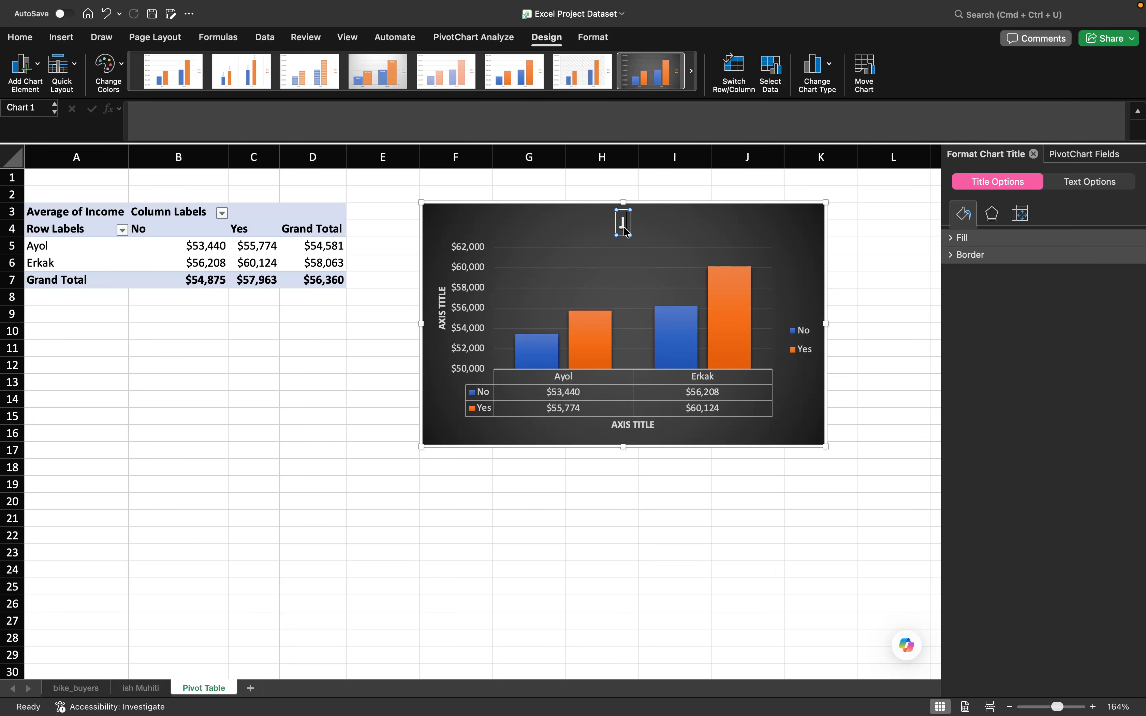
type("ins bo")
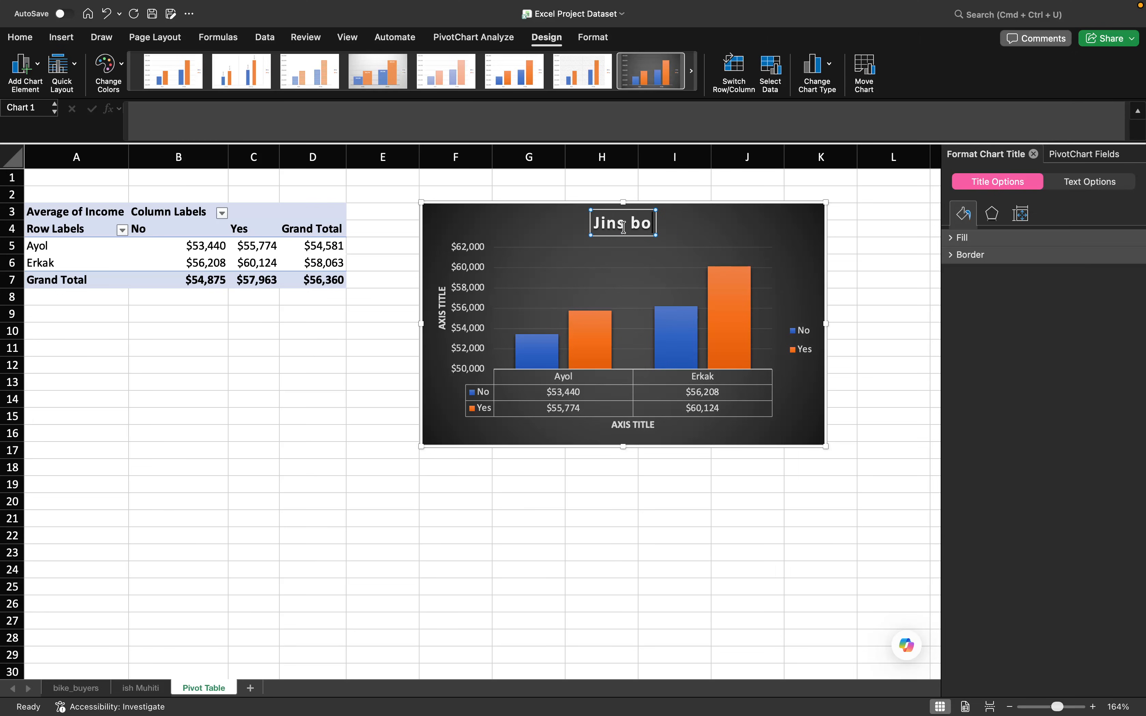
type("'yicha o")
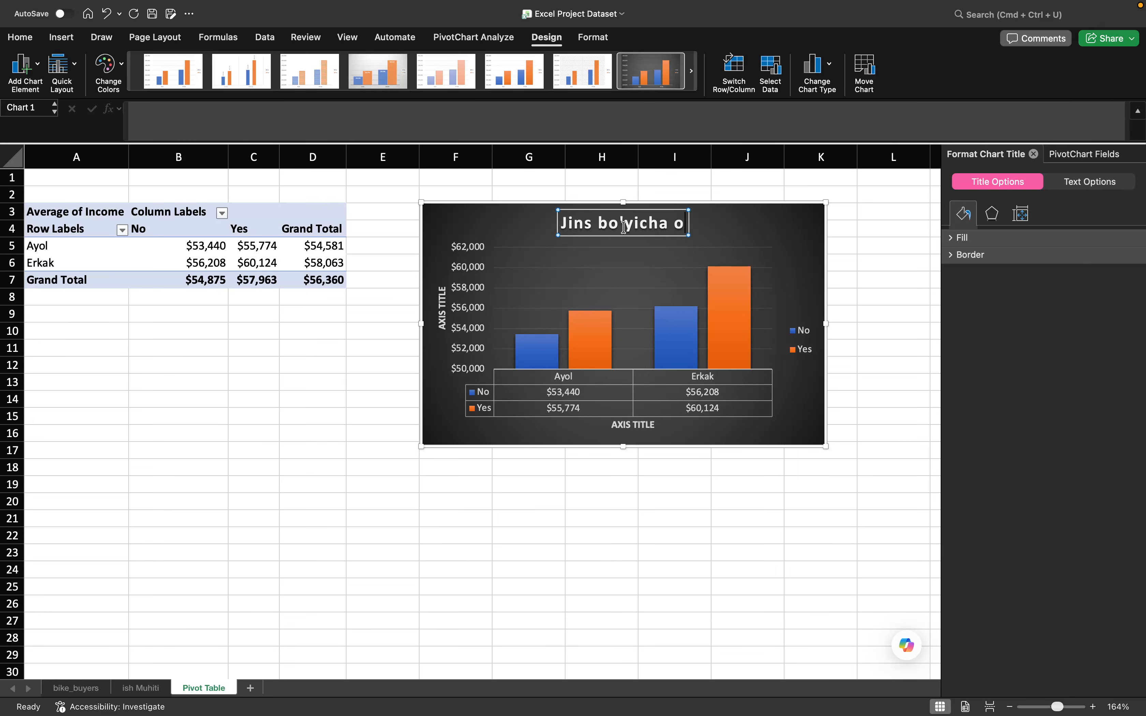
type("'rtacha daromad")
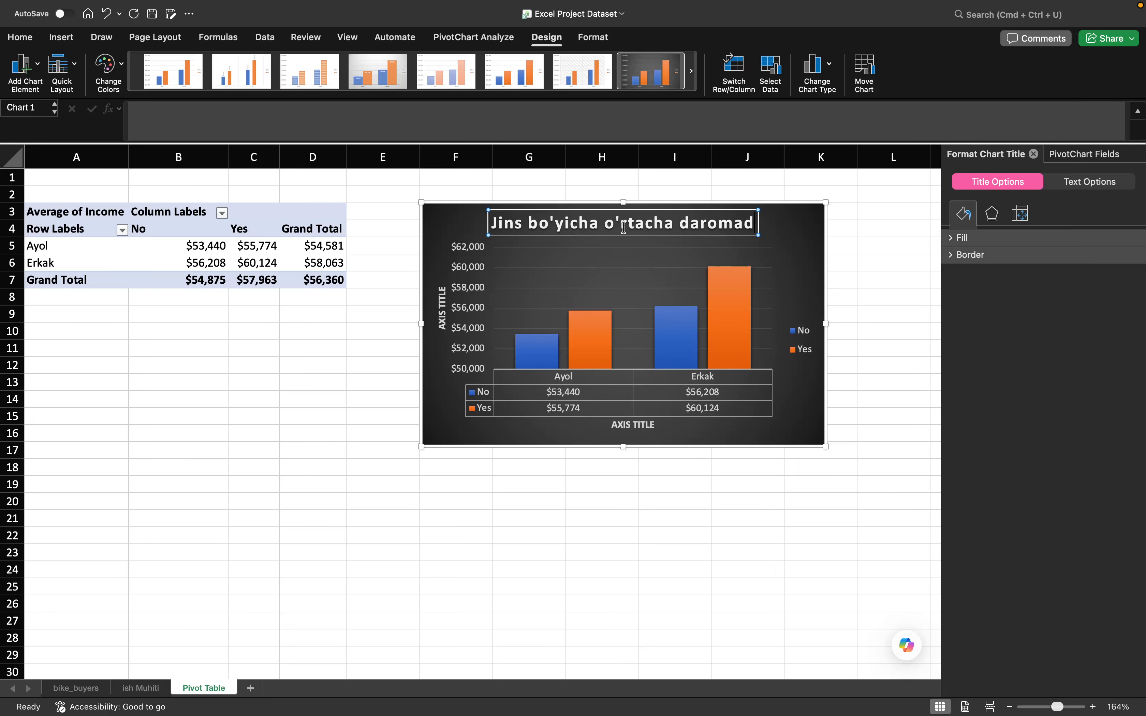
- Replace the chart title text with "Har bir jins bo'yicha velosiped olganlarni o'rtacha daromadi"
key("BackSpace")
key("BackSpace")
key("BackSpace")
key("BackSpace")
key("BackSpace")
key("BackSpace")
key("BackSpace")
key("BackSpace")
key("BackSpace")
key("BackSpace")
key("BackSpace")
key("BackSpace")
key("BackSpace")
key("BackSpace")
key("BackSpace")
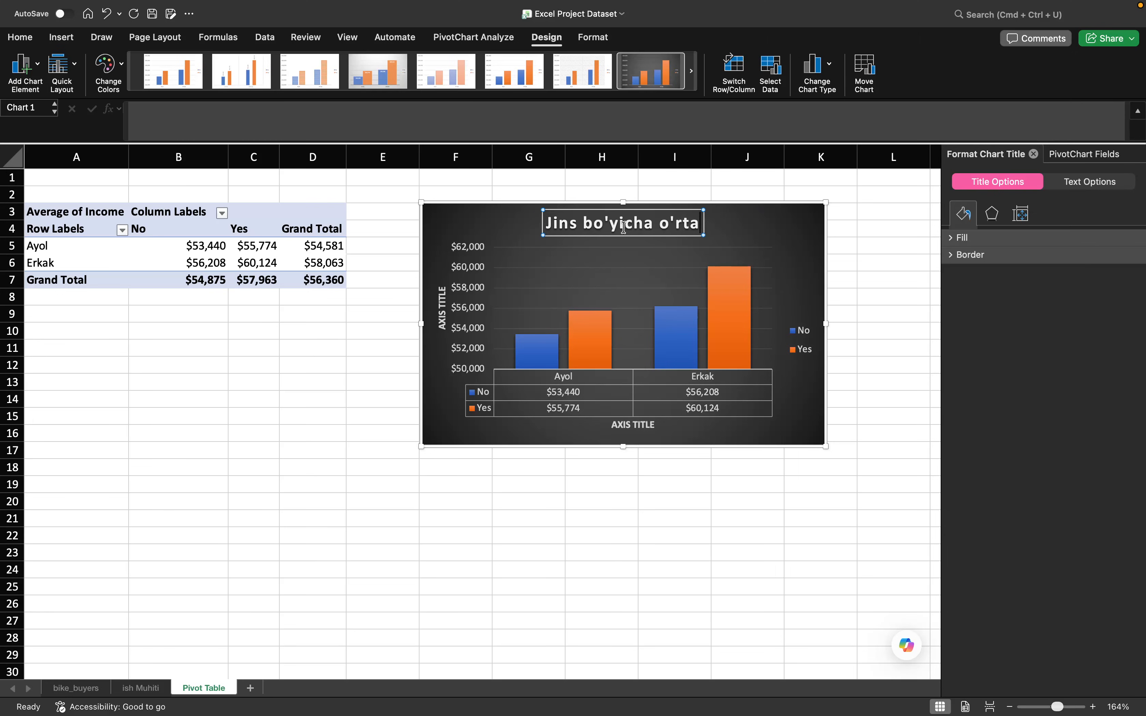
key("BackSpace")
key("BackSpace")
key("BackSpace")
key("BackSpace")
key("BackSpace")
key("BackSpace")
key("BackSpace")
key("BackSpace")
key("BackSpace")
key("BackSpace")
key("BackSpace")
key("BackSpace")
key("BackSpace")
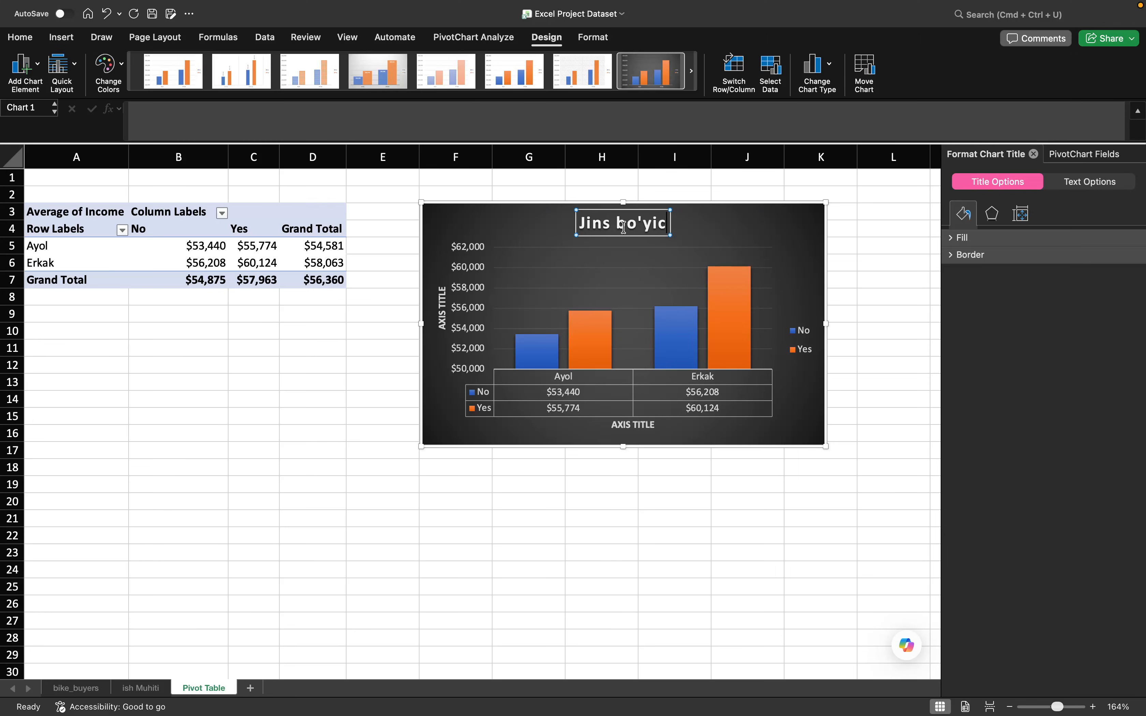
key("BackSpace")
key("BackSpace")
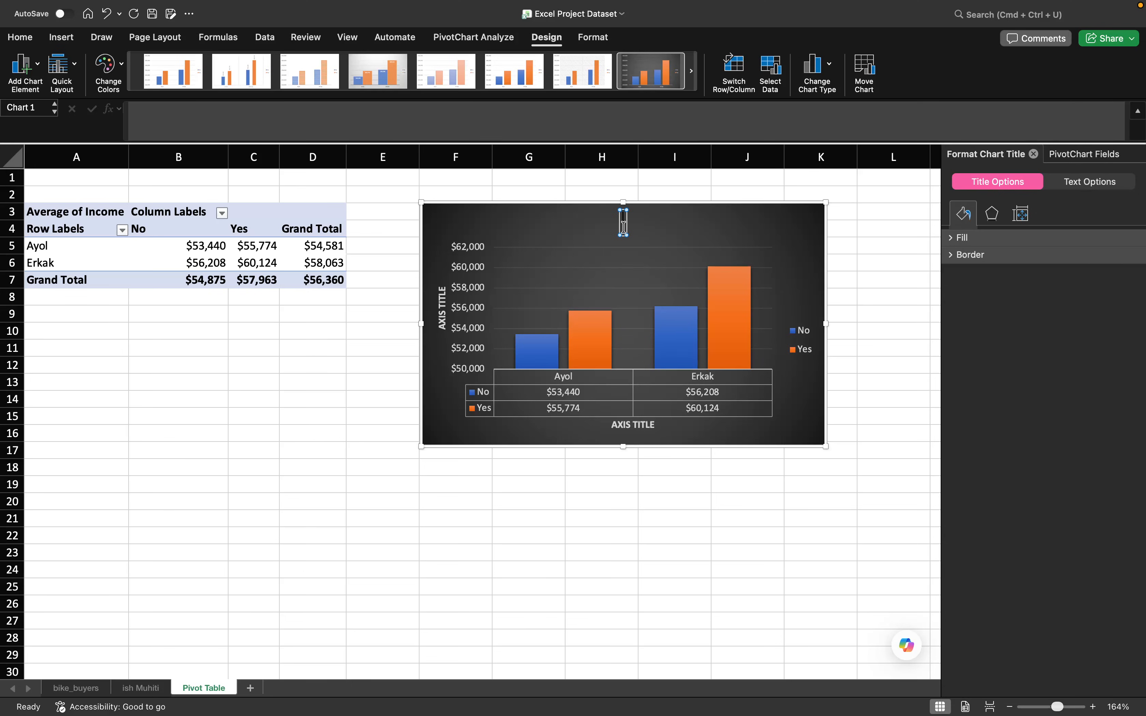
type("Har bir")
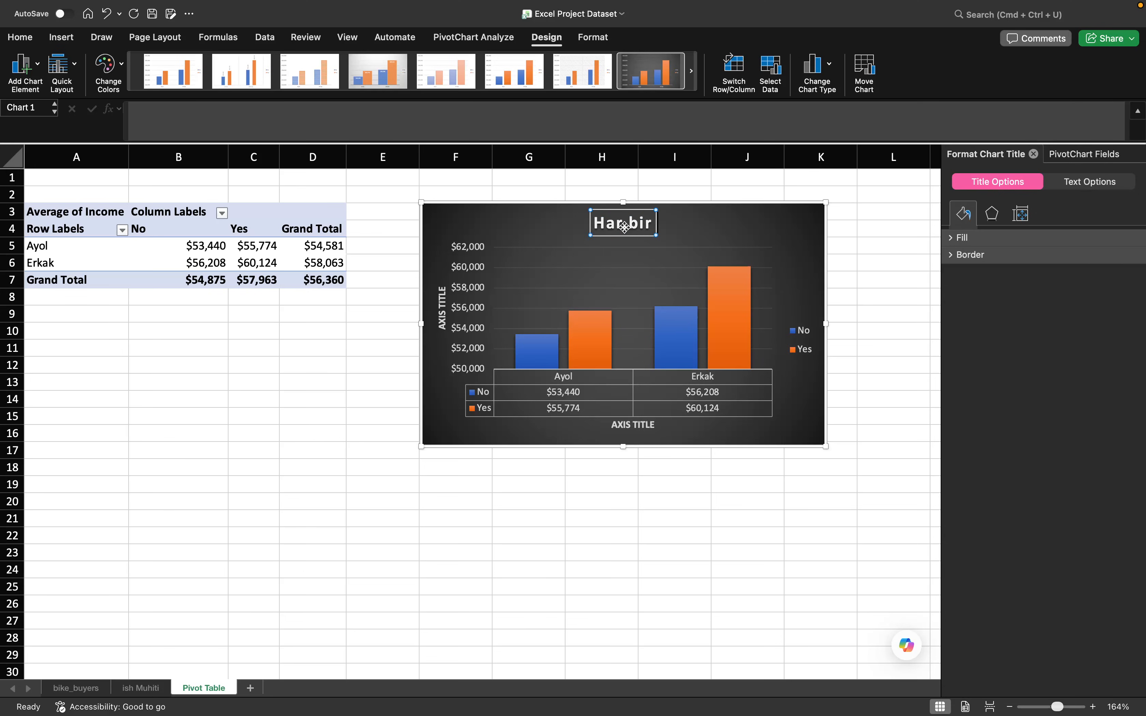
type(" jin s")
key("BackSpace")
key("BackSpace")
type("bo")
key("BackSpace")
key("BackSpace")
key("BackSpace")
type("s")
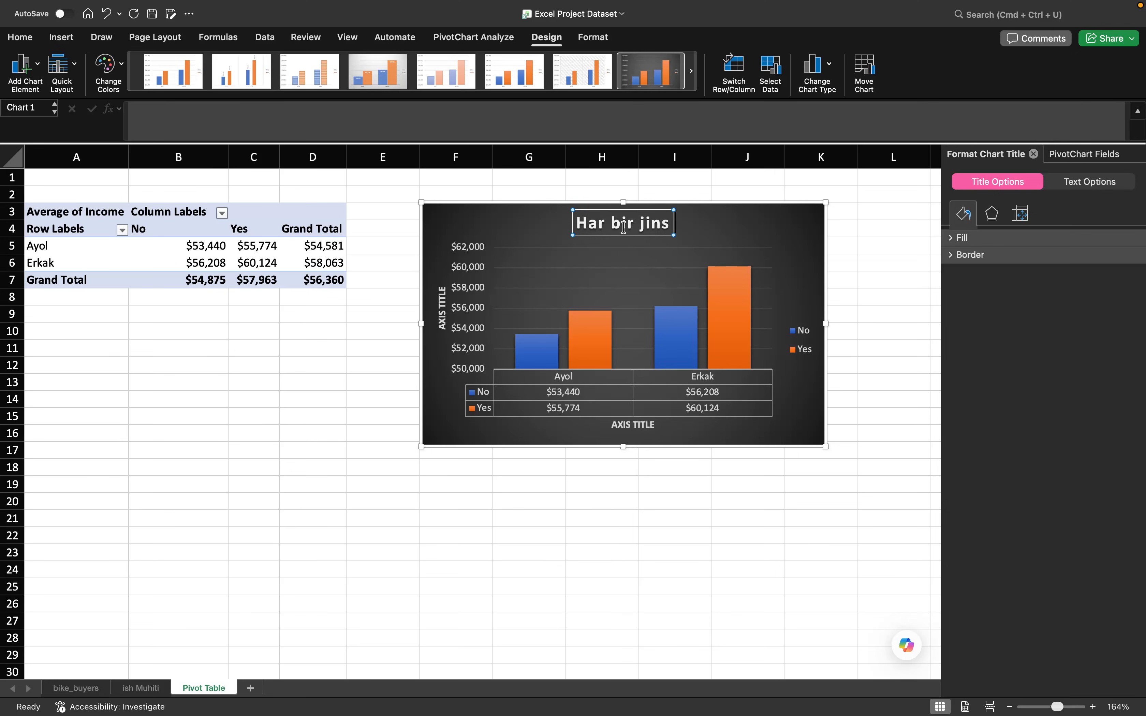
type(" bo'yla")
key("BackSpace")
key("BackSpace")
type("i")
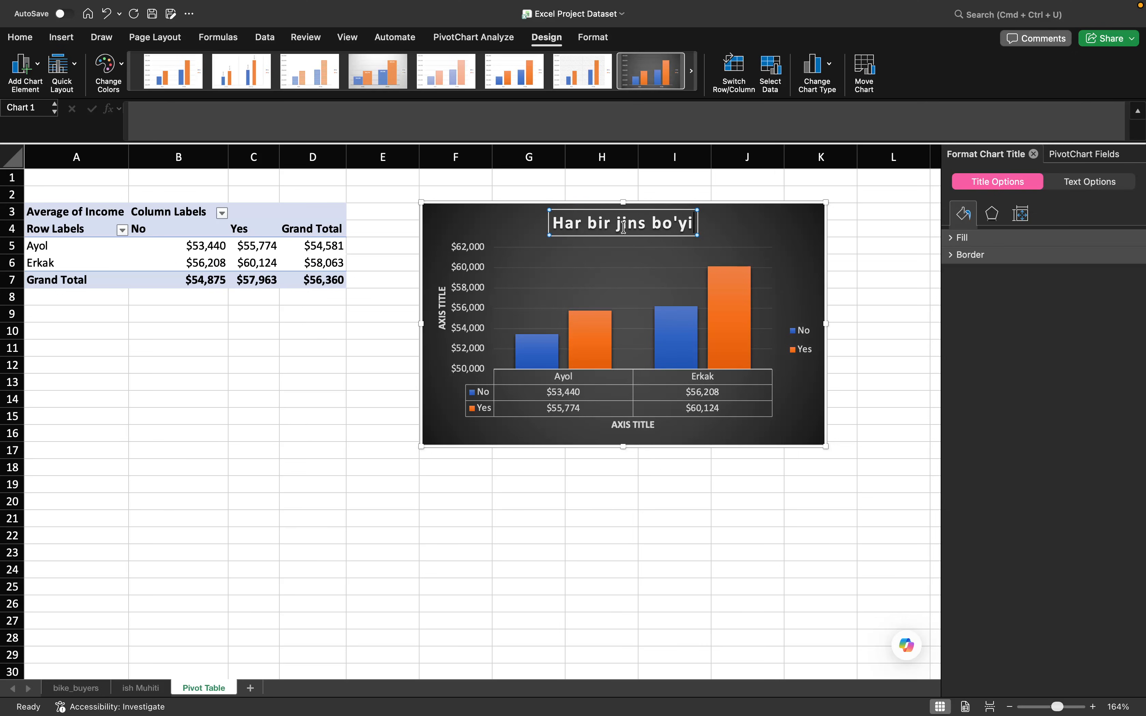
type("cha")
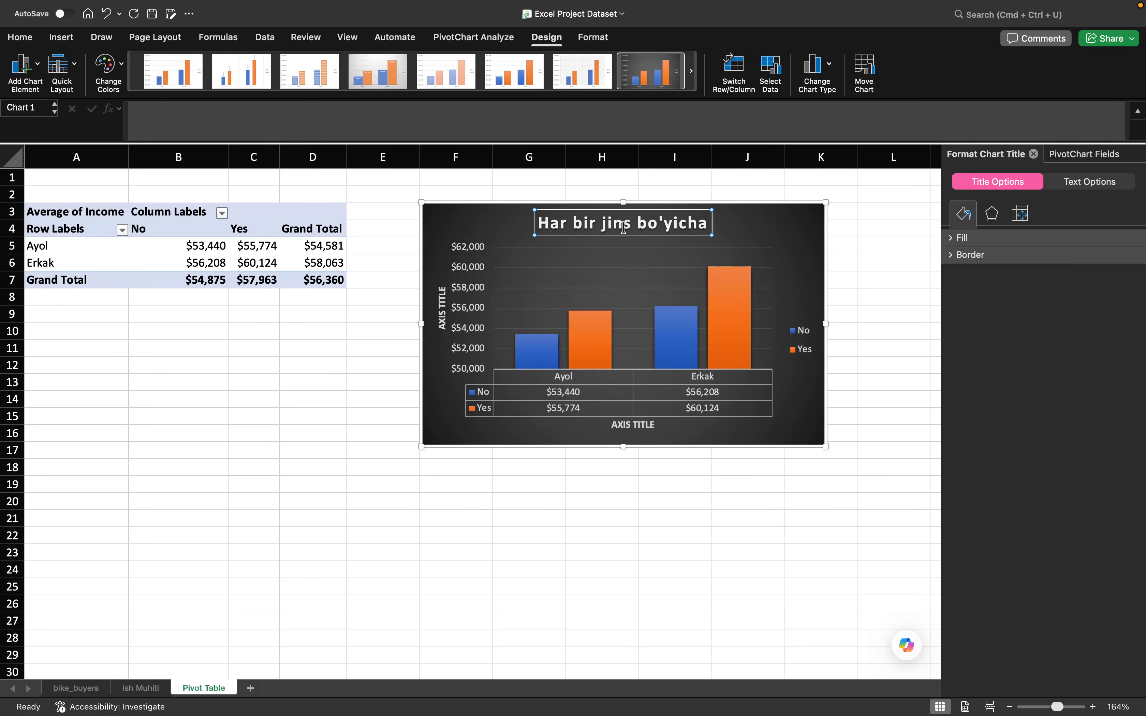
type(" velosi")
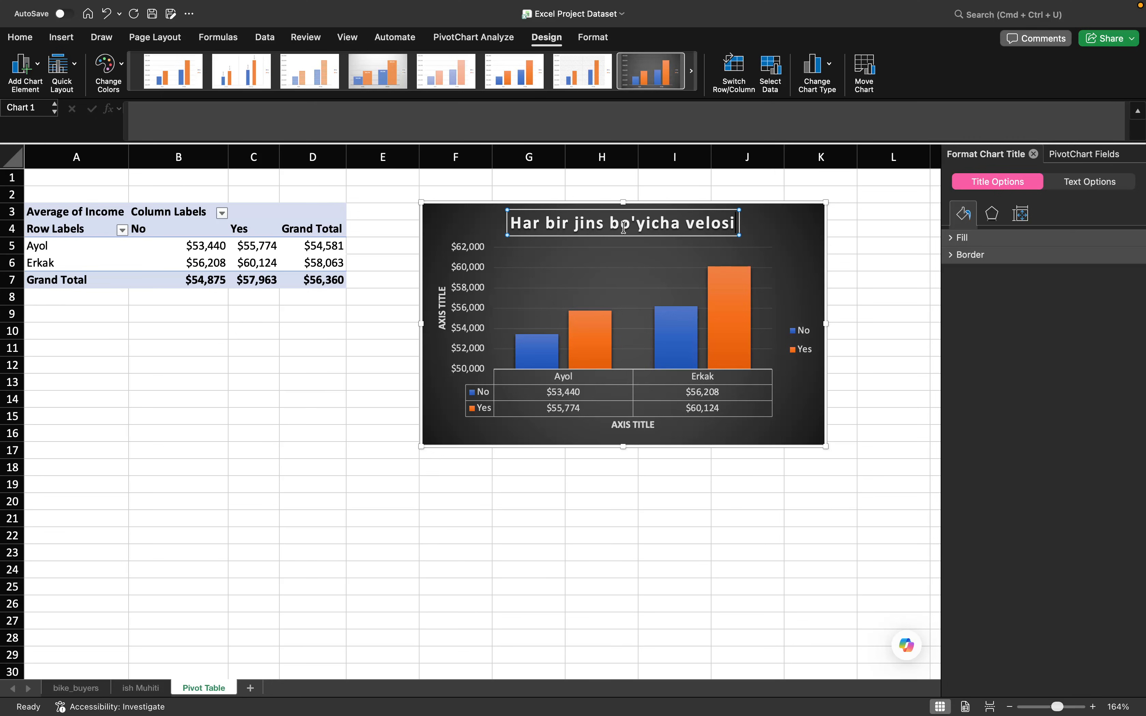
type("ped olganlarni o'rt")
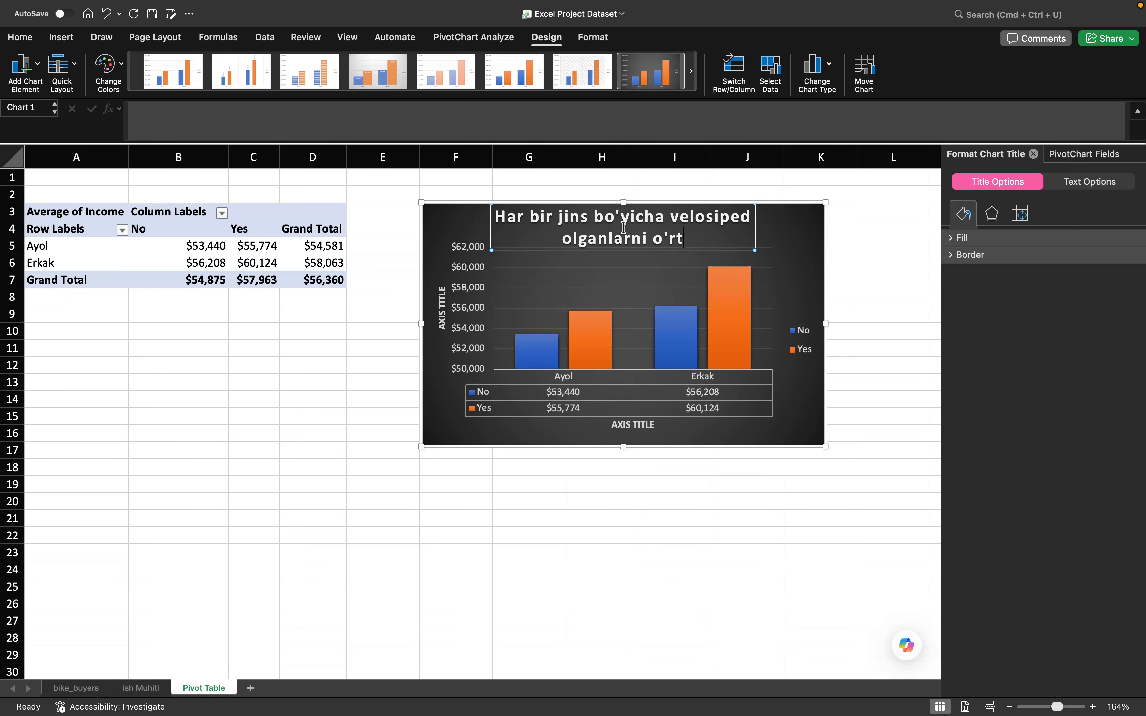
type("acha dar")
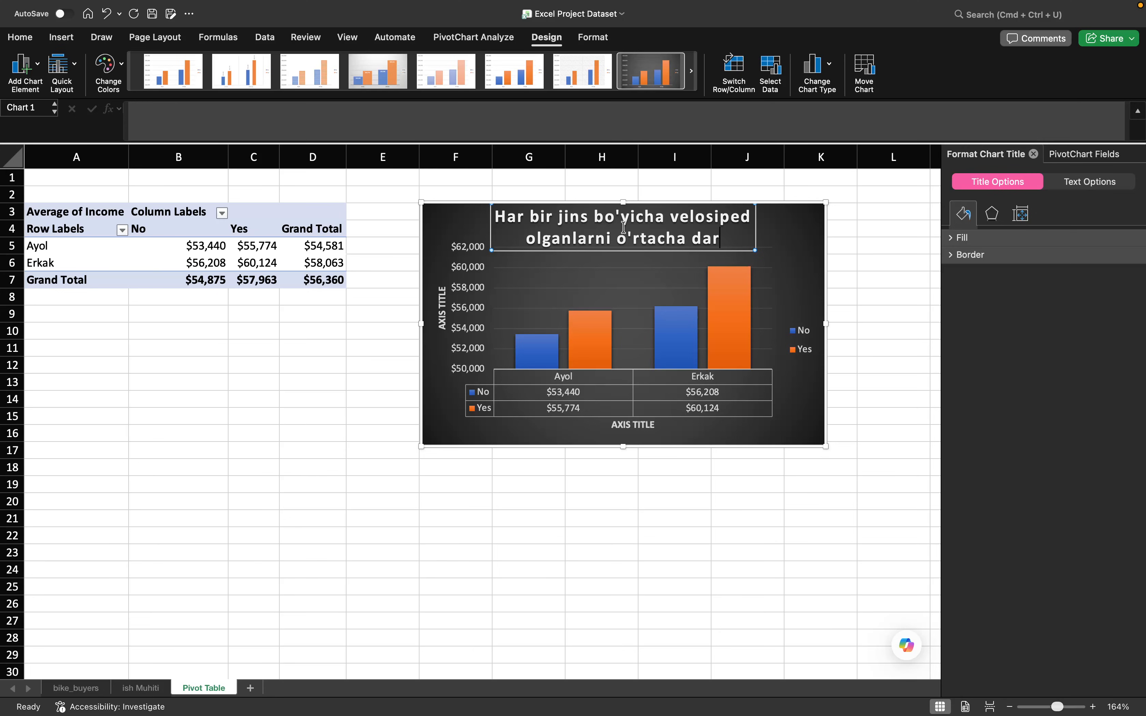
type("omadi")
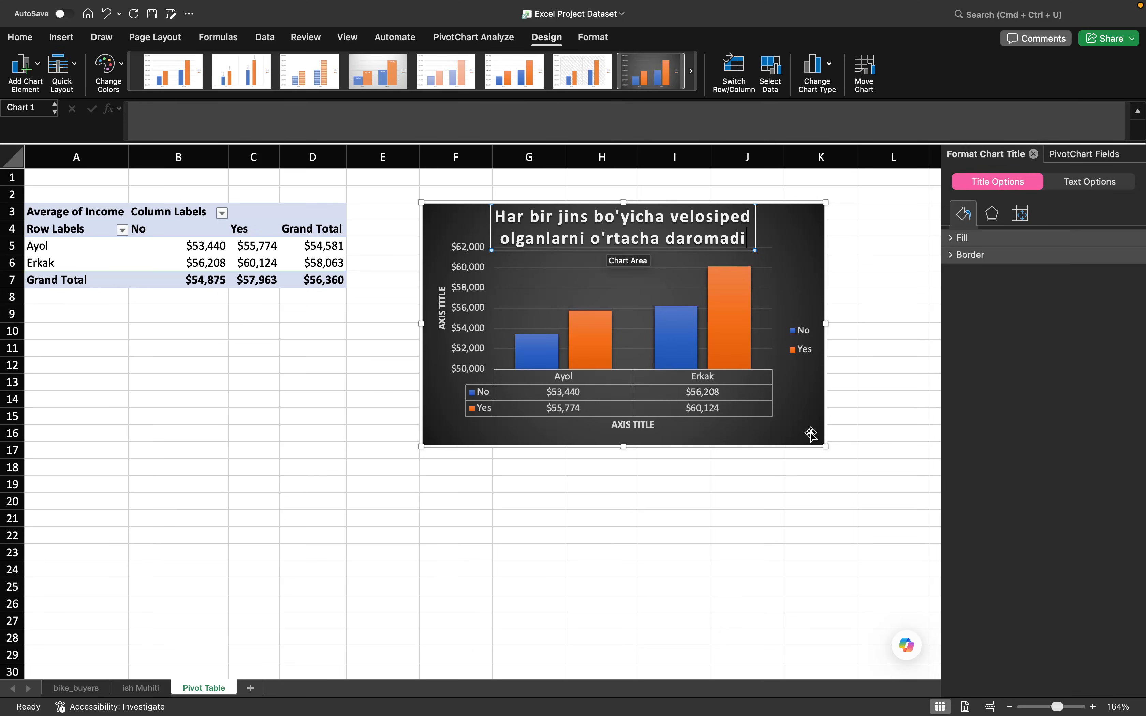
left_click(611, 259)
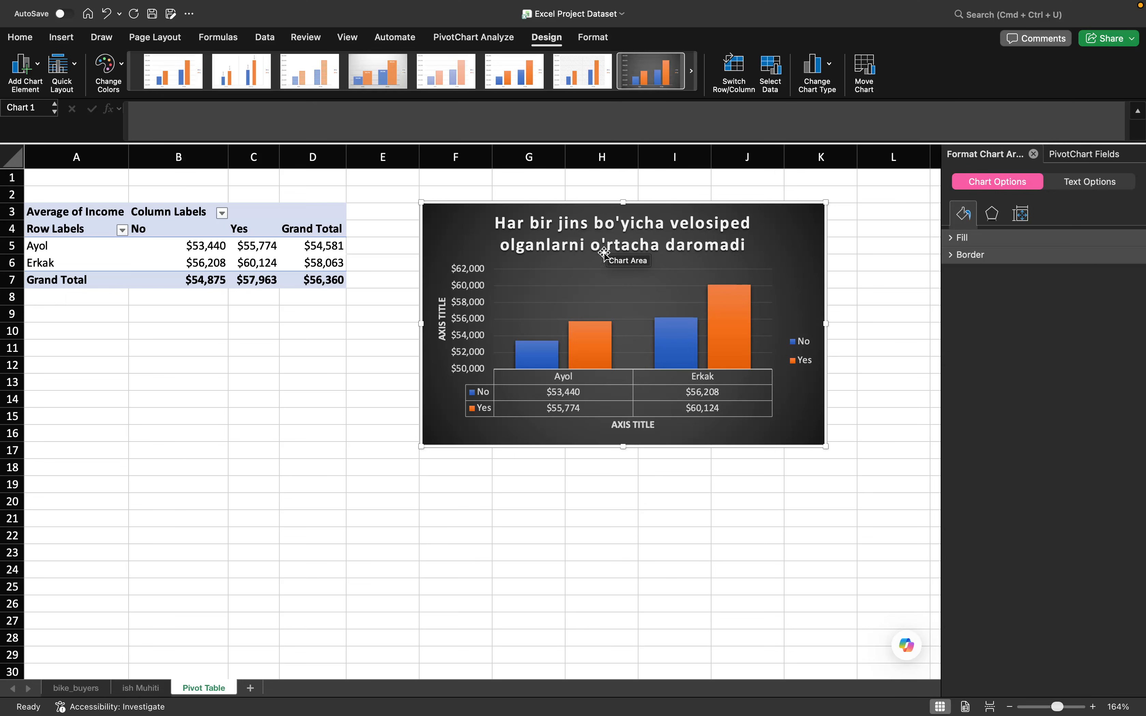
- Replace the chart's vertical axis title placeholder with "O'rtacha daromad"
left_click(440, 334)
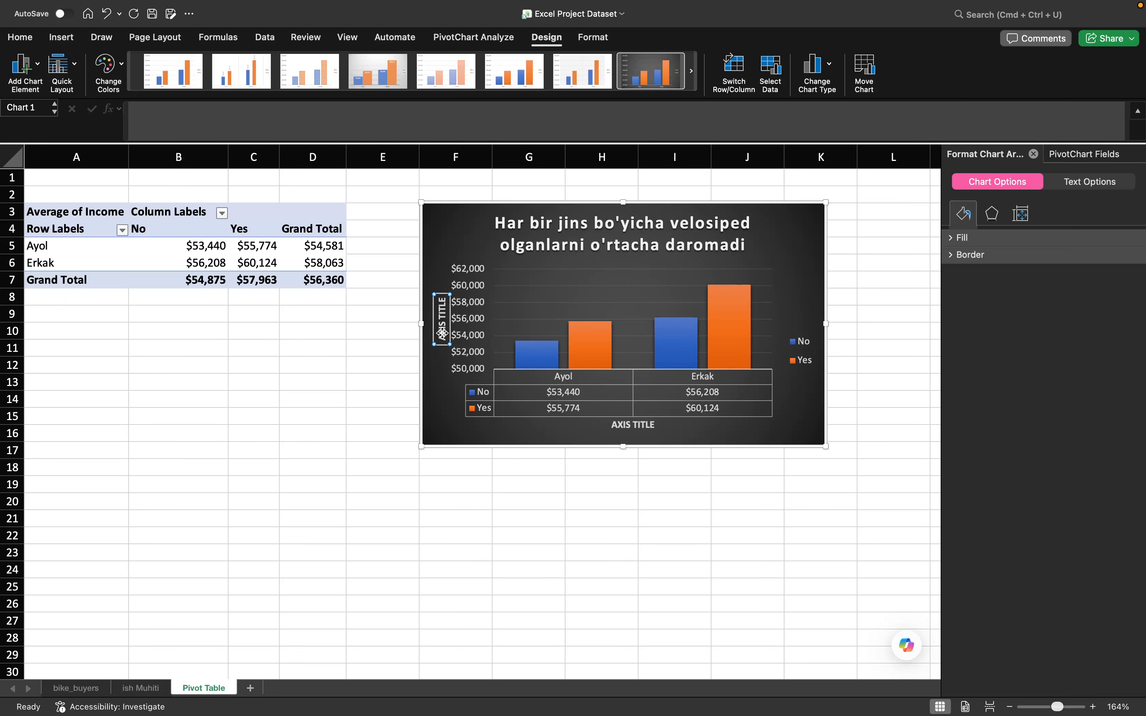
double_click(443, 327)
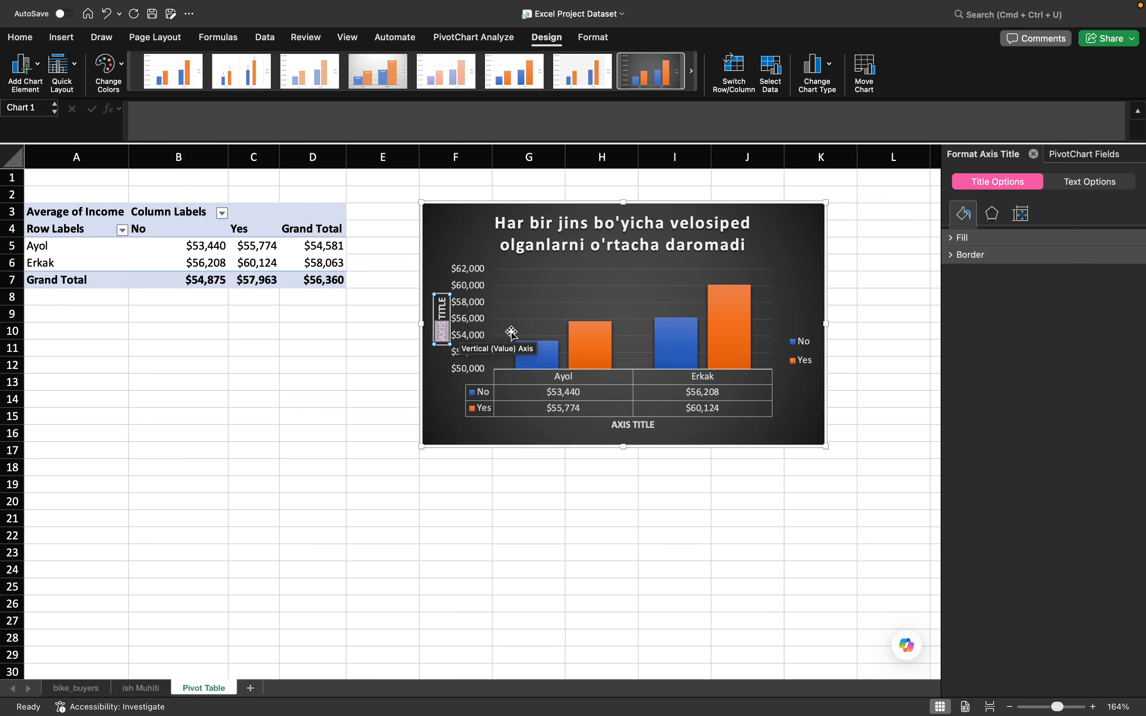
key("super+a")
type("O'rtac")
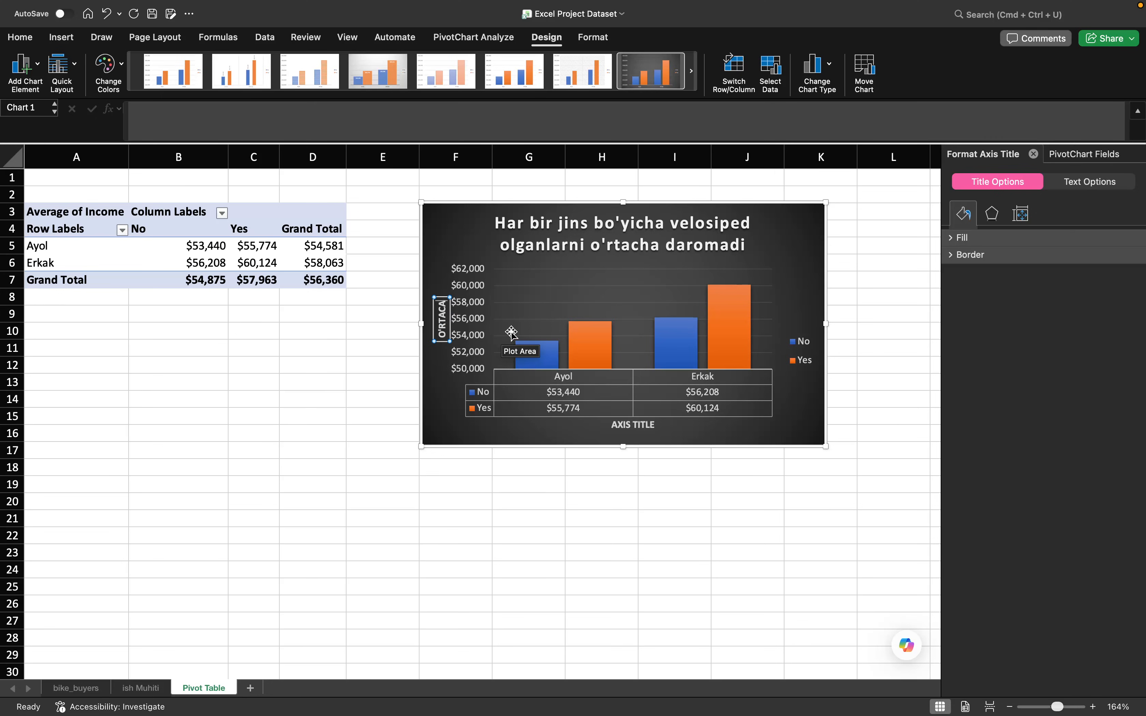
type("ha daroma")
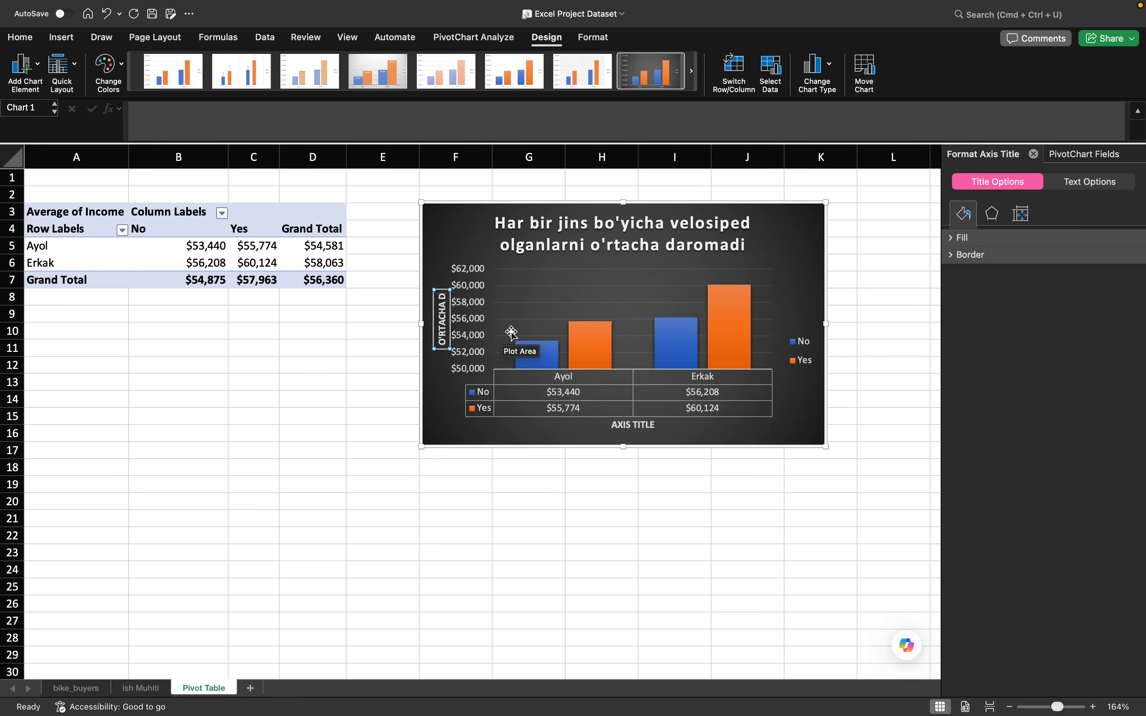
type("d")
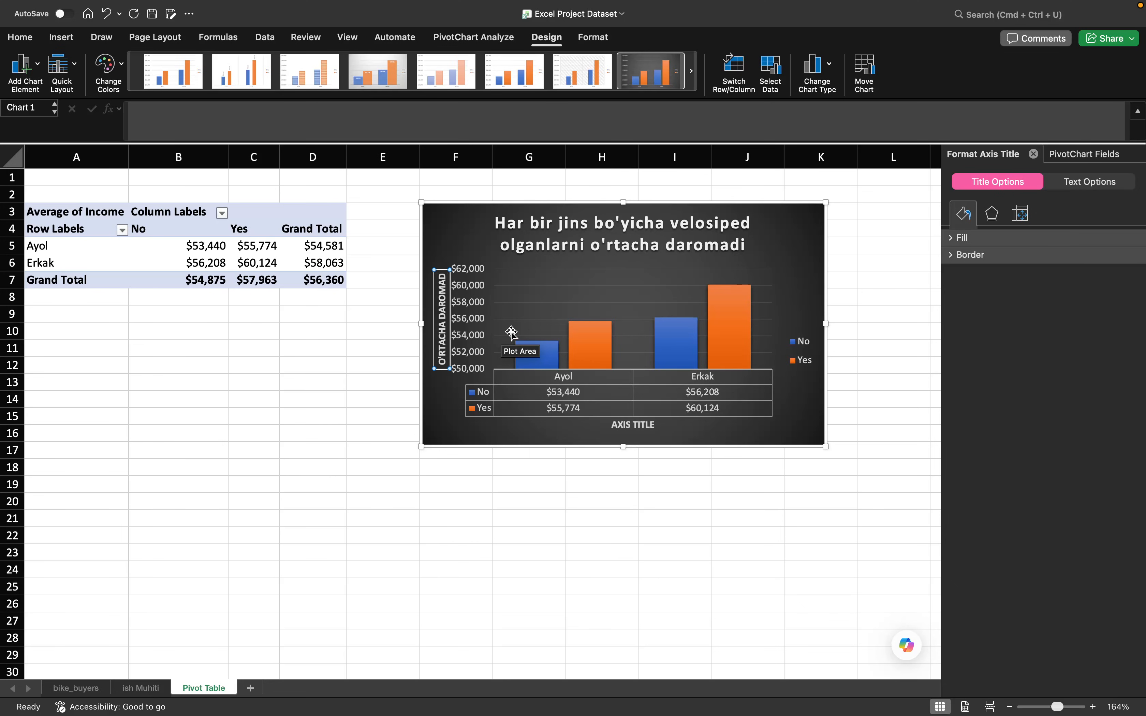
- Replace the chart's horizontal axis title placeholder with "JINS"
left_click(629, 425)
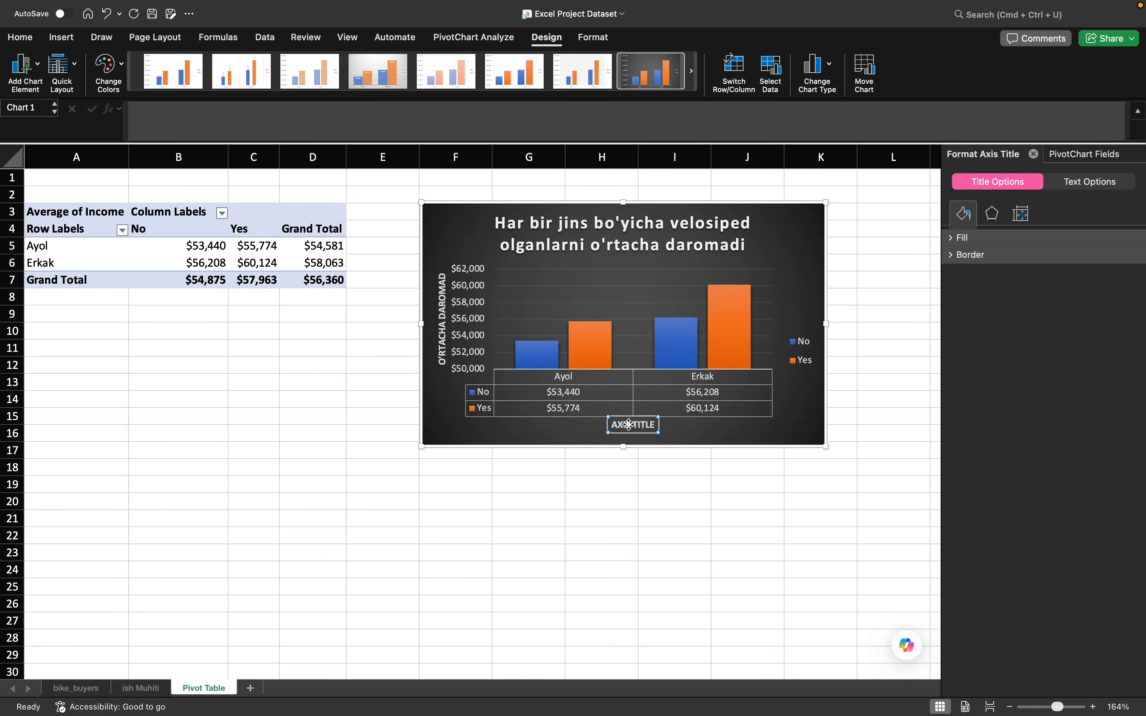
key("Escape")
key("Escape")
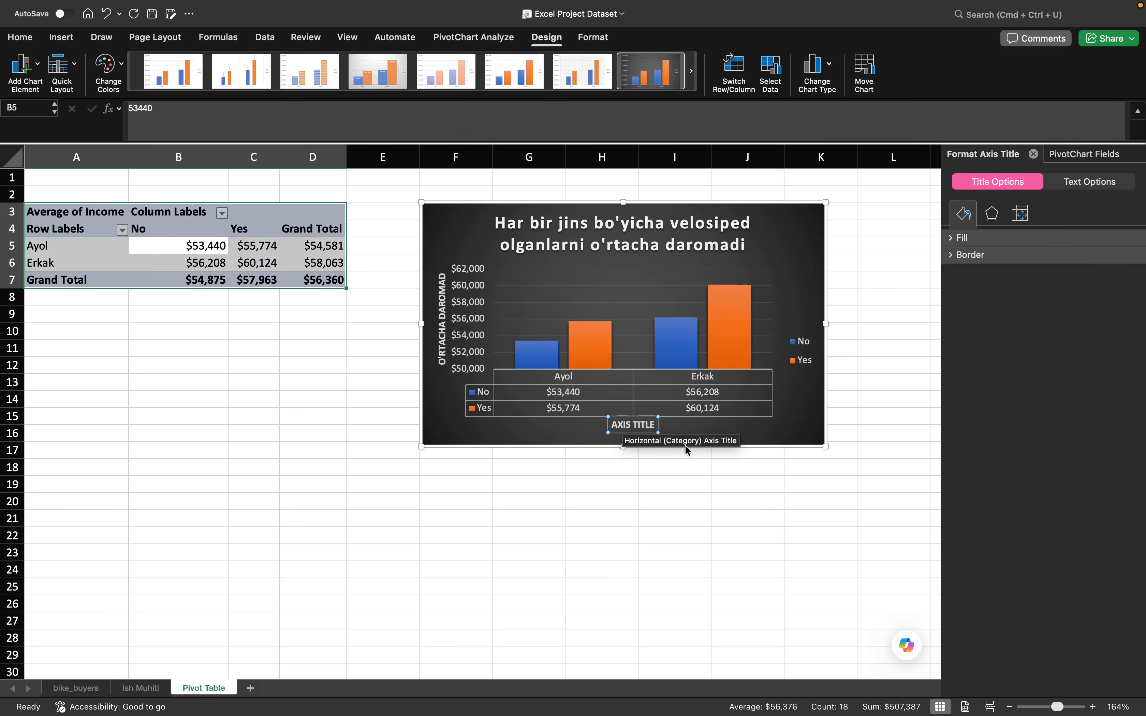
left_click(647, 429)
double_click(646, 425)
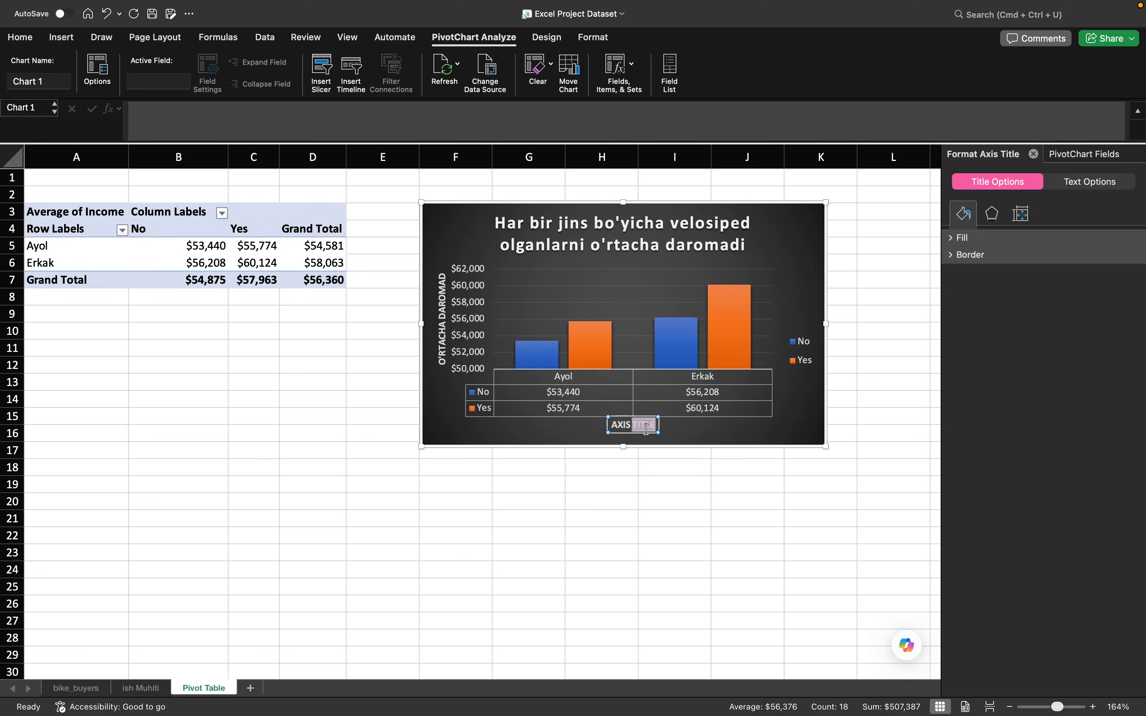
type("JINS")
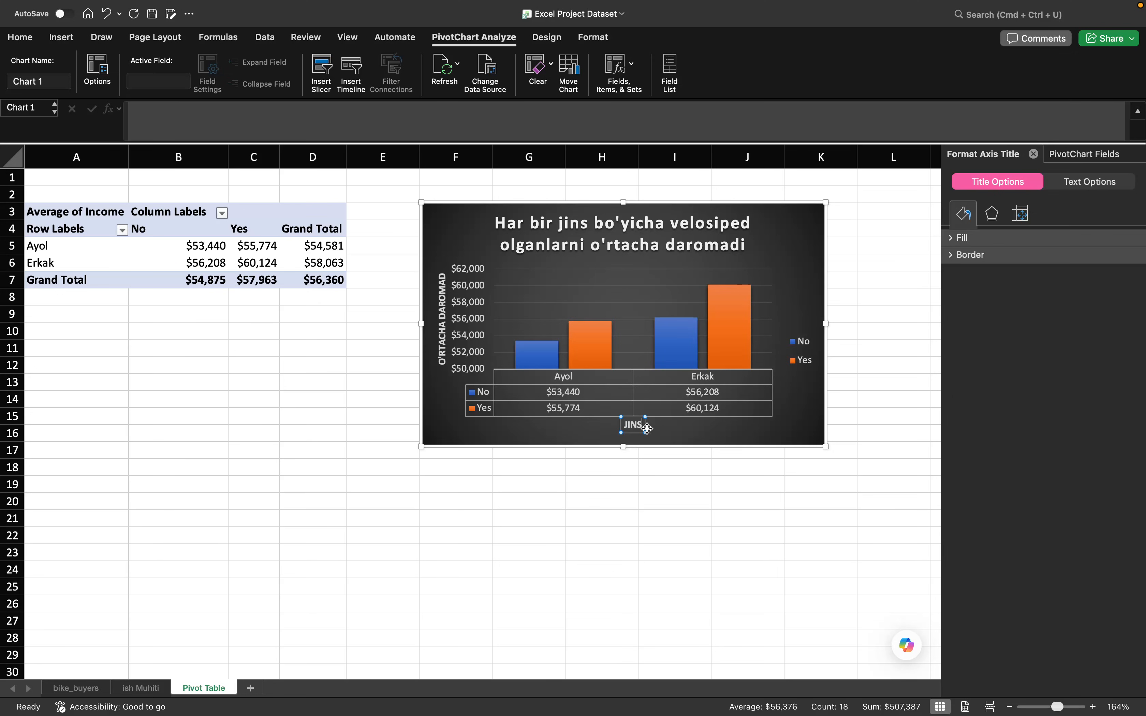
left_click(715, 440)
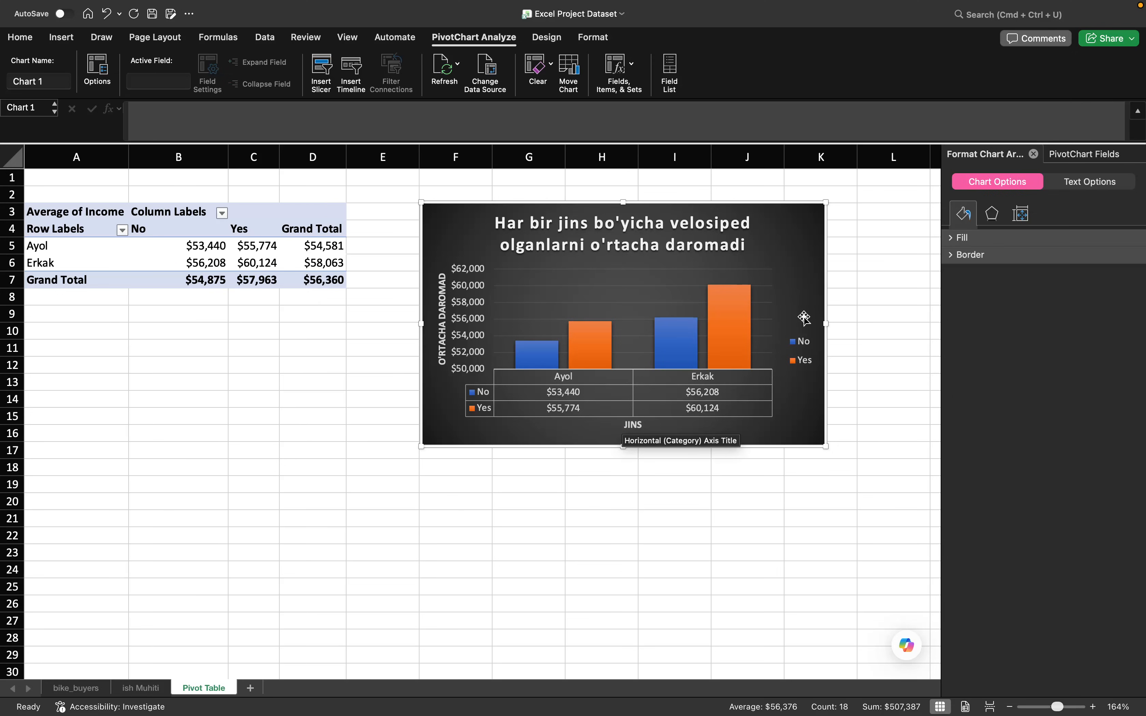
- Shrink the chart in height and width so it spans about columns F to J and rows 3 to 14
left_click_drag(828, 446, 812, 402)
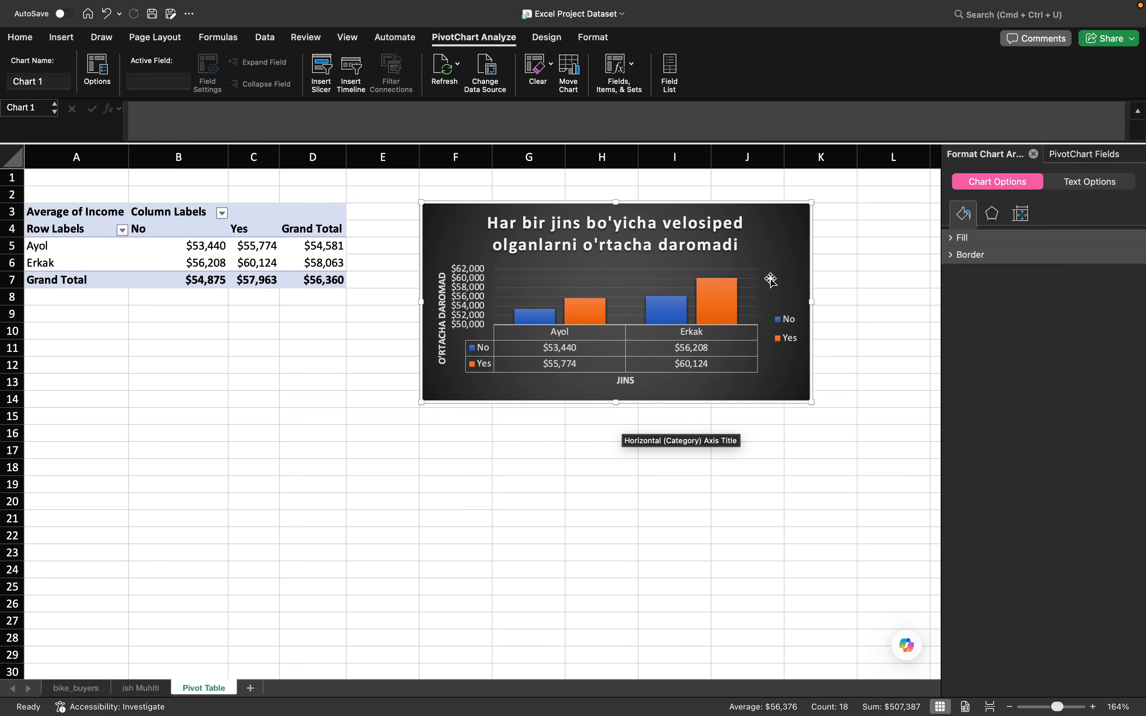
left_click_drag(812, 301, 782, 298)
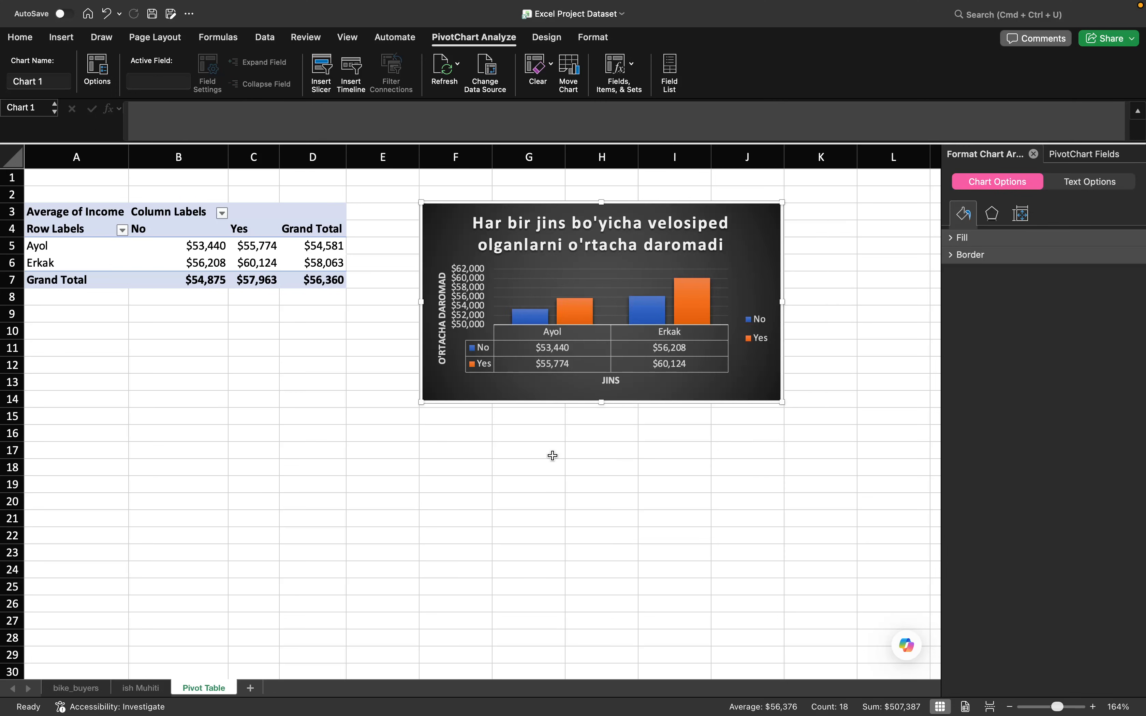
left_click(454, 472)
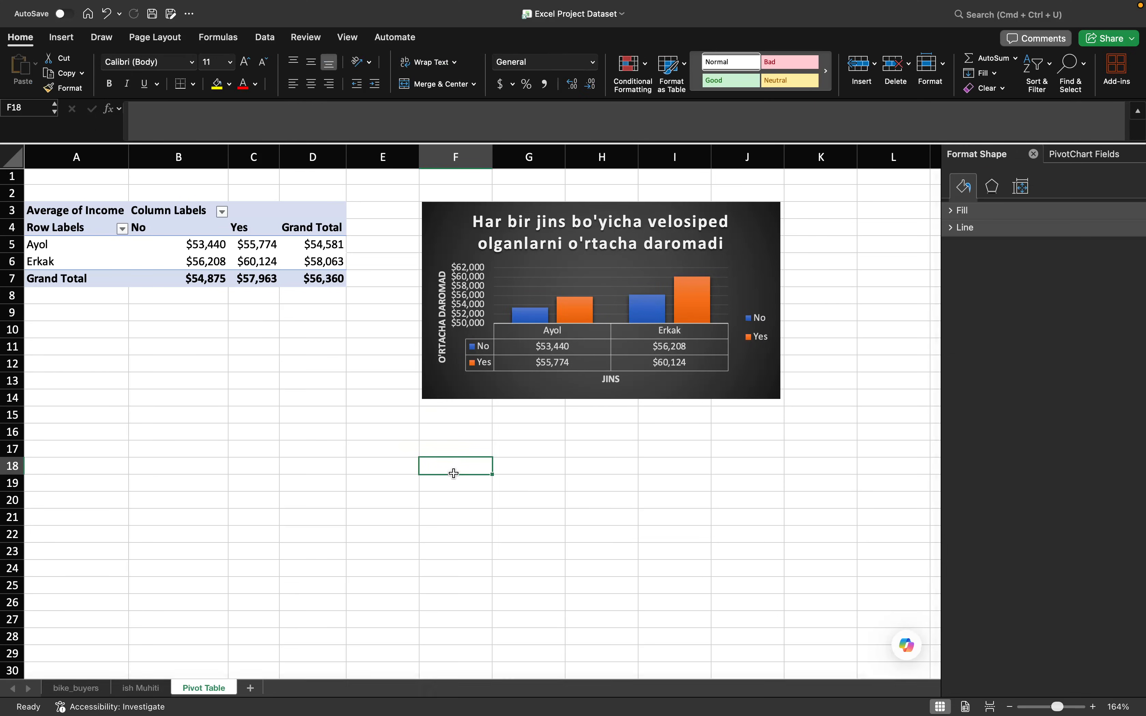
- Insert a second PivotTable at cell A18 of the Pivot Table sheet, using the source range 'ish Muhiti'!$A$1:$N$1001
scroll(453, 473, "down", 4)
left_click(66, 391)
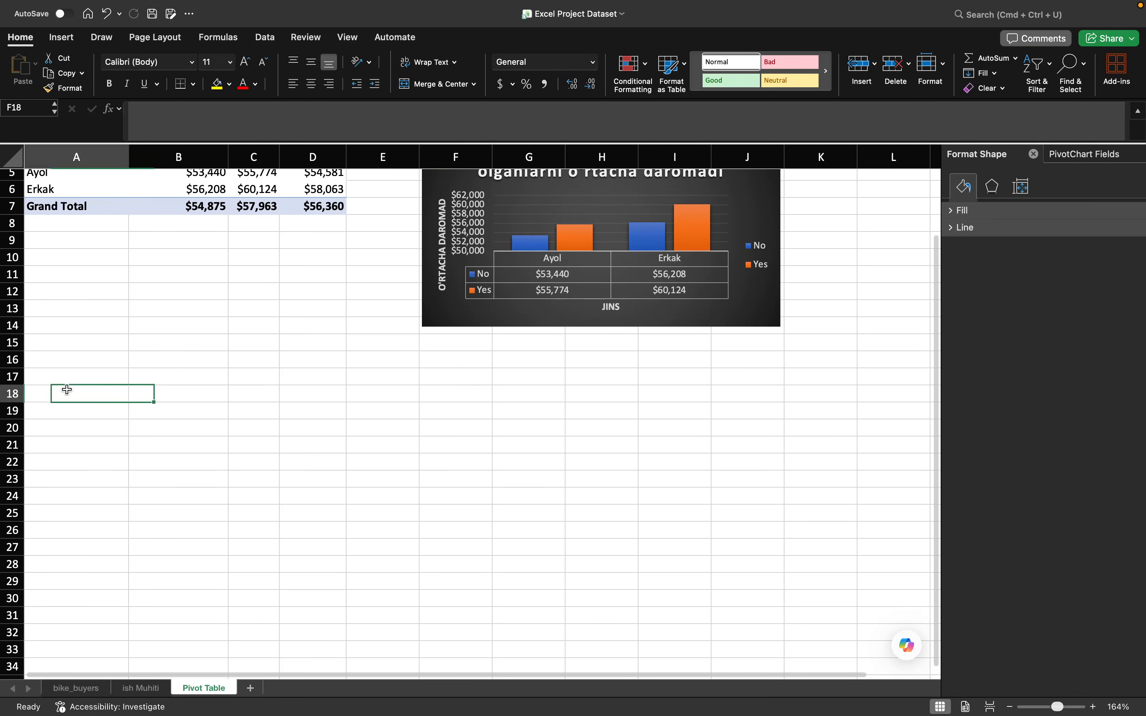
scroll(67, 390, "down", 2)
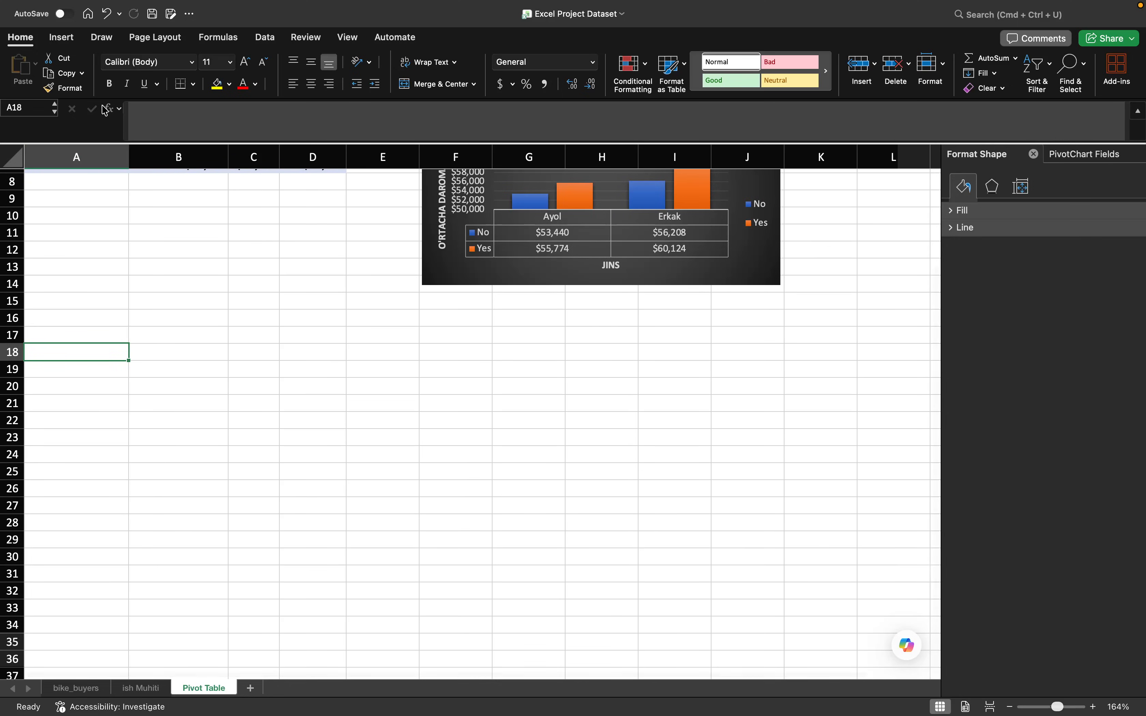
left_click(66, 39)
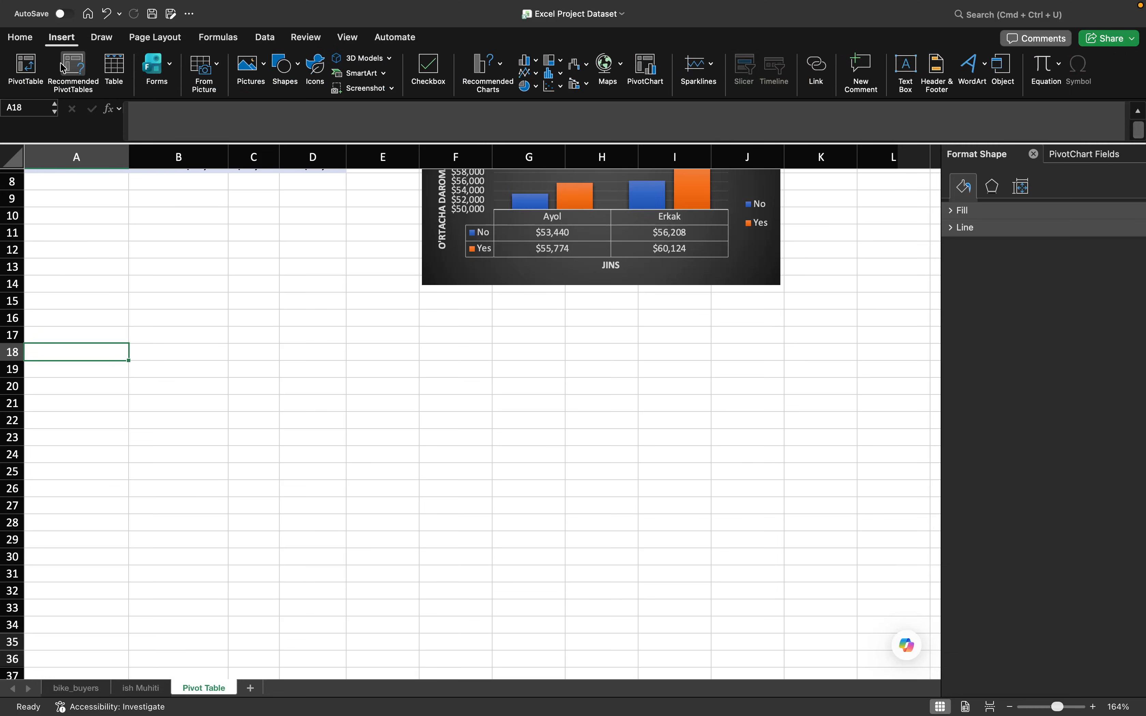
left_click(25, 69)
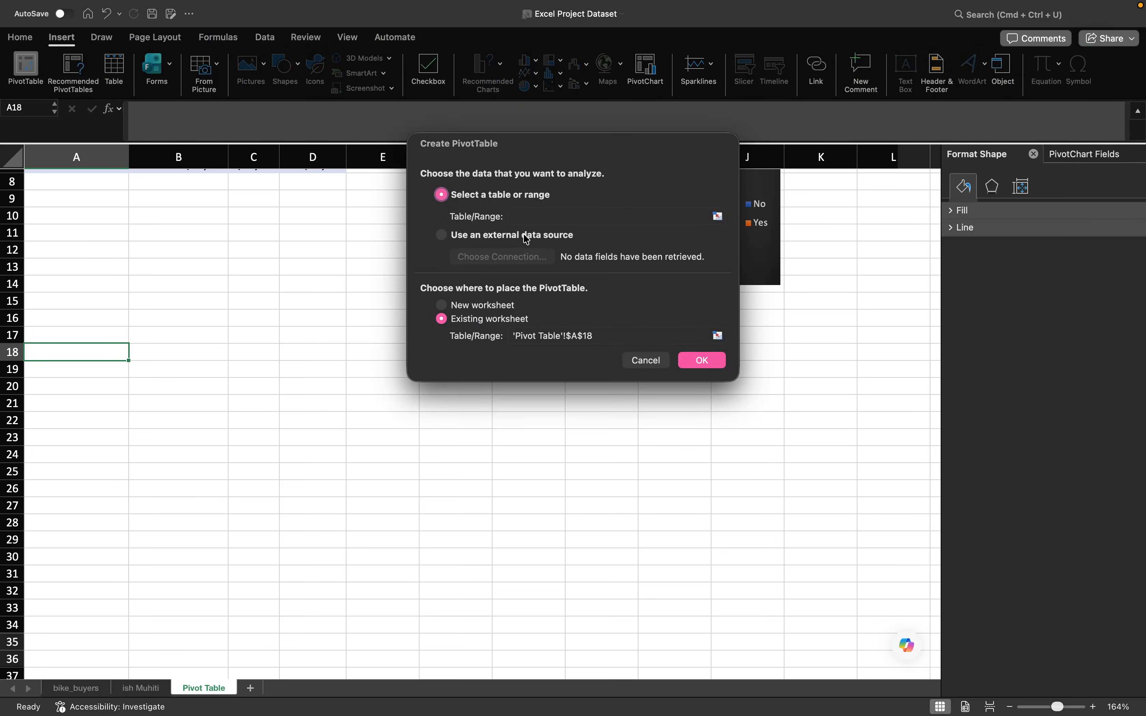
left_click(516, 216)
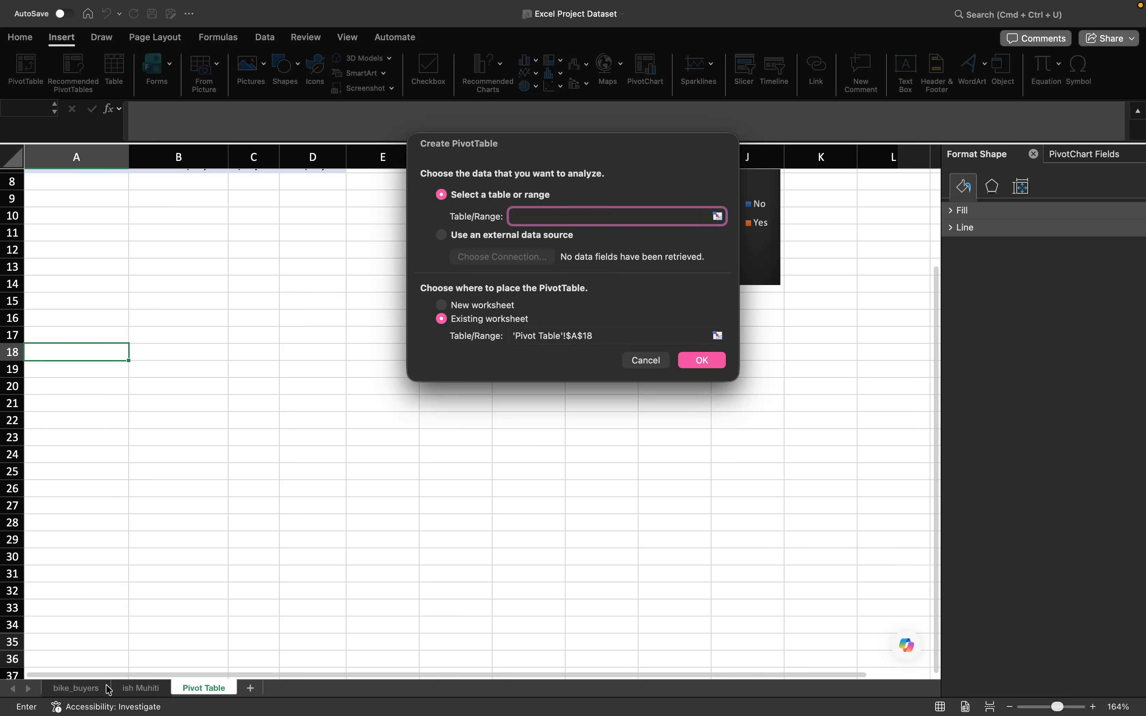
left_click(135, 688)
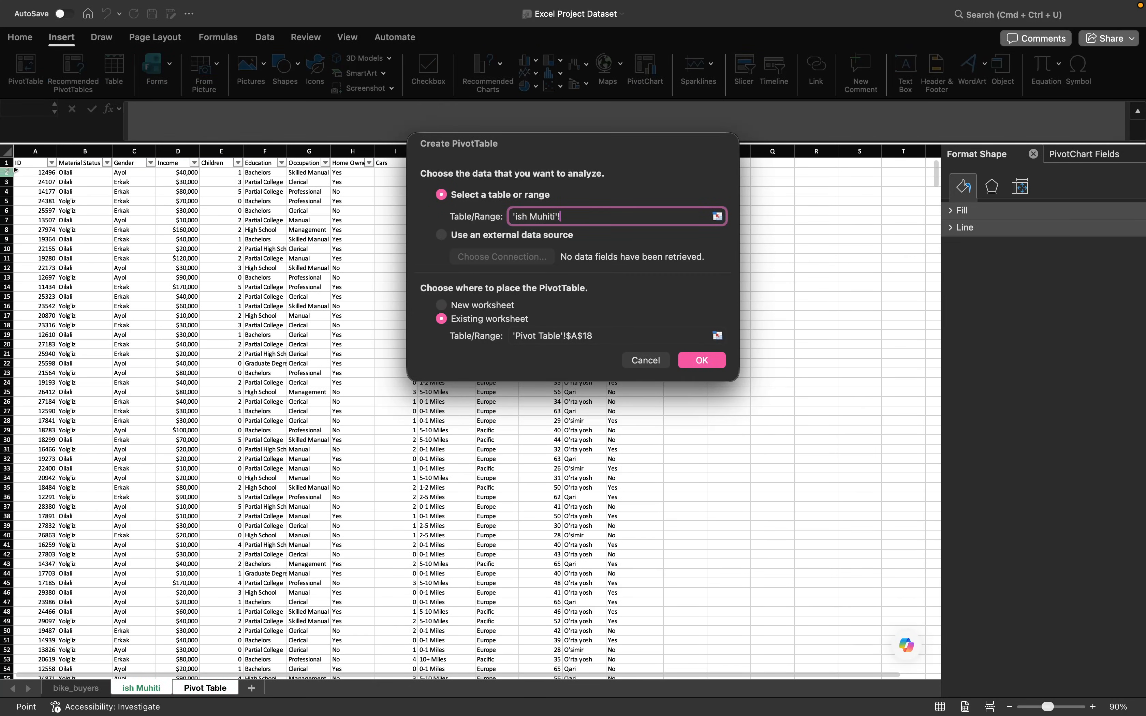
left_click(33, 162)
key("F8")
key("BackSpace")
key("BackSpace")
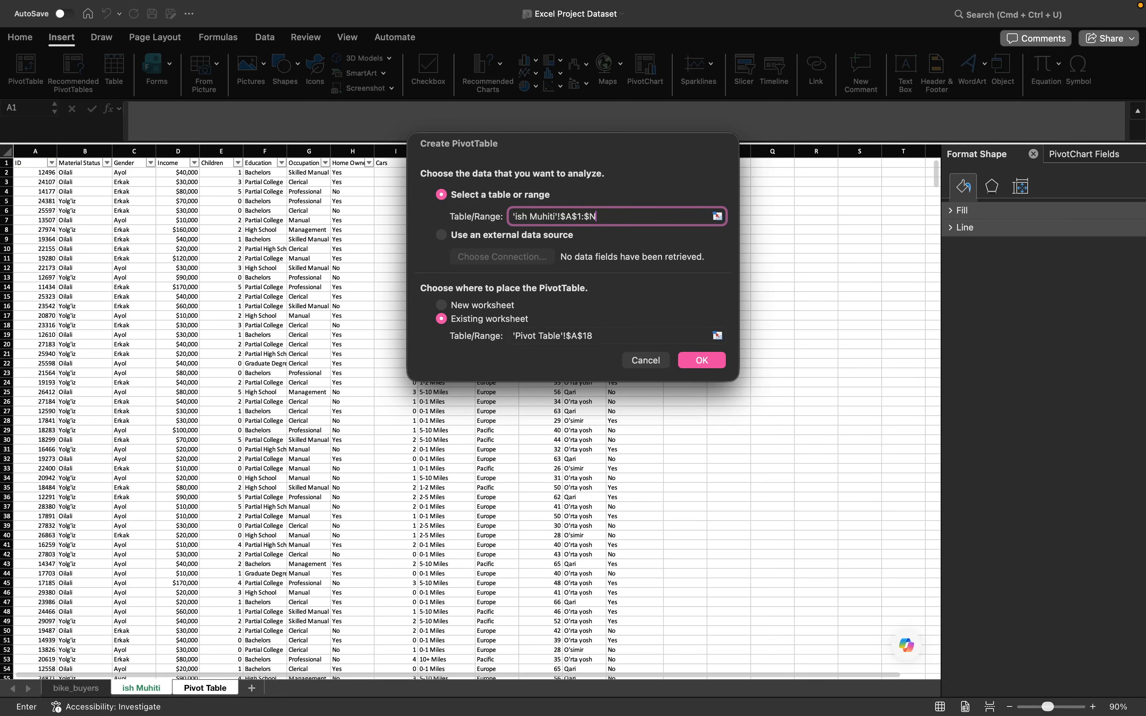
type("$1001")
key("super+a")
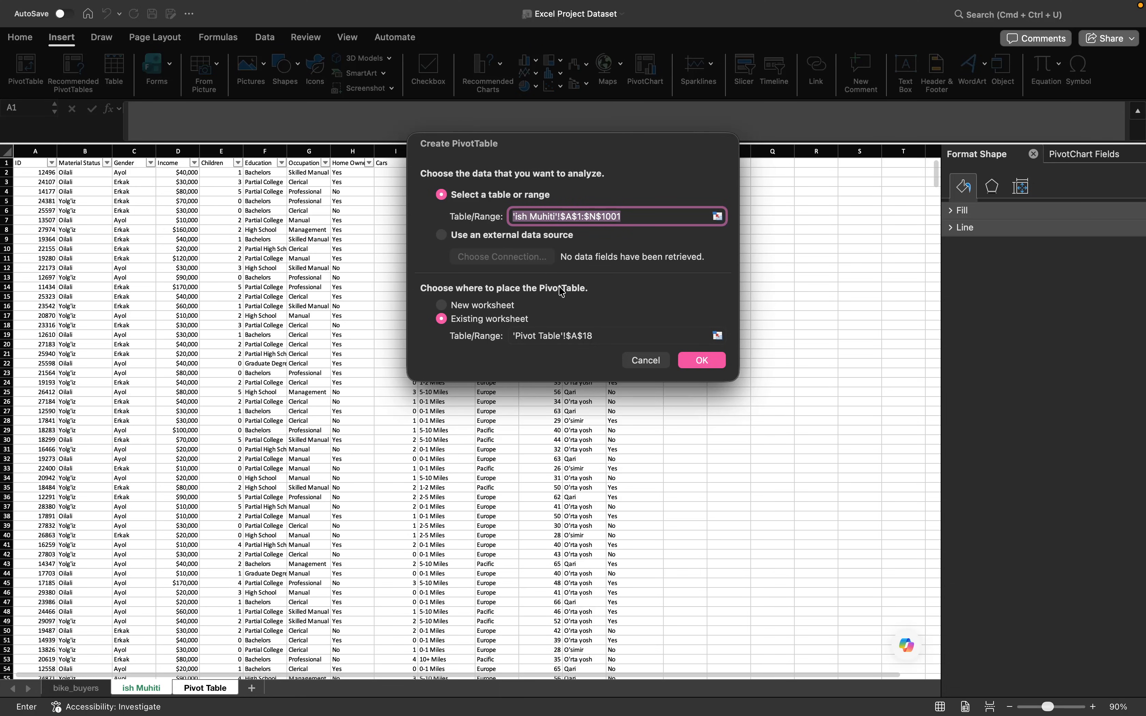
left_click(702, 361)
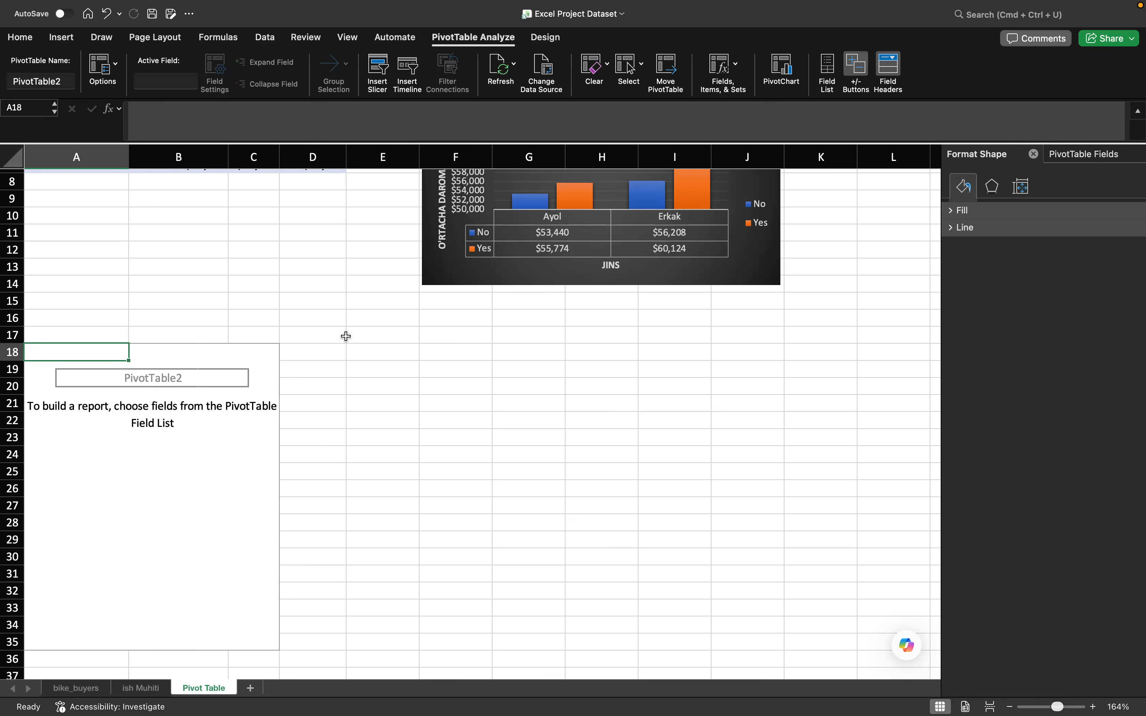
left_click(151, 441)
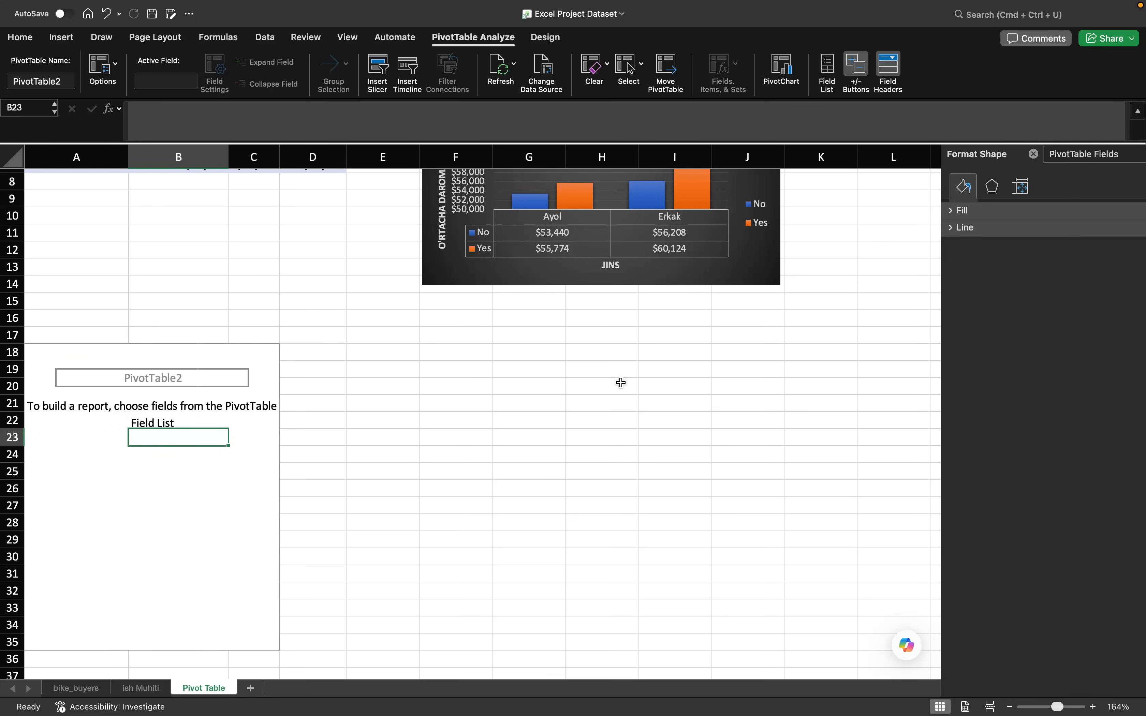
- Build the second PivotTable with Commute Distance as rows, Purchased Bike as columns and the count of Purchased Bike as values
left_click(1087, 156)
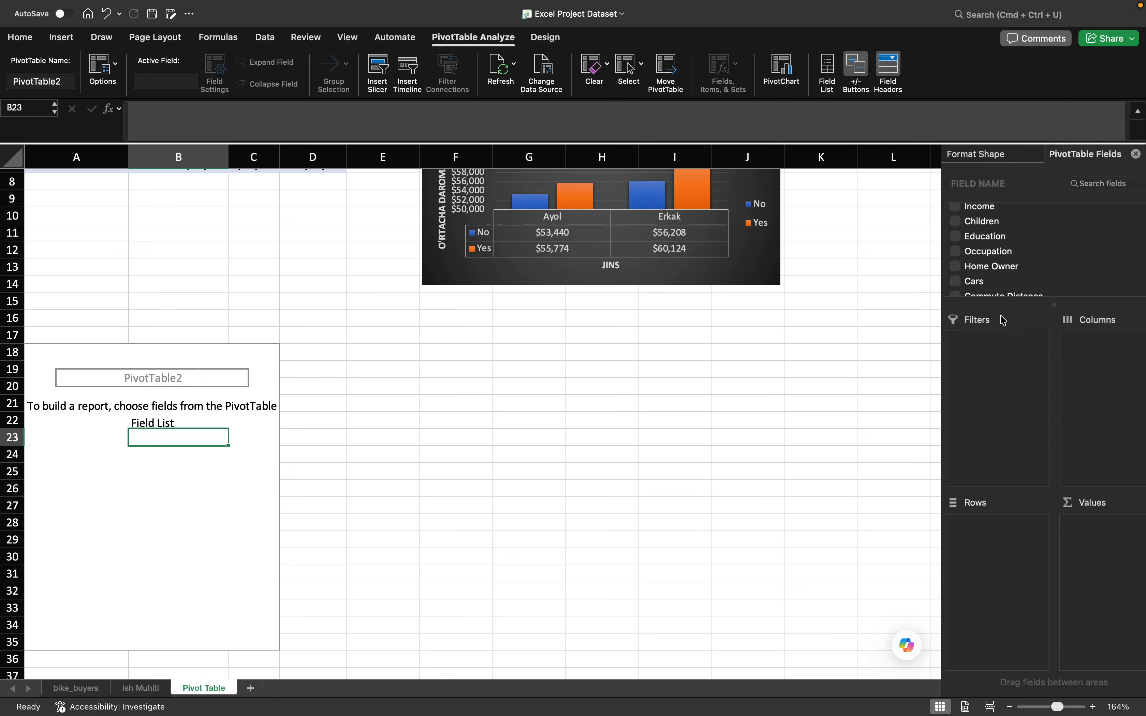
scroll(1003, 279, "down", 3)
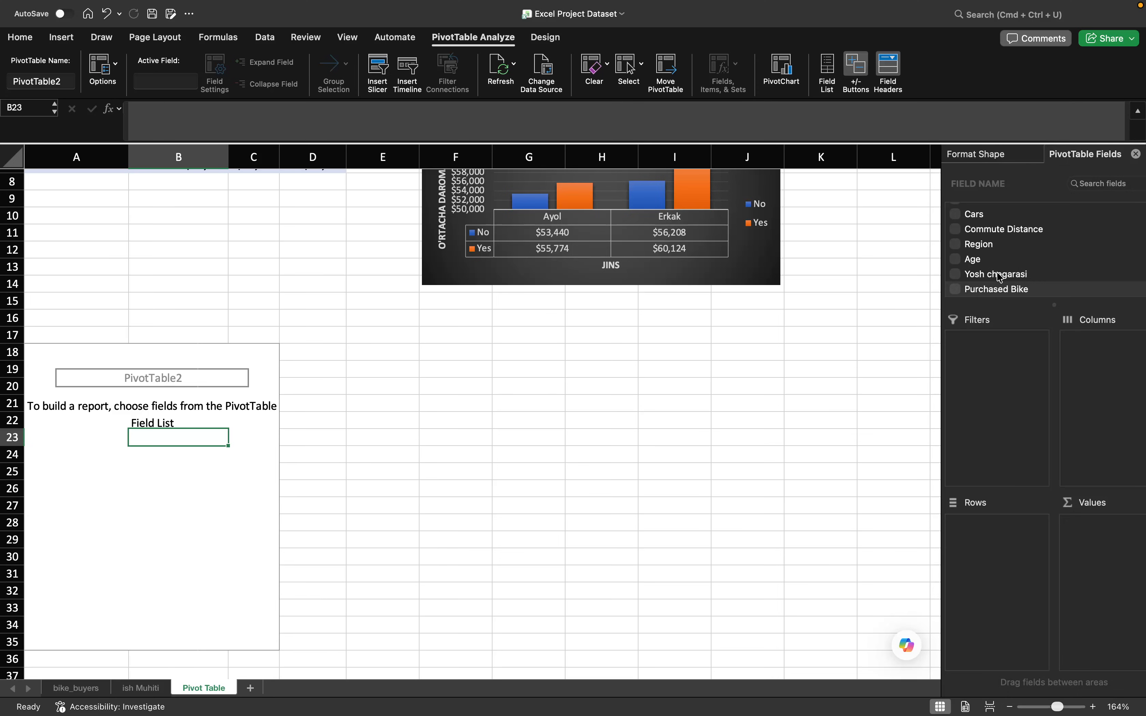
left_click_drag(1019, 299, 1122, 545)
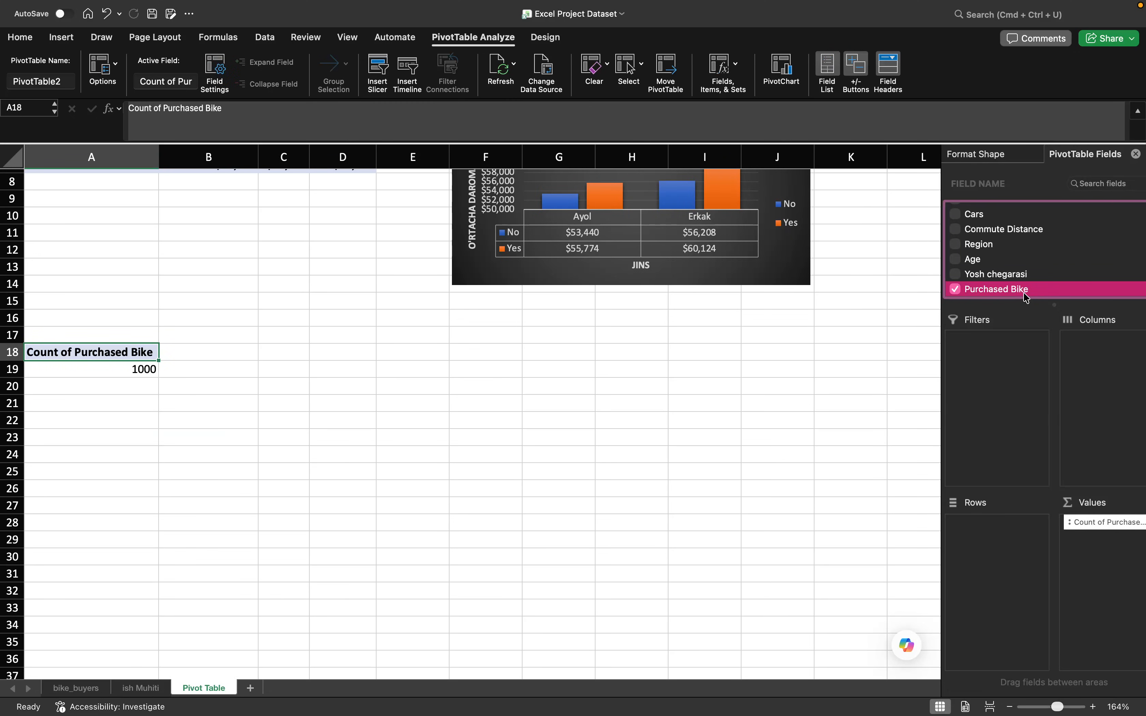
left_click_drag(1007, 293, 1095, 405)
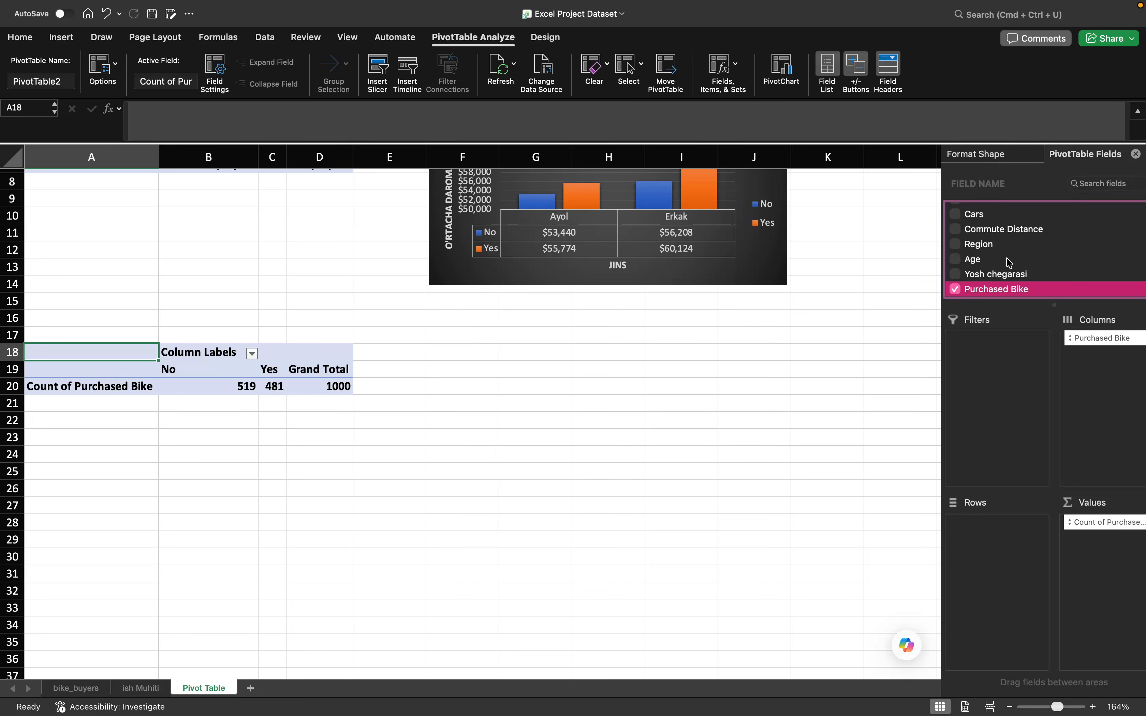
scroll(1003, 249, "up", 1)
scroll(999, 262, "up", 1)
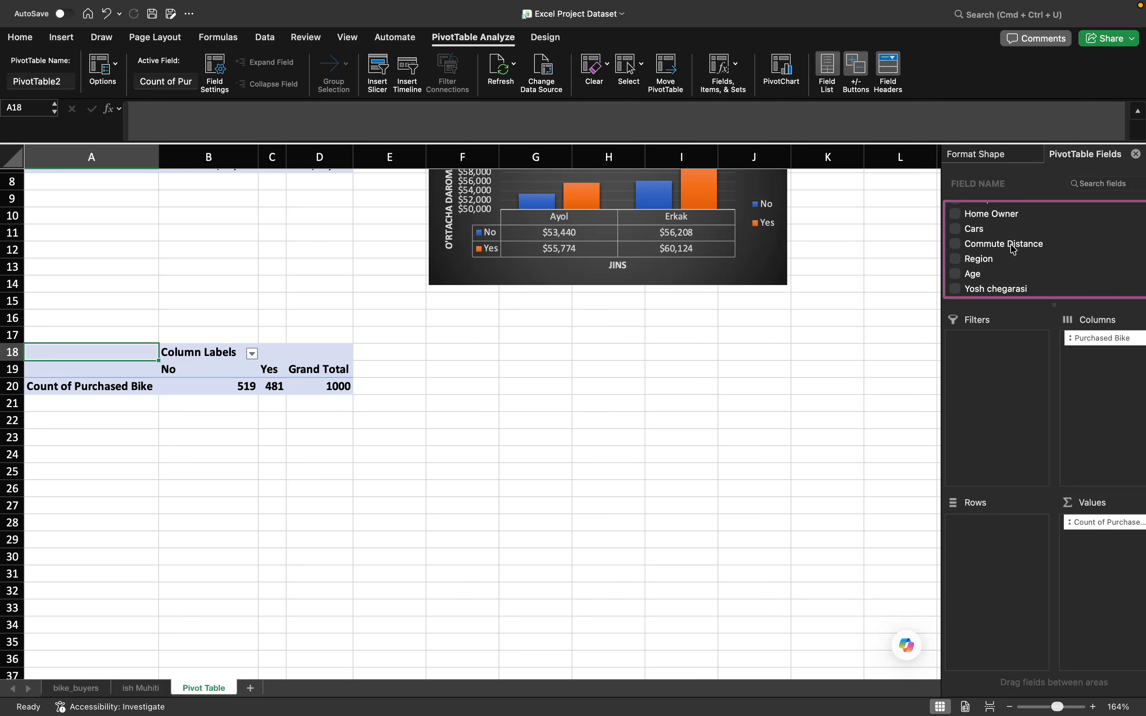
left_click_drag(1017, 248, 1000, 528)
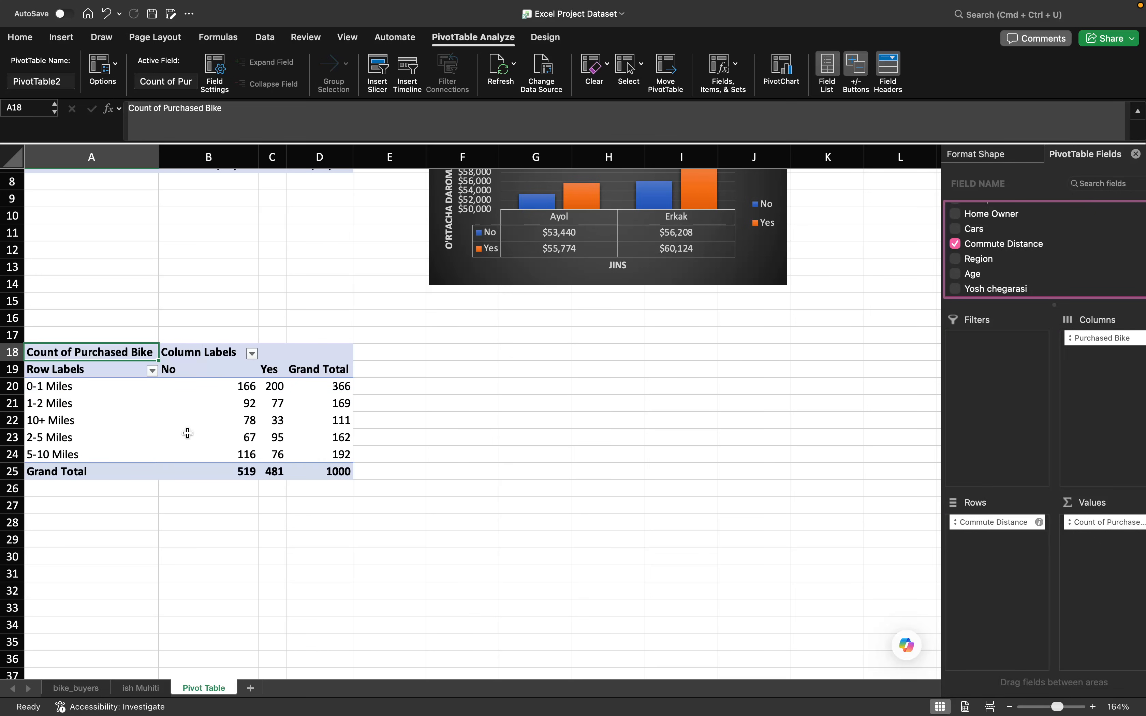
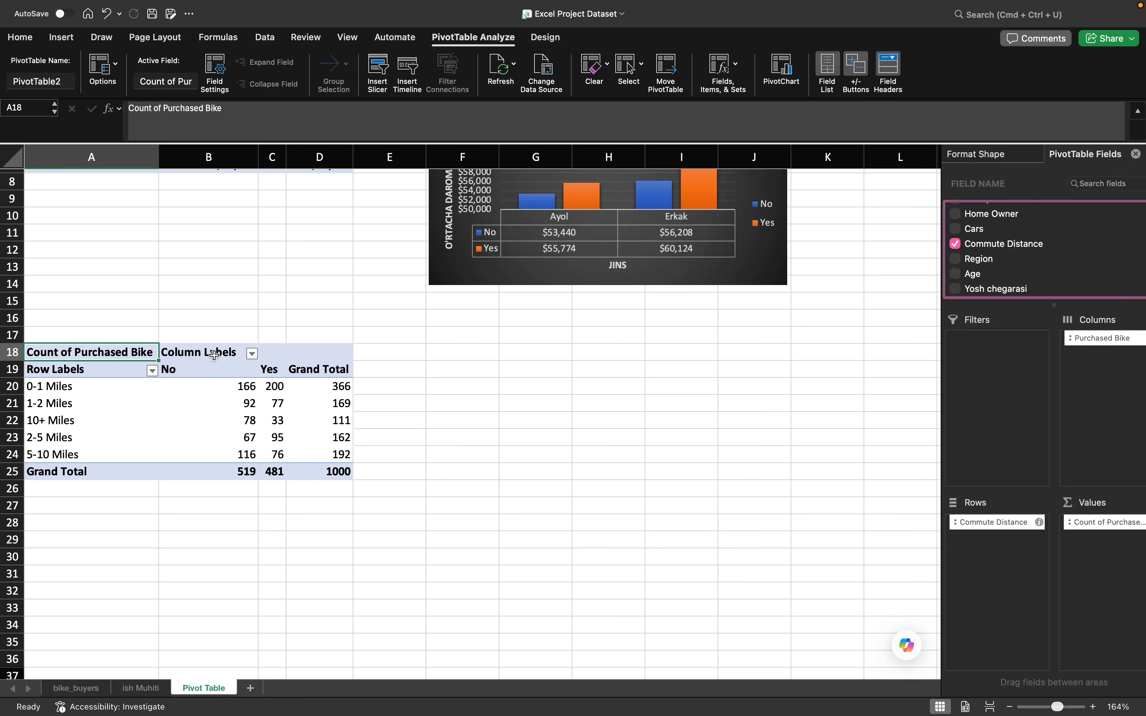
- Insert a 2-D line chart with markers from the commute distance PivotTable and place it beside the table around columns F to J, rows 17 to 31
left_click(250, 406)
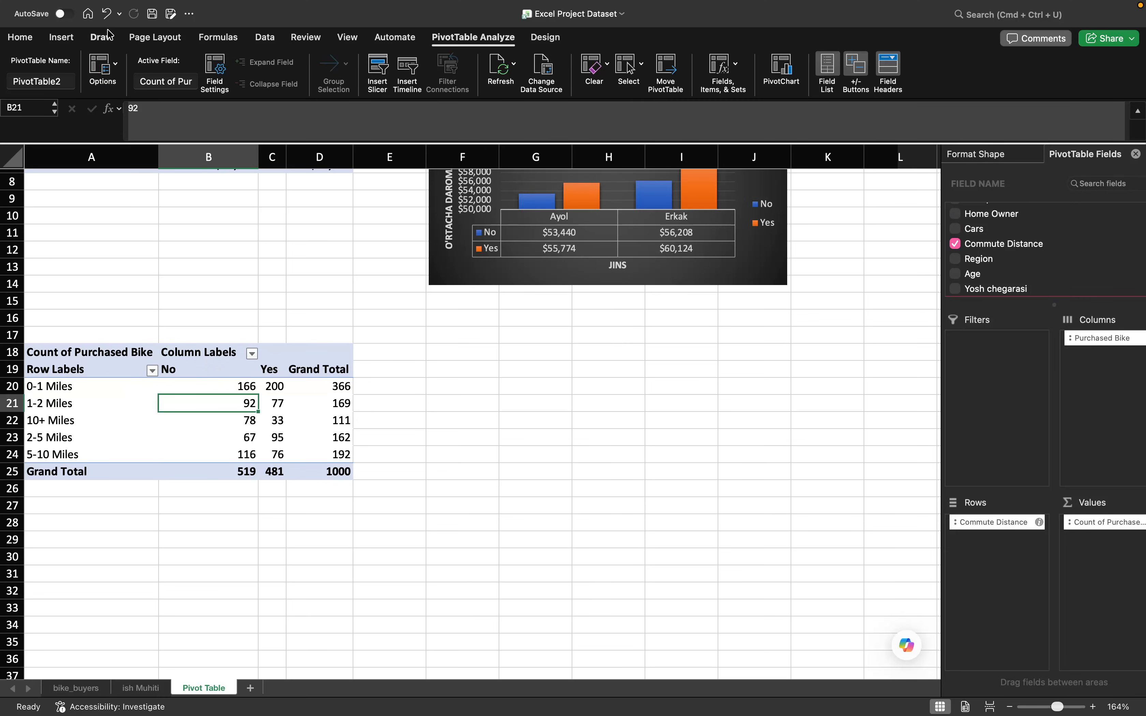
left_click(71, 40)
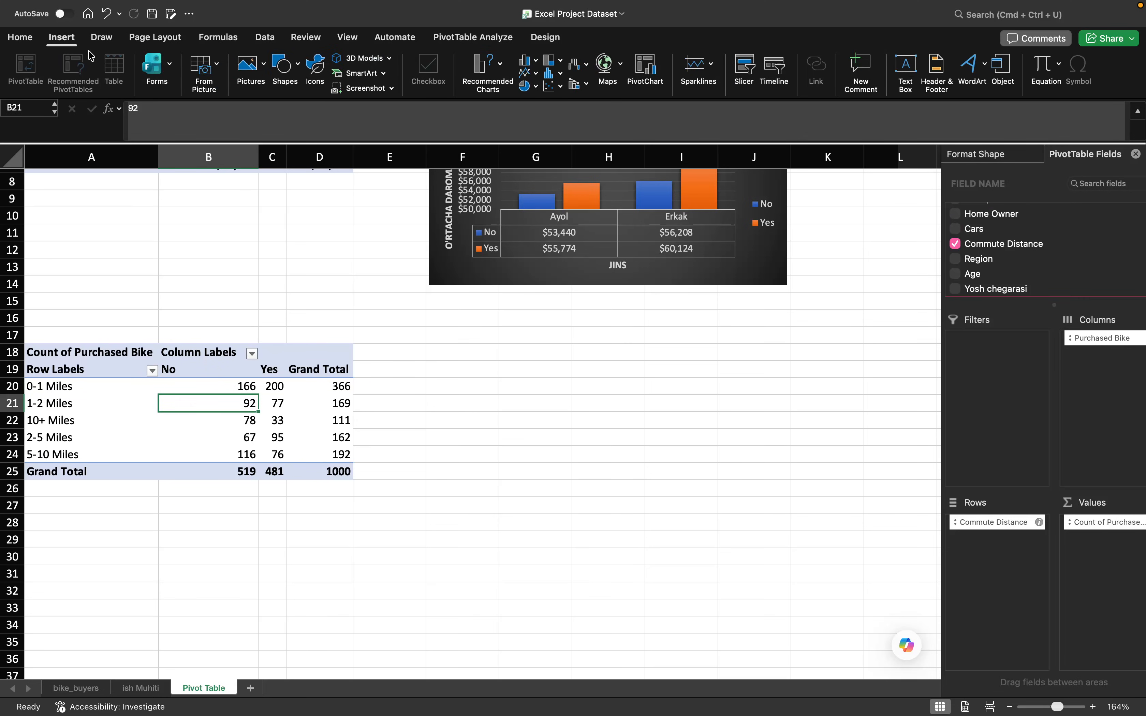
left_click(532, 76)
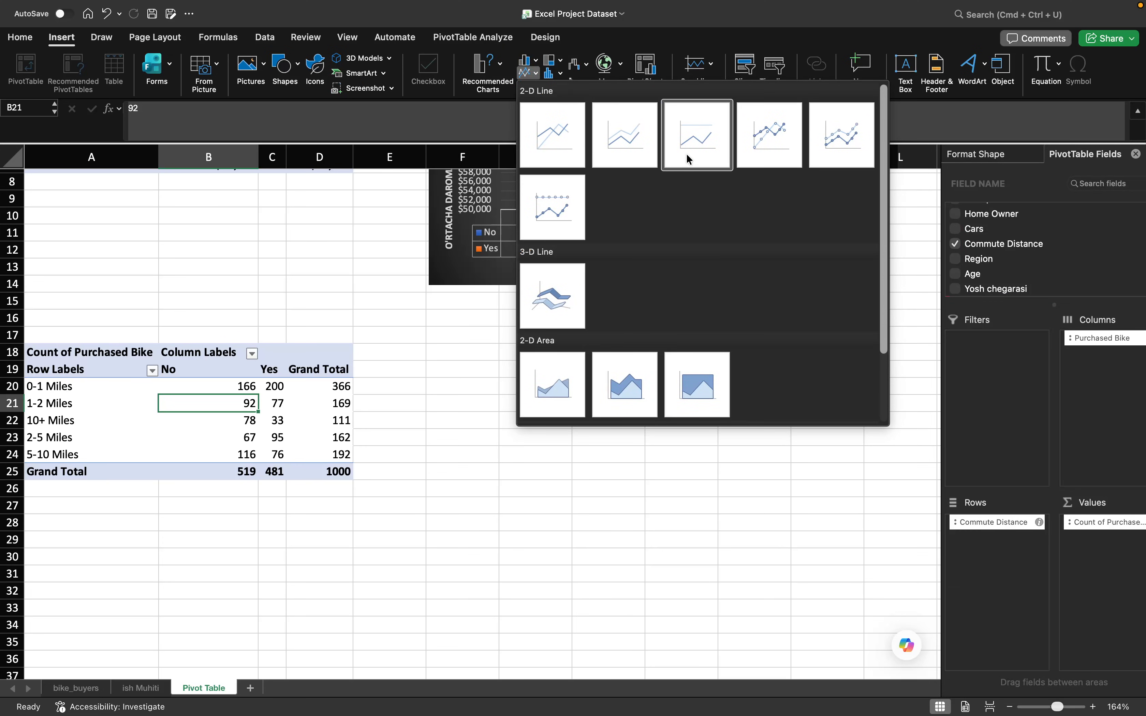
left_click(776, 137)
left_click_drag(626, 311, 759, 357)
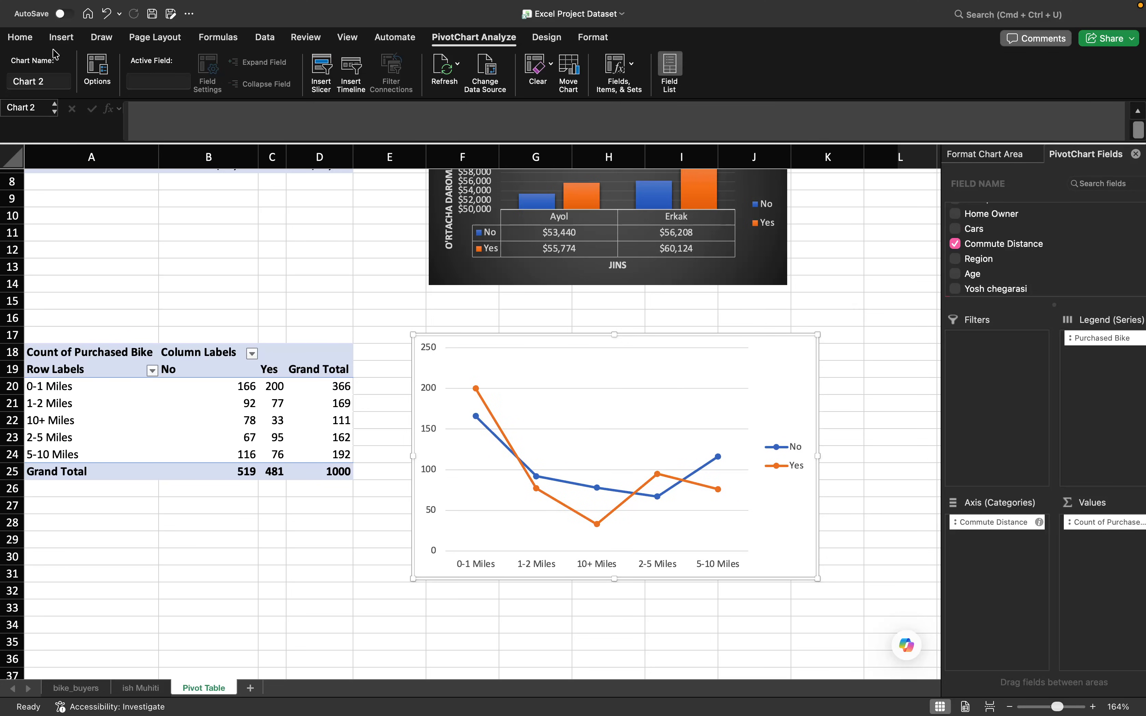
- Add primary vertical and primary horizontal axis titles to the commute distance line chart
left_click(547, 38)
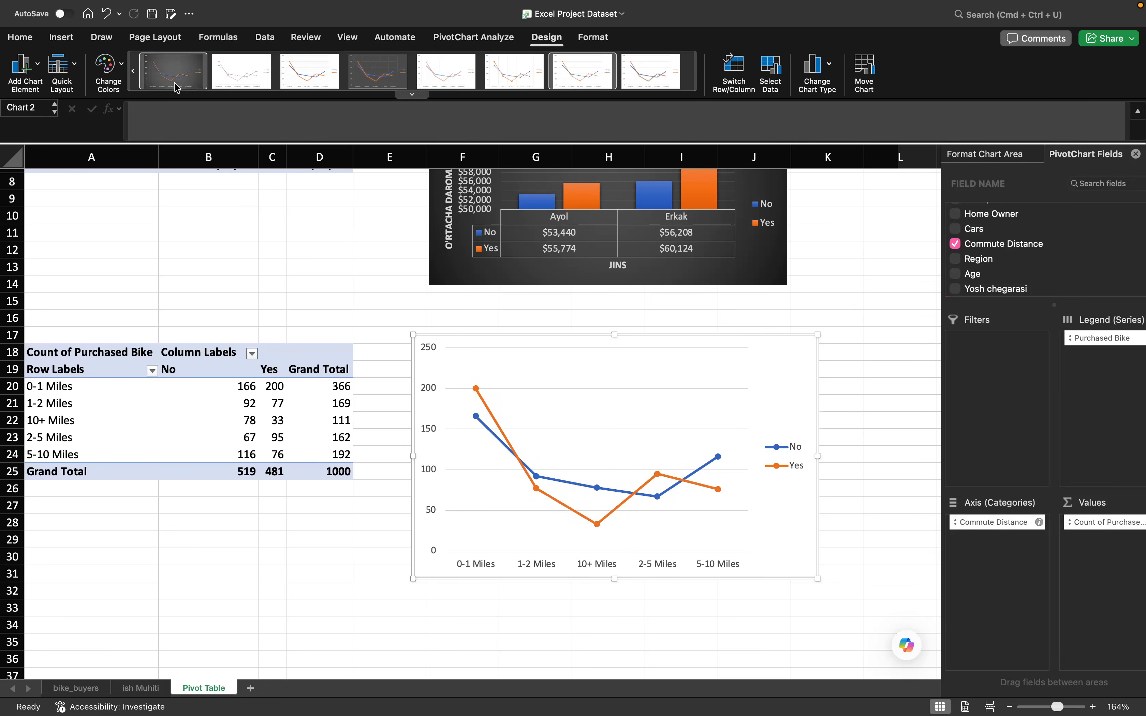
left_click(28, 65)
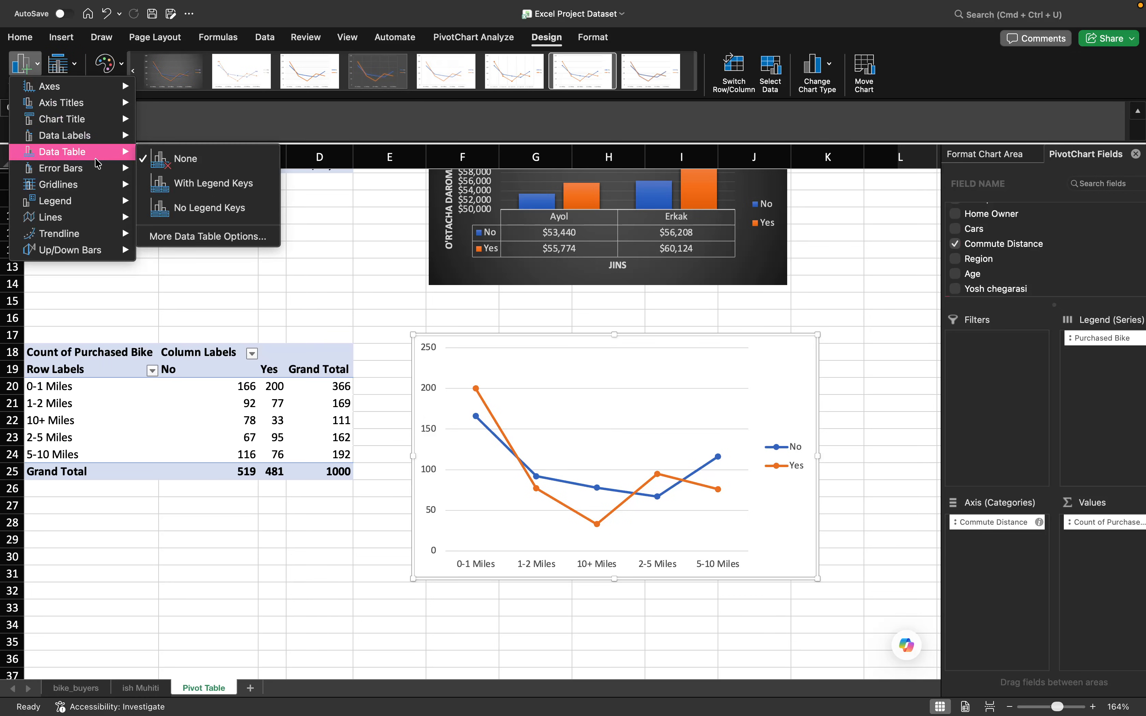
mouse_move(90, 113)
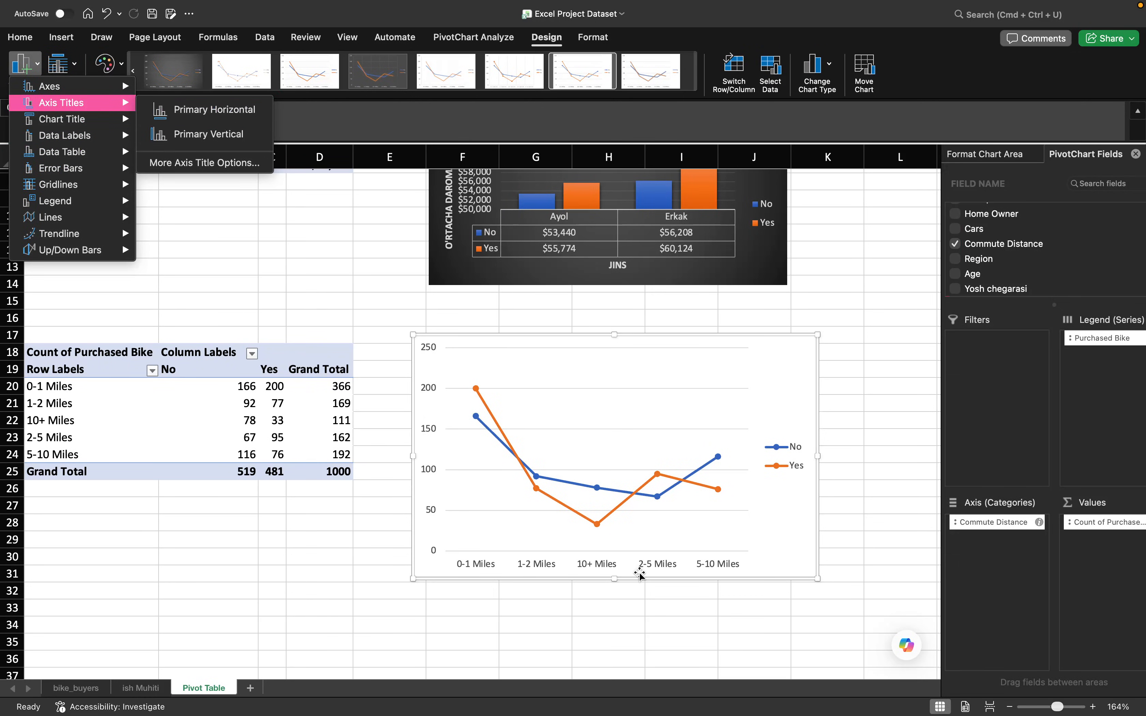
left_click(208, 135)
left_click(24, 69)
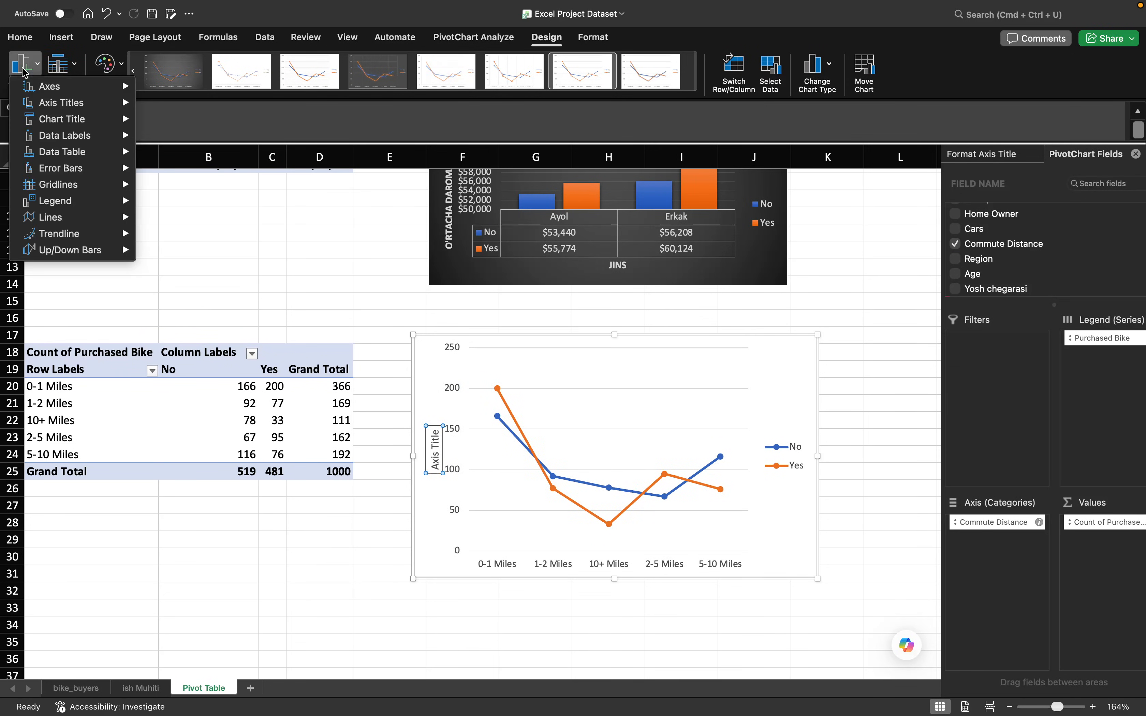
mouse_move(98, 112)
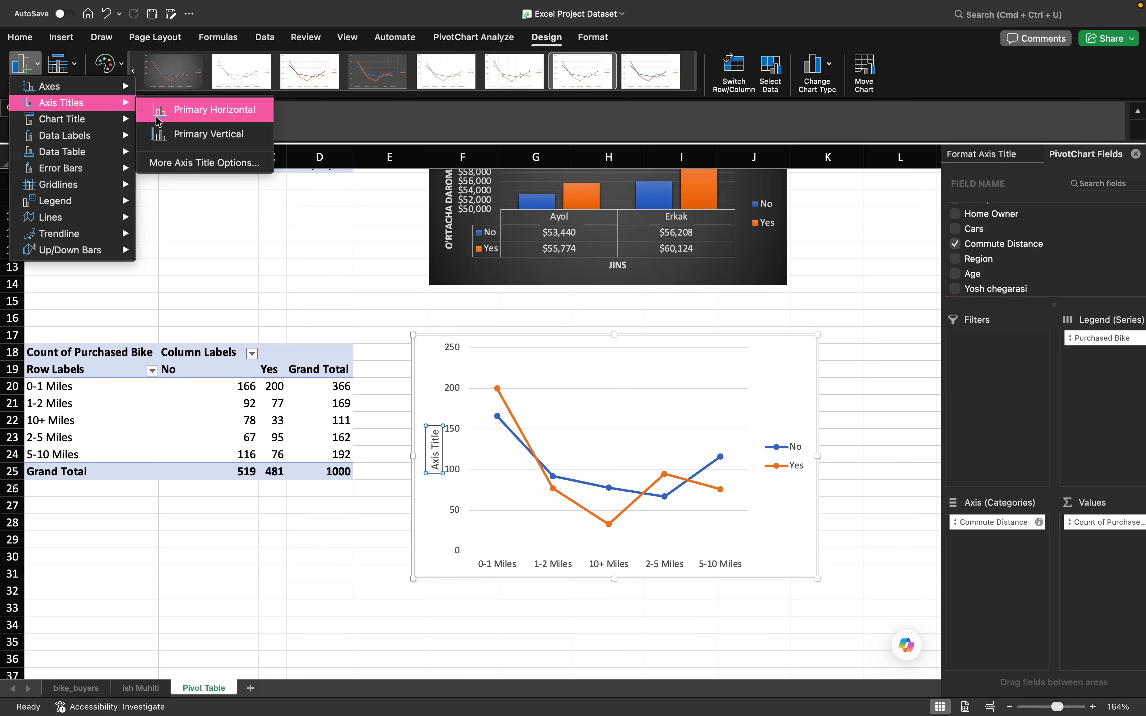
left_click(209, 110)
- Add a title above the line chart reading "Masofa bo'yicha savdo"
left_click(30, 72)
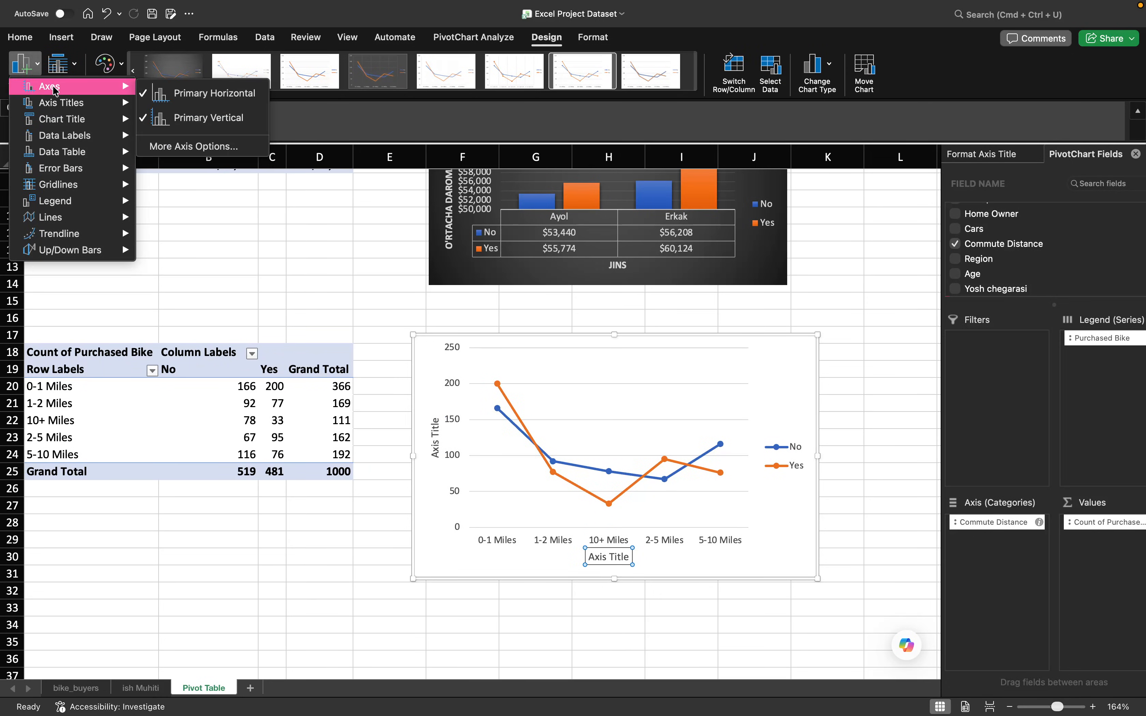
mouse_move(72, 105)
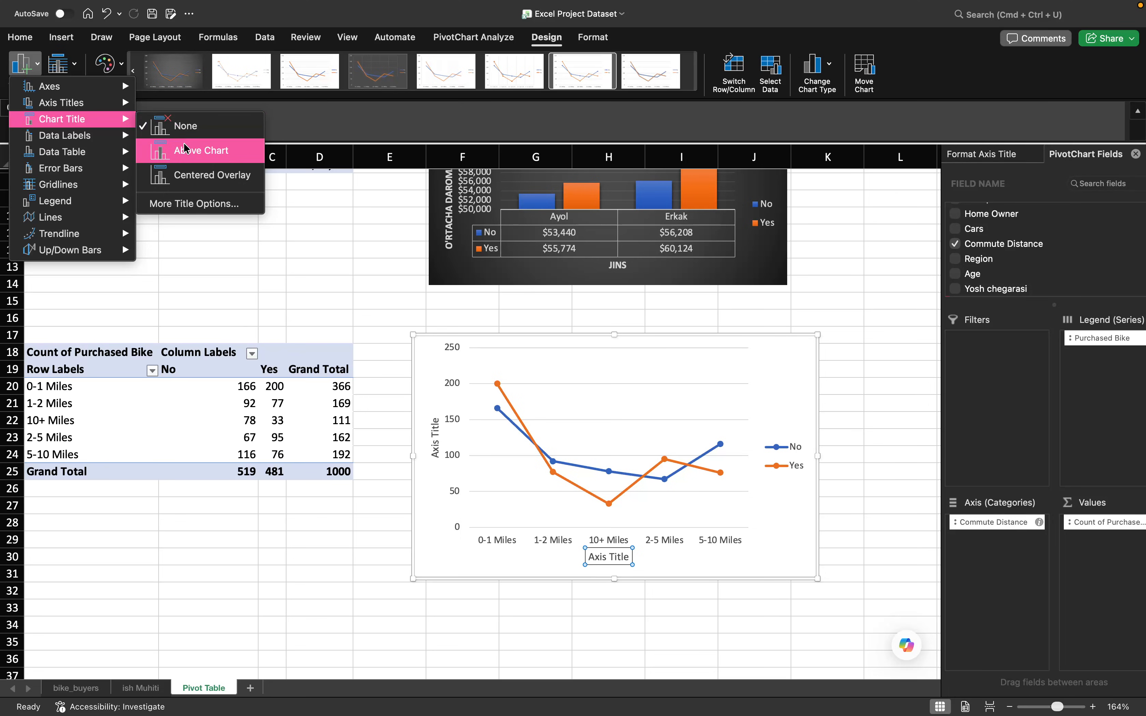
left_click(186, 149)
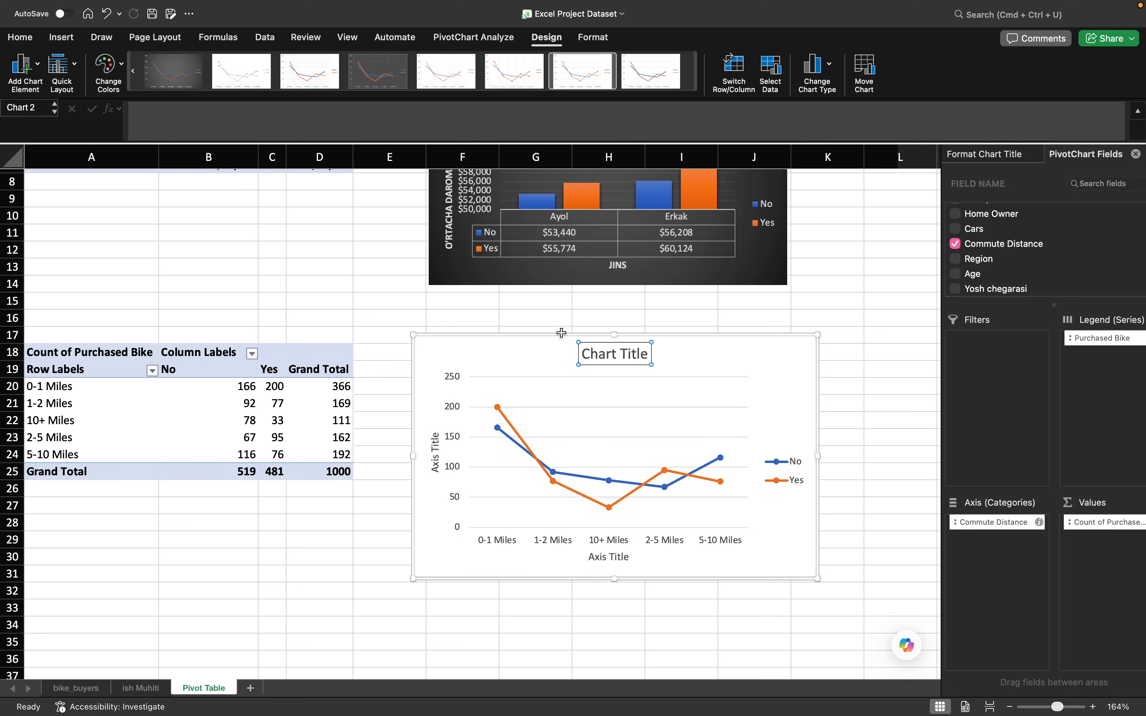
double_click(602, 353)
triple_click(605, 357)
type("Masofa bo'yicha sav")
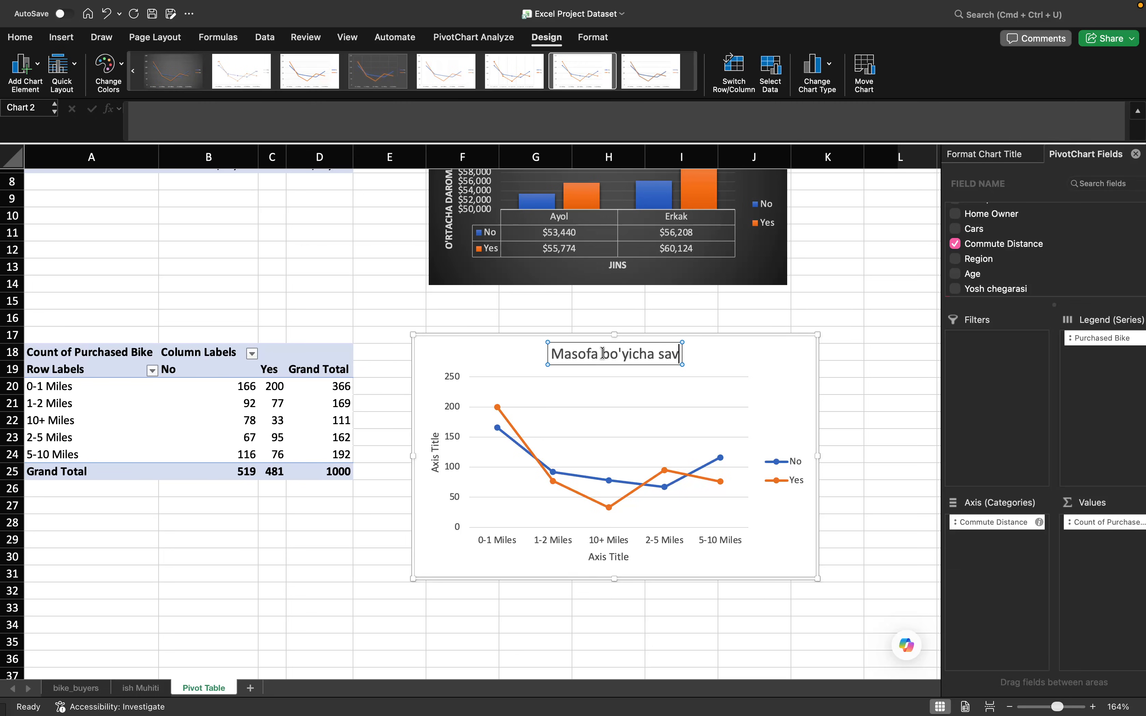
type("do")
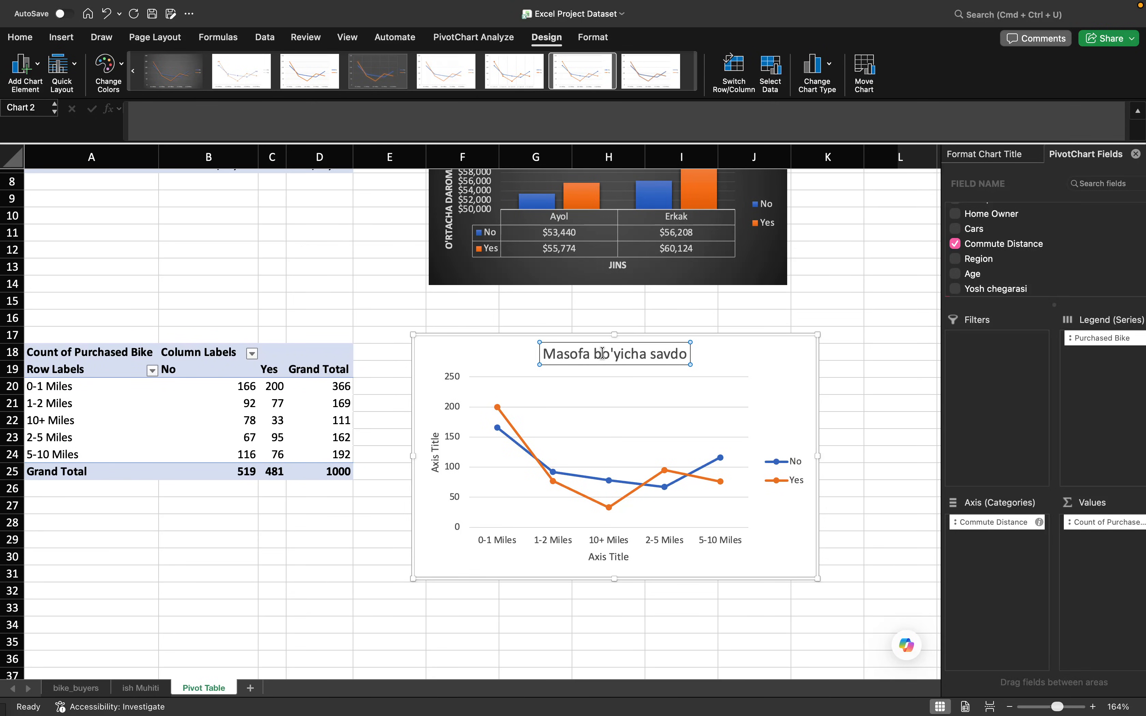
left_click(760, 389)
- Replace the title of the average income column chart with "Jins daromadi bo'yicha savdo"
scroll(759, 384, "up", 5)
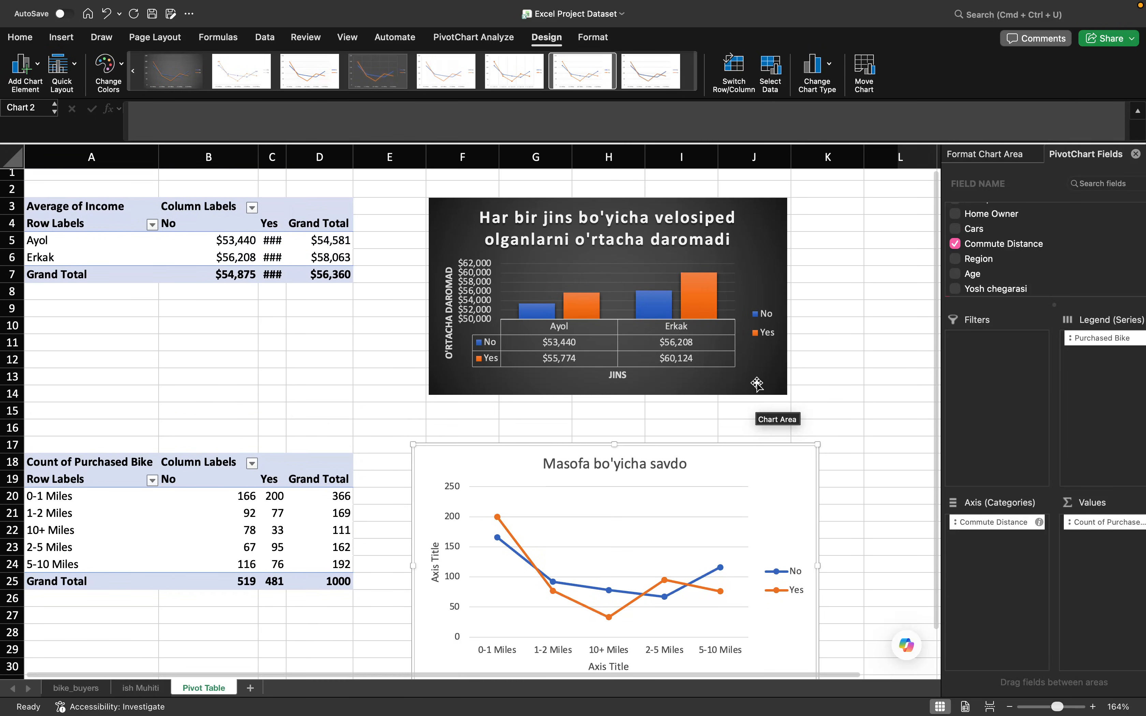
scroll(758, 385, "down", 1)
double_click(657, 235)
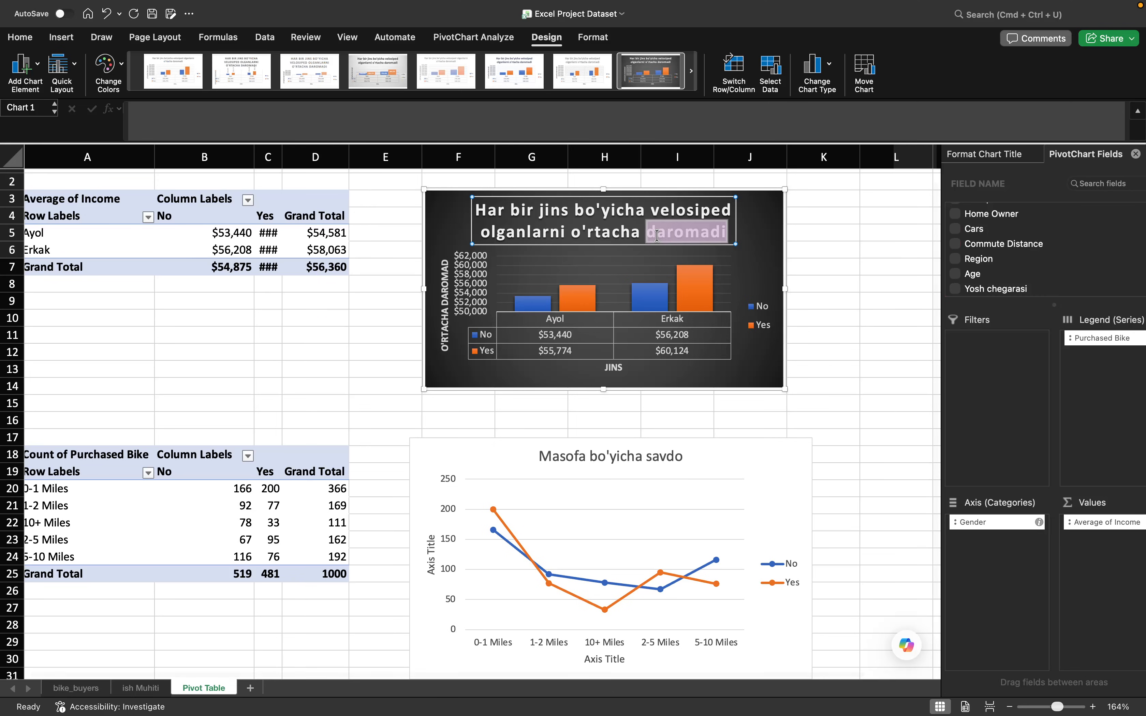
triple_click(657, 235)
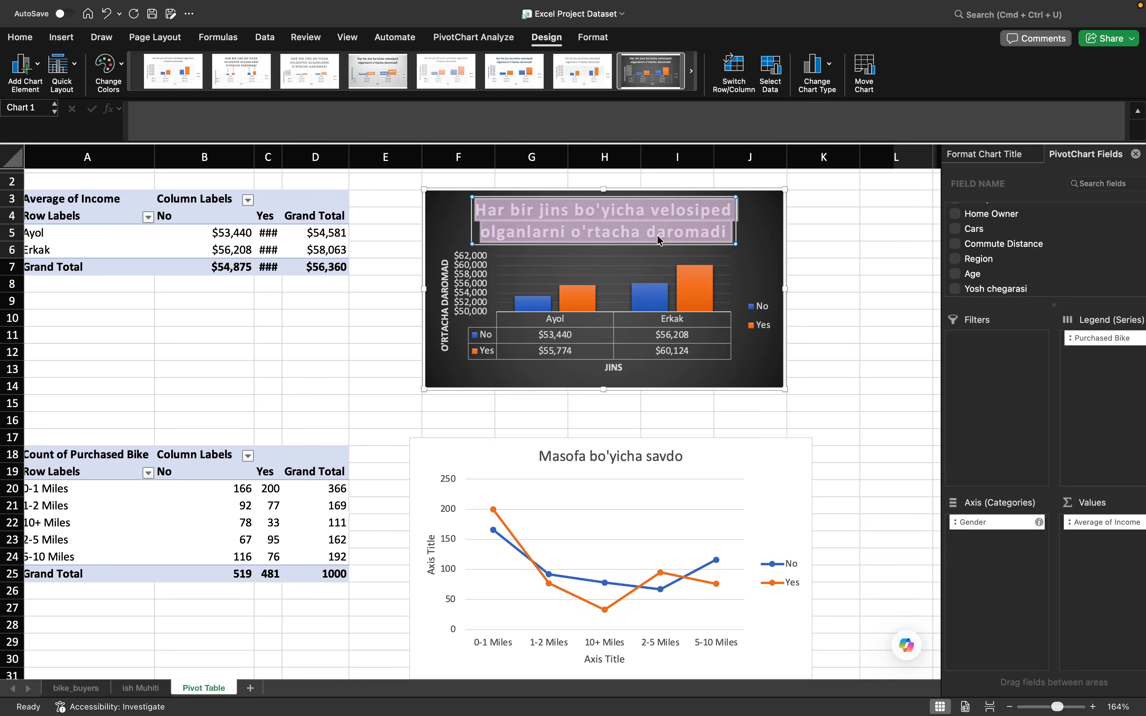
type("Daromo")
key("BackSpace")
key("BackSpace")
key("BackSpace")
key("BackSpace")
key("BackSpace")
key("BackSpace")
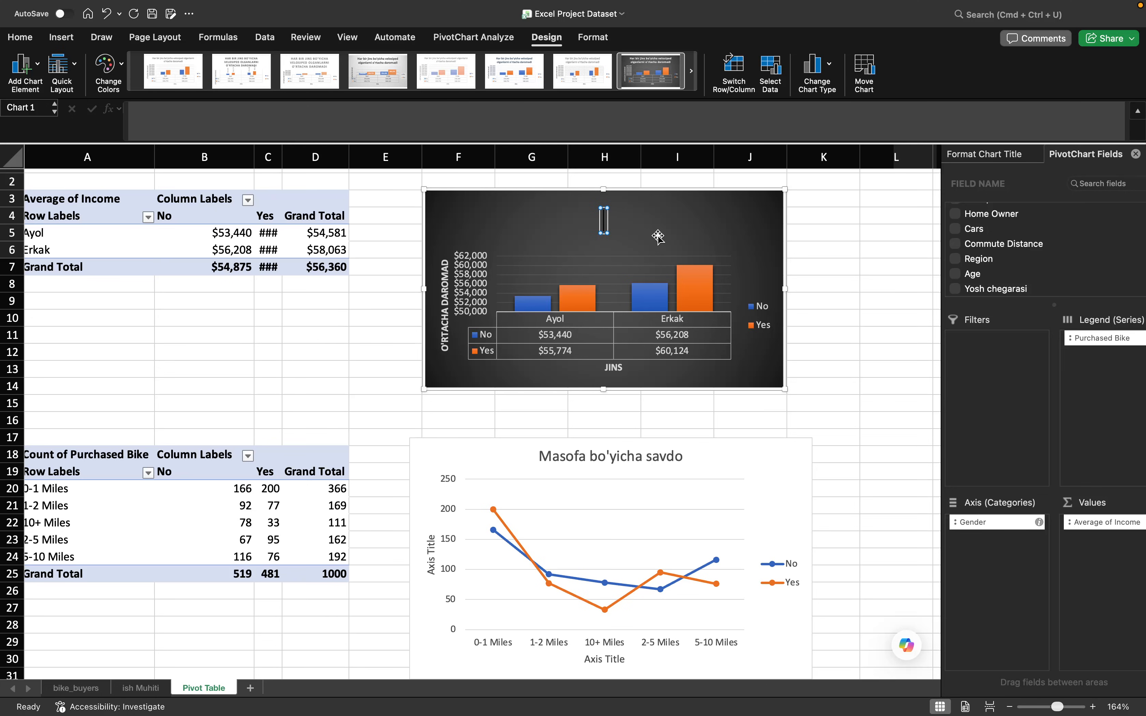
type("Jins")
scroll(658, 236, "up", 1)
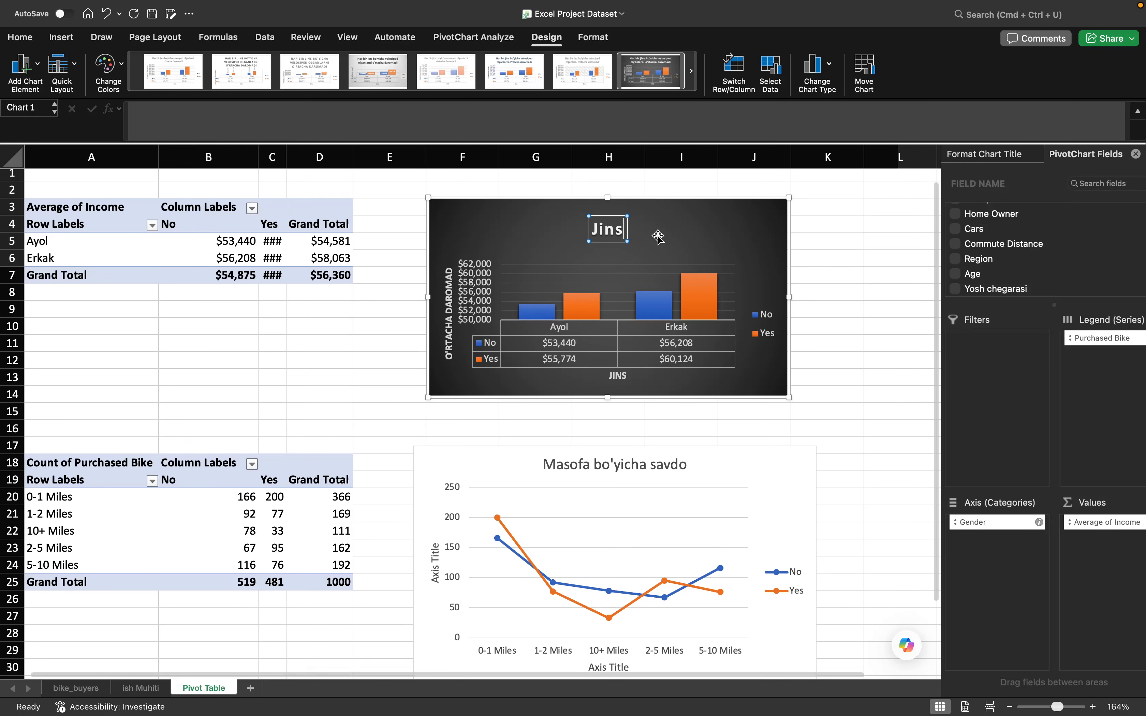
type("b")
key("BackSpace")
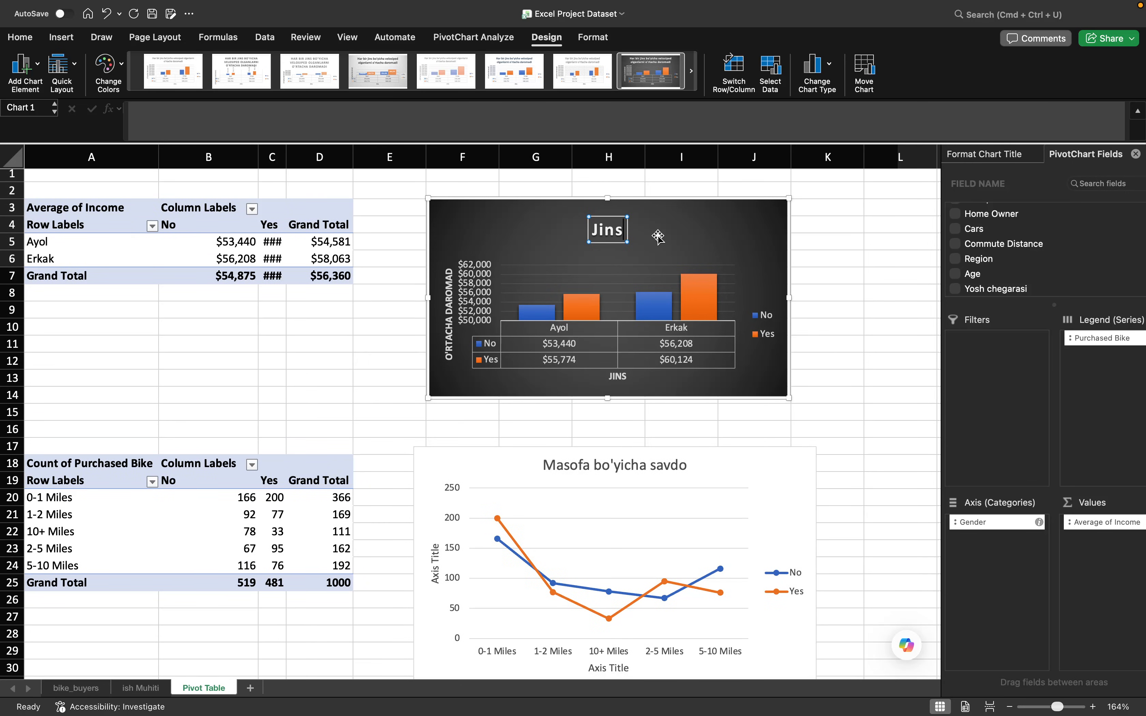
type("daromadi")
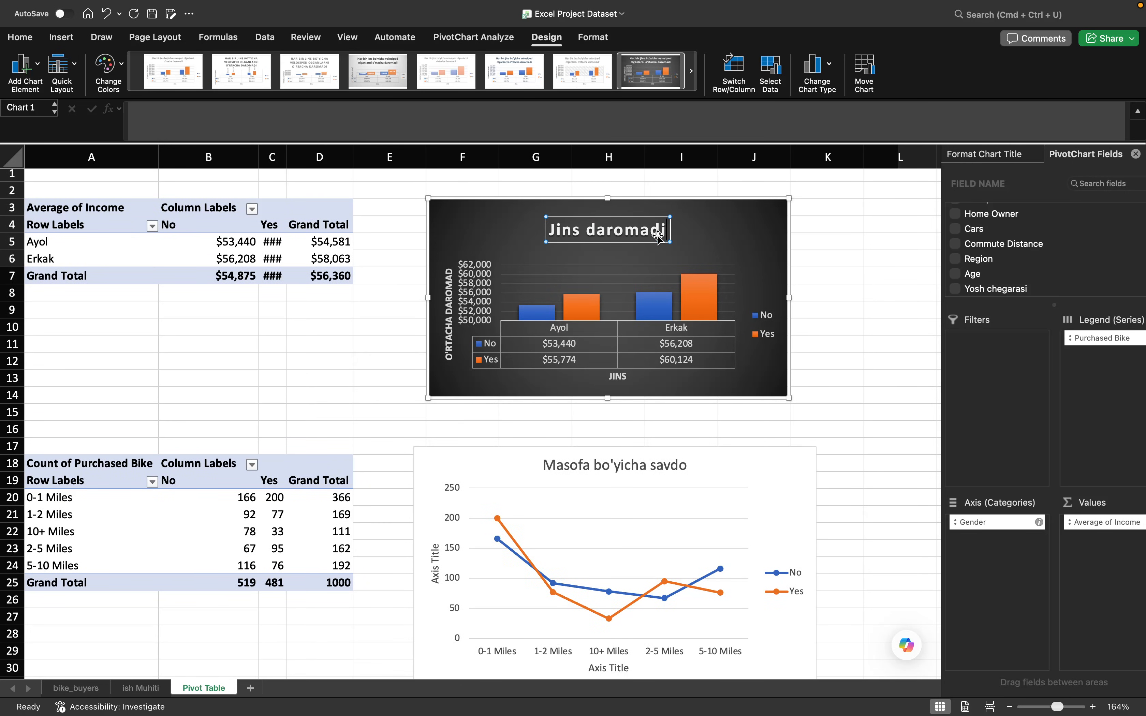
type(" bo'yicha")
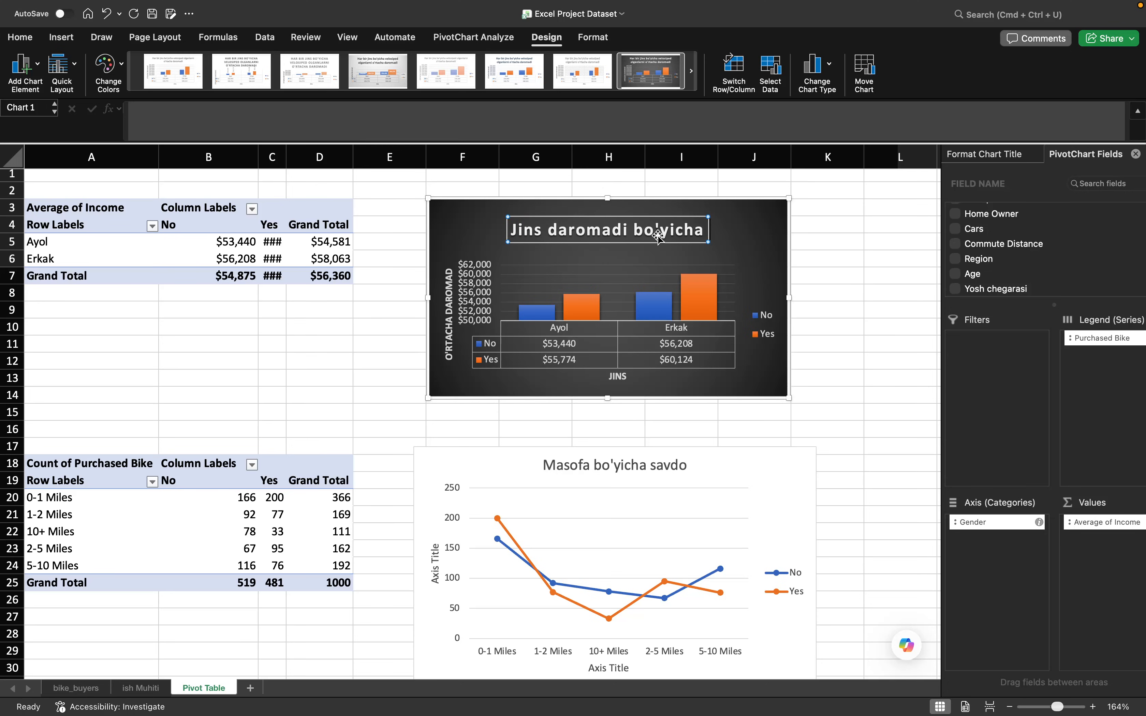
type(" savdo")
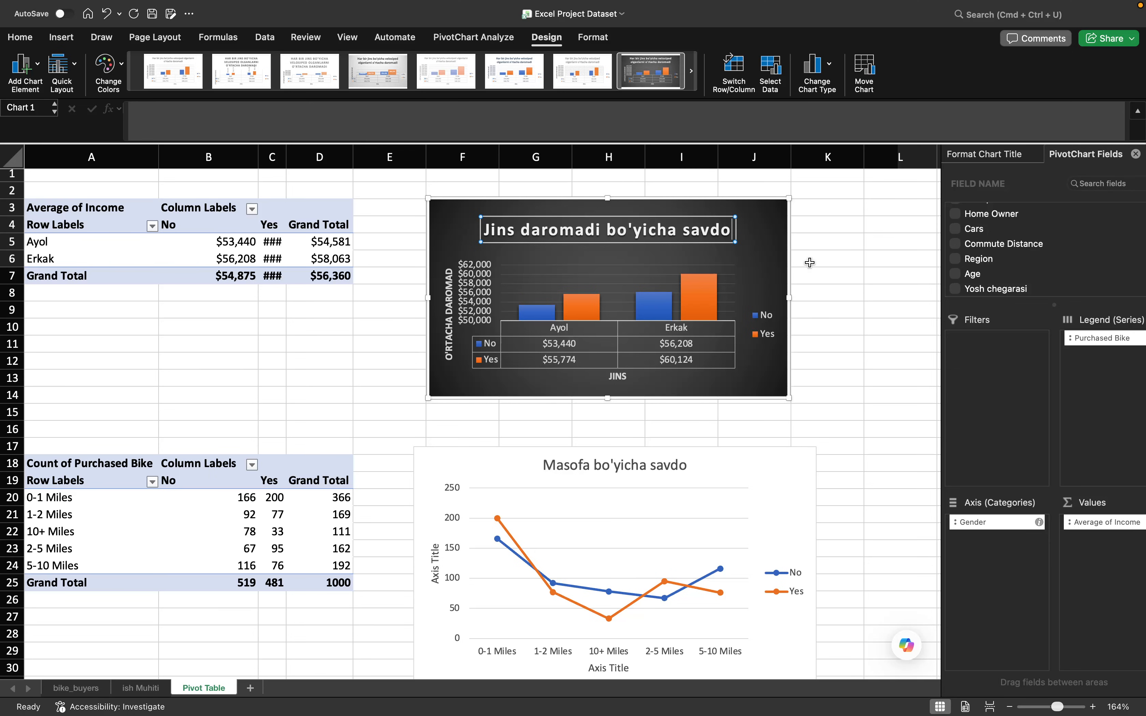
left_click(845, 296)
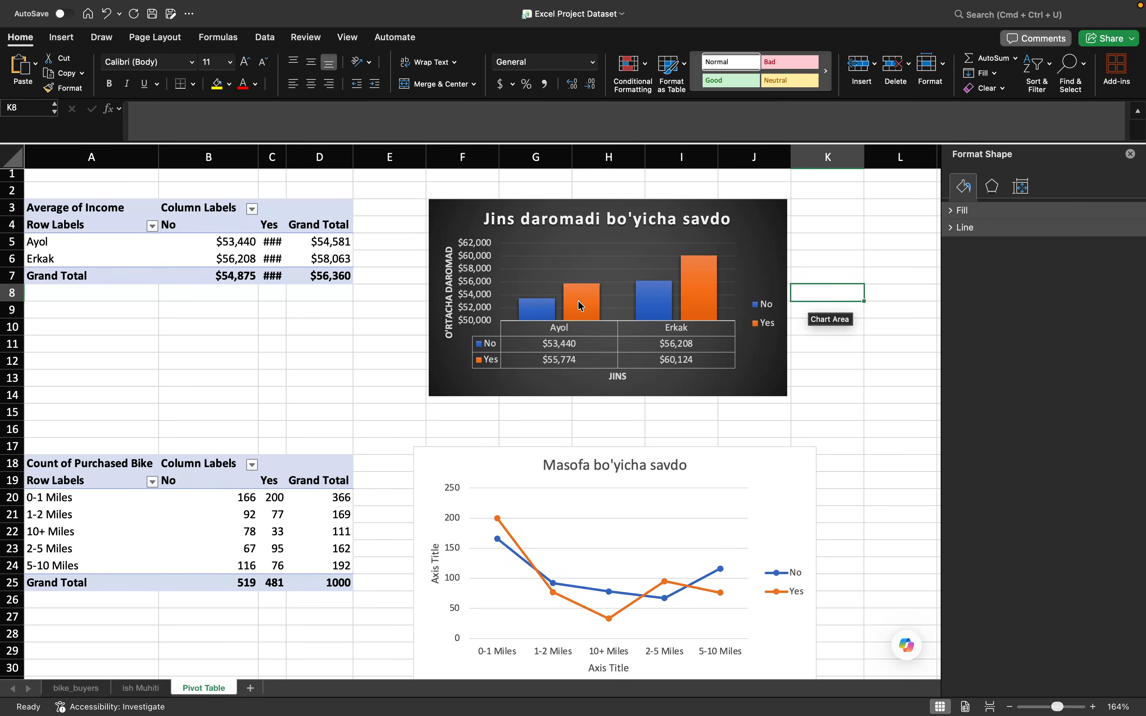
- Replace the line chart's vertical axis title placeholder with "Mijozlar soni"
scroll(552, 351, "down", 2)
scroll(616, 447, "down", 5)
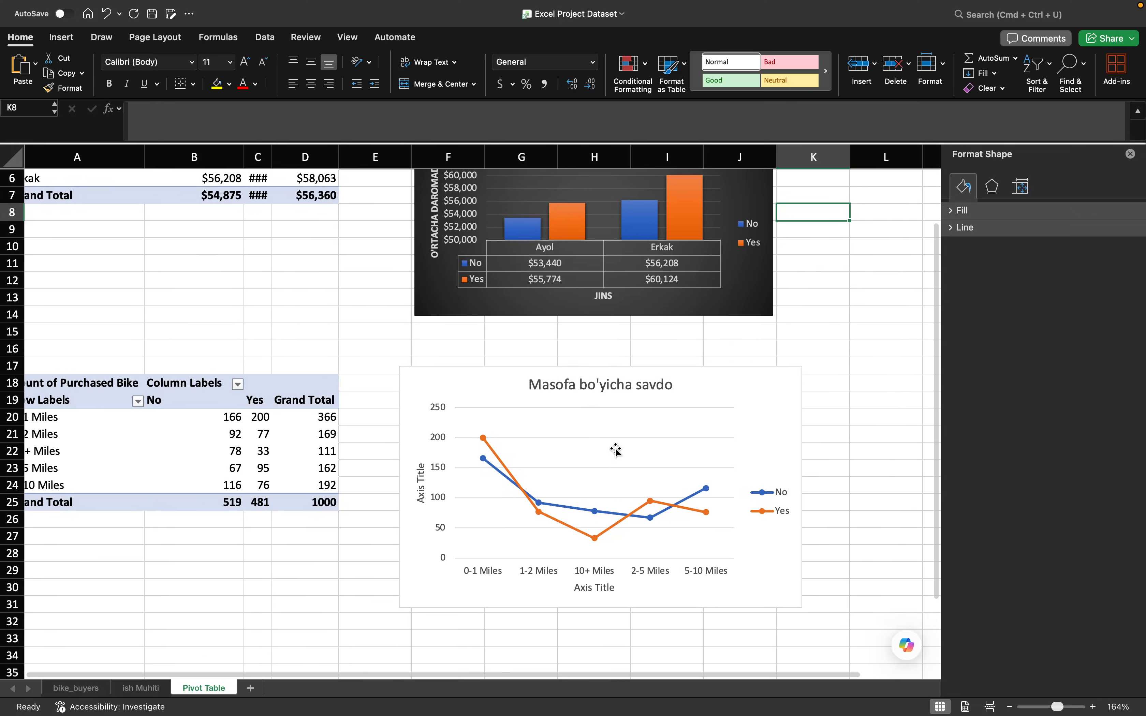
scroll(617, 450, "down", 2)
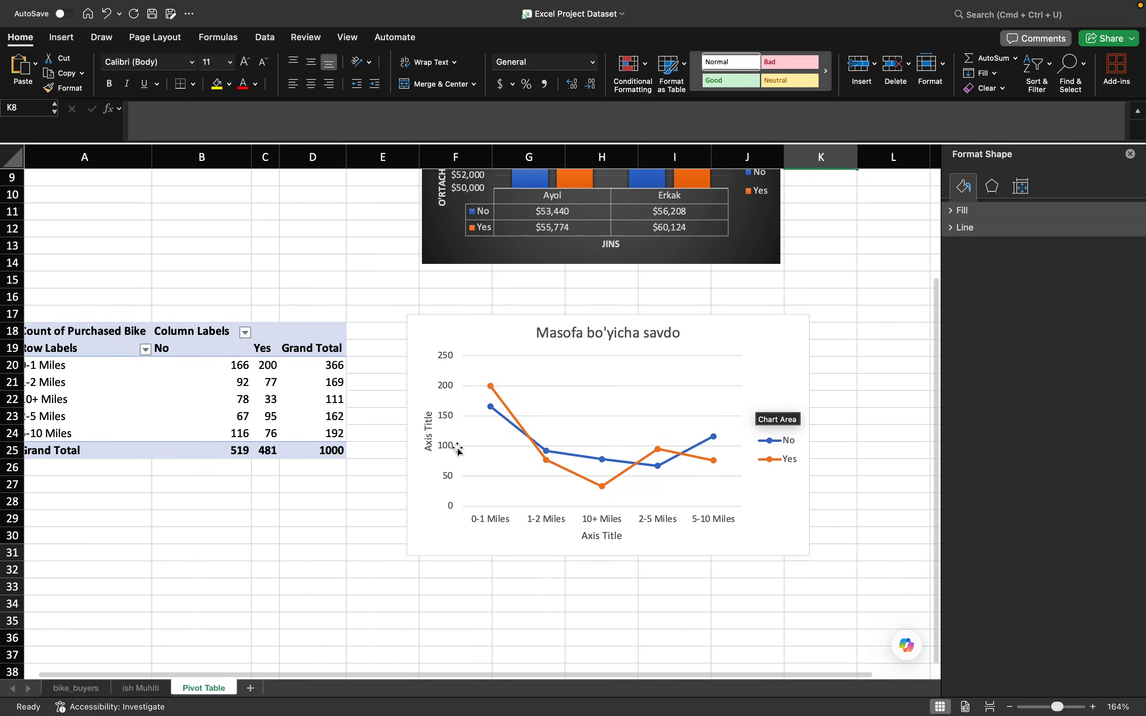
left_click(427, 431)
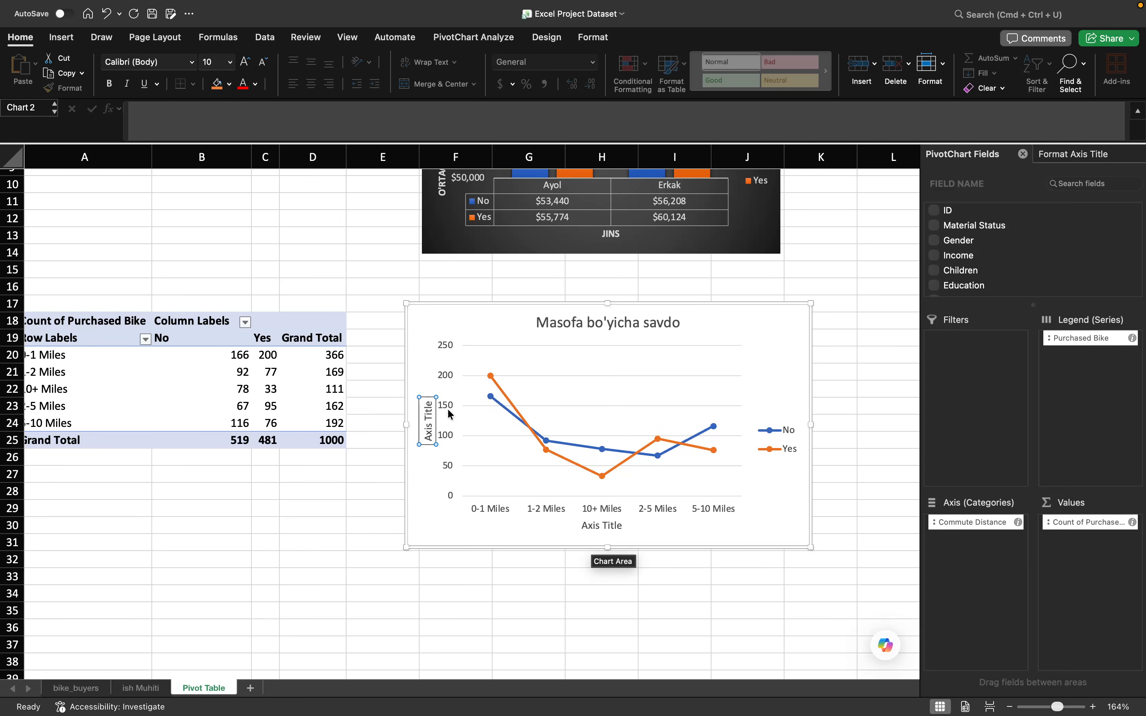
double_click(431, 428)
key("super+a")
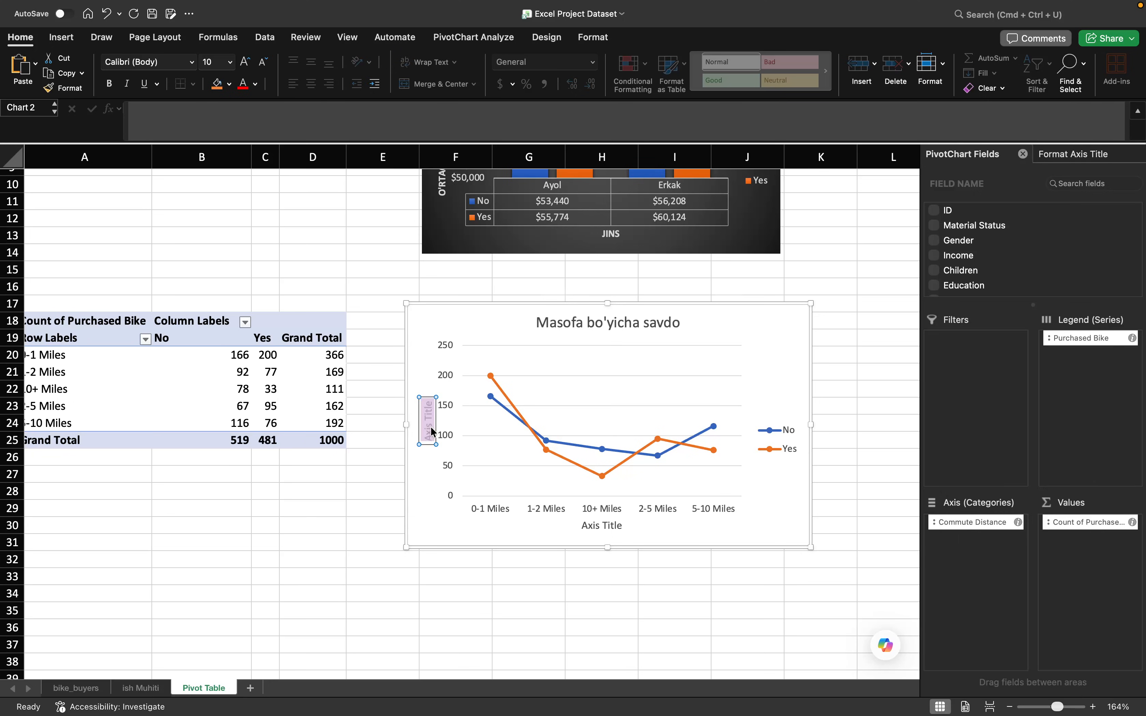
type("Mijozlar soni")
- Replace the line chart's horizontal axis title placeholder with "Masofa"
left_click(609, 524)
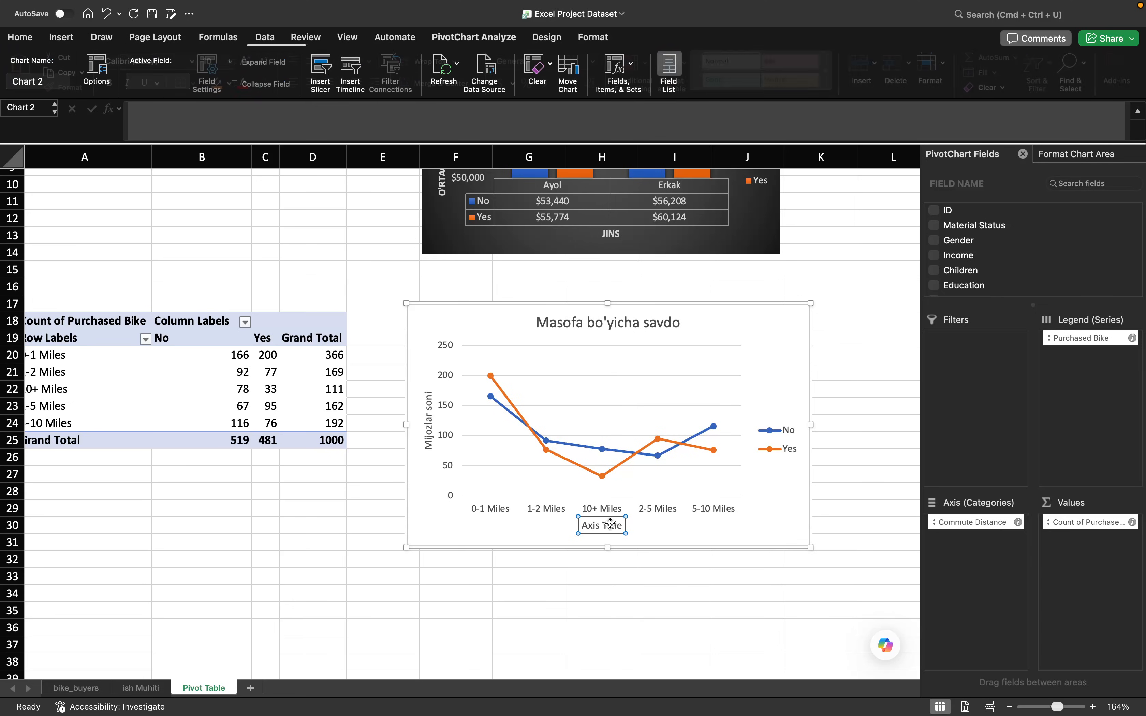
double_click(609, 523)
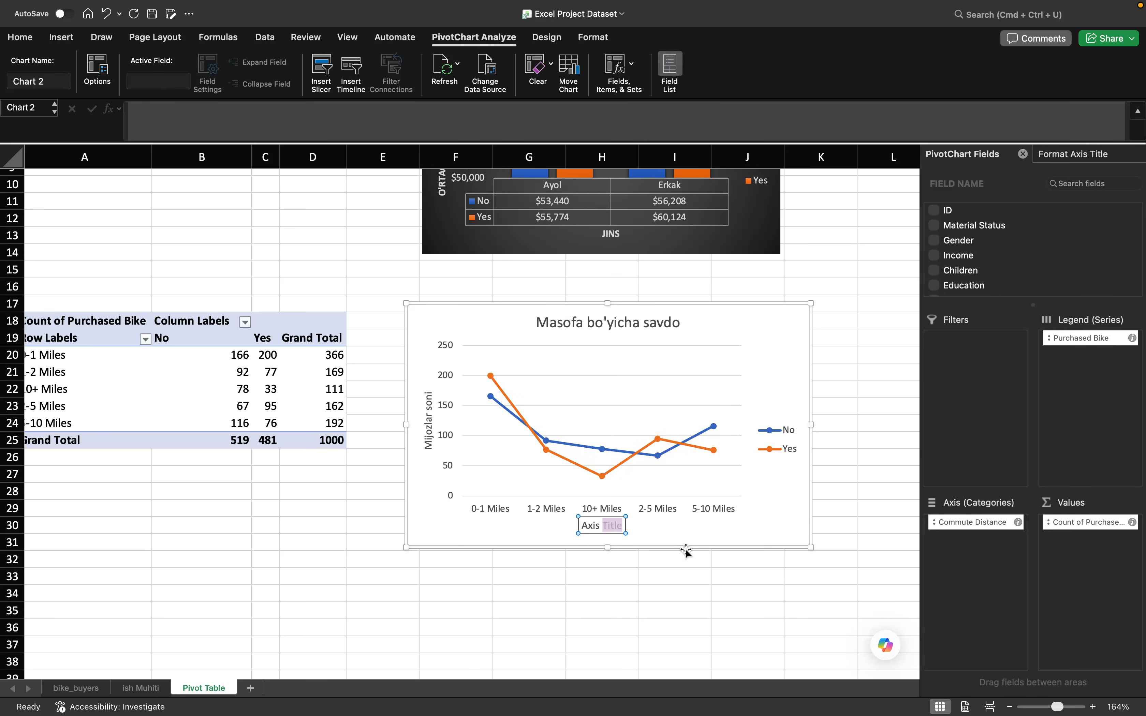
key("BackSpace")
key("BackSpace")
key("BackSpace")
key("BackSpace")
key("BackSpace")
key("BackSpace")
type("Masofa")
left_click(712, 525)
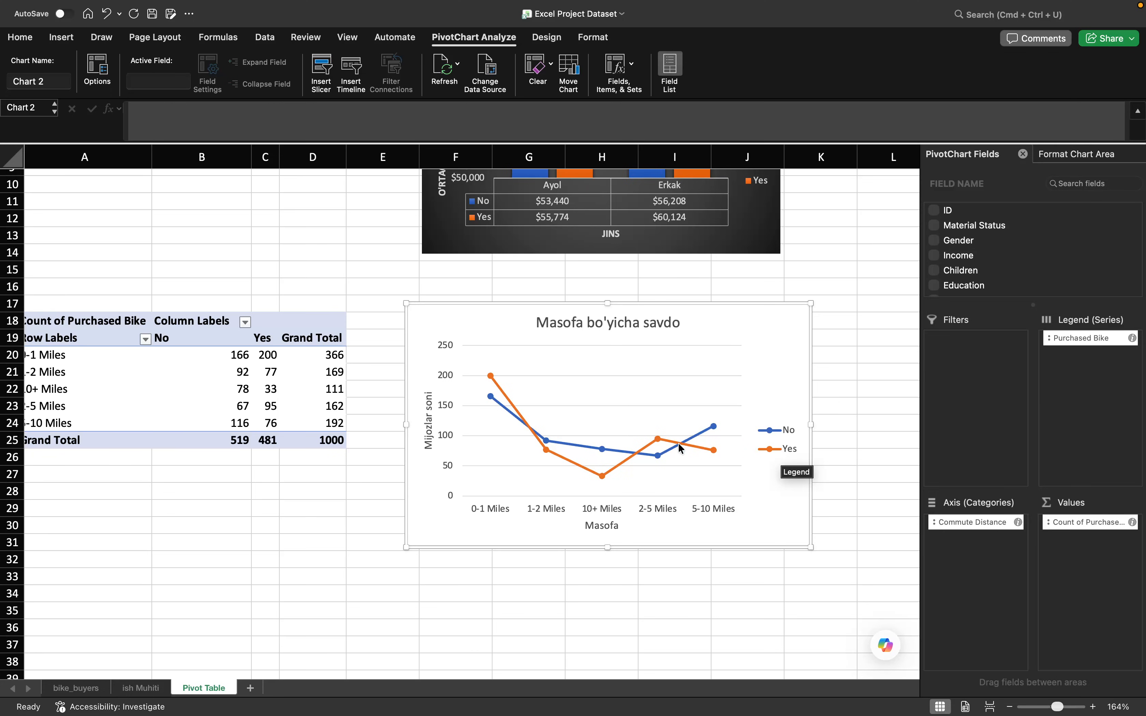
mouse_move(556, 460)
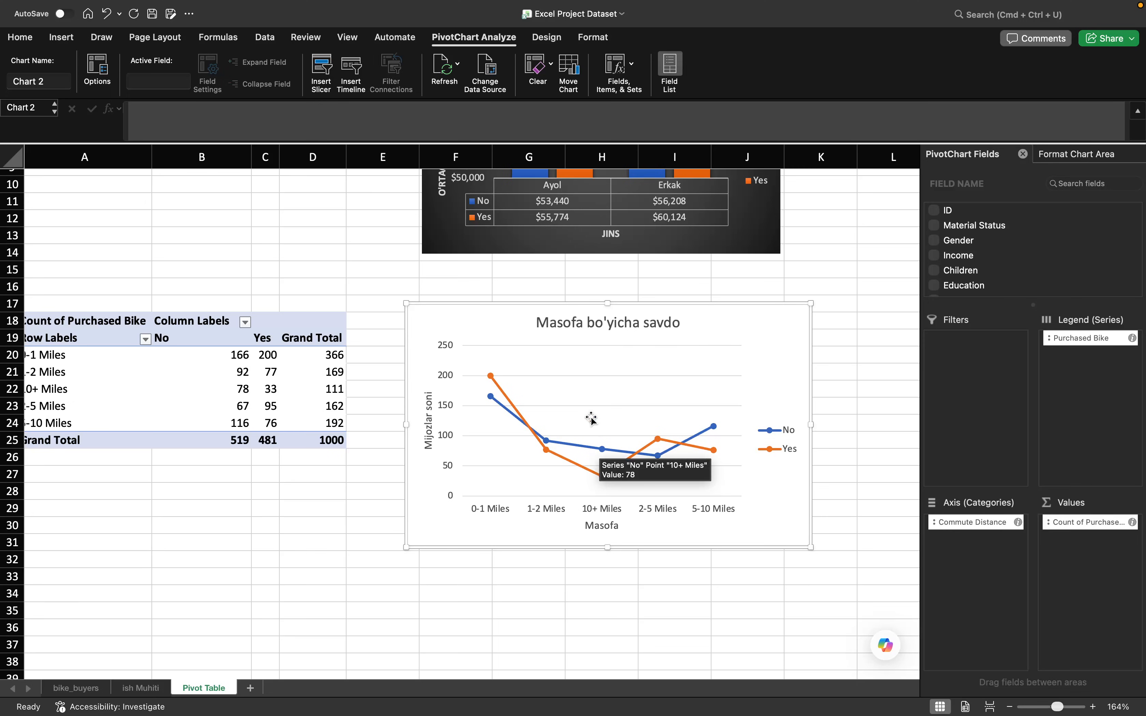
scroll(592, 418, "down", 5)
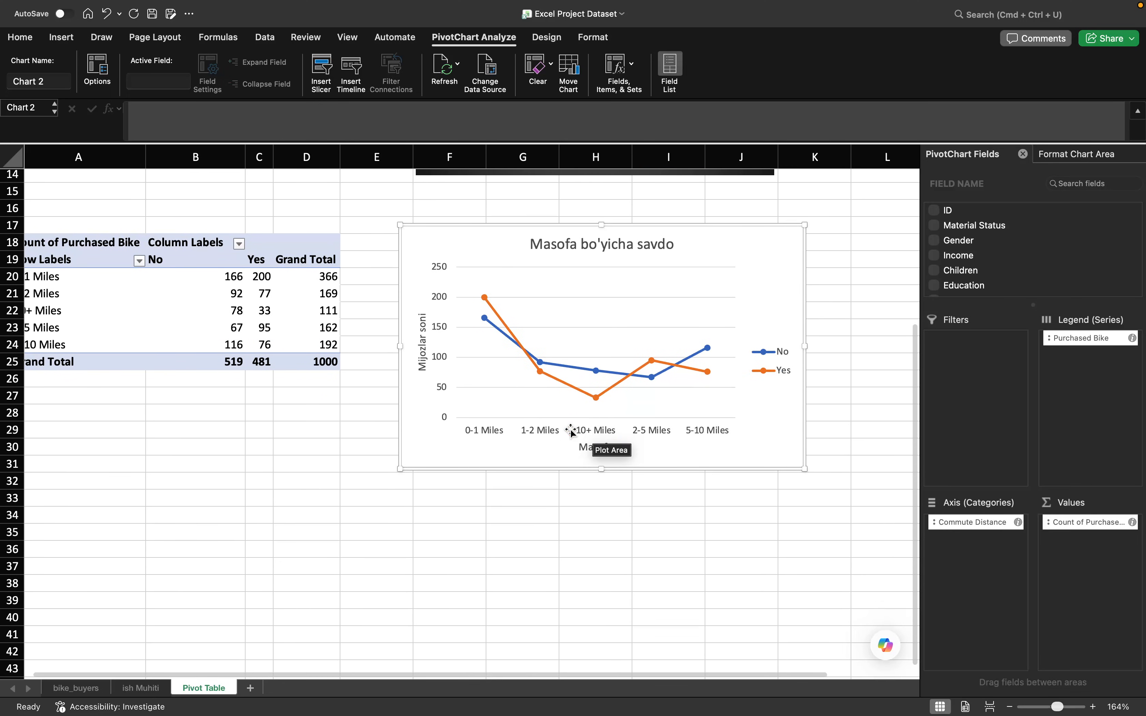
scroll(500, 436, "down", 1)
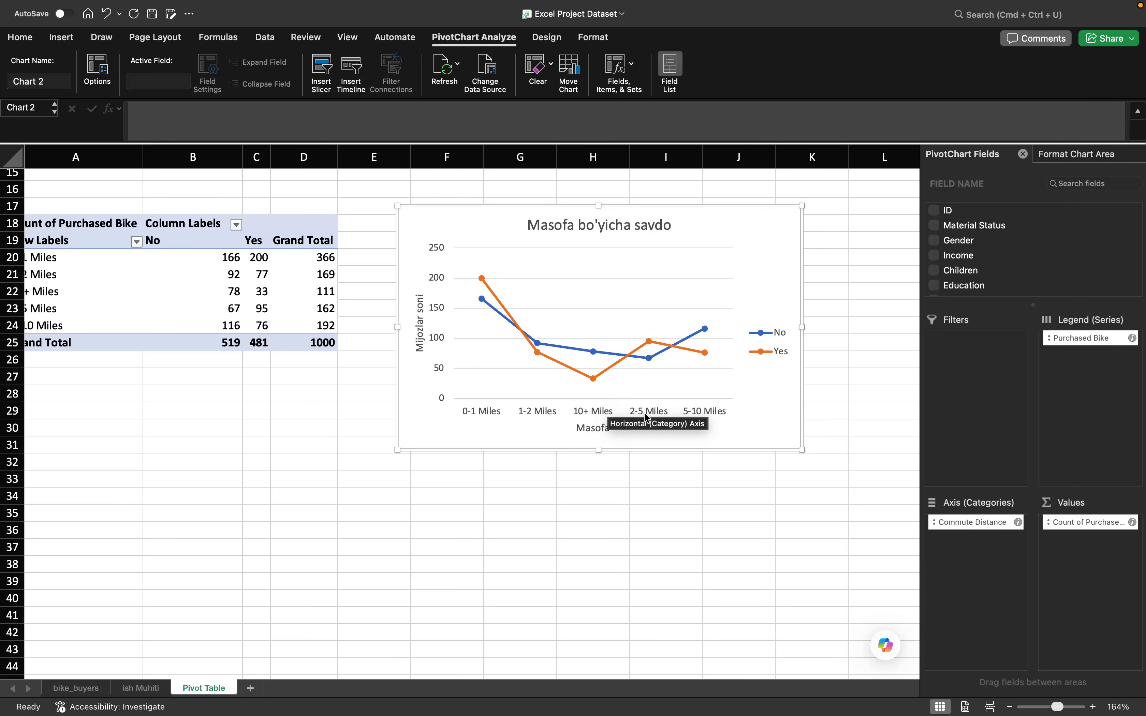
left_click(579, 412)
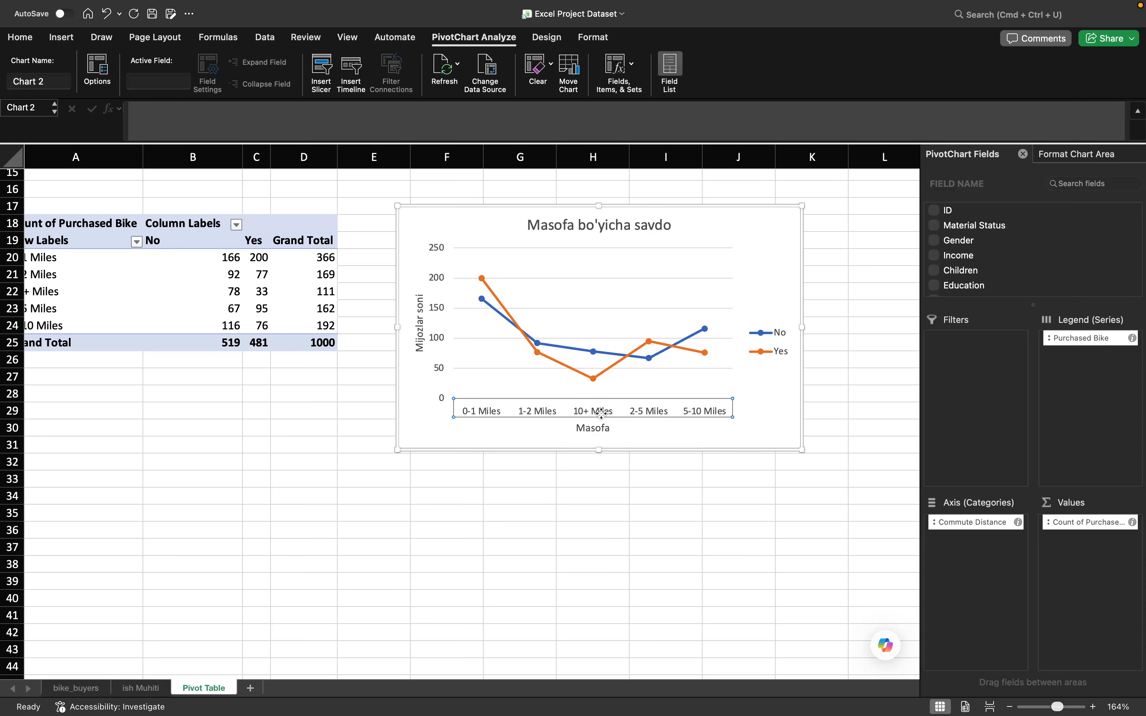
double_click(589, 413)
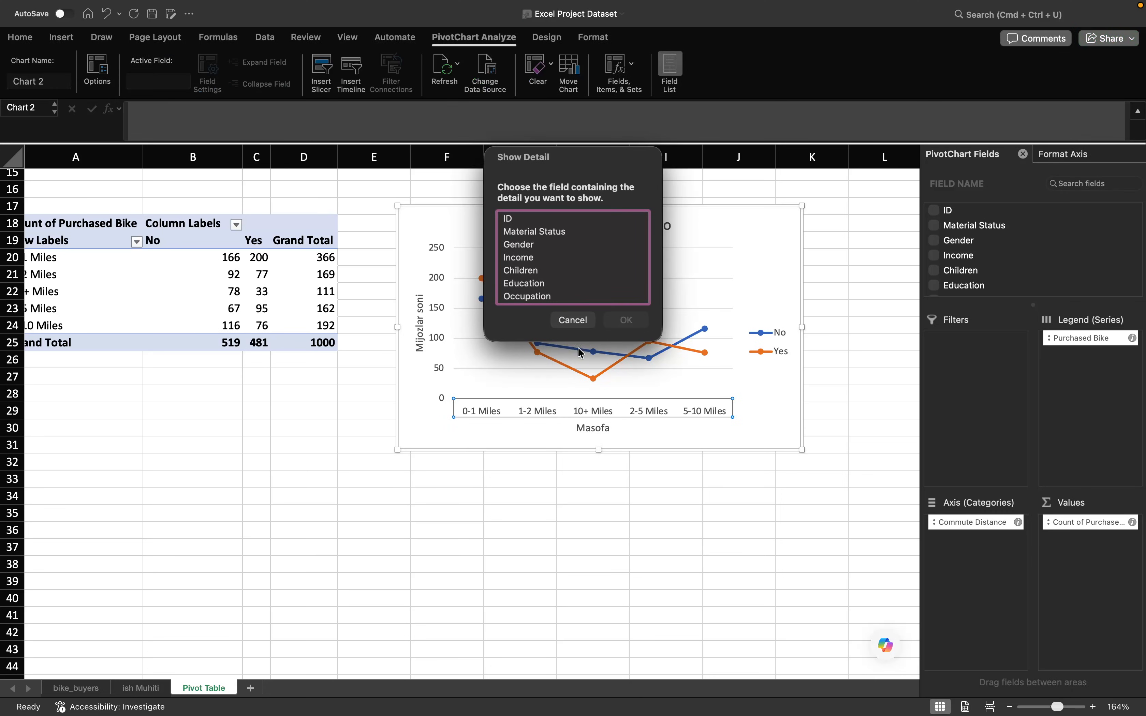
left_click(572, 321)
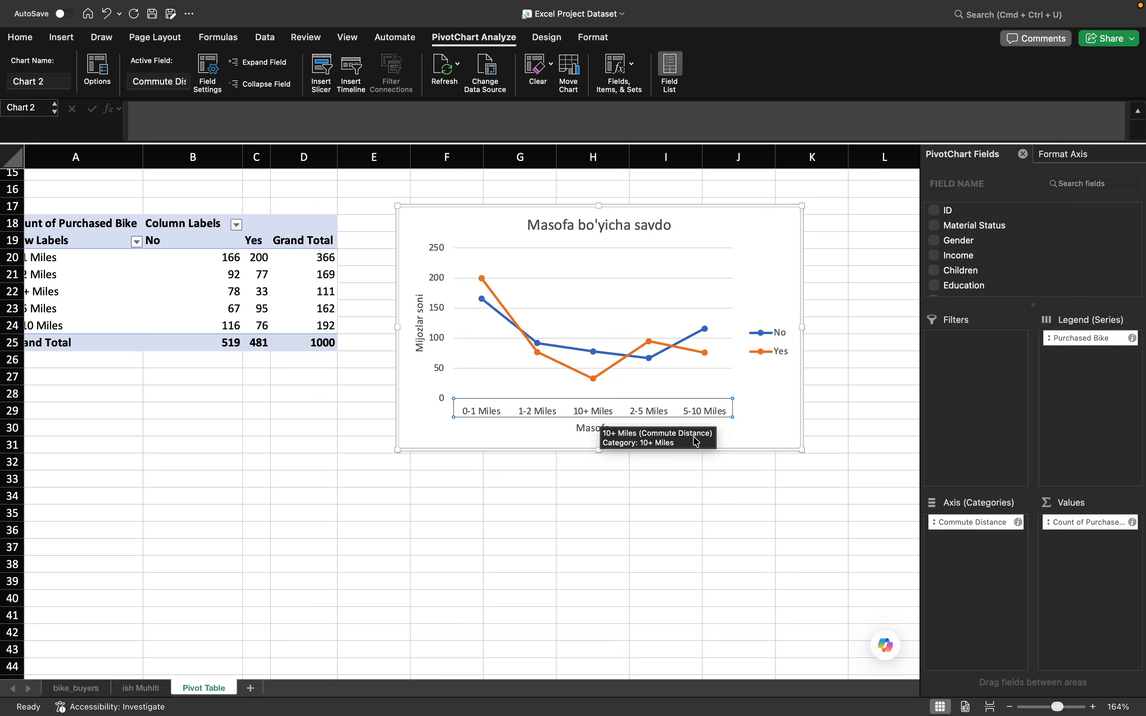
left_click(137, 242)
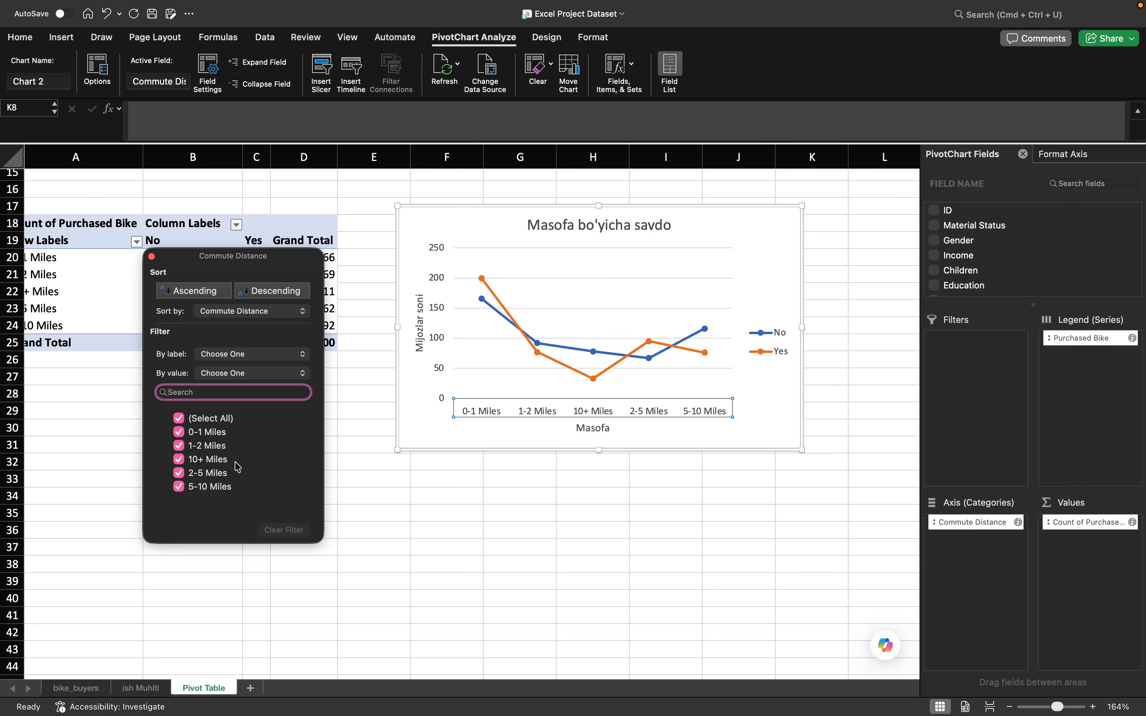
left_click(152, 257)
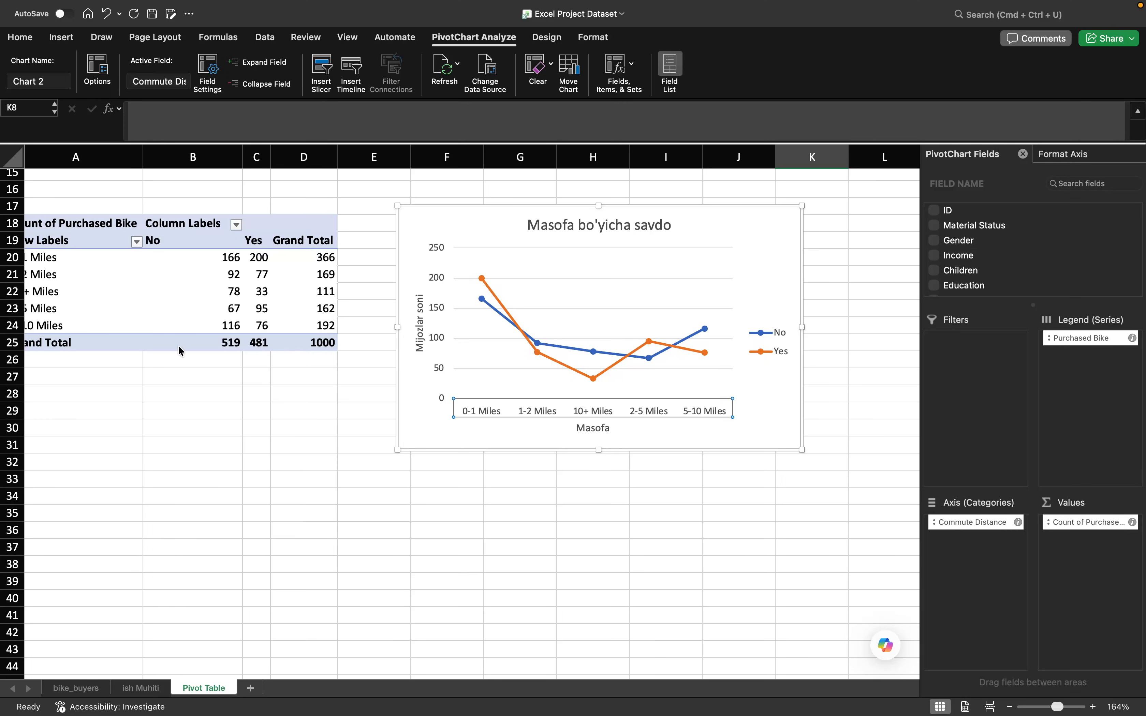
scroll(238, 419, "up", 3)
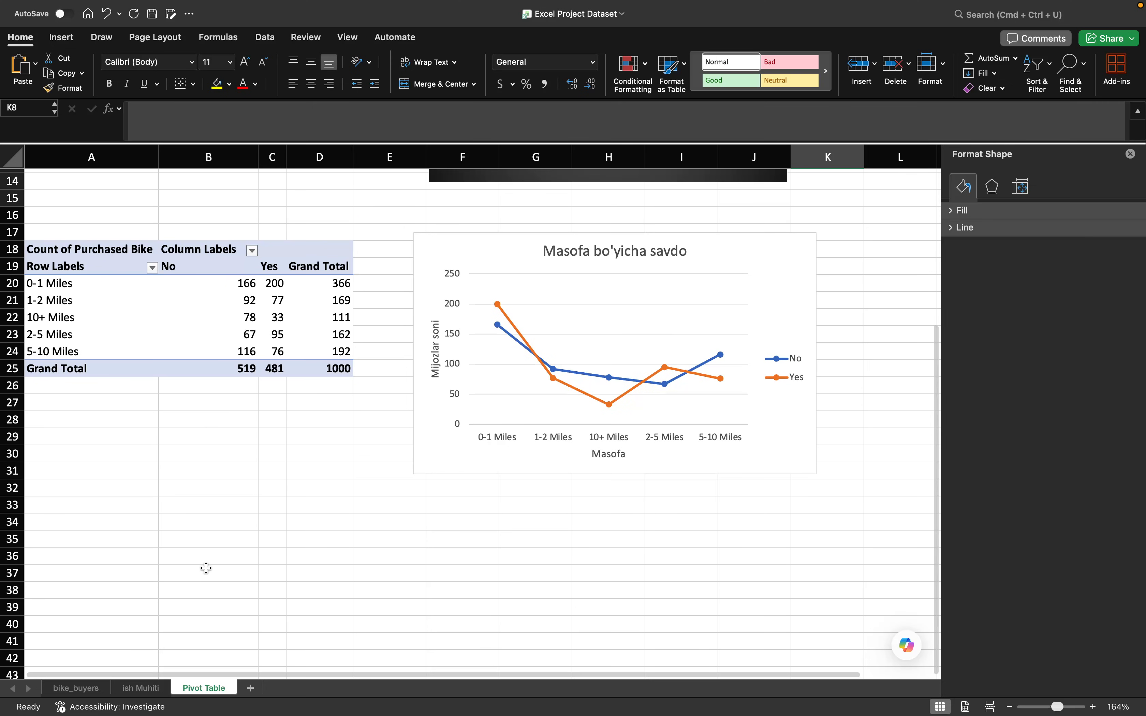
- Replace every "10+" with "10 +" in the Commute Distance column of the ish Muhiti sheet
left_click(151, 689)
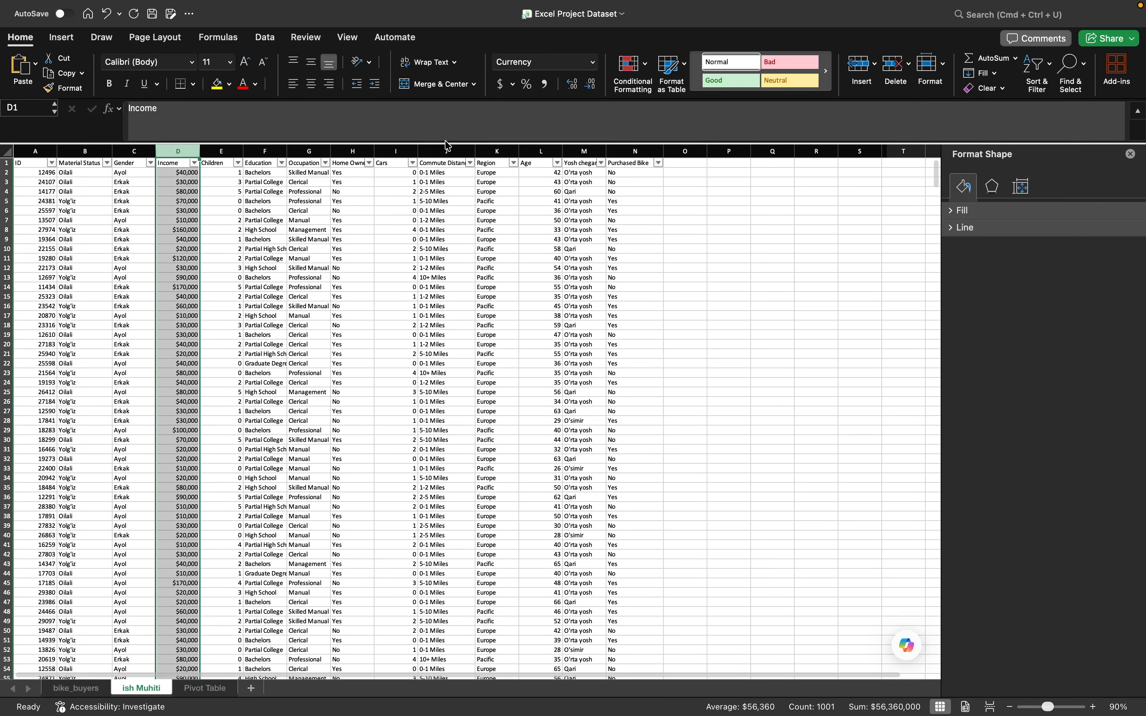
left_click(451, 150)
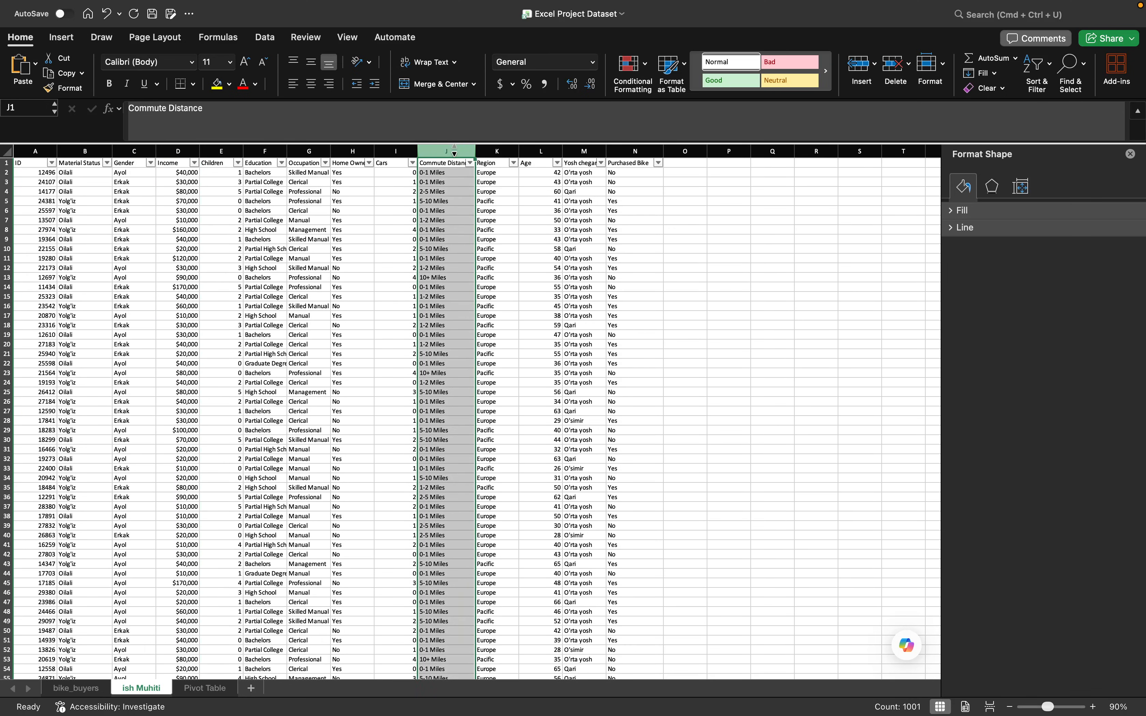
right_click(455, 153)
left_click(454, 152)
key("ctrl+h")
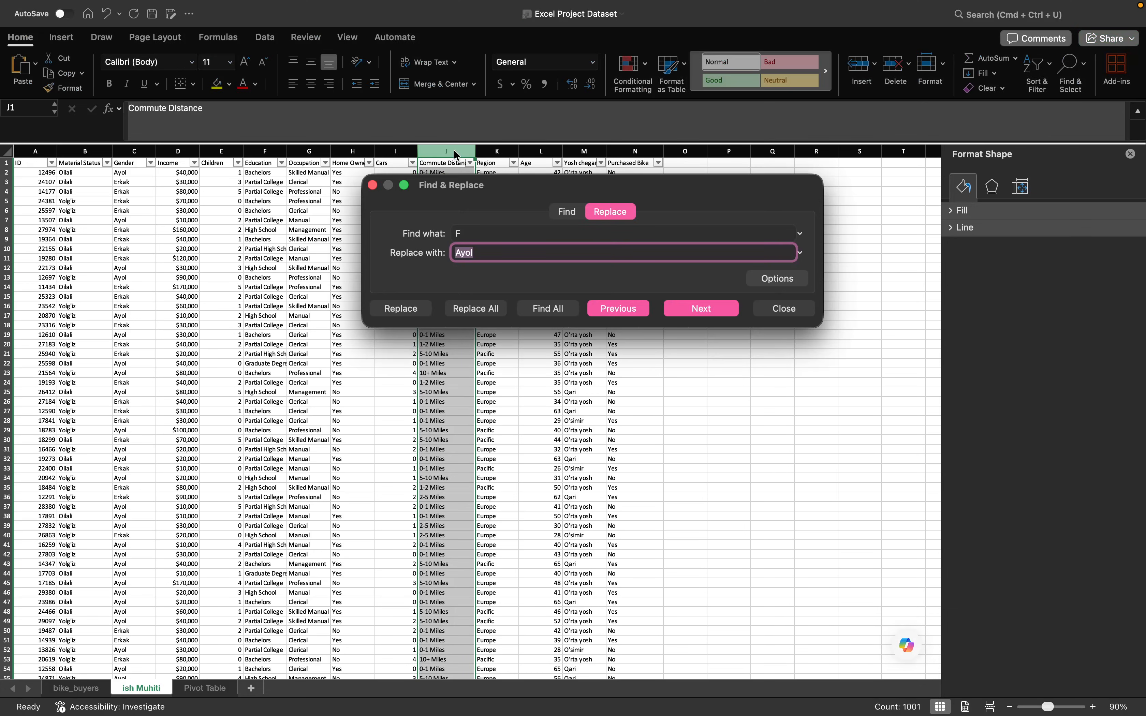
left_click(479, 230)
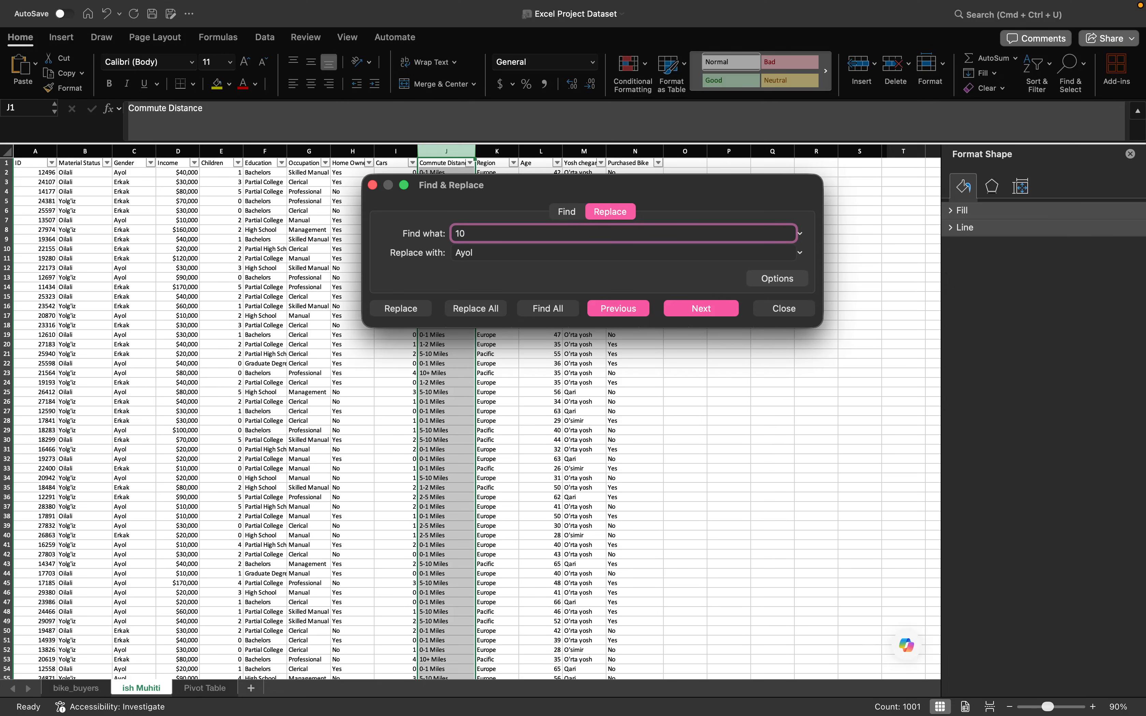
left_click(490, 253)
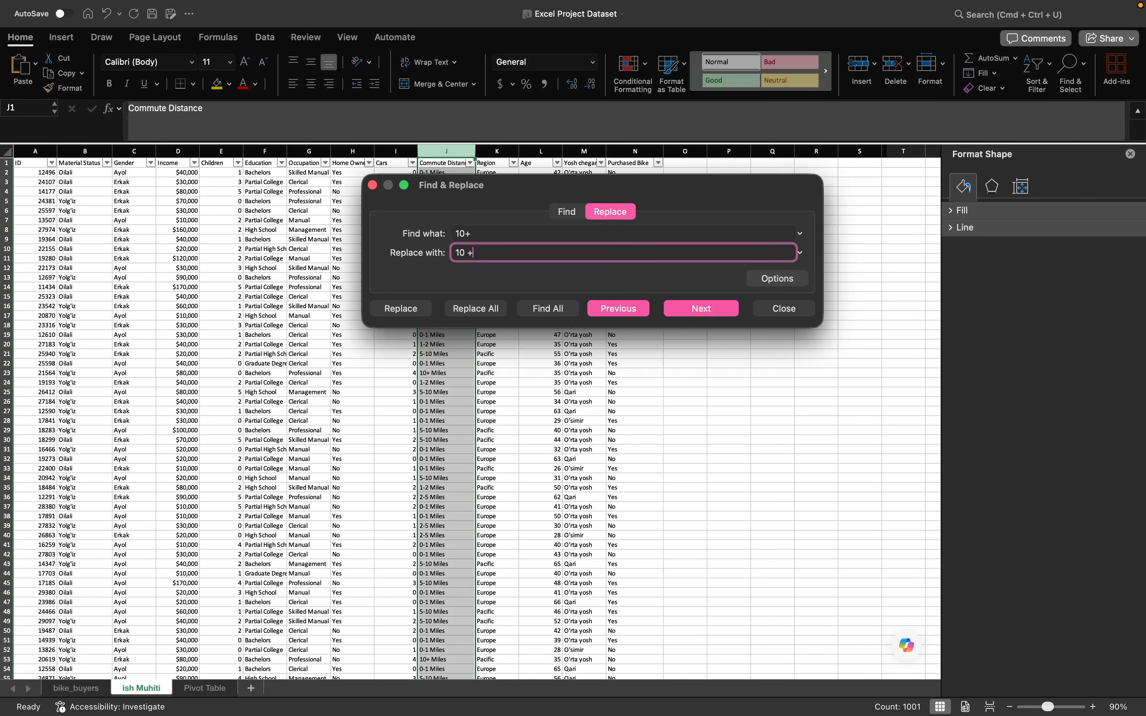
left_click(494, 309)
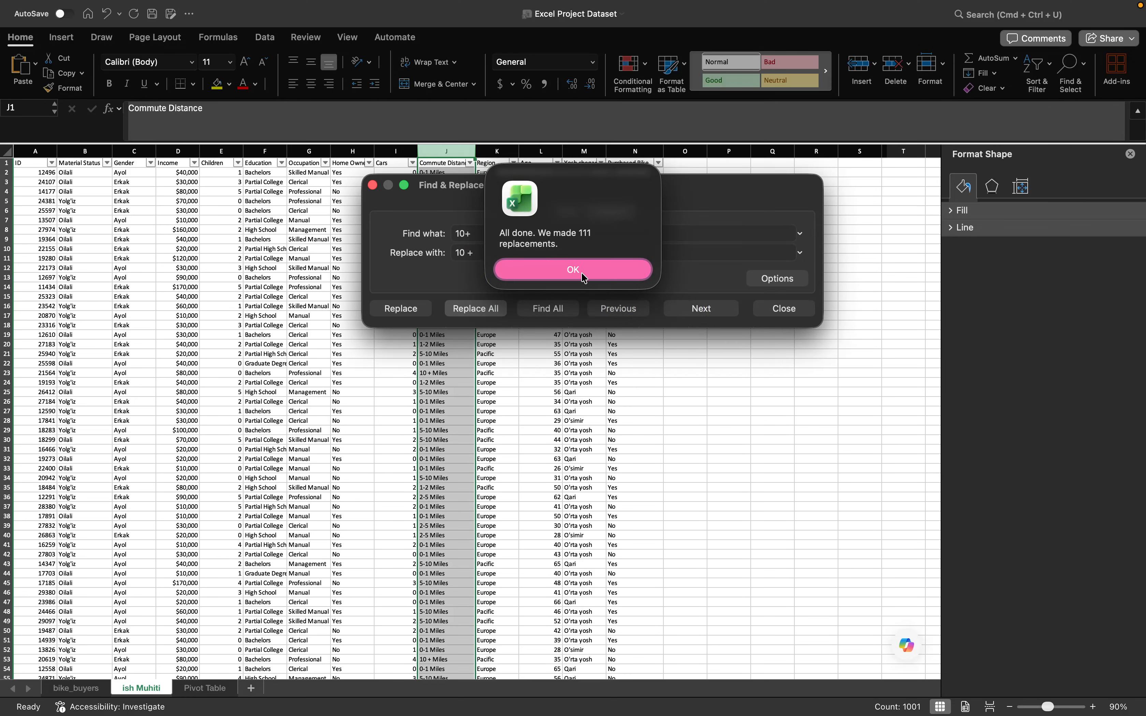
left_click(519, 266)
left_click(372, 185)
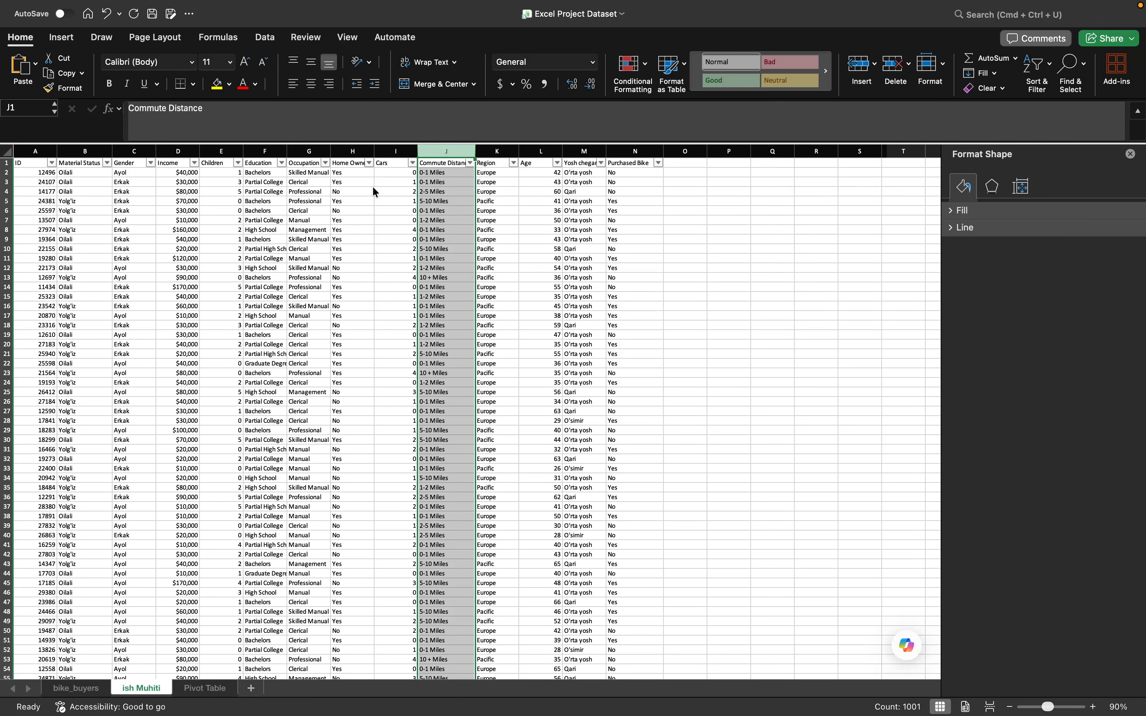
- Refresh all the data on the Pivot Table sheet to apply the edited commute distance values
left_click(205, 688)
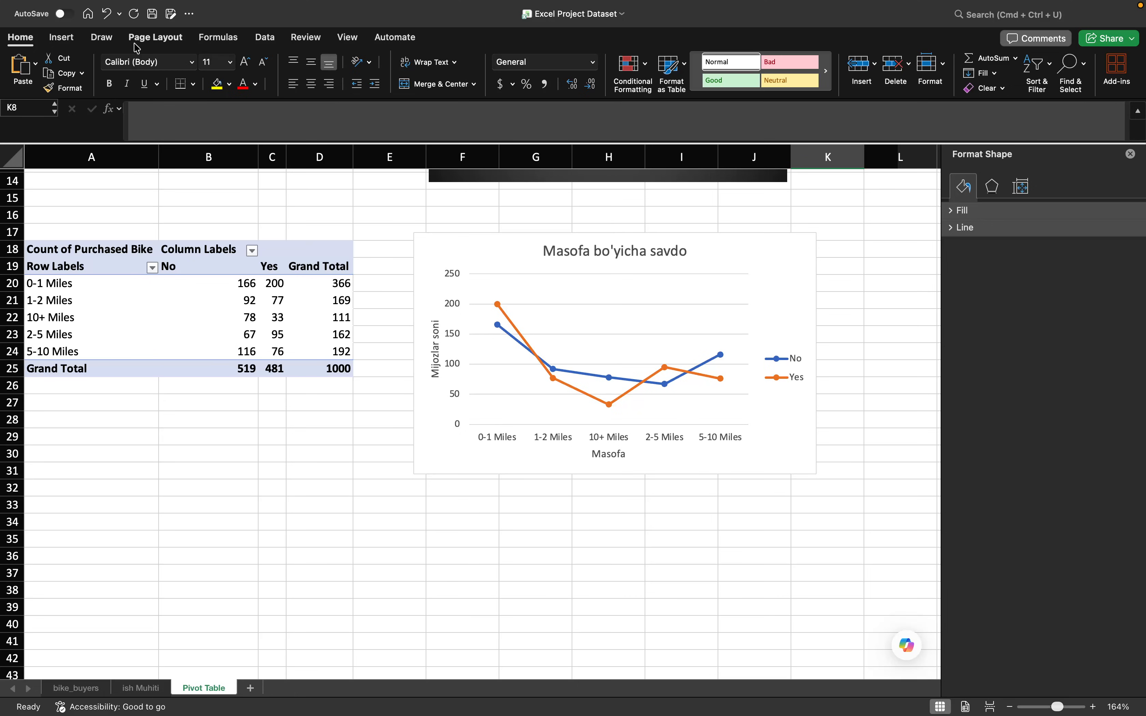
left_click(265, 38)
left_click(165, 70)
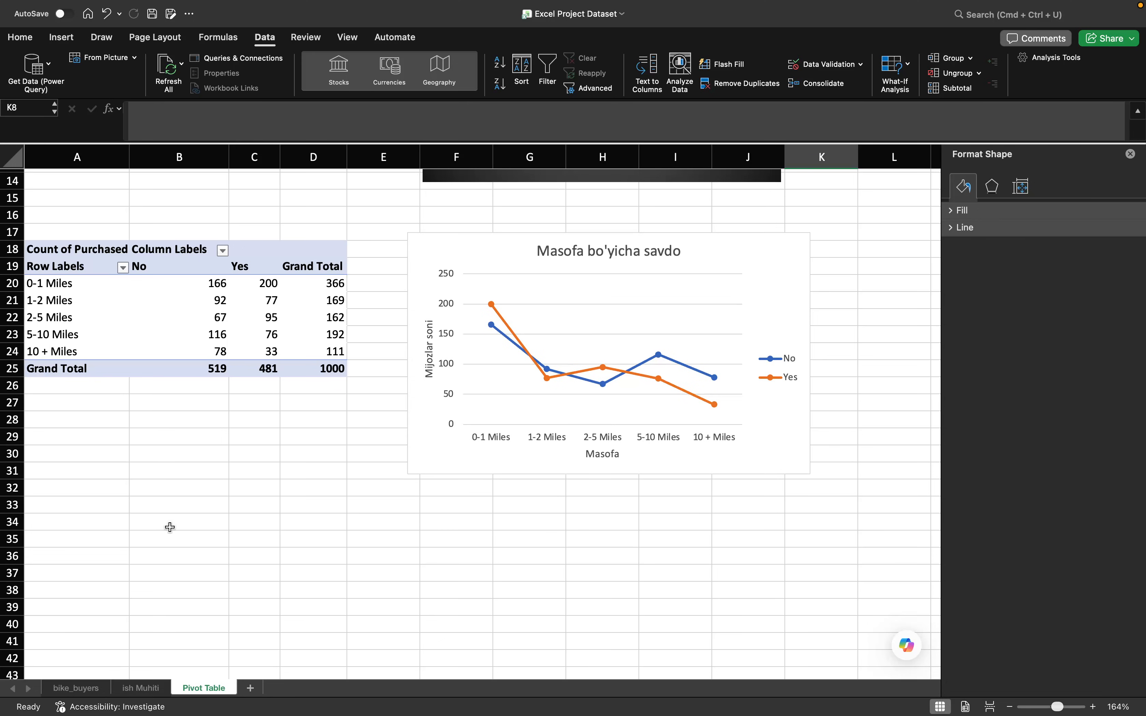
- Create a new pivot table at cell A34 of the Pivot Table sheet, pasting in the copied source range
left_click(96, 527)
scroll(100, 529, "down", 4)
scroll(124, 521, "up", 1)
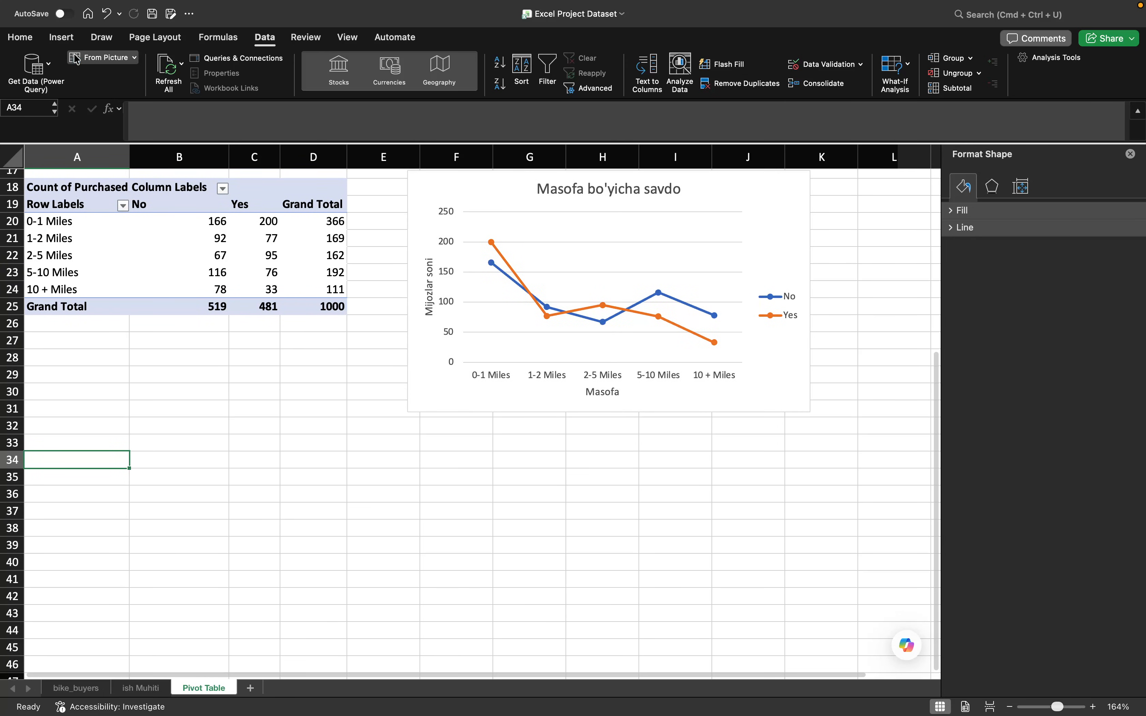
left_click(61, 37)
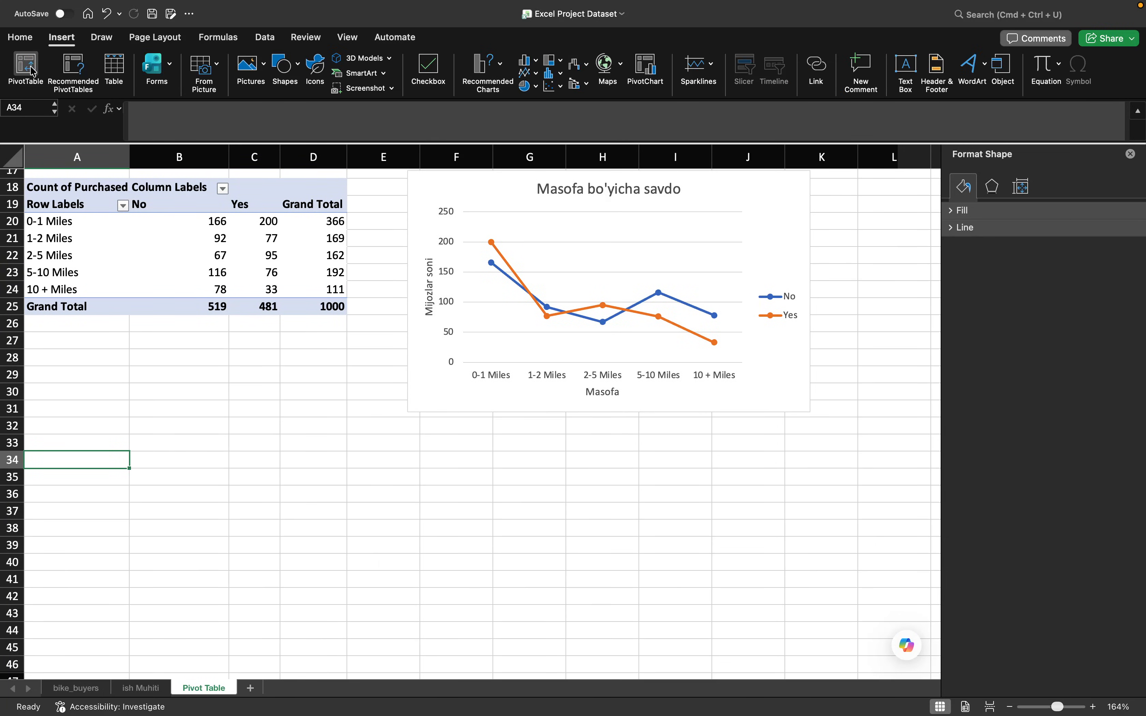
left_click(32, 71)
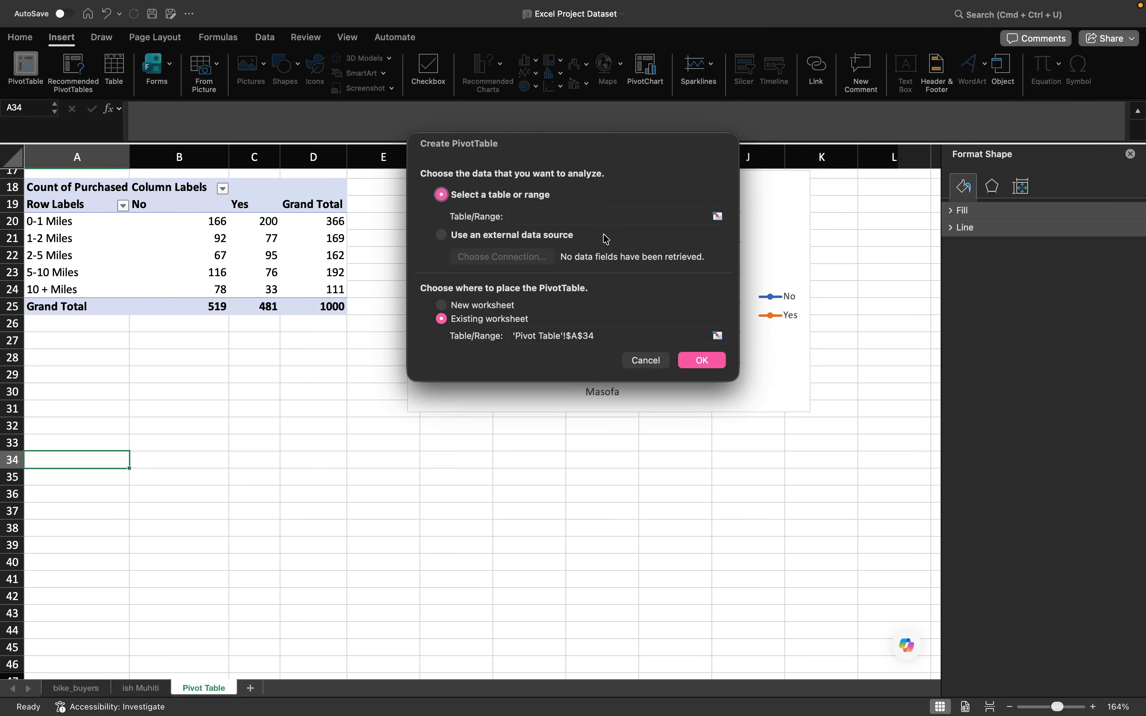
left_click(597, 213)
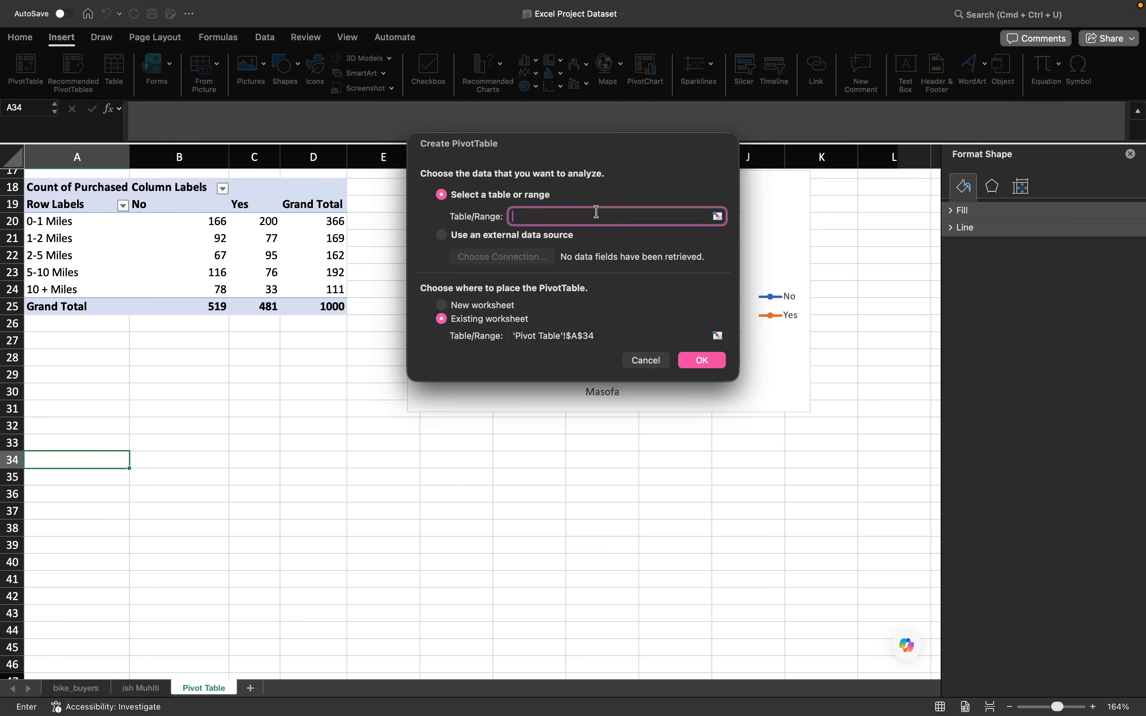
type("'ish Muhiti'!$A$1:$N$1001")
left_click(706, 360)
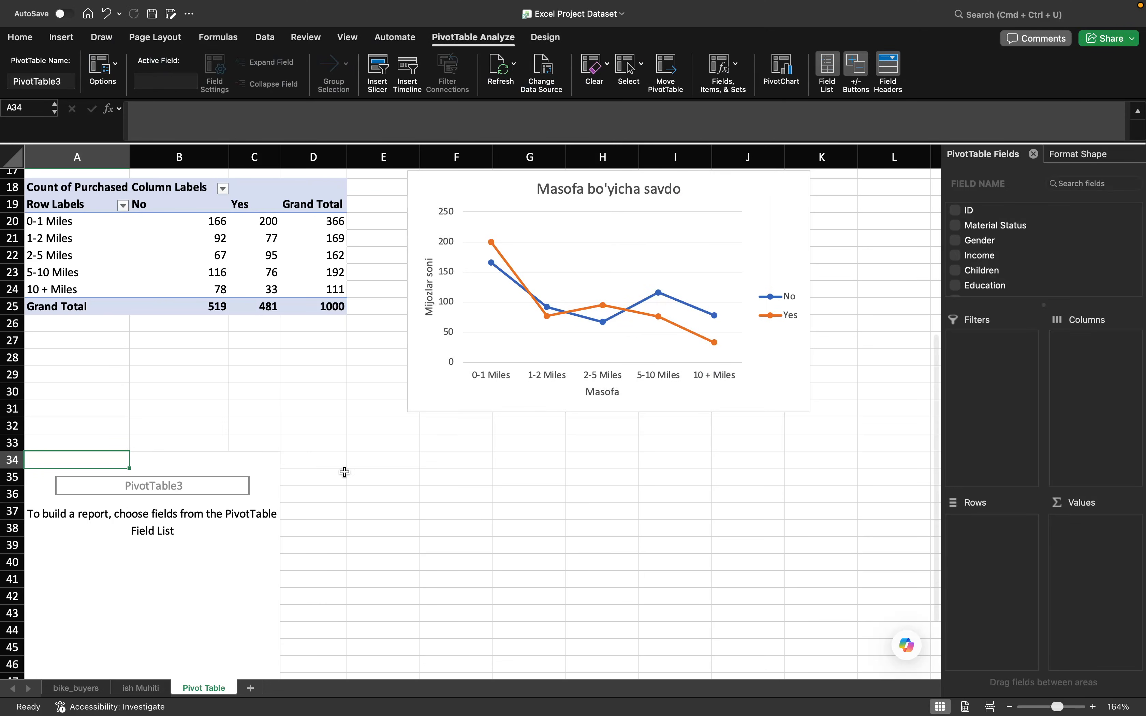
left_click(199, 576)
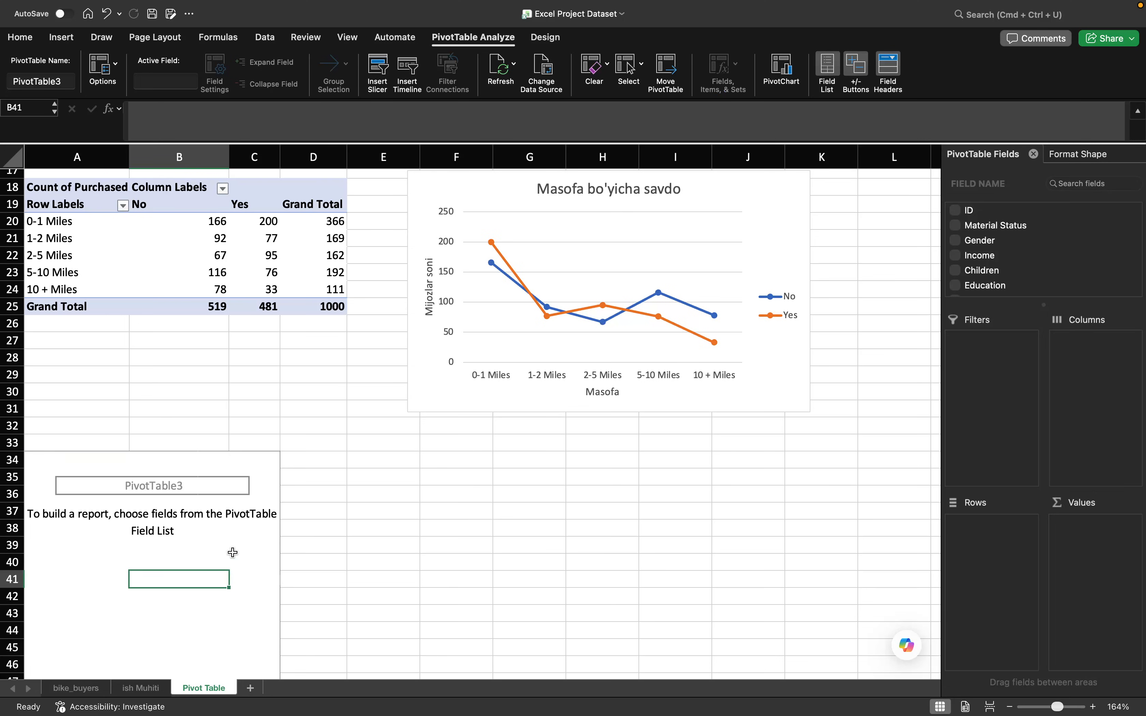
scroll(243, 553, "up", 2)
scroll(243, 553, "up", 1)
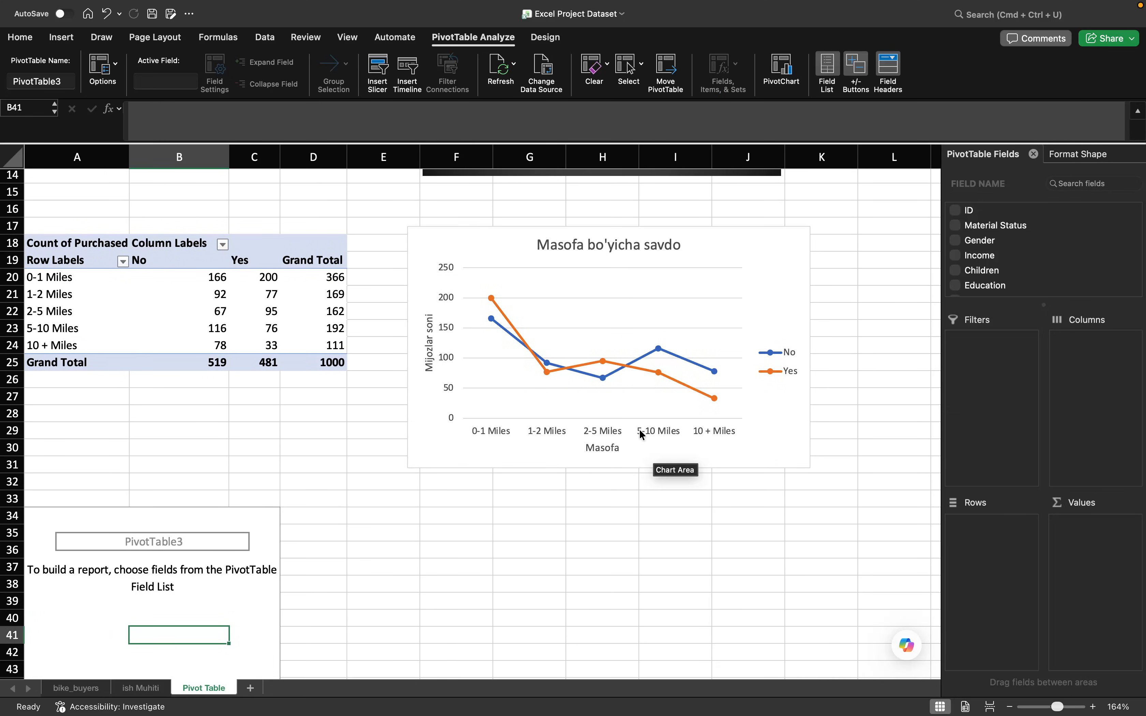
scroll(982, 269, "down", 5)
scroll(982, 269, "up", 3)
scroll(983, 269, "up", 1)
- Lay out the new pivot table with Yosh chegarasi as rows, Purchased Bike as columns and the count of Purchased Bike as values
scroll(417, 435, "down", 5)
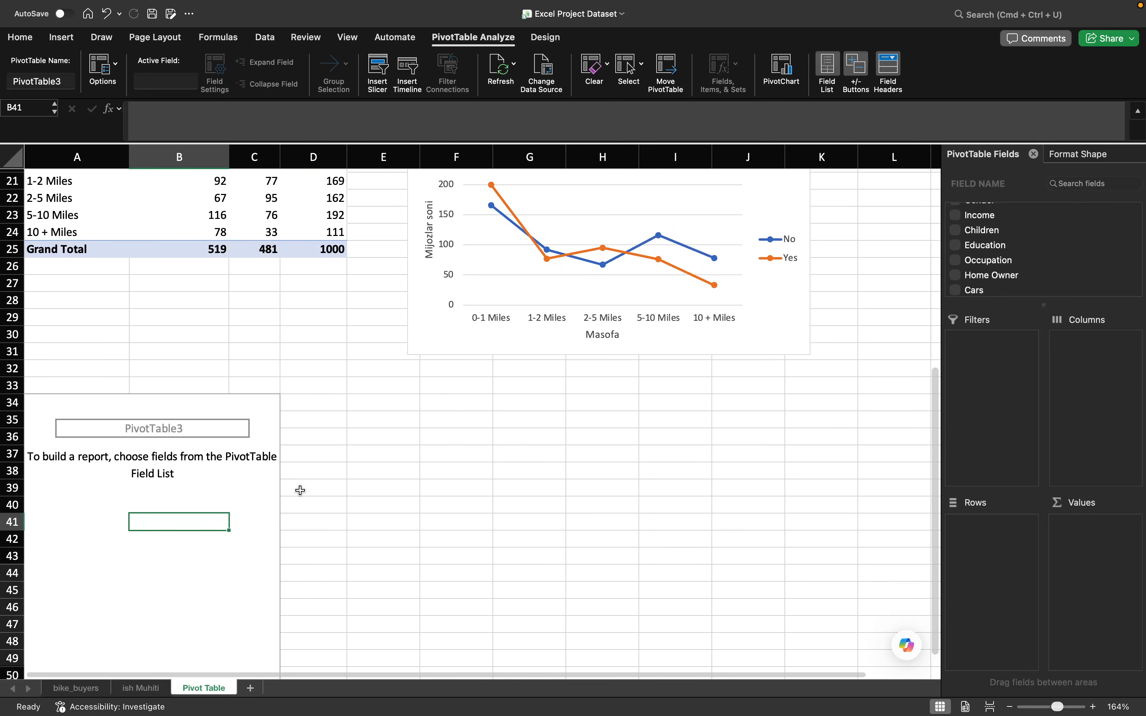
scroll(303, 488, "down", 1)
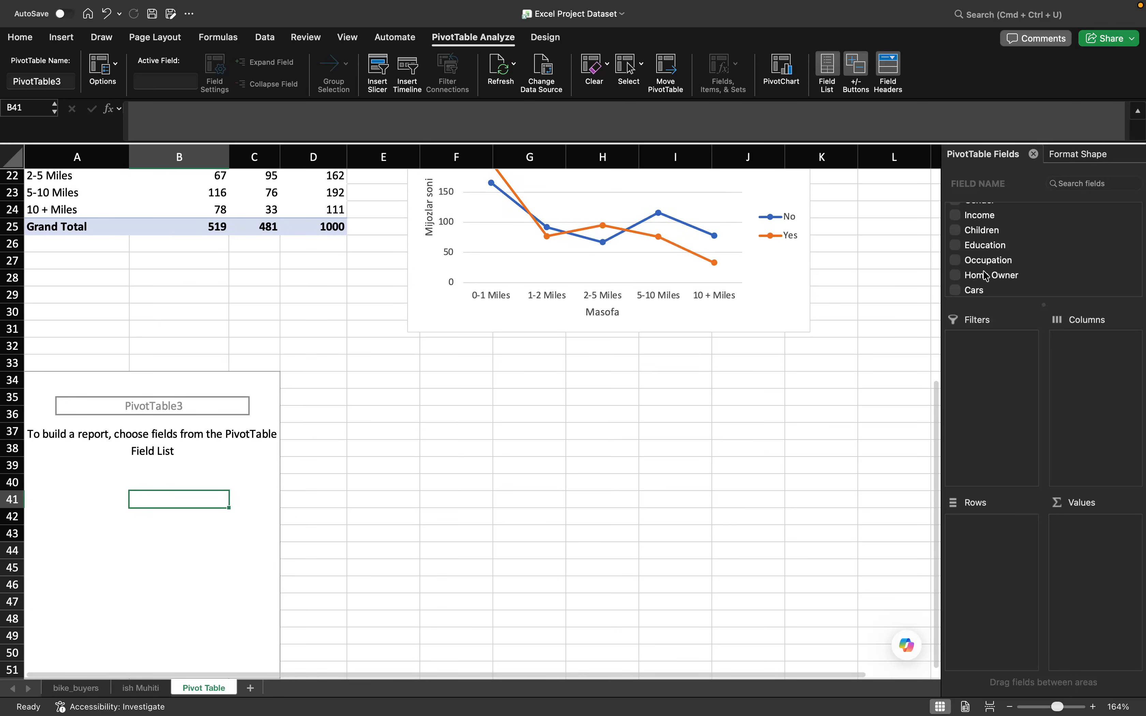
scroll(987, 276, "down", 5)
left_click_drag(983, 275, 982, 557)
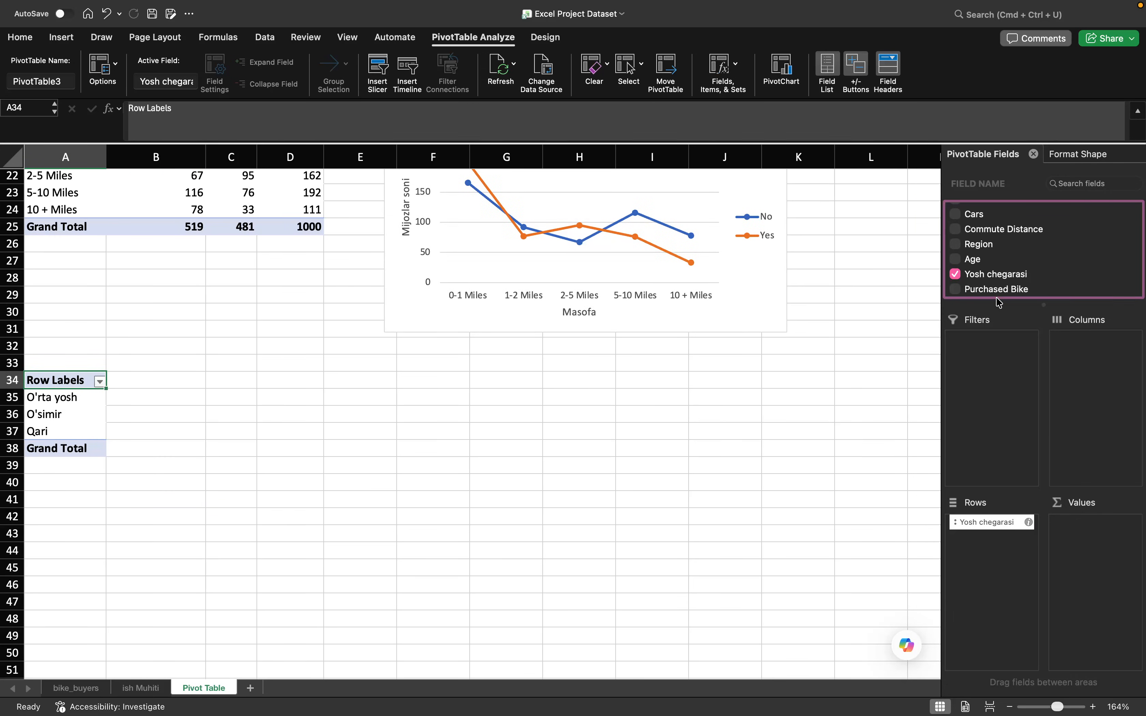
left_click_drag(996, 290, 1092, 540)
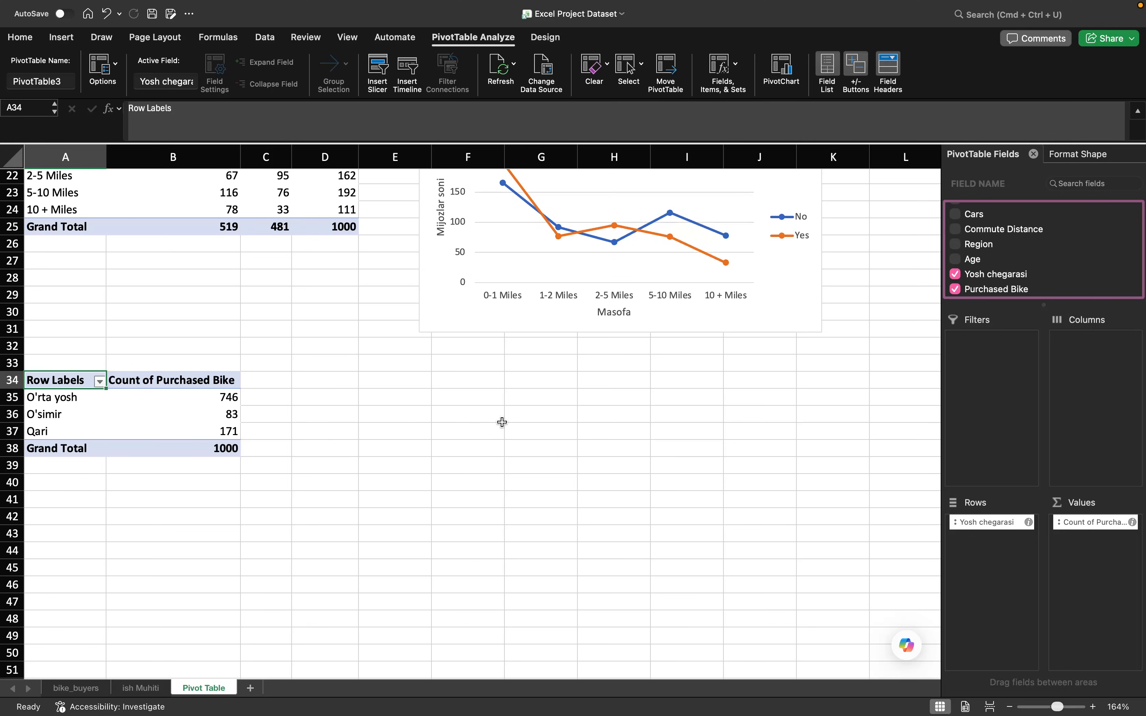
left_click_drag(1002, 292, 1085, 373)
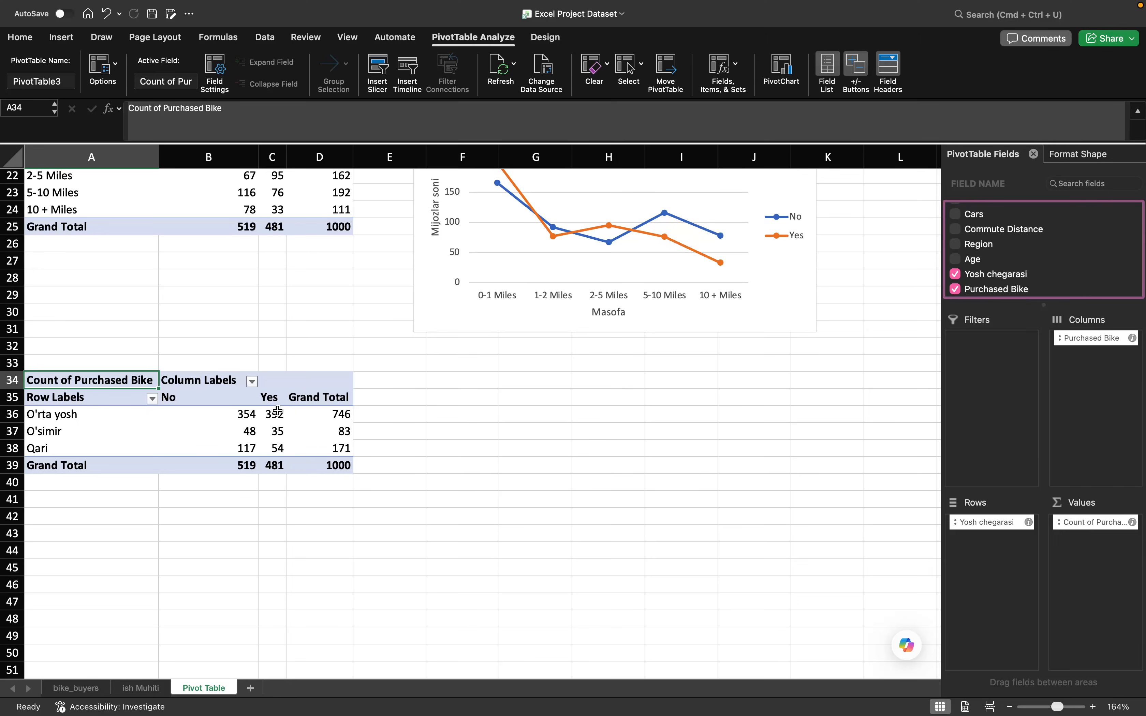
- Insert a 2-D line chart with markers from the age group pivot table and place it beside the table, below the commute distance chart
left_click(241, 419)
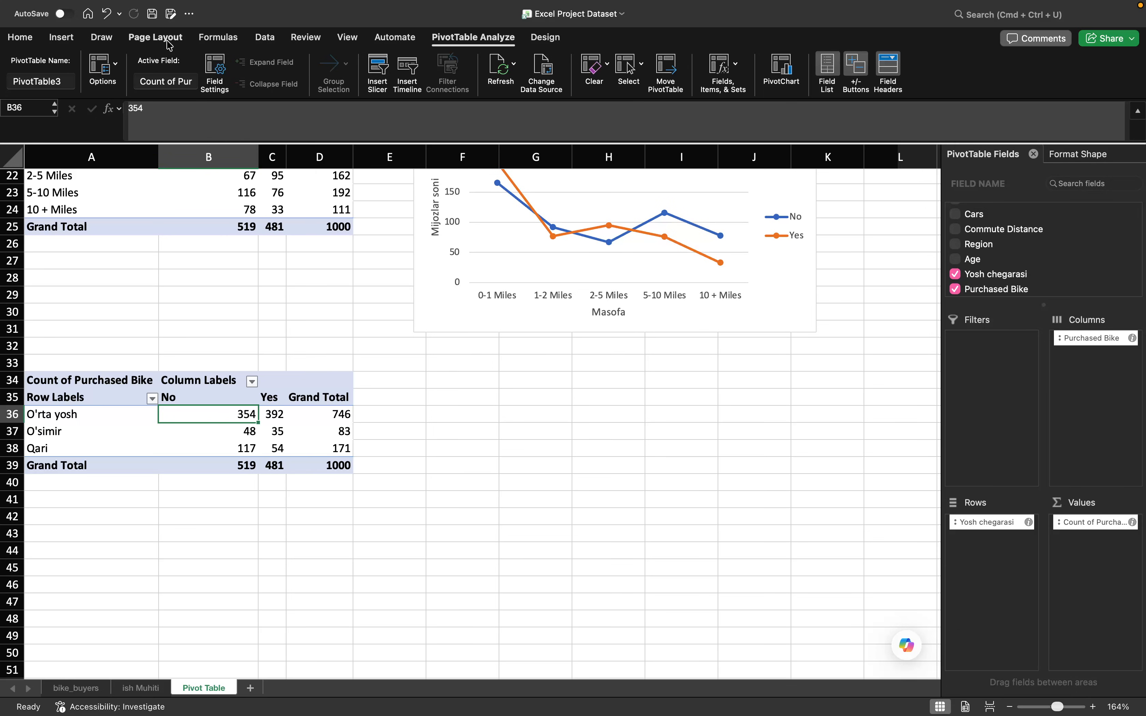
left_click(61, 43)
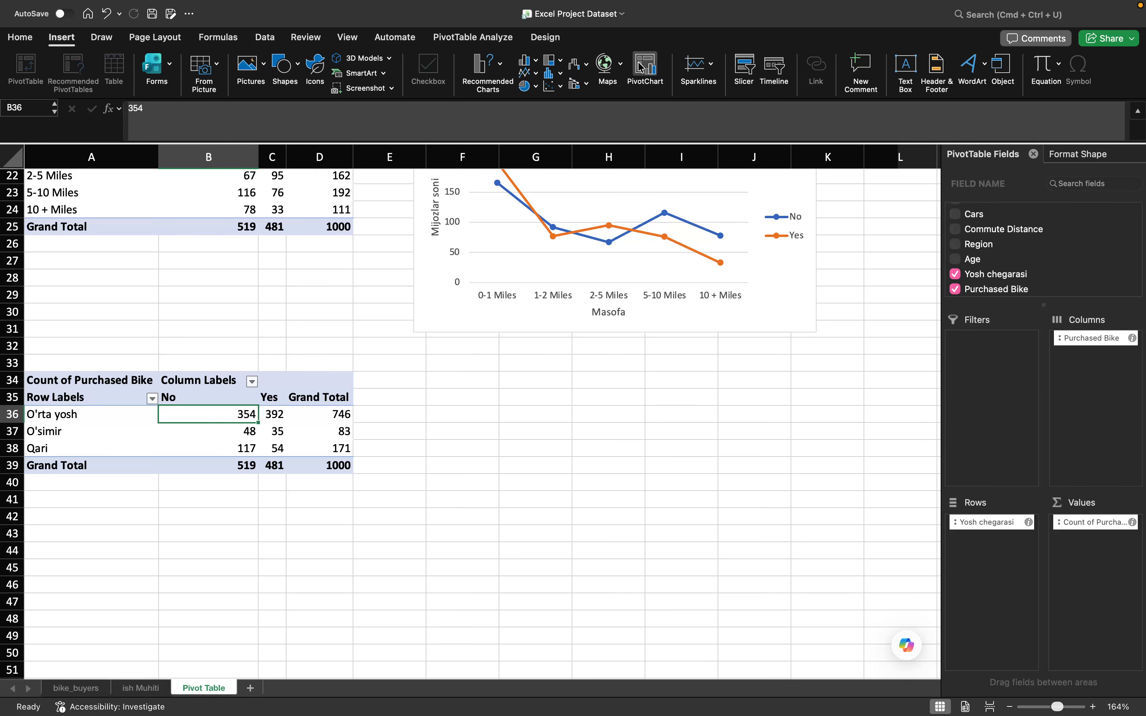
left_click(527, 75)
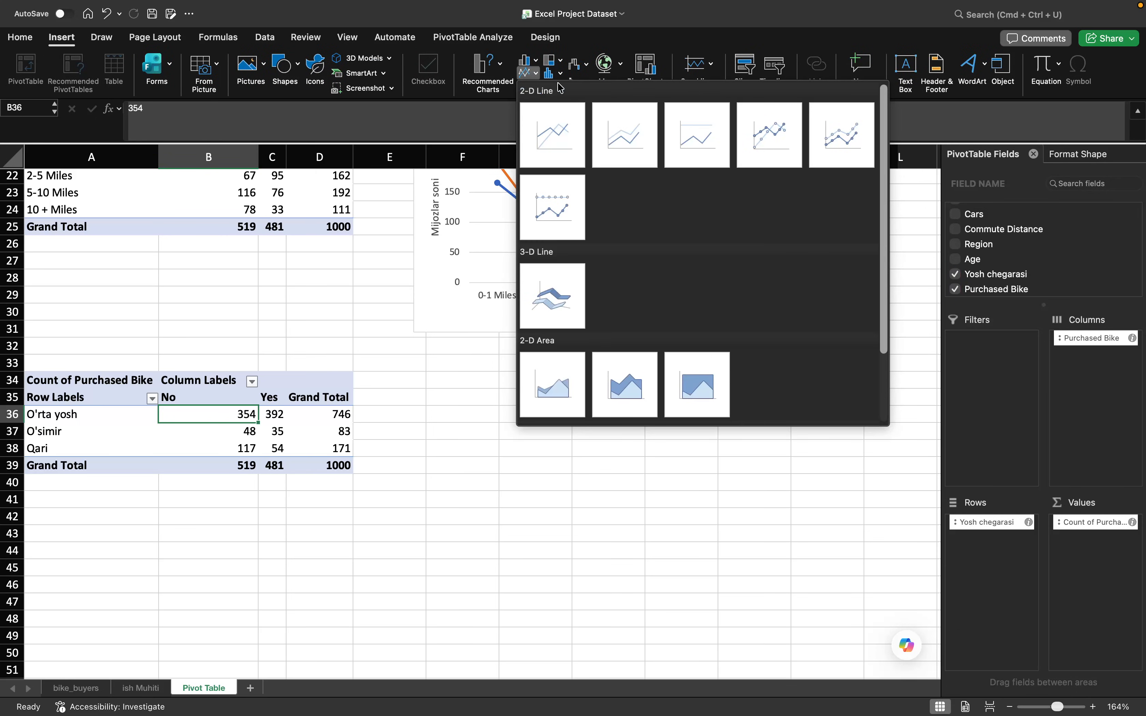
left_click(765, 133)
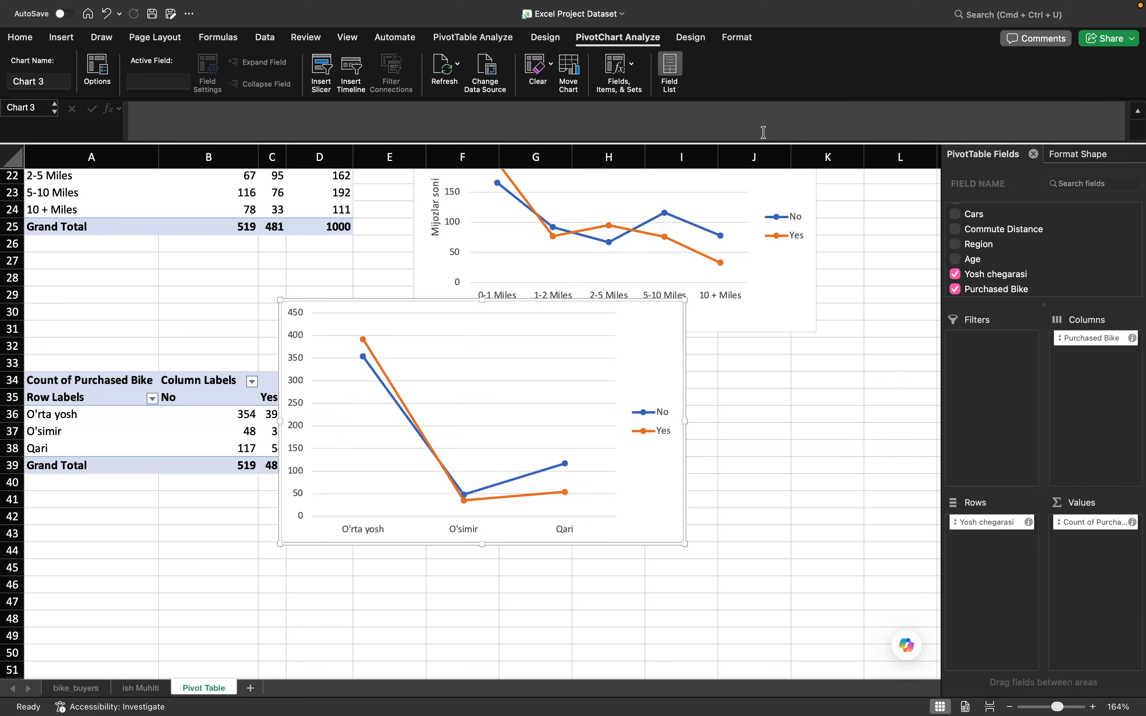
left_click_drag(644, 323, 774, 378)
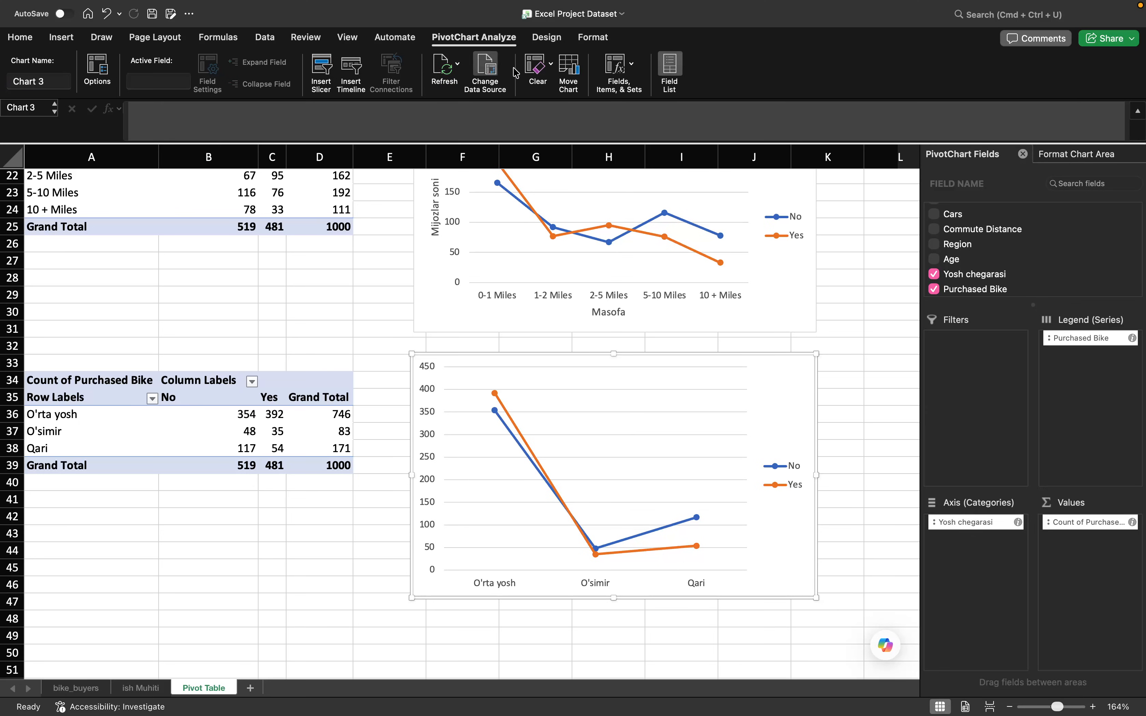
- Add primary horizontal and primary vertical axis titles to the age group line chart
left_click(547, 38)
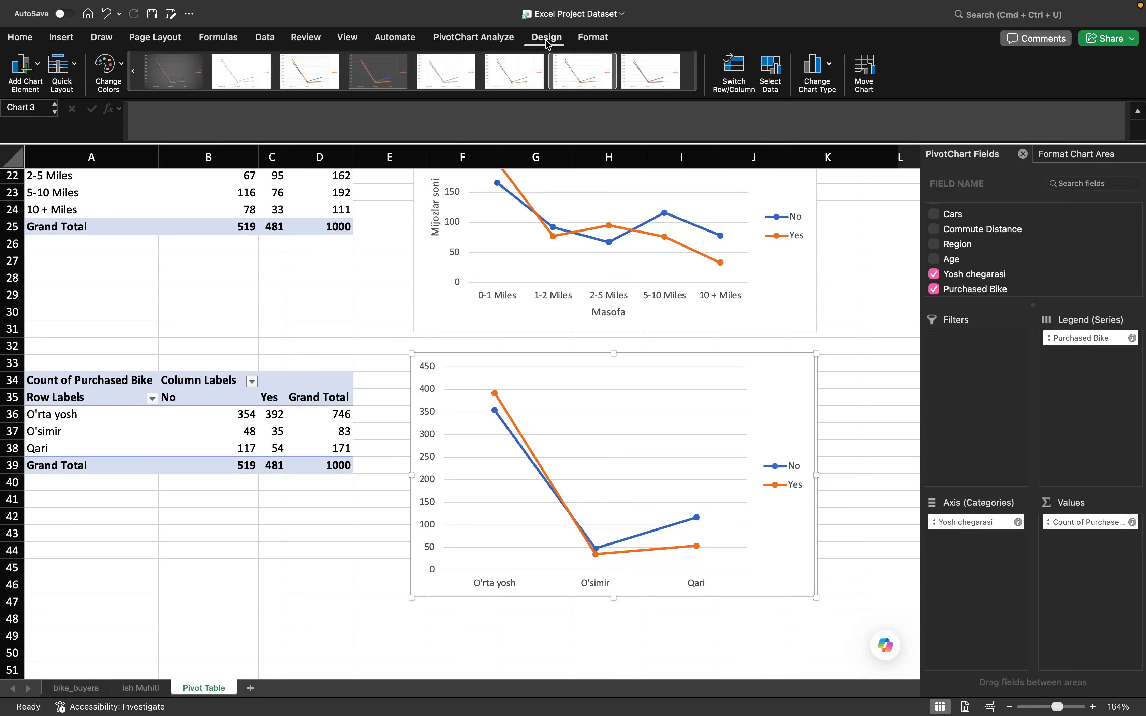
left_click(26, 71)
mouse_move(90, 108)
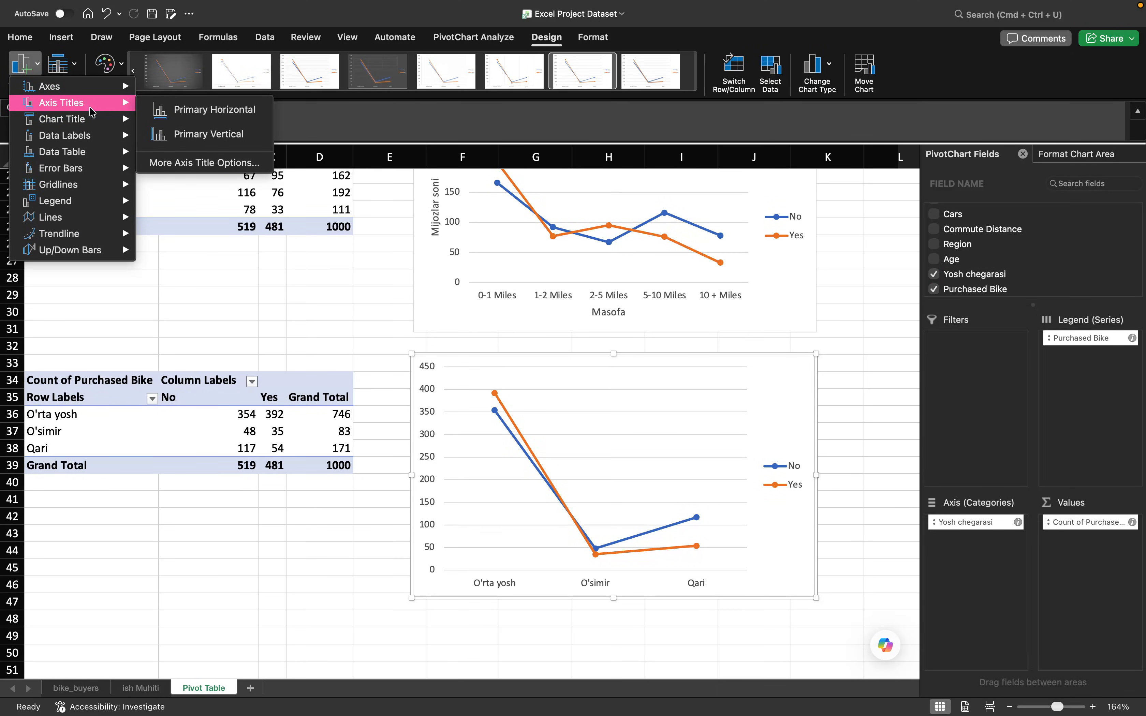
left_click(208, 110)
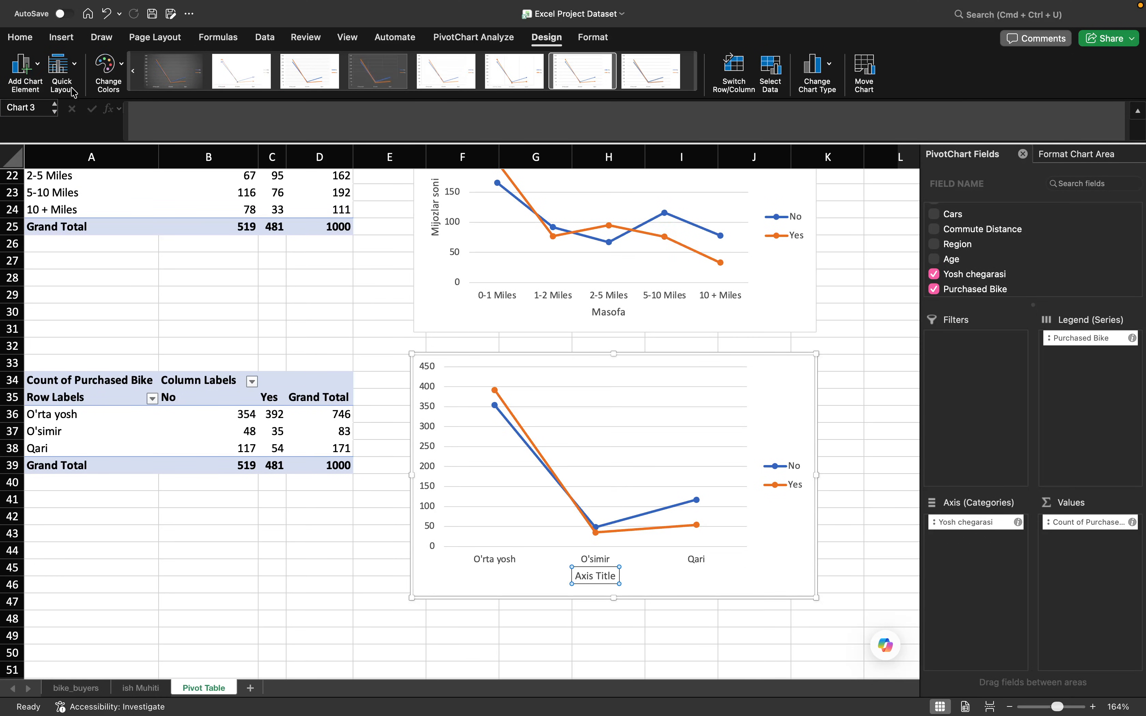
left_click(16, 74)
mouse_move(85, 88)
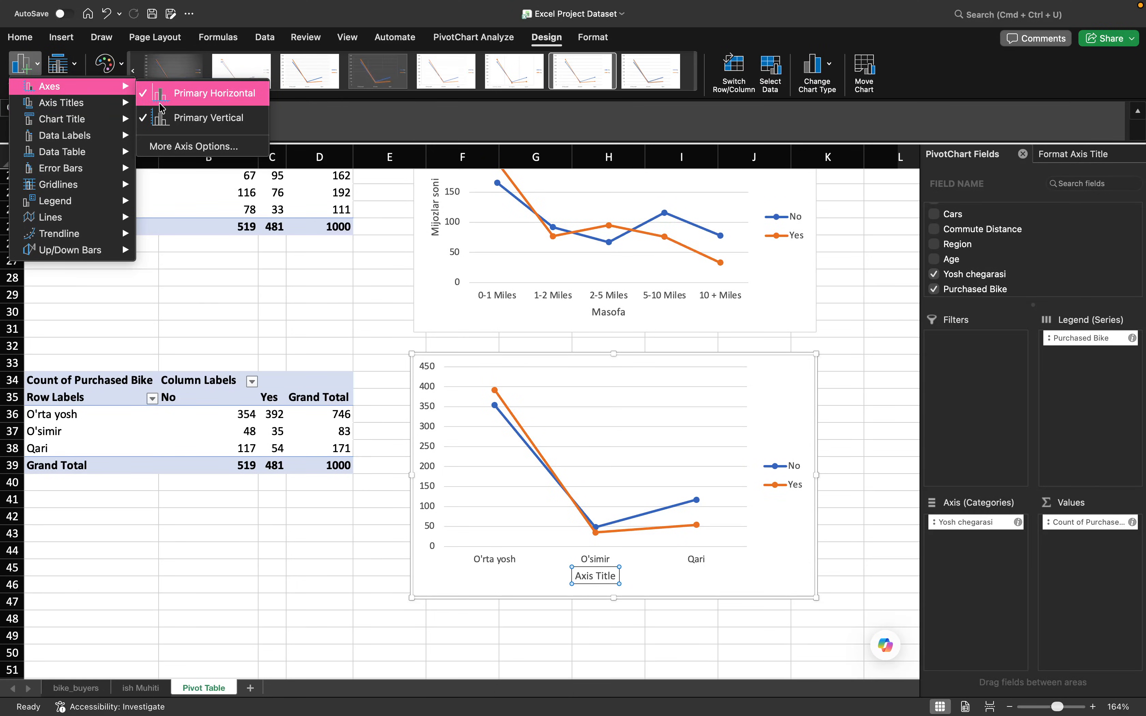
mouse_move(120, 105)
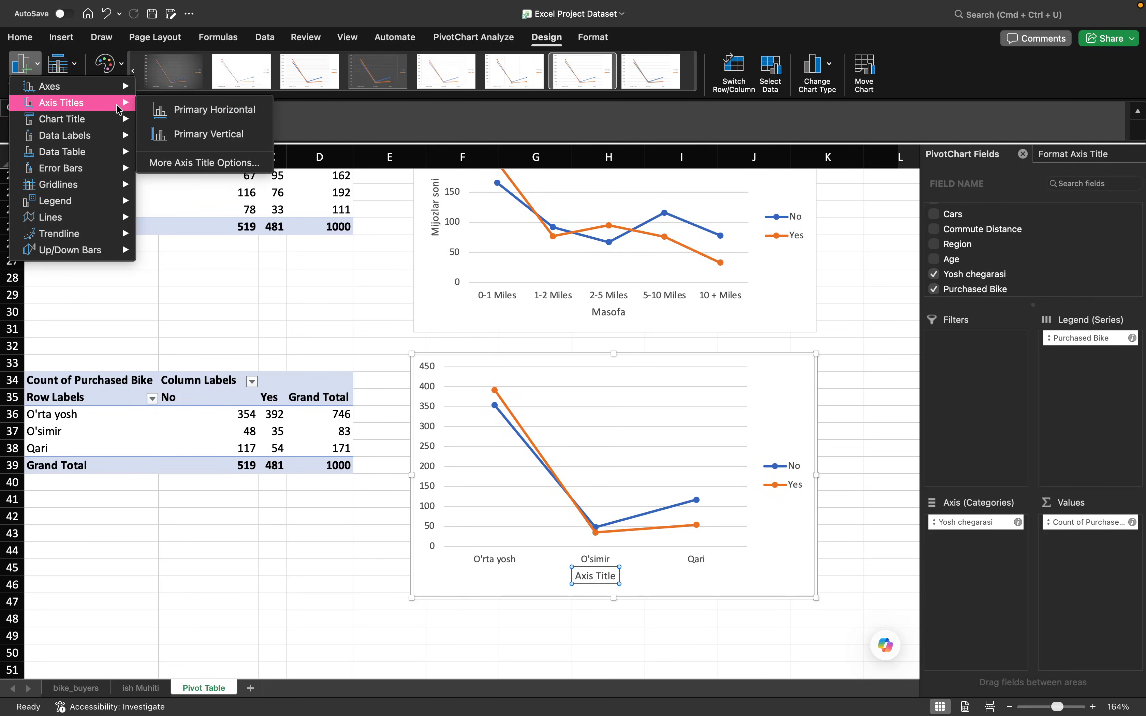
left_click(175, 135)
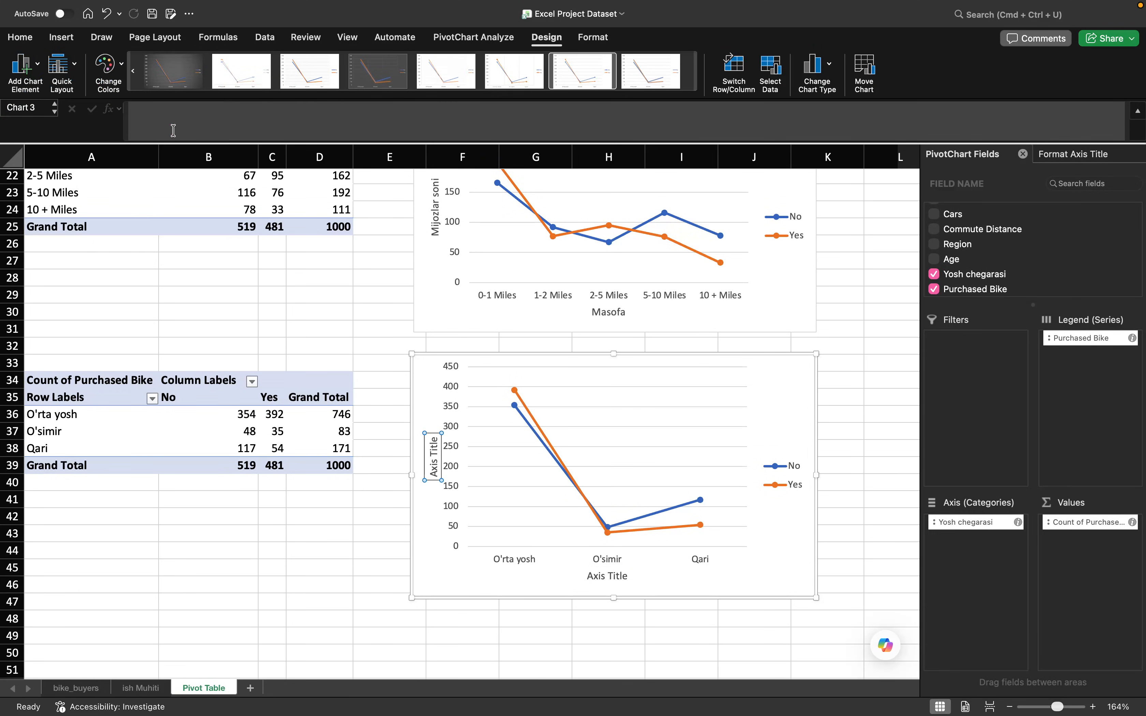
- Add a title above the age group line chart reading "Yosh bo'yicha savdo"
left_click(32, 86)
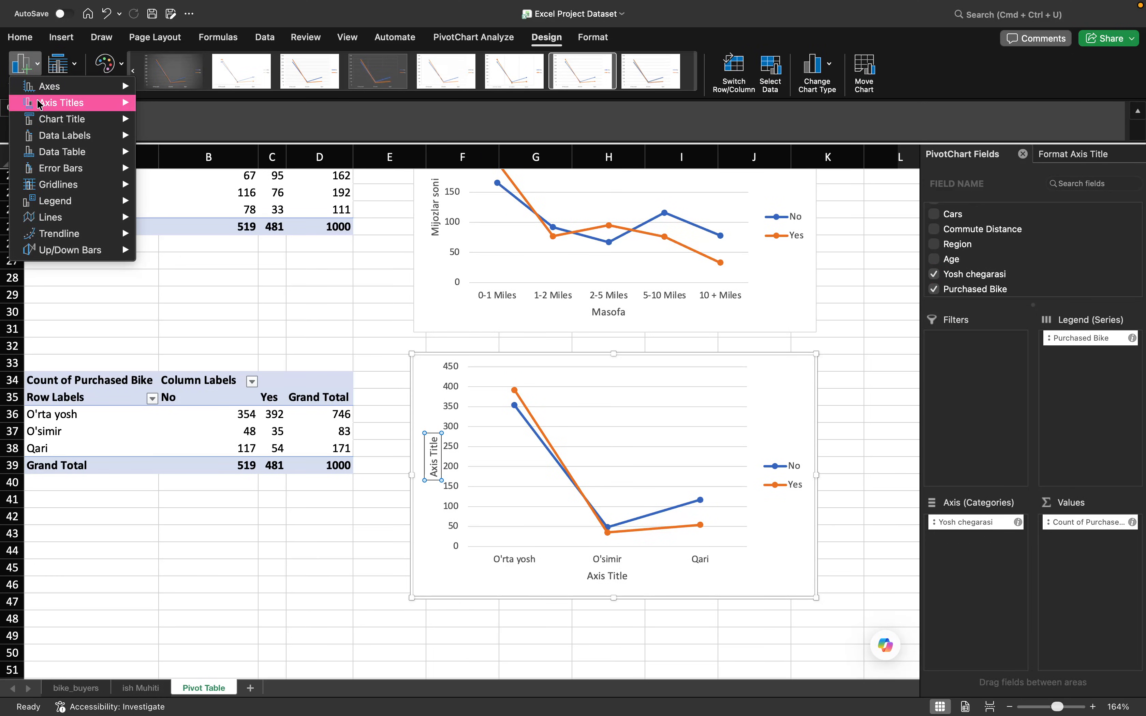
mouse_move(57, 127)
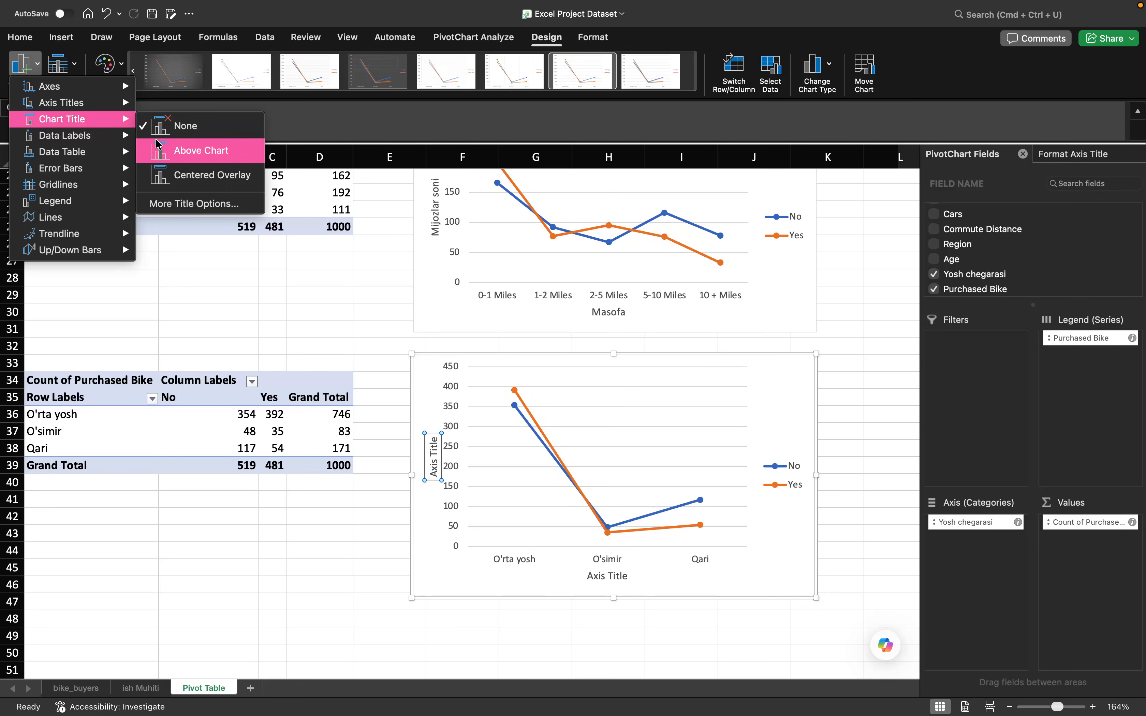
left_click(176, 151)
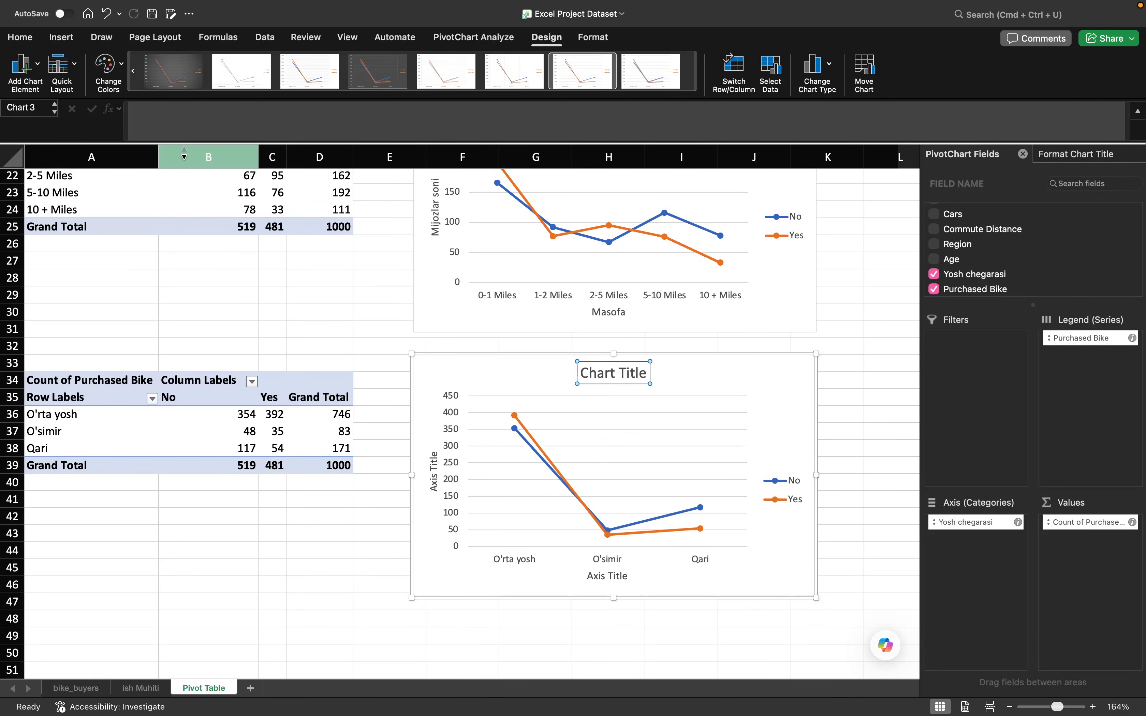
double_click(637, 376)
key("BackSpace")
key("BackSpace")
key("BackSpace")
key("BackSpace")
key("BackSpace")
key("BackSpace")
key("BackSpace")
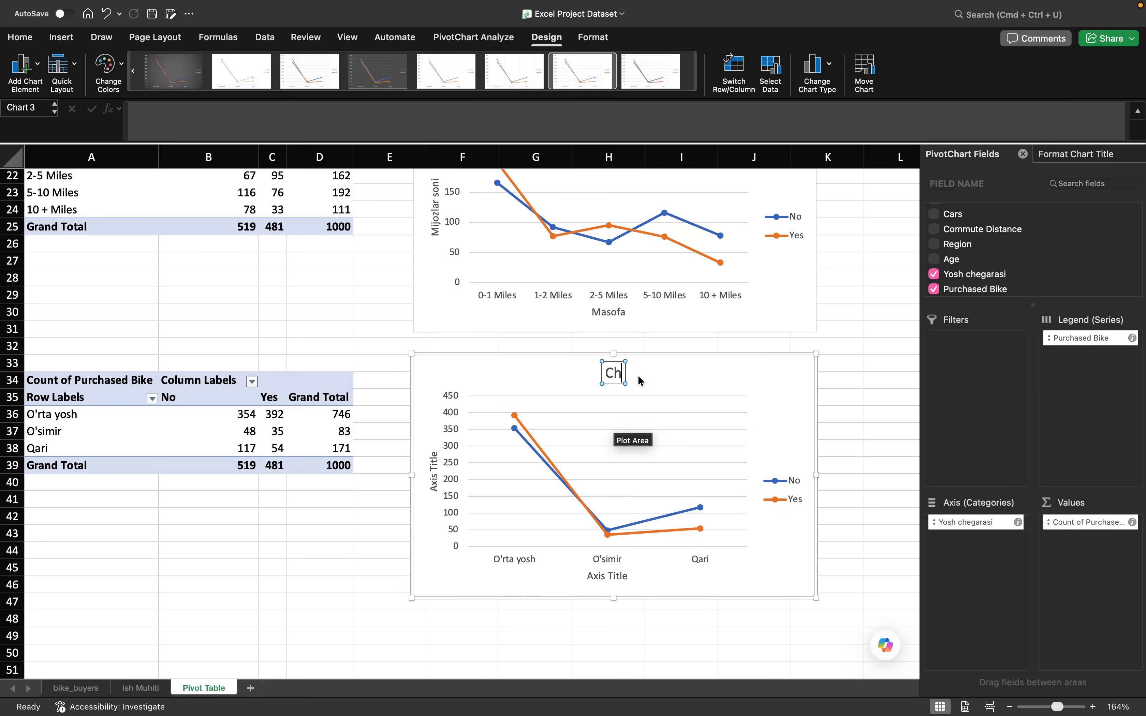
type("Yosh")
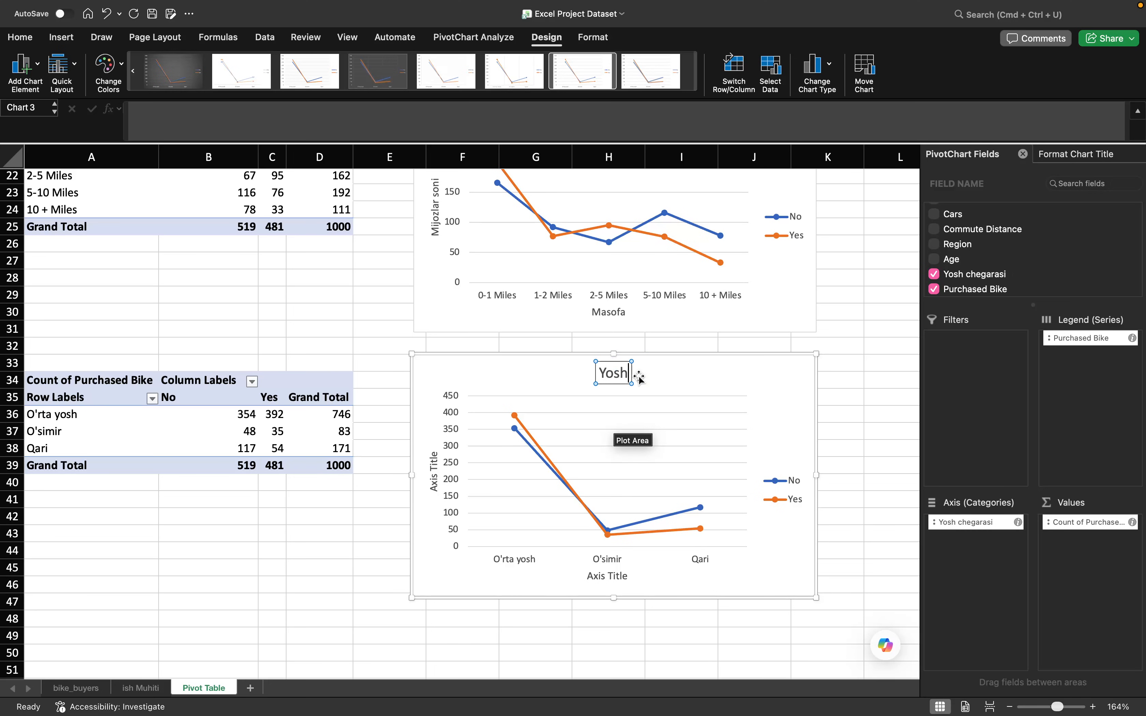
type(" bo'yich")
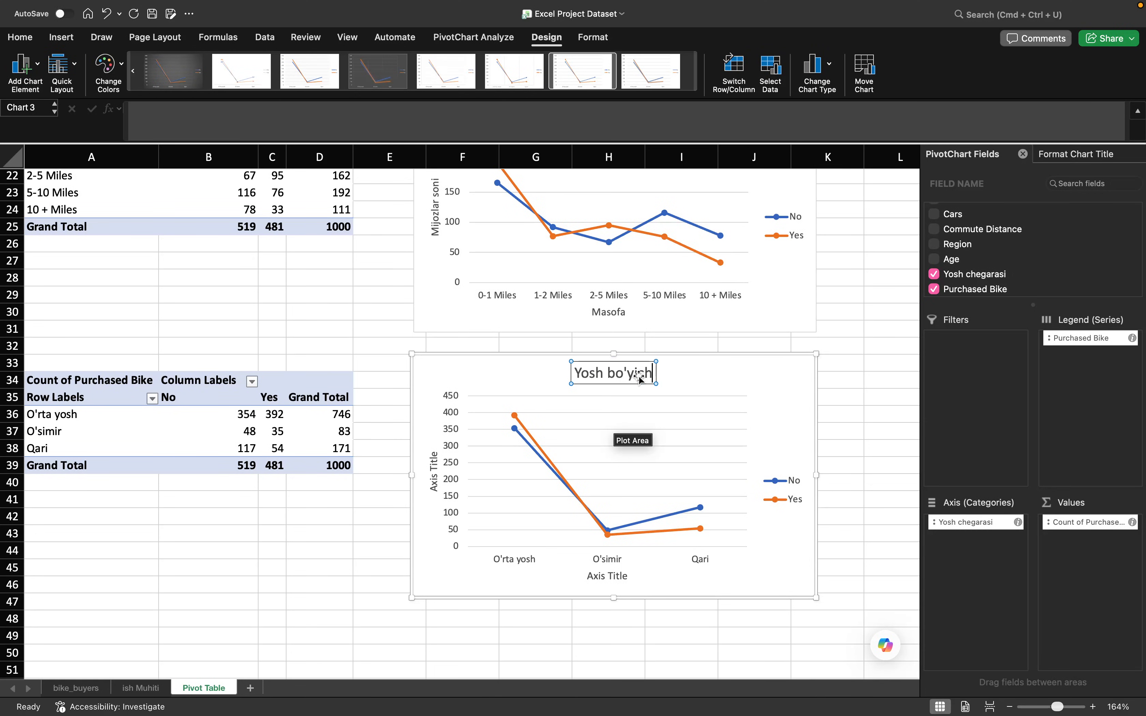
type("a savdo")
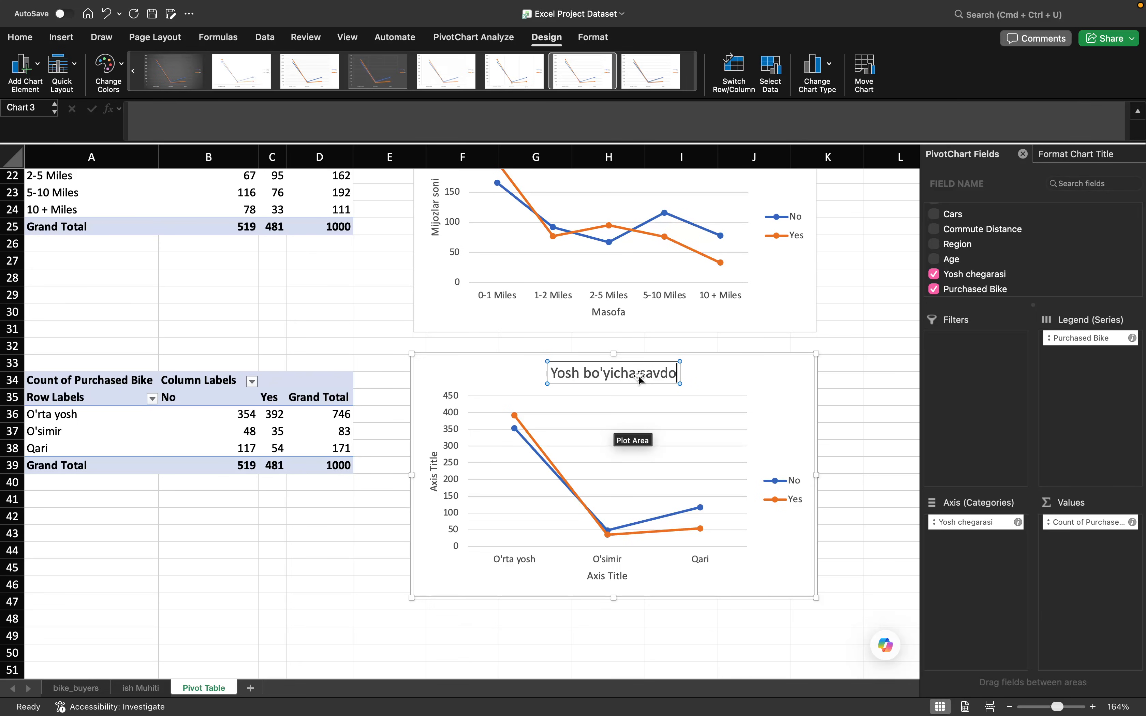
- Change the vertical axis title of the age group chart to "Mijozlar soni"
left_click(436, 487)
double_click(435, 484)
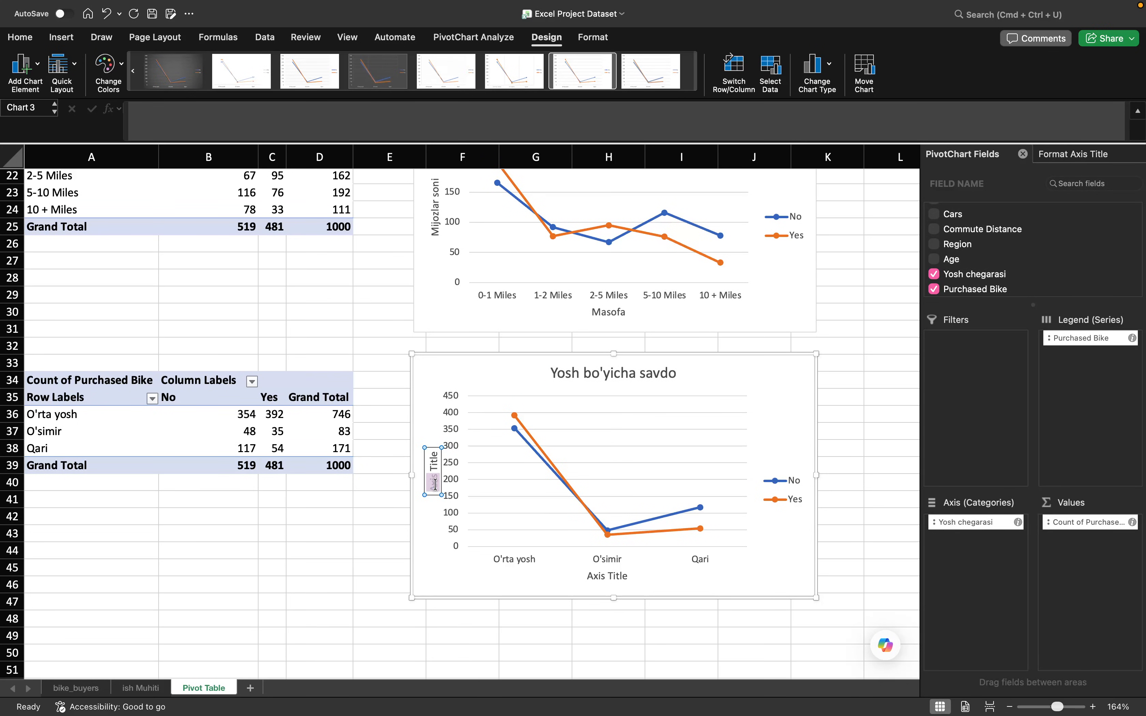
key("super+a")
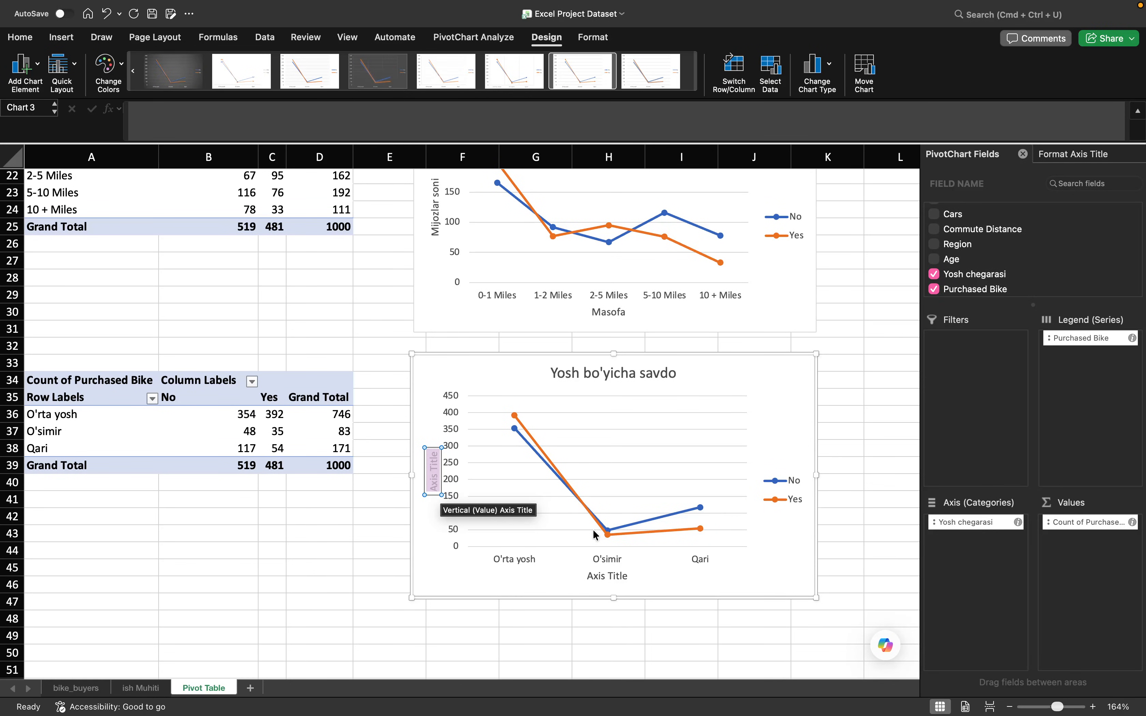
type("Mijozlar soni")
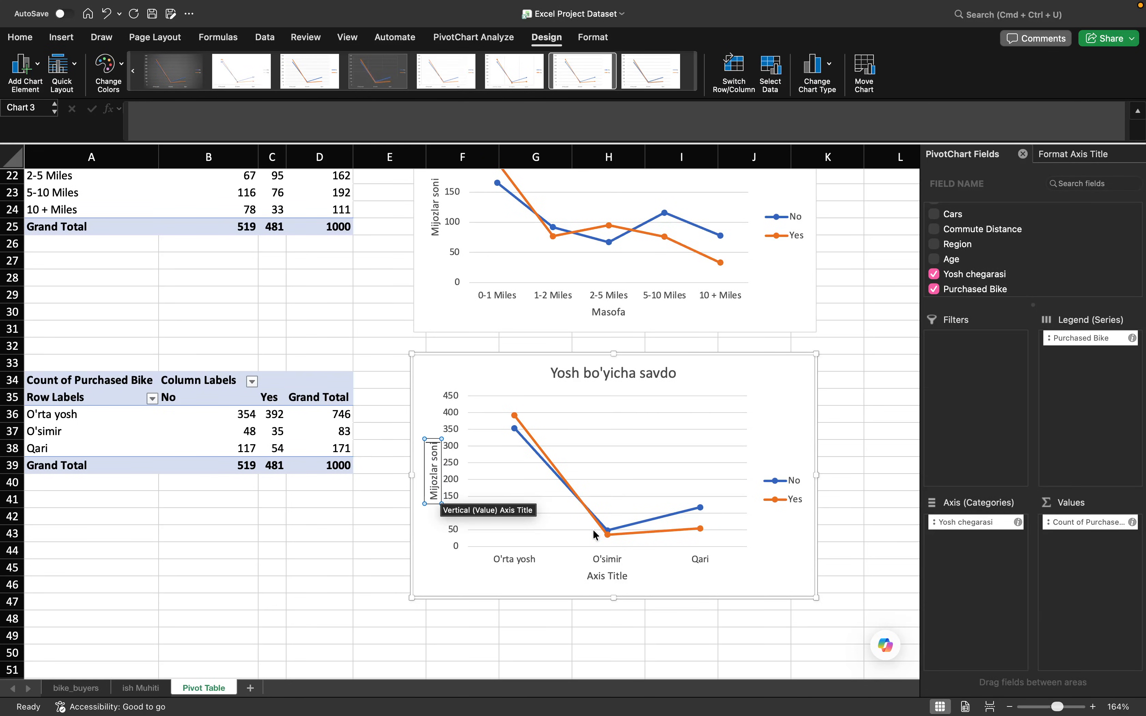
- Change the horizontal axis title of the age group chart to "Yosh chegarasi"
left_click(608, 576)
triple_click(609, 576)
type("Y")
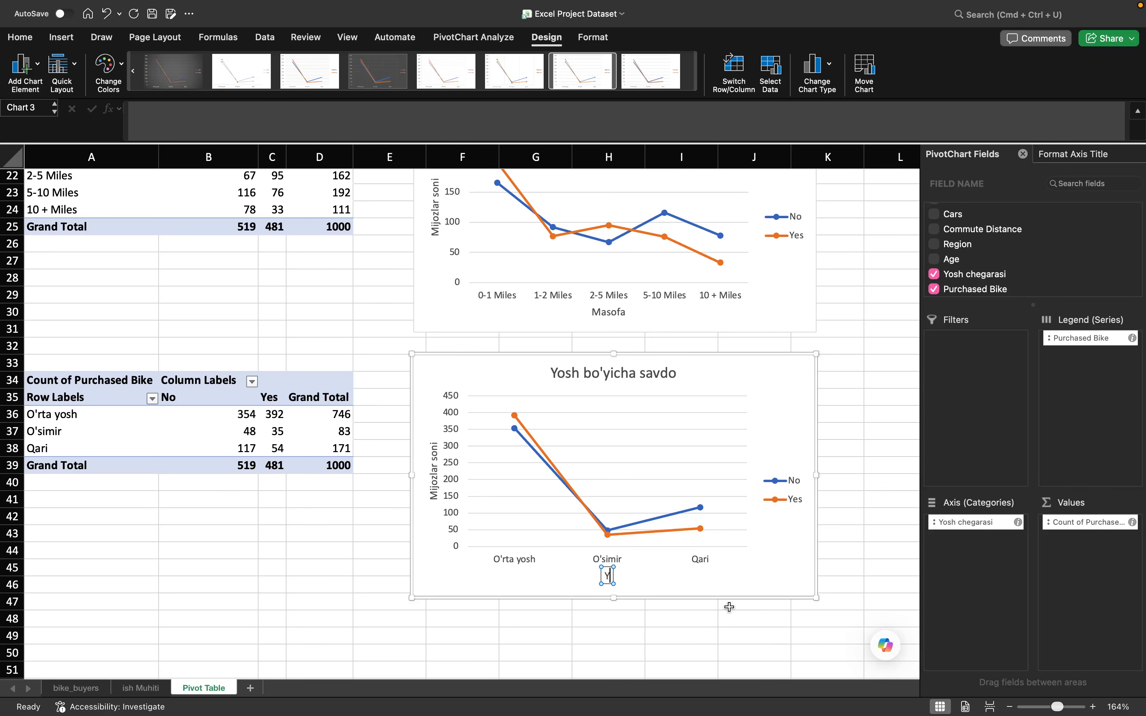
type("osh chegarasi")
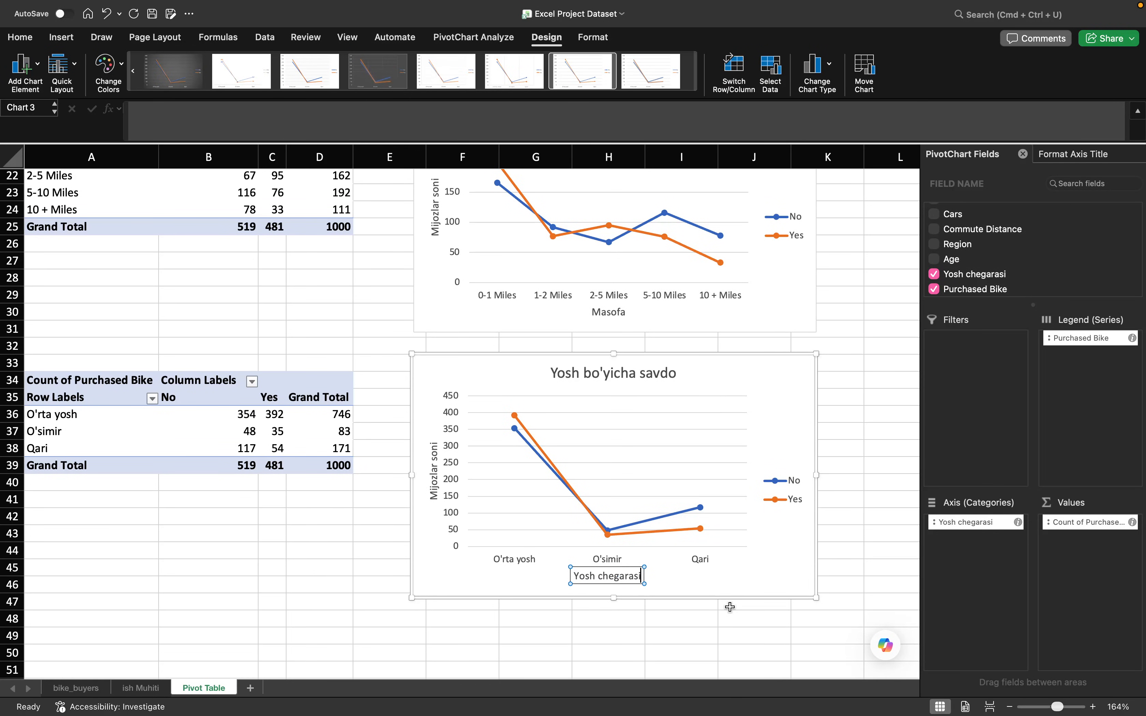
left_click(732, 577)
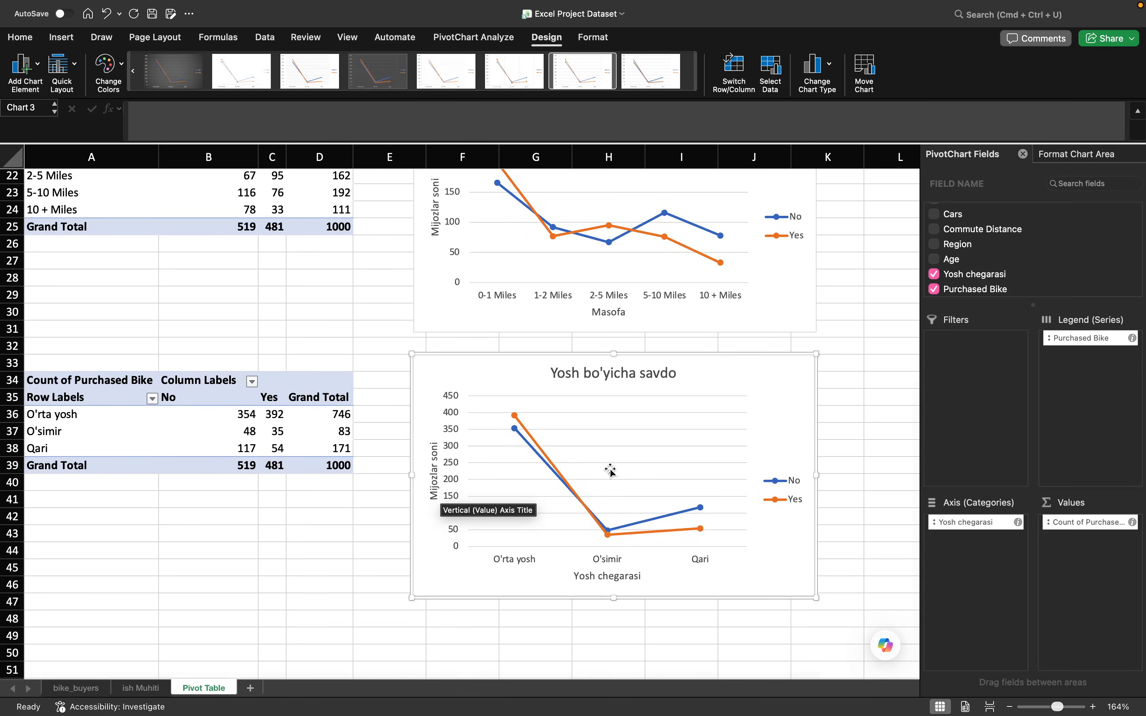
mouse_move(631, 536)
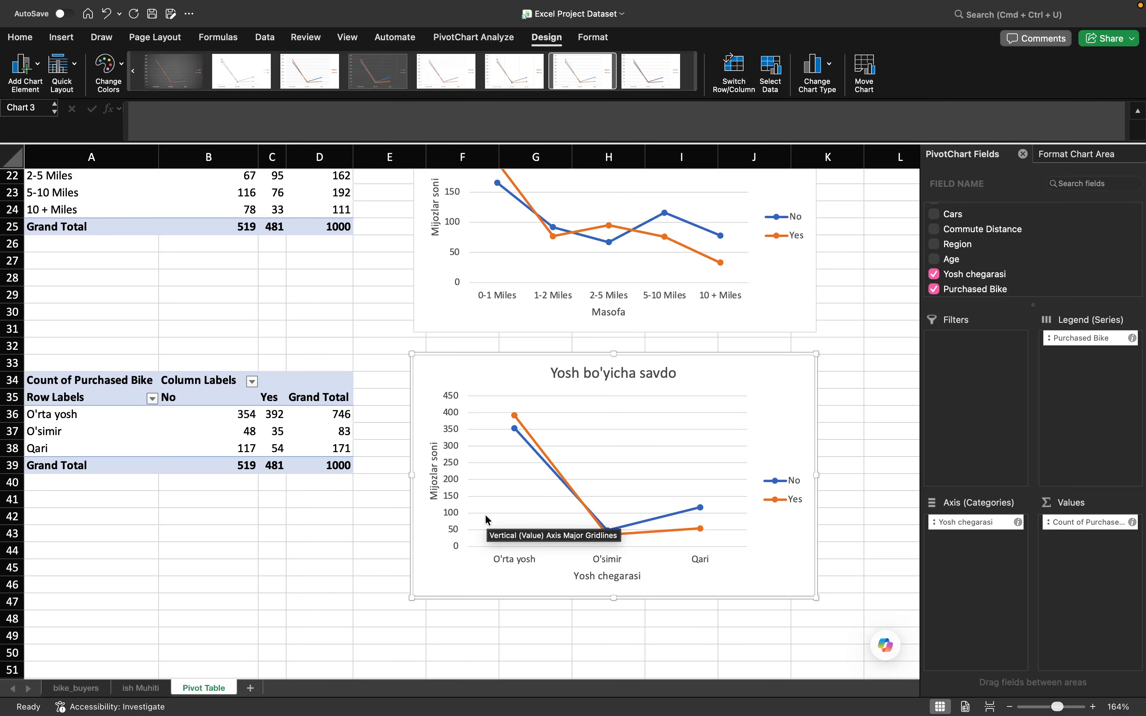
- Copy the age group pivot table range A33:D41 and paste it at cell A51, below the age group chart
scroll(486, 514, "down", 3)
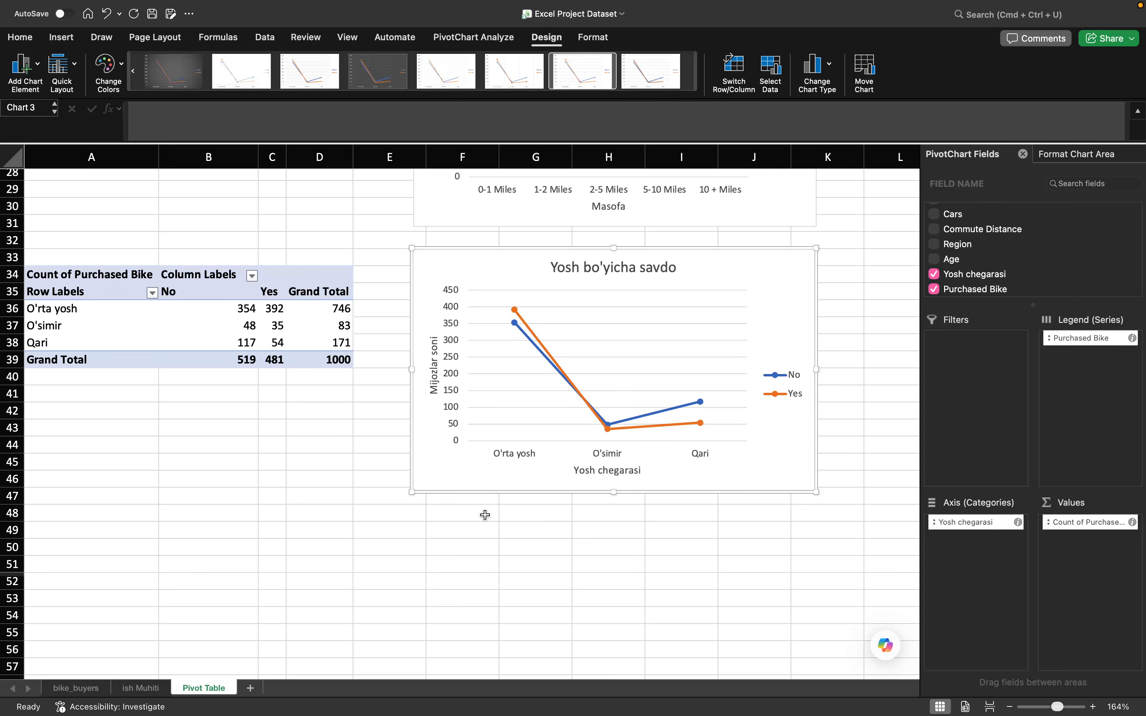
left_click_drag(38, 257, 311, 391)
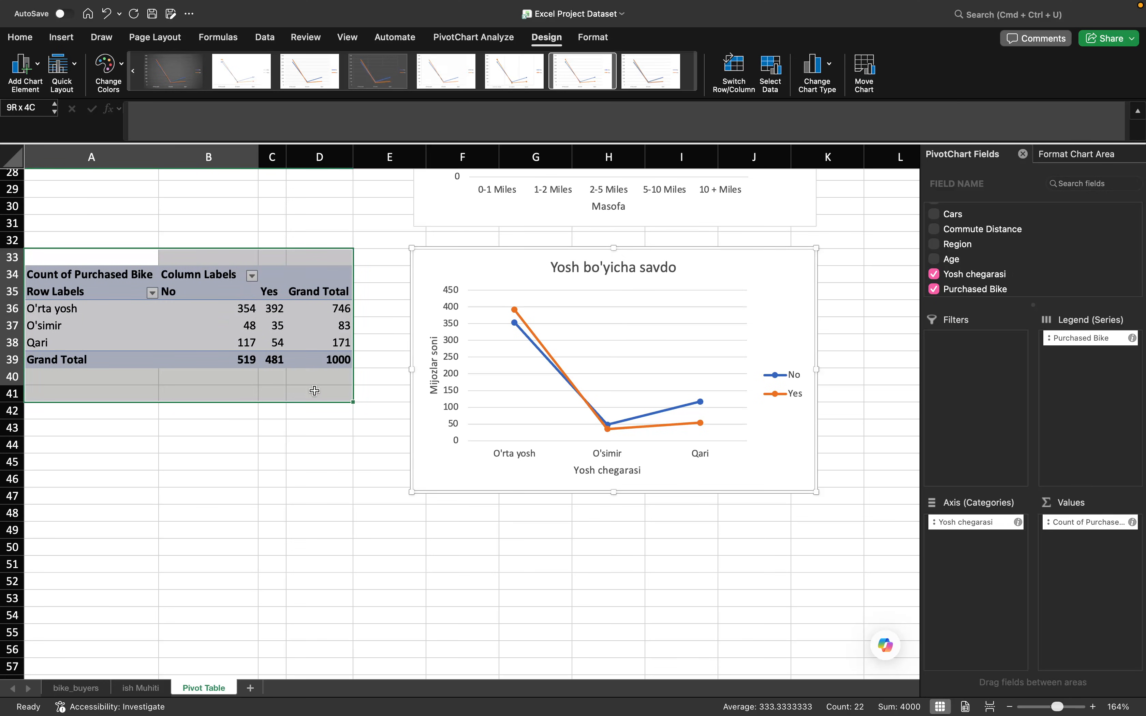
key("super+c")
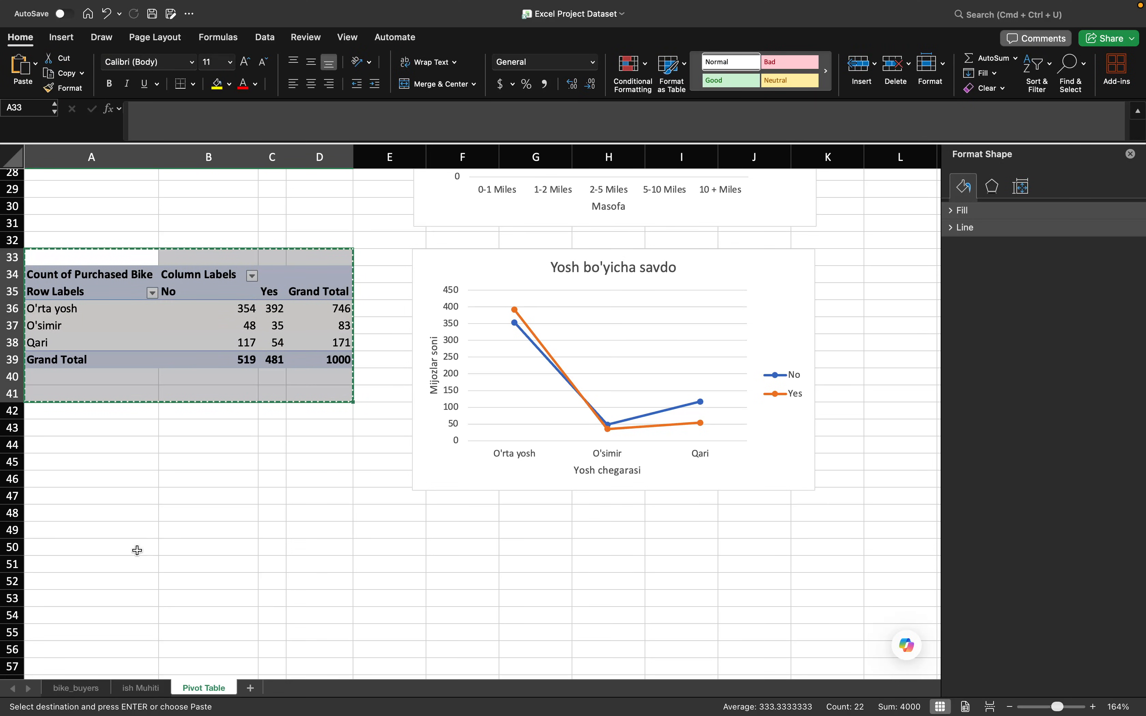
left_click(102, 568)
key("super+v")
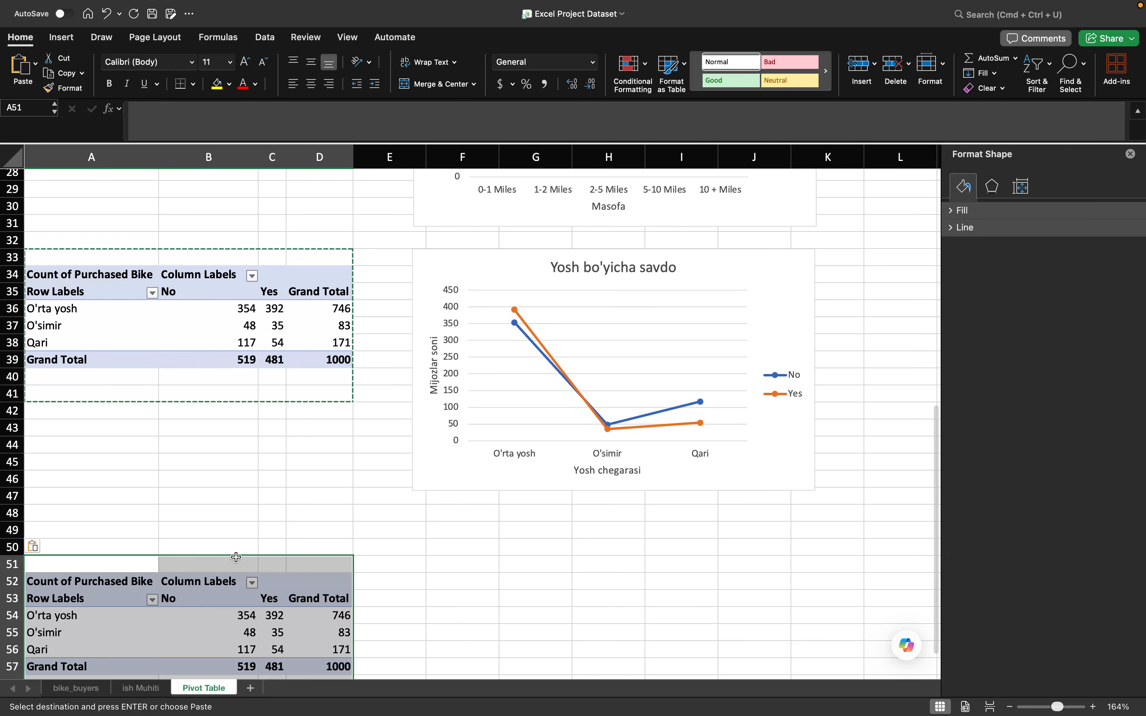
left_click(460, 581)
scroll(447, 585, "down", 2)
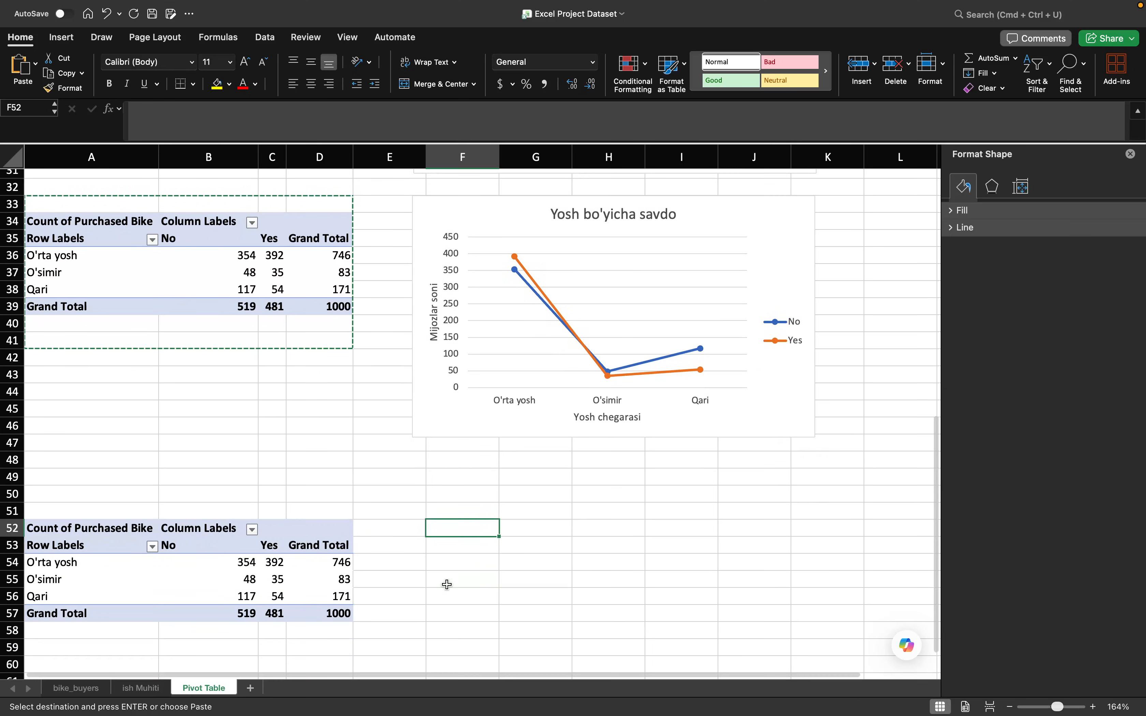
scroll(448, 585, "down", 2)
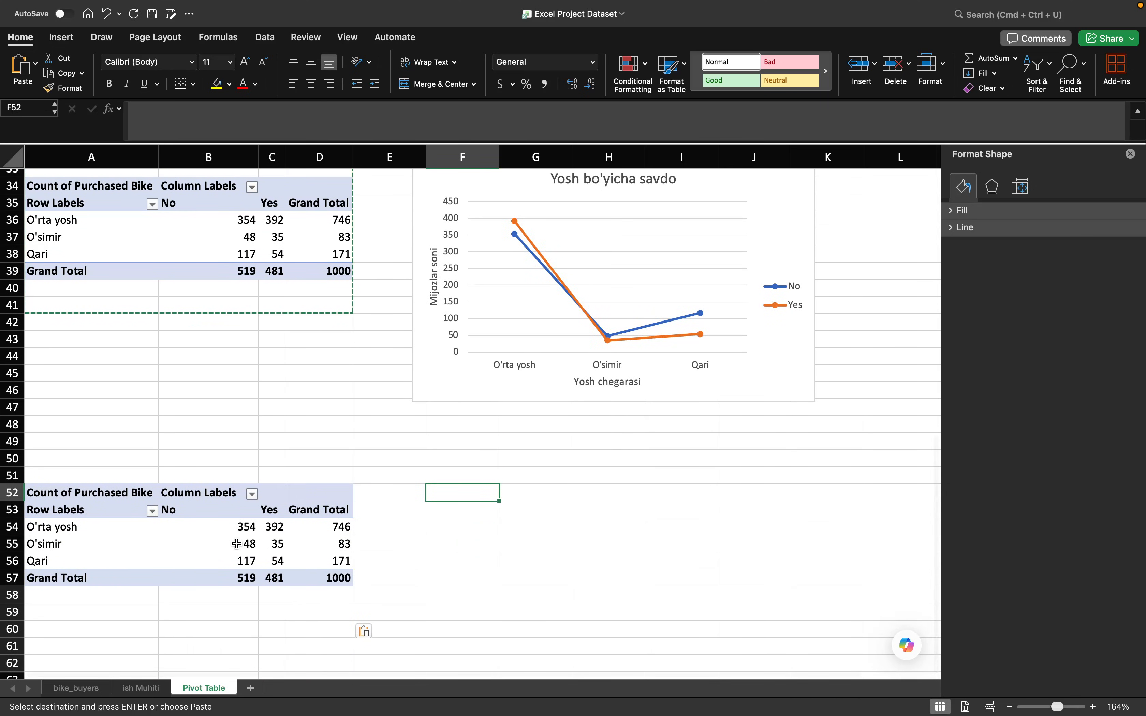
- Replace Yosh chegarasi with Age as the row field of the copied pivot table
left_click(135, 509)
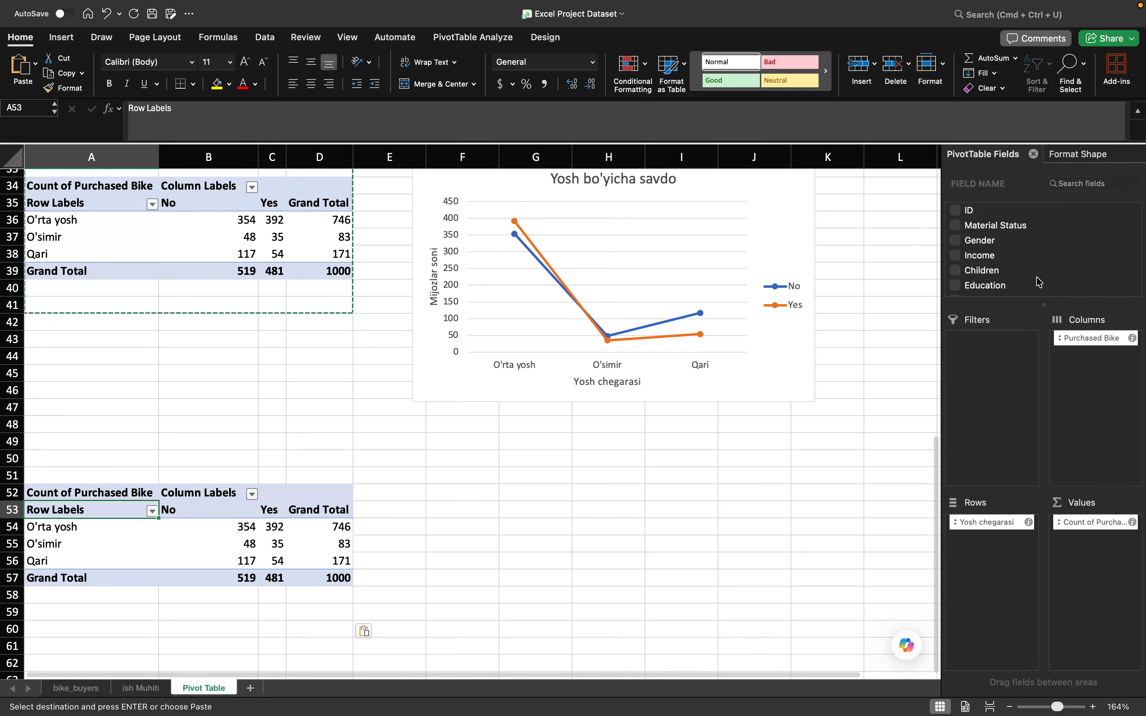
left_click_drag(990, 528, 1013, 275)
scroll(1013, 275, "up", 3)
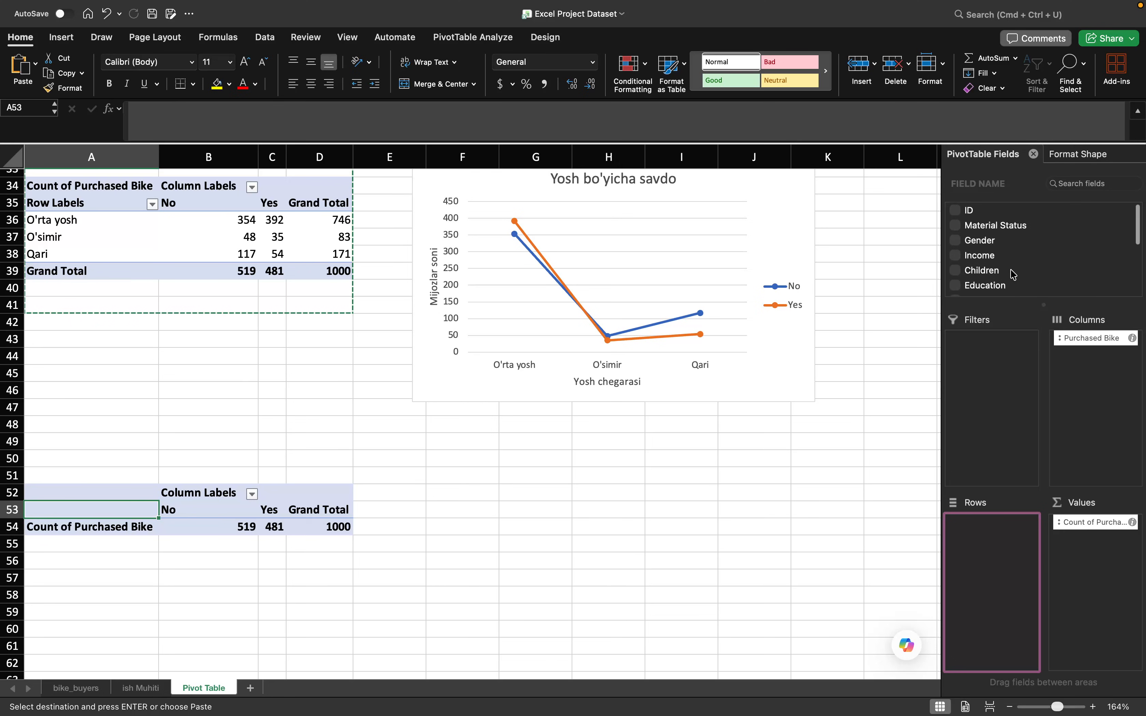
scroll(1000, 263, "down", 4)
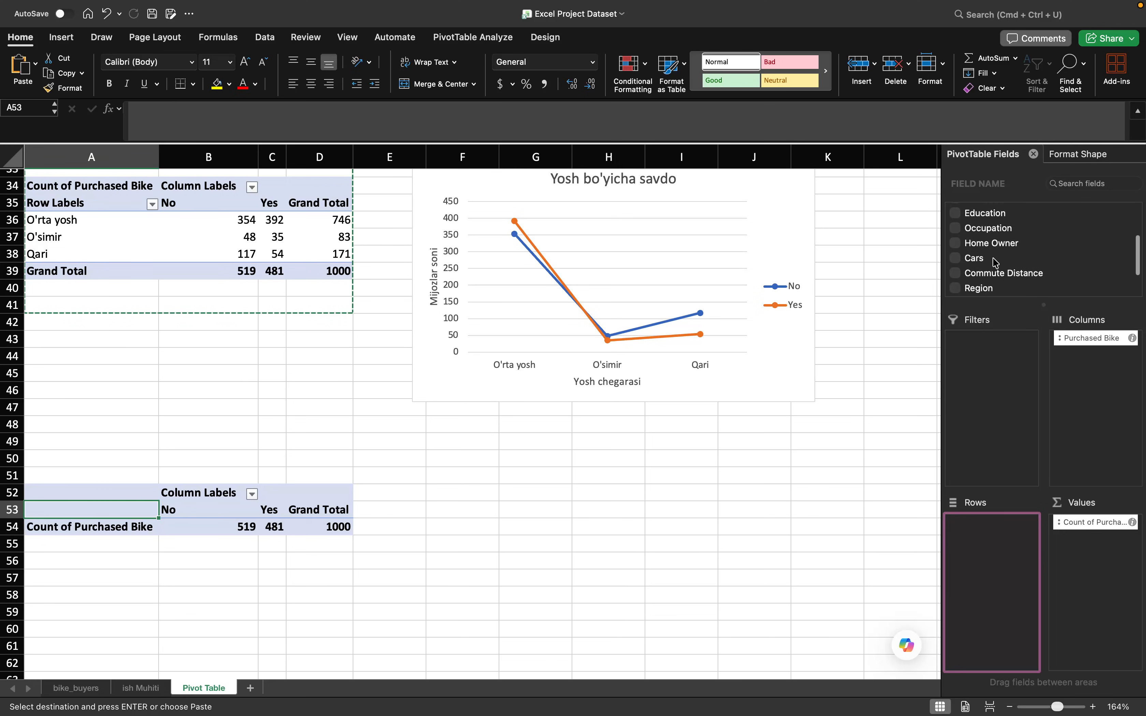
scroll(985, 284, "down", 3)
left_click_drag(974, 259, 1007, 531)
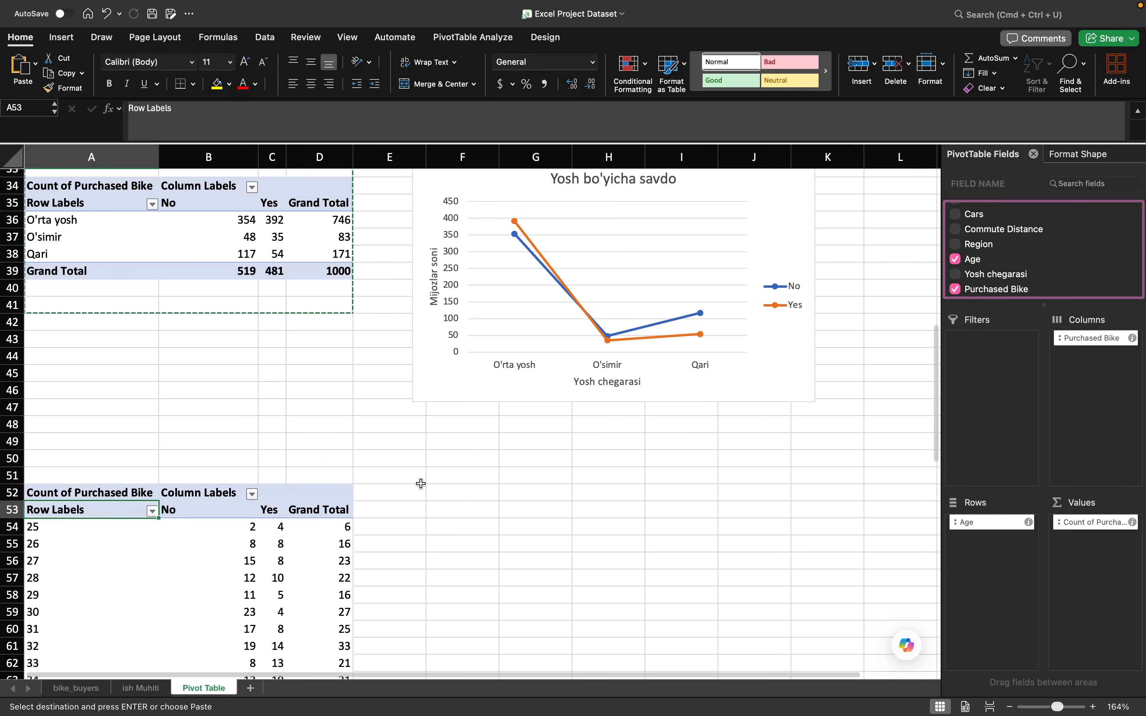
- Examine the bike purchase counts for each individual age throughout the copied pivot table
scroll(278, 495, "down", 4)
scroll(277, 495, "down", 6)
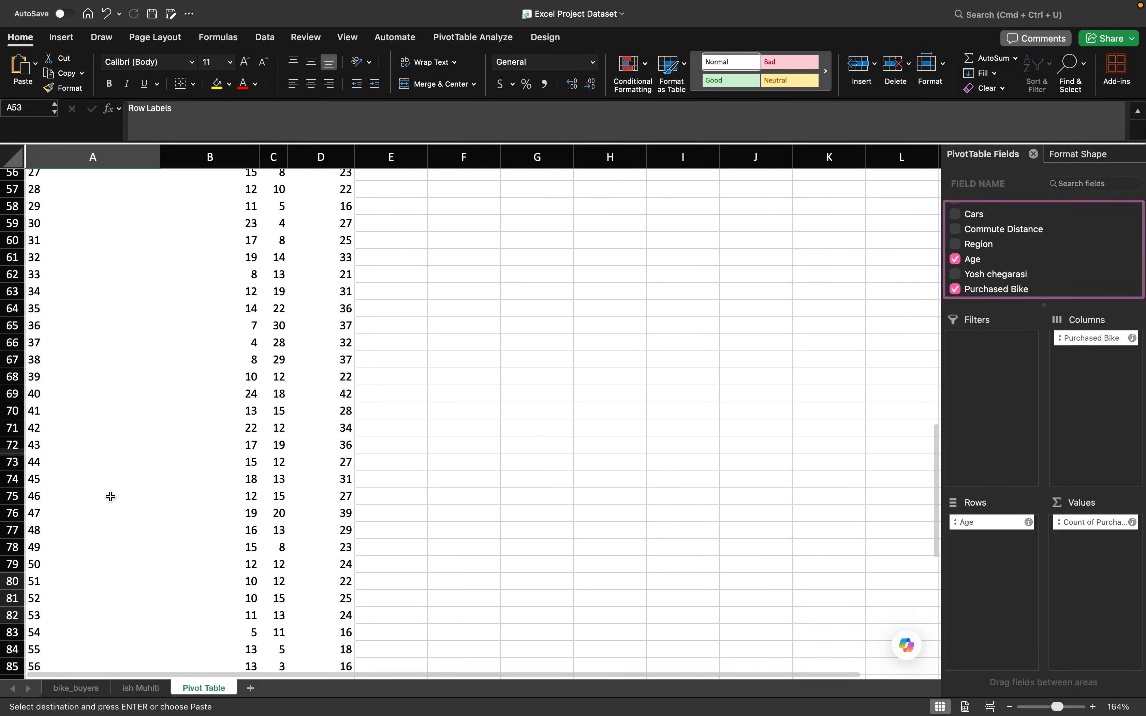
scroll(111, 497, "down", 8)
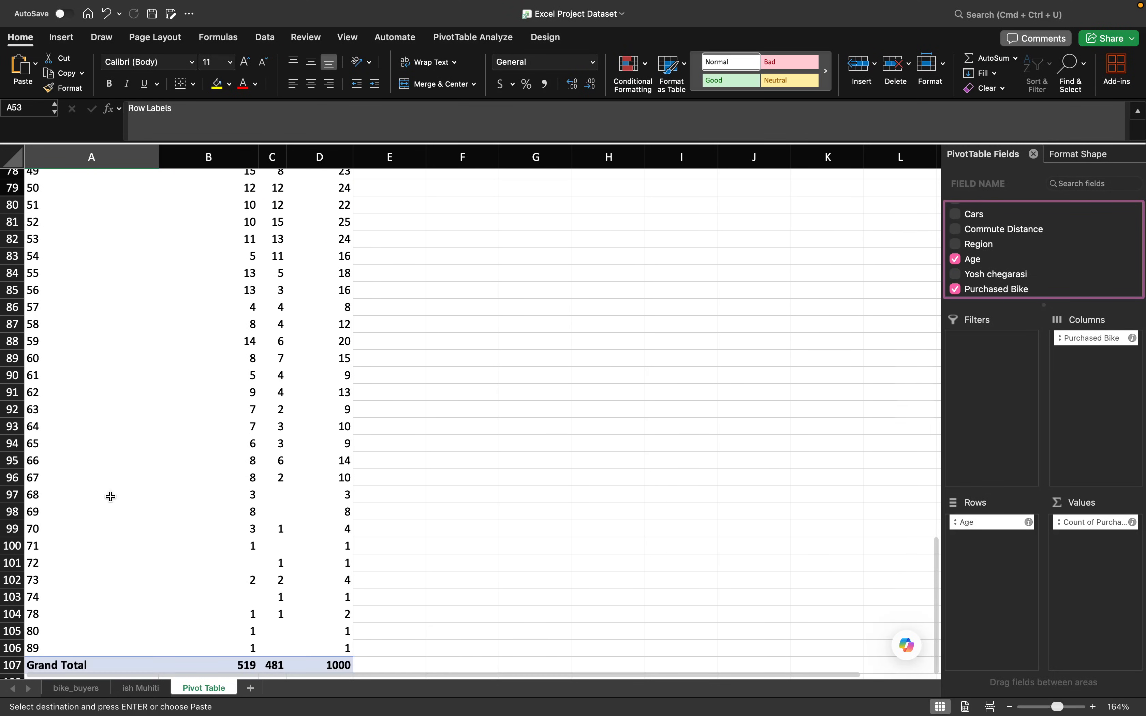
scroll(110, 496, "up", 9)
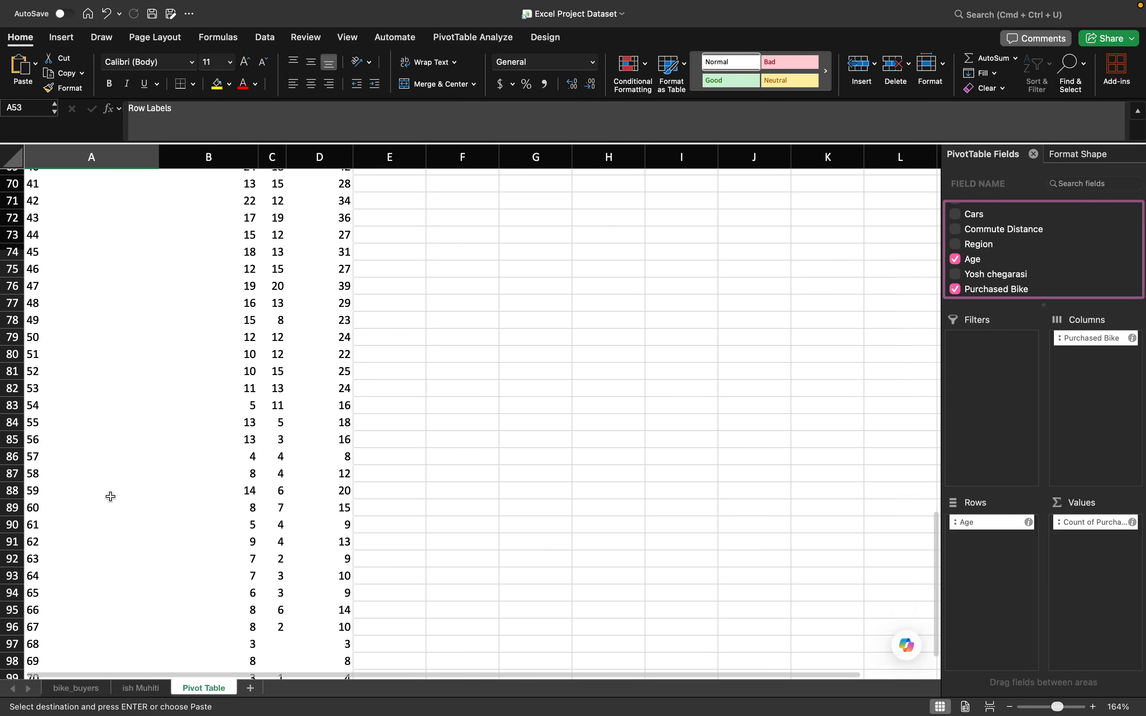
scroll(111, 497, "up", 4)
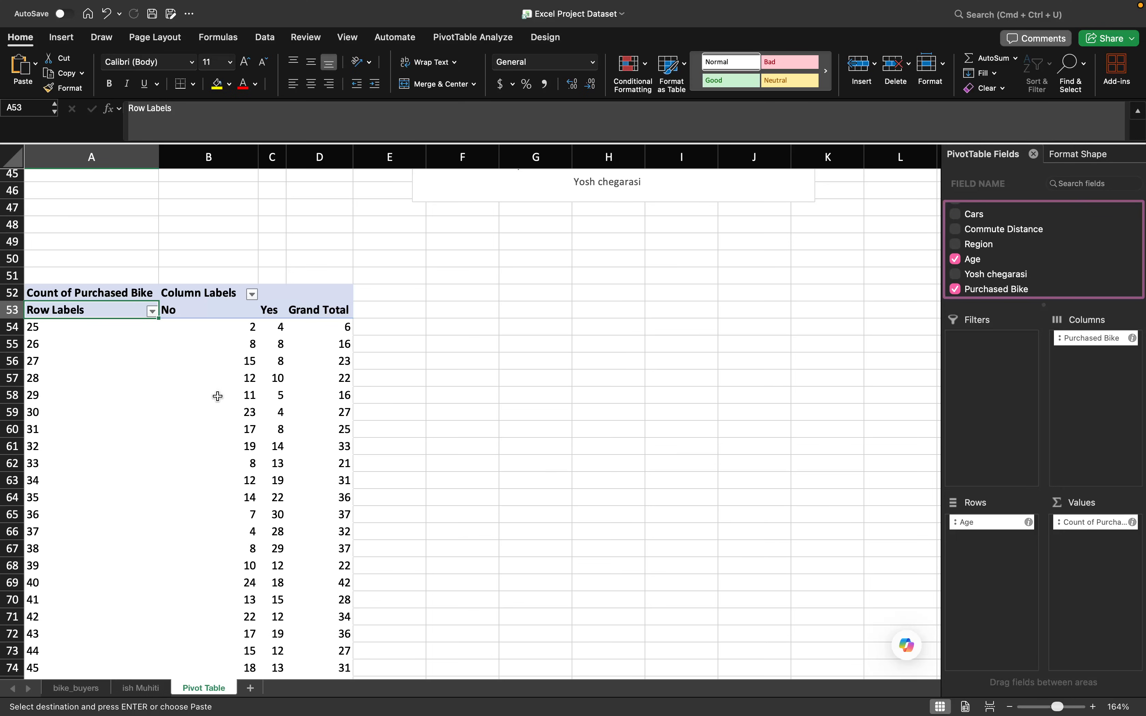
scroll(218, 396, "down", 10)
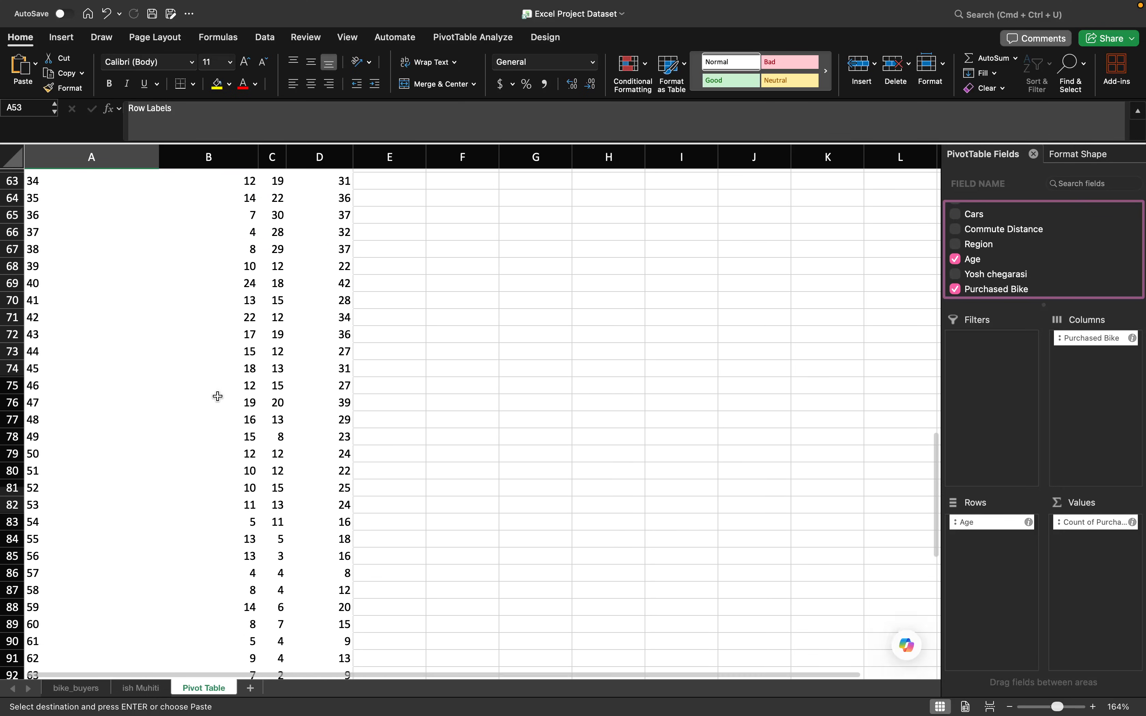
- Insert a 2-D line chart with markers from the age pivot table and place it beside the table
scroll(218, 396, "down", 15)
scroll(218, 397, "up", 18)
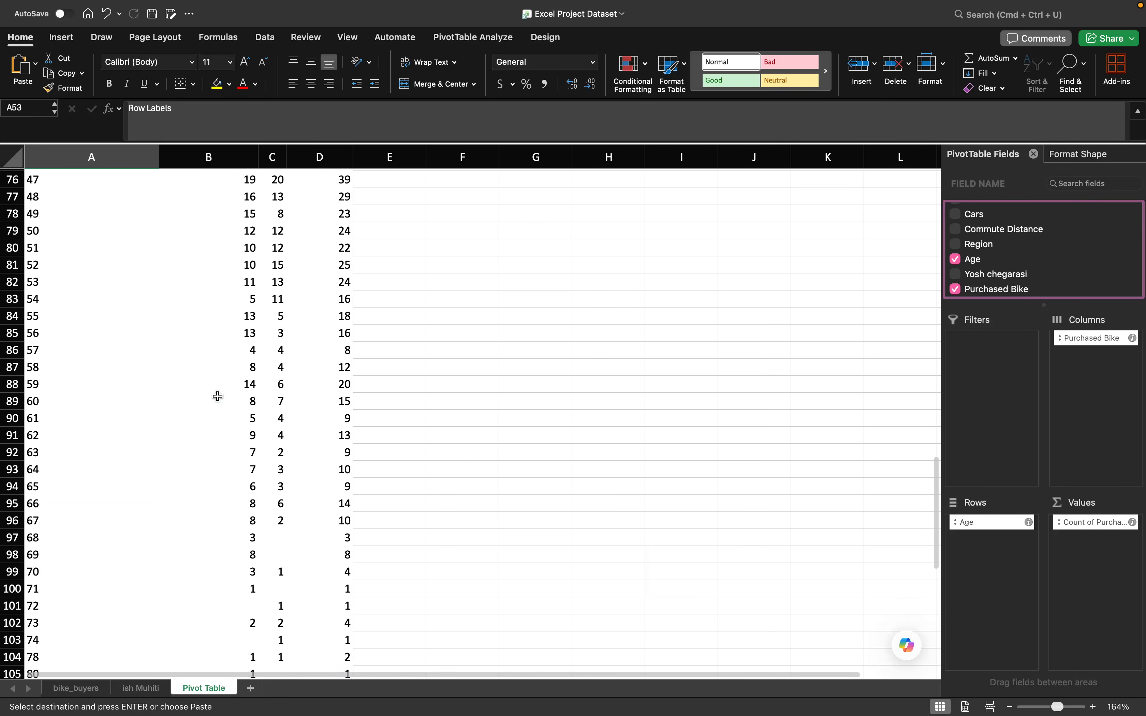
scroll(218, 396, "up", 10)
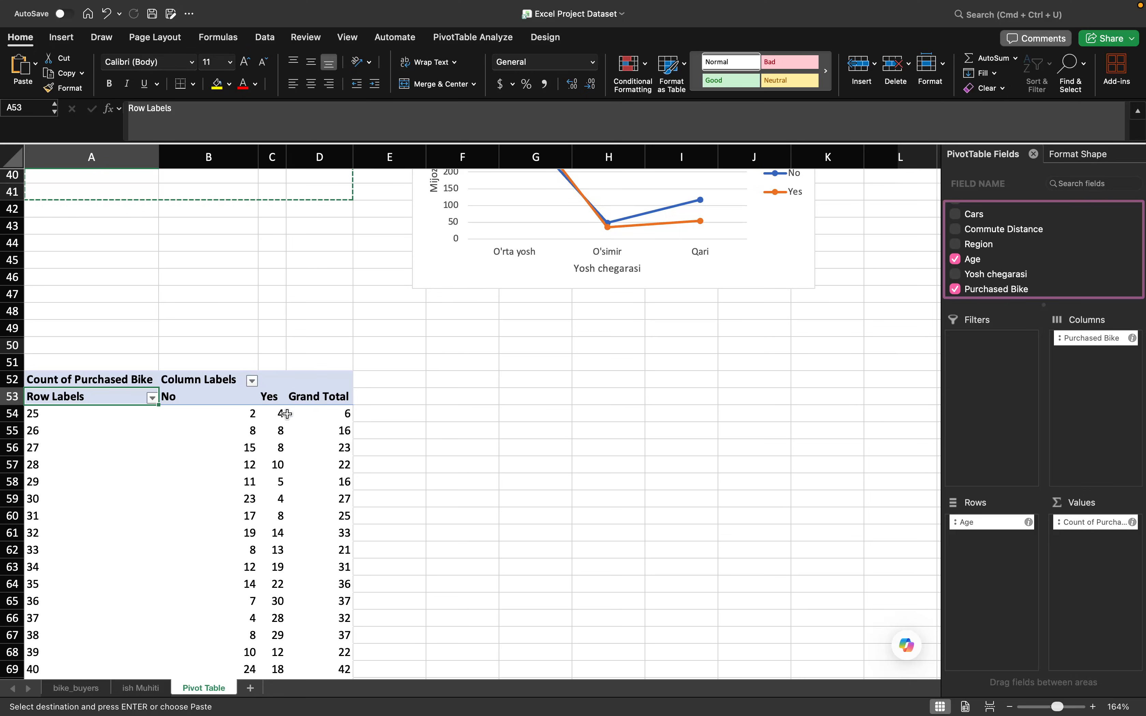
left_click(269, 447)
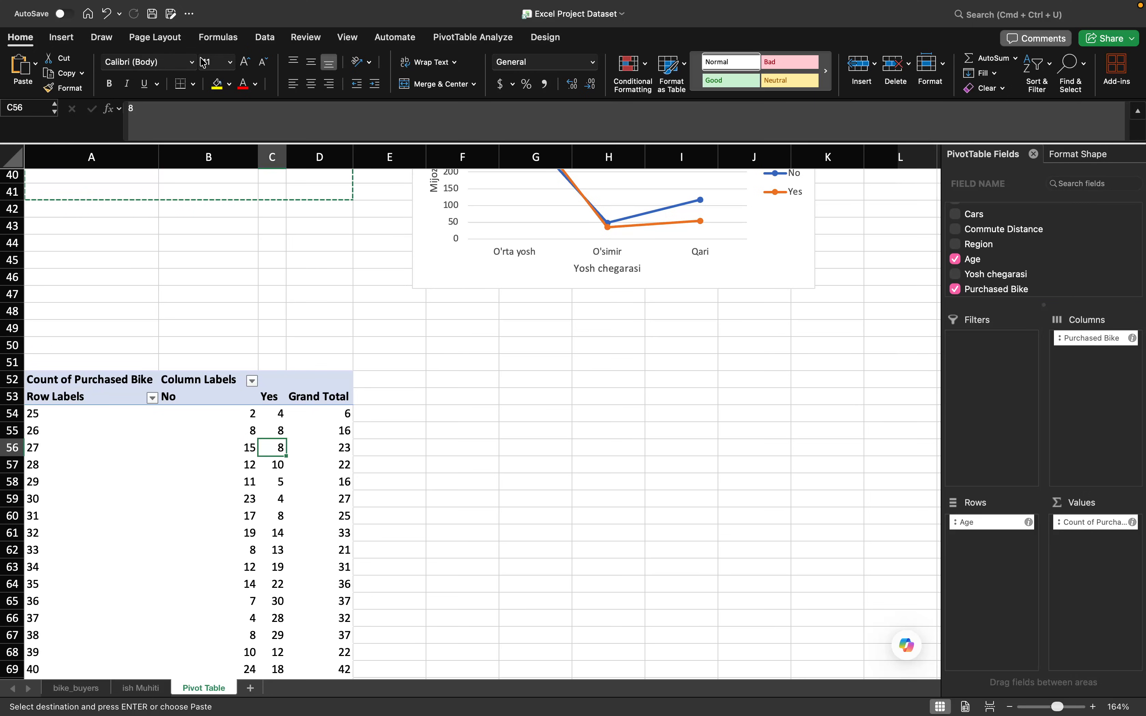
left_click(65, 38)
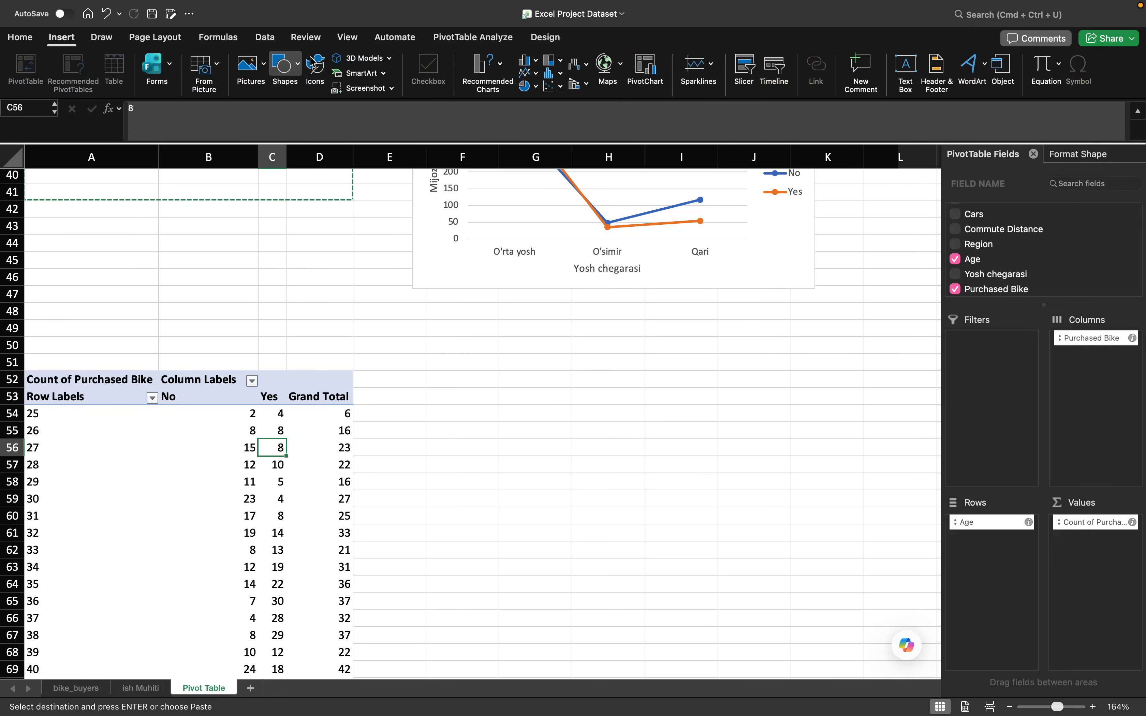
left_click(527, 73)
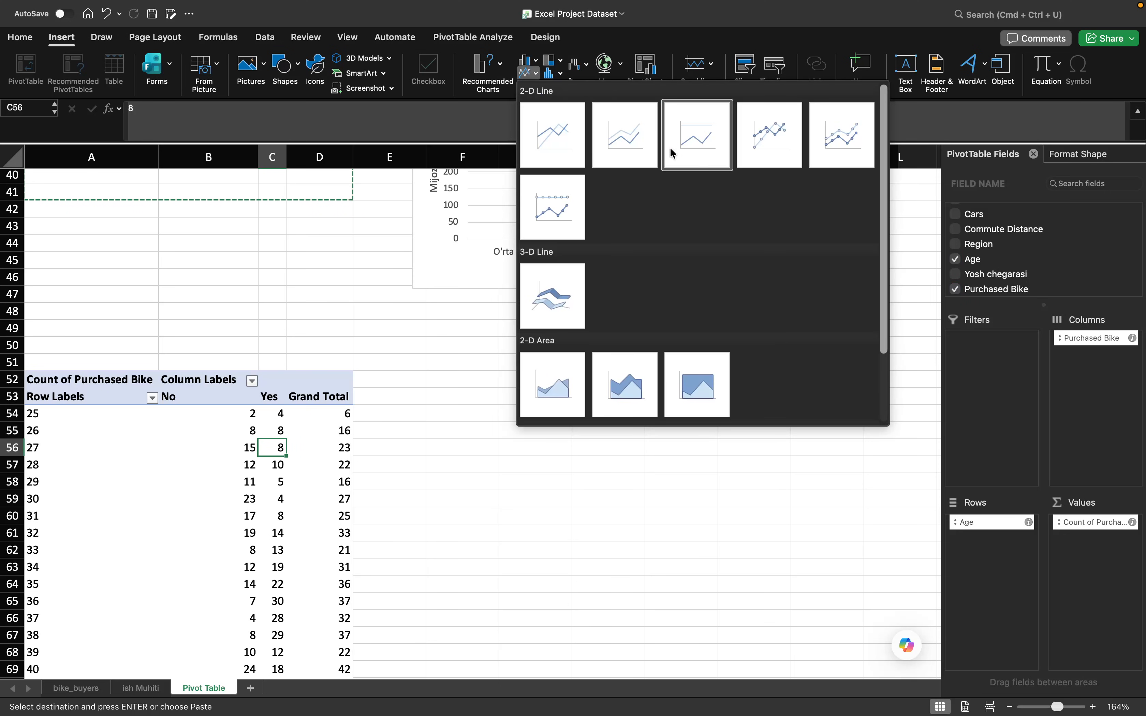
left_click(764, 143)
left_click_drag(630, 325, 753, 373)
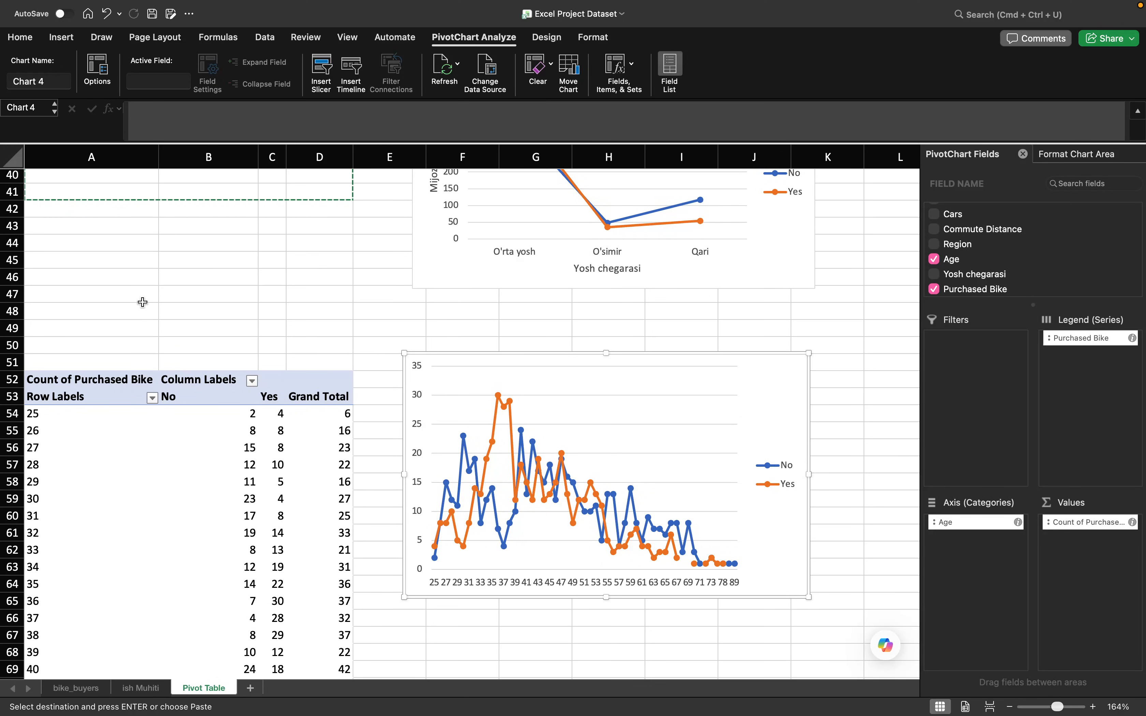
- Try to delete the cell range from A48 across to column K that contains the age pivot table
scroll(135, 307, "down", 3)
scroll(144, 313, "up", 3)
scroll(144, 313, "up", 5)
scroll(145, 313, "down", 5)
left_click(106, 326)
left_click_drag(106, 327, 797, 683)
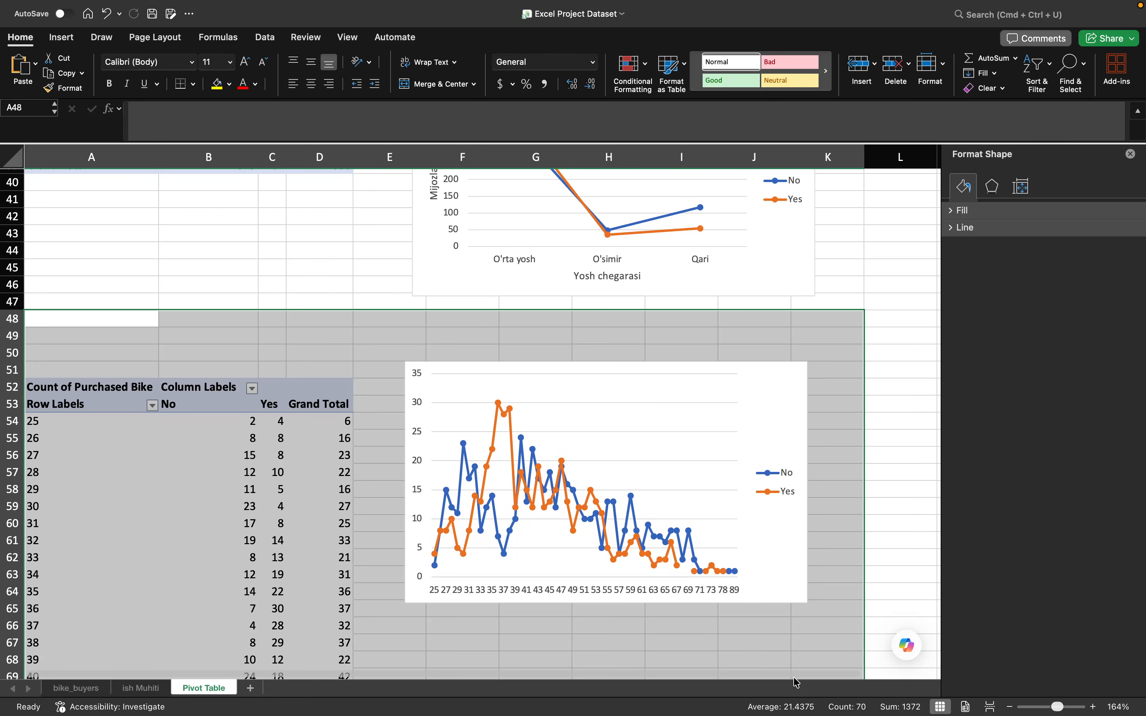
key("Delete")
key("Return")
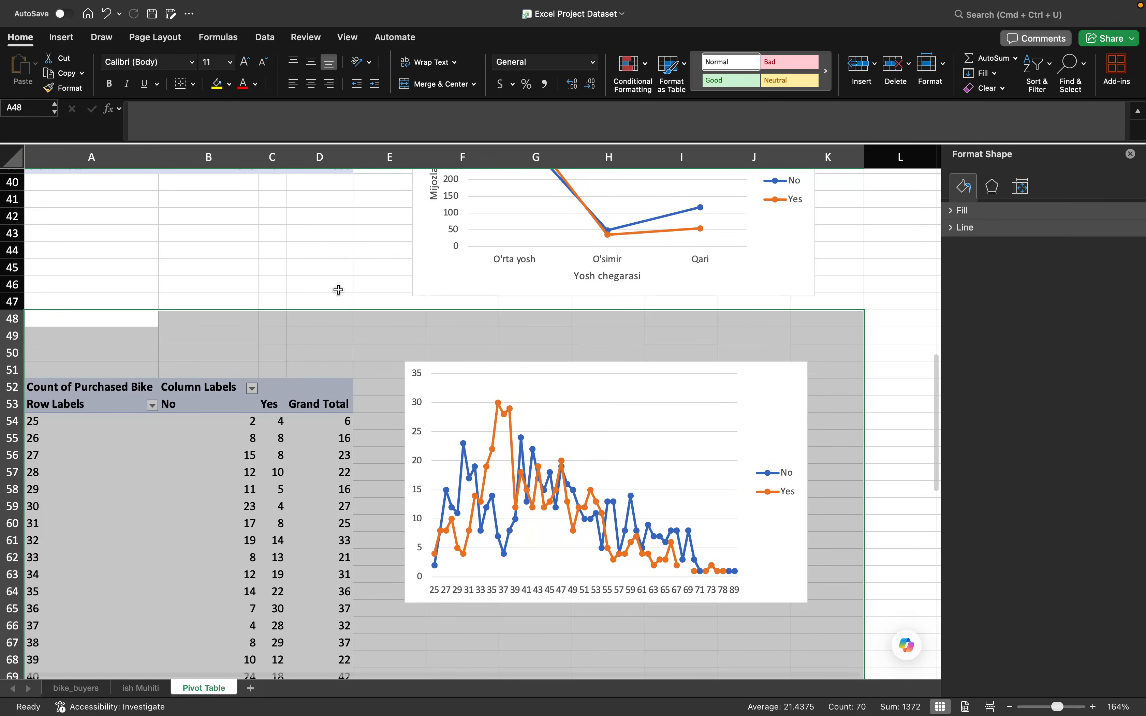
- Undo the individual-age line chart and the pasted age pivot table, leaving the area below the age group chart empty
left_click(293, 279)
key("super+z")
key("super+z")
key("super+z")
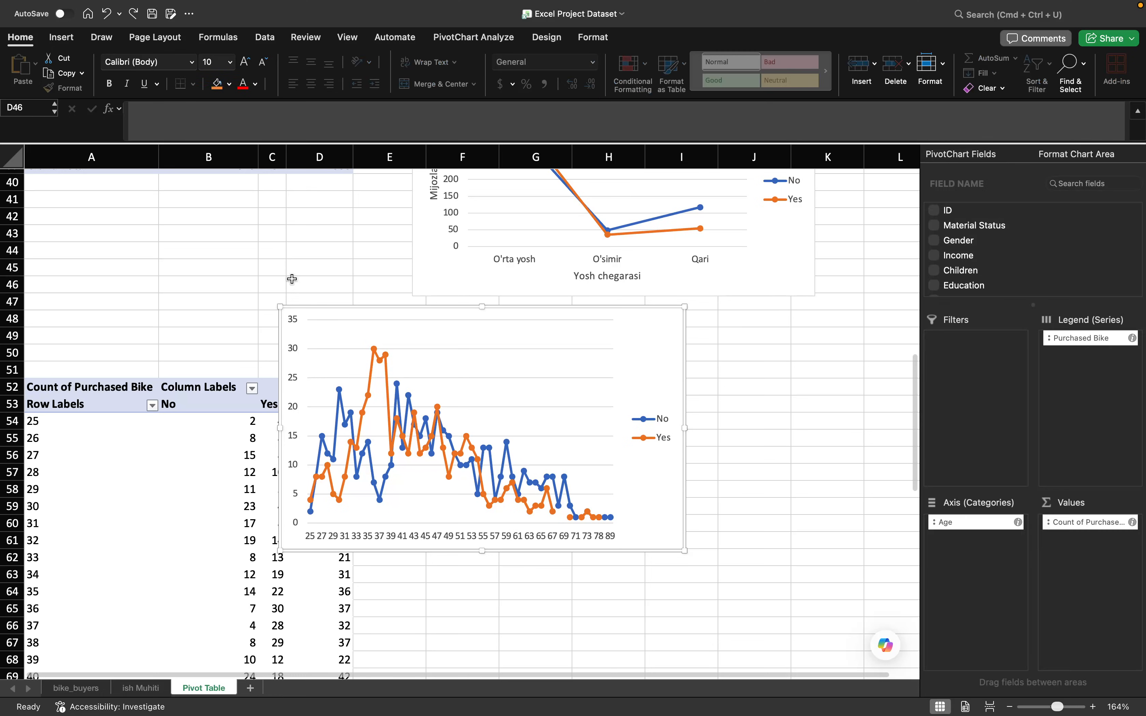
key("super+z")
key("super+z")
key("super+z")
key("super+z")
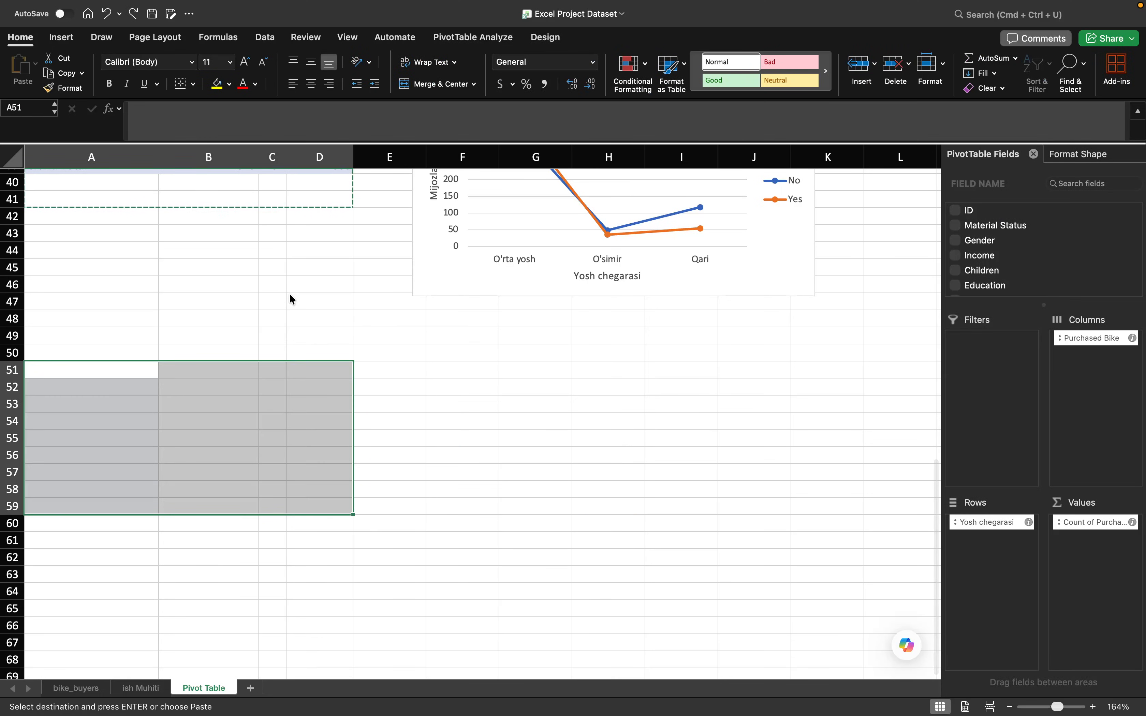
scroll(292, 299, "down", 1)
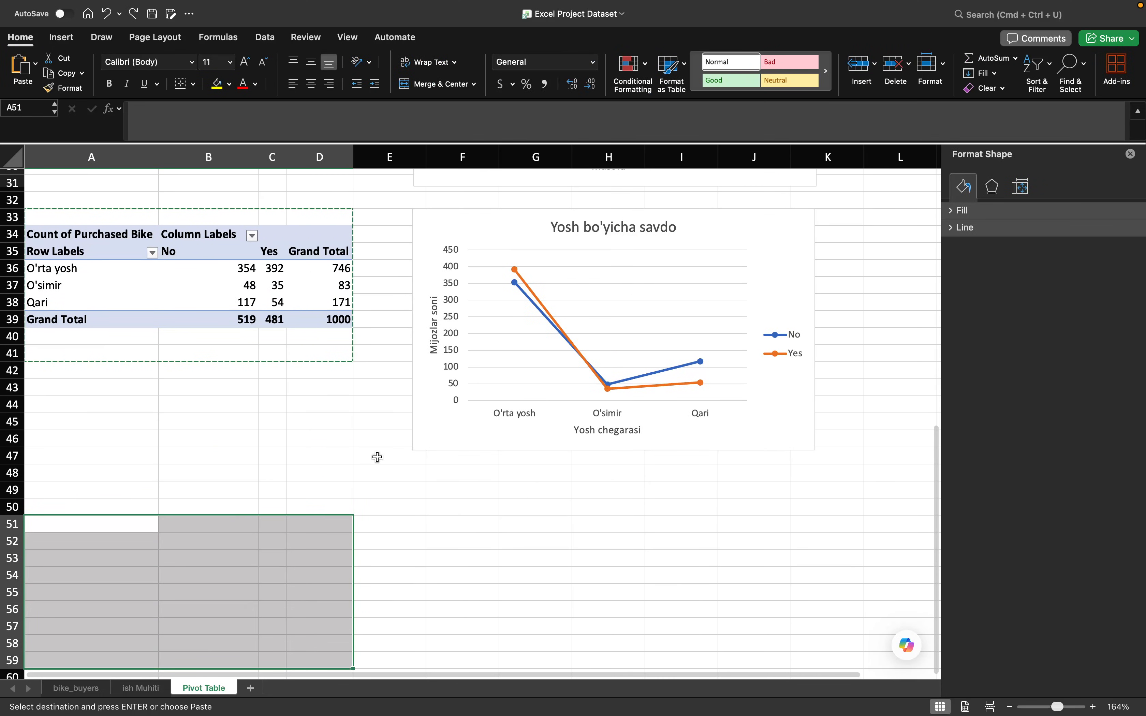
left_click(628, 535)
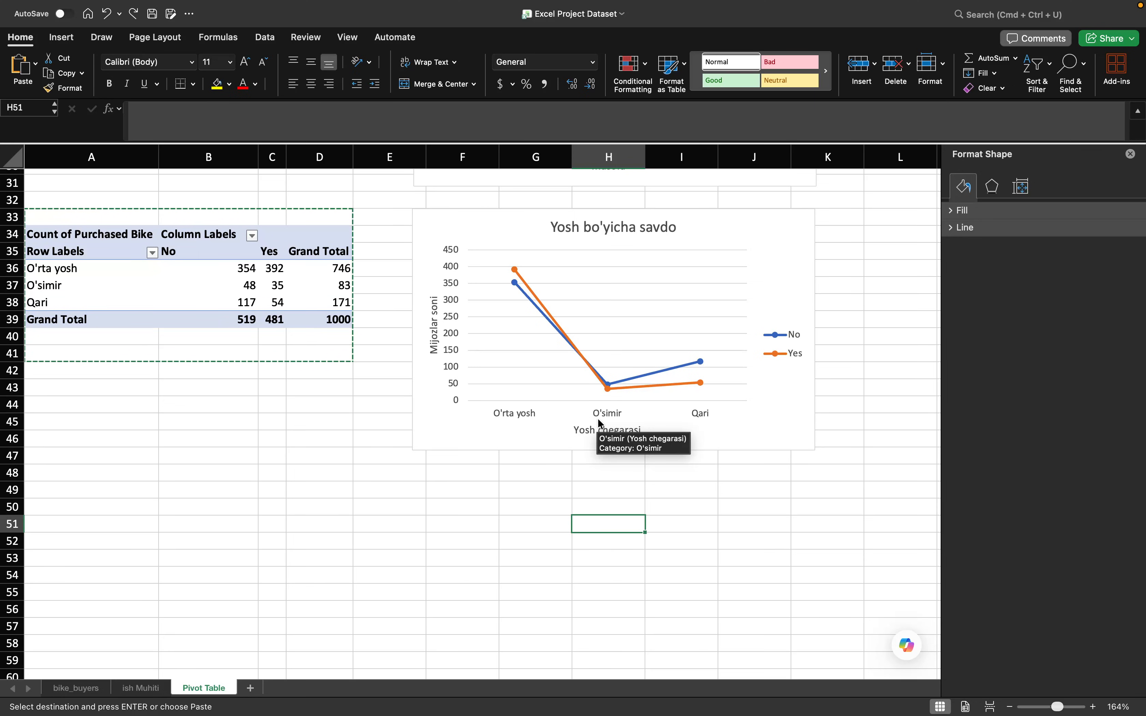
- Try filtering O'simir out of the age group pivot table's rows, and restore it
left_click(152, 253)
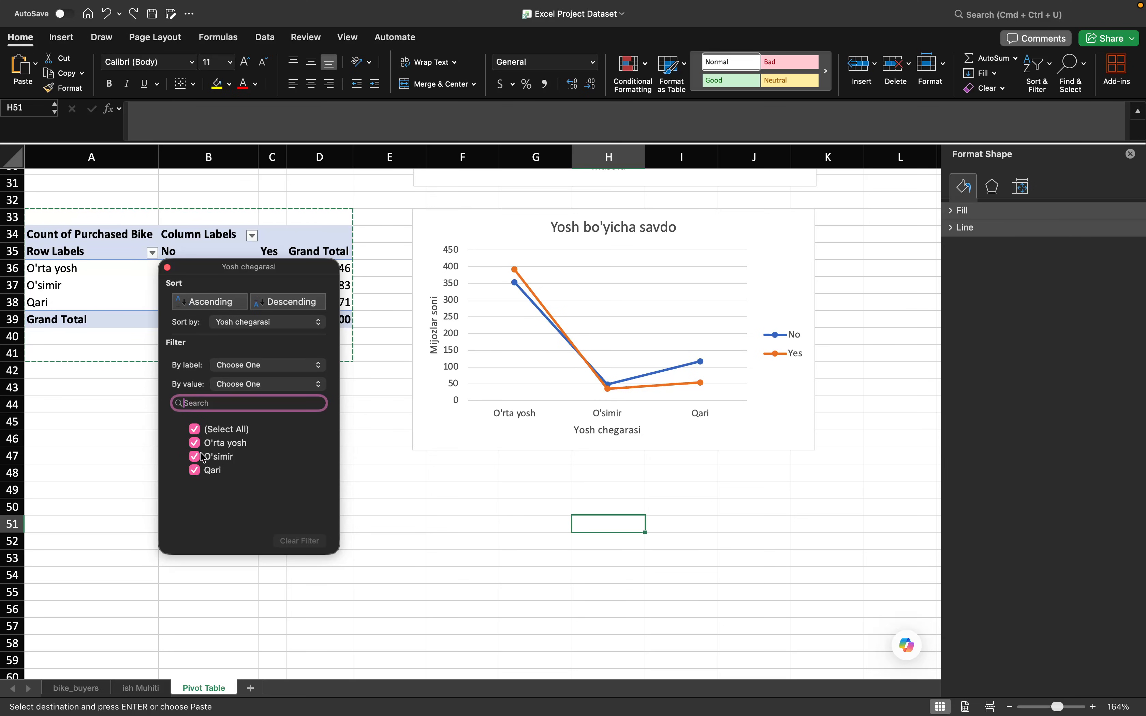
left_click(217, 458)
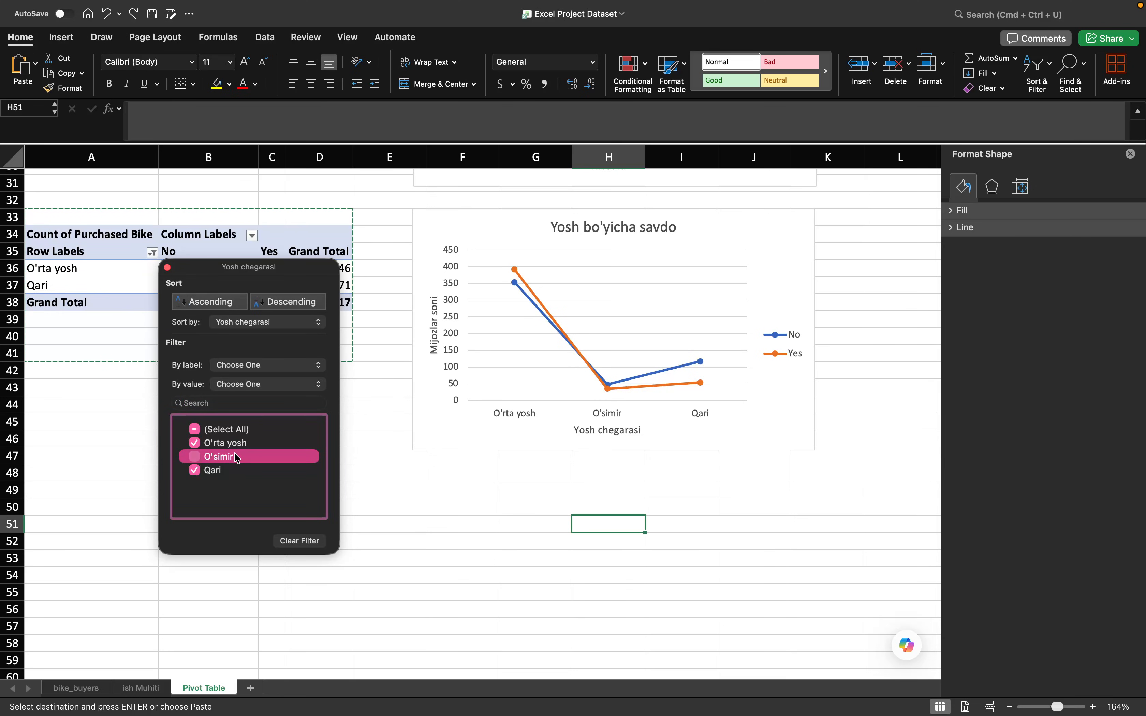
left_click(195, 457)
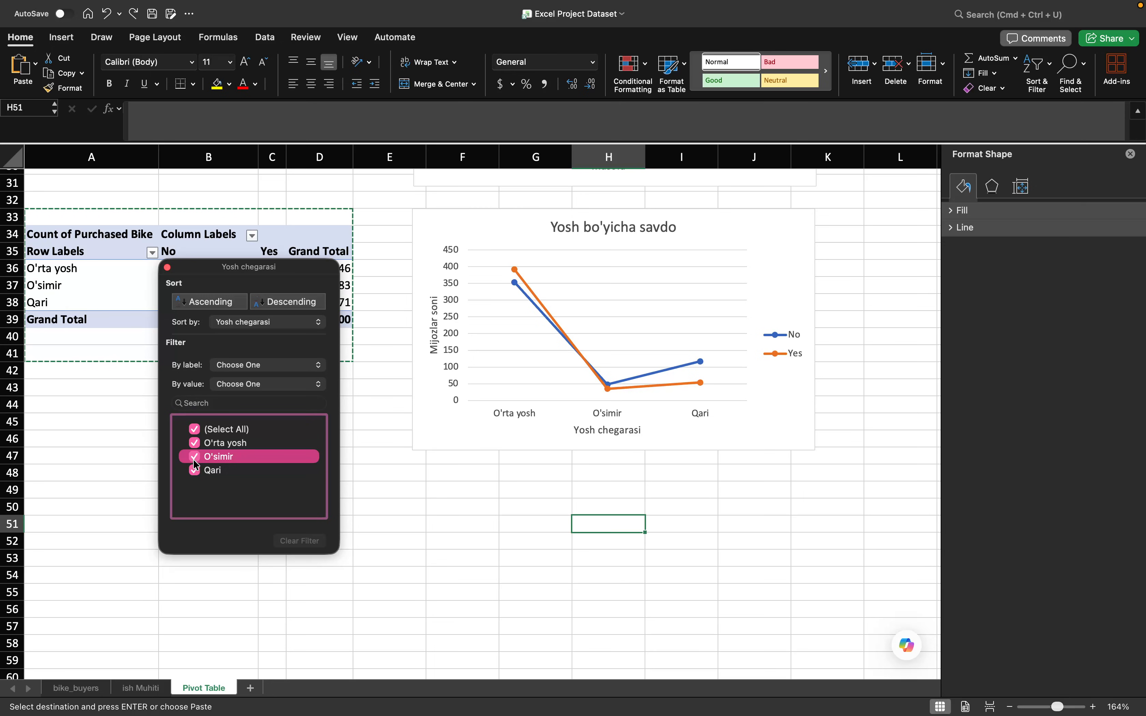
left_click(168, 268)
- On the ish Muhiti sheet, replace the under-30 label in cell M2's IFS formula with "Balog'atga yetgan"
left_click(141, 690)
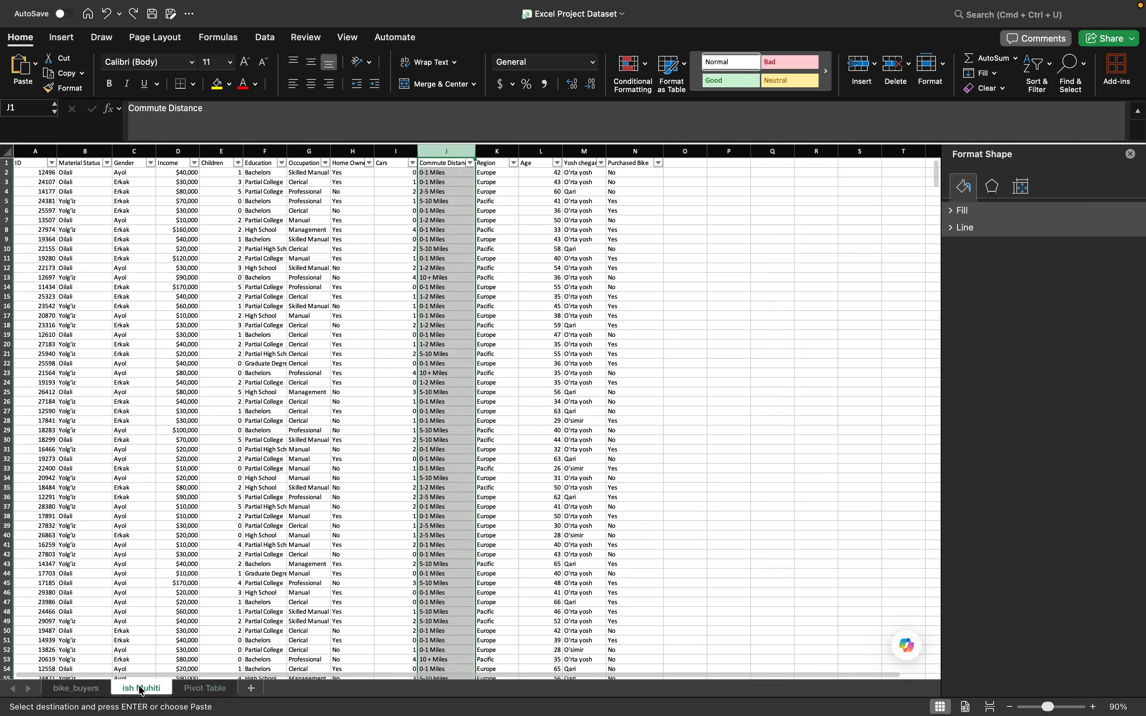
scroll(478, 258, "right", 2)
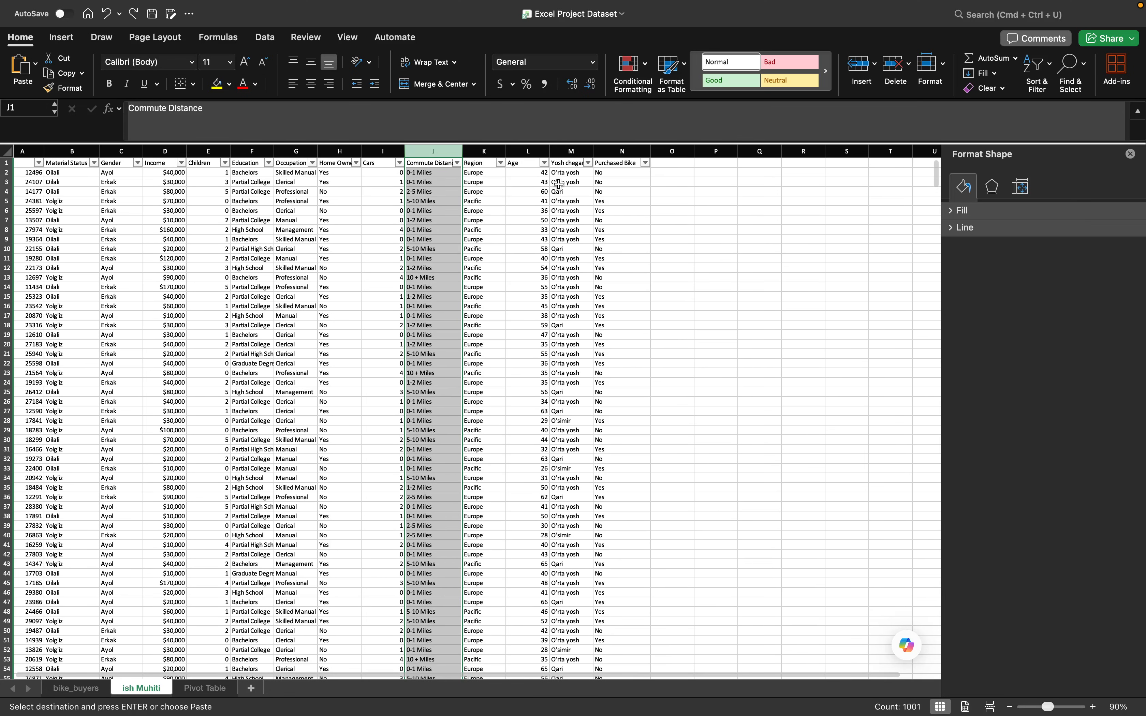
left_click(582, 173)
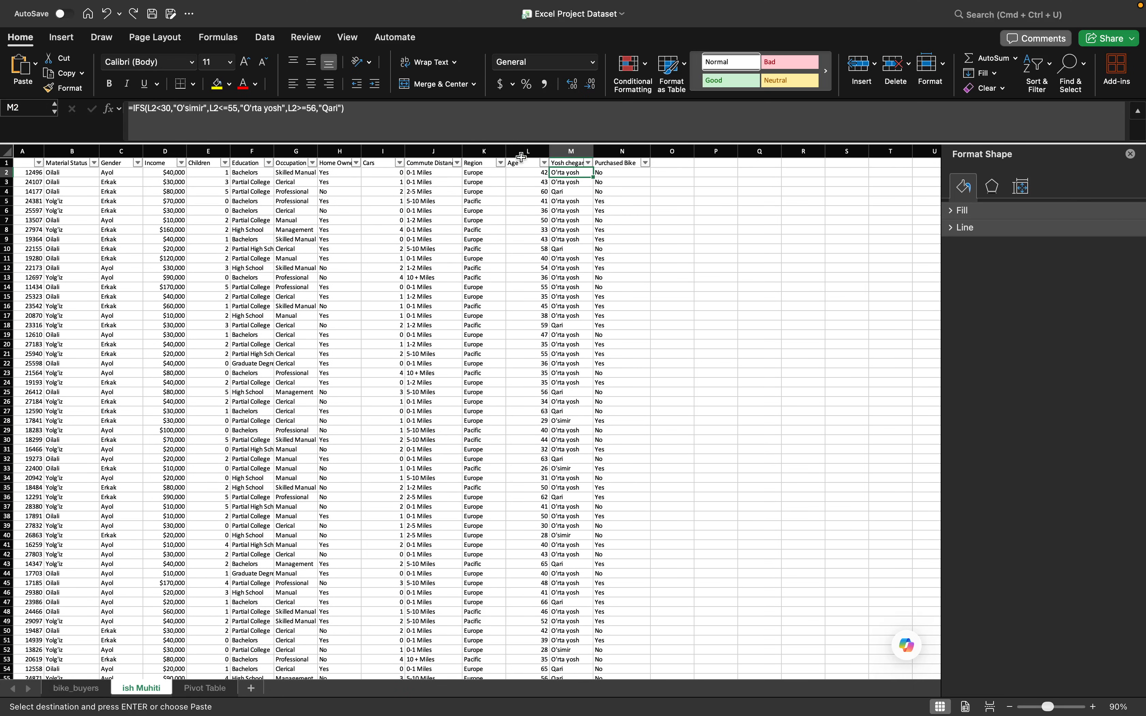
double_click(190, 107)
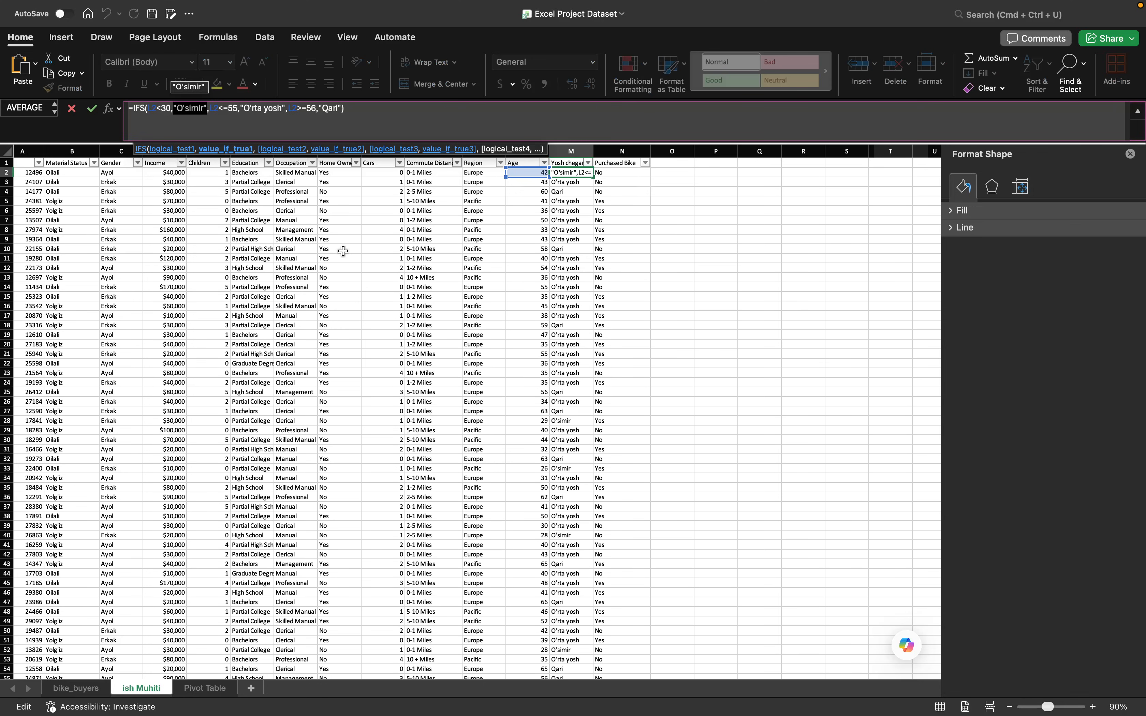
key("BackSpace")
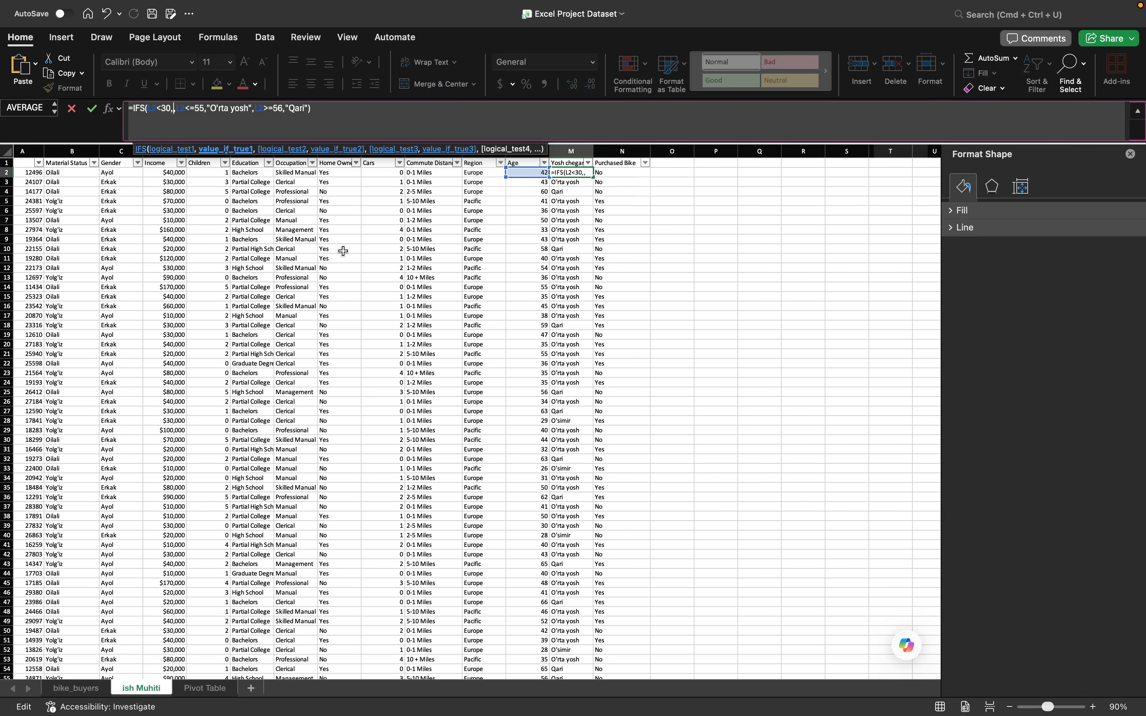
type("\"")
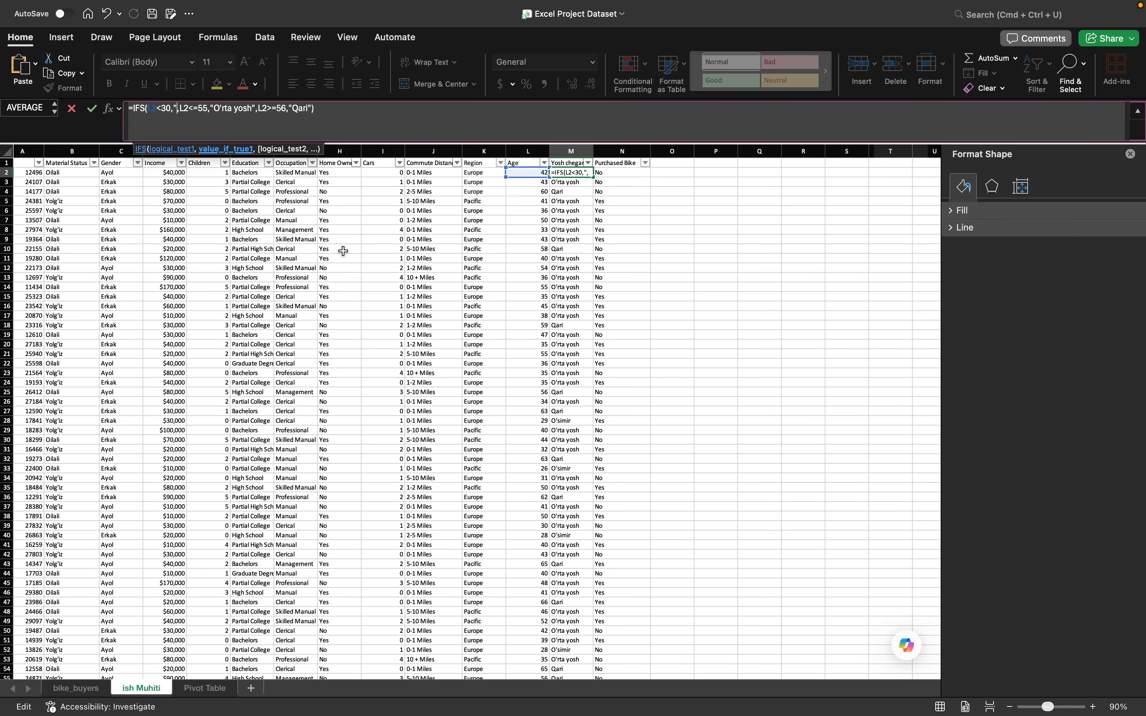
type("Baloga")
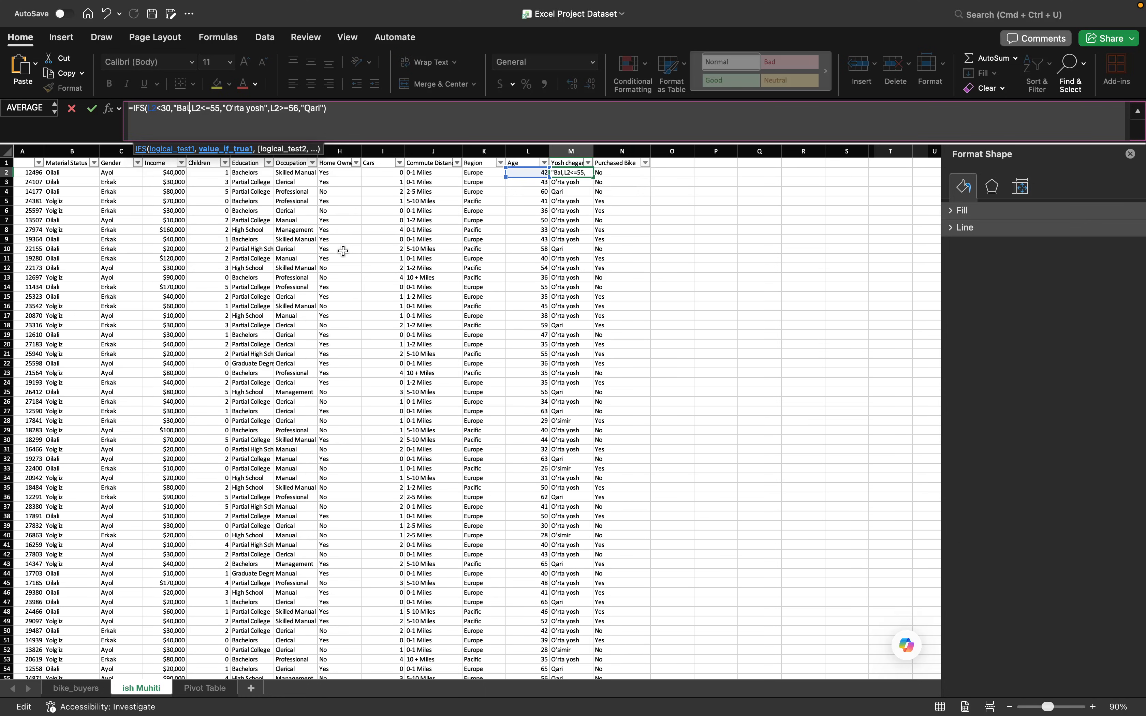
type("'t")
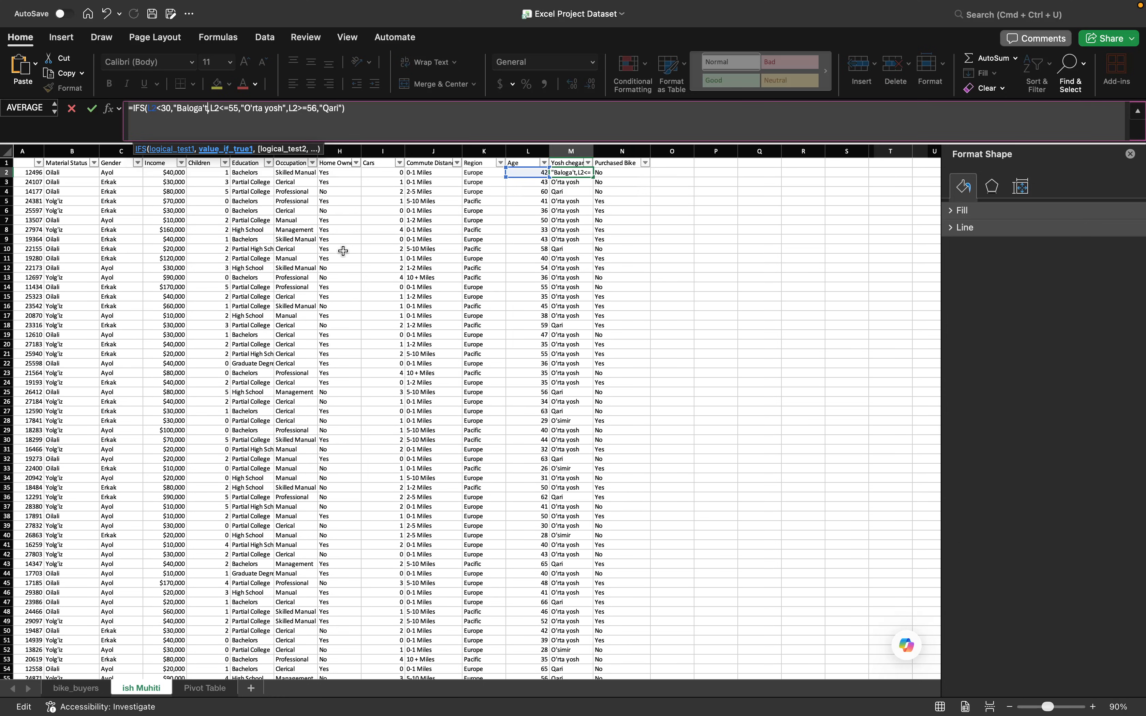
key("BackSpace")
key("BackSpace")
key("BackSpace")
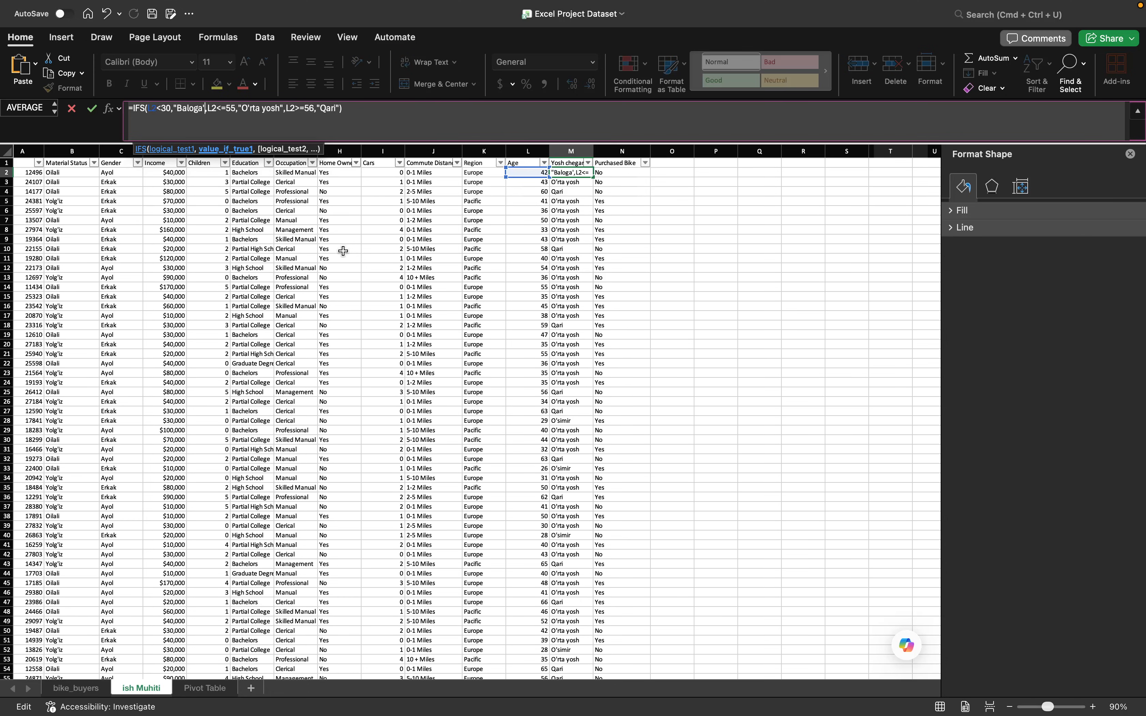
type("'atga")
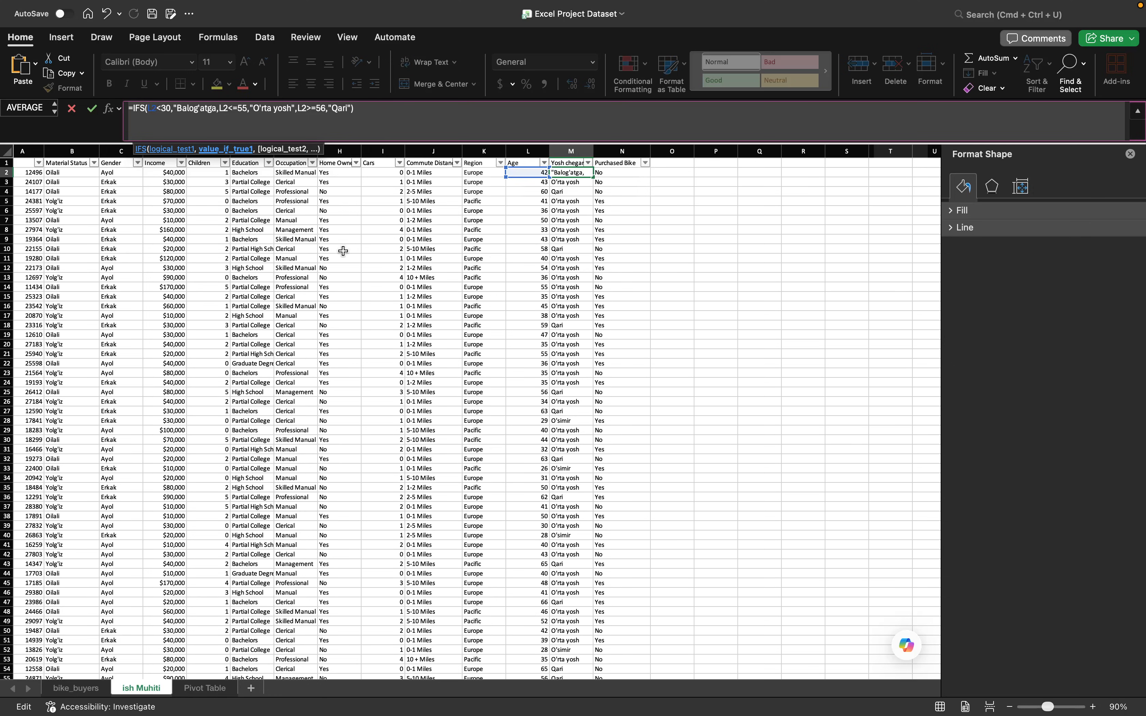
type(" yetgan")
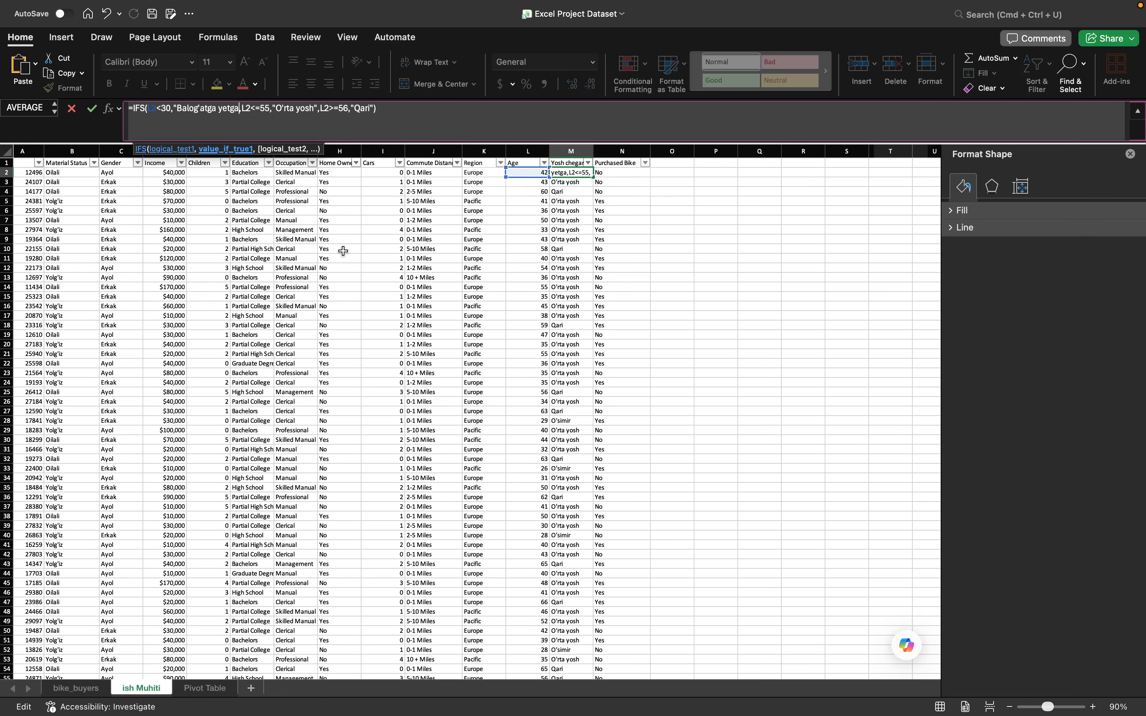
type("\"")
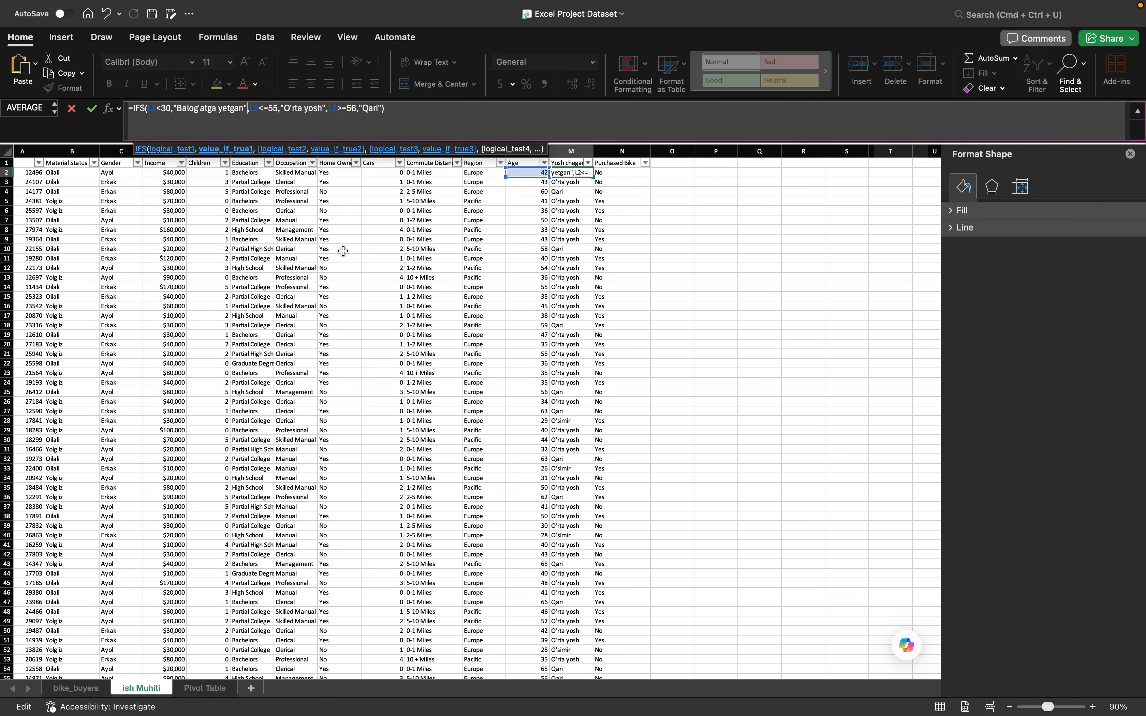
key("Return")
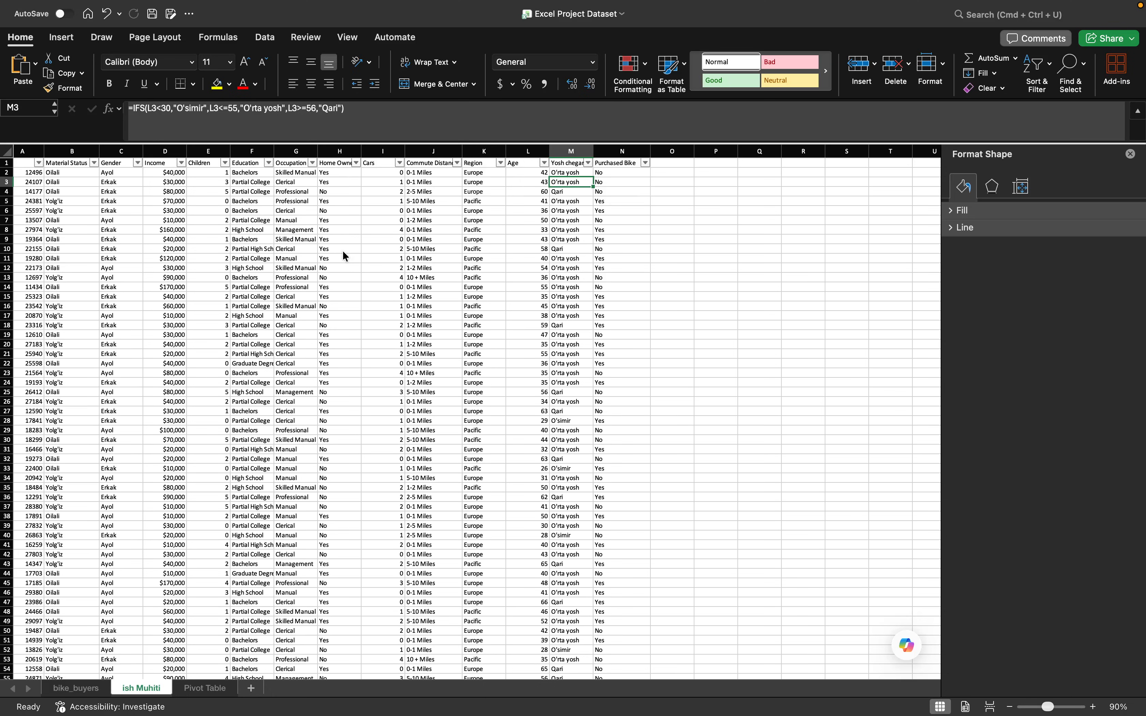
- Fill the M2 formula down the entire Yosh chegarasi column
left_click_drag(576, 177, 582, 173)
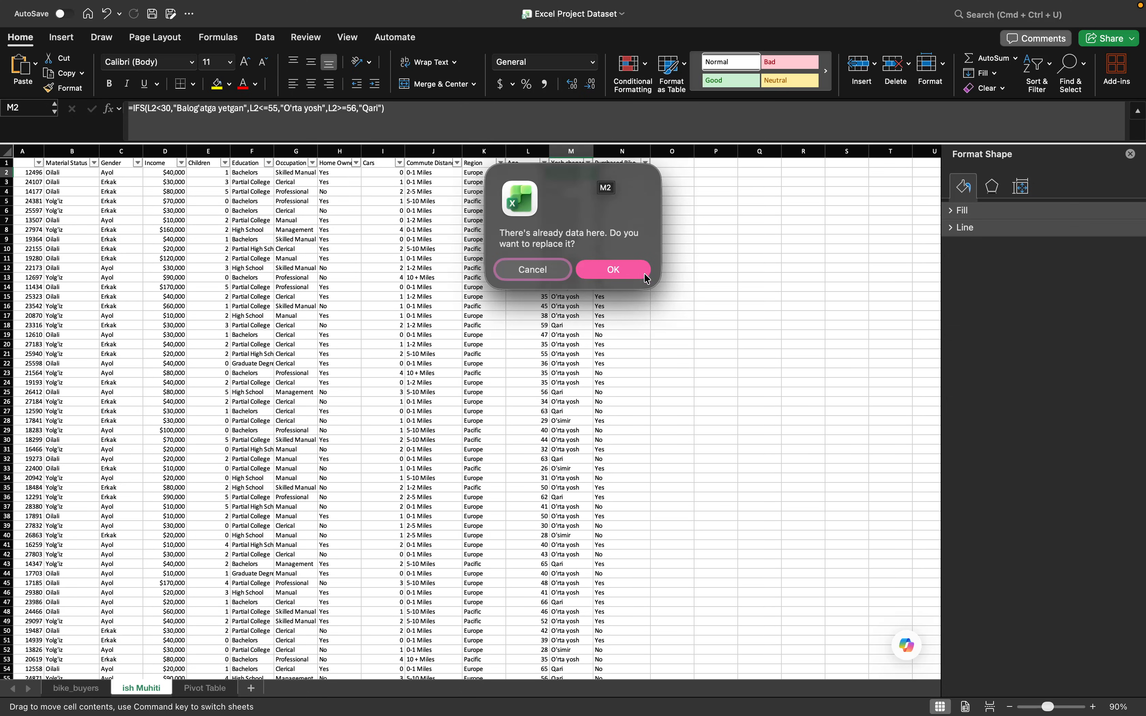
left_click(525, 269)
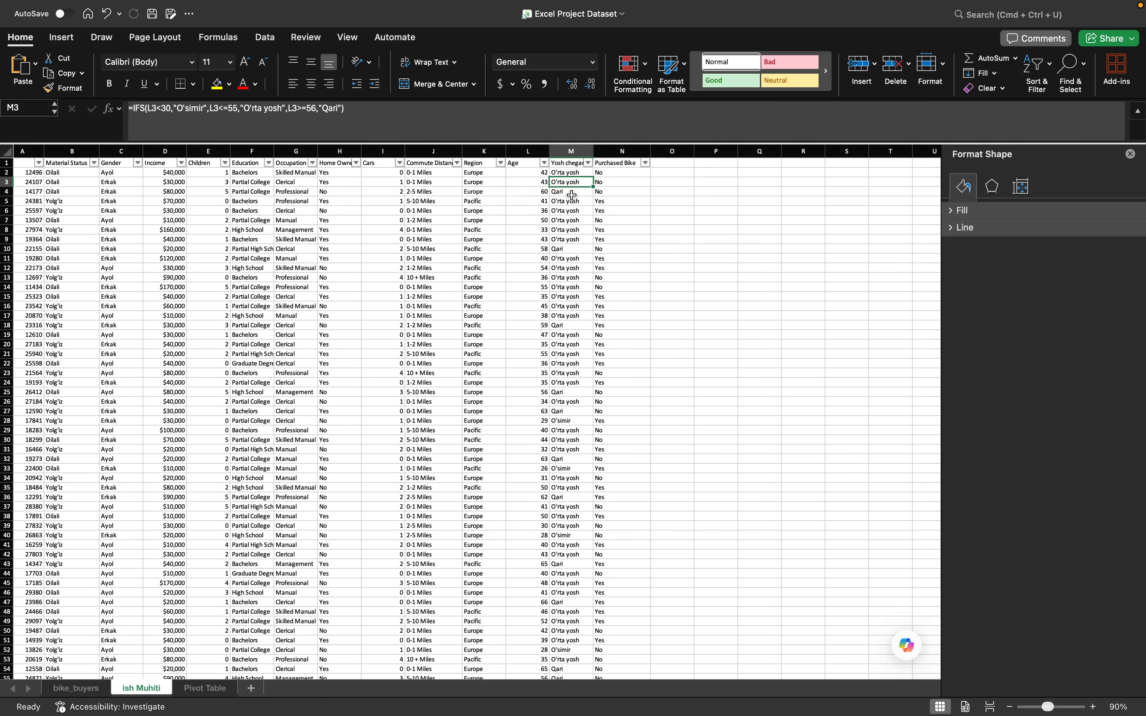
double_click(594, 177)
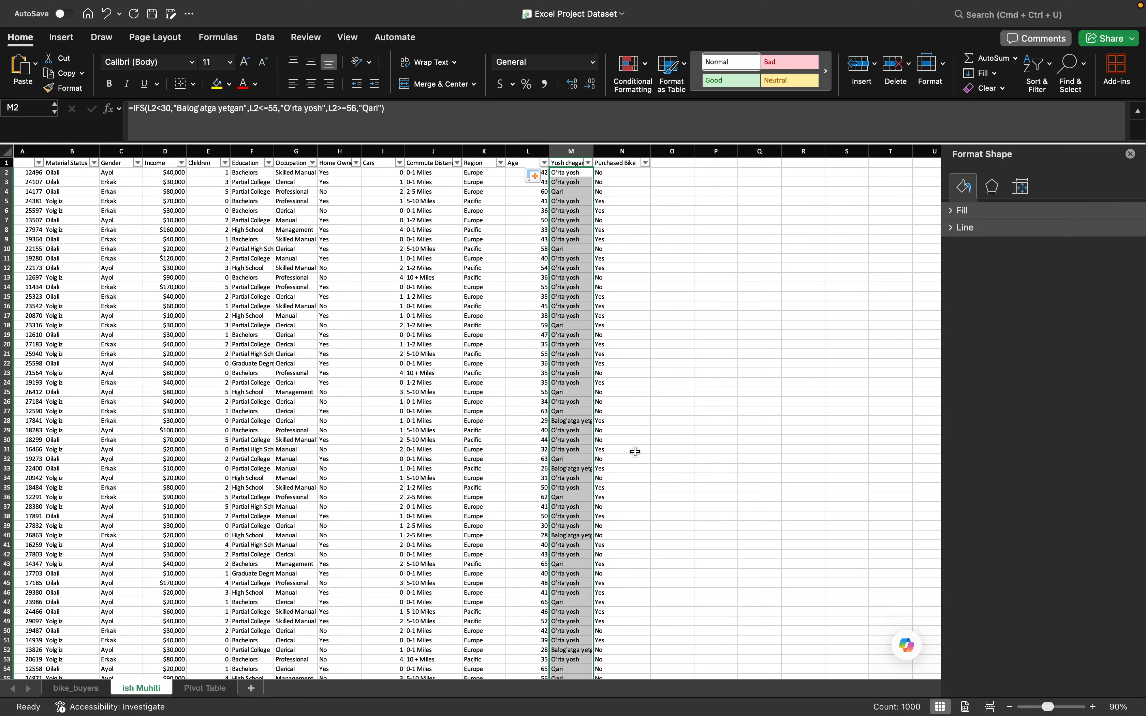
left_click(675, 421)
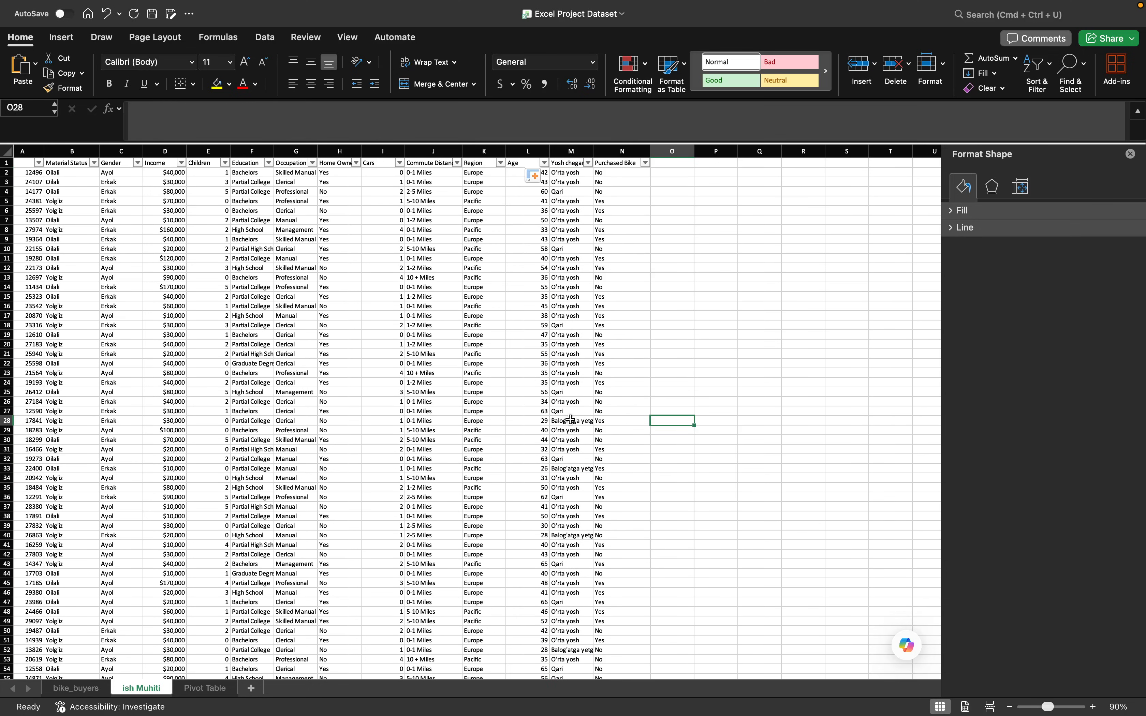
- Refresh all pivot tables and charts on the Pivot Table sheet
left_click(205, 688)
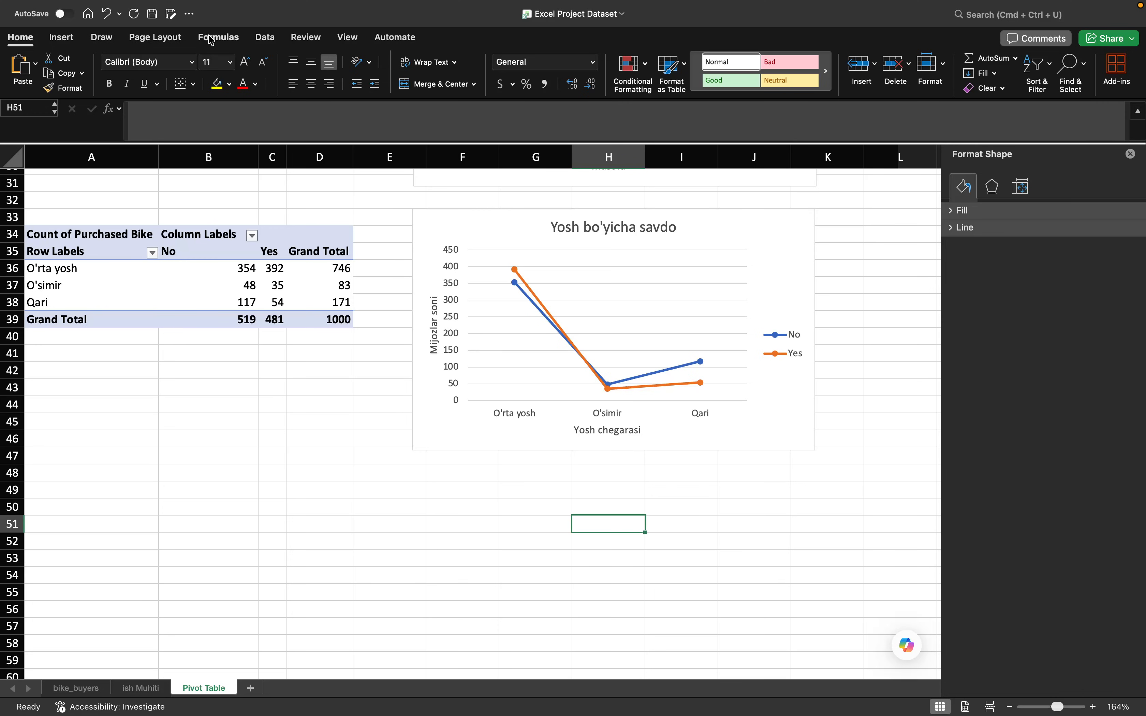
left_click(265, 37)
left_click(170, 70)
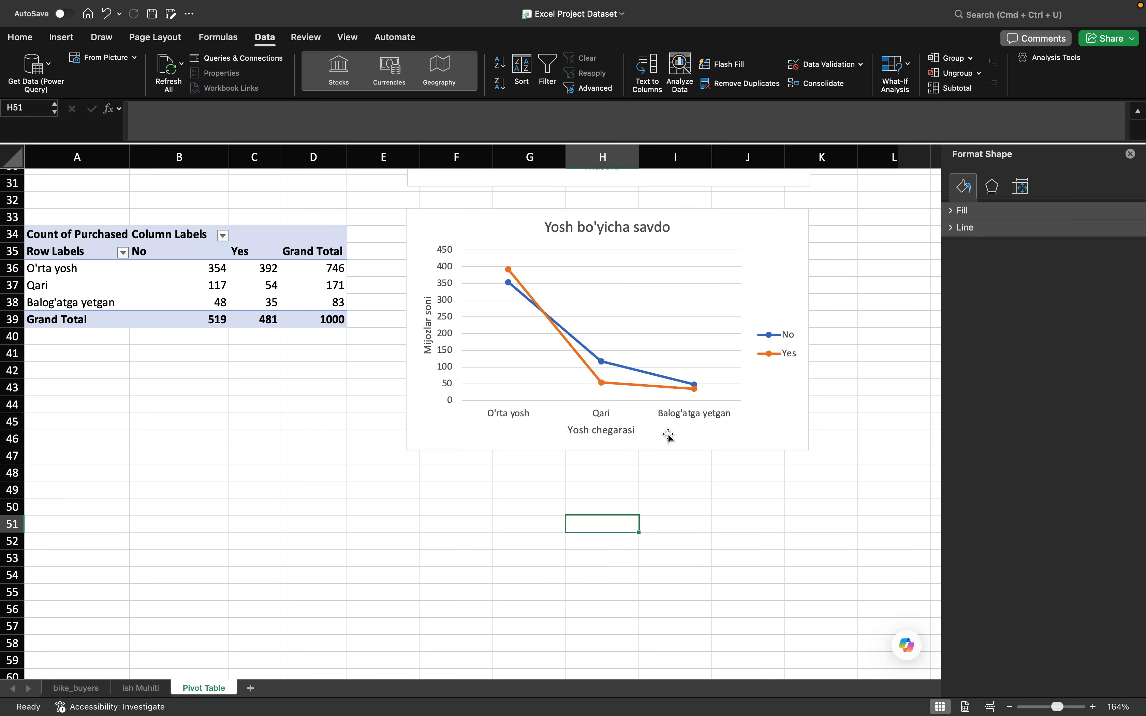
- Sort the row labels of the age group pivot table in ascending order
left_click(124, 253)
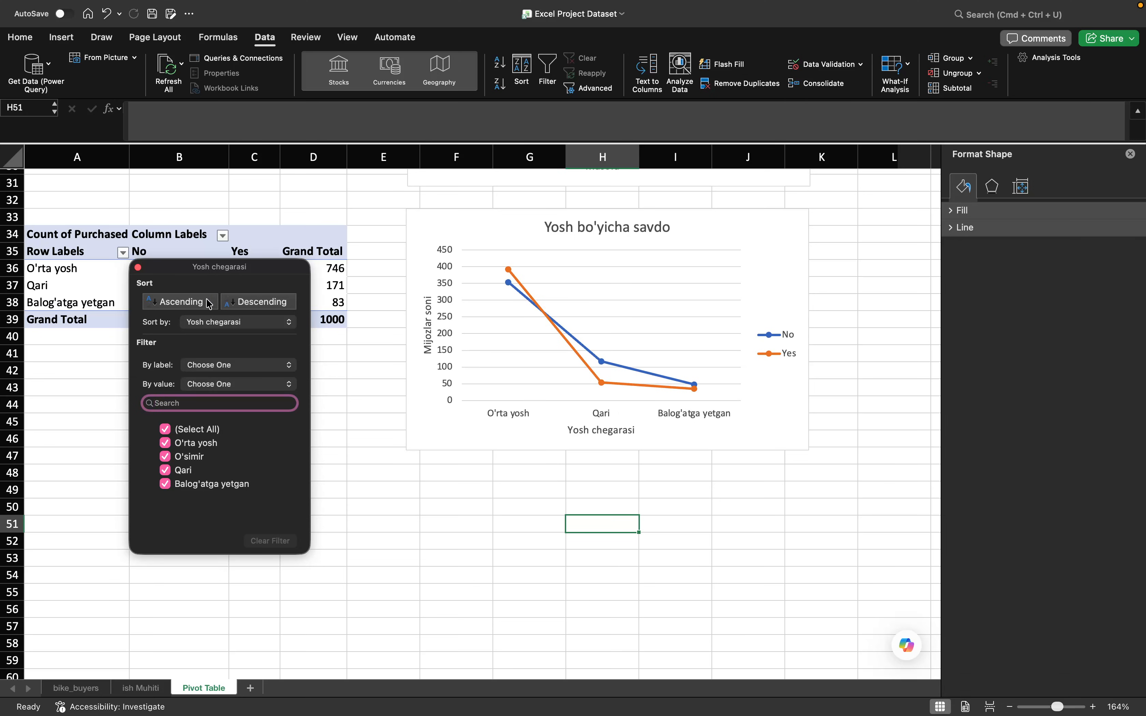
left_click(195, 303)
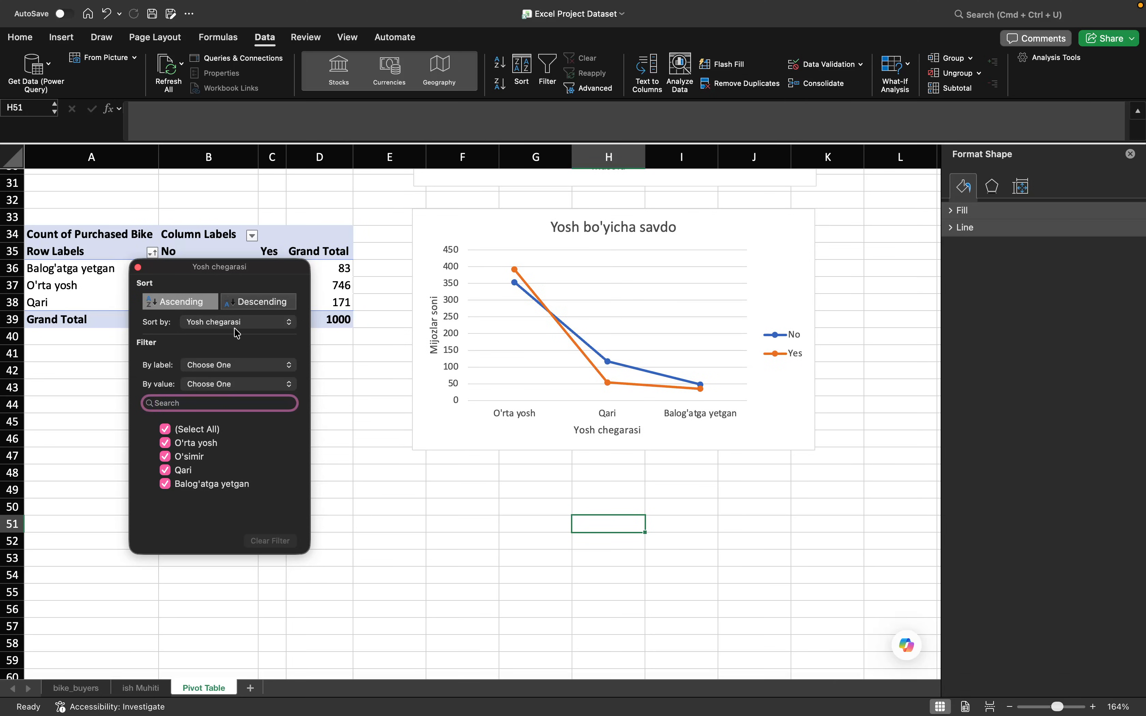
left_click(337, 360)
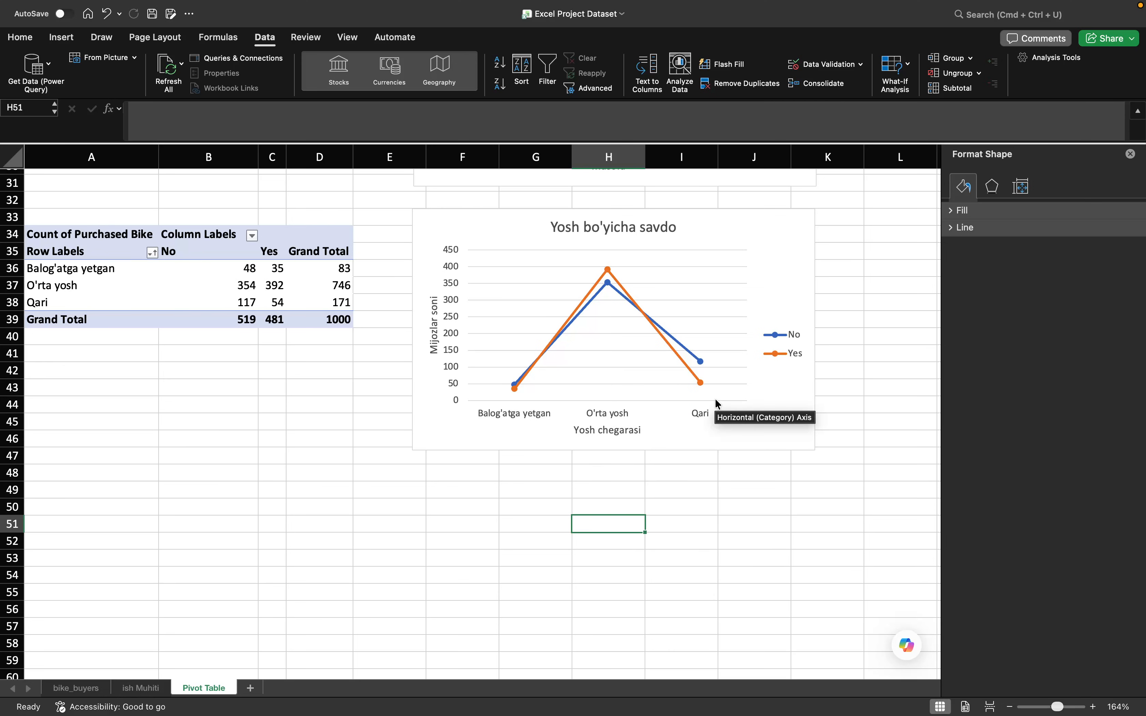
scroll(715, 401, "up", 10)
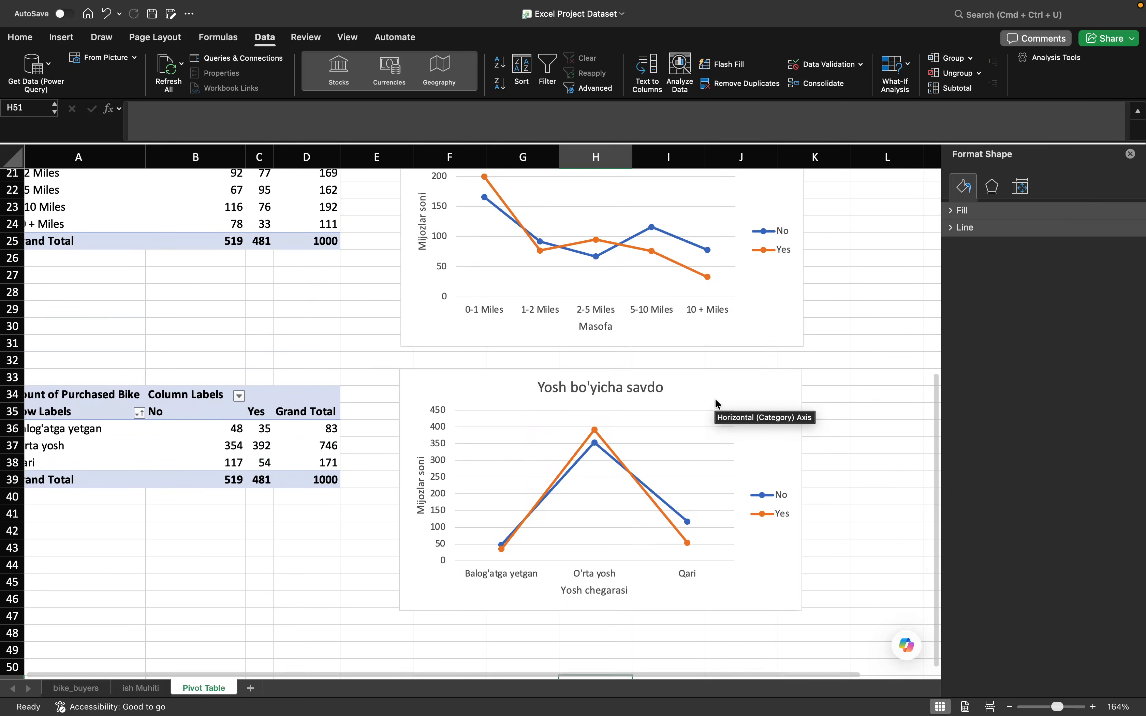
scroll(716, 402, "right", 1)
scroll(716, 401, "down", 5)
scroll(713, 403, "up", 5)
scroll(707, 401, "down", 5)
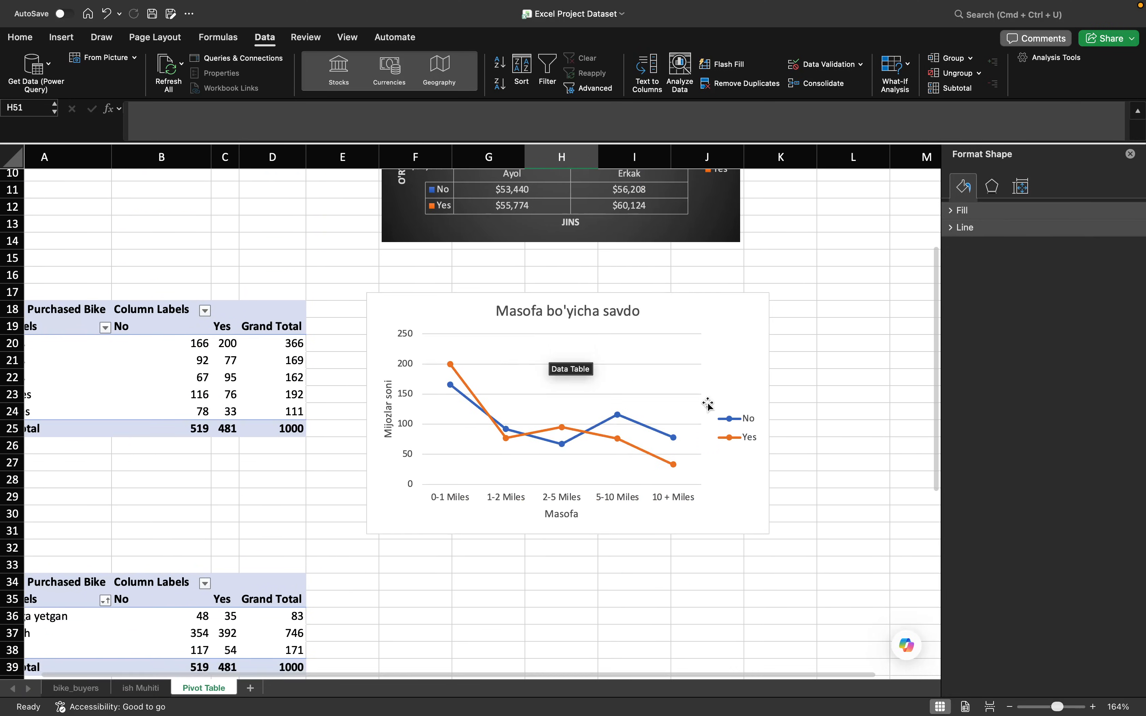
scroll(590, 502, "up", 3)
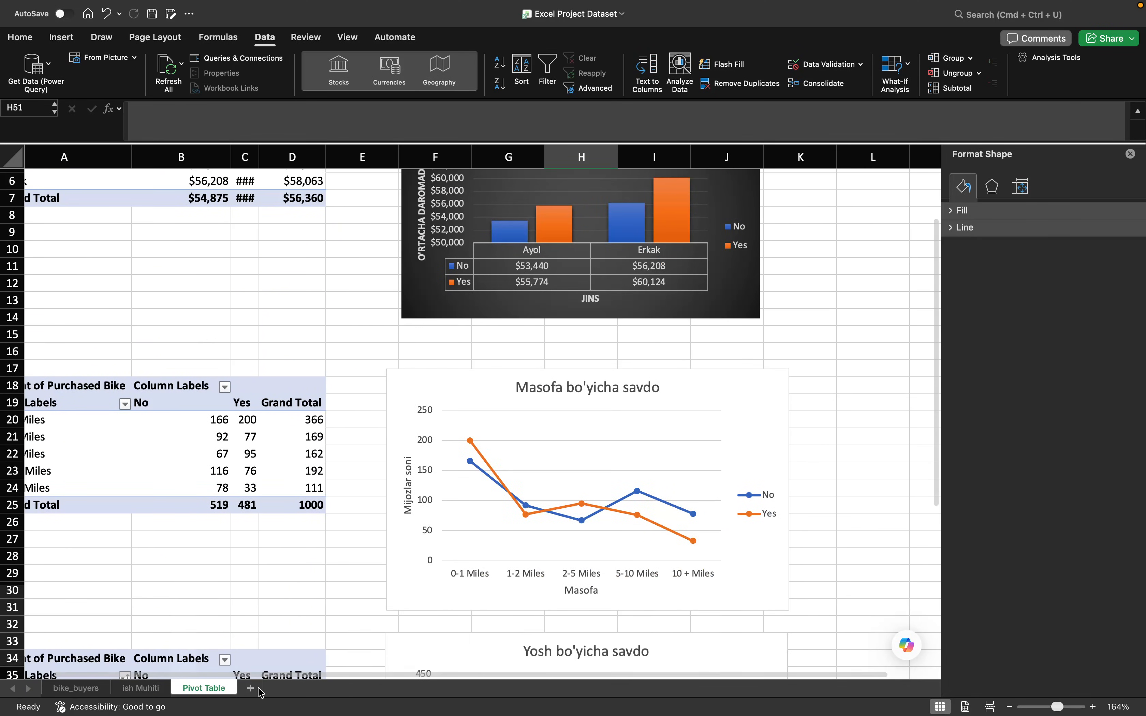
- Add a new worksheet after Pivot Table and name it Dashboard
left_click(251, 691)
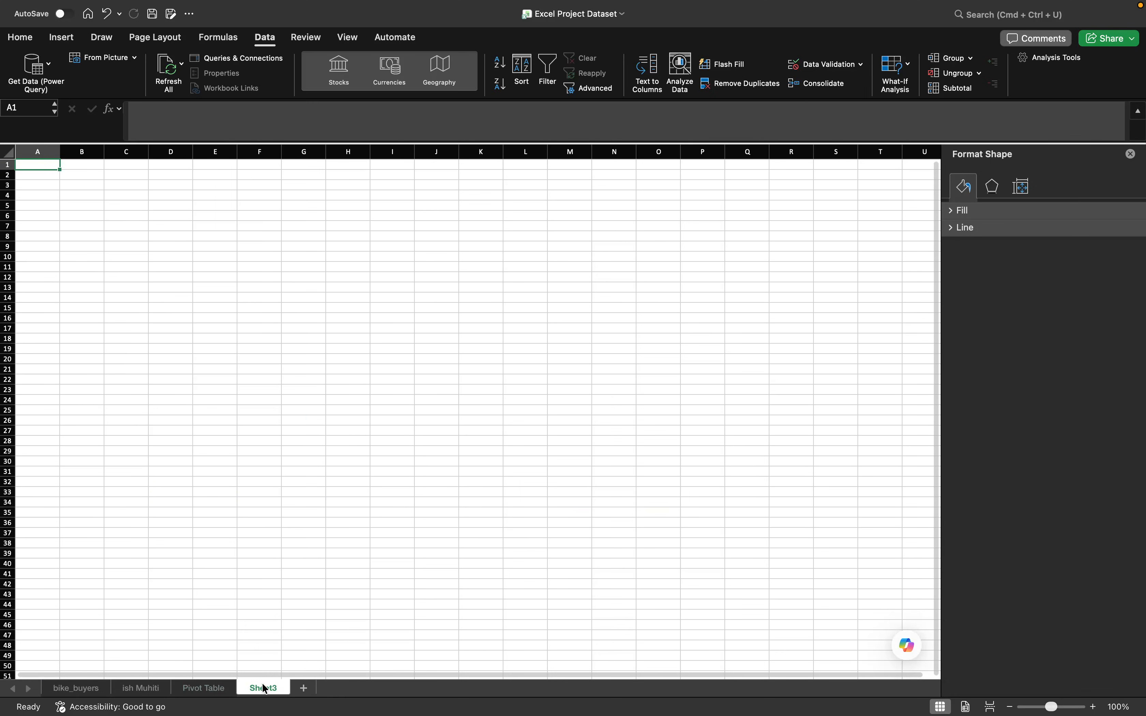
mouse_move(606, 715)
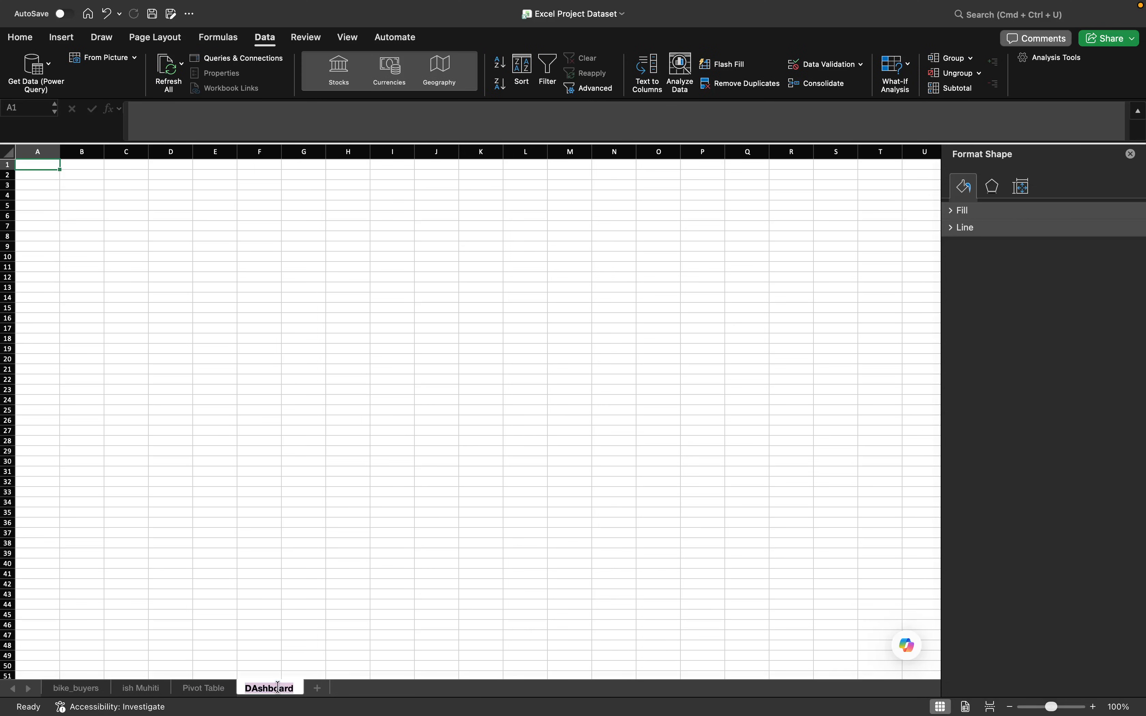
double_click(279, 690)
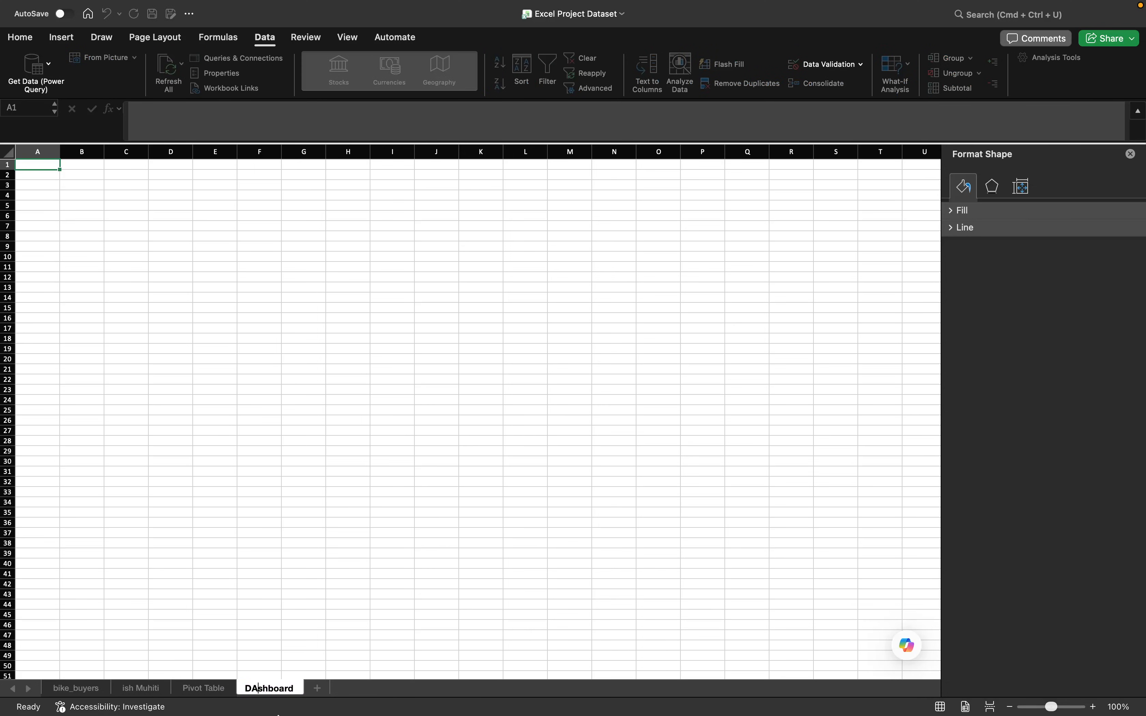
mouse_move(279, 714)
type("a")
key("Return")
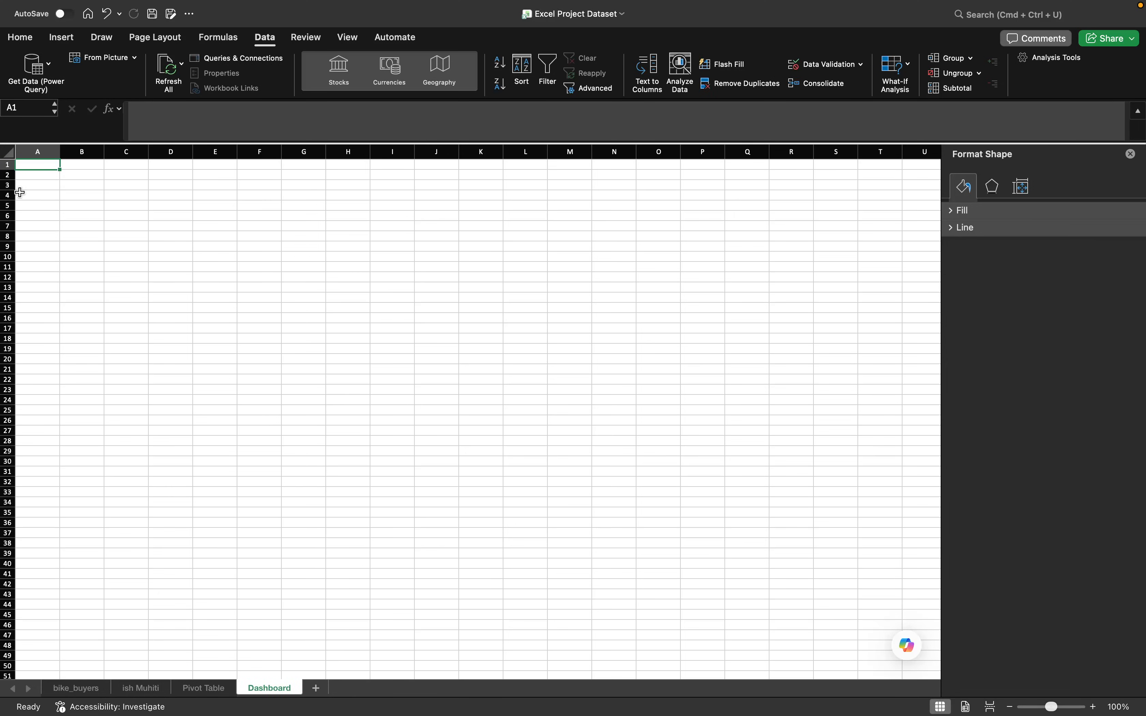
- Try yellow and dark blue fills on the range A1:O7, and settle on the standard blue
left_click(40, 181)
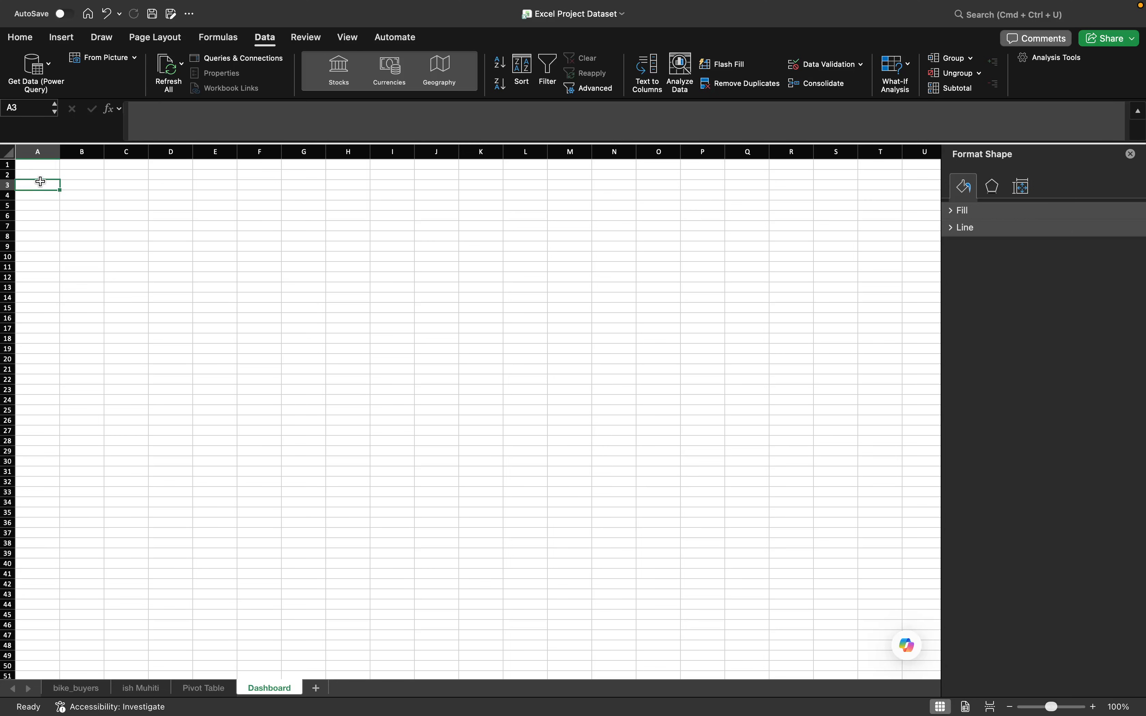
left_click_drag(36, 166, 679, 229)
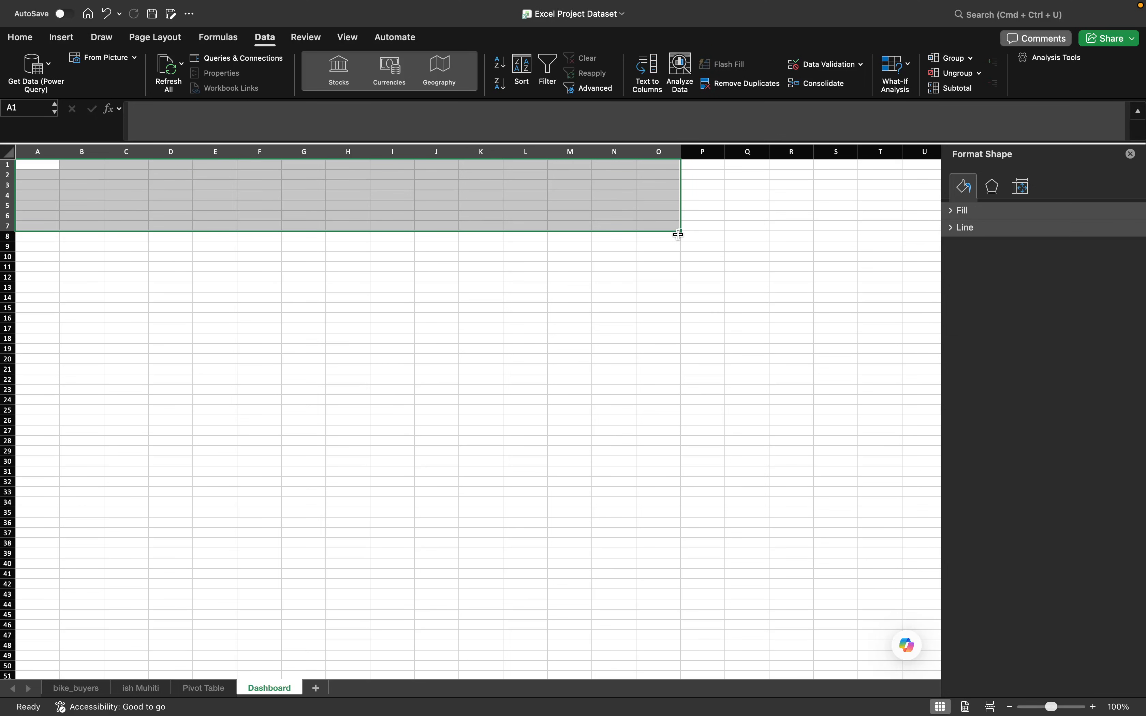
left_click(70, 41)
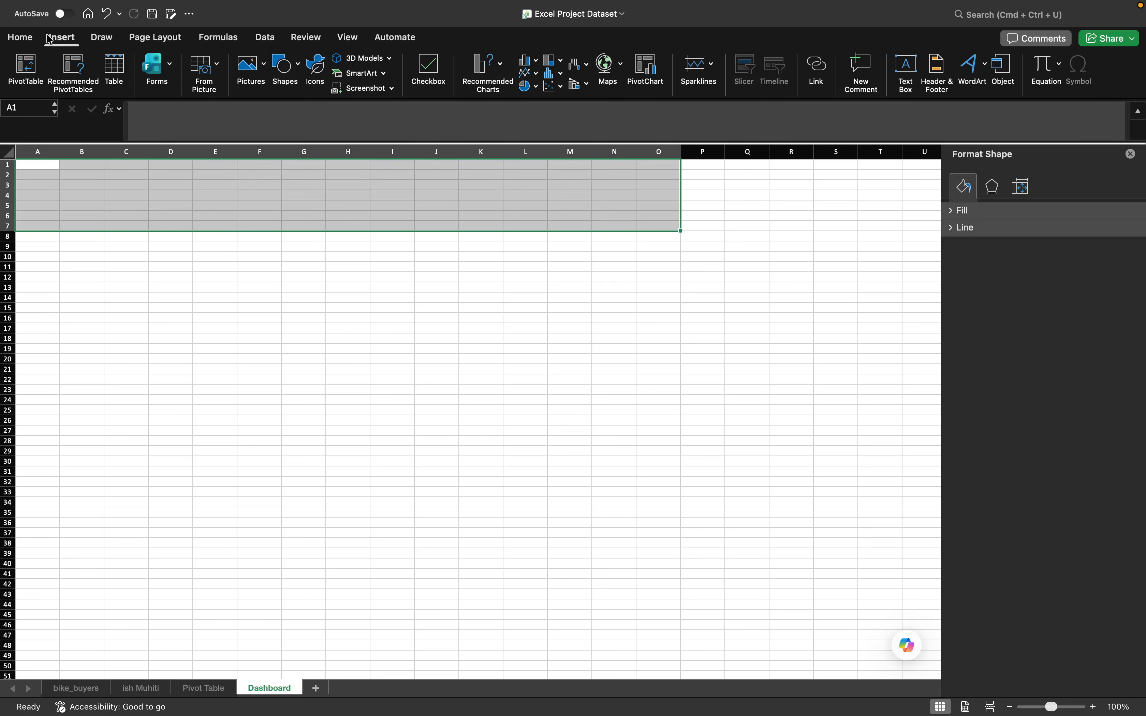
left_click(21, 38)
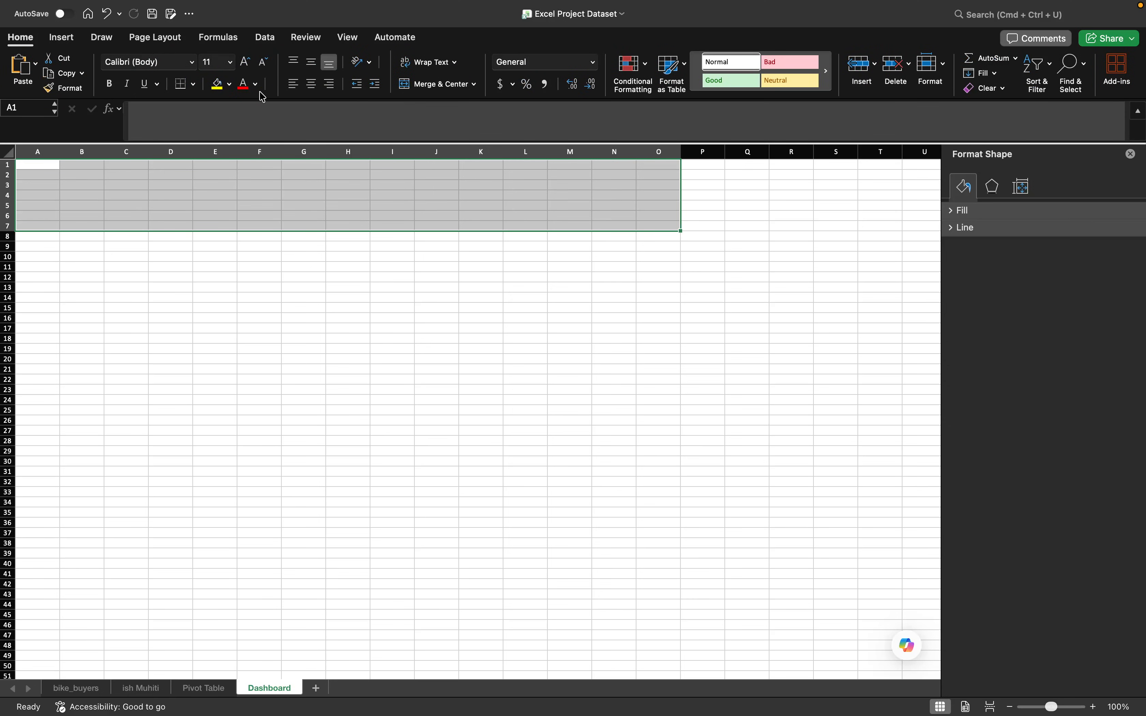
left_click(217, 86)
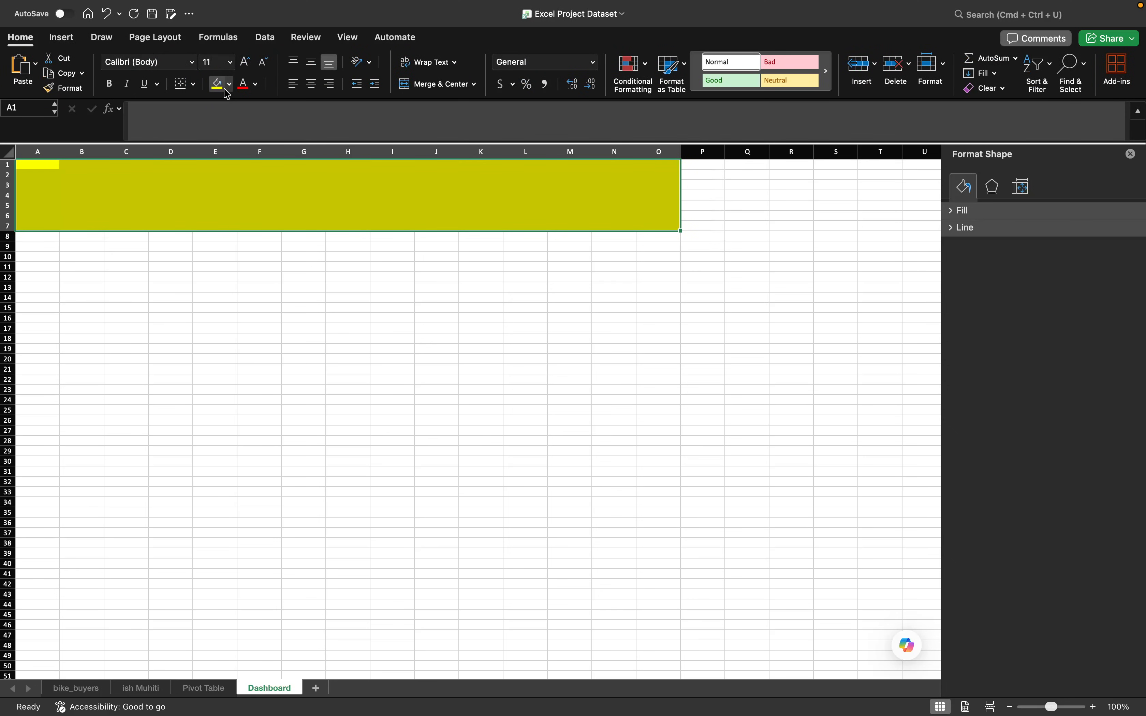
left_click(229, 85)
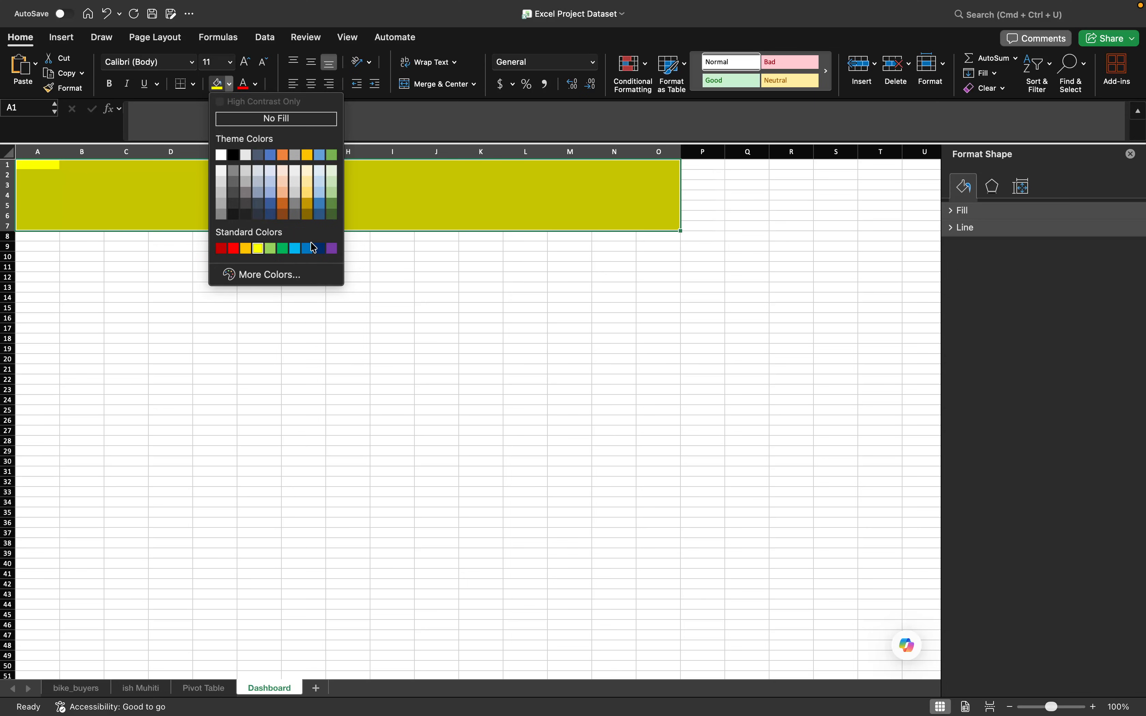
left_click(319, 248)
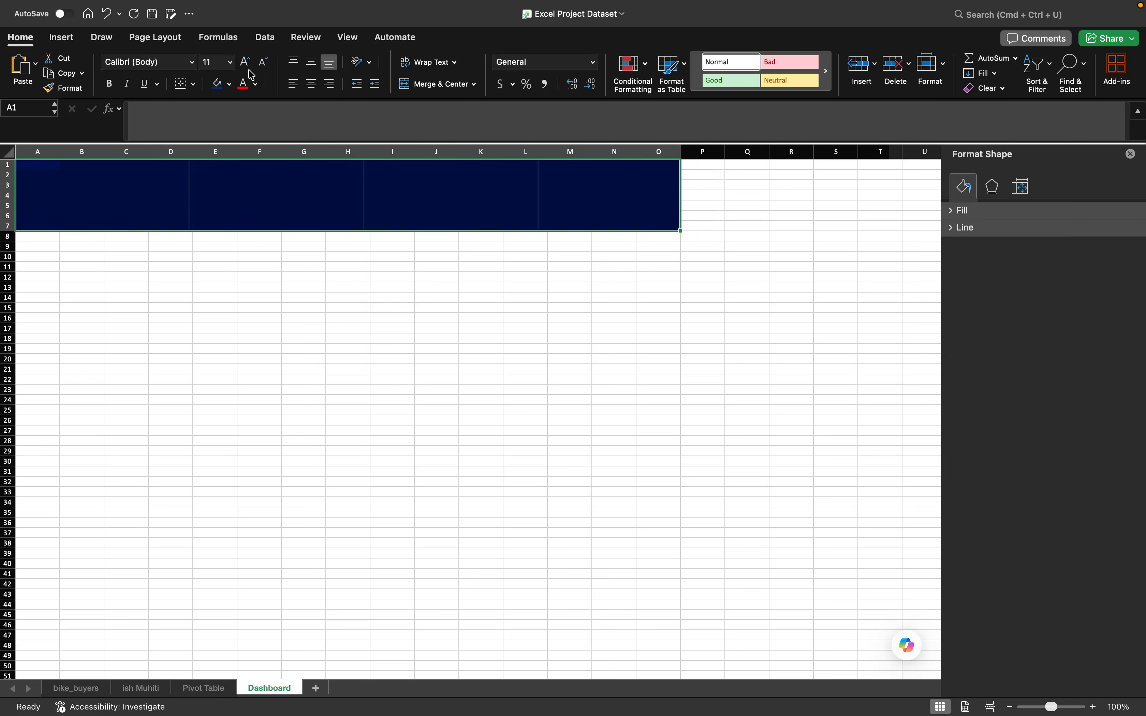
left_click(229, 85)
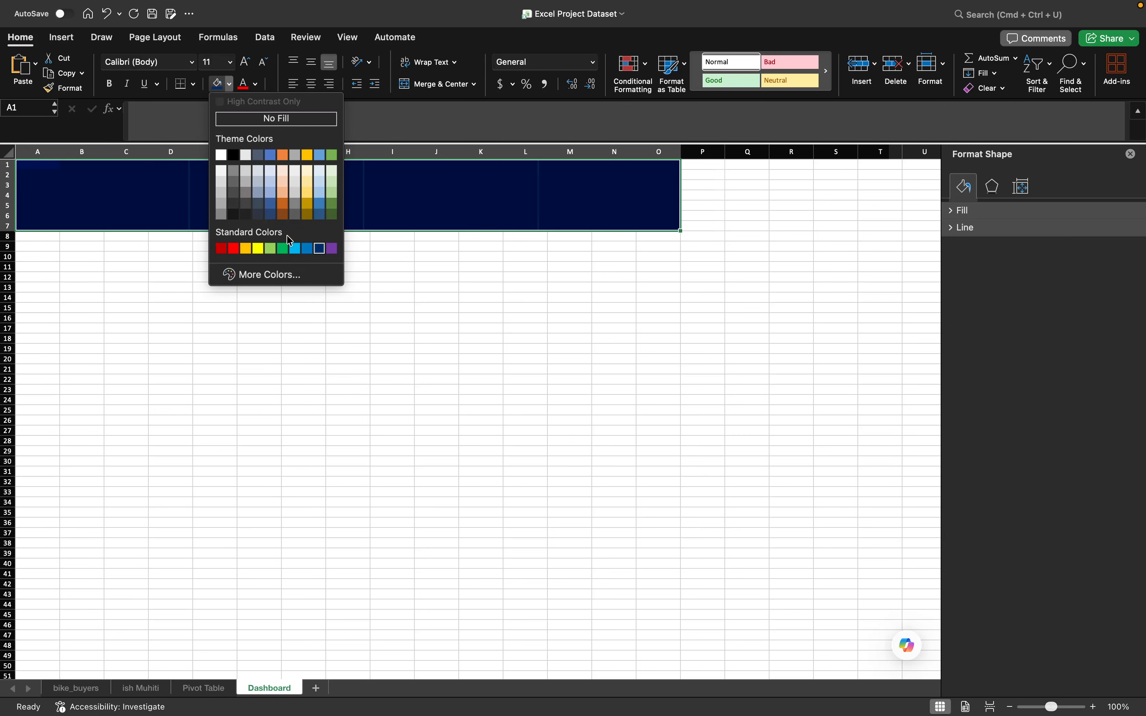
left_click(307, 250)
left_click(277, 193)
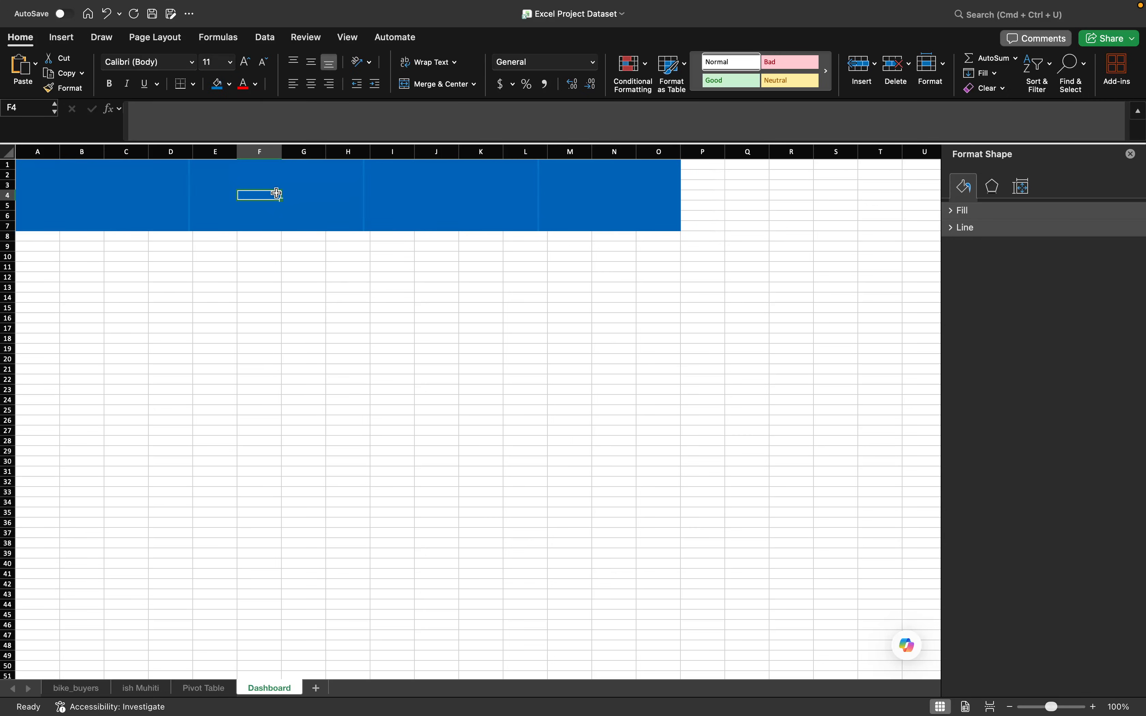
- Enter the title "Velosiped savdosi bo'yicha Boshqaruv paneli" in cell G7 of the blue banner
left_click(295, 223)
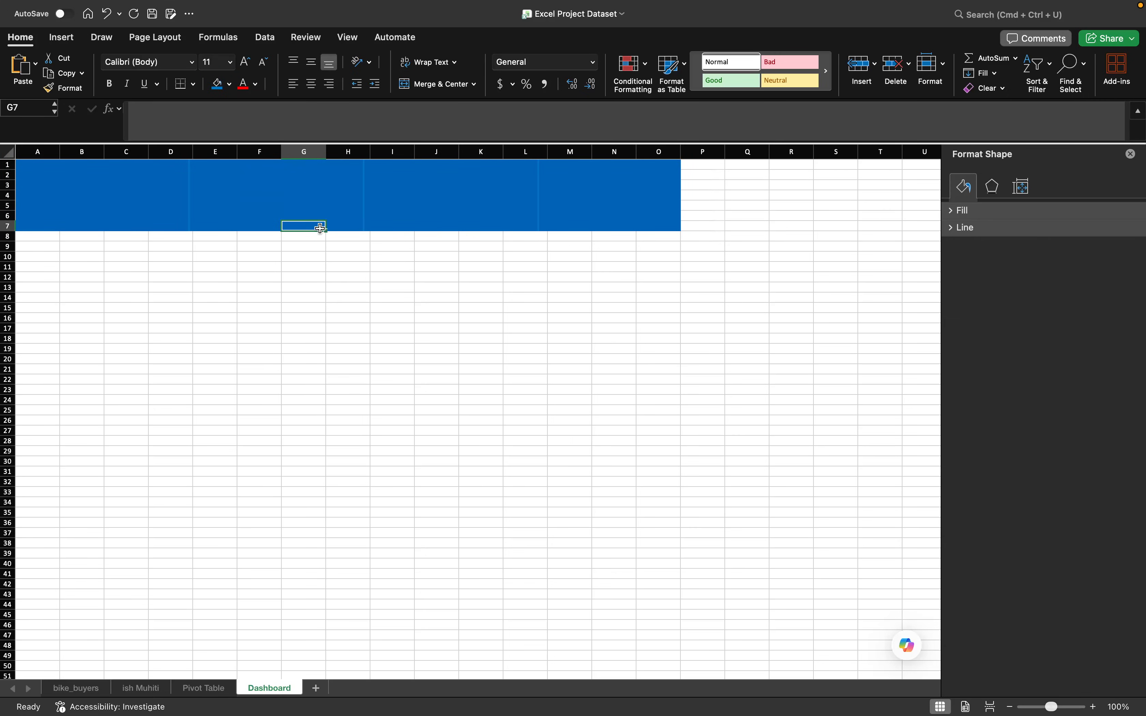
type("VElosi")
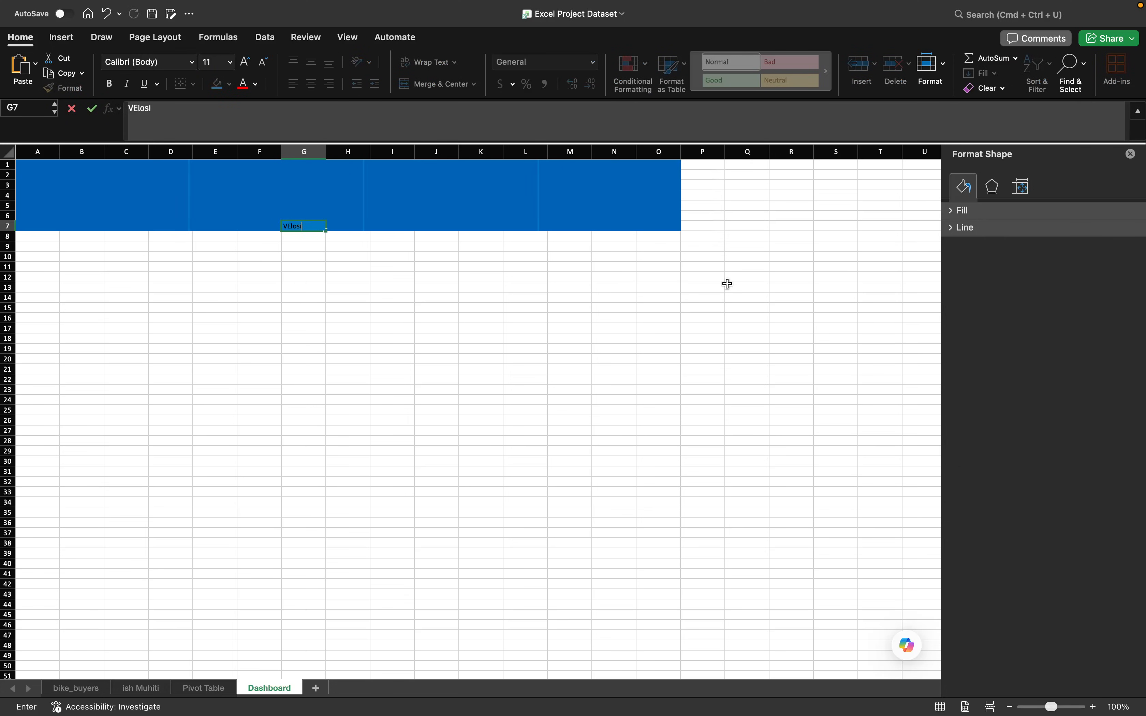
type("ped bo'")
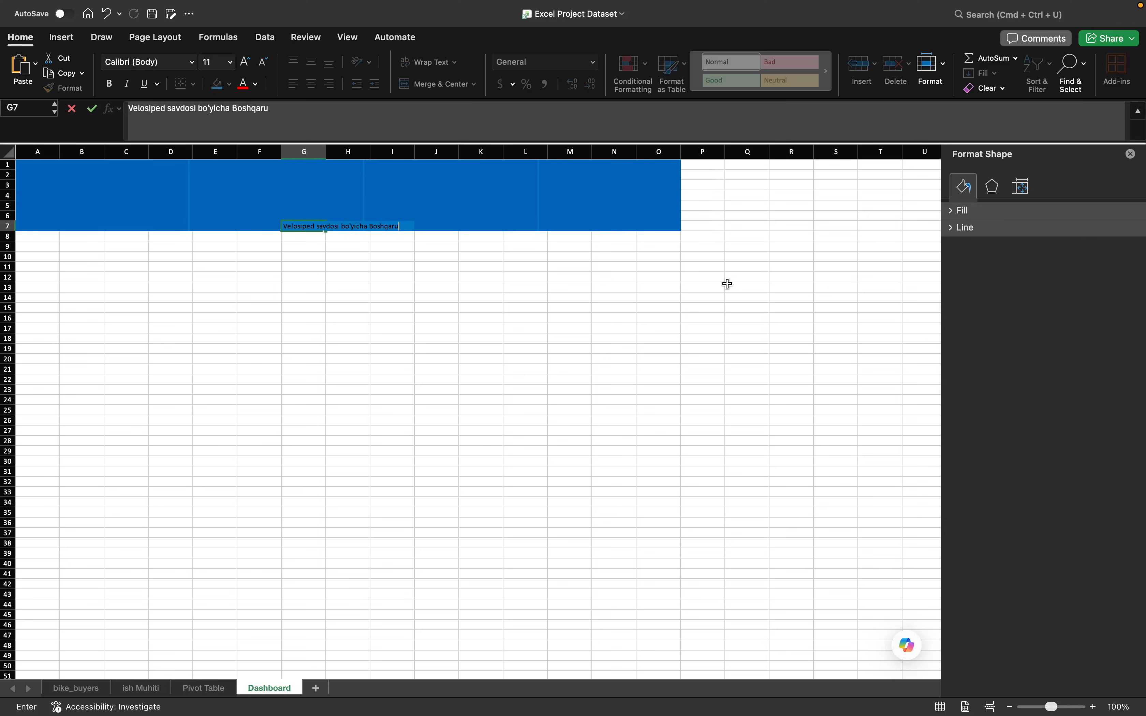
type("Boshqaruv paneli")
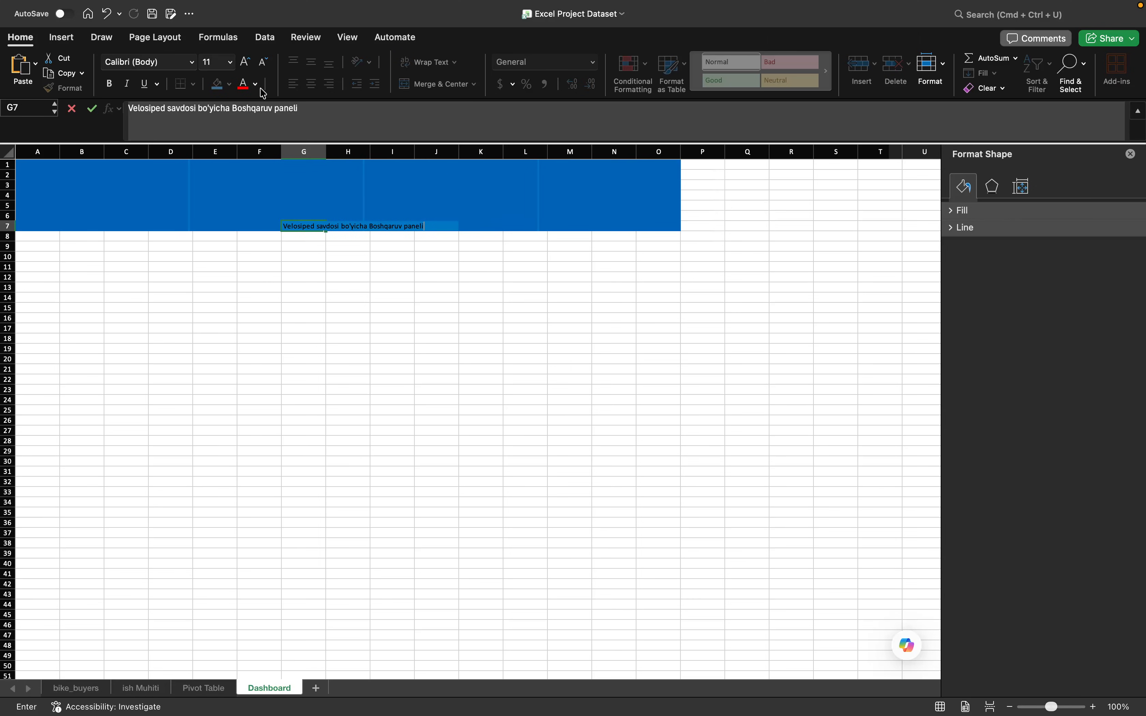
- Merge and center the range A1:O7, and align the title vertically to the middle
left_click_drag(33, 170, 663, 227)
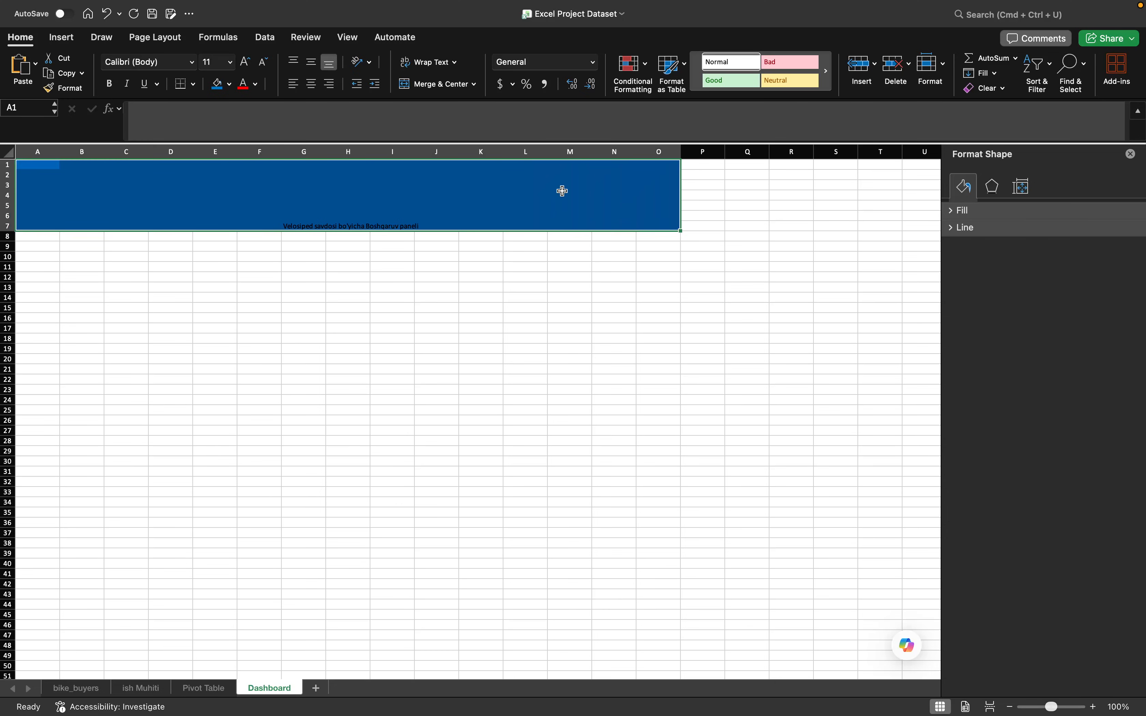
left_click(435, 84)
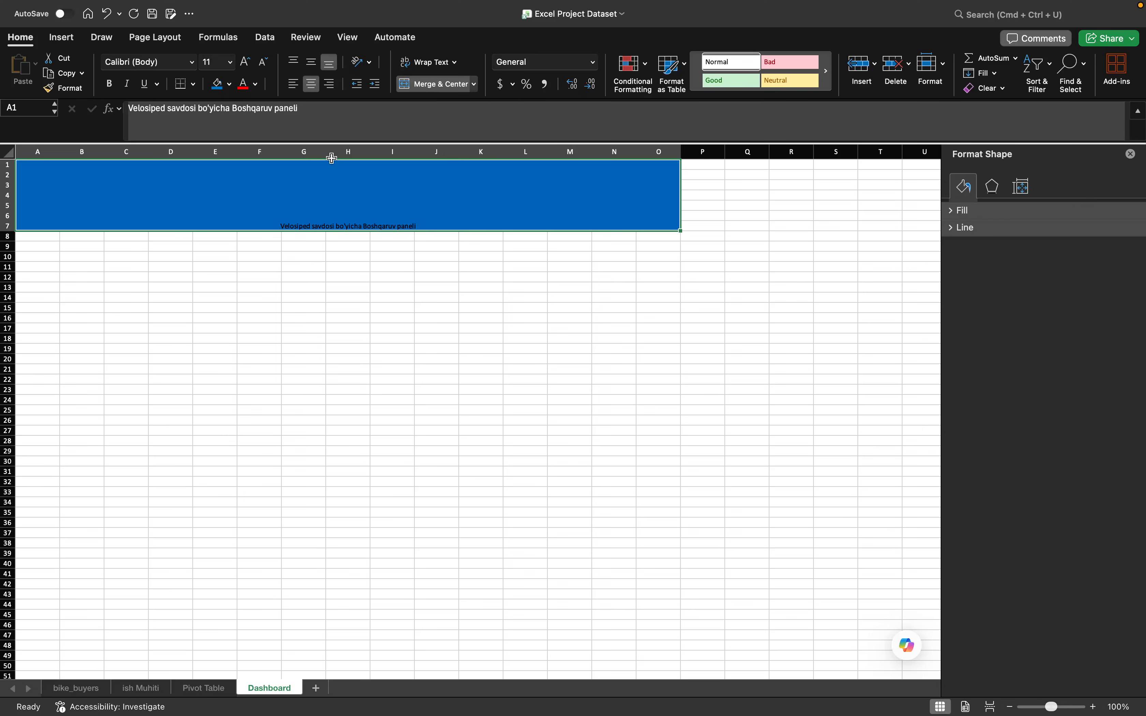
left_click(311, 66)
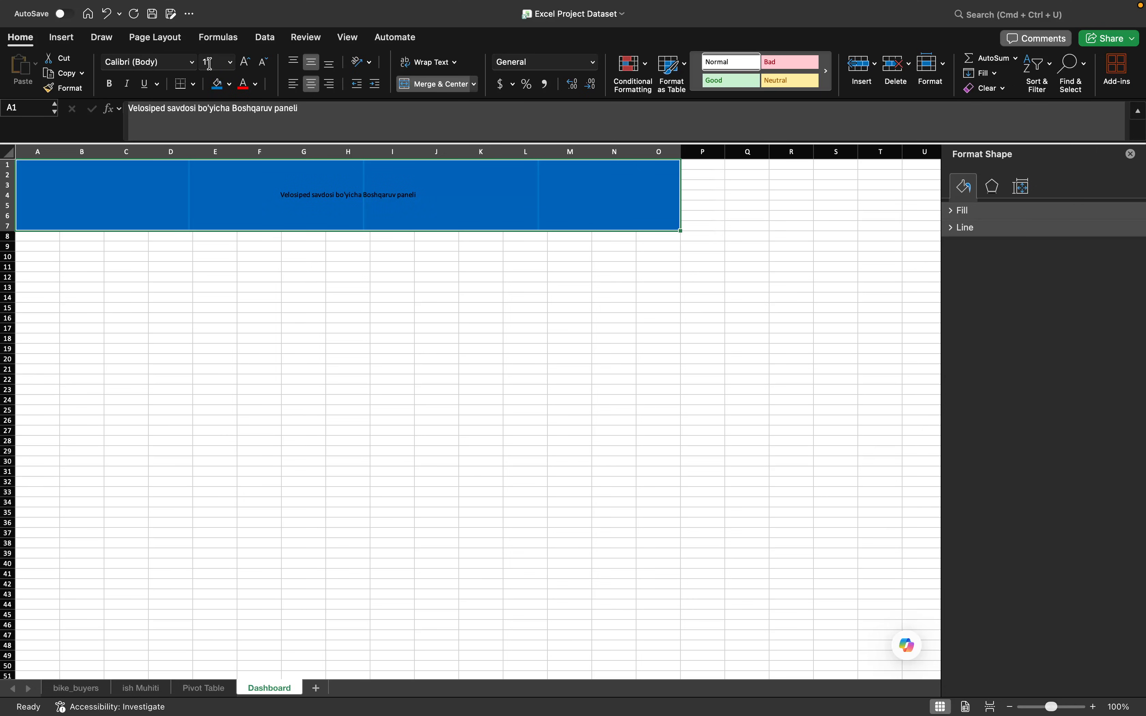
- Set the banner title's font colour to light orange and its size first to 36, finally to 48
left_click(231, 62)
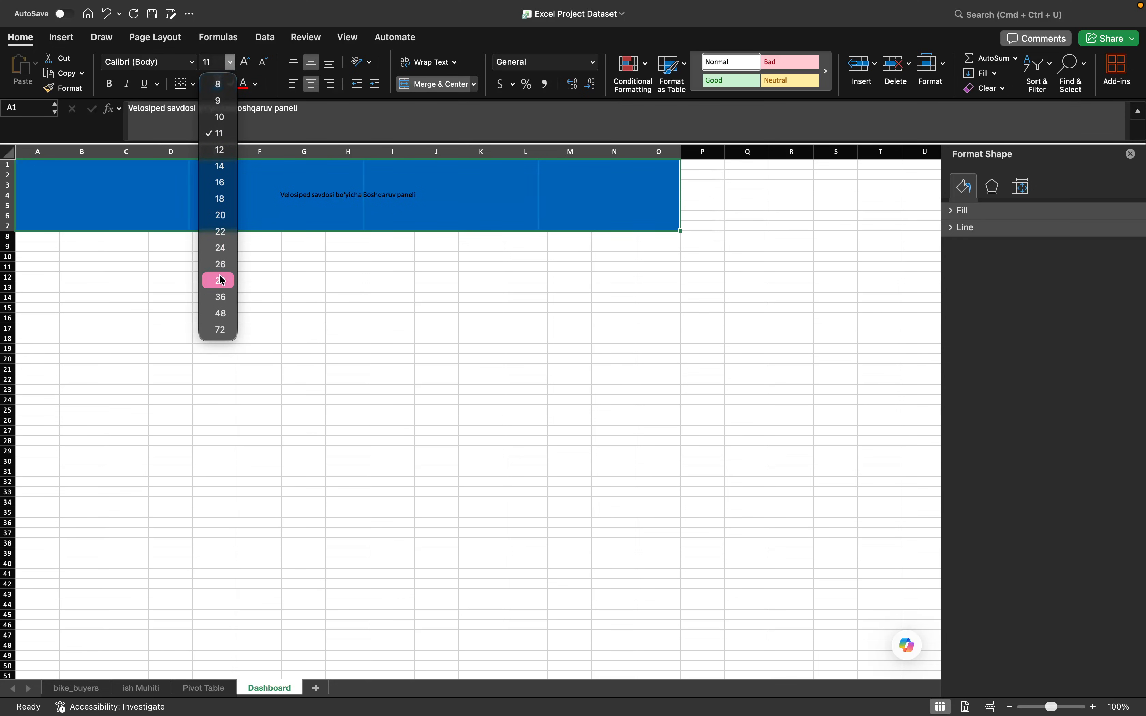
left_click(218, 299)
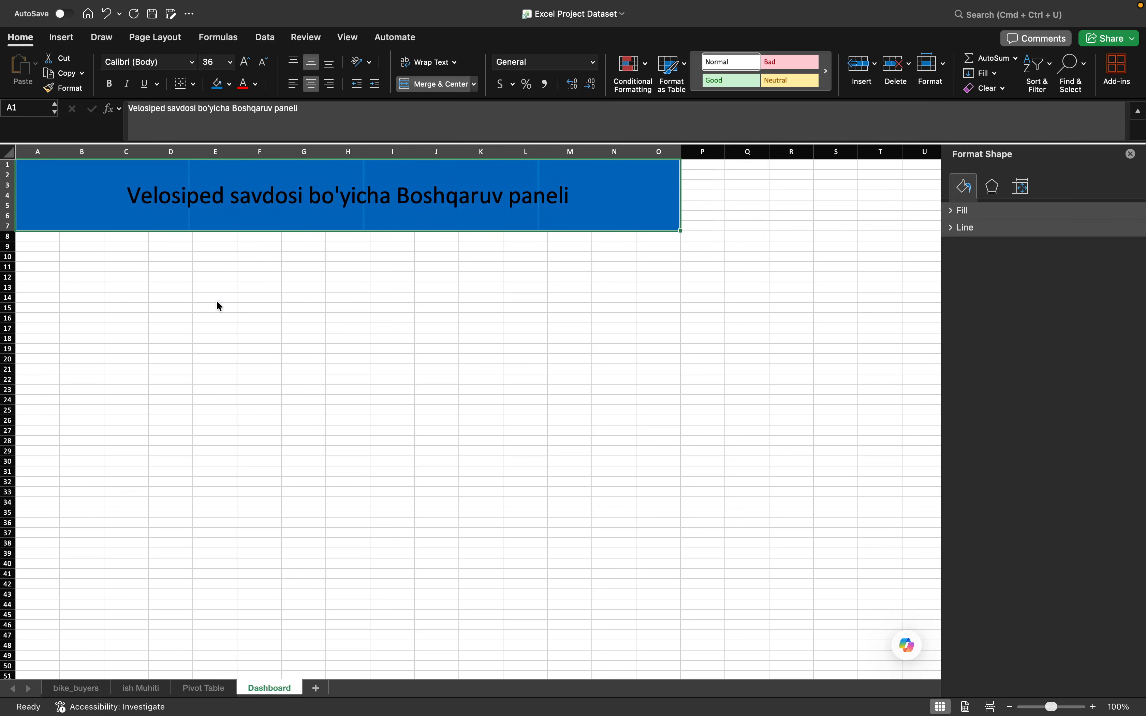
left_click(256, 84)
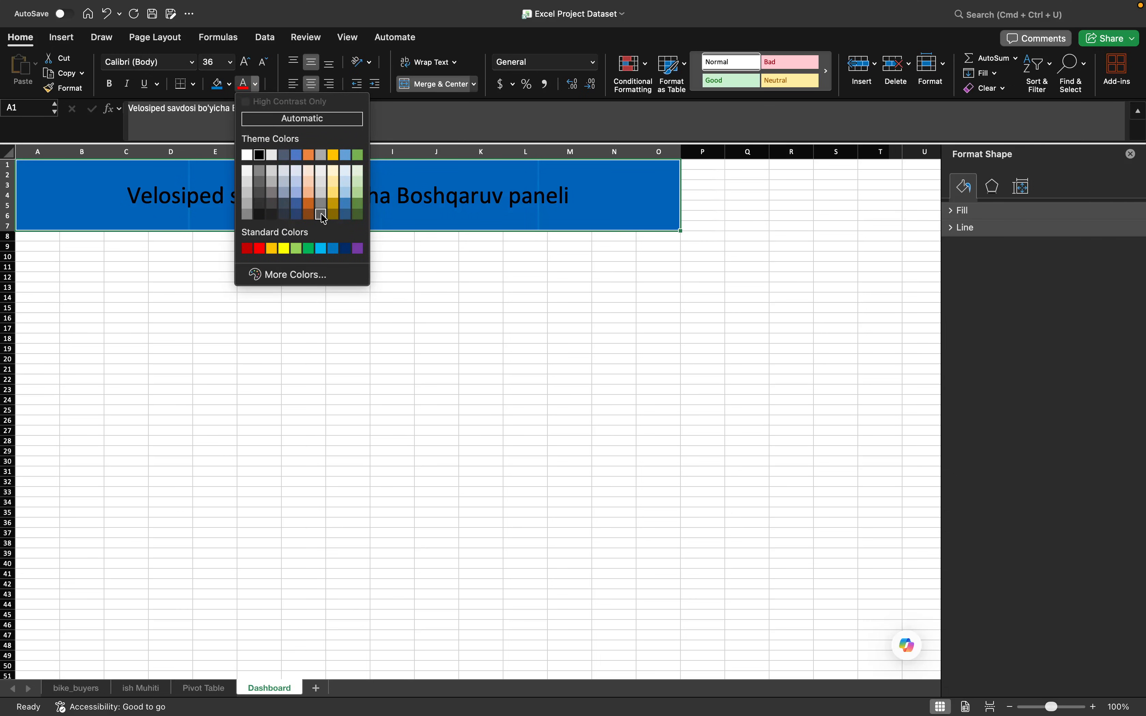
left_click(309, 193)
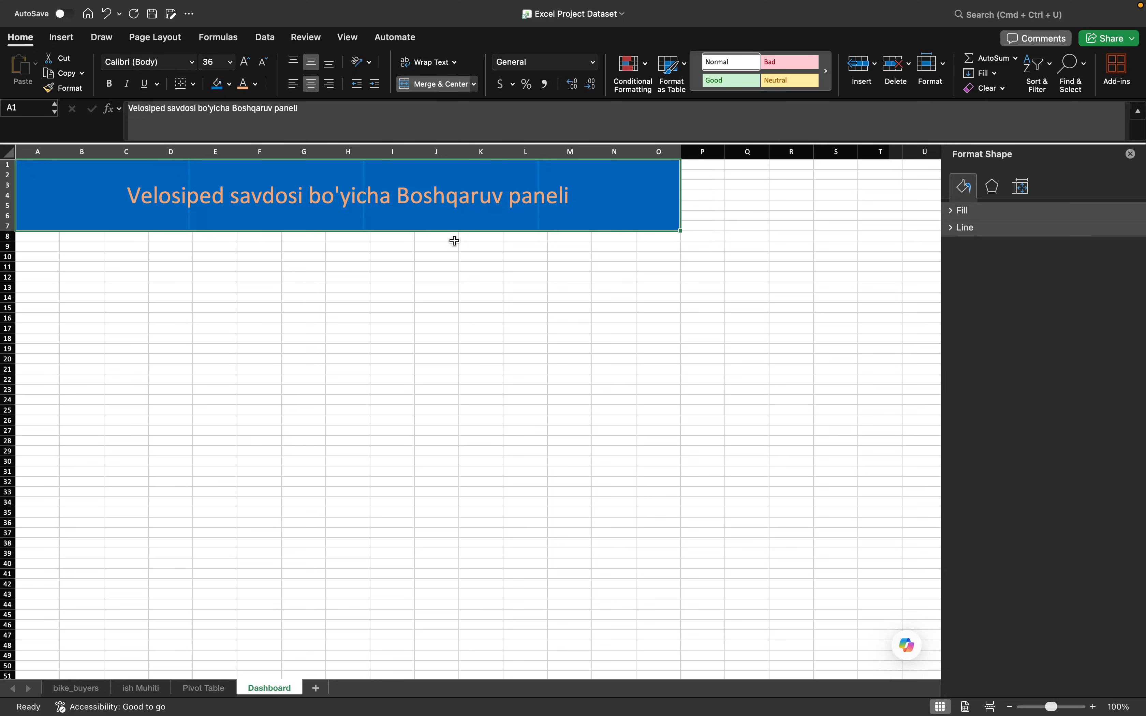
left_click(229, 68)
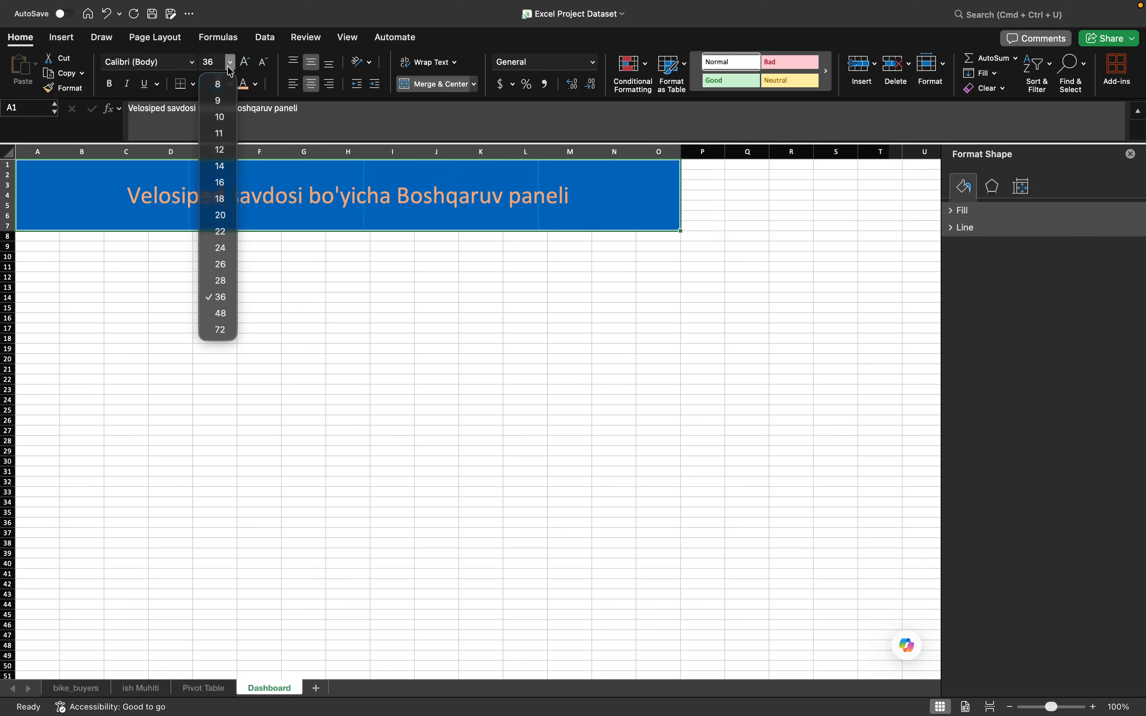
left_click(214, 314)
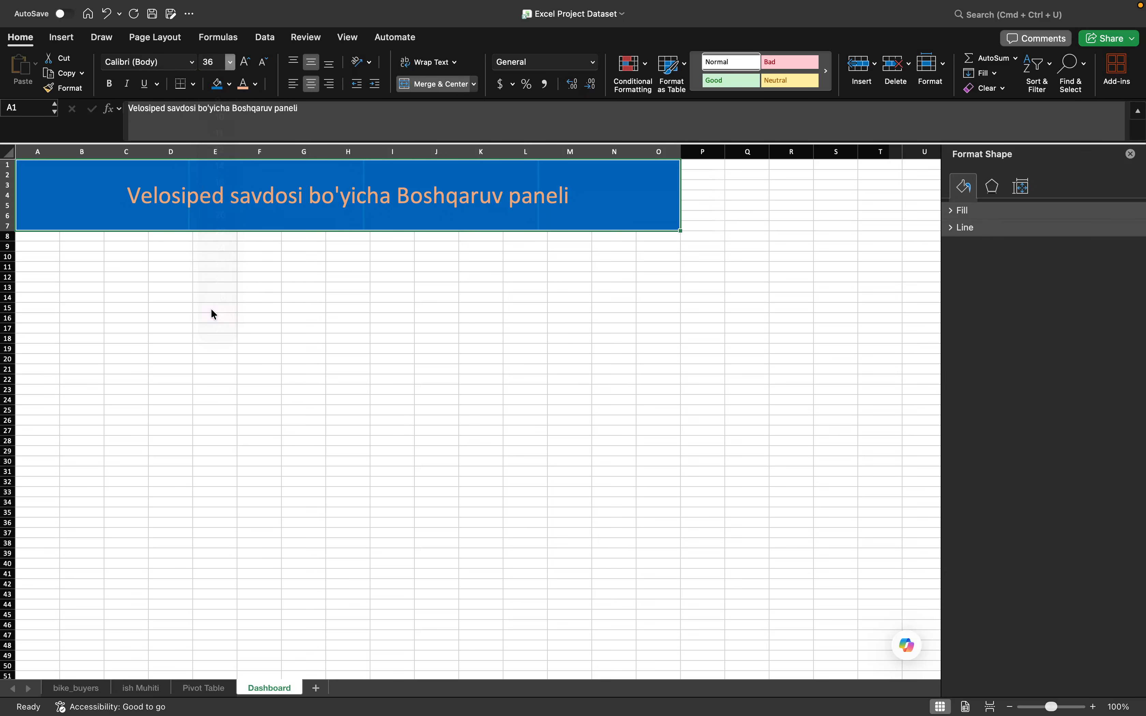
left_click(554, 290)
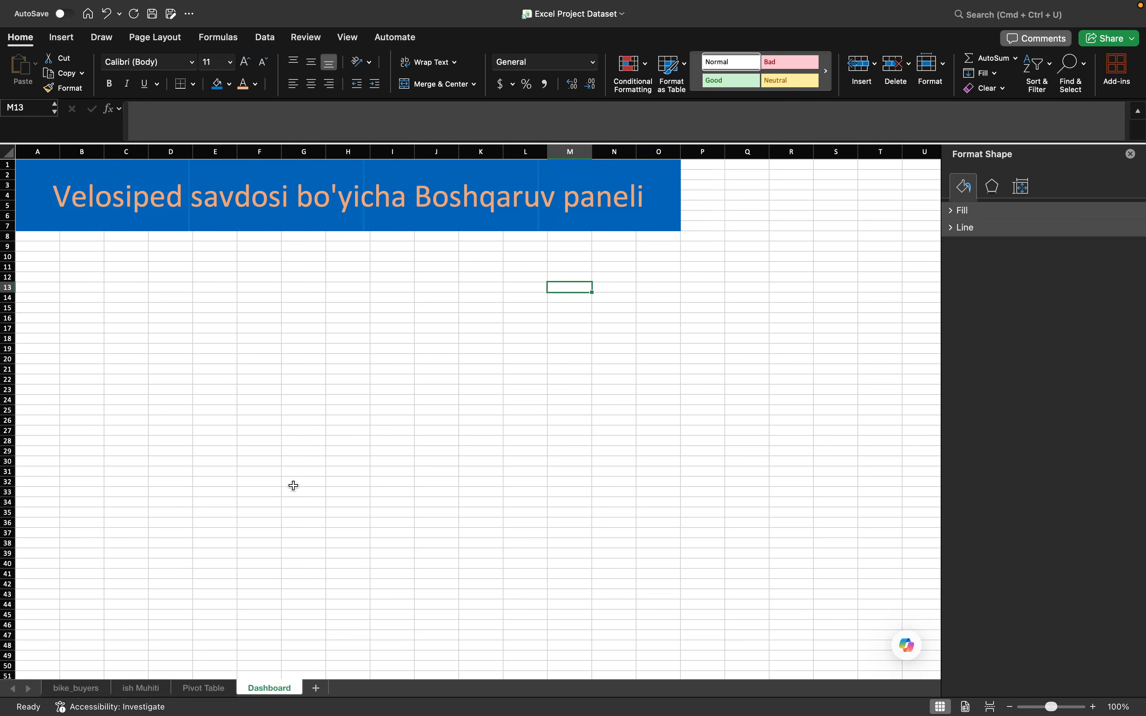
- Copy the "Jins daromadi bo'yicha savdo" chart from the Pivot Table sheet and paste it at cell G11 of the Dashboard sheet
left_click(203, 688)
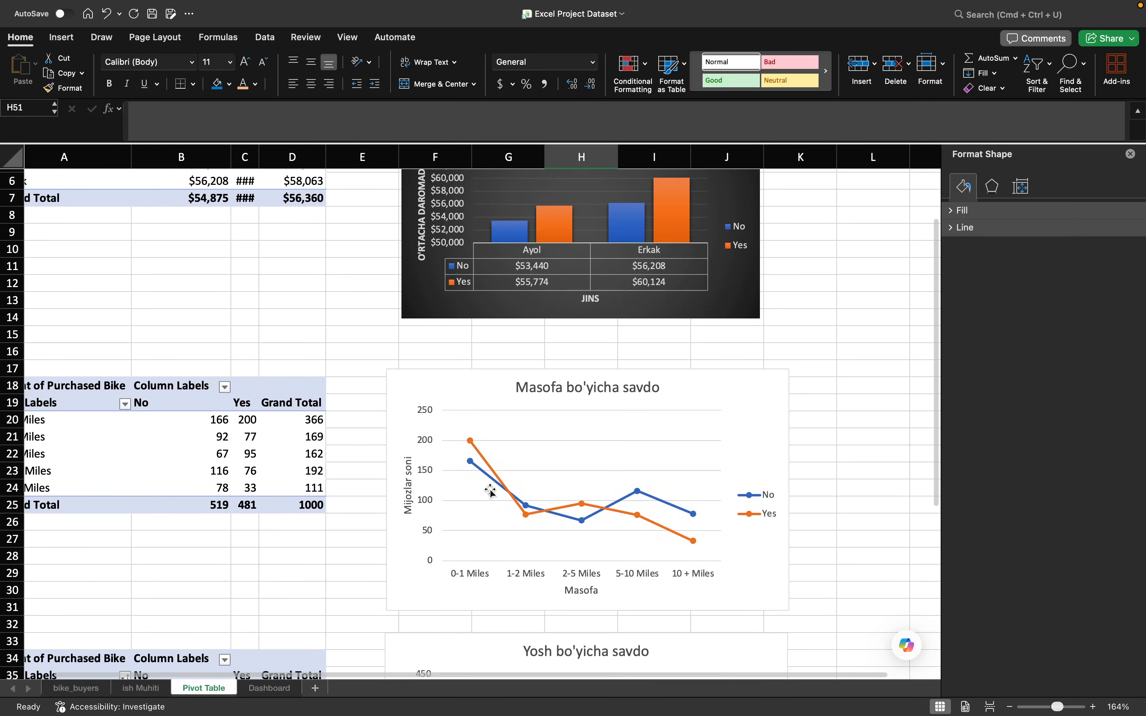
scroll(486, 486, "up", 5)
left_click(730, 197)
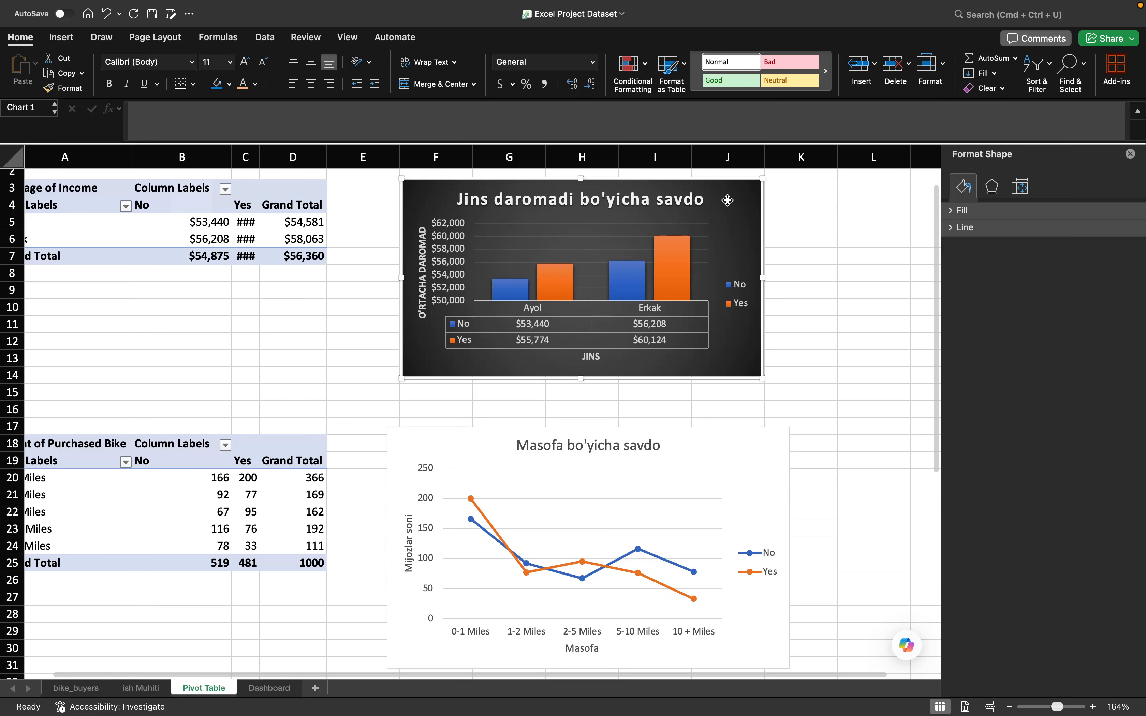
right_click(728, 205)
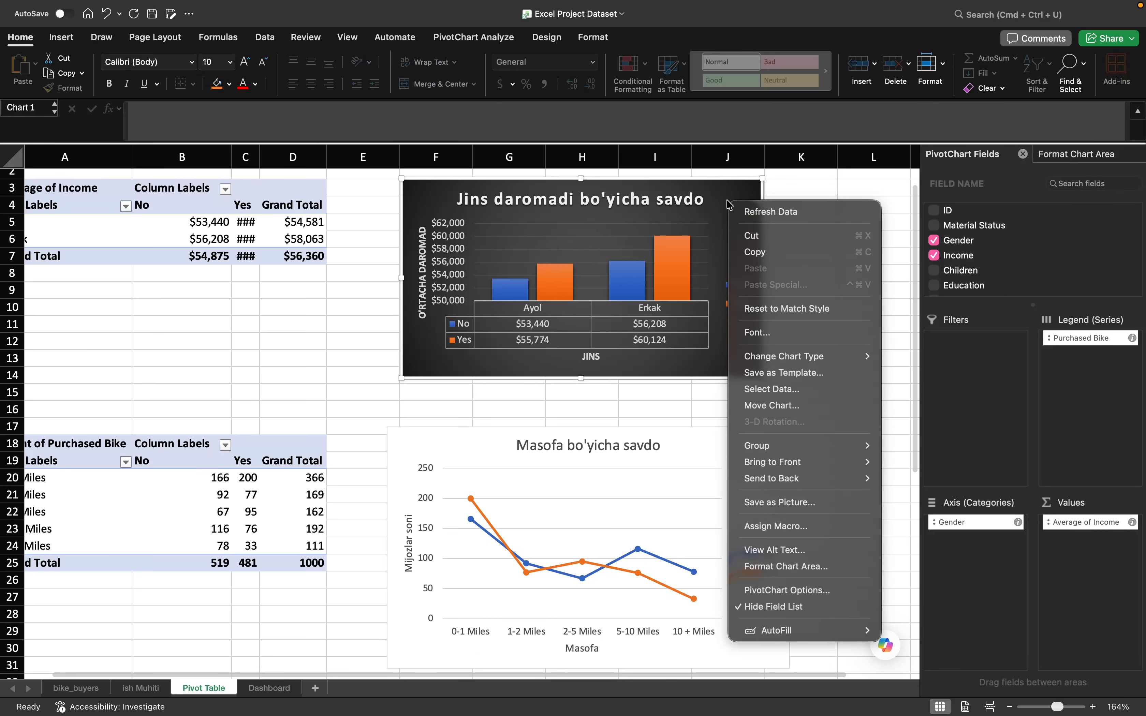
left_click(747, 252)
left_click(270, 688)
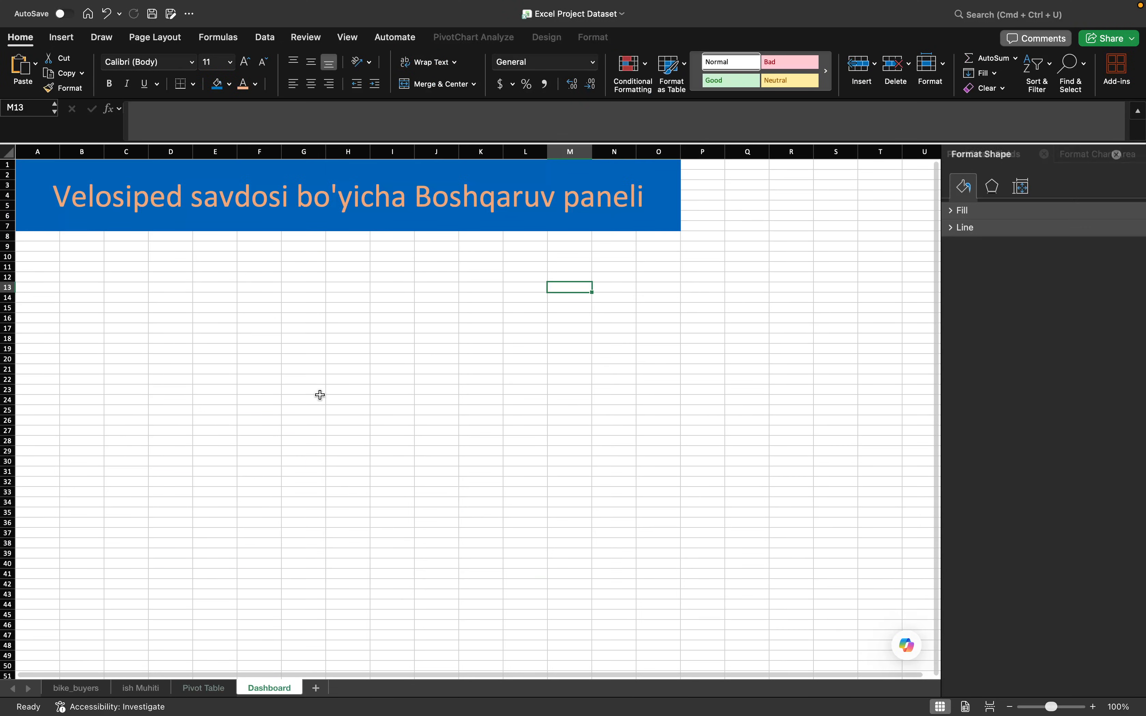
right_click(310, 268)
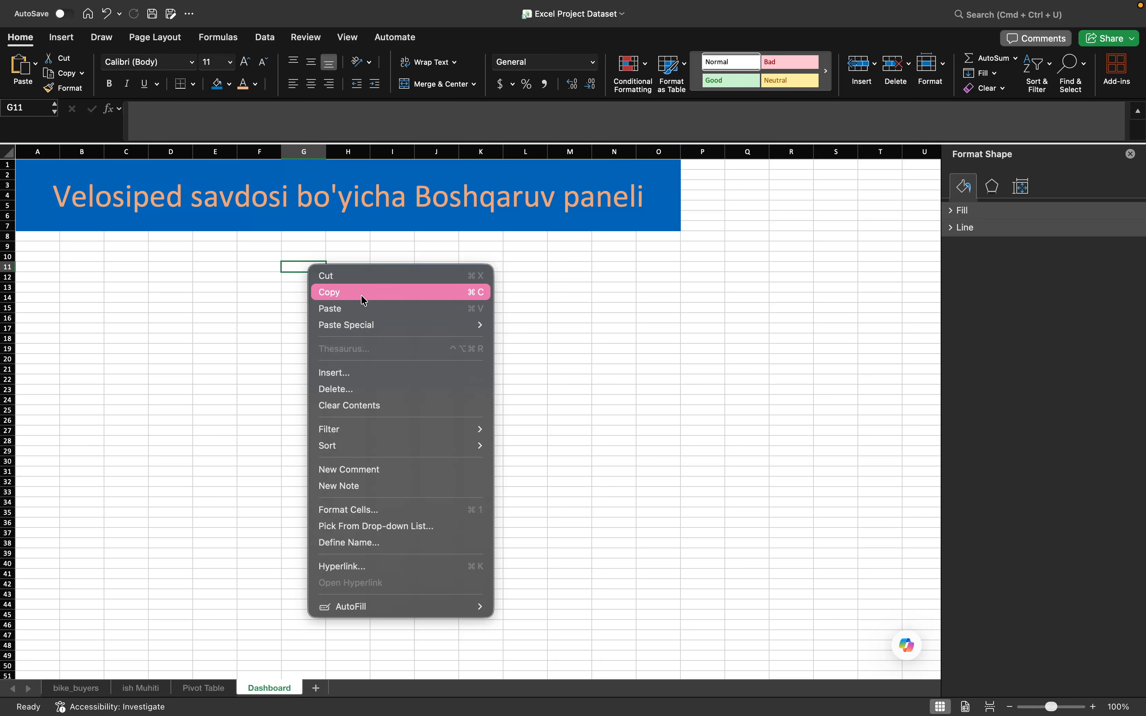
left_click(358, 308)
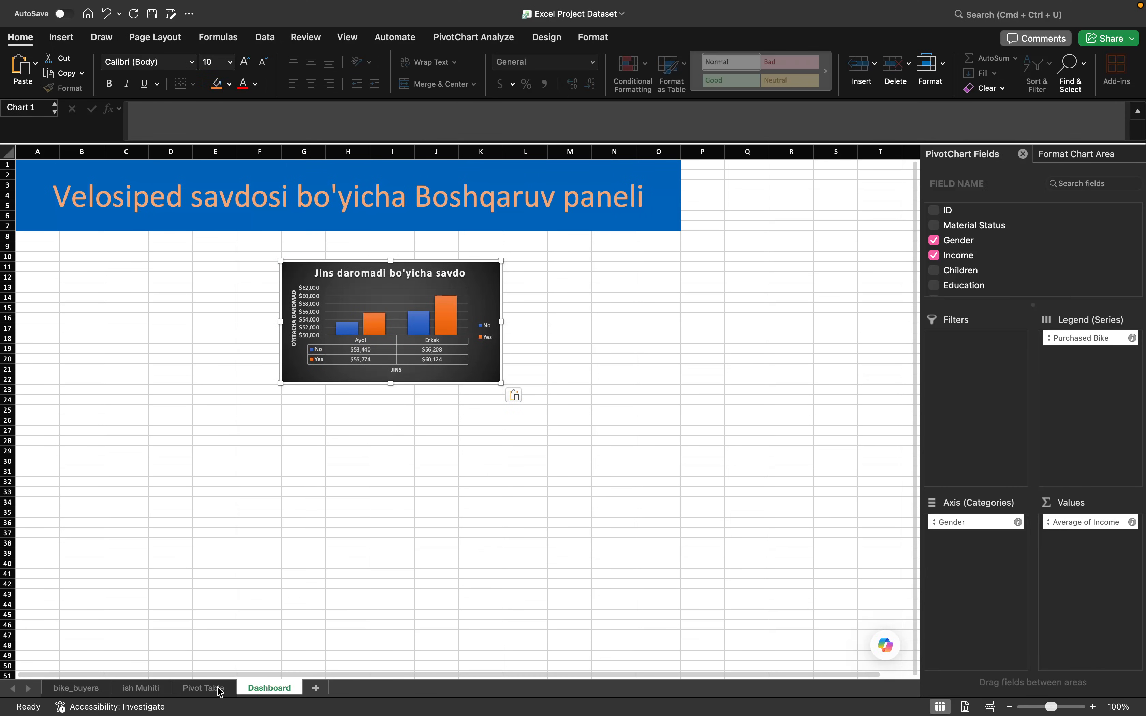
- Copy the "Masofa bo'yicha savdo" chart from the Pivot Table sheet and paste it at cell I35 of the Dashboard sheet
left_click(220, 690)
right_click(739, 457)
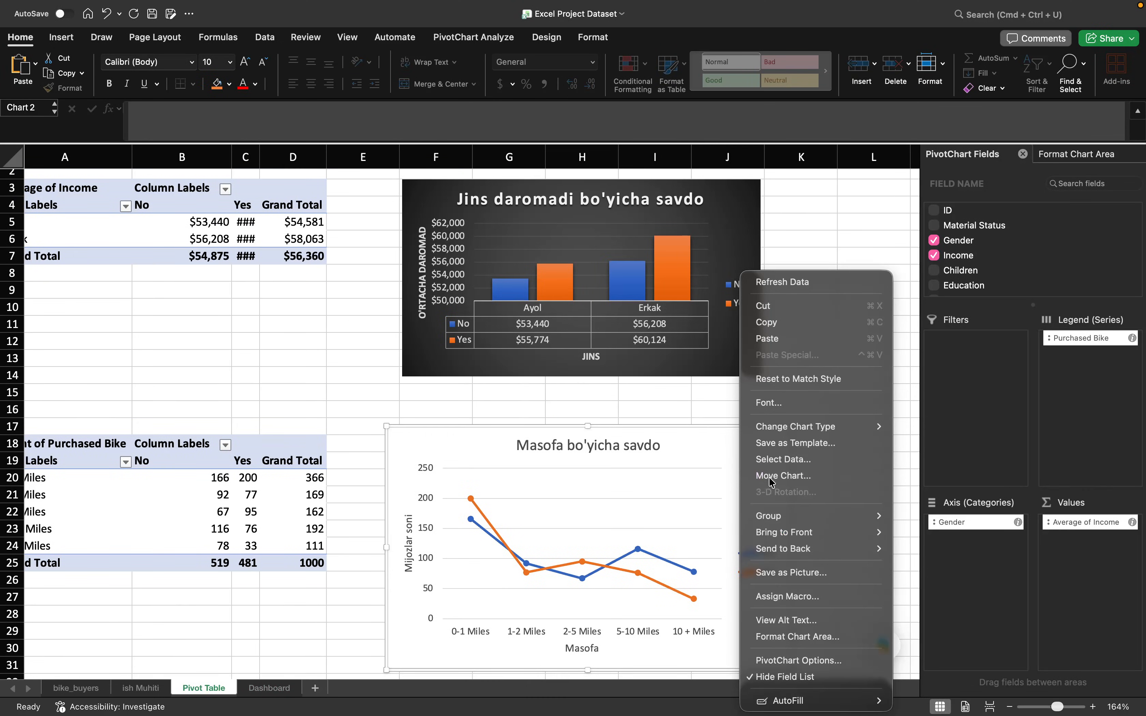
left_click(770, 322)
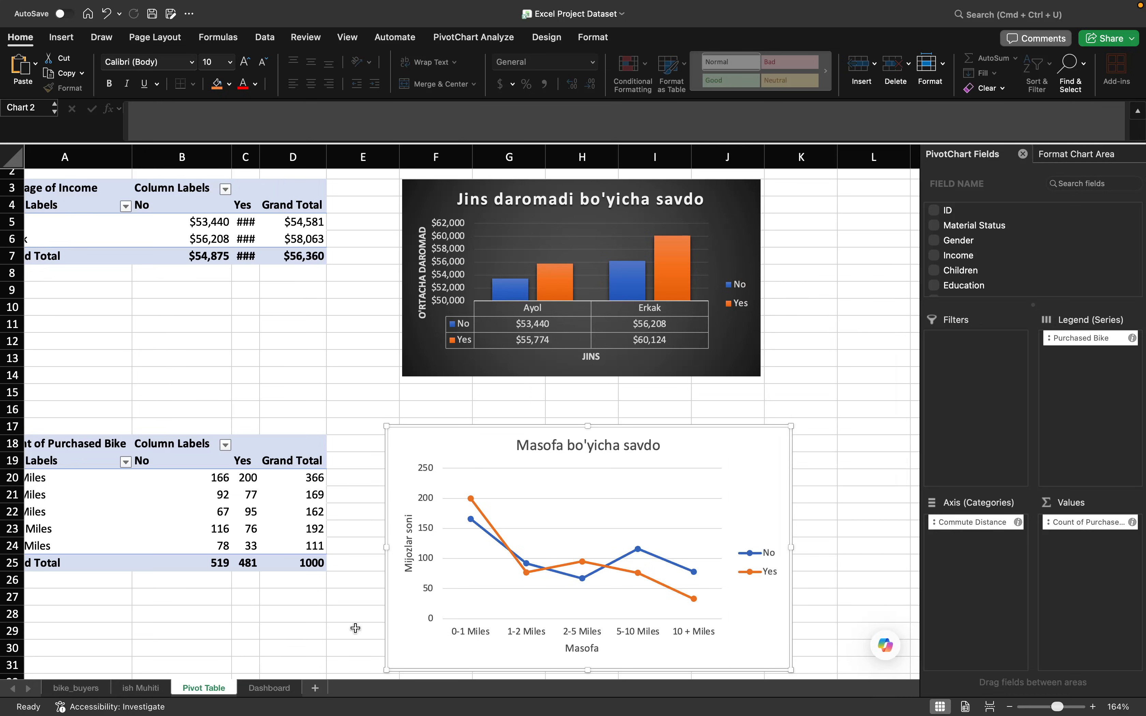
left_click(270, 688)
right_click(383, 515)
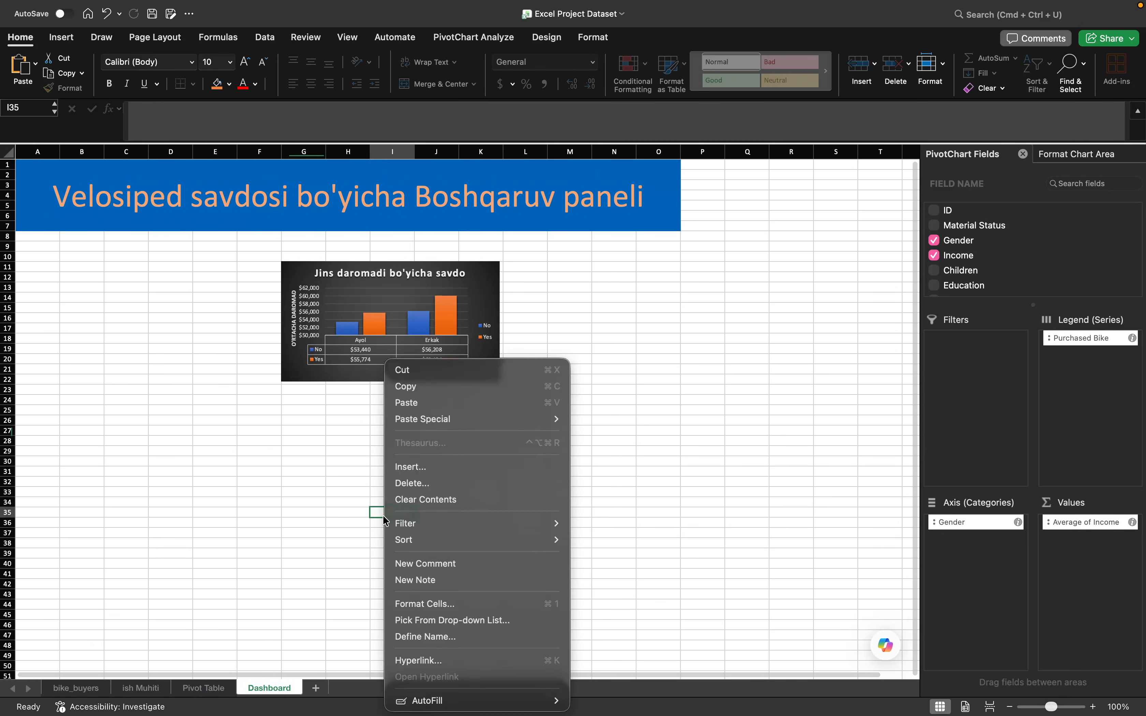
left_click(438, 408)
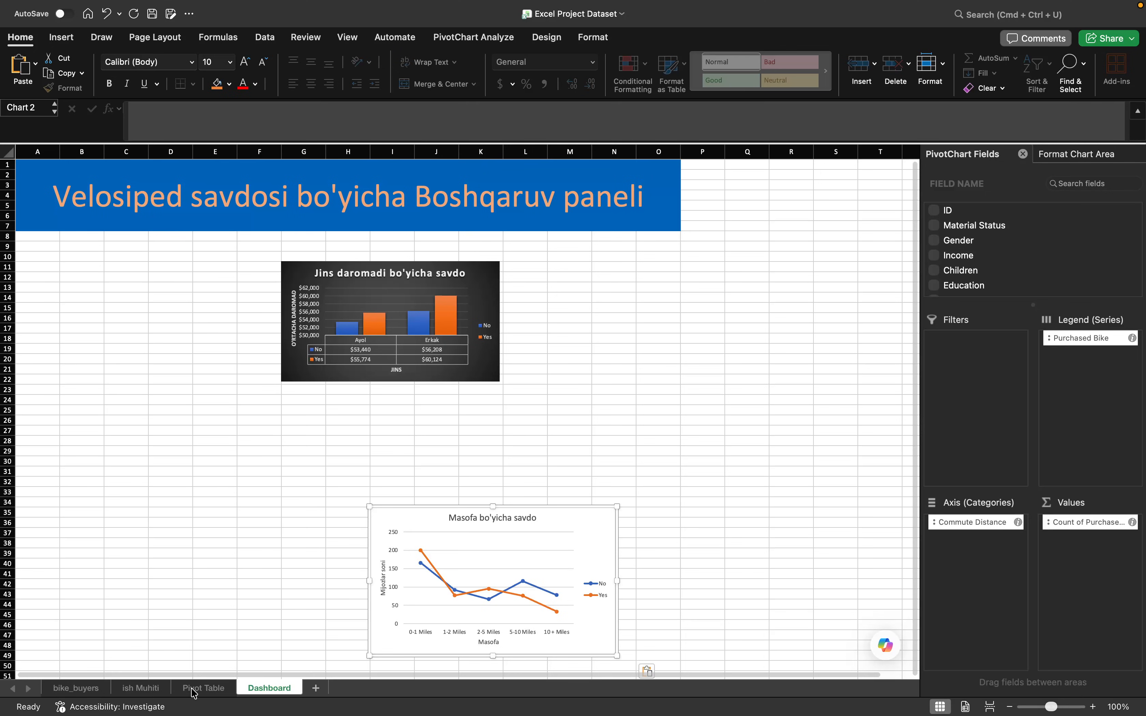
- Copy the "Yosh bo'yicha savdo" chart from the Pivot Table sheet and paste it at cell N16 of the Dashboard sheet
left_click(203, 688)
scroll(506, 552, "up", 5)
scroll(506, 552, "down", 5)
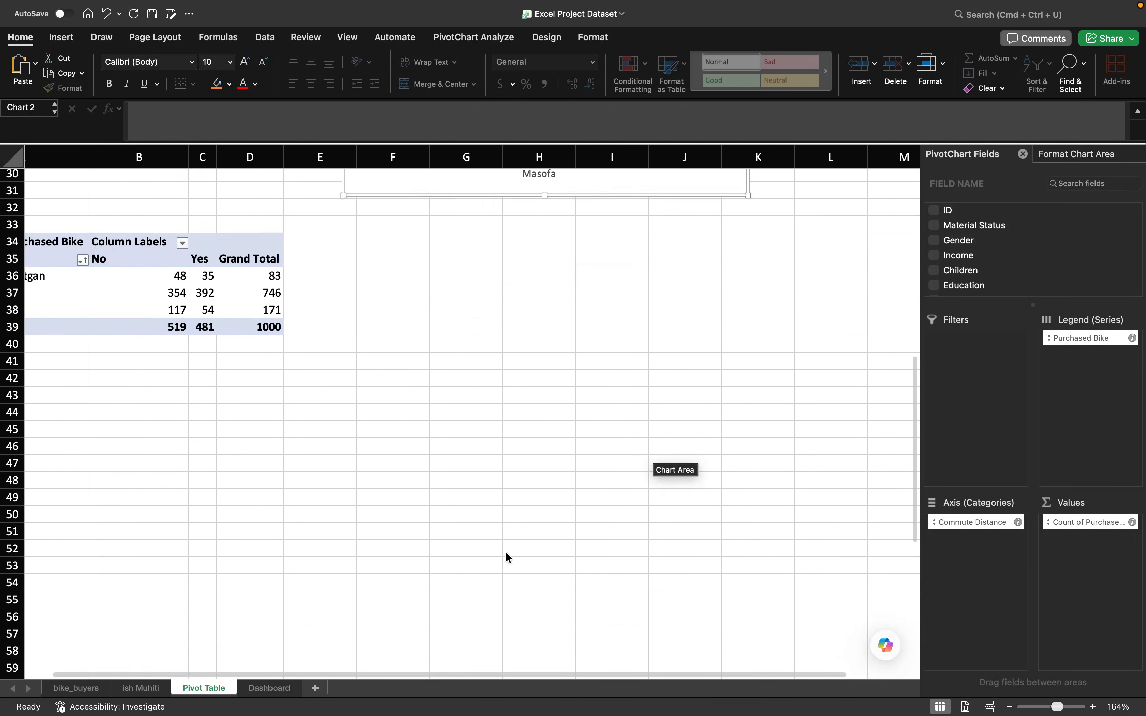
scroll(505, 552, "up", 10)
scroll(505, 552, "down", 10)
scroll(506, 552, "up", 8)
scroll(506, 552, "left", 2)
scroll(506, 552, "down", 3)
scroll(402, 540, "left", 1)
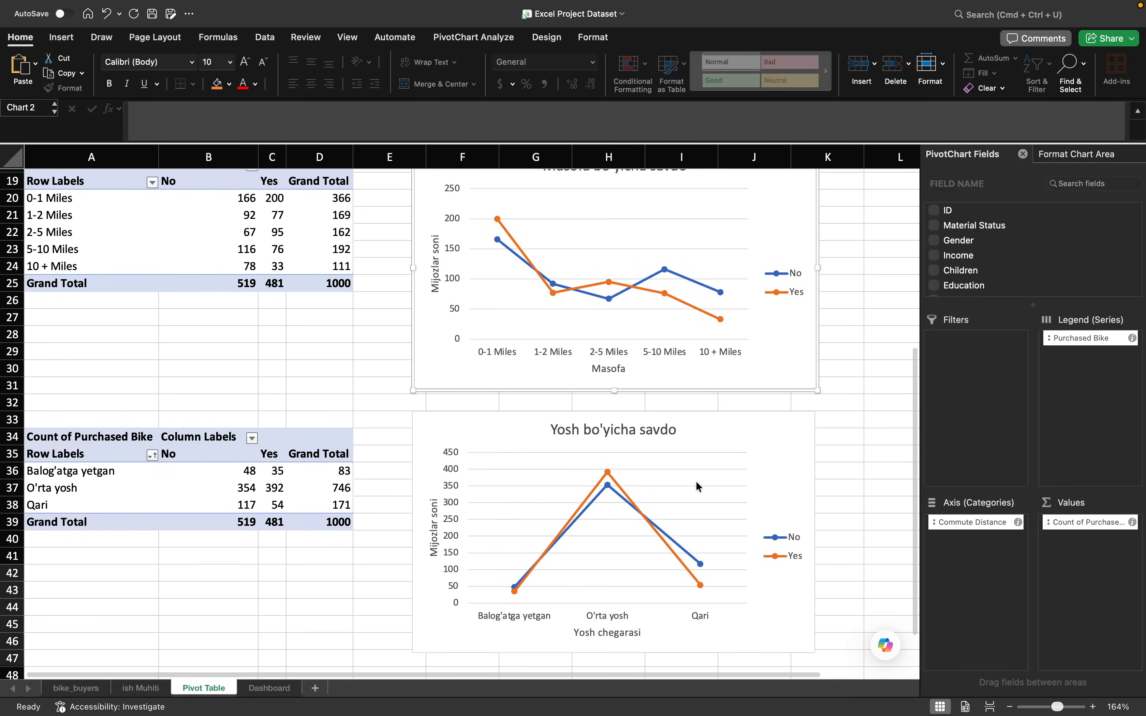
right_click(725, 438)
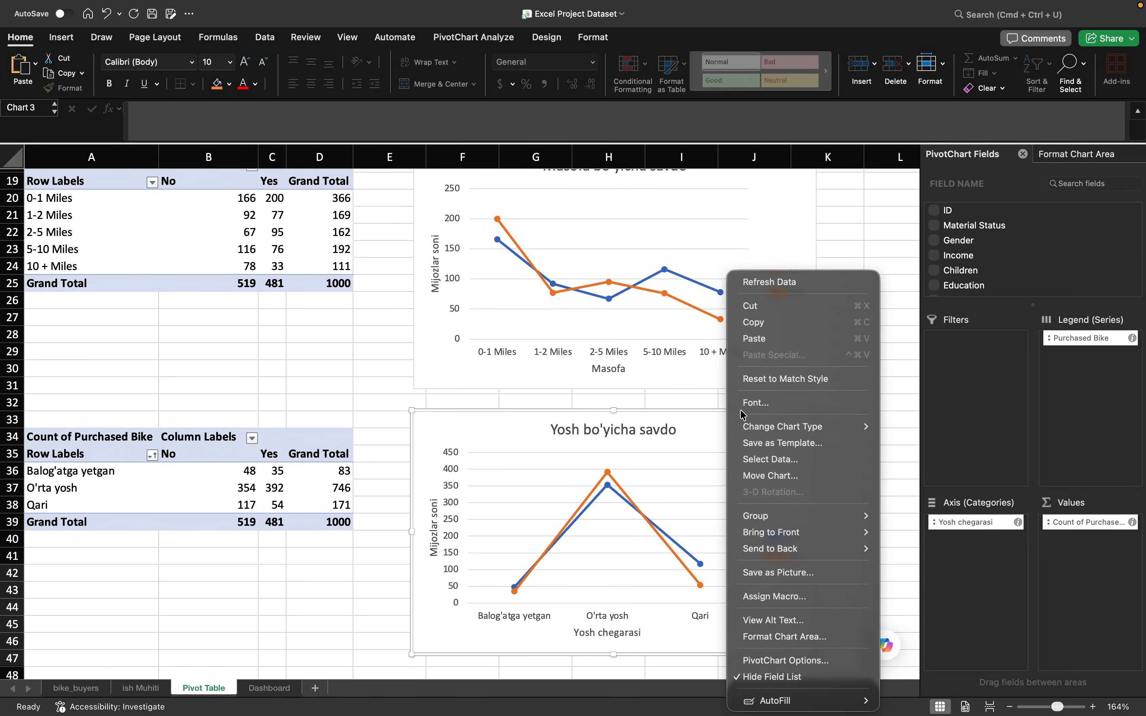
left_click(766, 317)
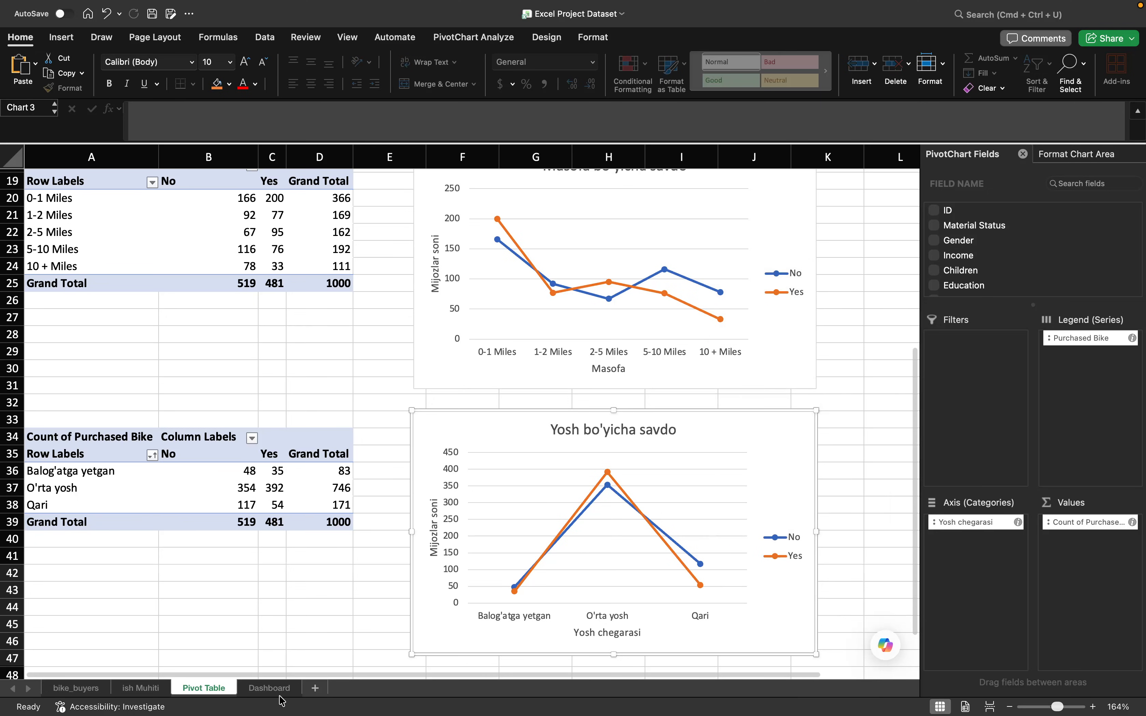
left_click(280, 693)
left_click(614, 359)
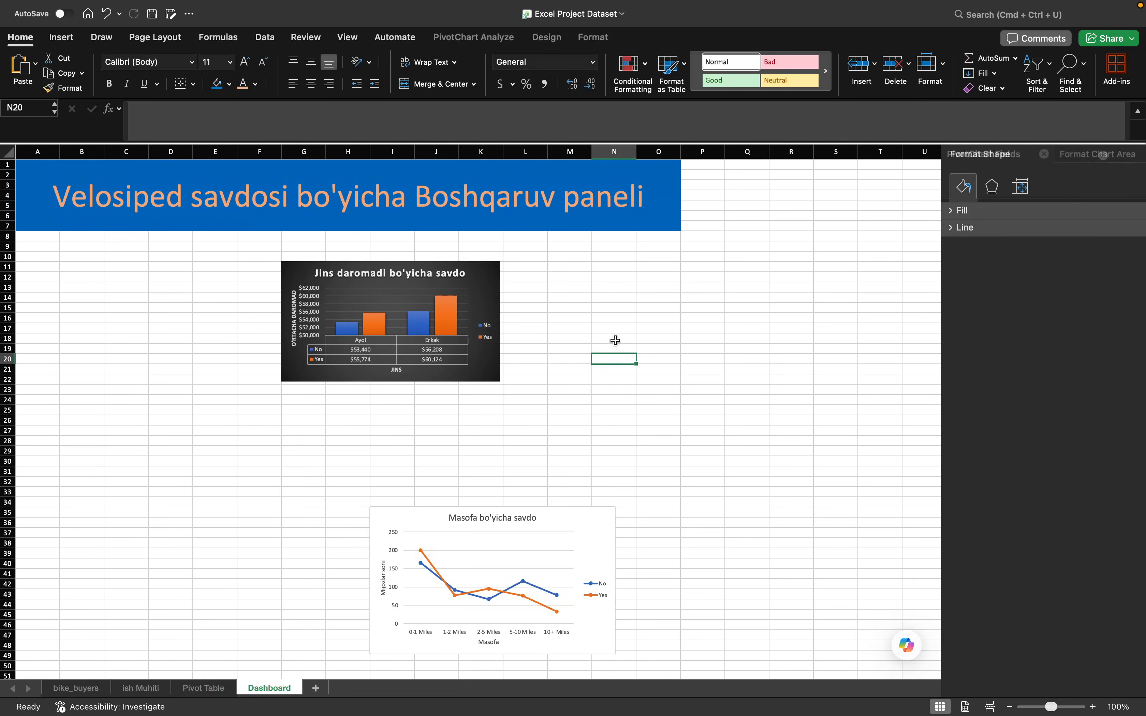
right_click(604, 317)
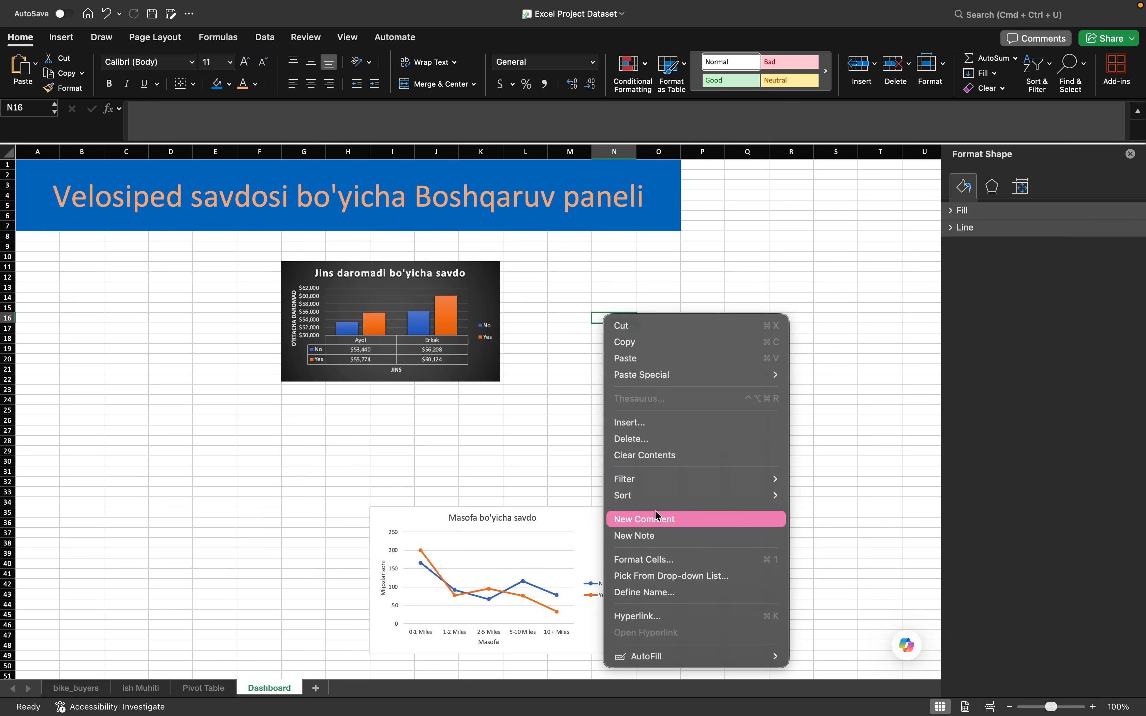
left_click(659, 359)
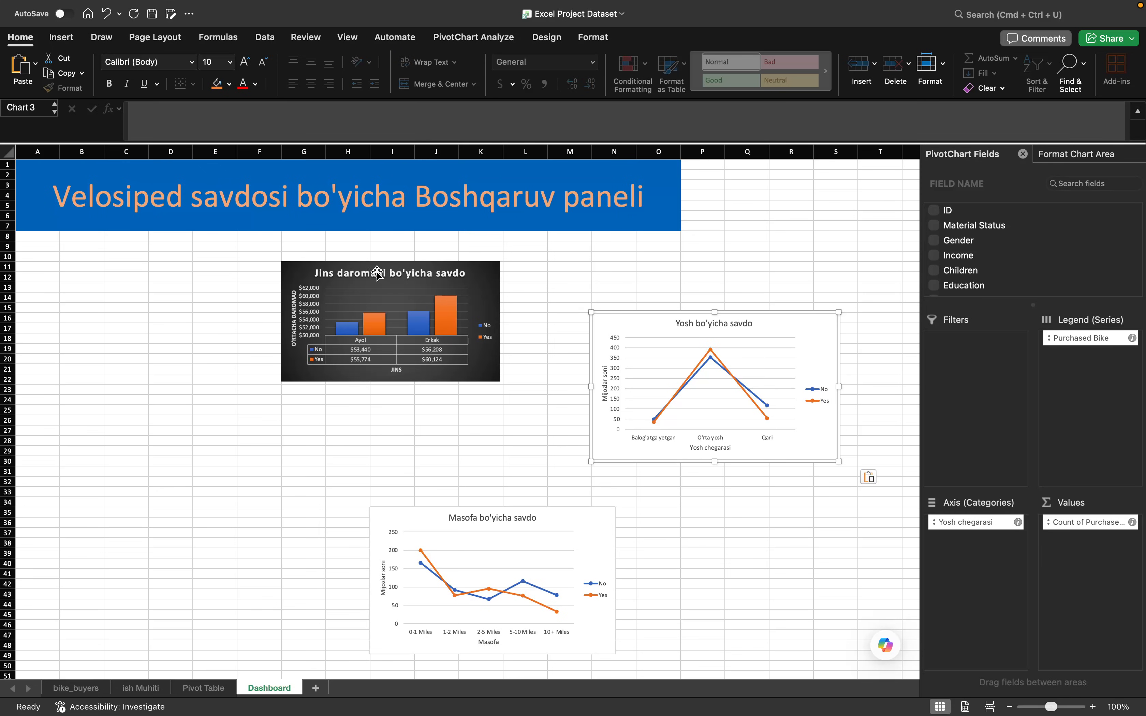
- Move the income chart directly under the banner starting at column D, and place the distance chart below it from row 26
left_click(474, 275)
left_click_drag(475, 276, 343, 246)
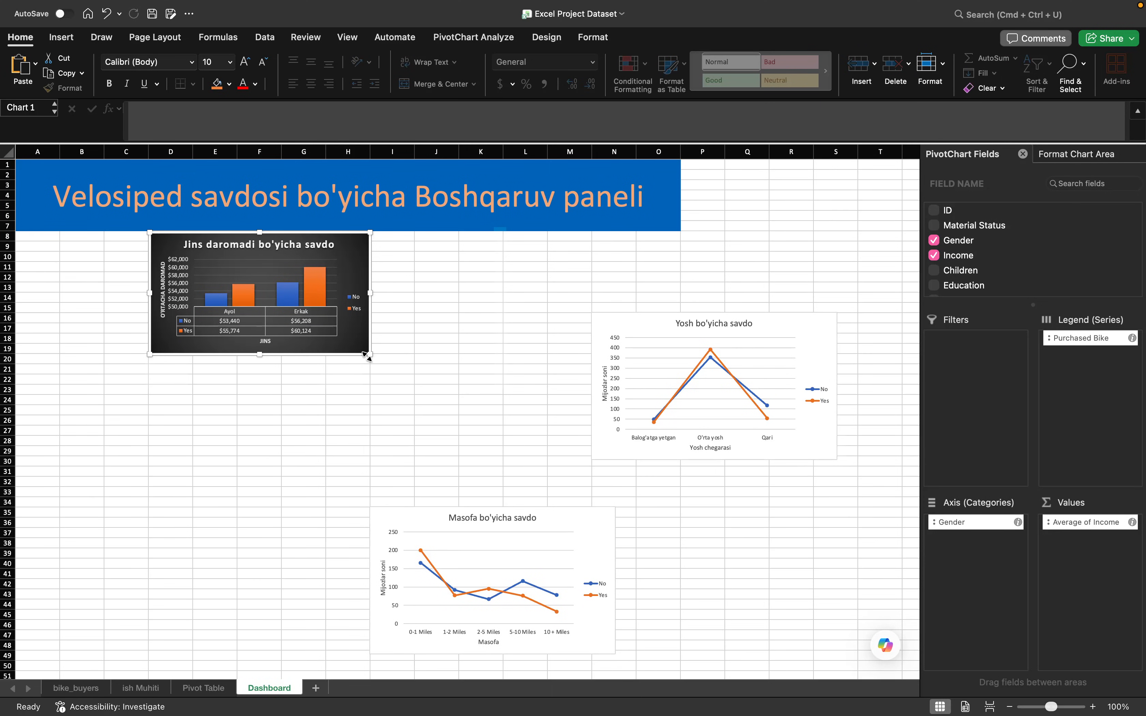
left_click_drag(573, 544, 491, 494)
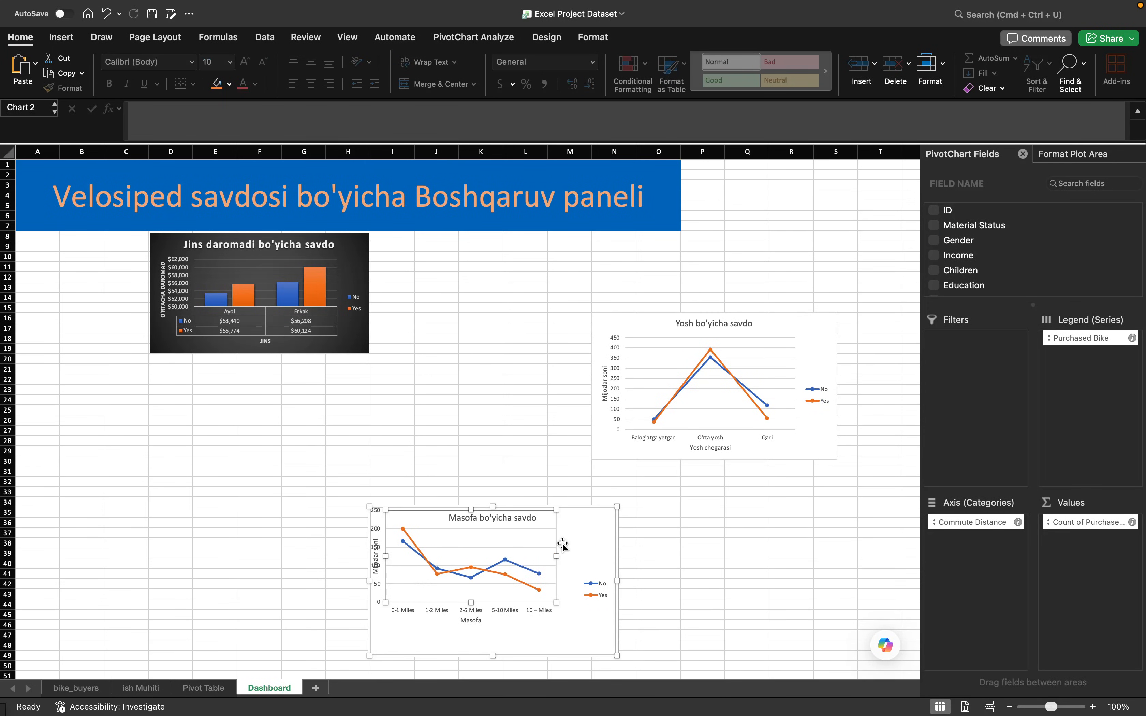
key("super+z")
left_click_drag(584, 532, 368, 446)
- Enlarge the income chart to about 5.42" wide and 3.1" high, so it spans columns D to I
left_click(363, 349)
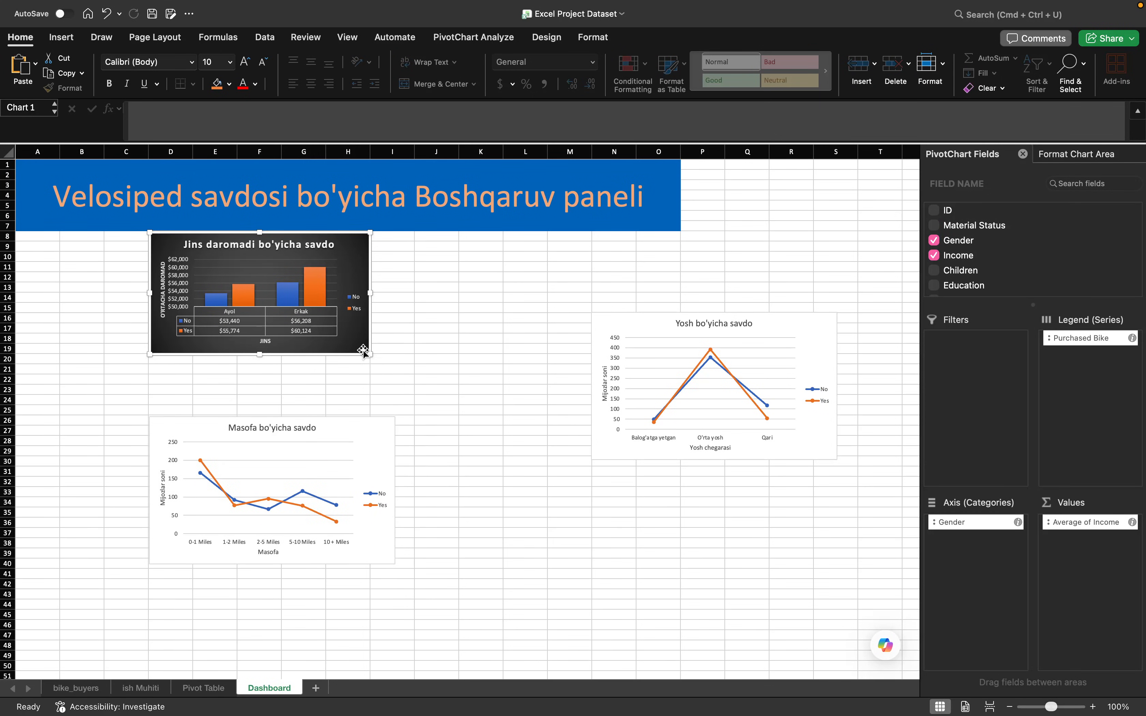
left_click_drag(370, 355, 415, 384)
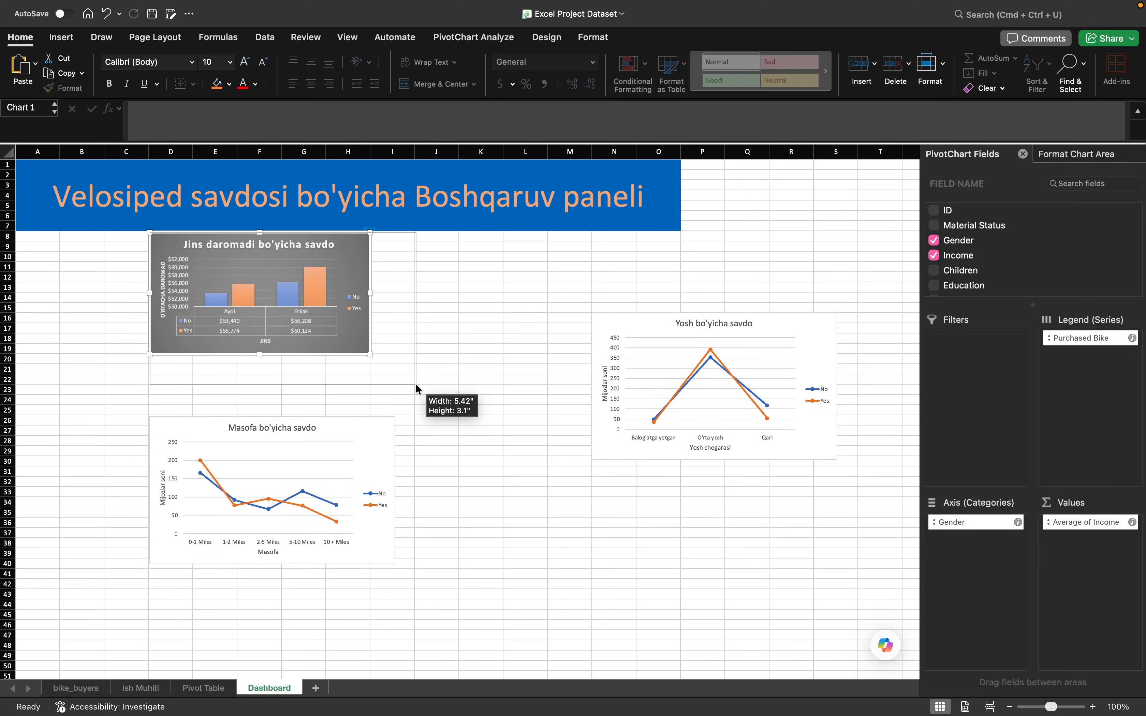
left_click_drag(415, 383, 415, 384)
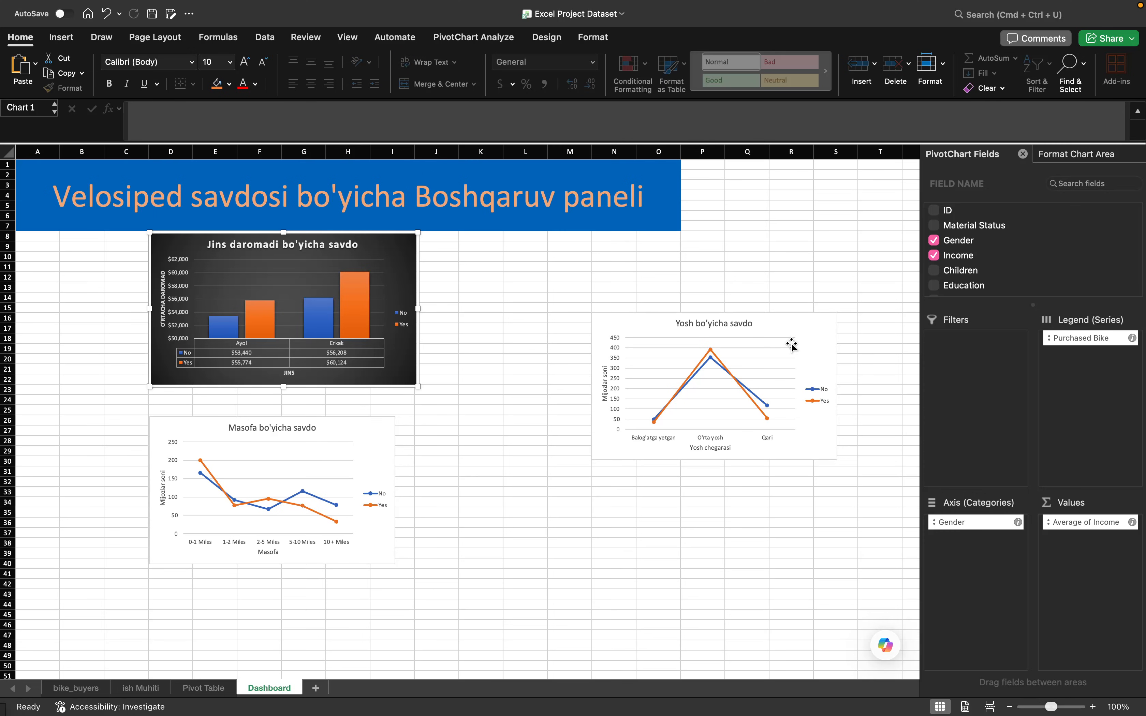
- Move the age chart under the banner beside the income chart and resize it to span columns J to O
left_click_drag(809, 333, 634, 255)
left_click_drag(662, 382, 679, 387)
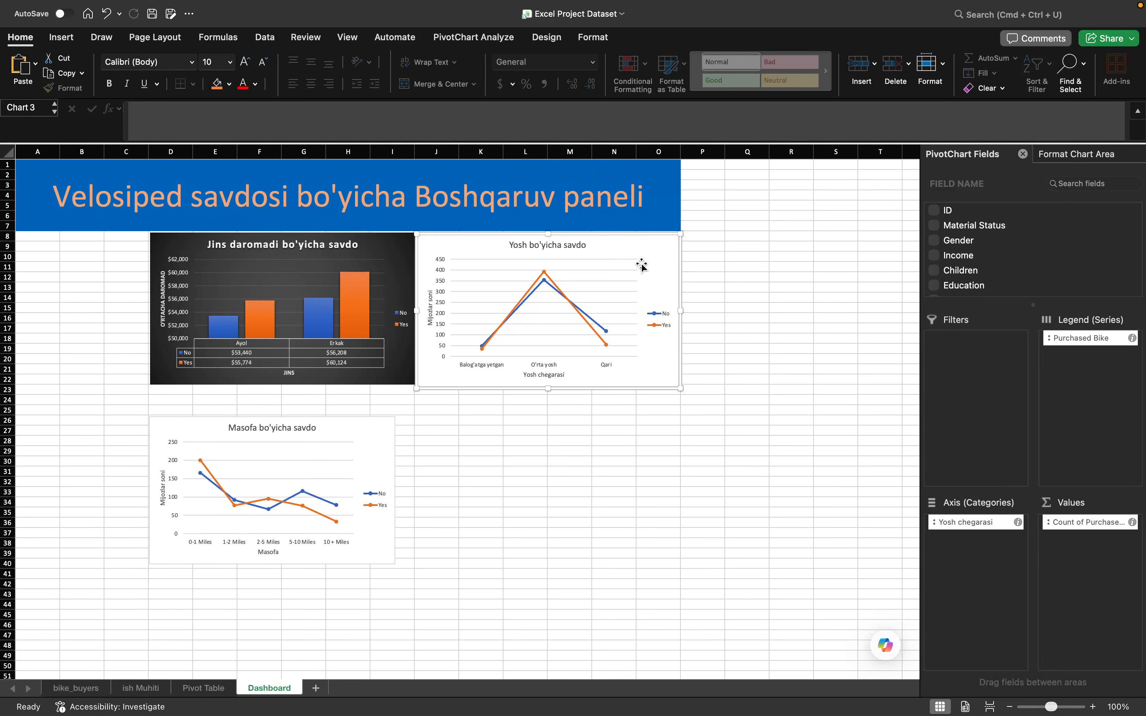
left_click(703, 501)
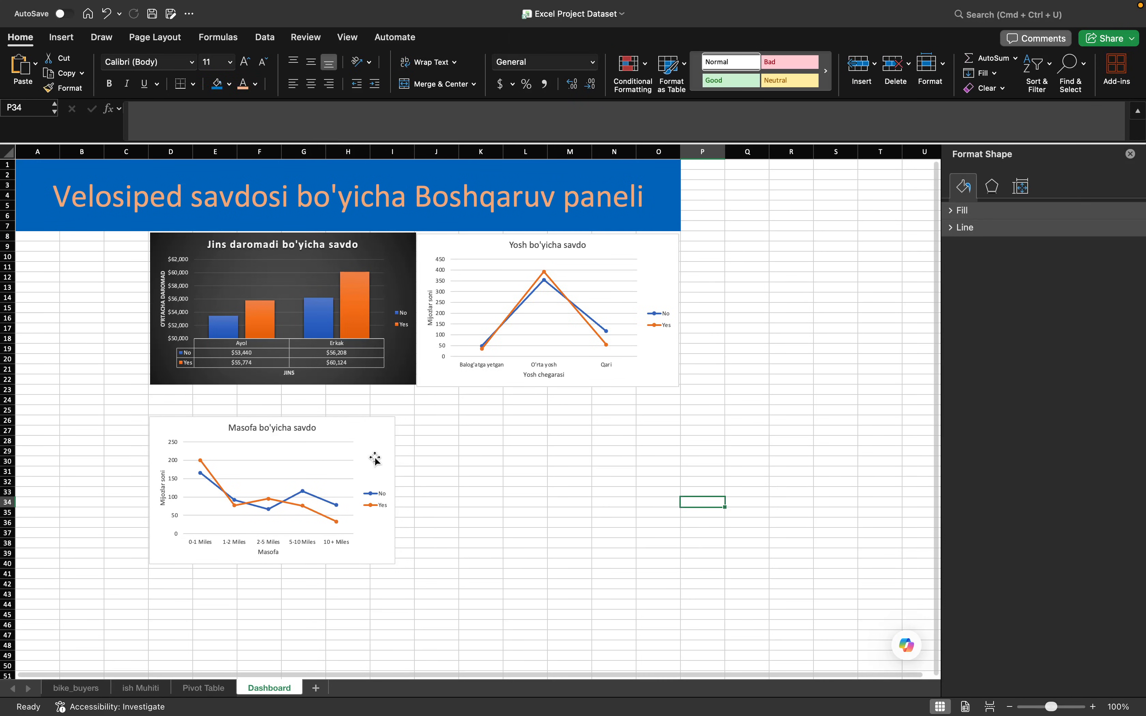
- Select the income and age charts together and align their tops
left_click(341, 265)
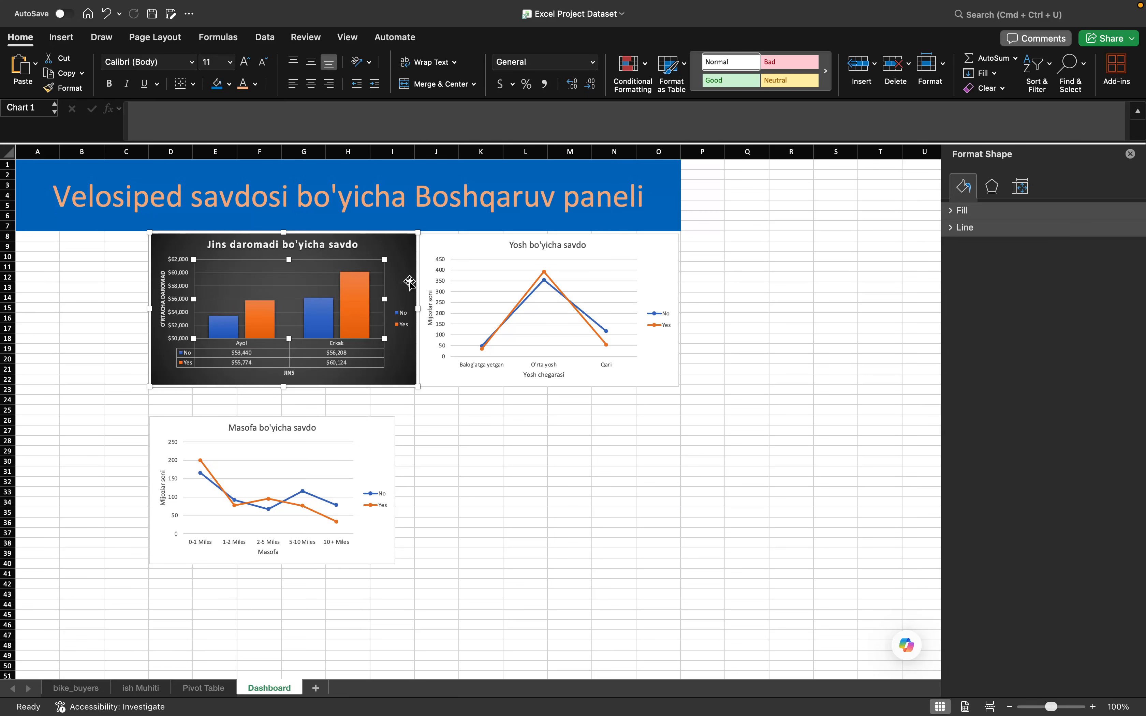
left_click(412, 268)
left_click(627, 250, "shift")
left_click(593, 207, "shift")
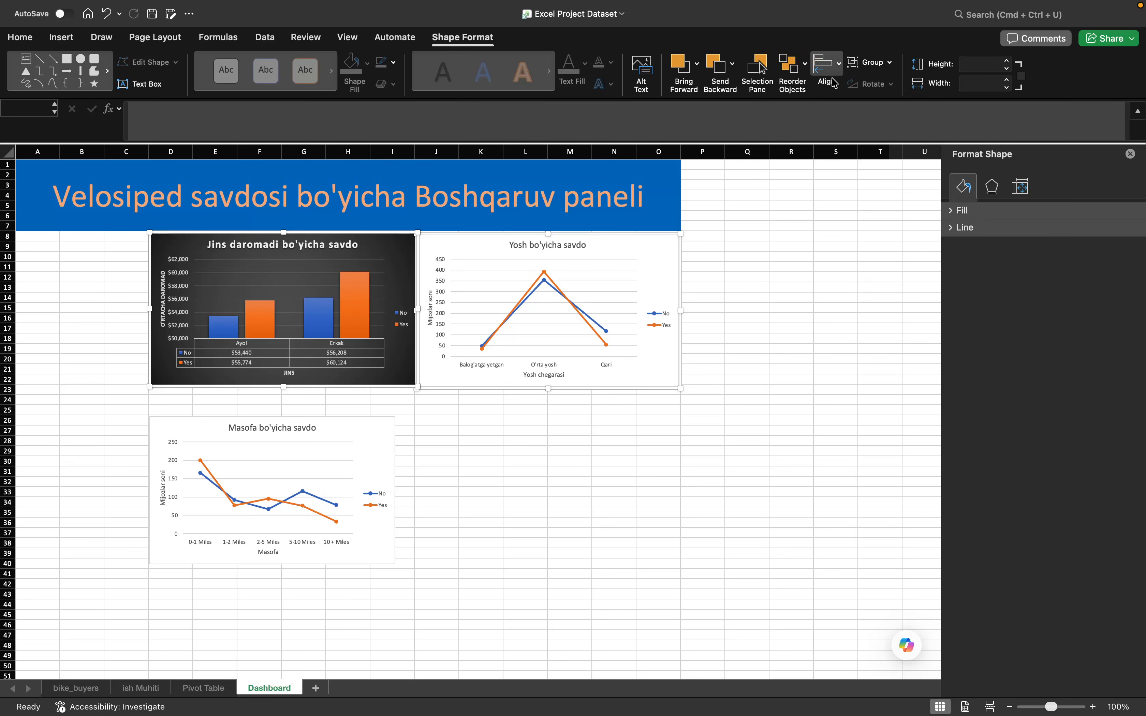
left_click(830, 81)
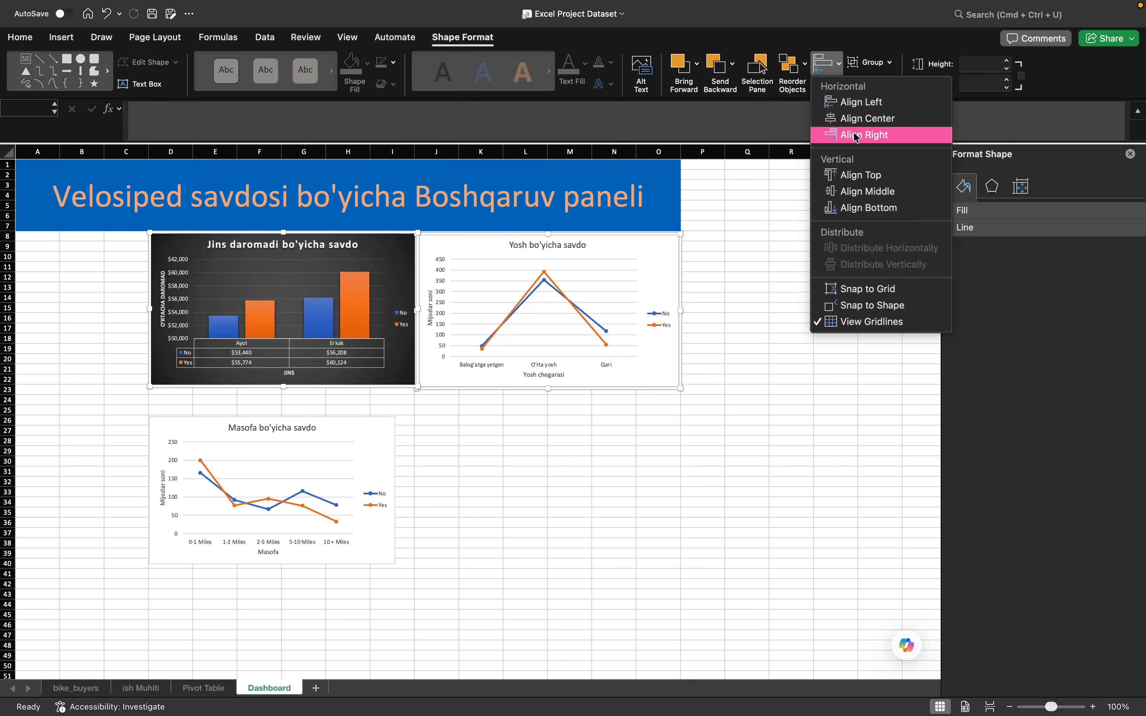
left_click(868, 185)
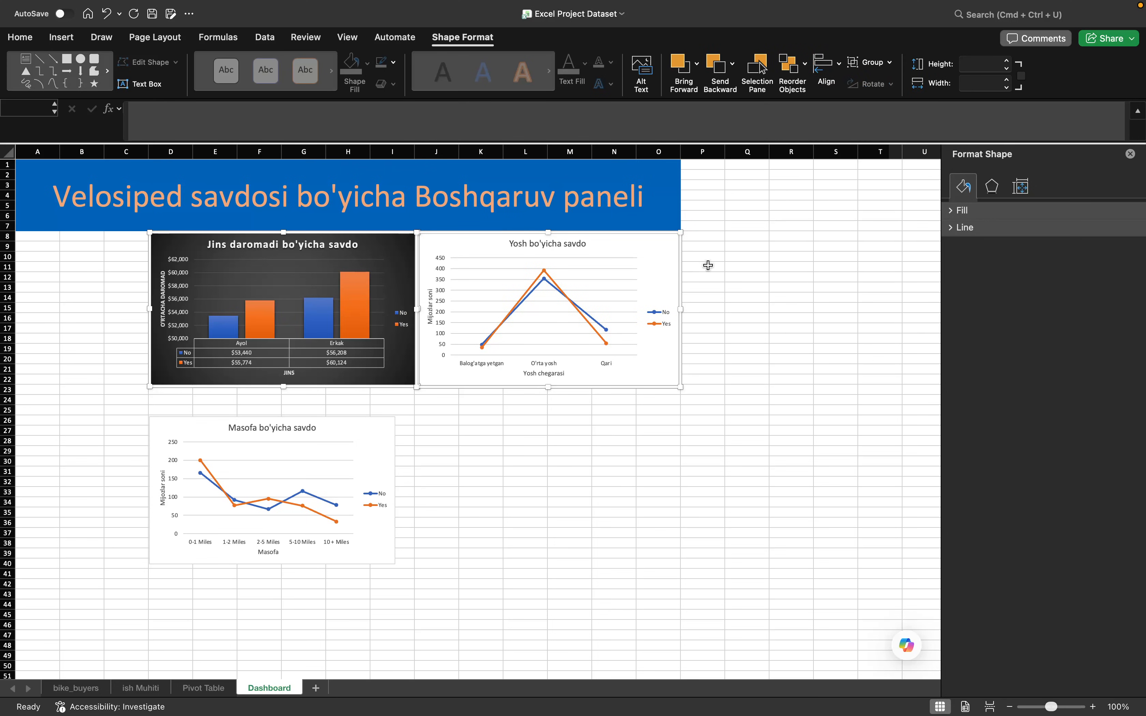
left_click(754, 257)
left_click(468, 422)
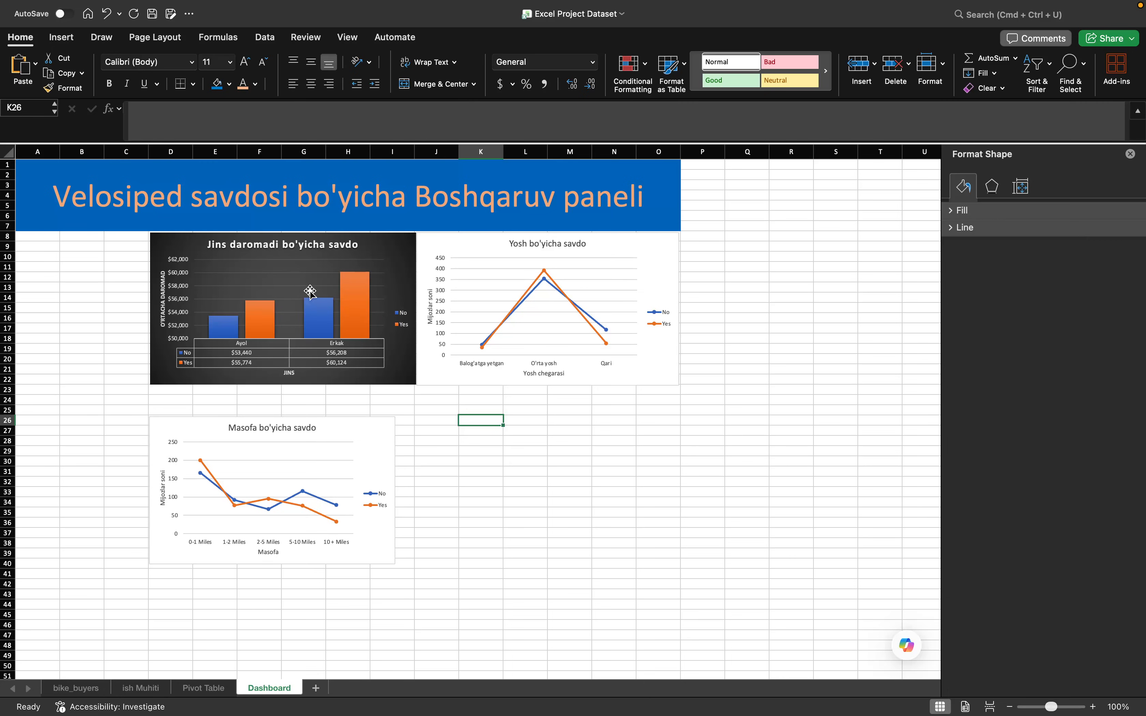
- Move the distance chart up against the two upper charts and stretch it to cover columns D to O down to row 42
left_click_drag(369, 433, 369, 401)
left_click_drag(396, 461, 680, 495)
left_click_drag(414, 535, 409, 586)
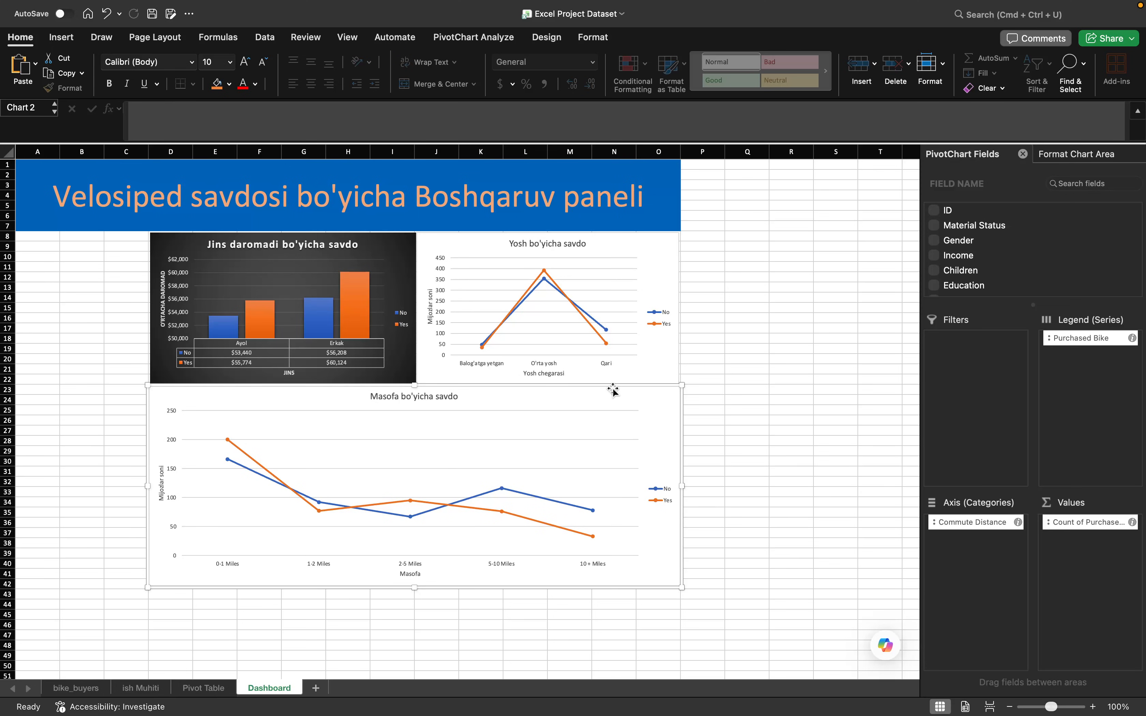
left_click(744, 340)
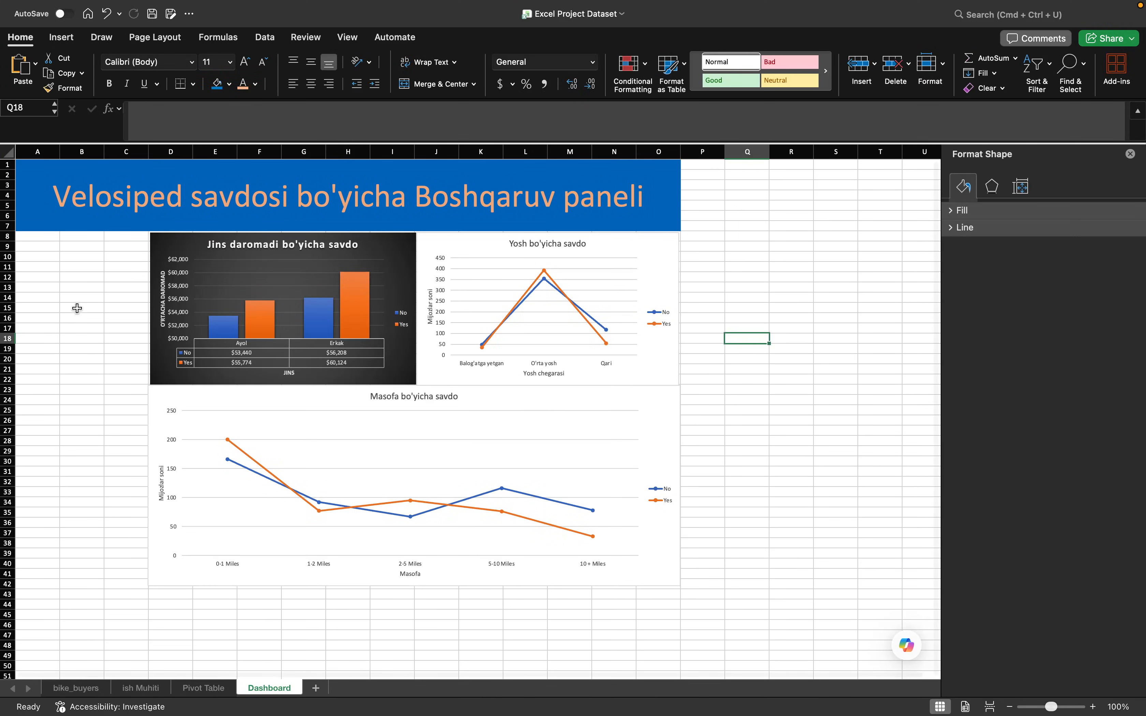
- Fine-tune the age chart's width so its outer edge lines up with the end of column O
left_click(672, 292)
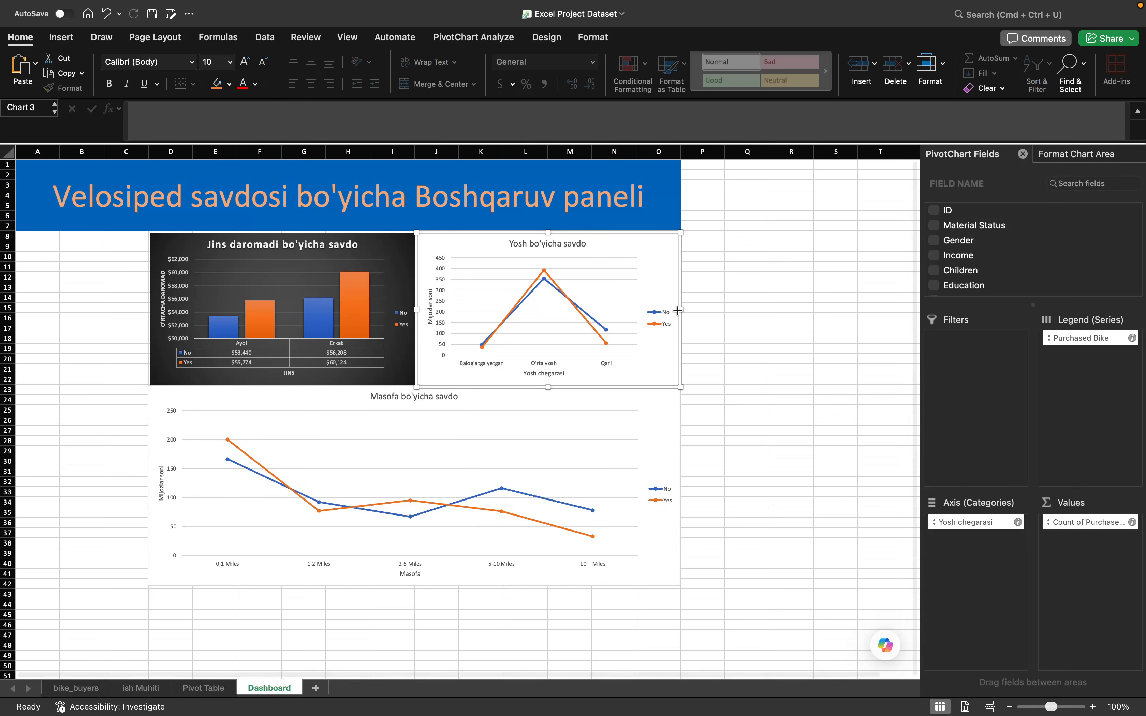
left_click(733, 327)
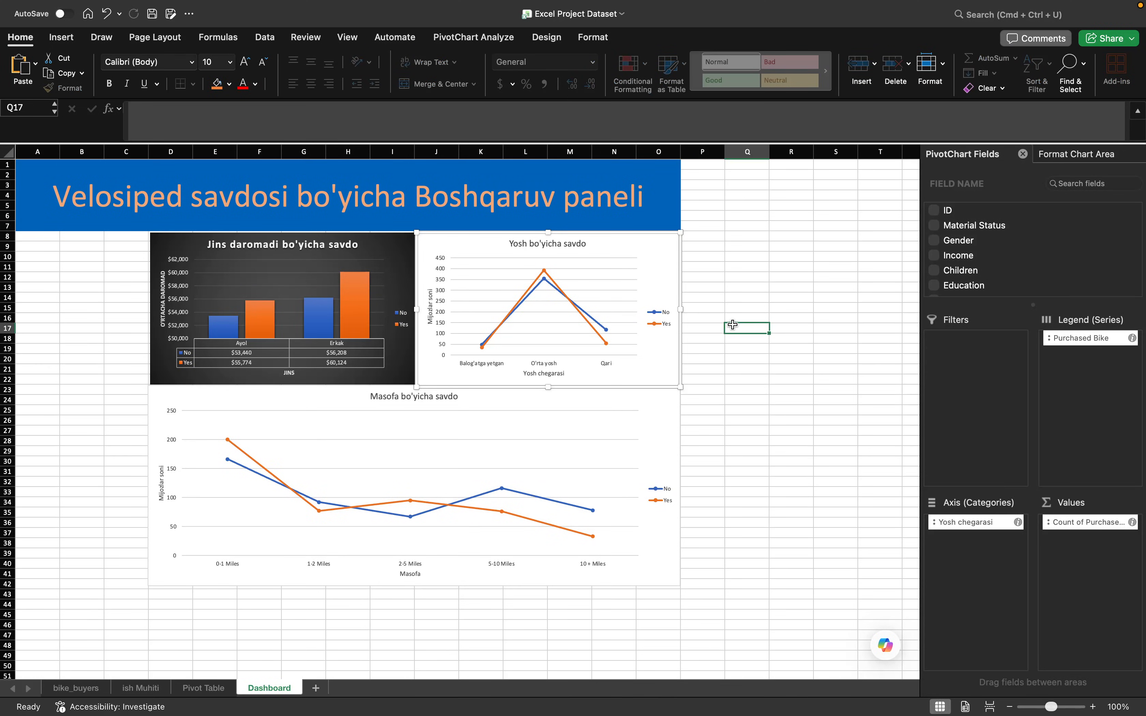
scroll(730, 384, "up", 4)
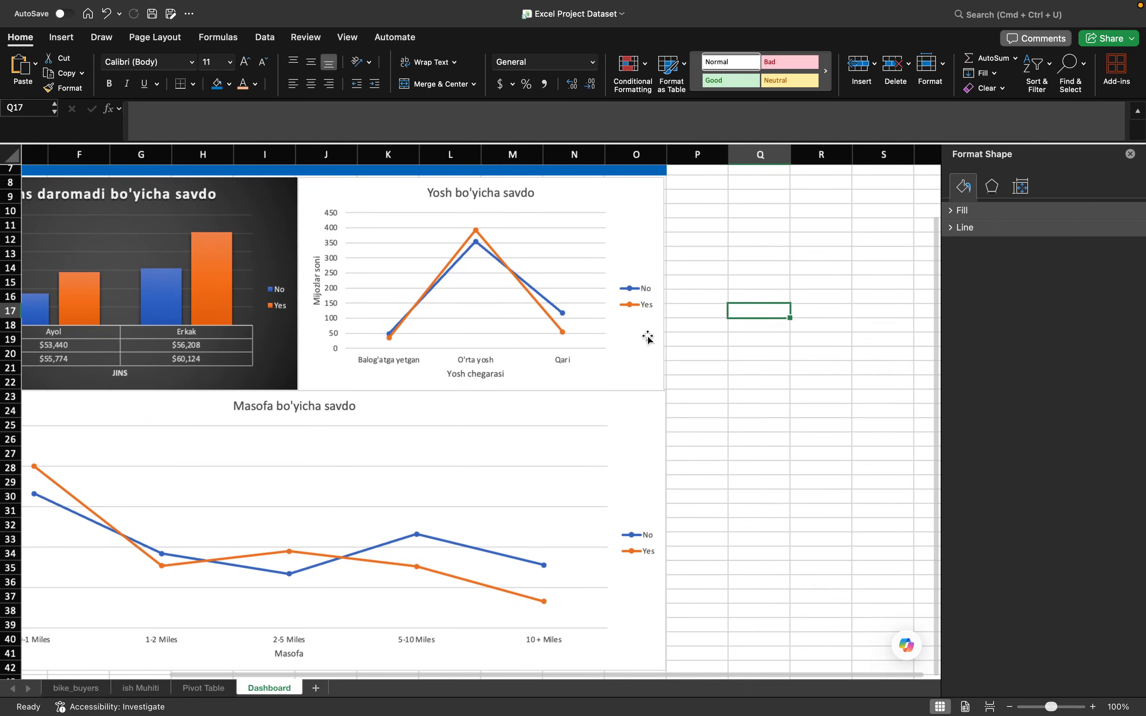
left_click(655, 332)
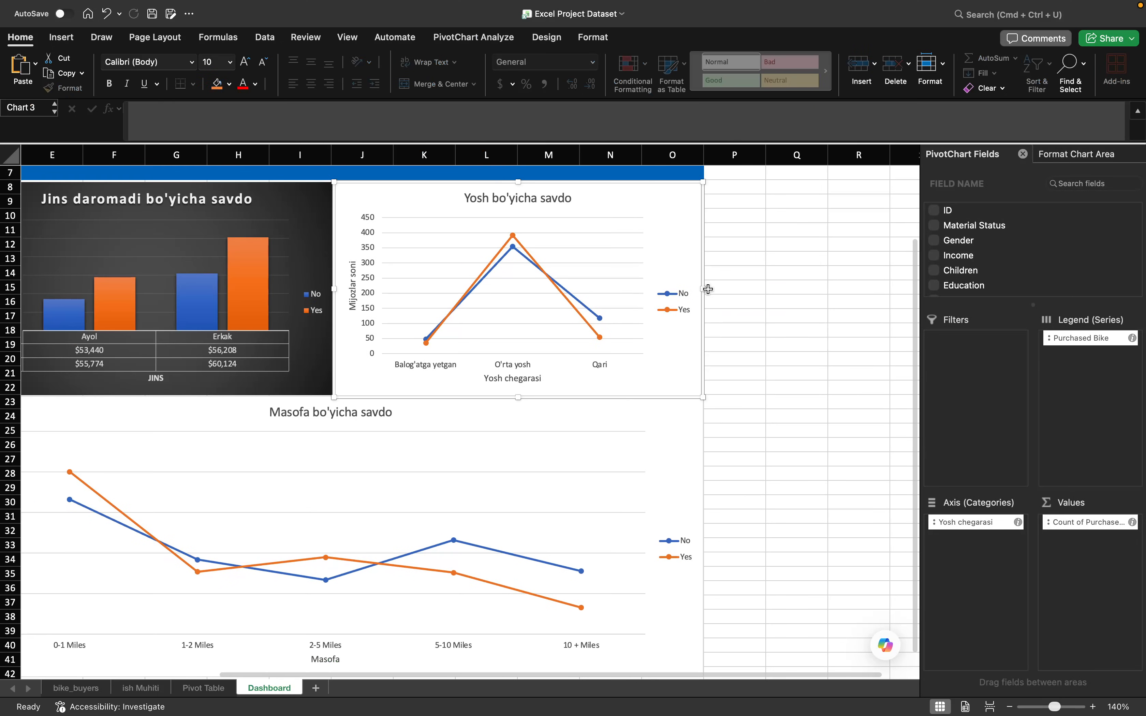
left_click_drag(708, 289, 706, 290)
left_click(733, 302)
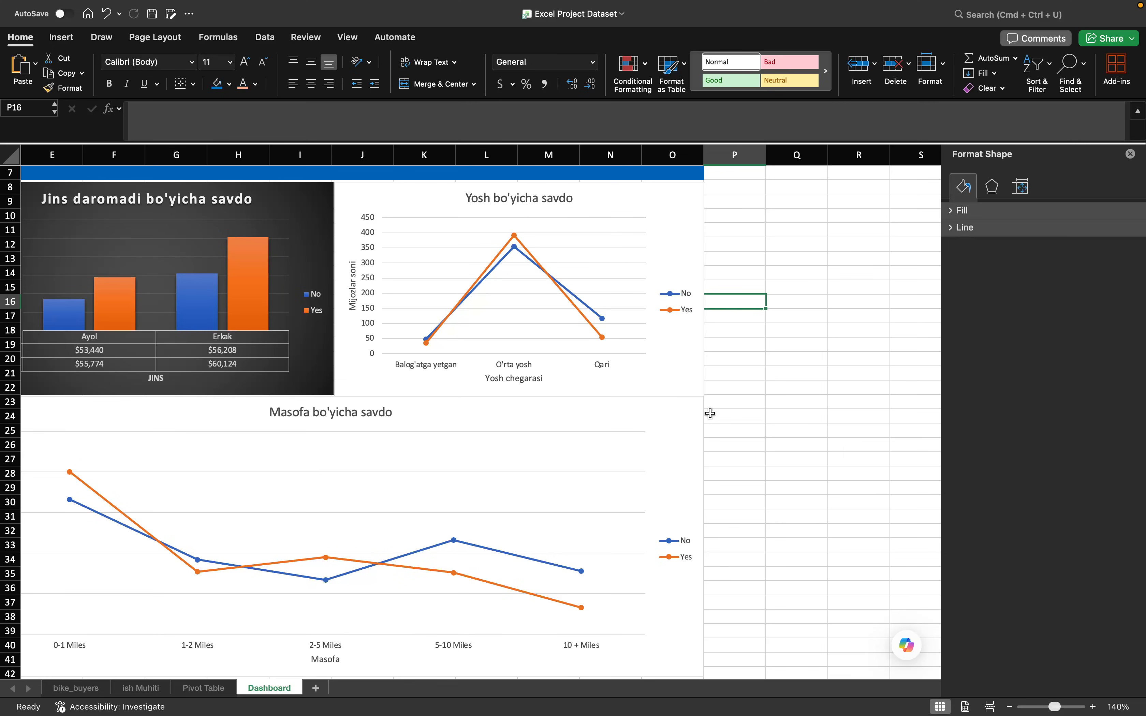
- Widen the income chart slightly so its outer edge lines up with the start of column D and the distance chart
scroll(710, 414, "left", 5)
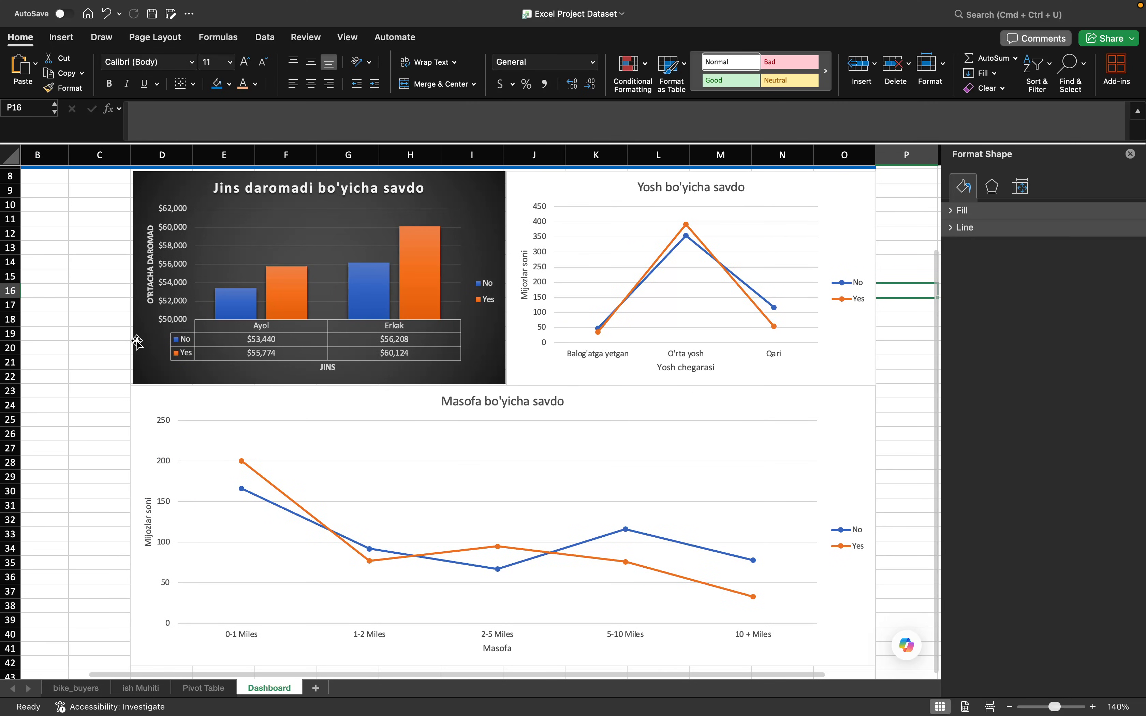
left_click(134, 285)
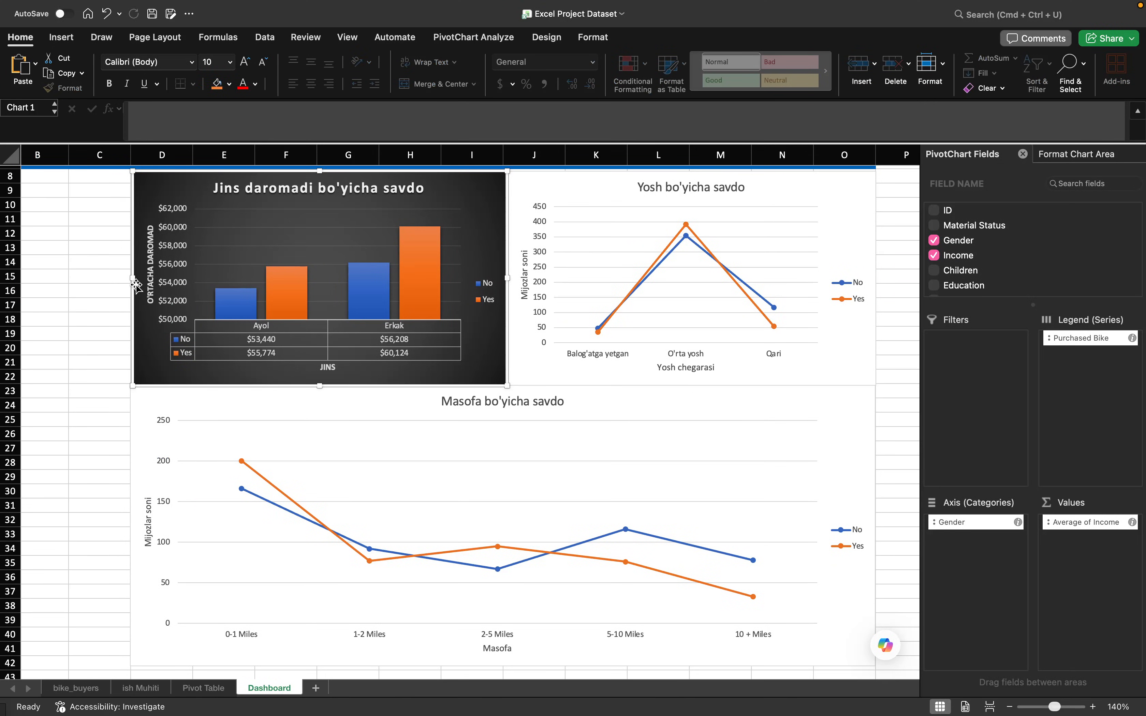
left_click_drag(132, 282, 130, 280)
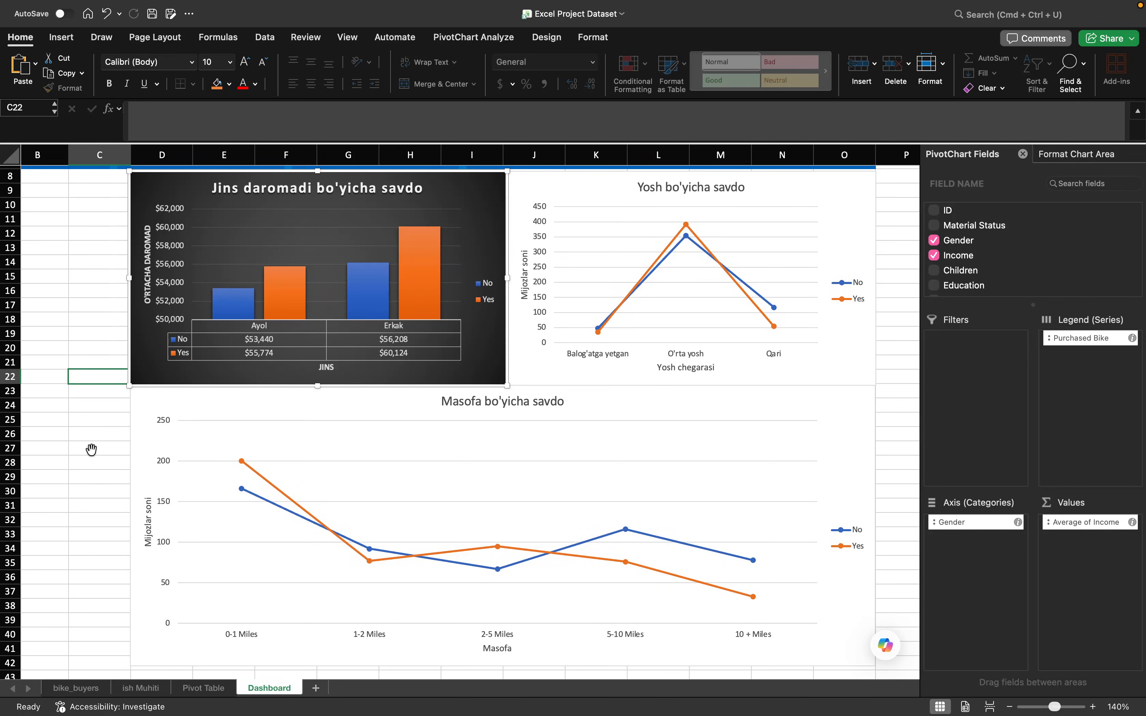
left_click(95, 462)
scroll(368, 424, "up", 3)
scroll(368, 424, "left", 1)
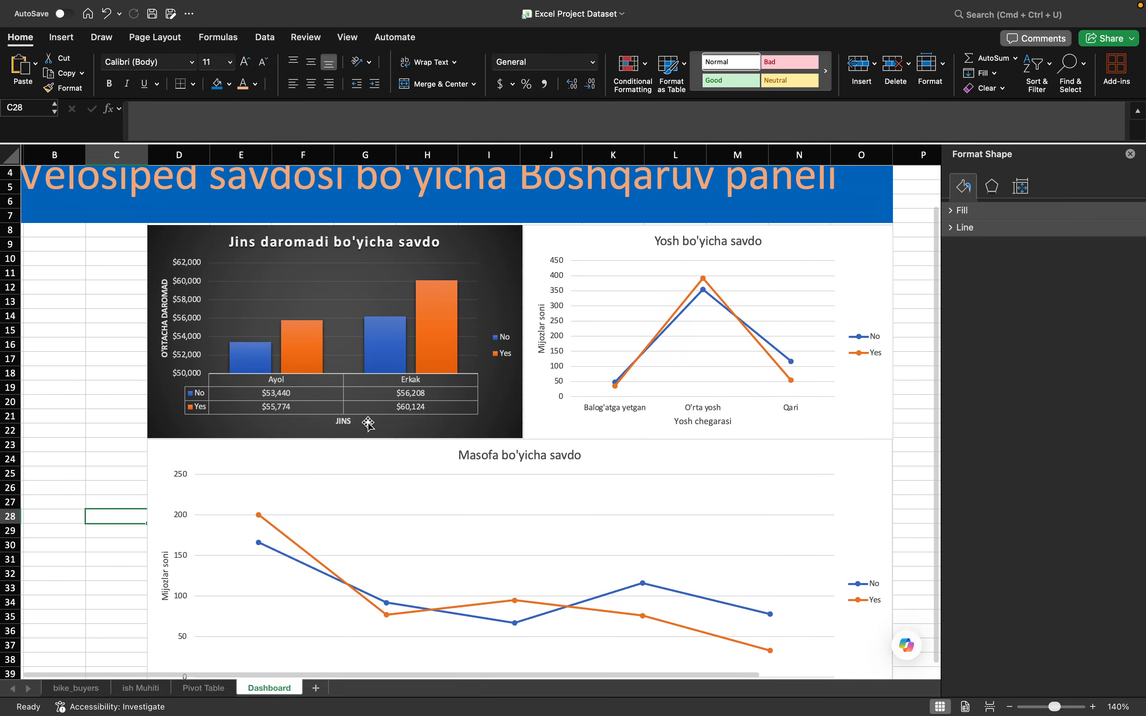
scroll(367, 423, "right", 1)
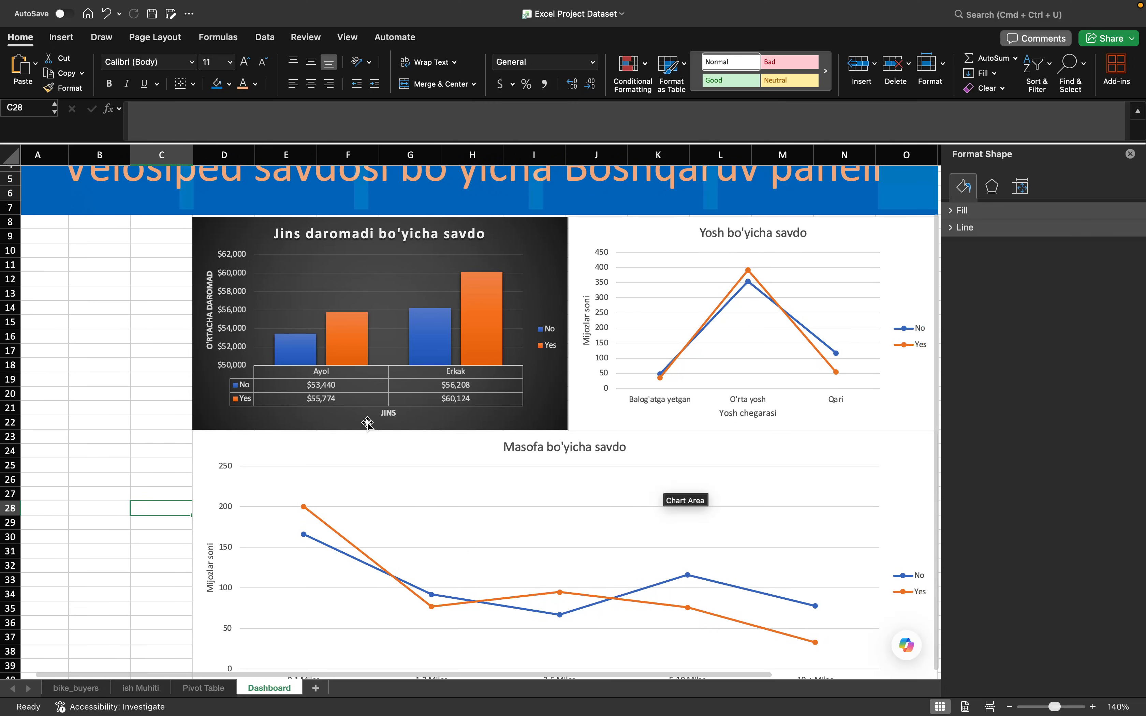
- Try several chart styles on the distance chart and apply the light grey gradient one with data values inside round markers
scroll(466, 459, "down", 5)
left_click(545, 376)
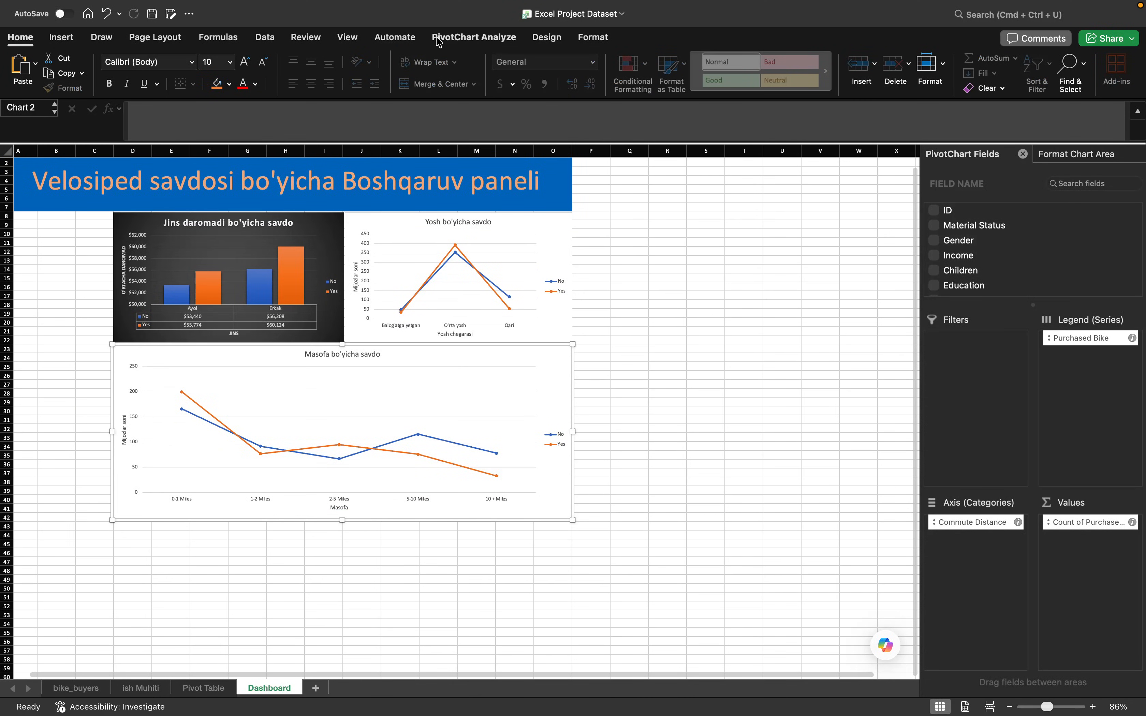
left_click(547, 37)
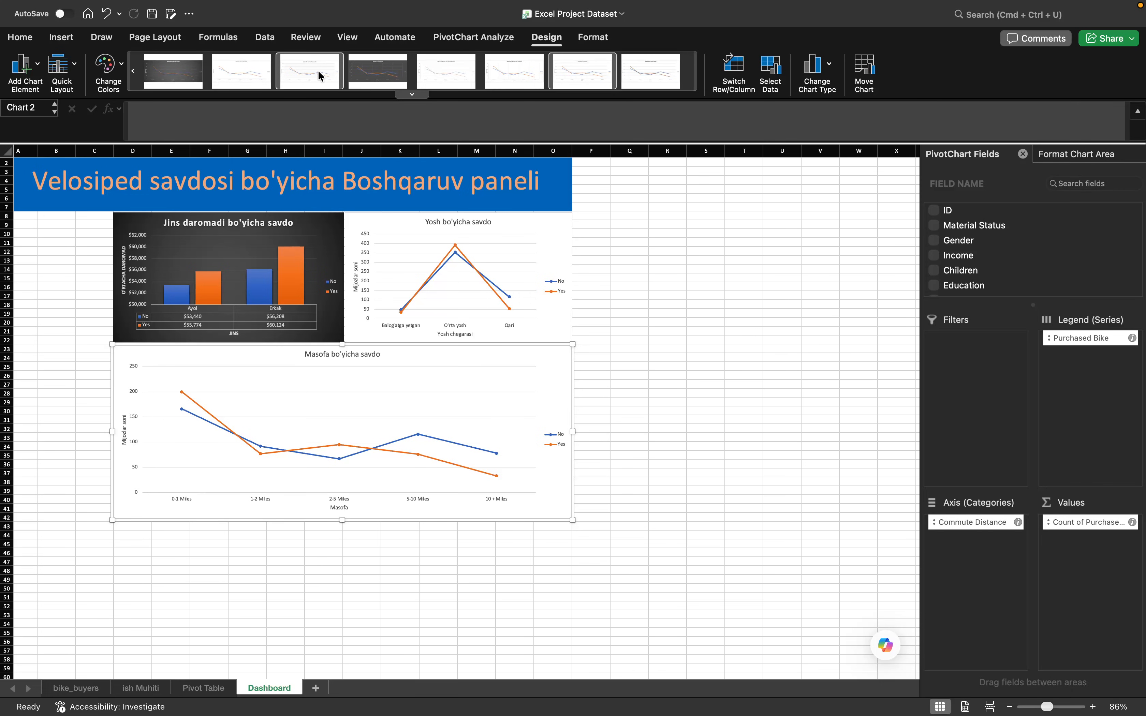
left_click(394, 74)
left_click(442, 74)
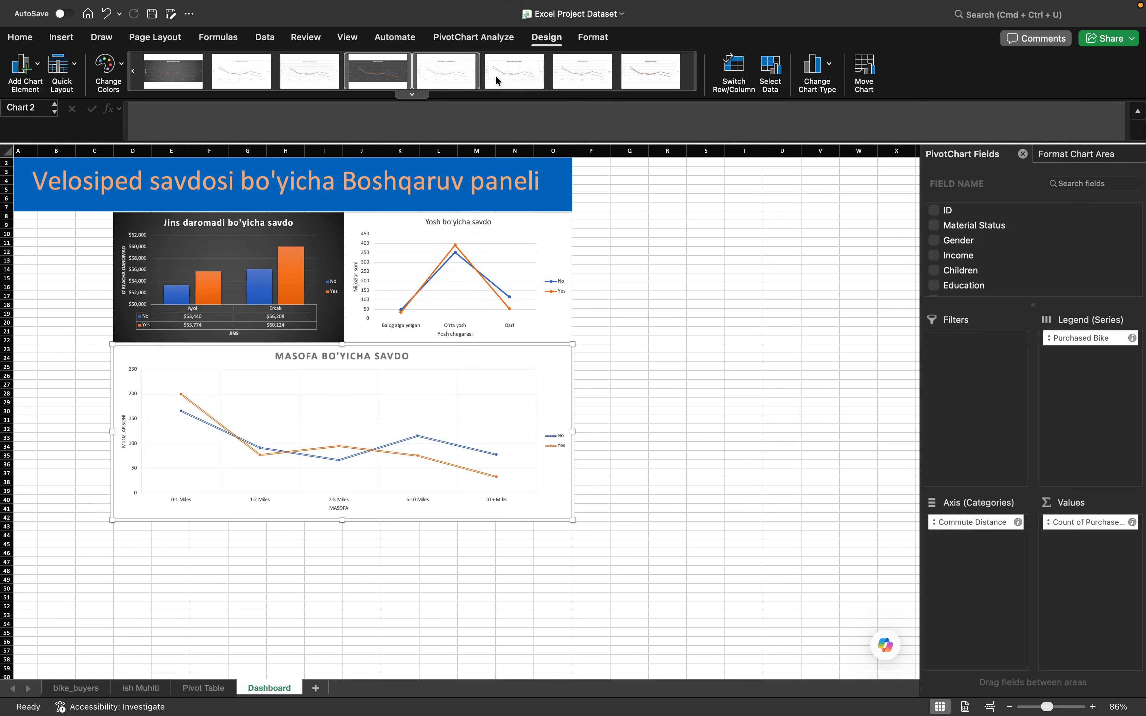
left_click(516, 74)
left_click(574, 75)
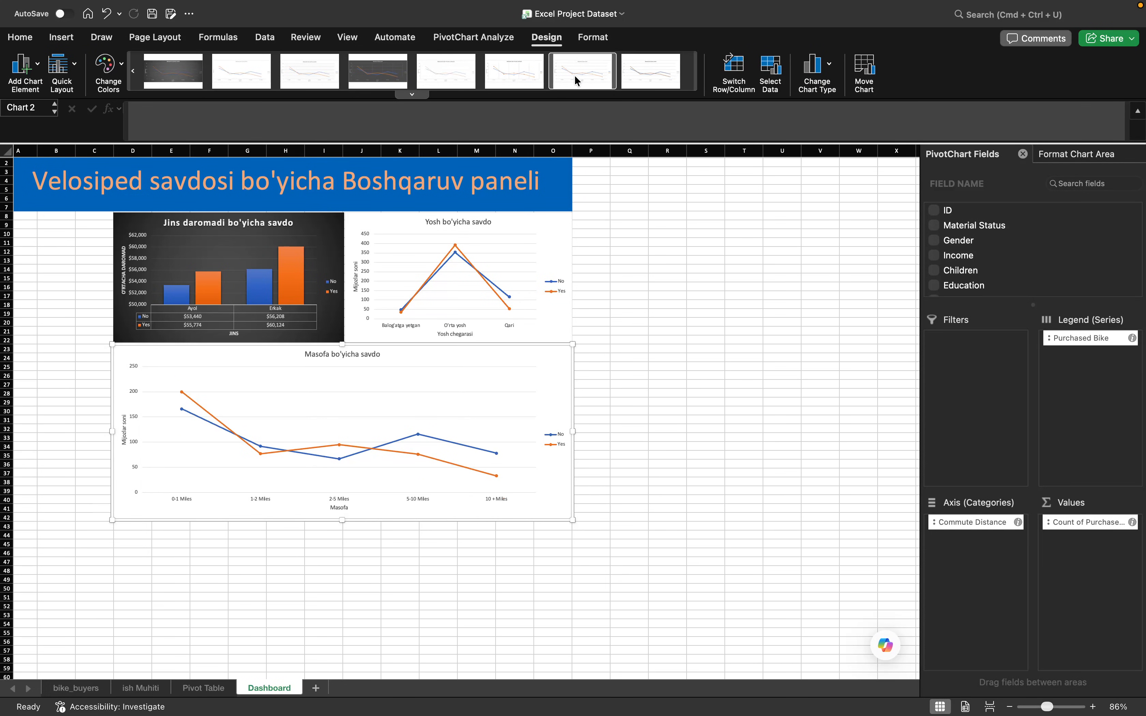
left_click(176, 77)
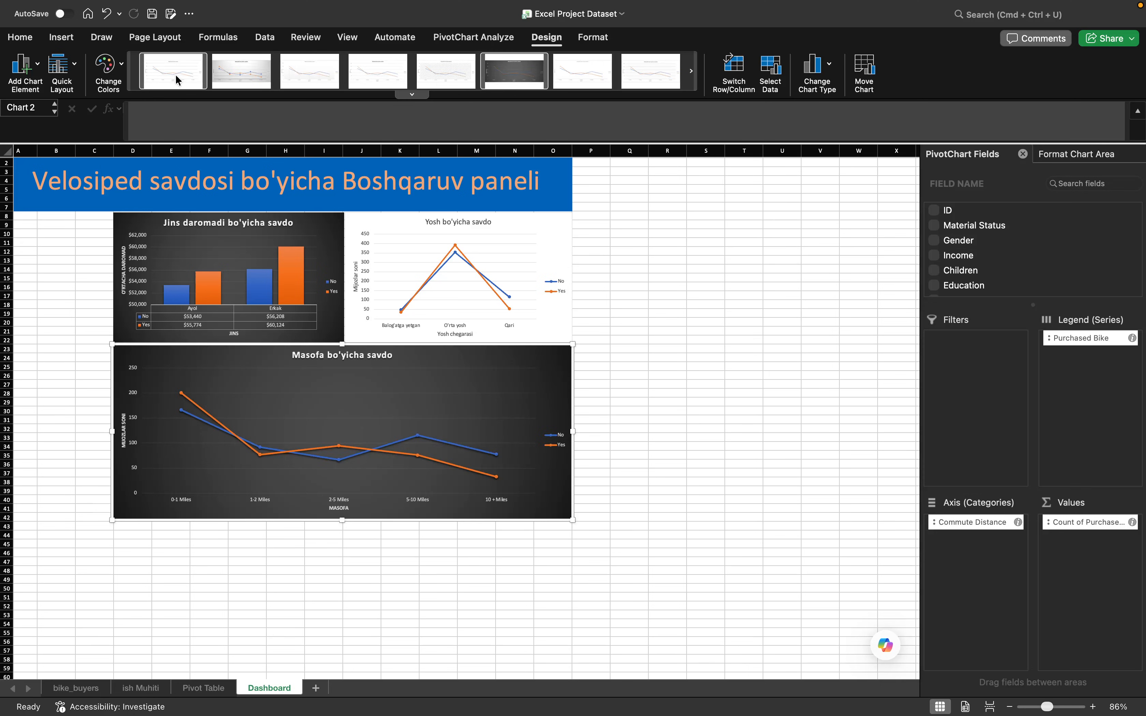
left_click(254, 74)
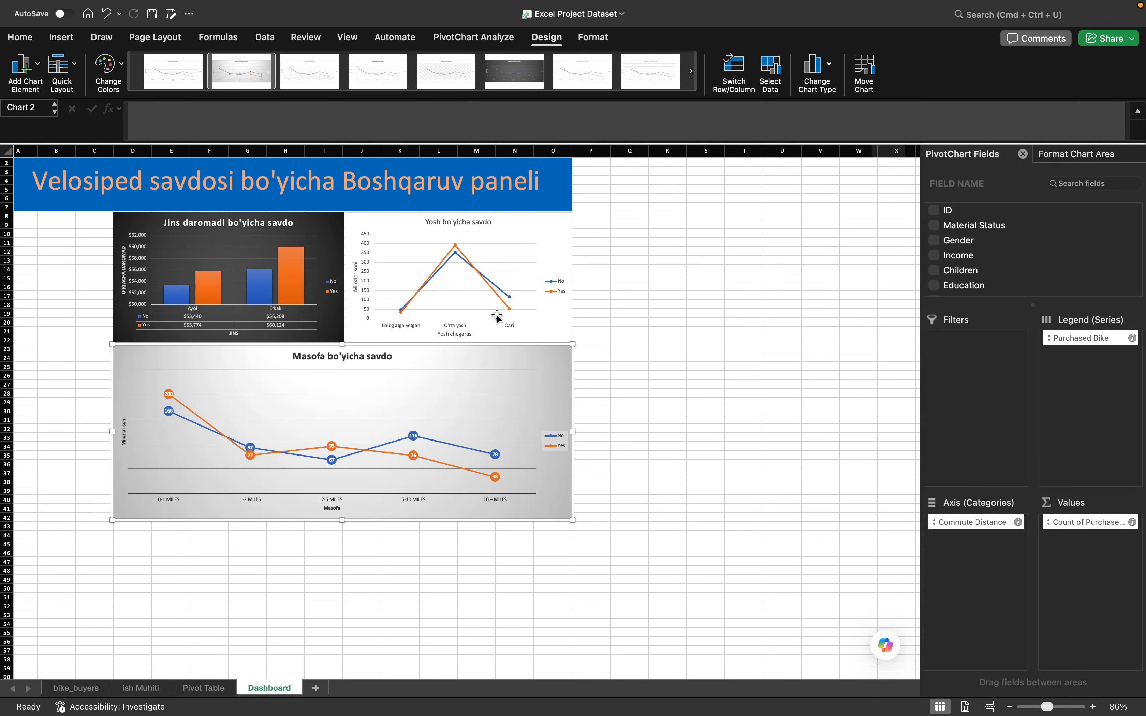
- Apply the dark grey chart style with gridlines to the age chart and deselect it
left_click(540, 220)
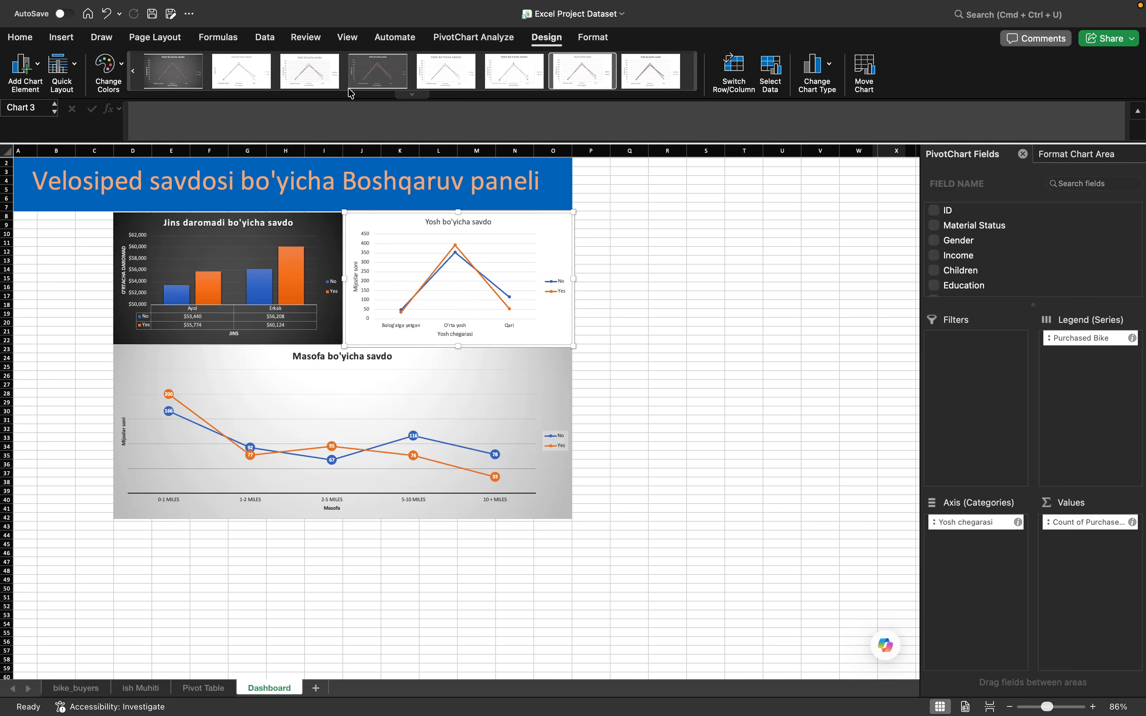
left_click(382, 75)
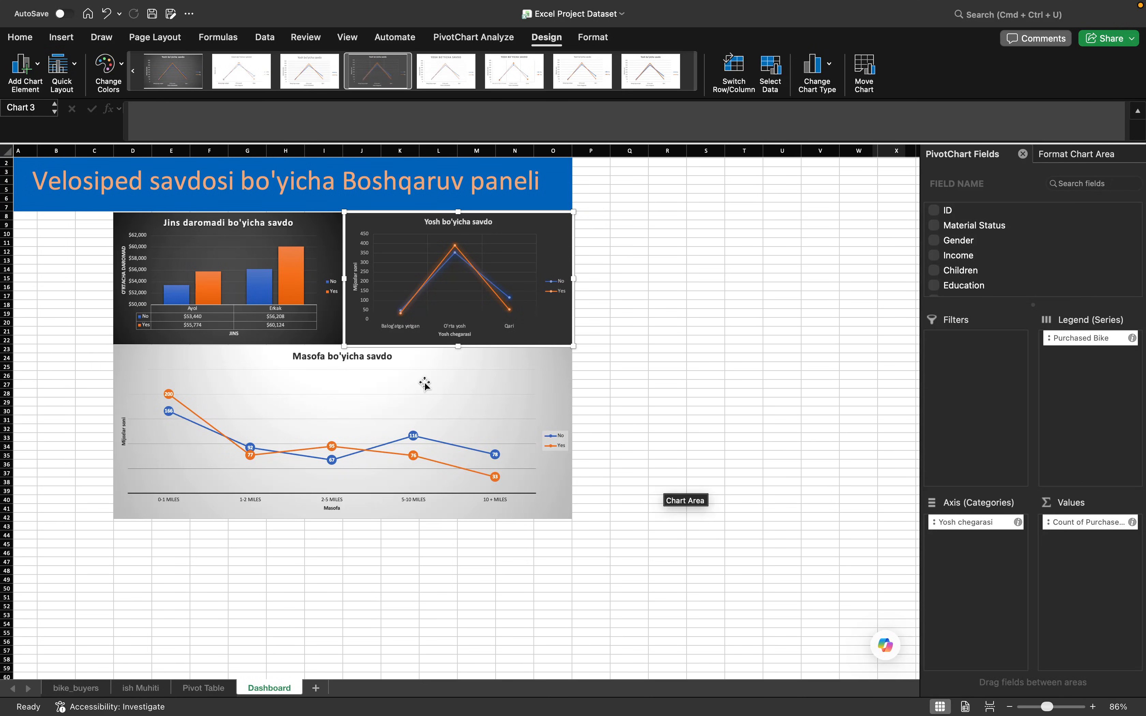
left_click(81, 474)
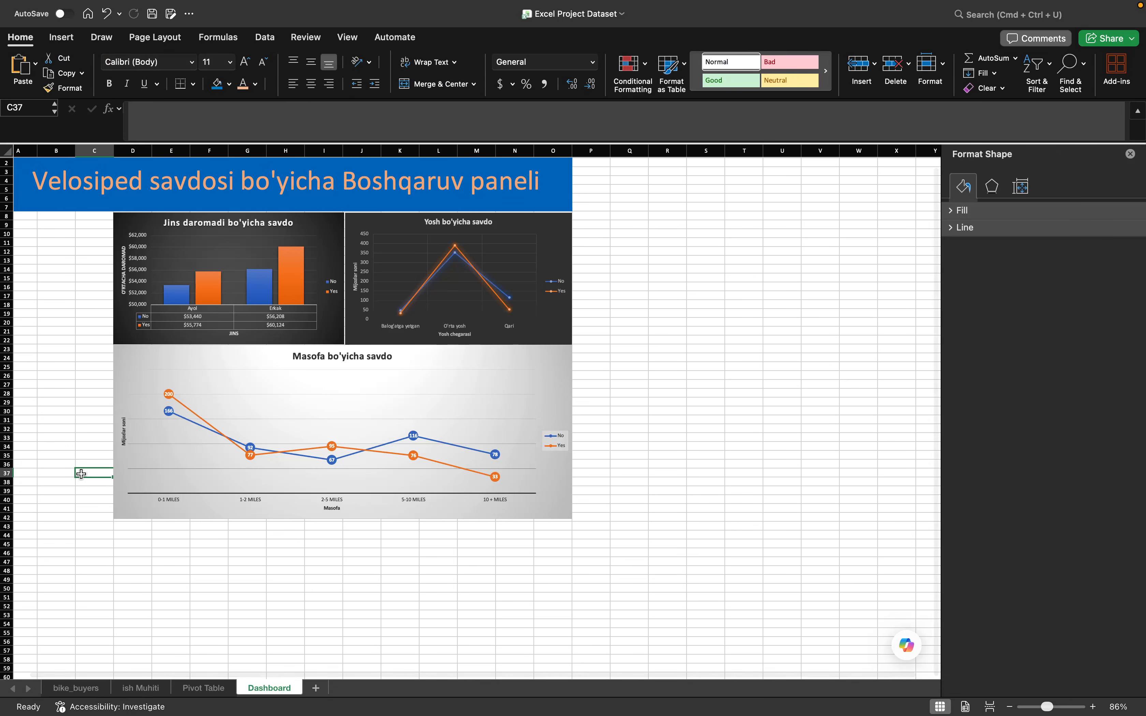
scroll(81, 474, "up", 1)
scroll(81, 474, "left", 1)
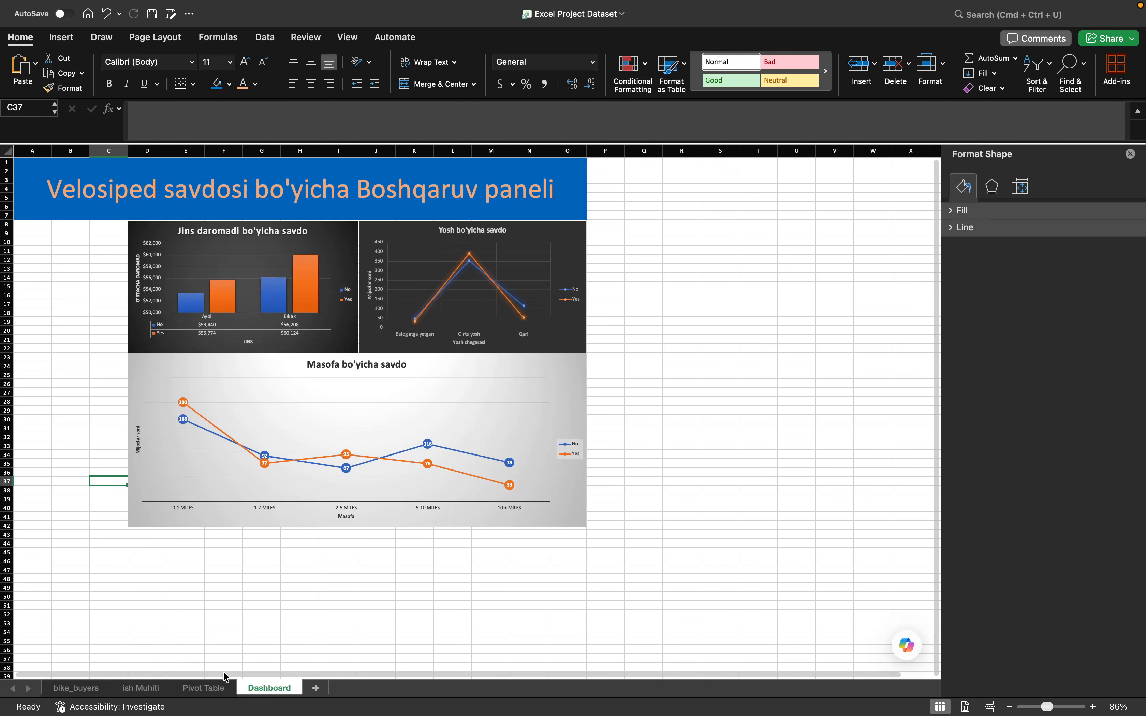
- Insert a Gender slicer for the income chart and place it beside that chart, below the title in columns A to C
left_click(303, 250)
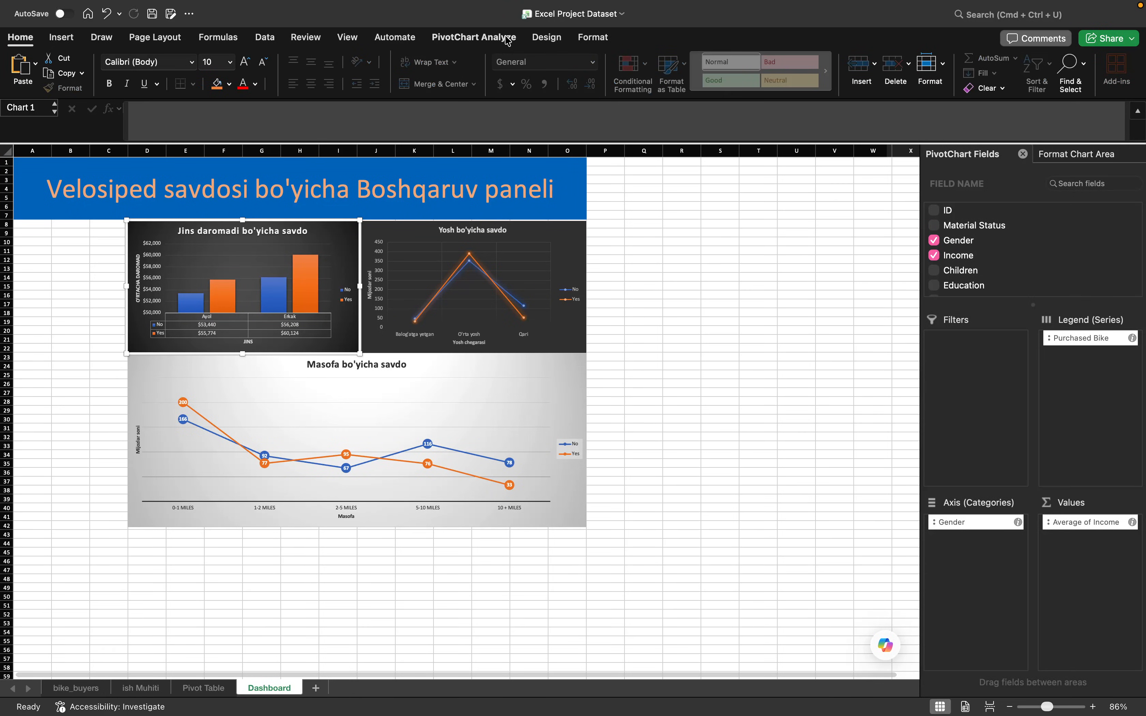
left_click(484, 42)
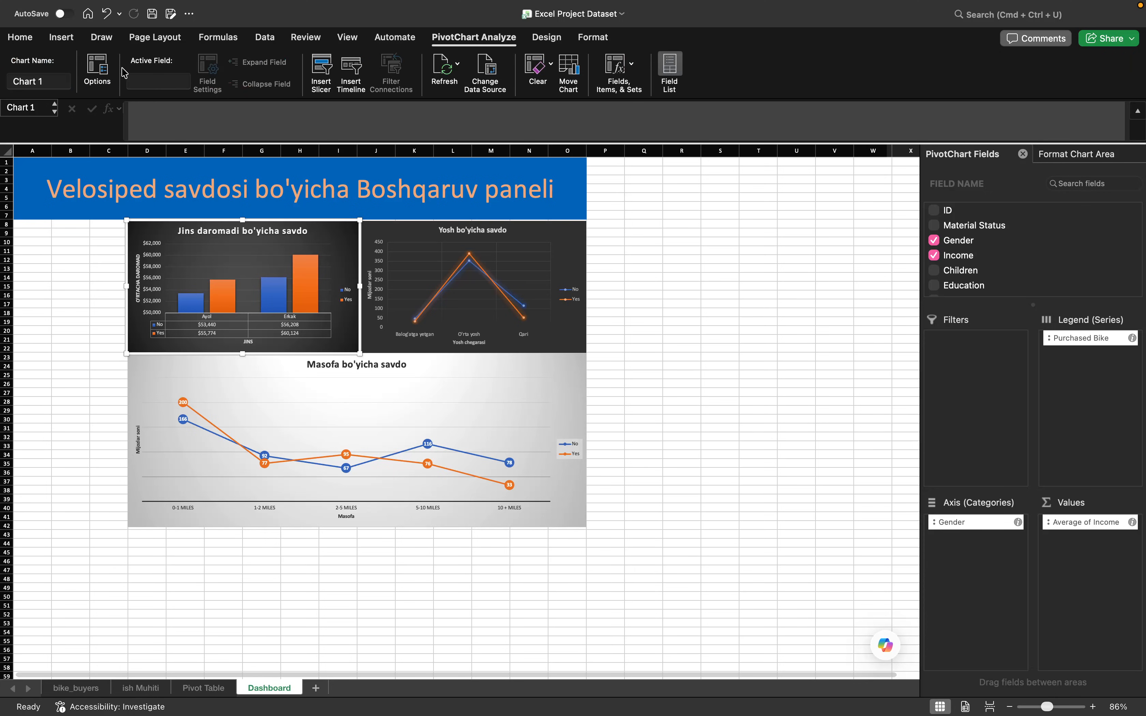
left_click(325, 76)
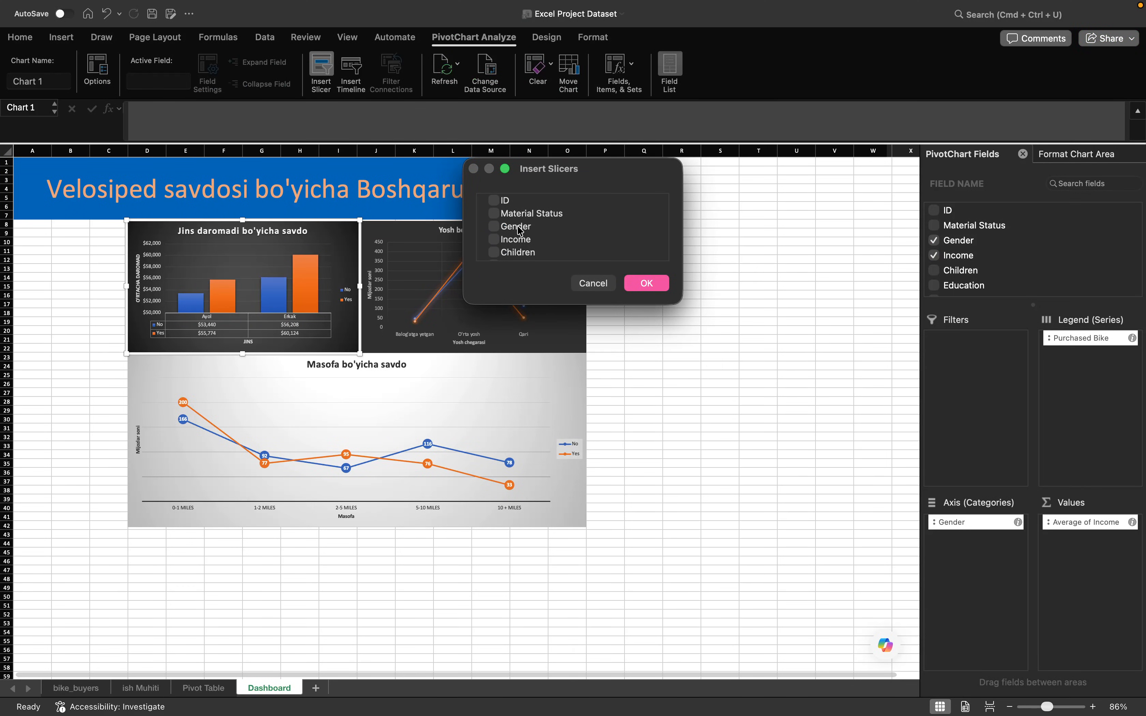
left_click(505, 232)
left_click(485, 229)
left_click(647, 283)
left_click_drag(484, 424, 127, 270)
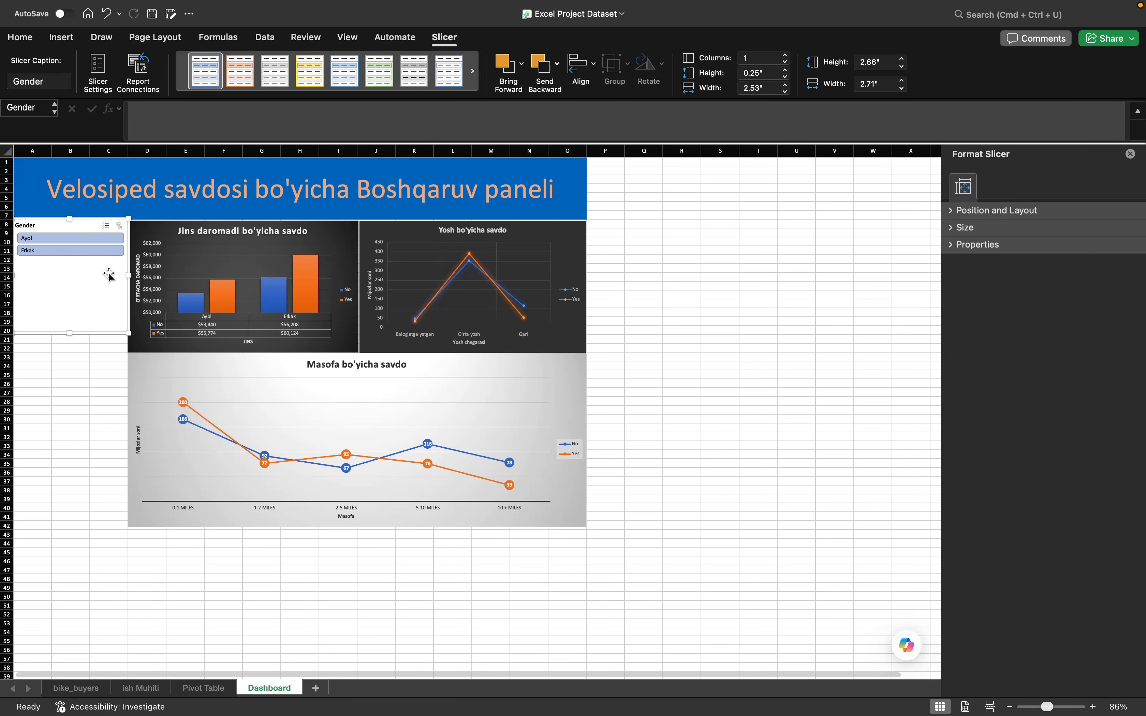
- Test the Gender slicer by filtering the income chart to Ayol and to Erkak
left_click(59, 393)
left_click(65, 237)
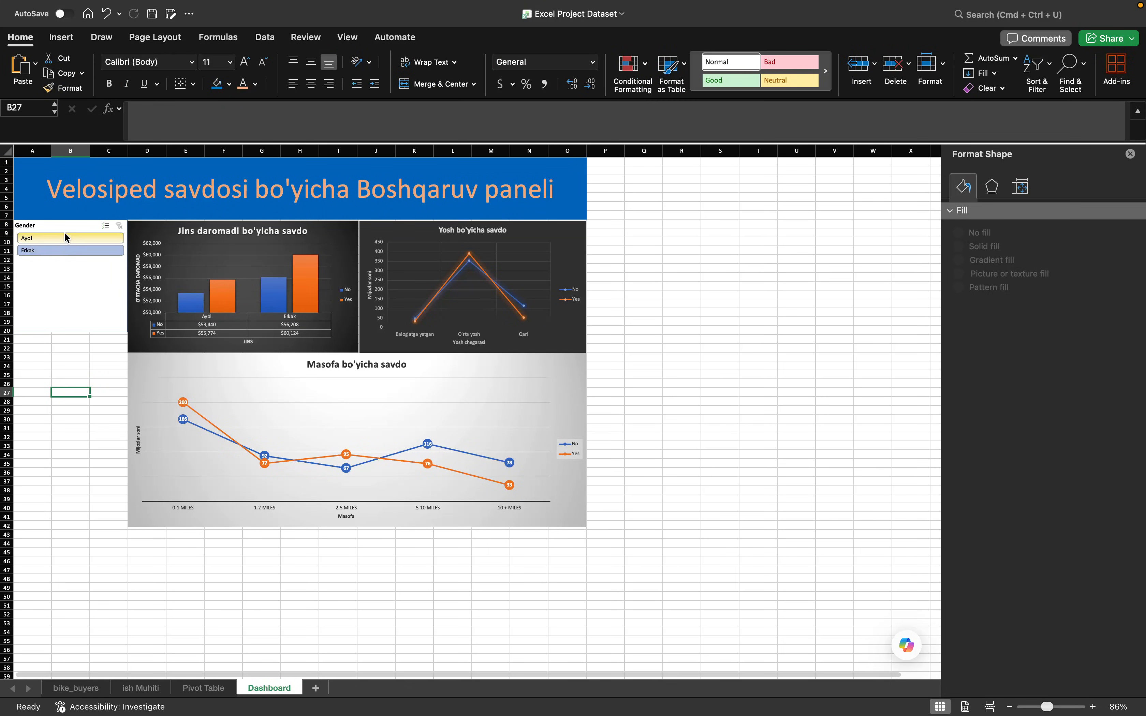
left_click(75, 250)
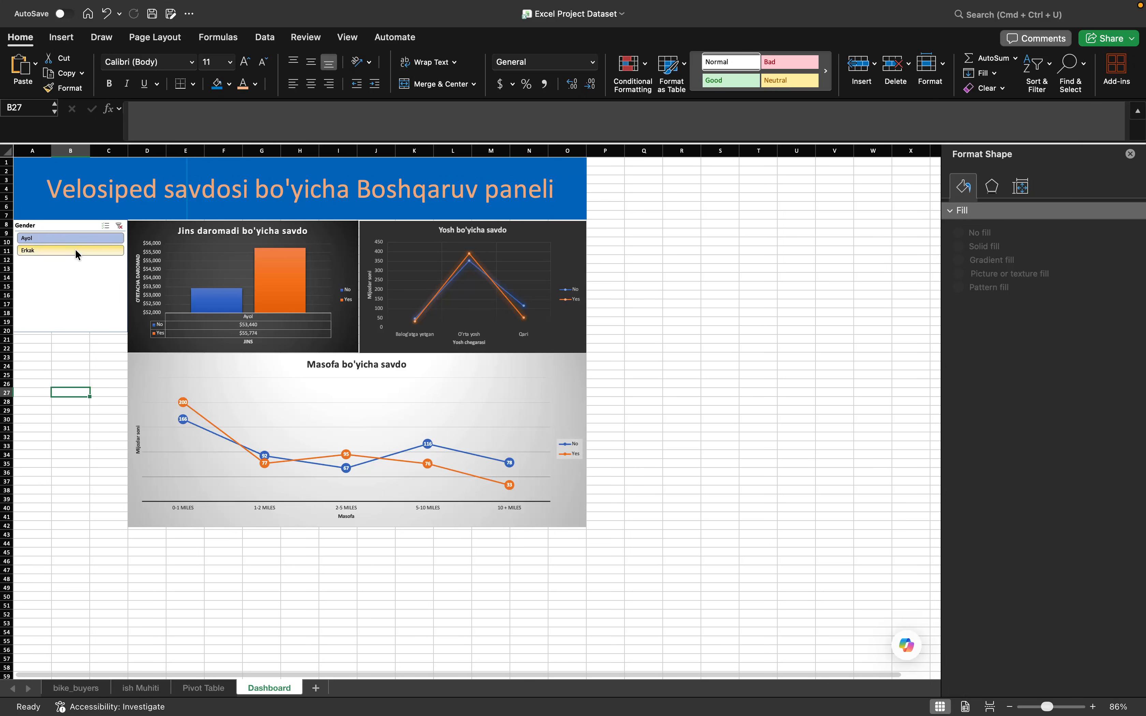
mouse_move(223, 298)
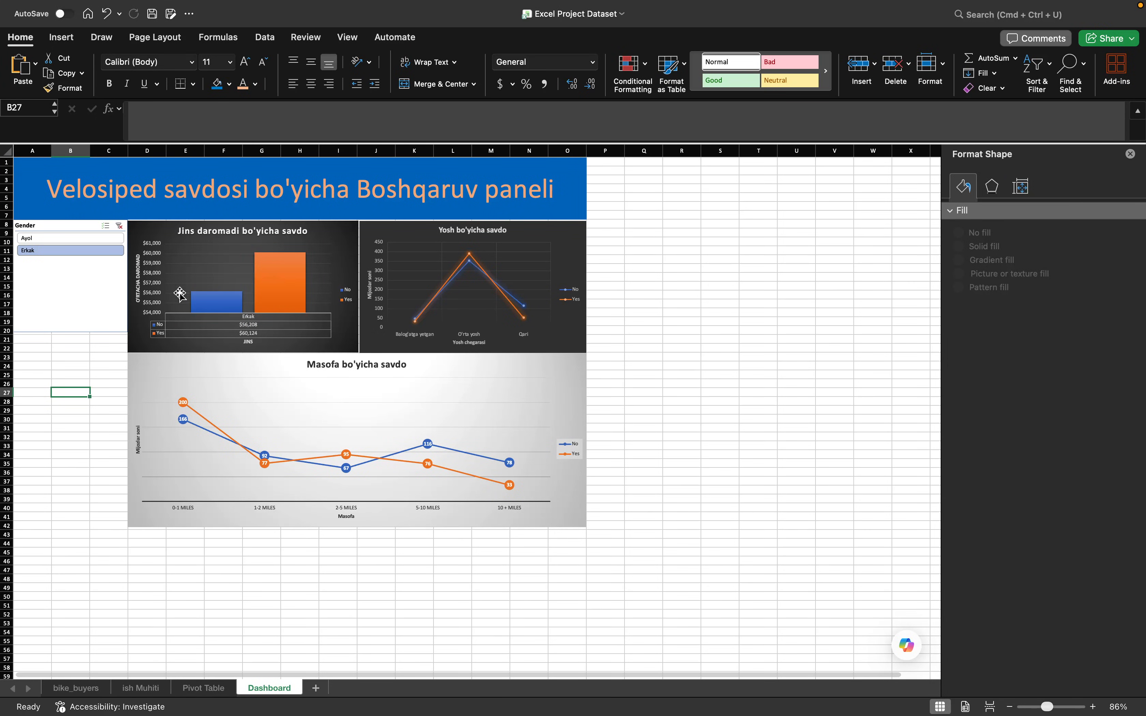
left_click(70, 237)
- Connect the Gender slicer to PivotTable2 and PivotTable3 as well through its report connections
left_click(102, 297)
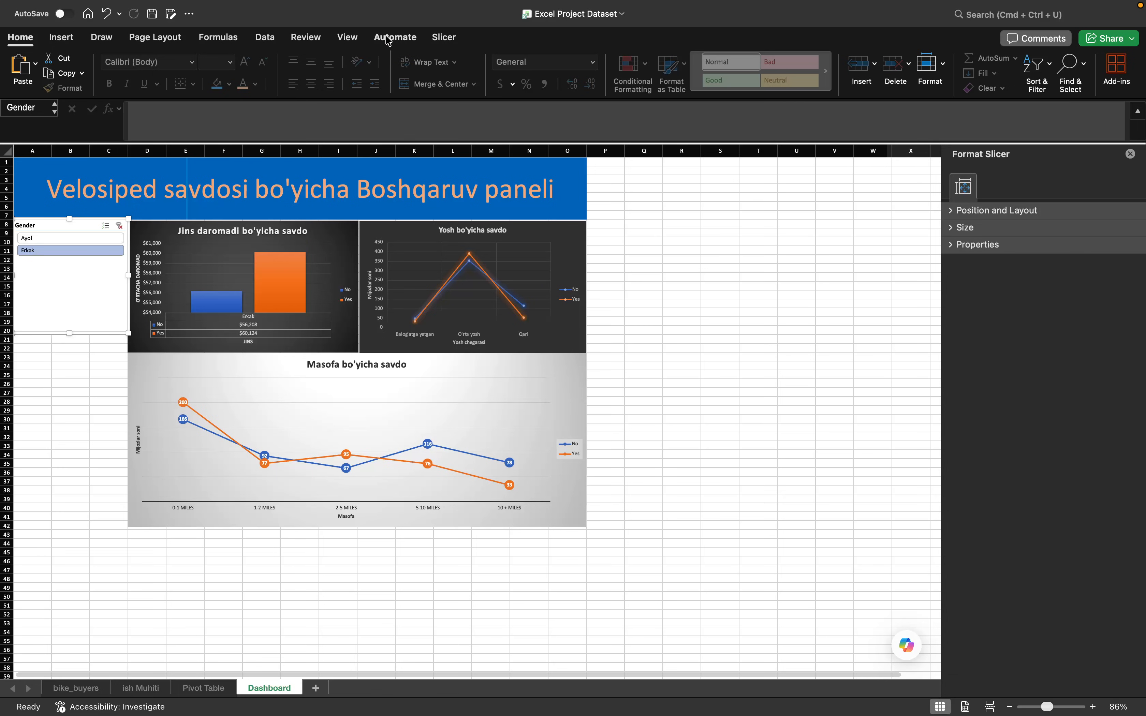
left_click(359, 42)
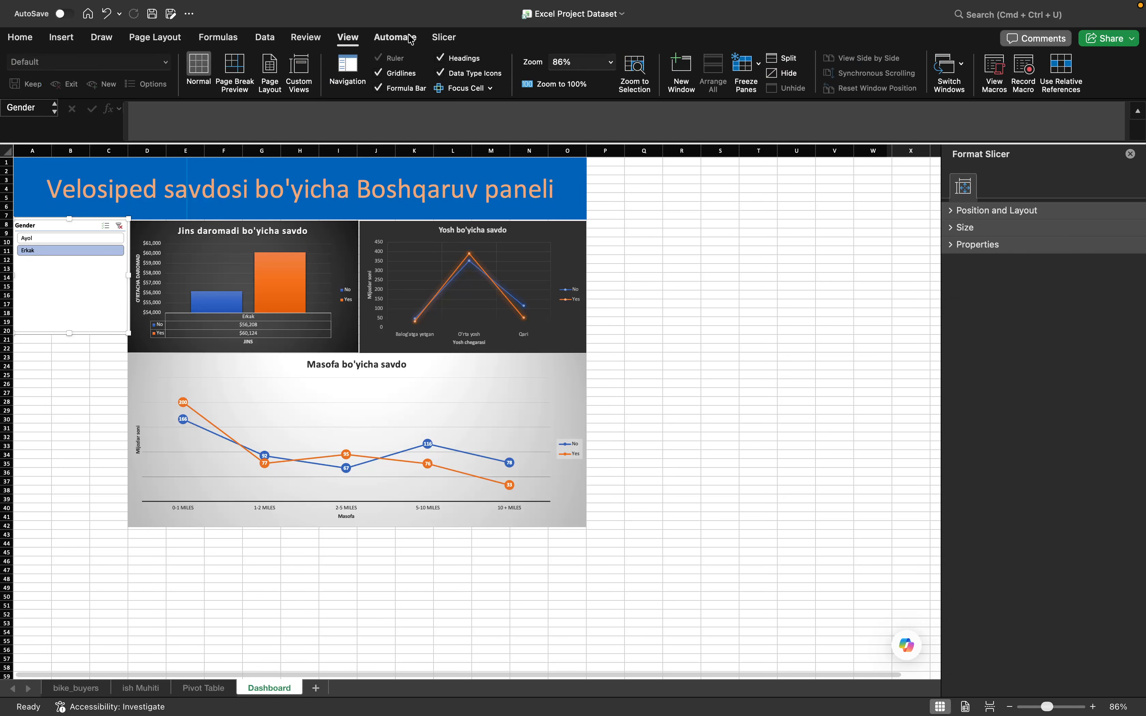
left_click(445, 38)
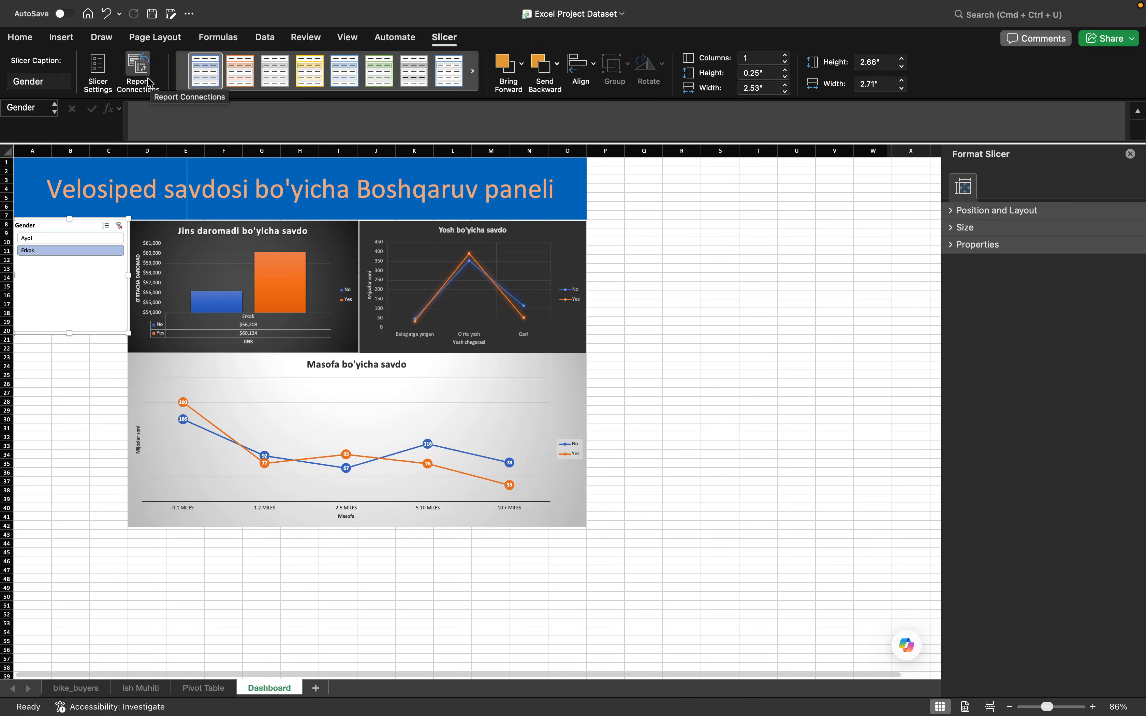
left_click(137, 71)
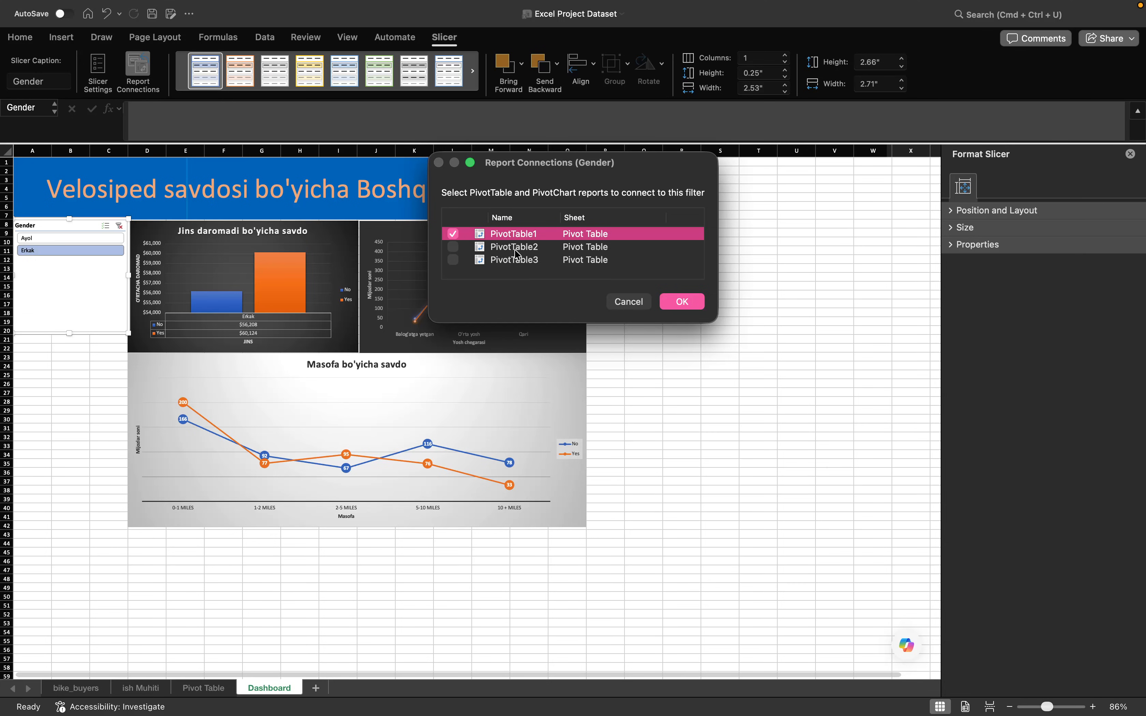
left_click(452, 247)
left_click(453, 260)
left_click(689, 306)
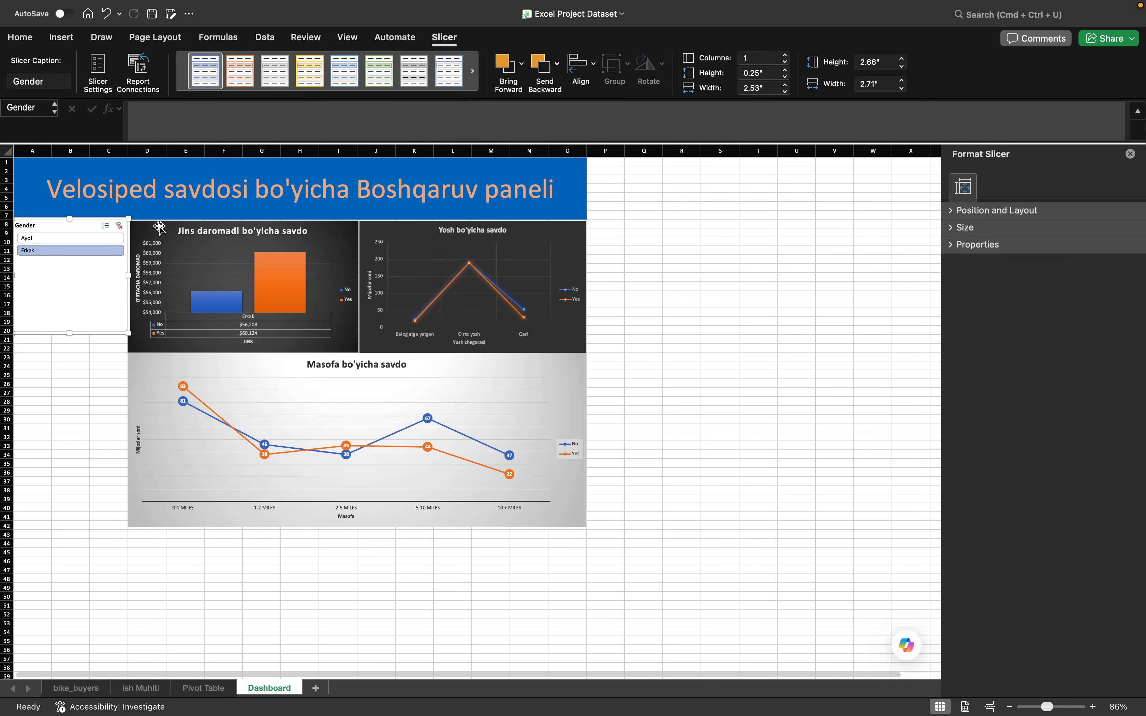
- Check the filtered tables on the Pivot Table sheet and switch the Dashboard's Gender slicer to Ayol
left_click(225, 689)
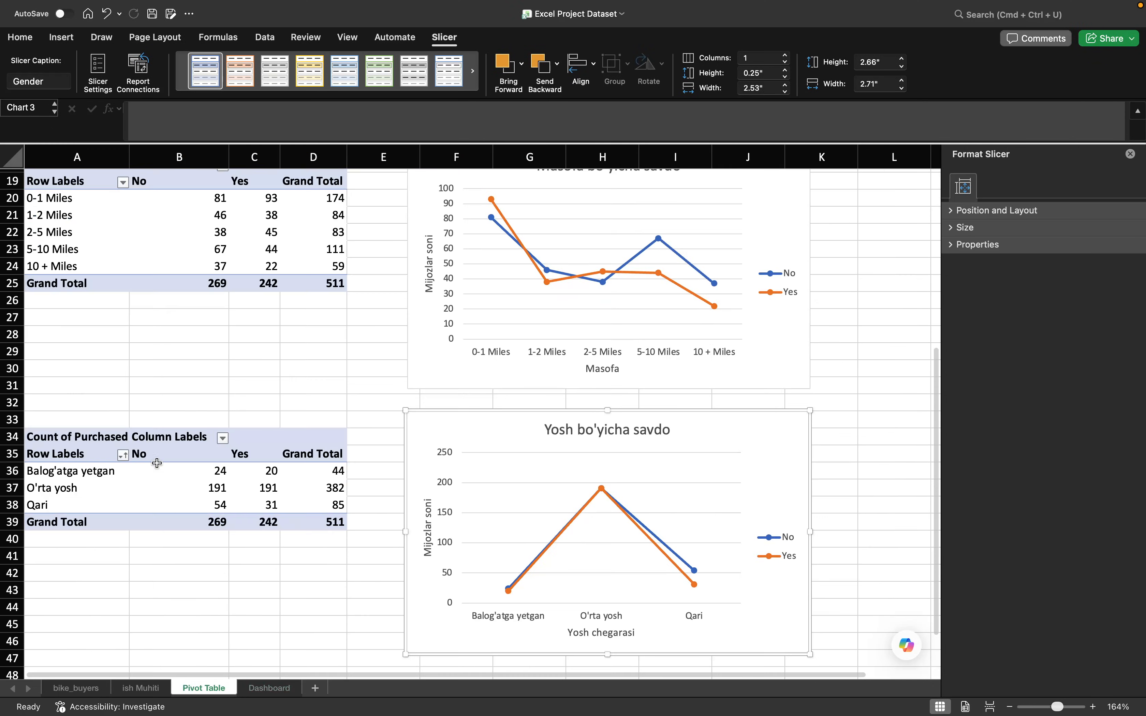
scroll(88, 190, "up", 10)
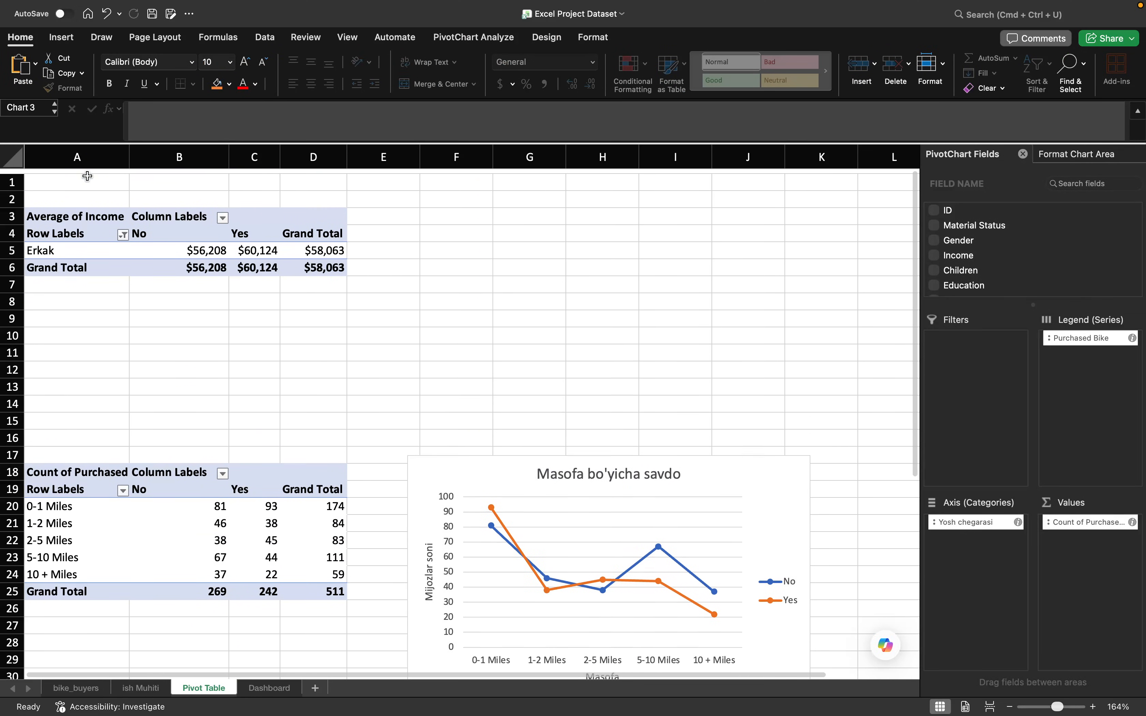
scroll(89, 214, "down", 1)
left_click(272, 198)
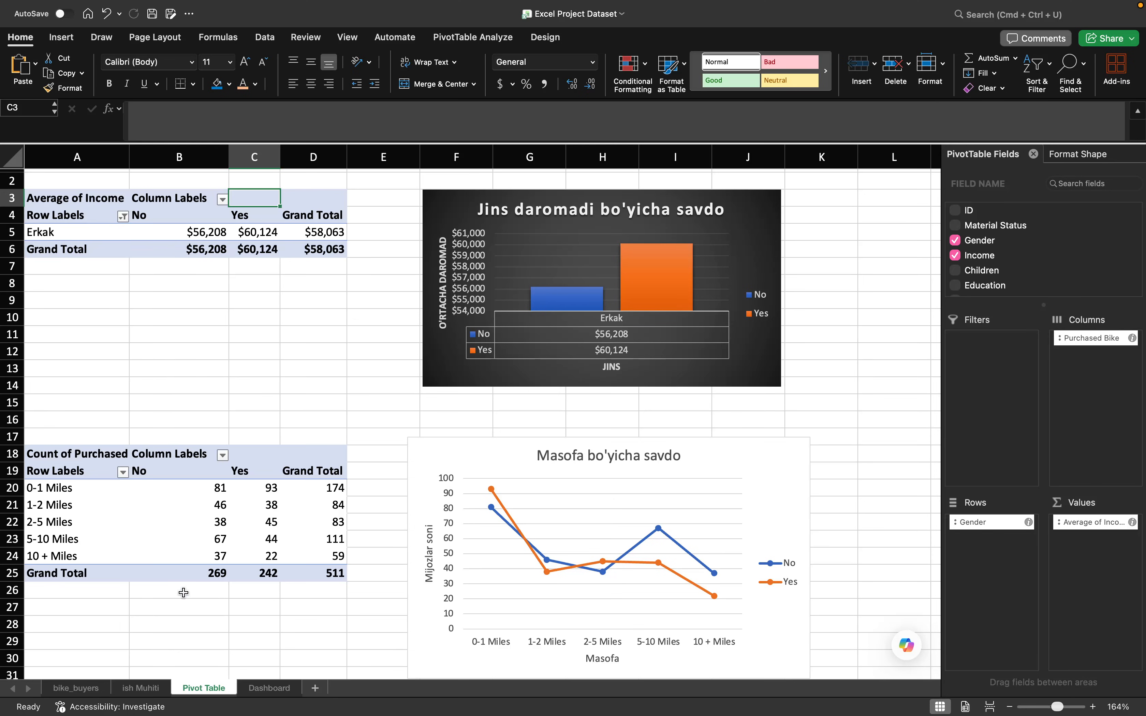
left_click(262, 689)
left_click(43, 267)
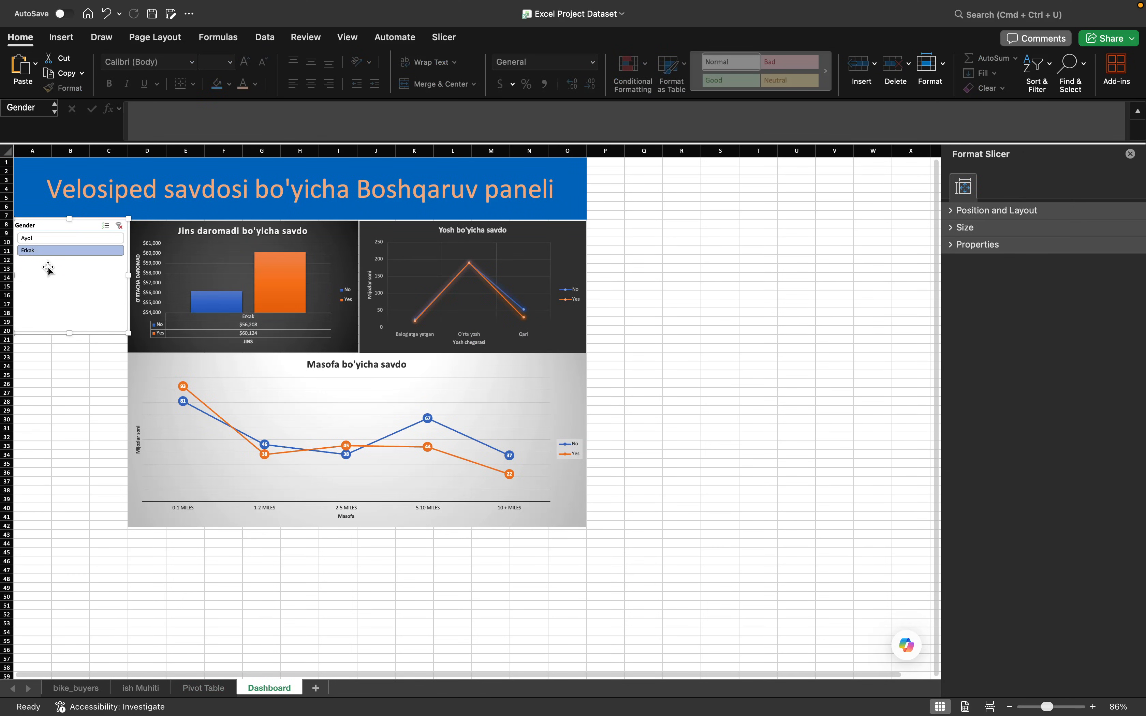
left_click(58, 241)
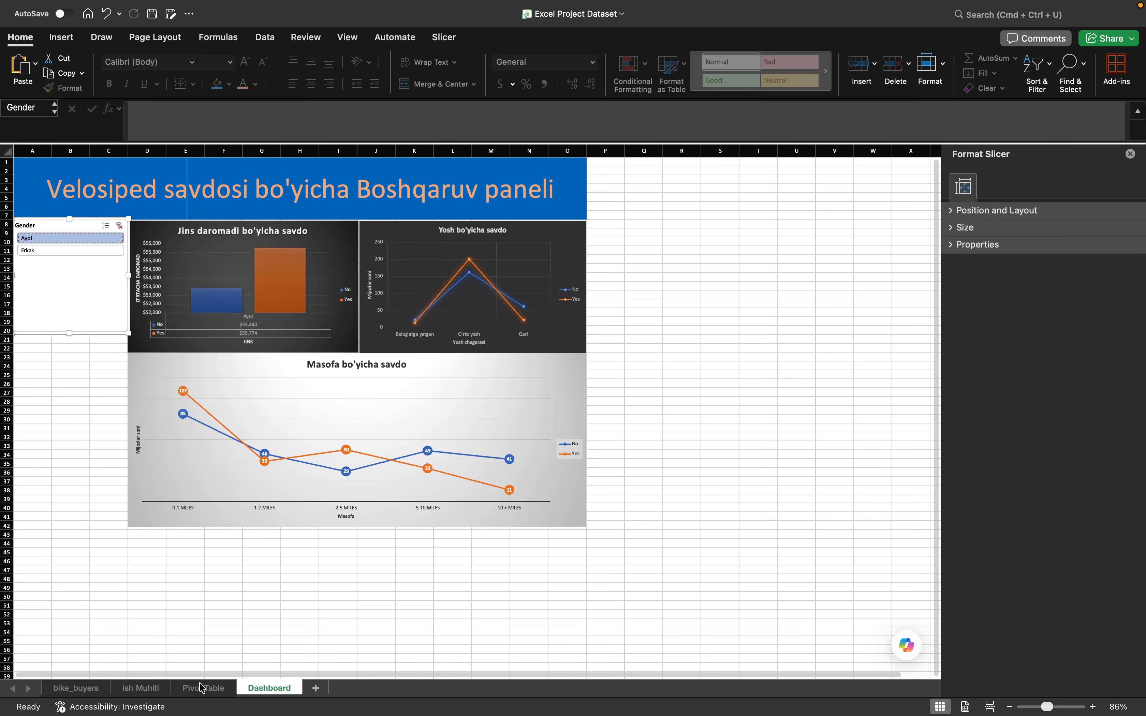
- Rename the average income pivot table on the Pivot Table sheet as "Jins Pivot table"
left_click(204, 688)
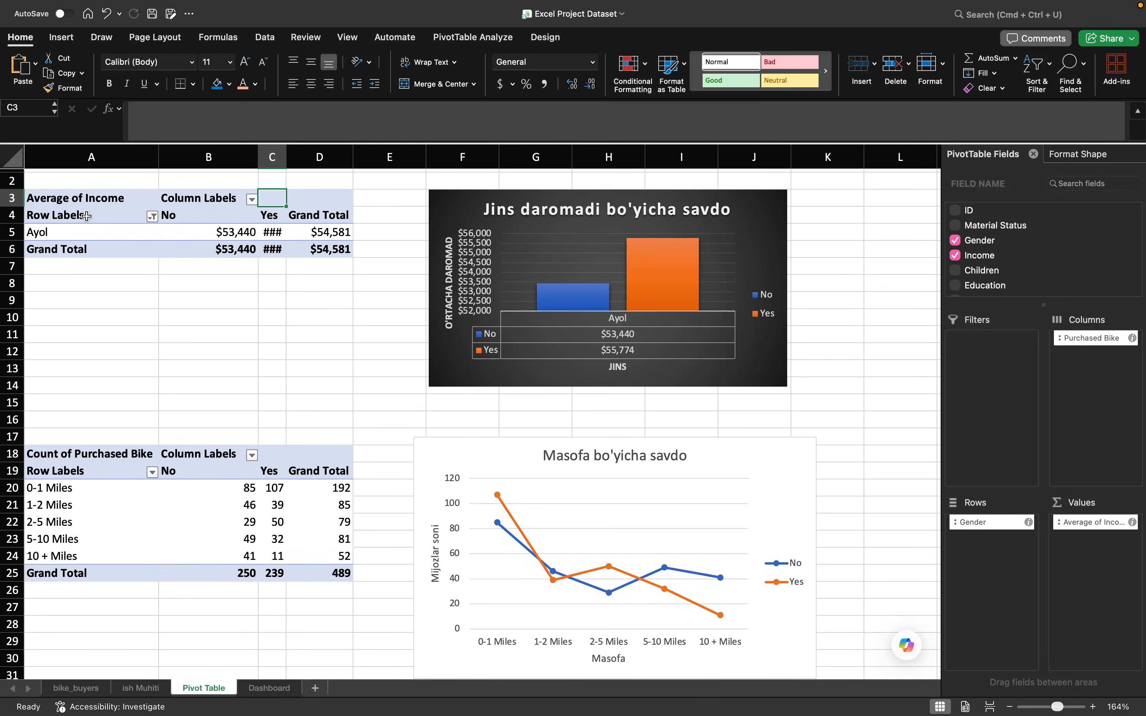
left_click(129, 202)
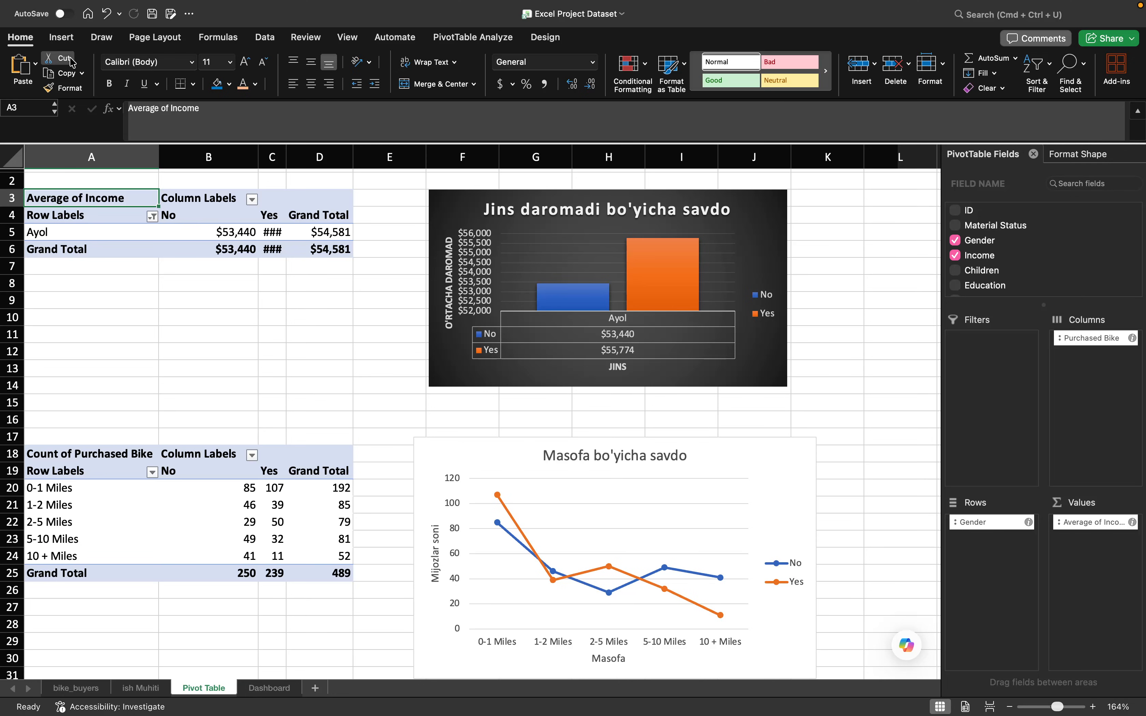
left_click(492, 38)
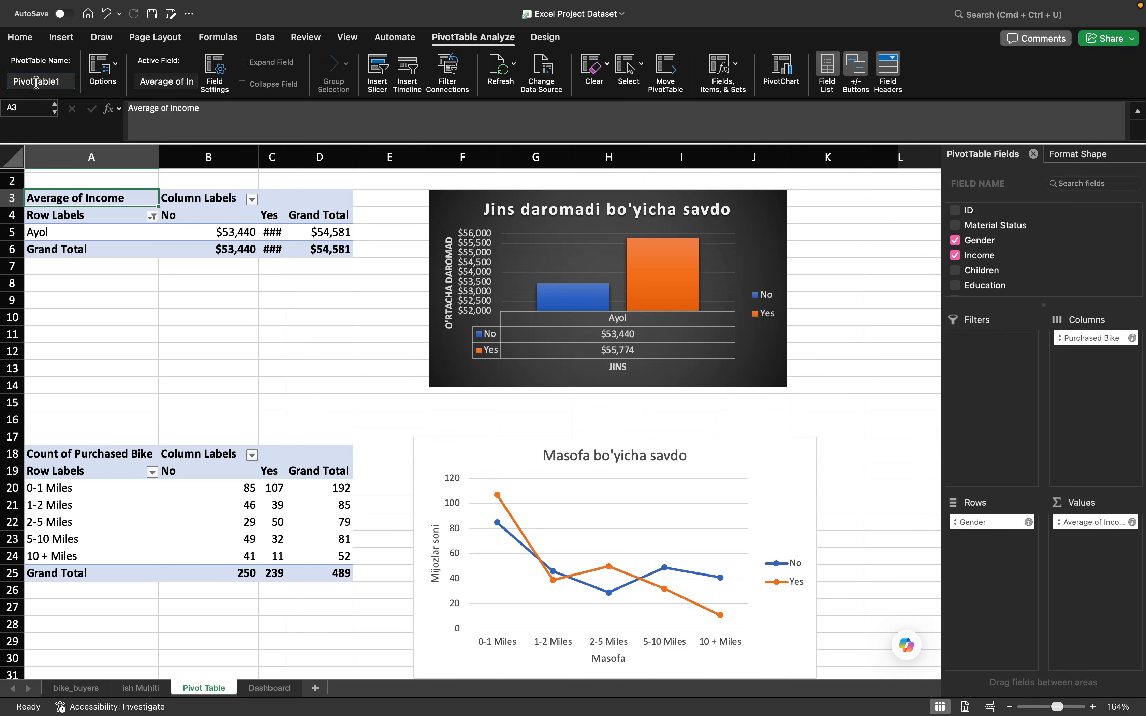
left_click(63, 82)
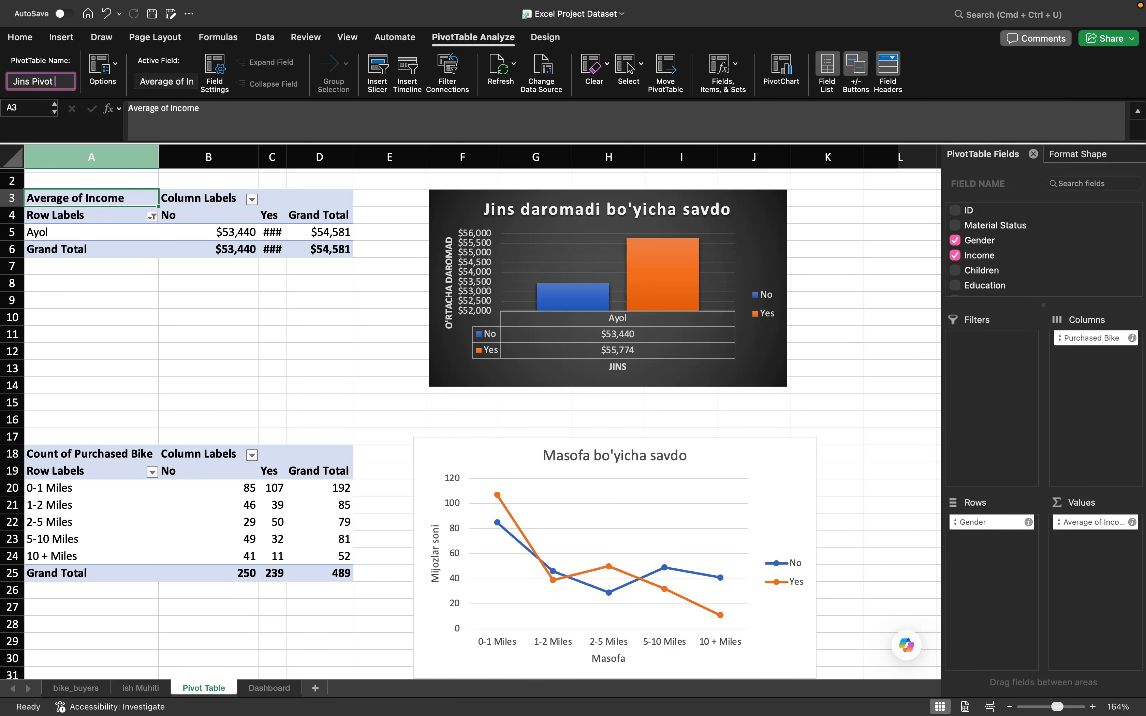
type("le")
key("Return")
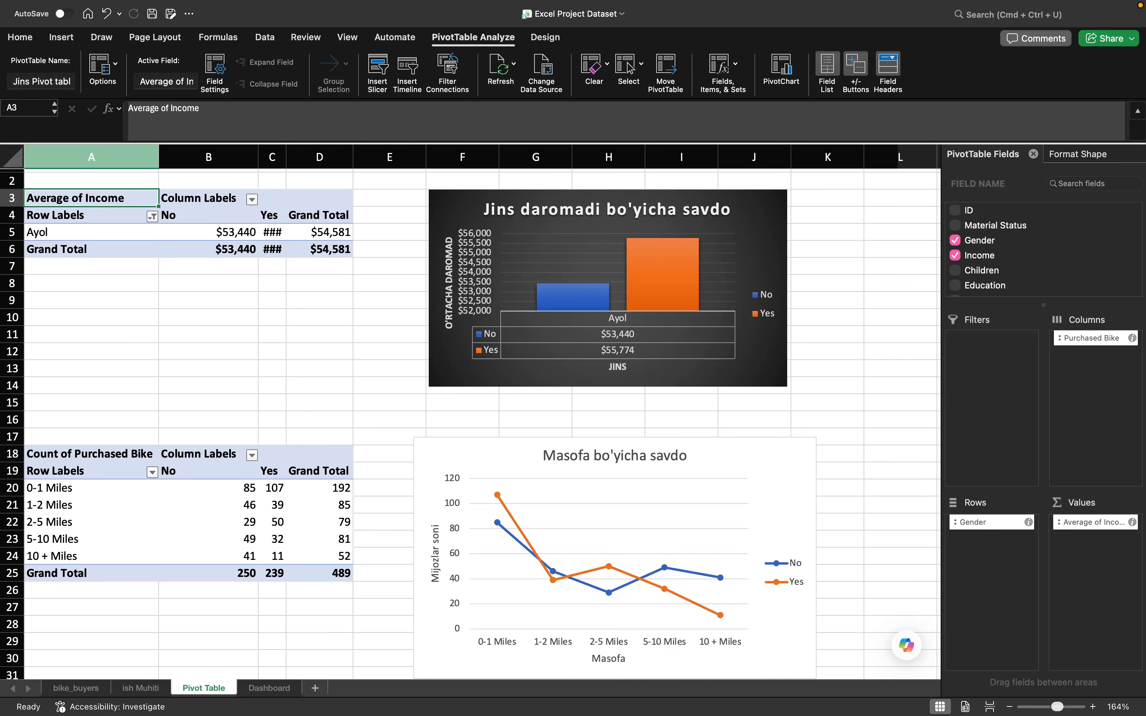
- Rename the commute distance pivot table as "Masofa Pivot Table"
left_click(291, 453)
left_click(62, 82)
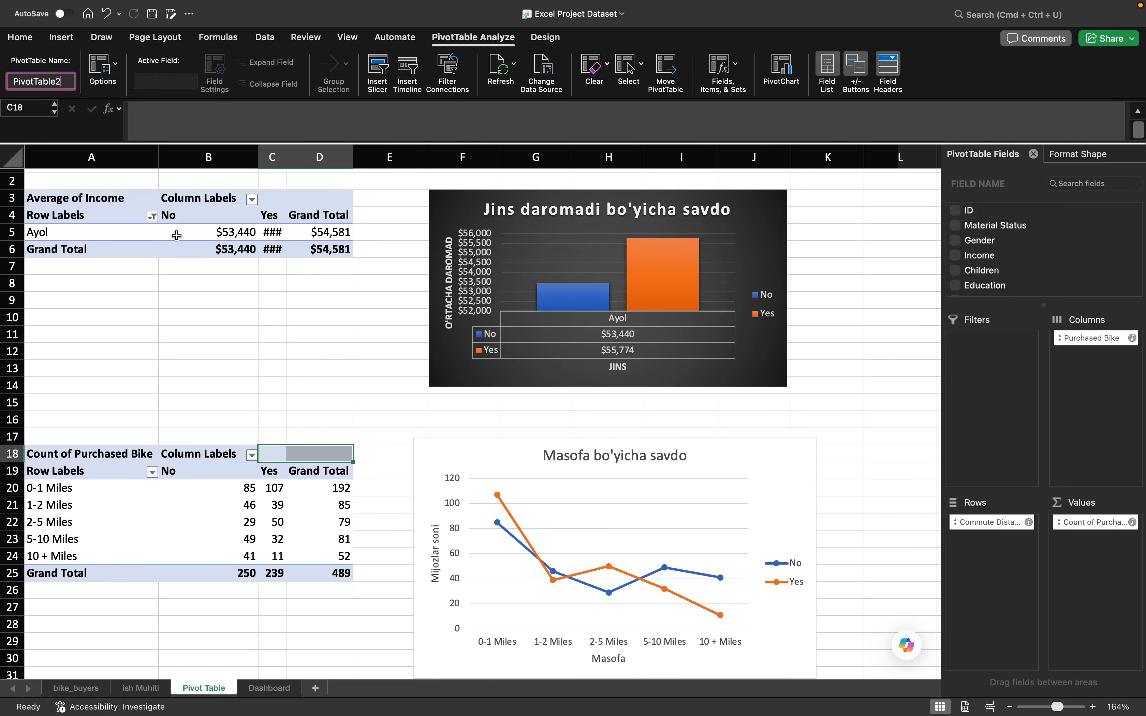
key("BackSpace")
key("BackSpace")
key("BackSpace")
key("BackSpace")
key("BackSpace")
type("Masofa Pivot Table")
key("Return")
- Rename the age group pivot table as "Yosh PivotTable"
scroll(176, 357, "down", 7)
left_click(128, 402)
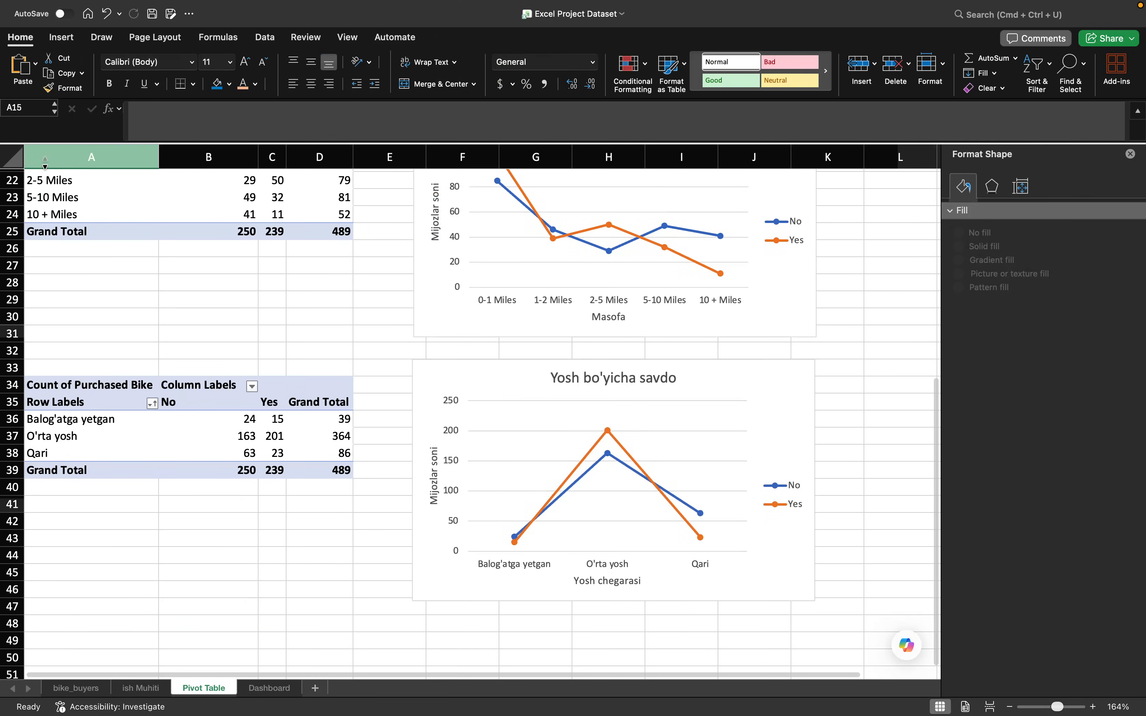
left_click(100, 367)
left_click(61, 79)
left_click(61, 80)
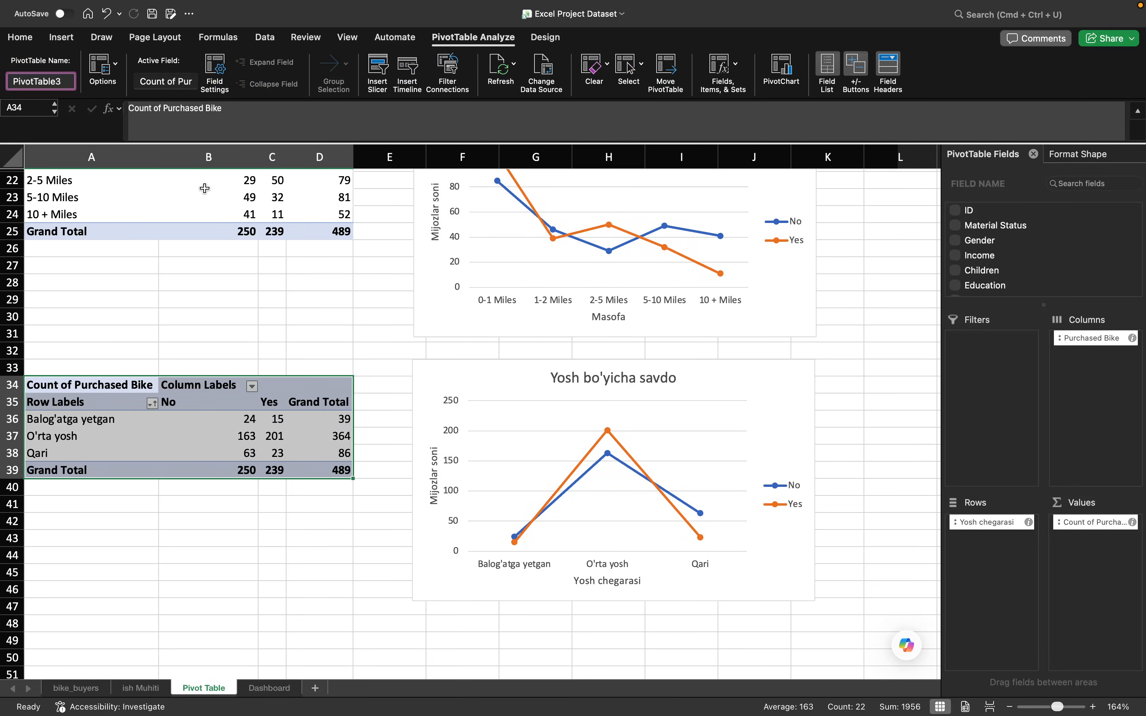
key("BackSpace")
type("Yosh")
key("Return")
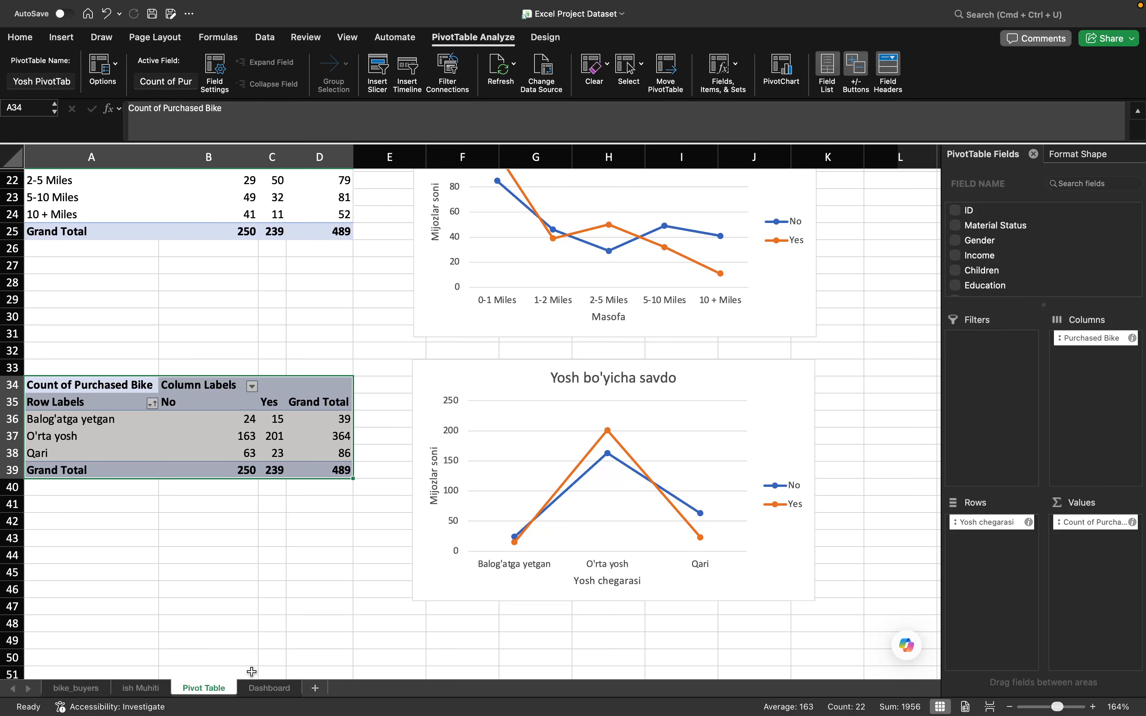
- Review the pivot table names in the Gender slicer's report connections on the Dashboard without changing them
left_click(273, 694)
left_click(82, 329)
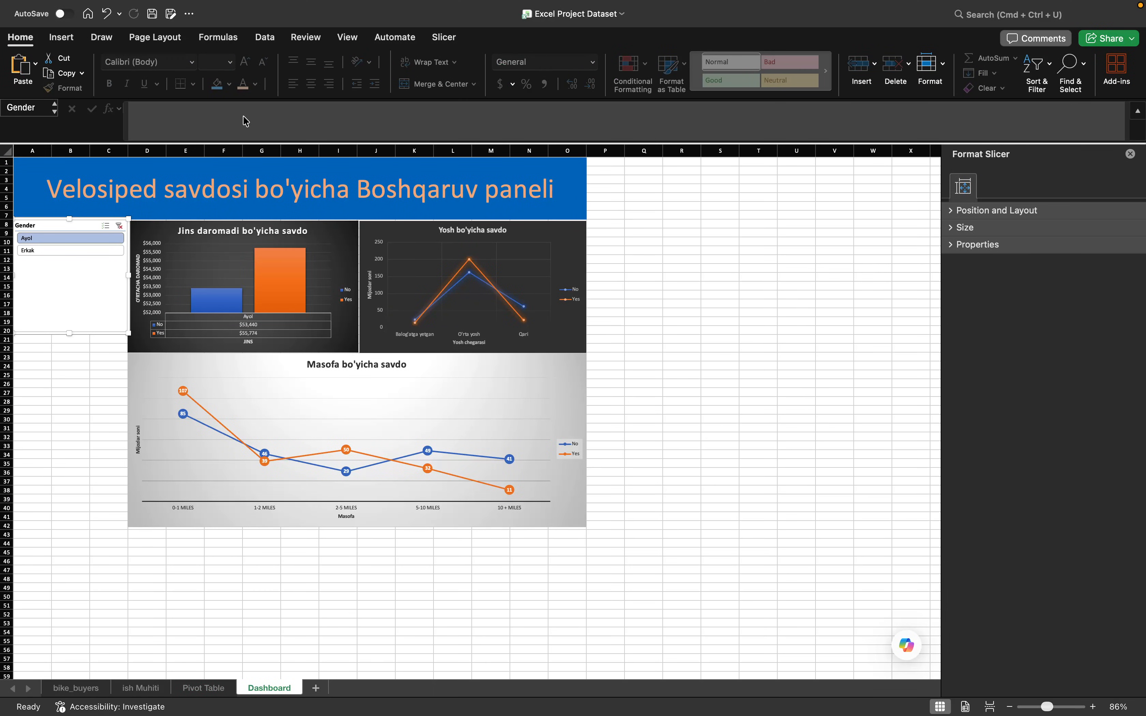
left_click(443, 37)
left_click(146, 89)
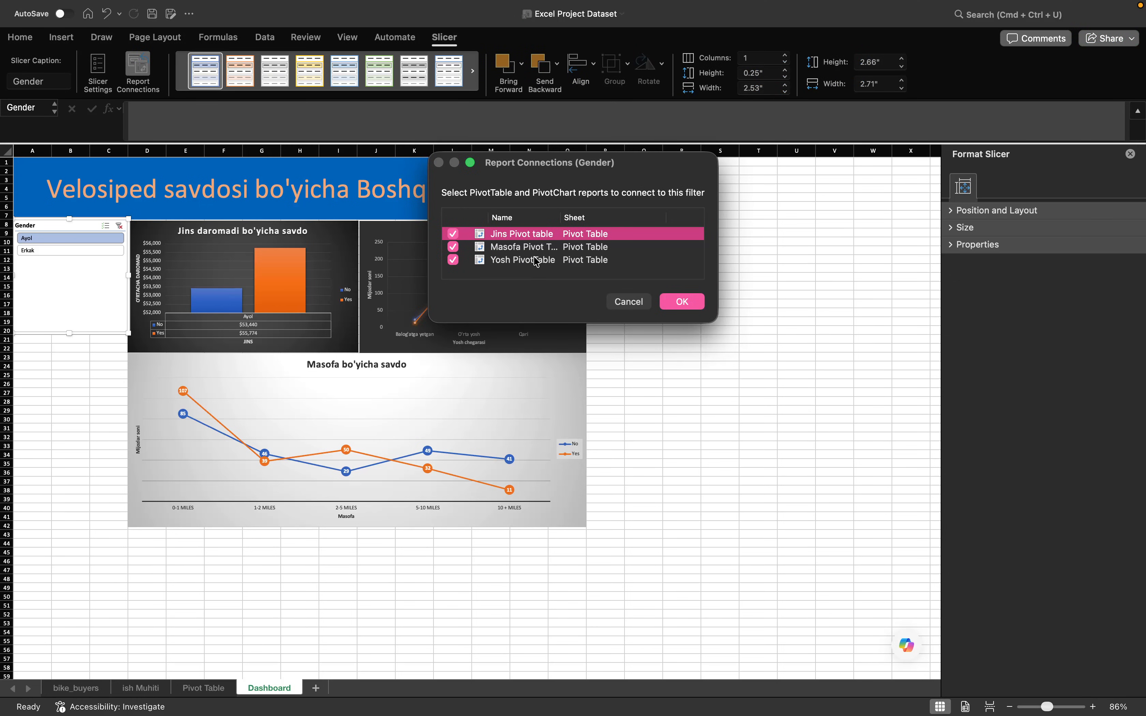
left_click(629, 303)
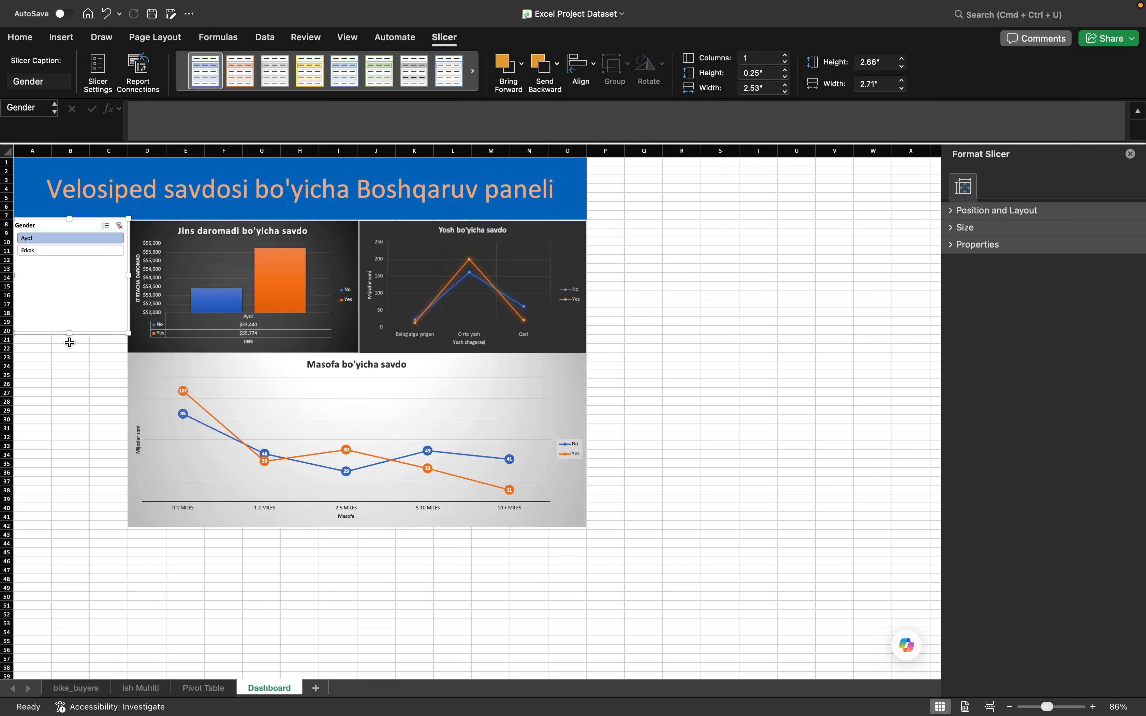
- Shorten the Gender slicer to fit its two options and test it by alternating Erkak and Ayol, leaving Ayol selected
left_click_drag(83, 266, 83, 263)
left_click(64, 313)
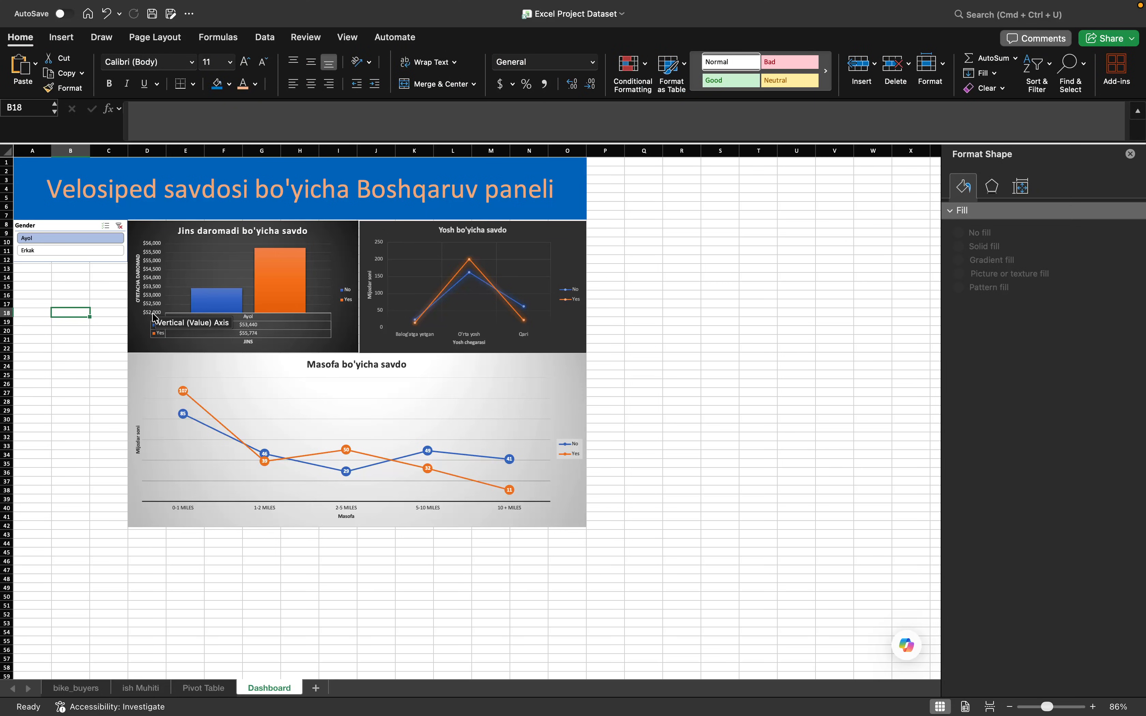
left_click(88, 250)
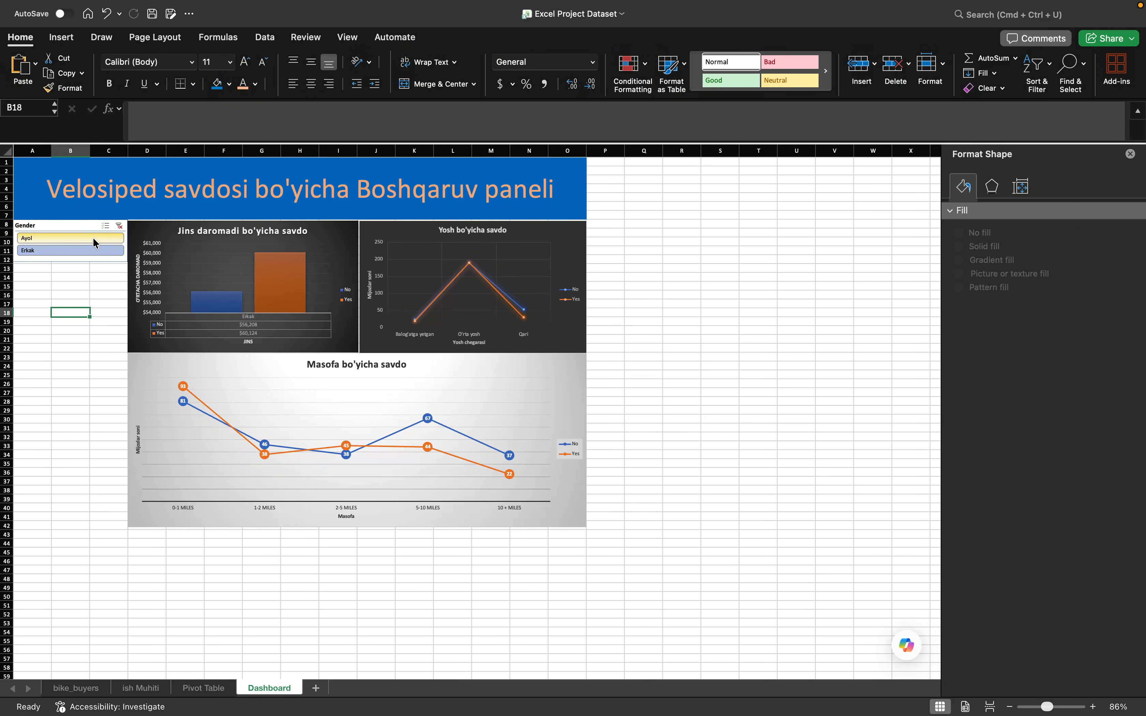
left_click(94, 238)
left_click(92, 252)
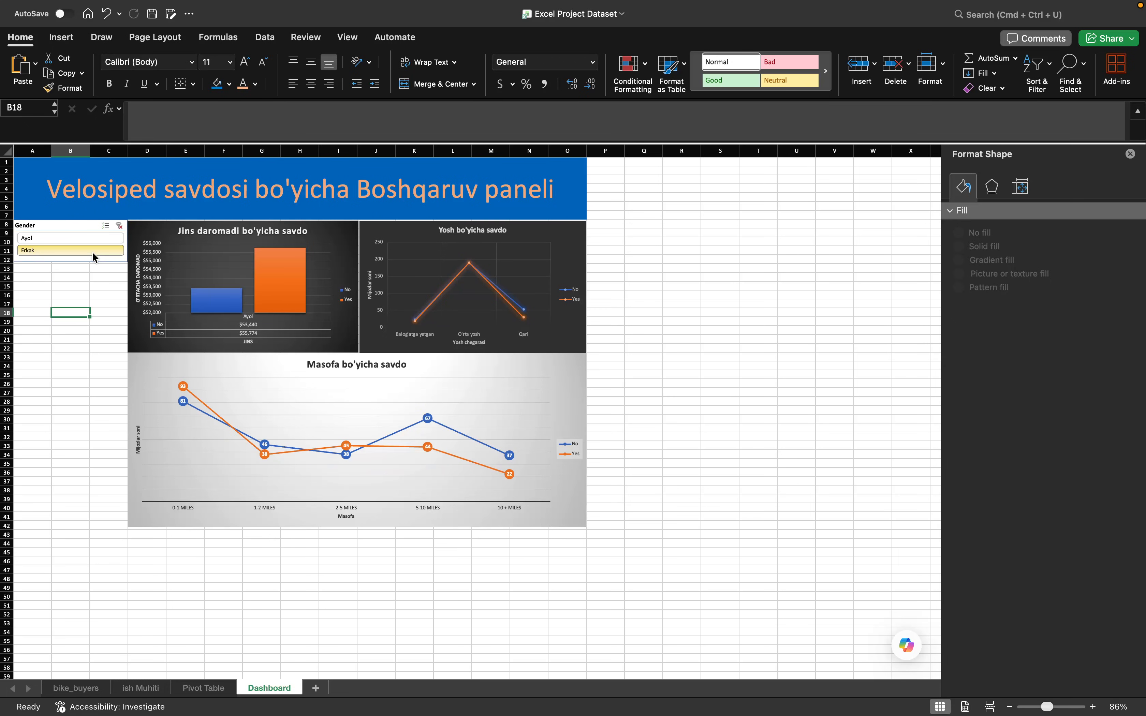
left_click(94, 238)
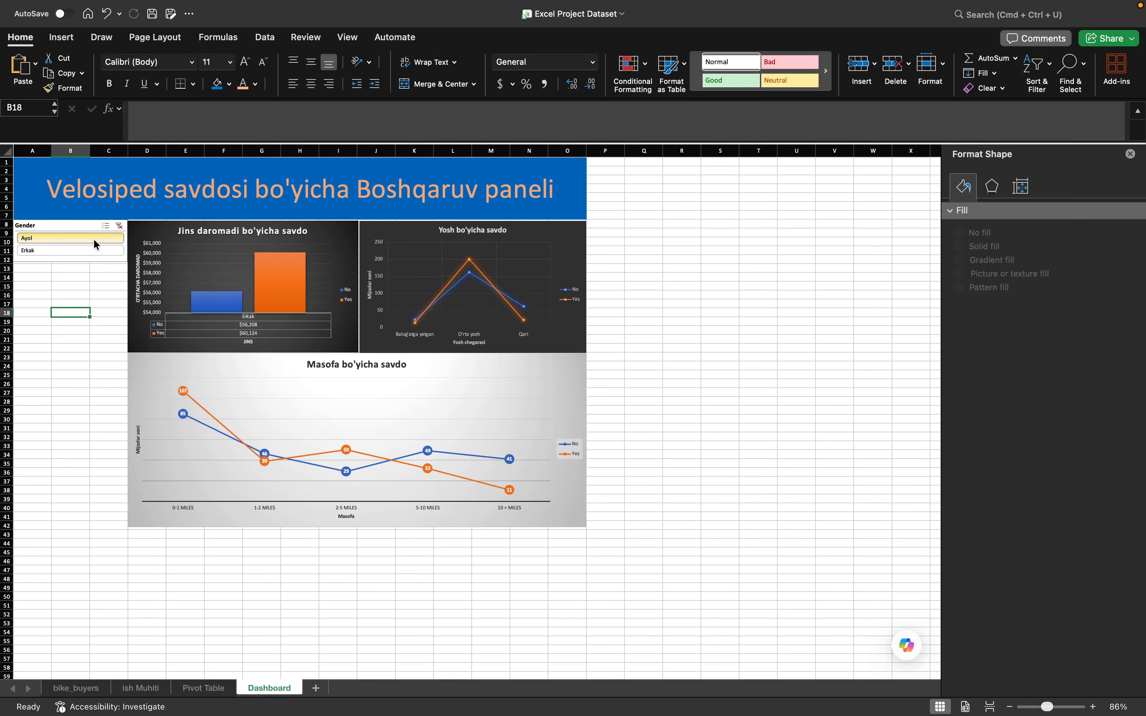
left_click(94, 238)
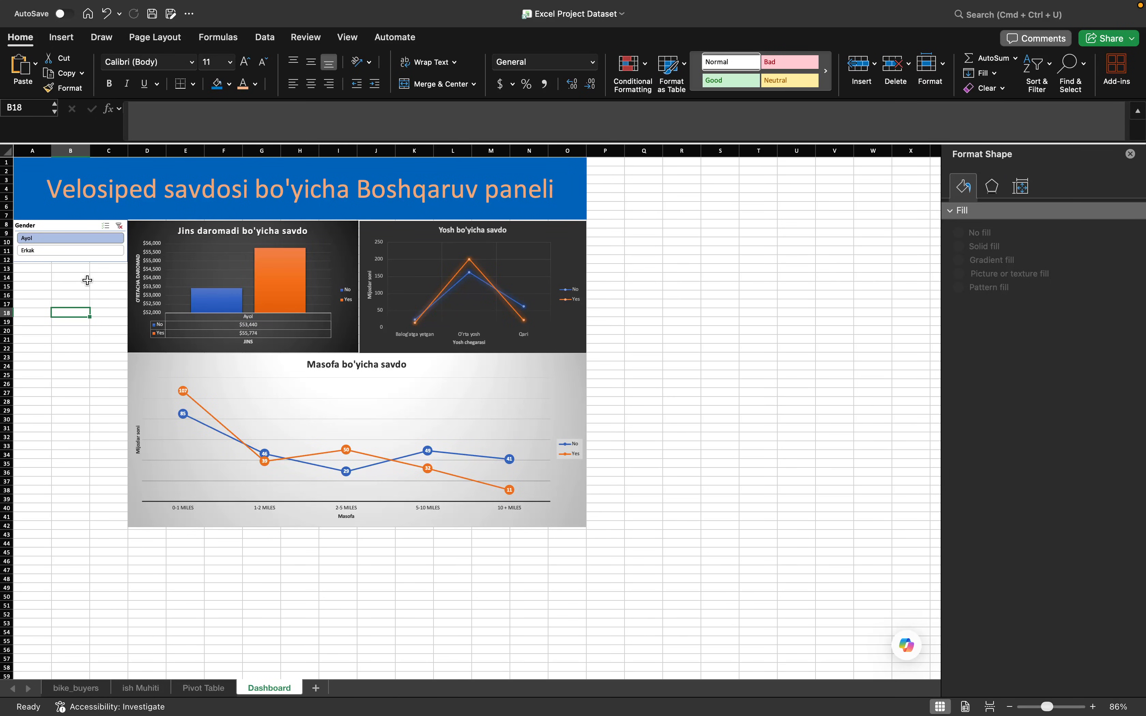
- Insert slicers for Material Status, Education, Occupation, Home Owner and Region from the "Masofa bo'yicha savdo" chart
left_click(194, 279)
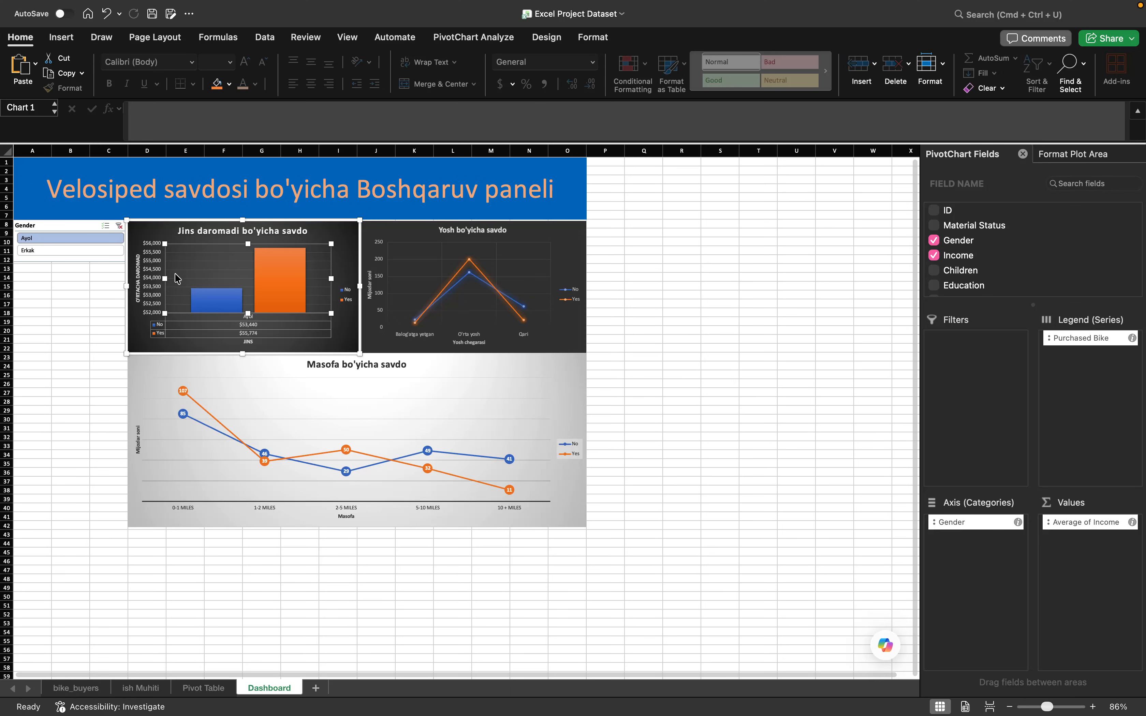
left_click(282, 390)
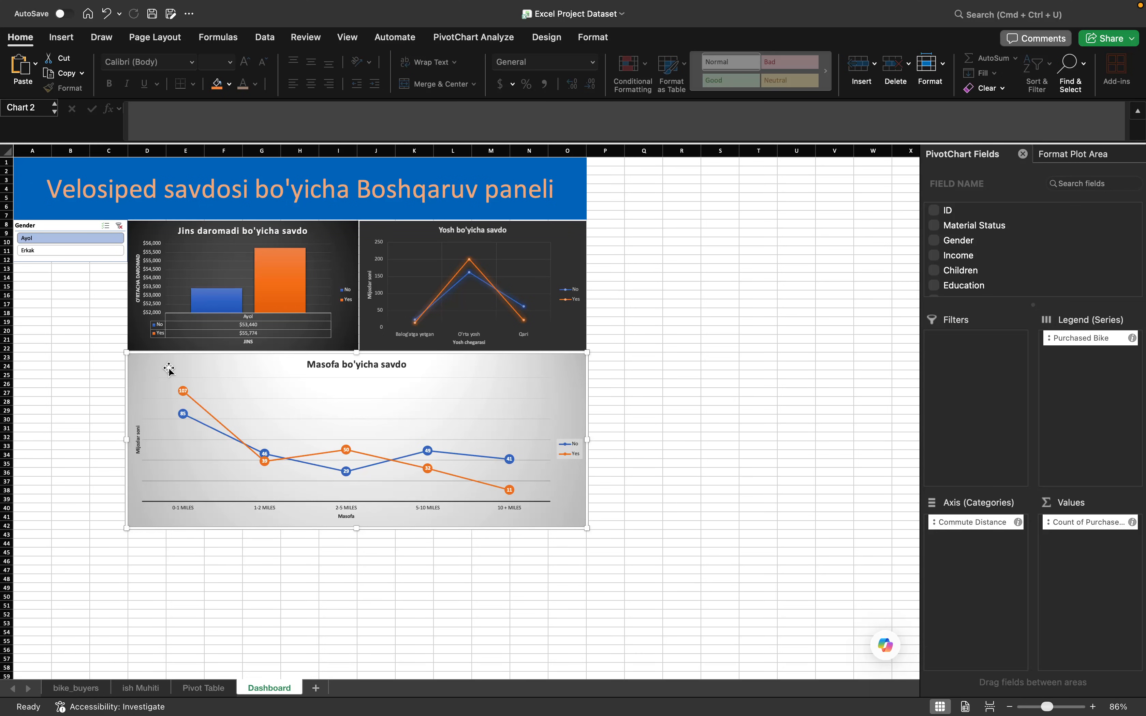
right_click(169, 369)
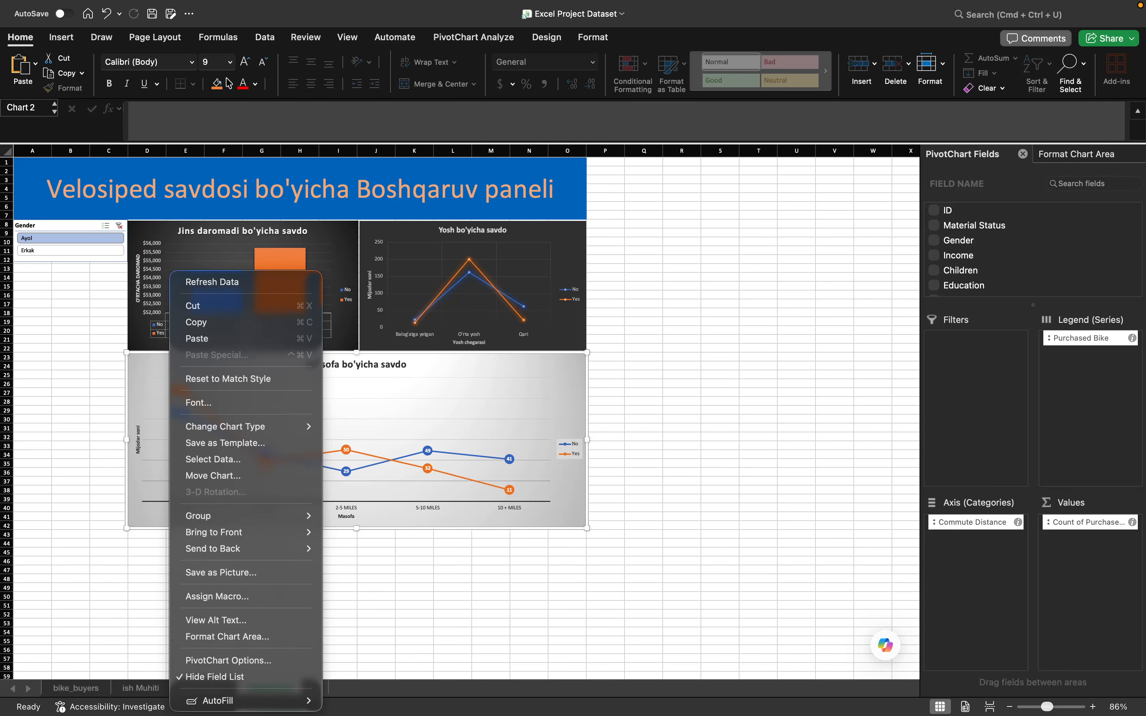
left_click(564, 375)
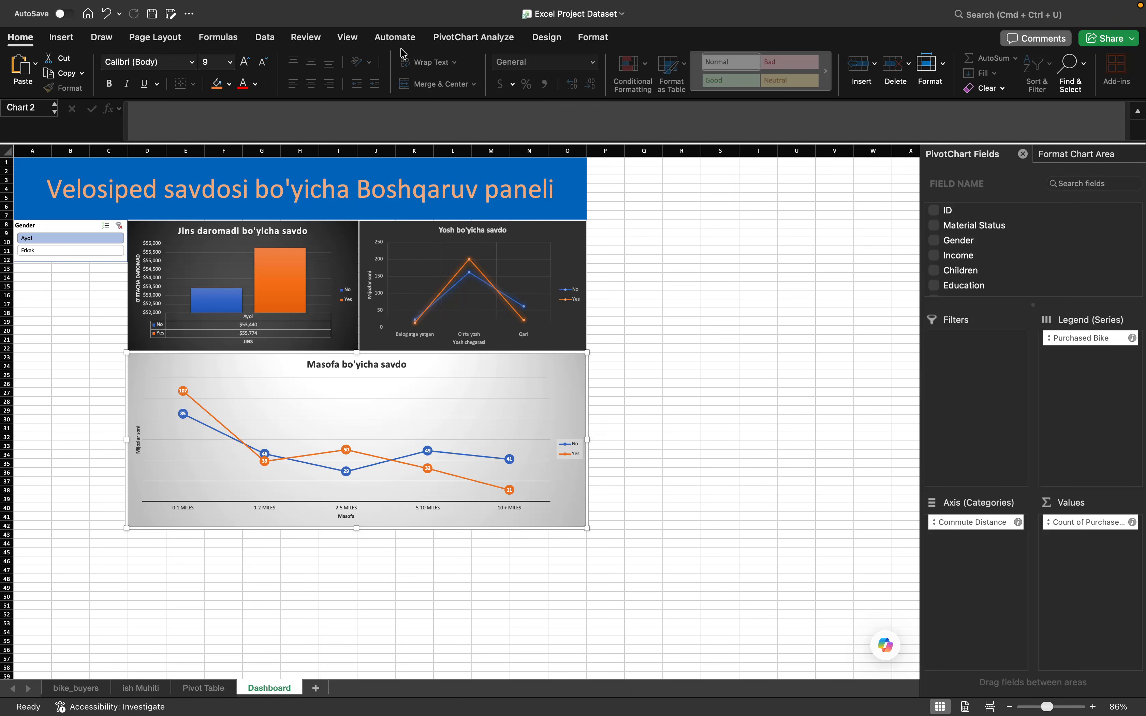
left_click(488, 39)
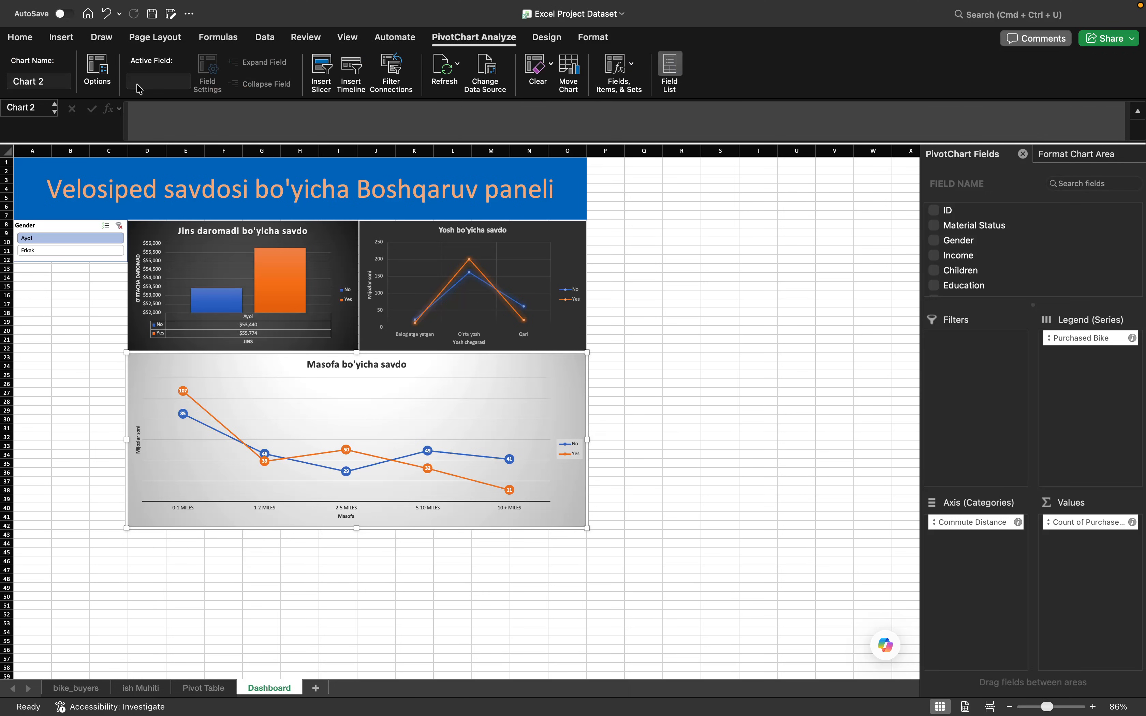
left_click(319, 76)
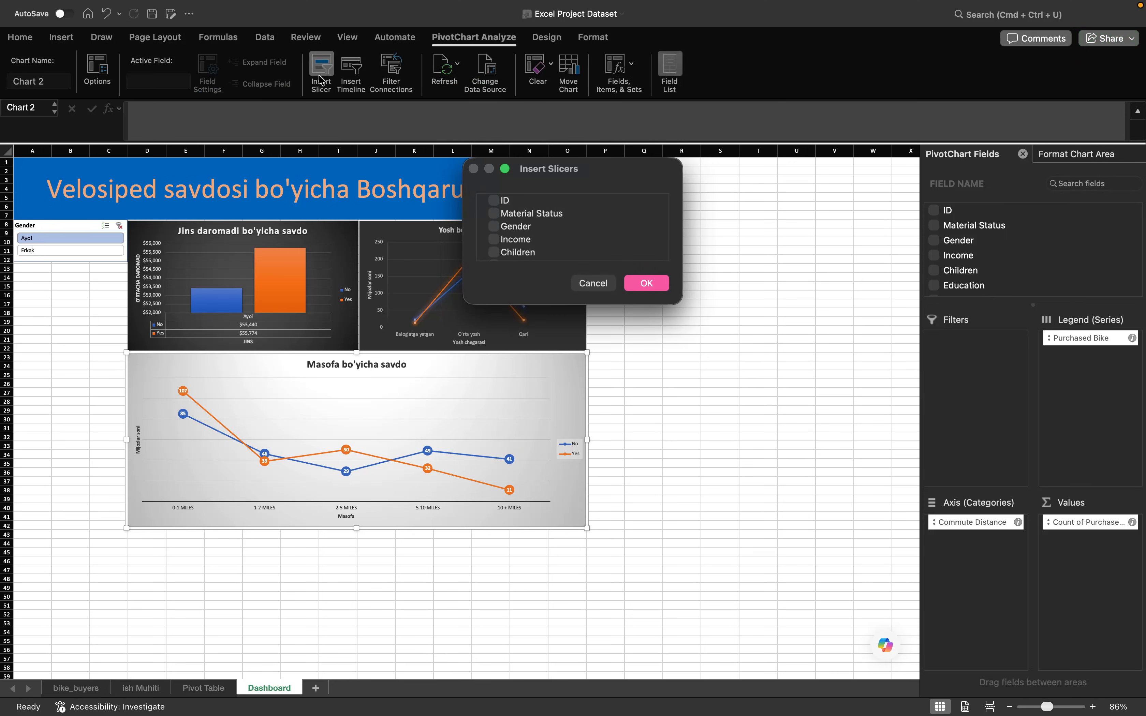
scroll(569, 251, "down", 3)
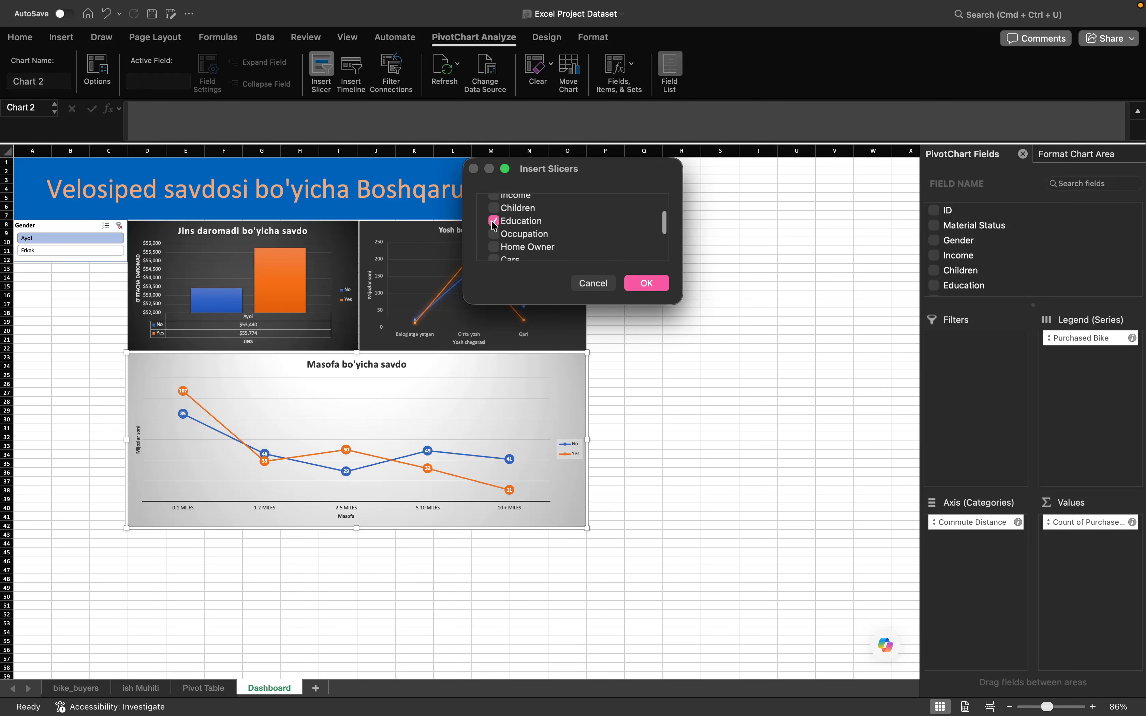
scroll(521, 239, "down", 1)
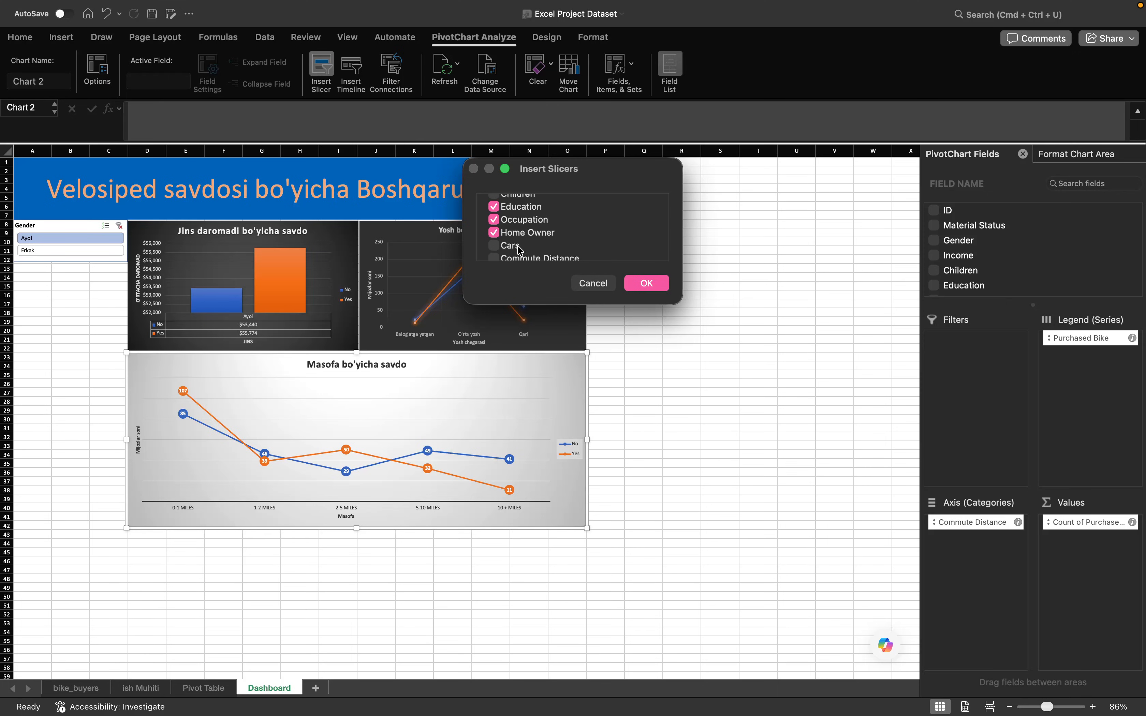
scroll(573, 259, "down", 5)
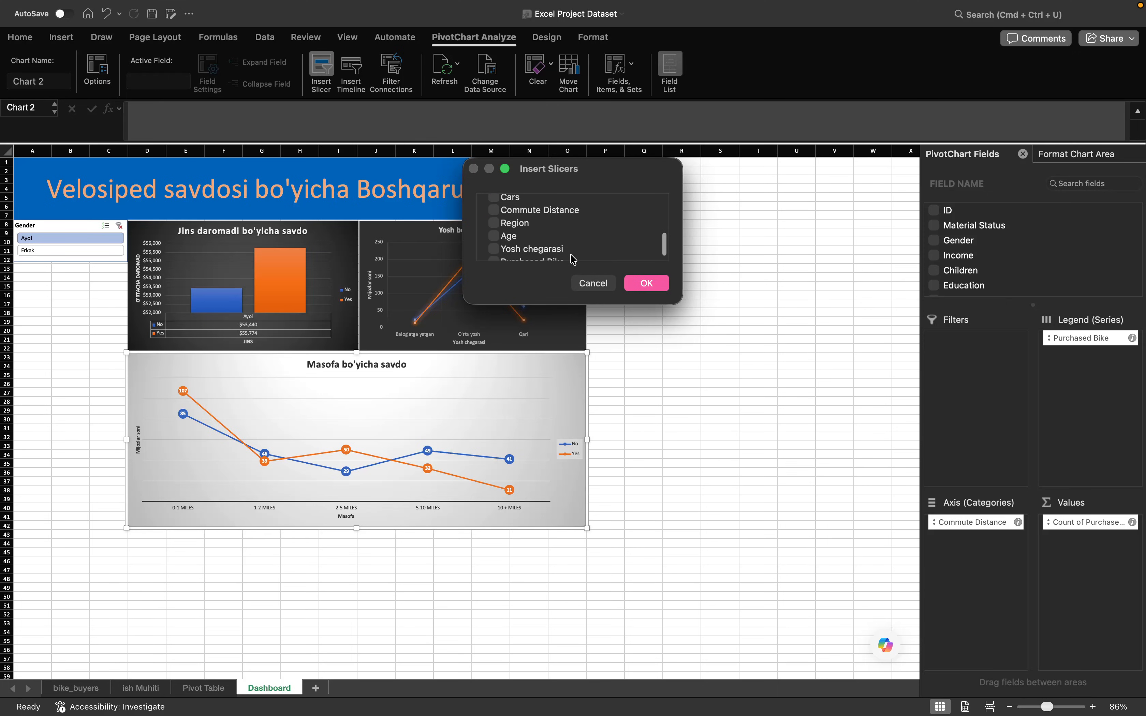
left_click(494, 216)
scroll(571, 254, "up", 1)
scroll(573, 254, "up", 8)
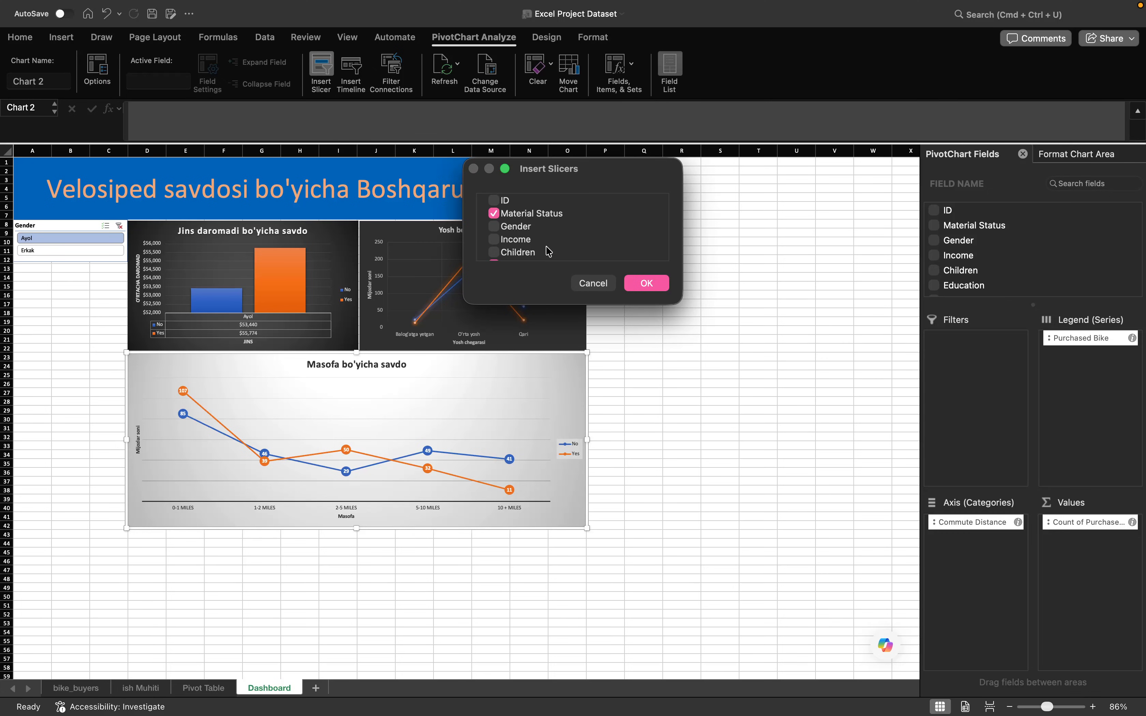
left_click(647, 283)
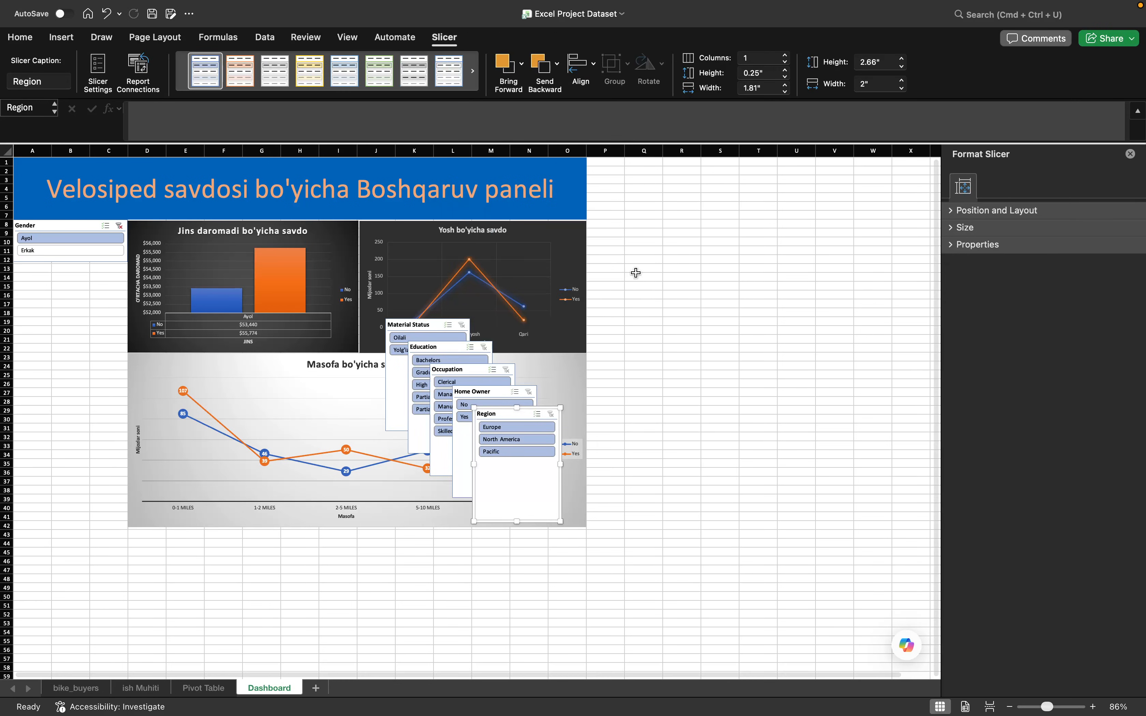
- Place the Material Status slicer directly below the Gender slicer and resize it to about 1" high and 2.71" wide
left_click_drag(434, 327, 60, 268)
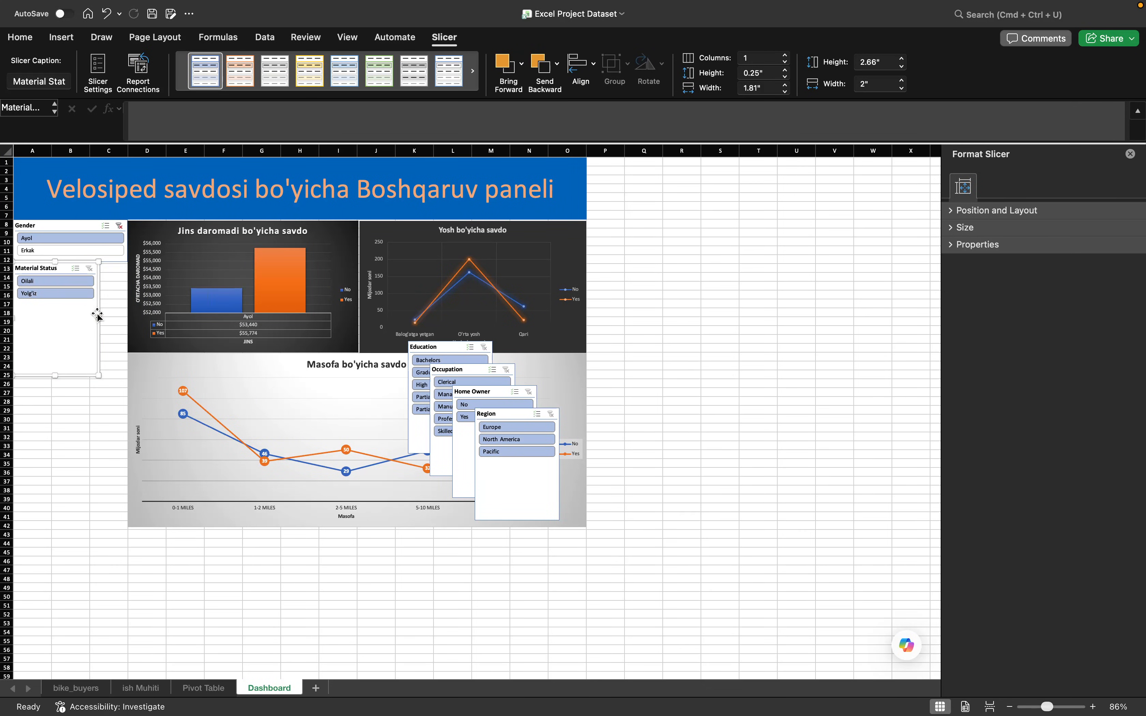
left_click_drag(99, 314, 129, 315)
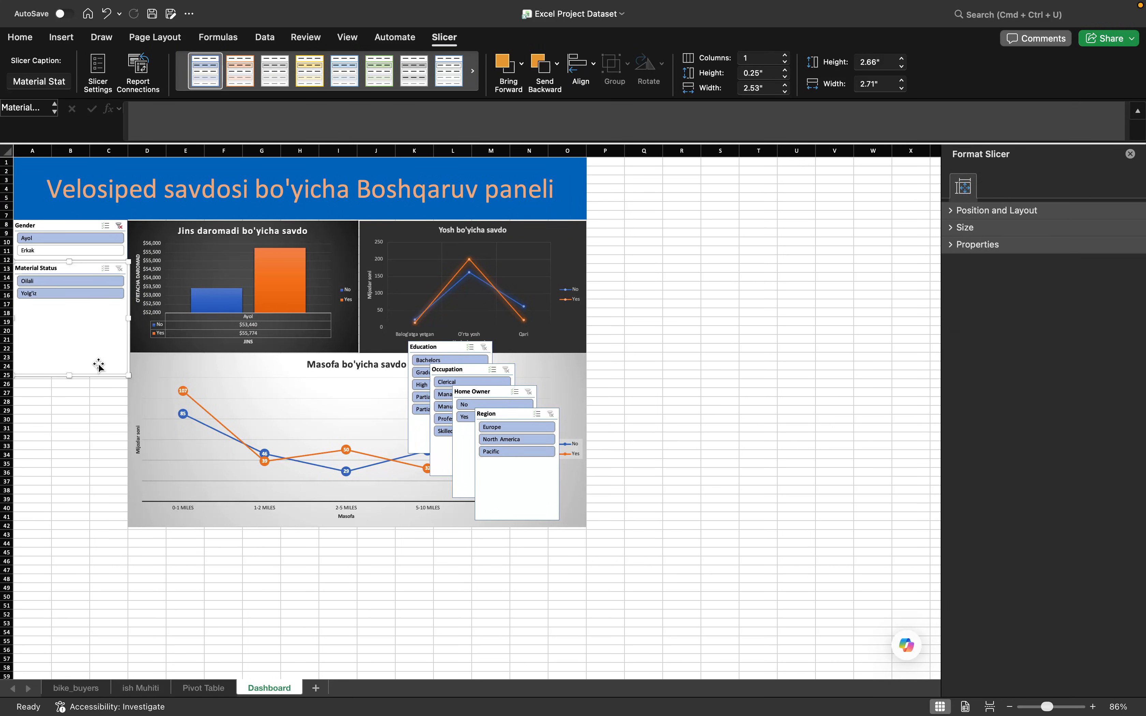
left_click_drag(72, 378, 93, 307)
- Place the Region slicer below Material Status and resize it to about 1.44" high and 2.57" wide
left_click(512, 480)
left_click_drag(512, 480, 130, 365)
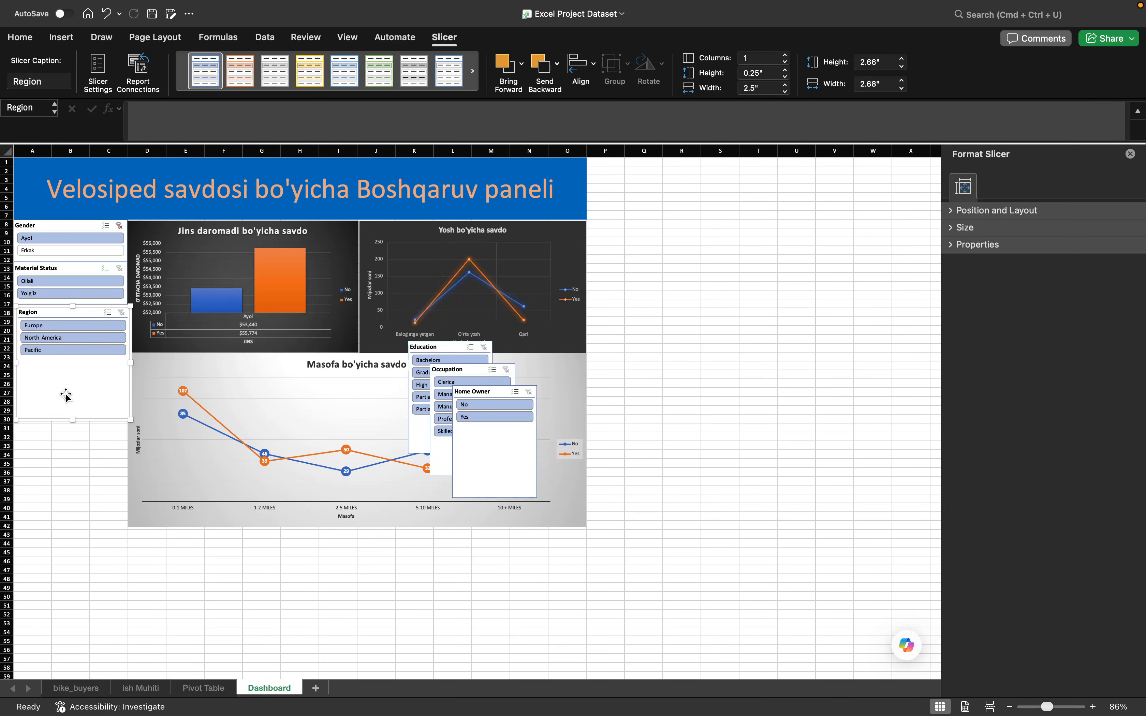
left_click_drag(72, 417, 125, 333)
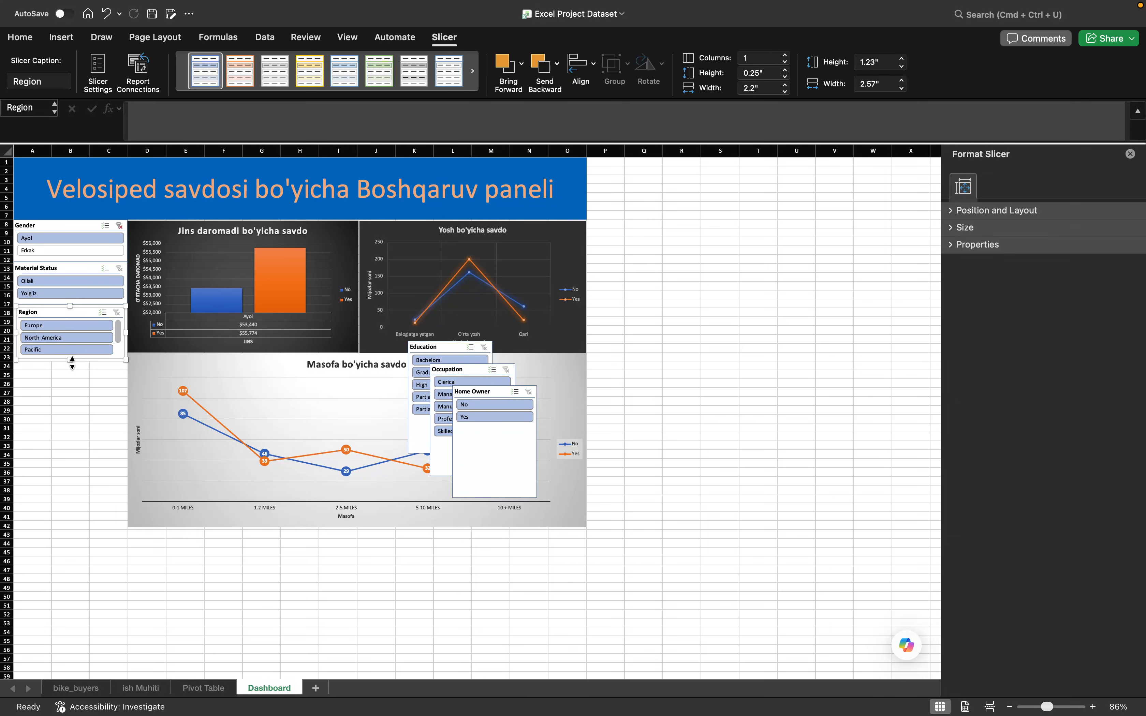
left_click_drag(72, 363, 72, 369)
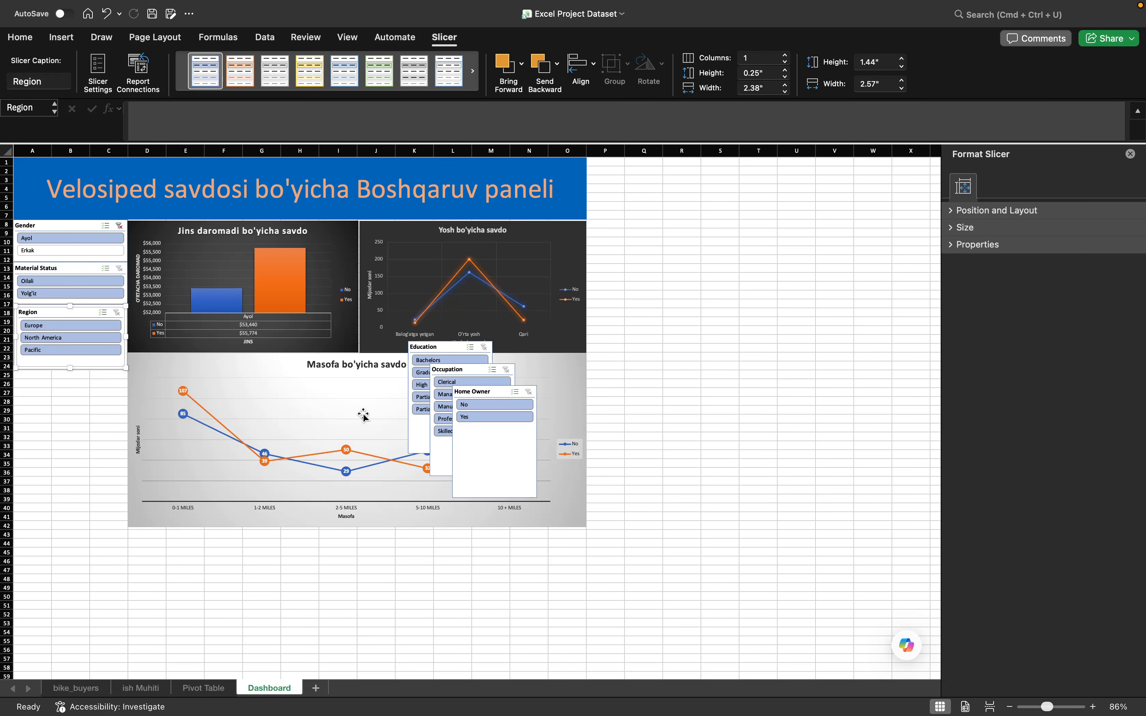
- Stack the Home Owner and Occupation slicers below Region, resizing them to about 1.09" by 2.55" and 1.75" by 2.56"
left_click_drag(481, 468, 127, 428)
left_click_drag(76, 486, 75, 420)
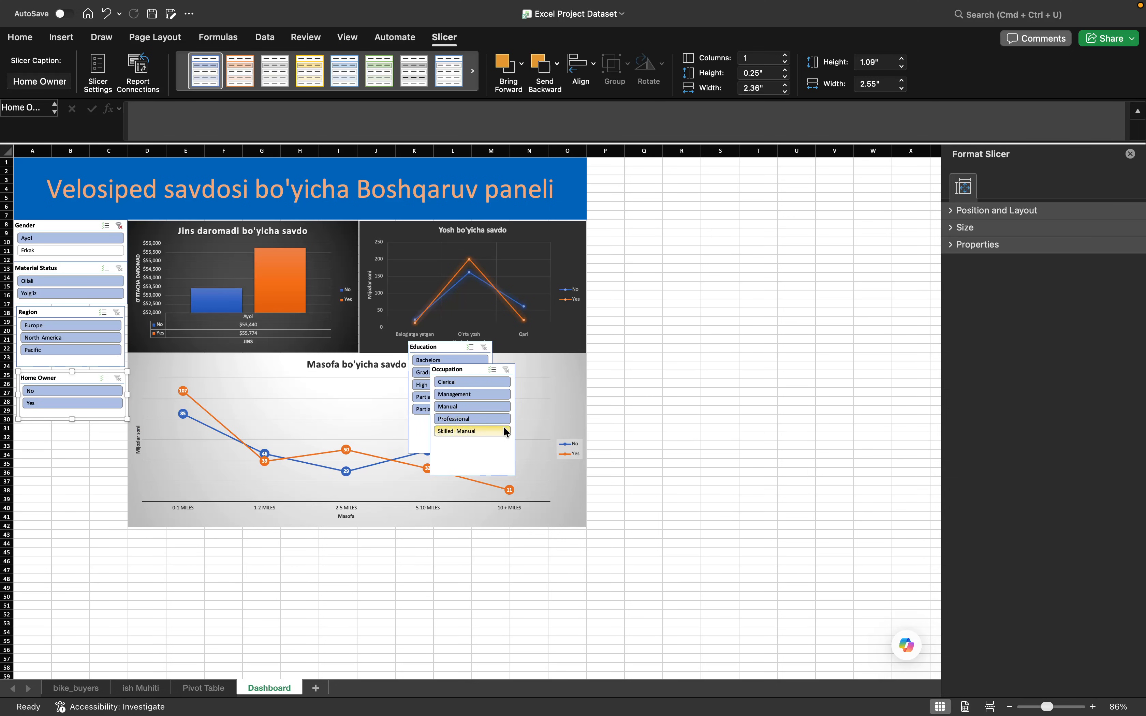
left_click_drag(478, 461, 66, 513)
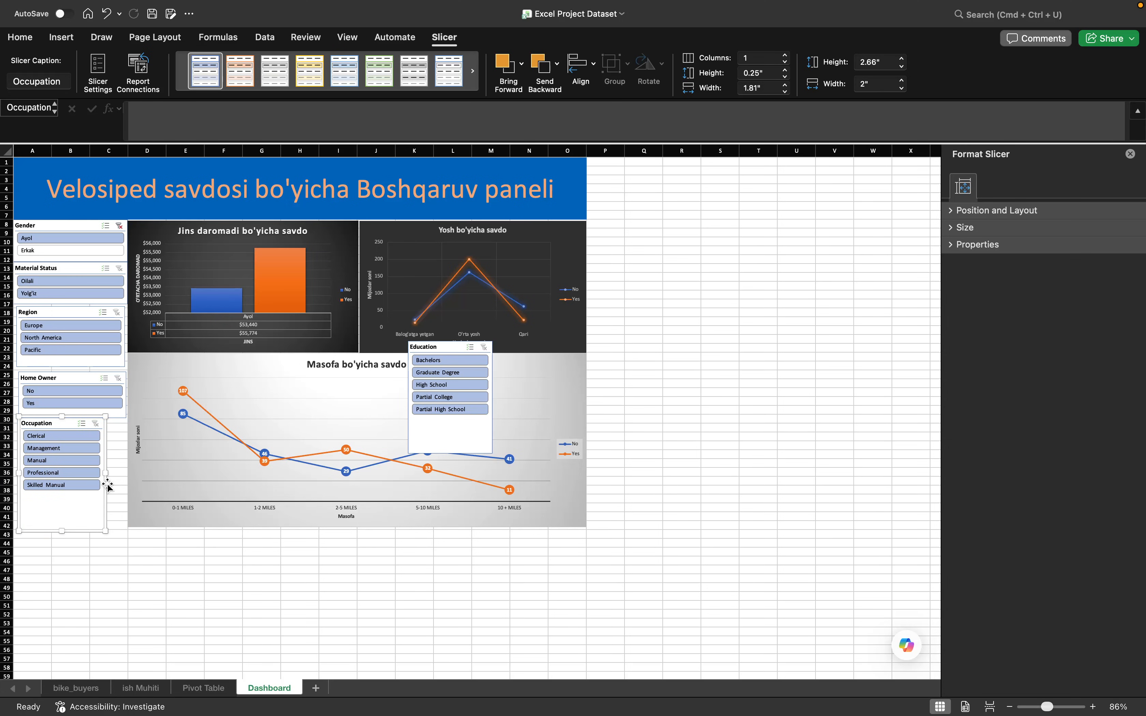
left_click_drag(105, 472, 128, 473)
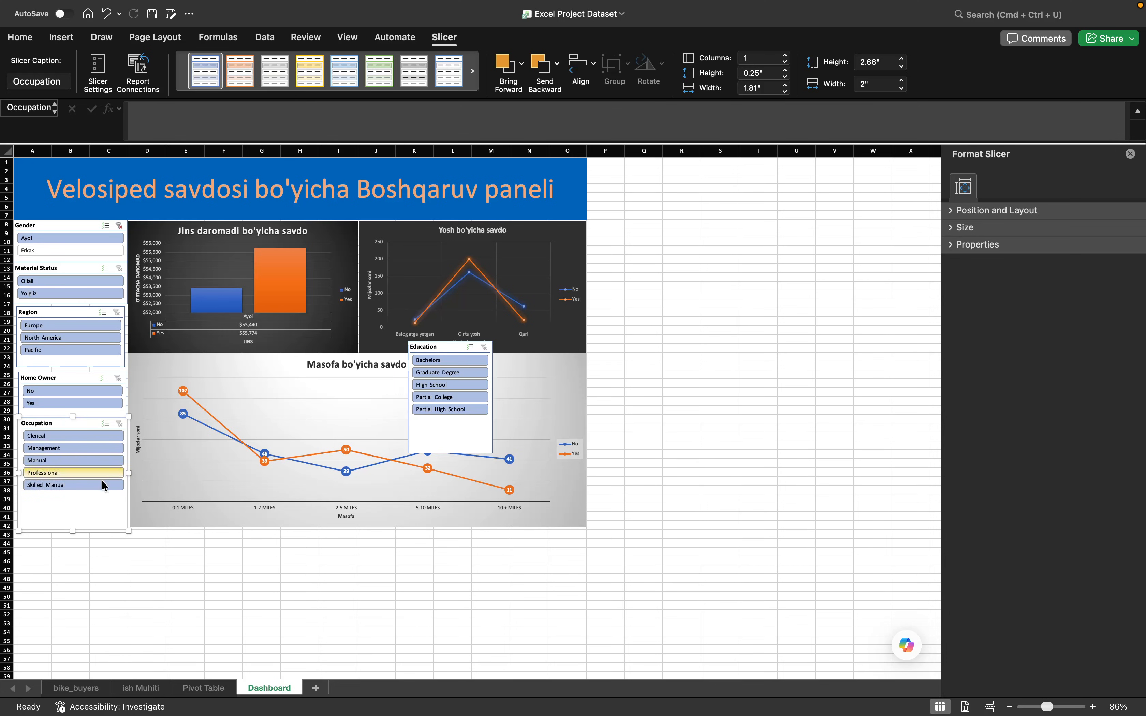
left_click_drag(72, 530, 72, 492)
- Place the Education slicer below Occupation and resize it to about 1.74" high and 2.65" wide
left_click_drag(440, 348, 49, 496)
left_click_drag(103, 549, 130, 535)
left_click_drag(74, 608, 80, 564)
left_click(243, 623)
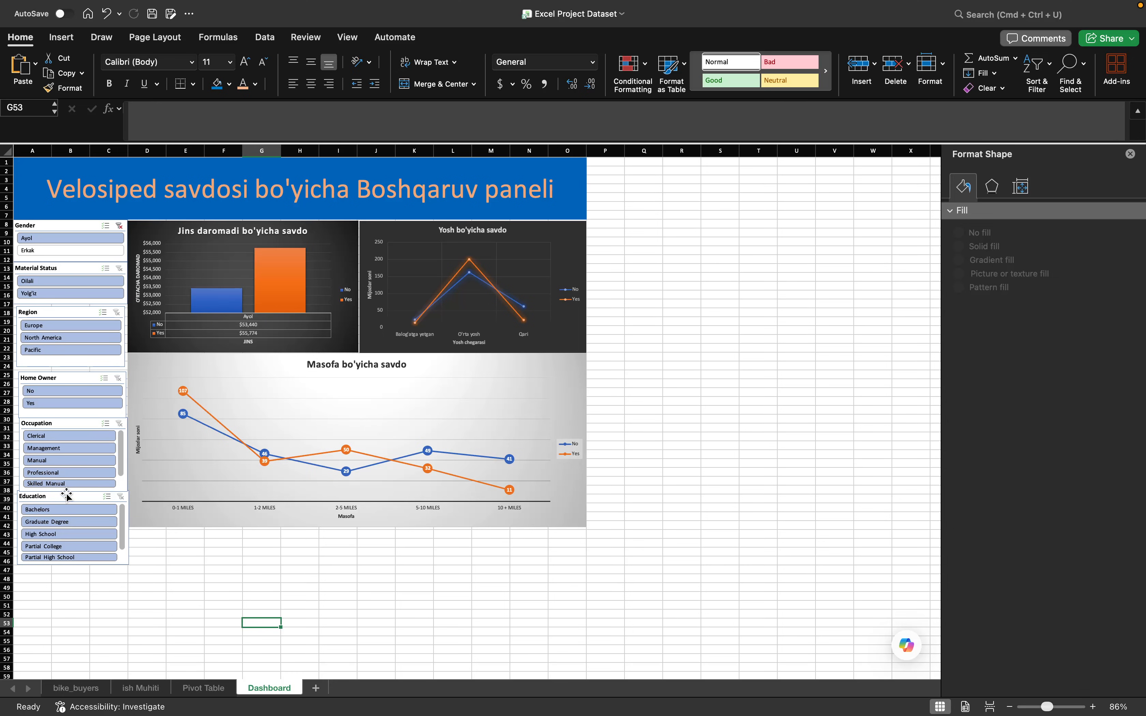
- Reposition the Education slicer and heighten Occupation to about 1.93" and Education to about 1.89" so all their options fit
left_click_drag(66, 496, 63, 503)
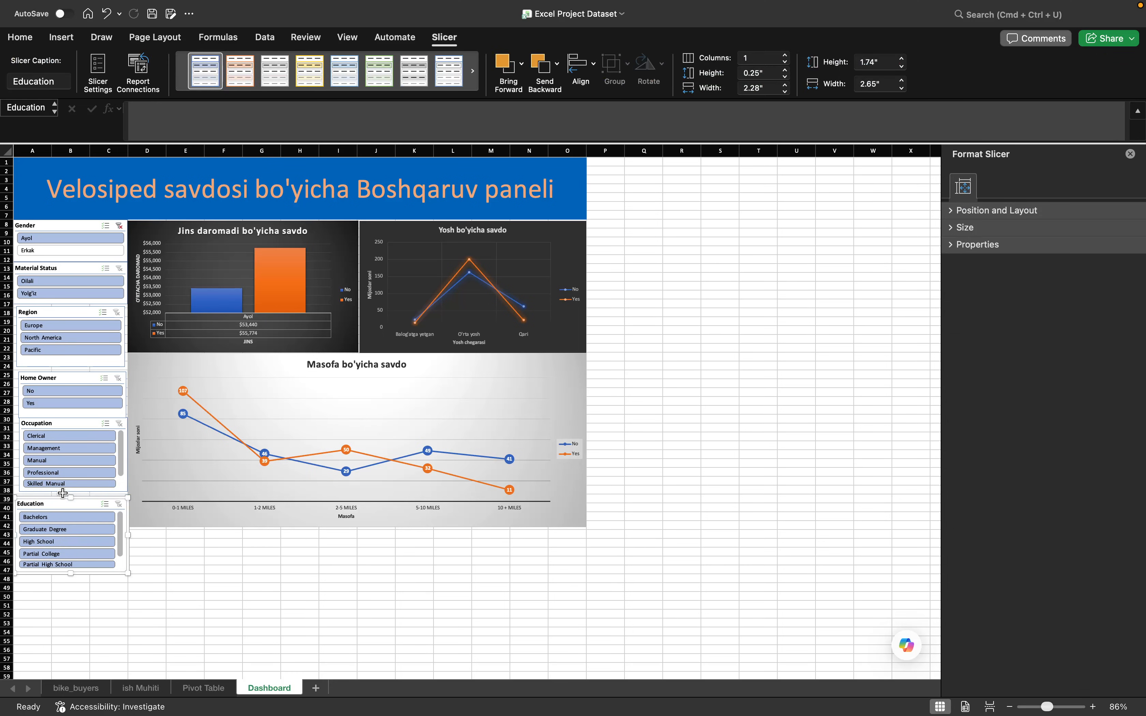
left_click(64, 489)
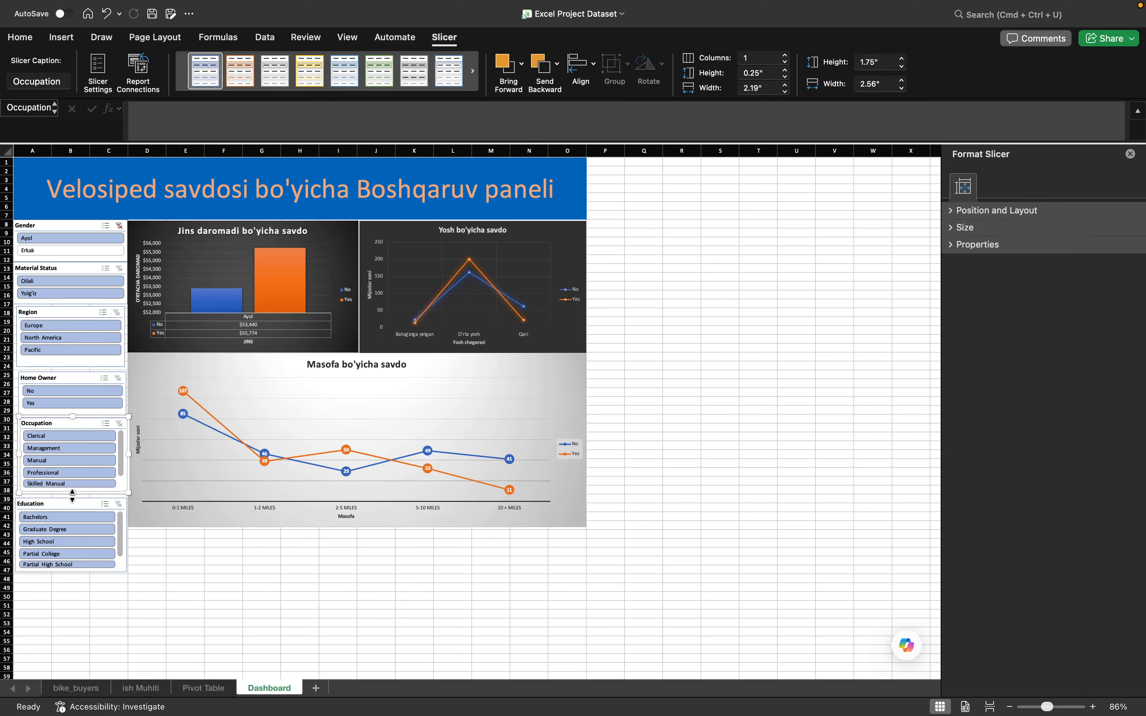
left_click_drag(73, 494, 77, 506)
left_click_drag(71, 569, 72, 576)
left_click(138, 590)
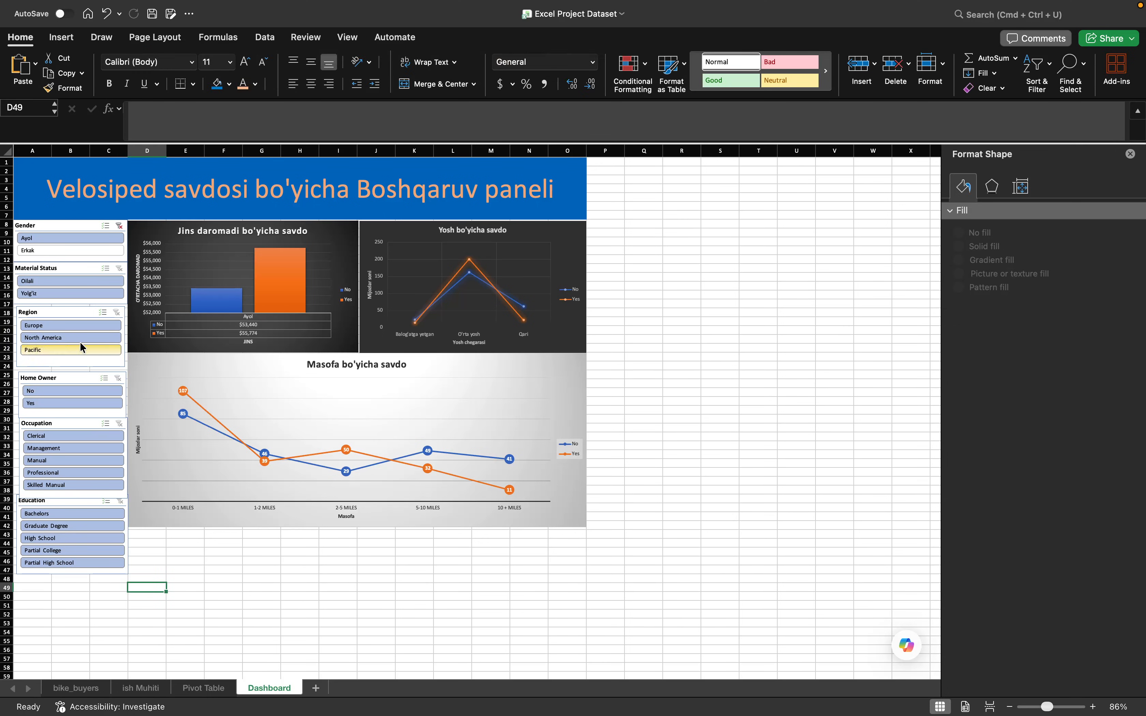
- Connect the Material Status slicer to the Jins, Masofa and Yosh pivot tables
left_click(62, 270)
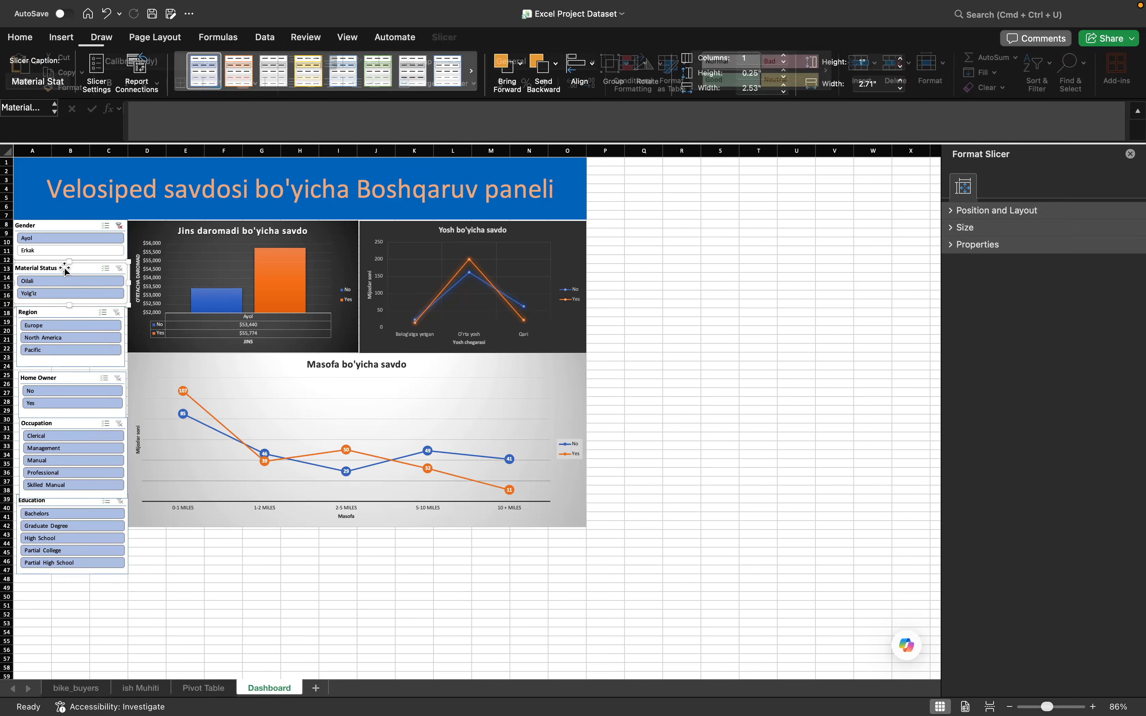
left_click(137, 71)
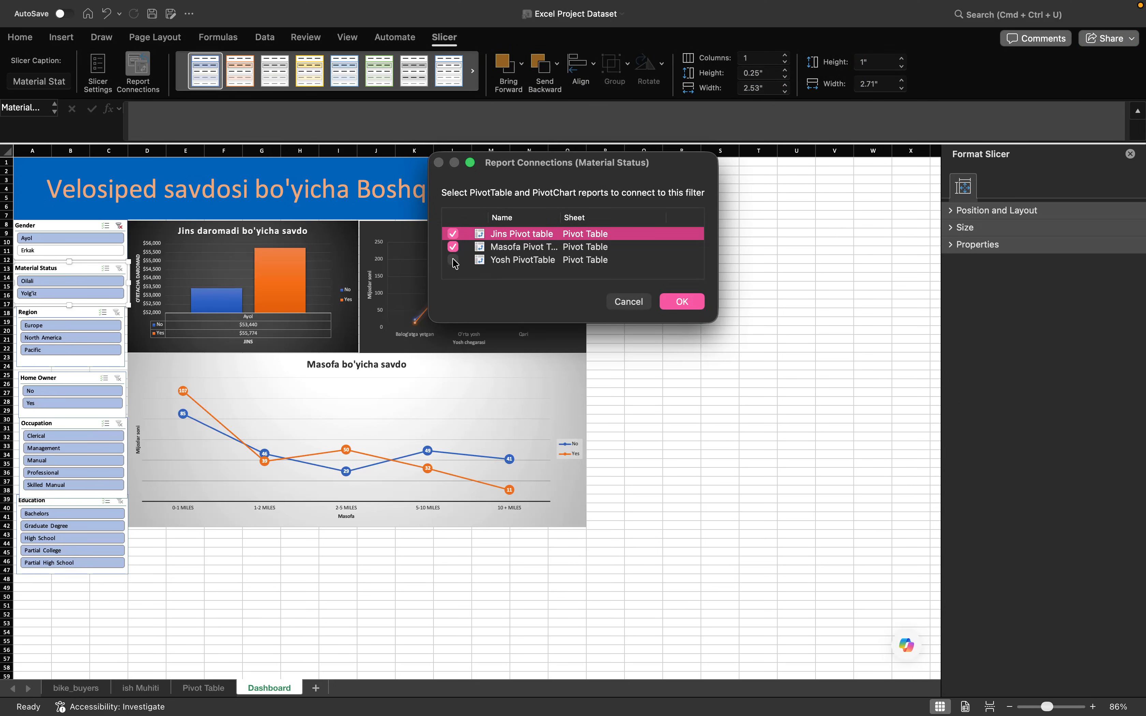
left_click(691, 303)
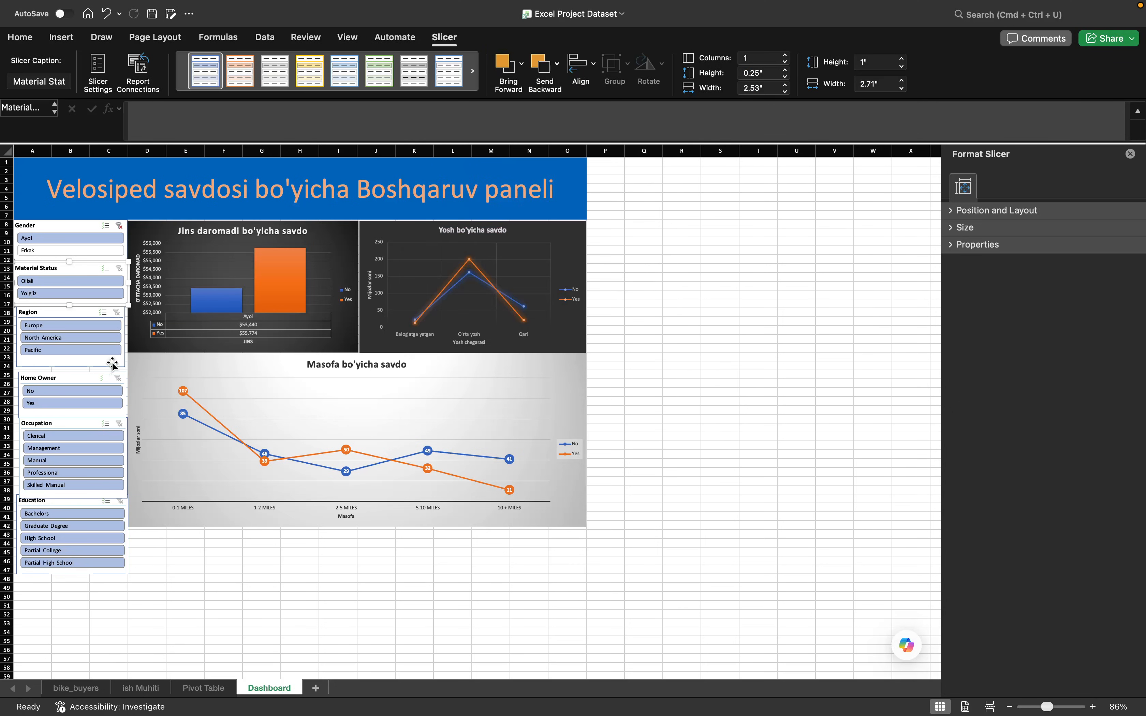
- Connect the Region slicer to the Jins, Masofa and Yosh pivot tables
left_click(47, 314)
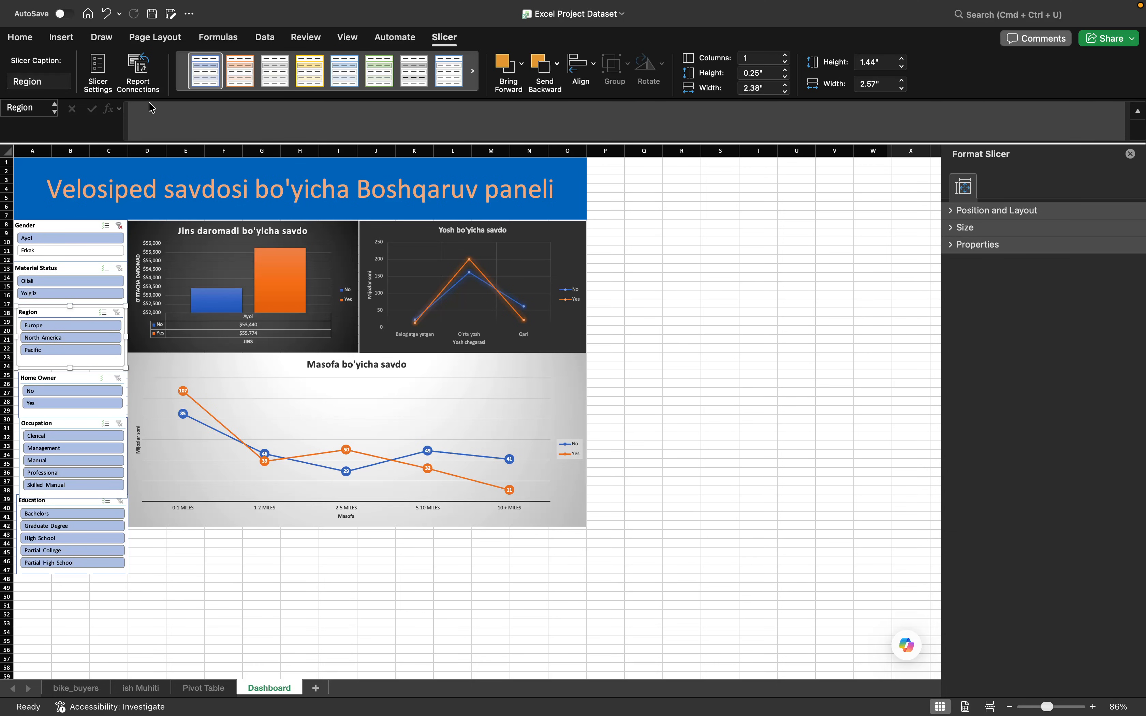
left_click(138, 76)
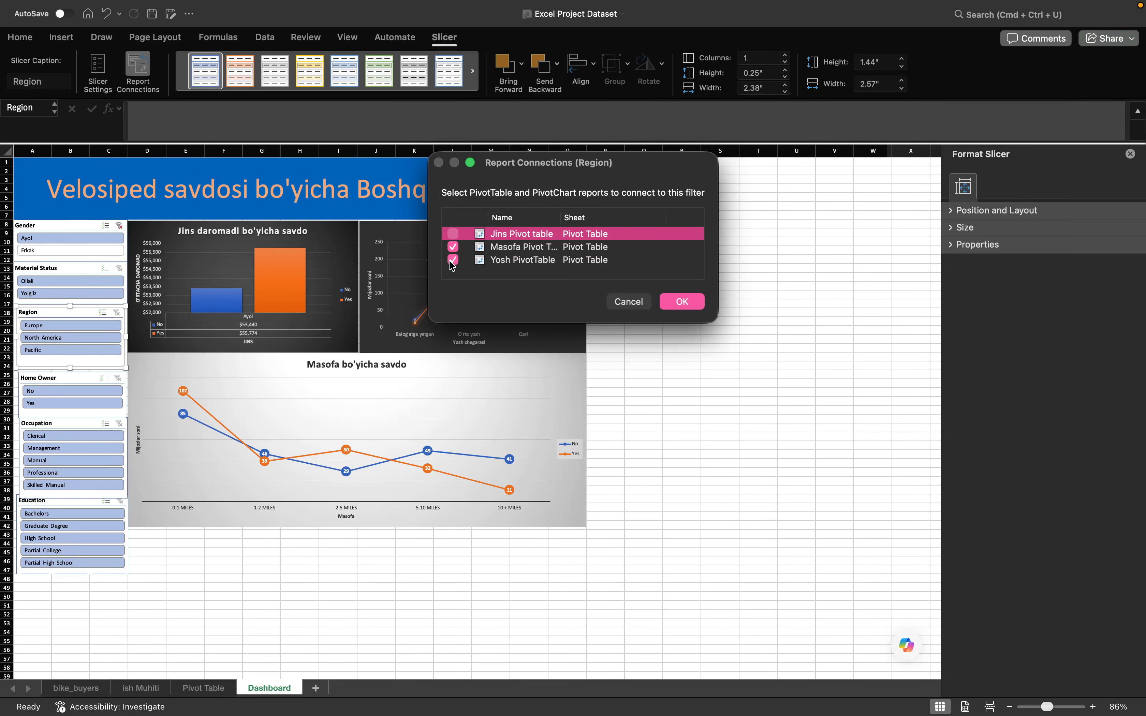
left_click(452, 234)
left_click(681, 302)
- Connect the Home Owner slicer to the Jins, Masofa and Yosh pivot tables
left_click(82, 380)
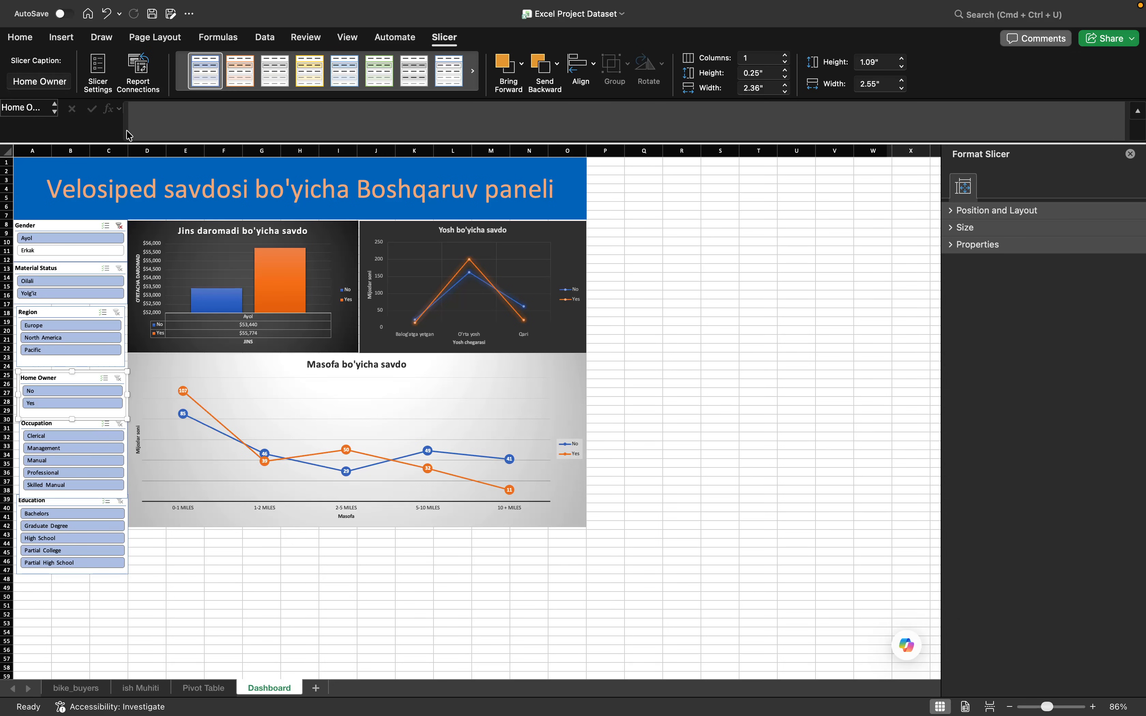
left_click(138, 76)
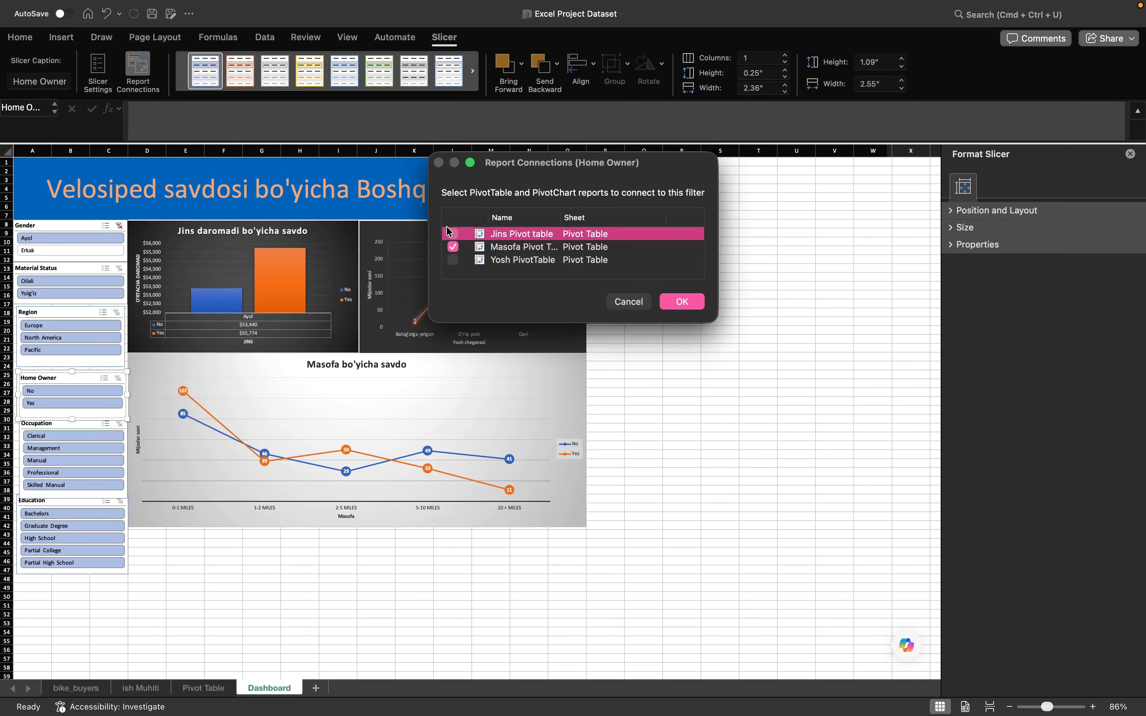
left_click(452, 235)
left_click(681, 302)
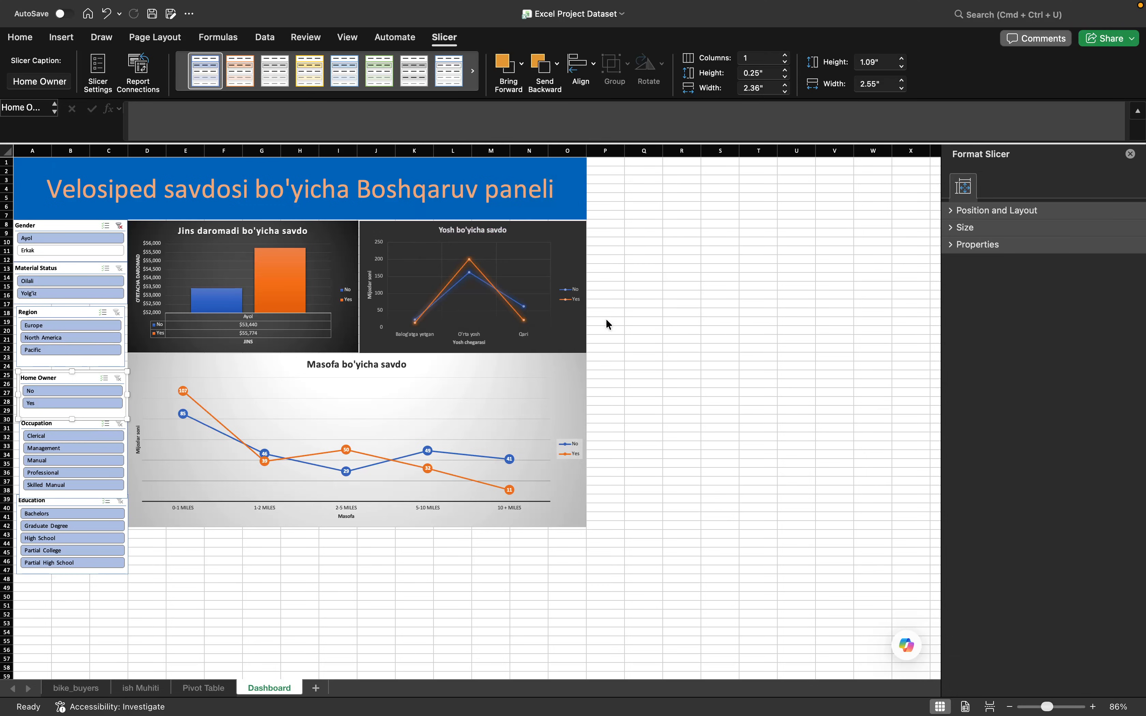
- Connect the Occupation slicer to the Jins, Masofa and Yosh pivot tables
left_click(40, 423)
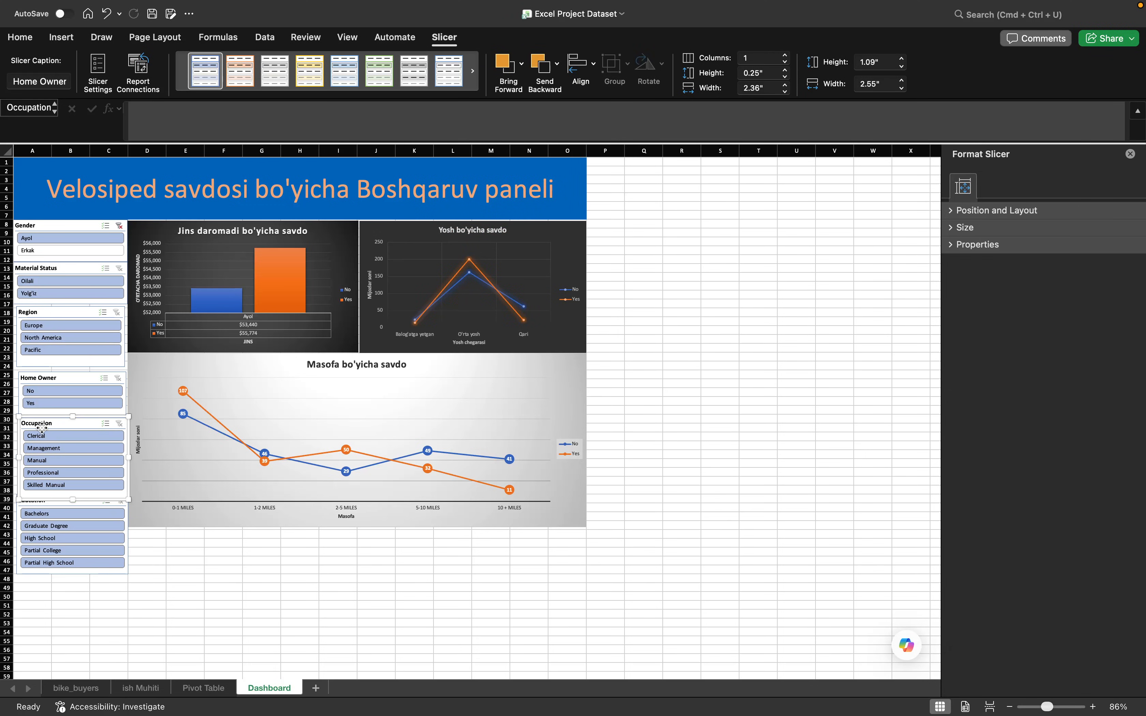
left_click(138, 66)
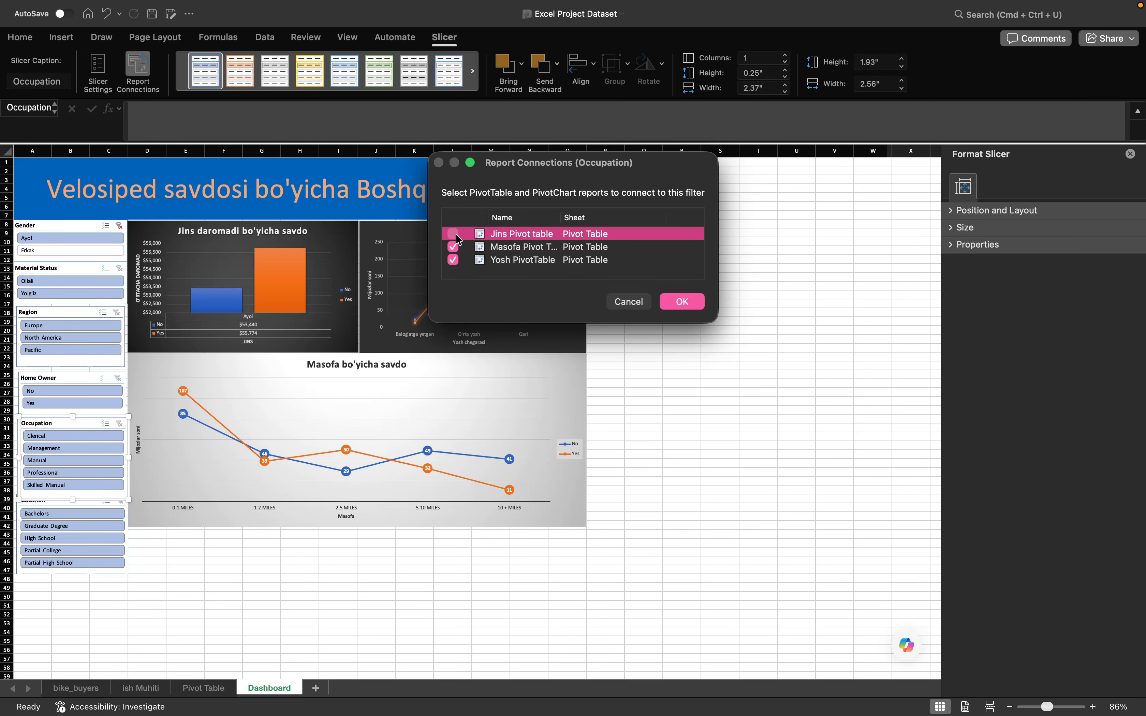
left_click(684, 301)
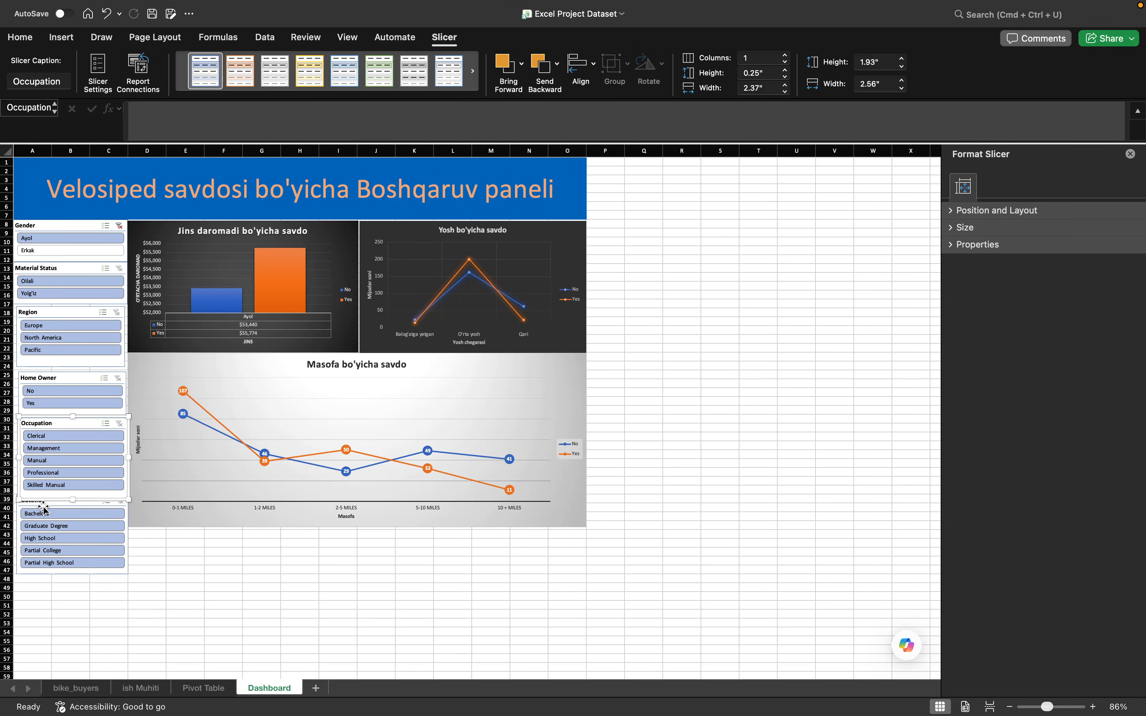
- Connect the Education slicer to the Jins, Masofa and Yosh pivot tables
left_click(55, 506)
left_click(138, 67)
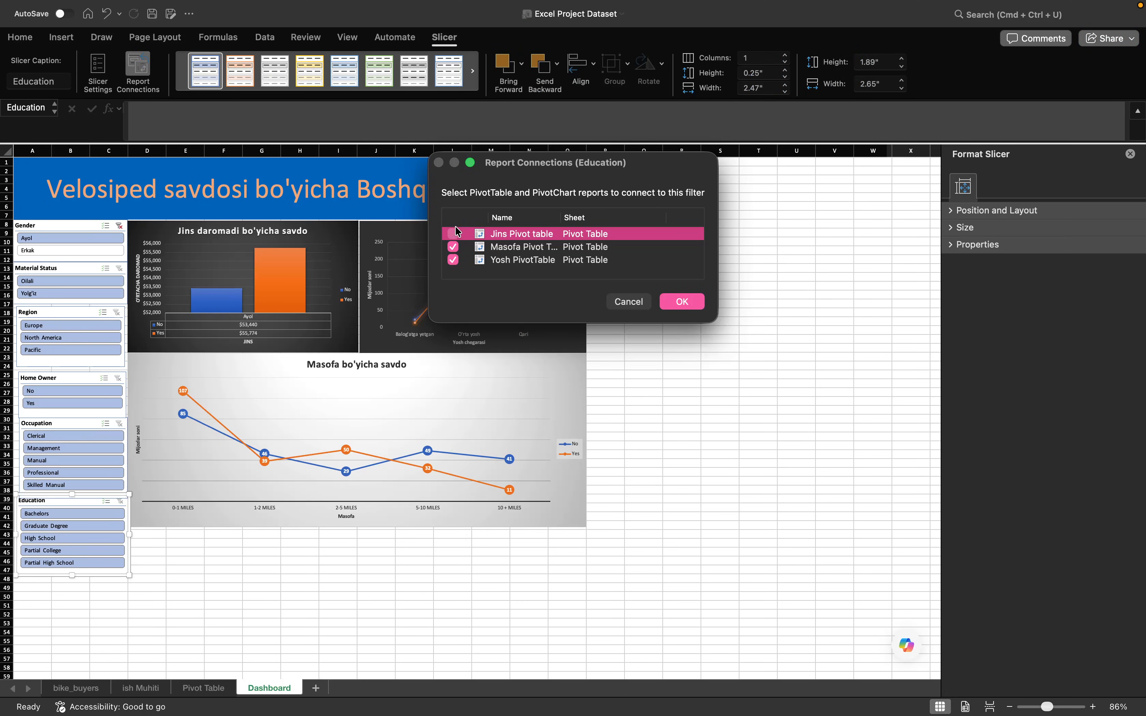
left_click(675, 301)
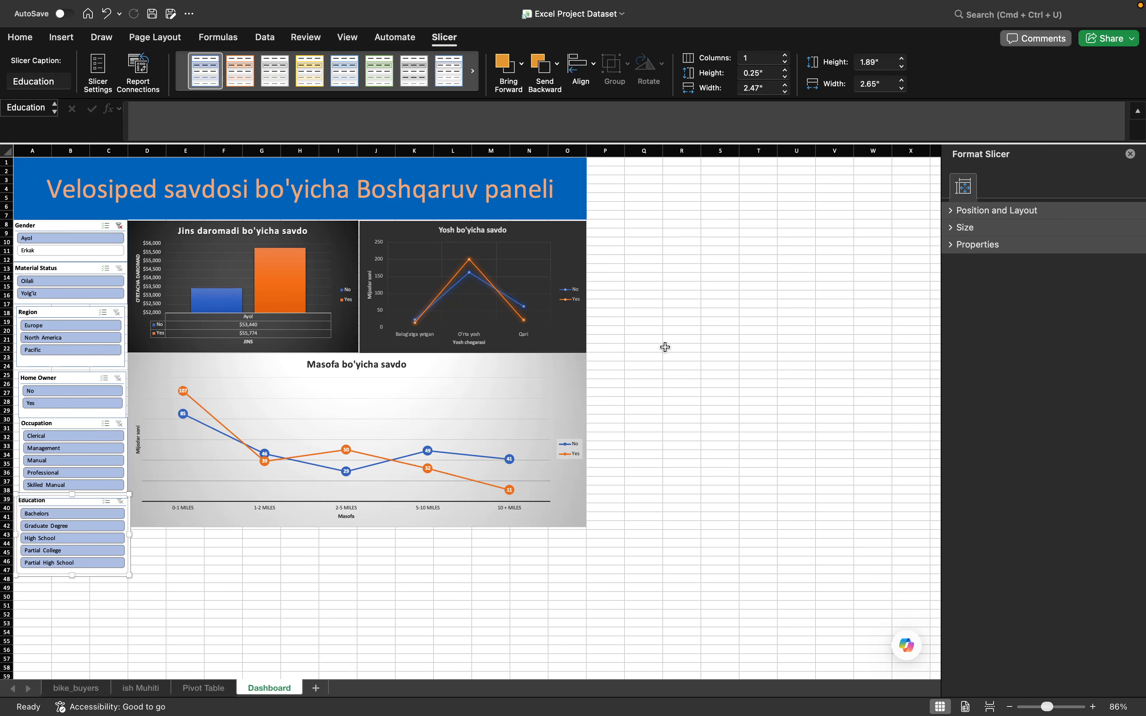
- Close the Format Slicer pane and clear the Gender slicer's filter so both genders are included
scroll(665, 347, "up", 3)
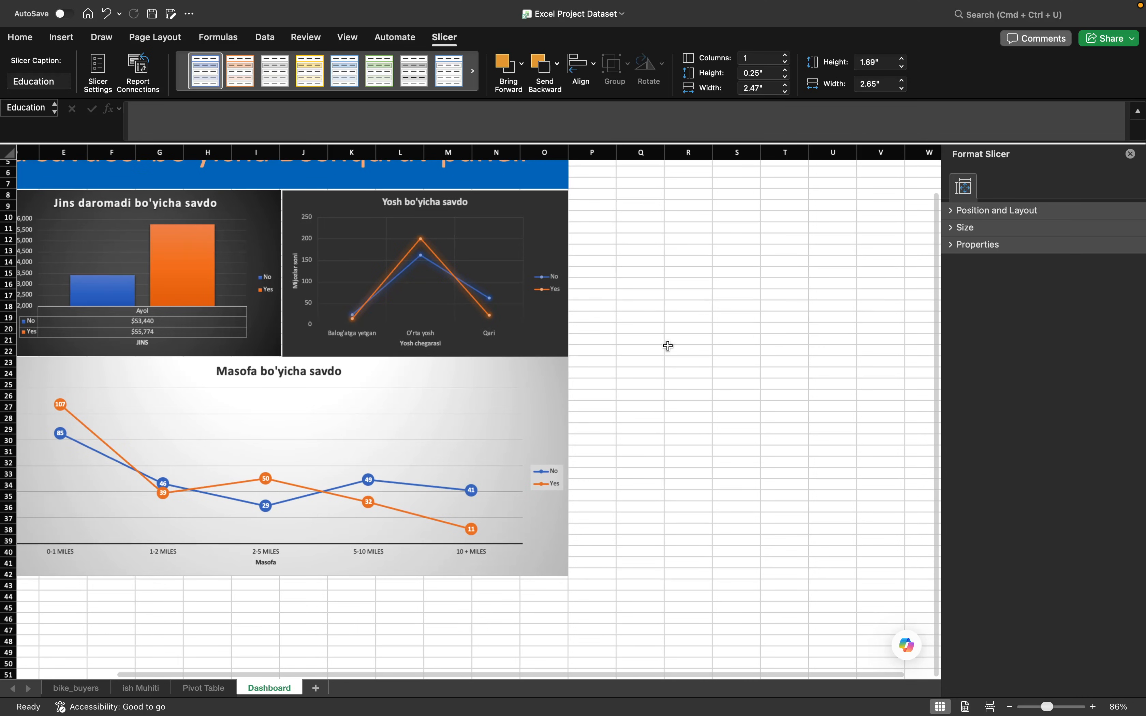
left_click(1130, 154)
scroll(857, 256, "left", 3)
scroll(856, 256, "up", 2)
scroll(791, 279, "down", 1)
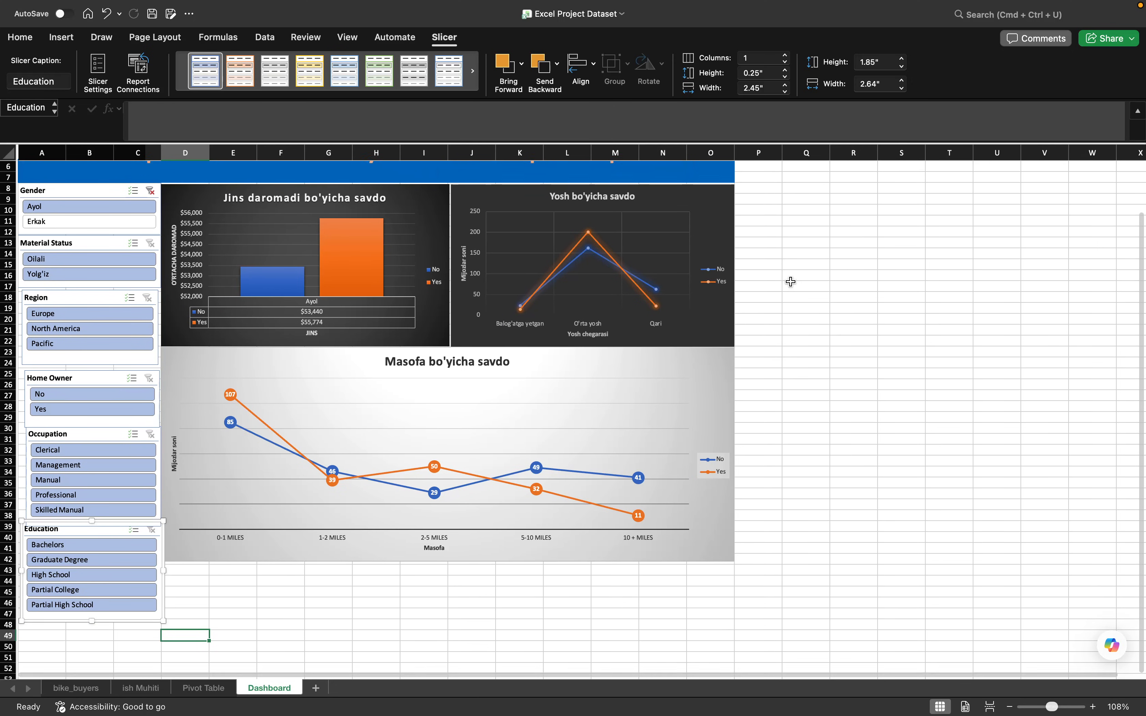
scroll(789, 282, "up", 1)
scroll(789, 281, "down", 1)
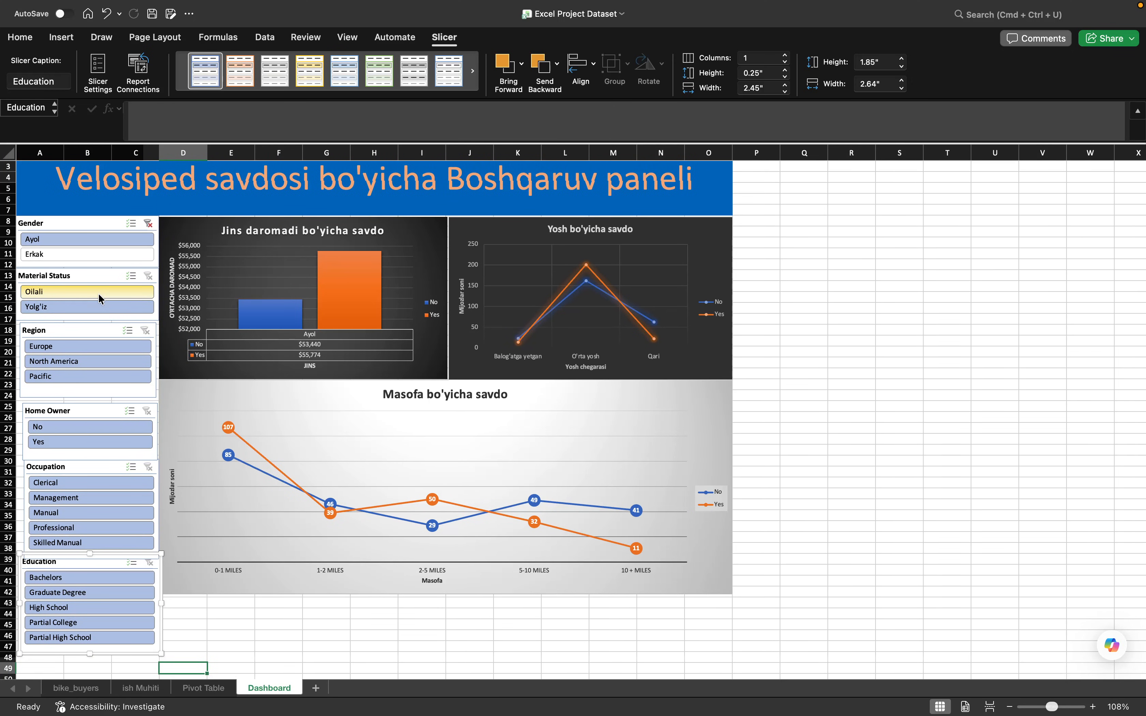
left_click(143, 223)
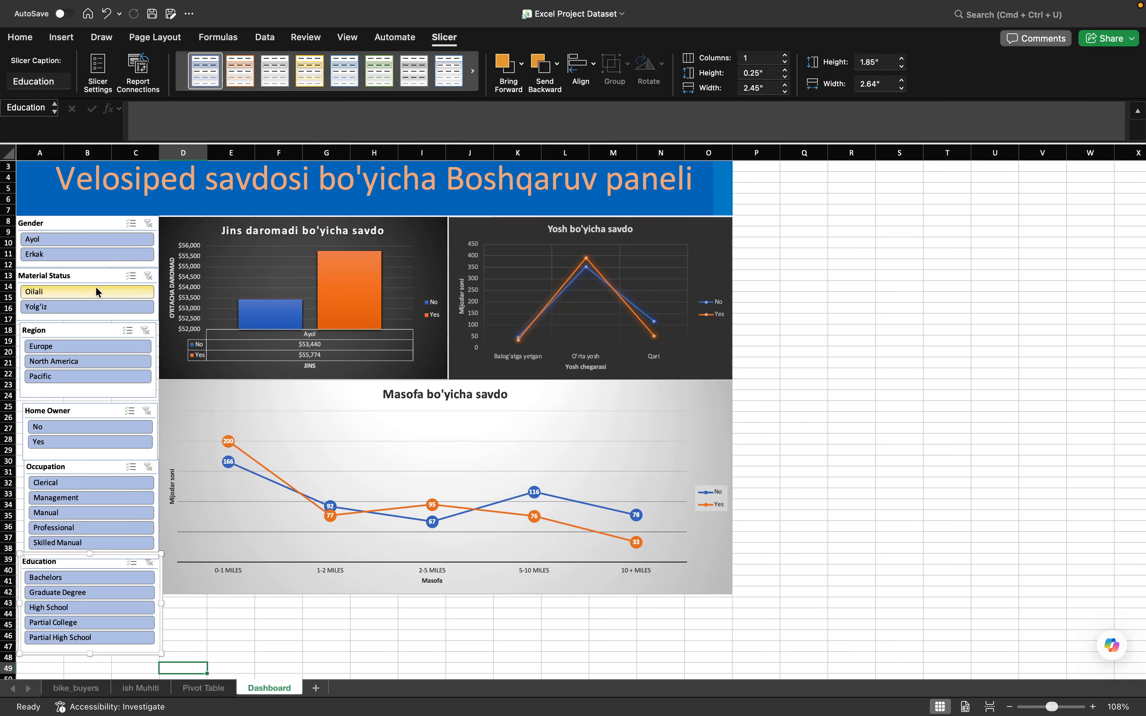
- Filter the dashboard charts to Oilali in the Material Status slicer and Europe in the Region slicer
left_click(68, 290)
left_click(70, 290)
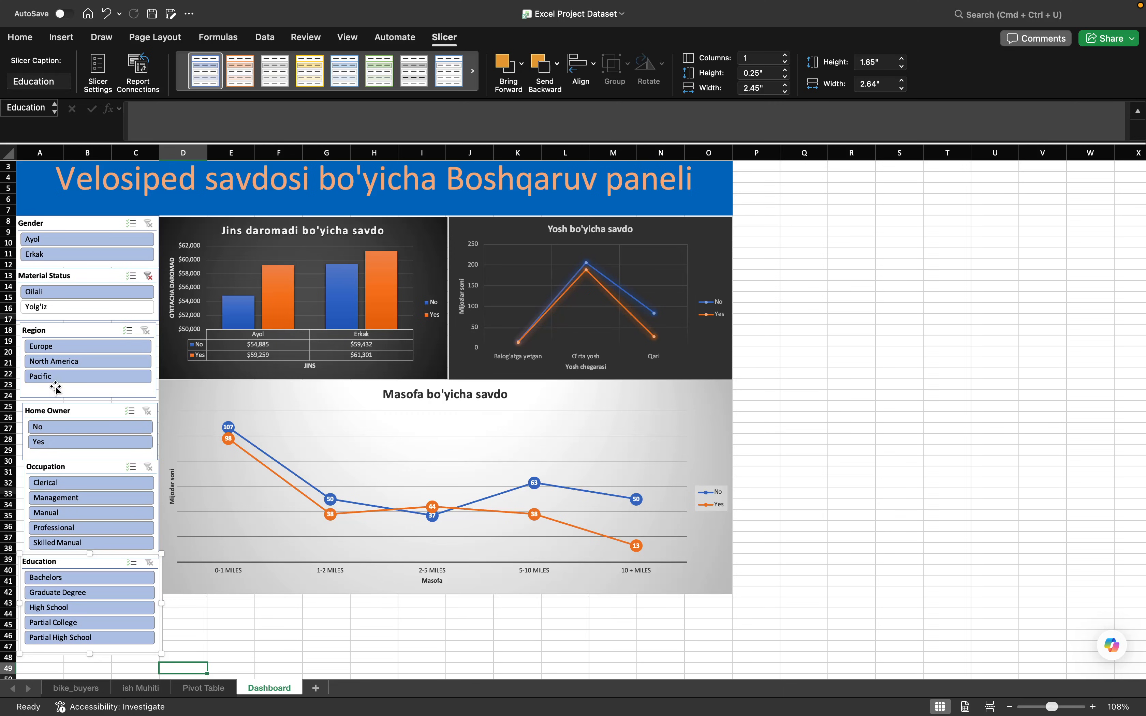
left_click(63, 348)
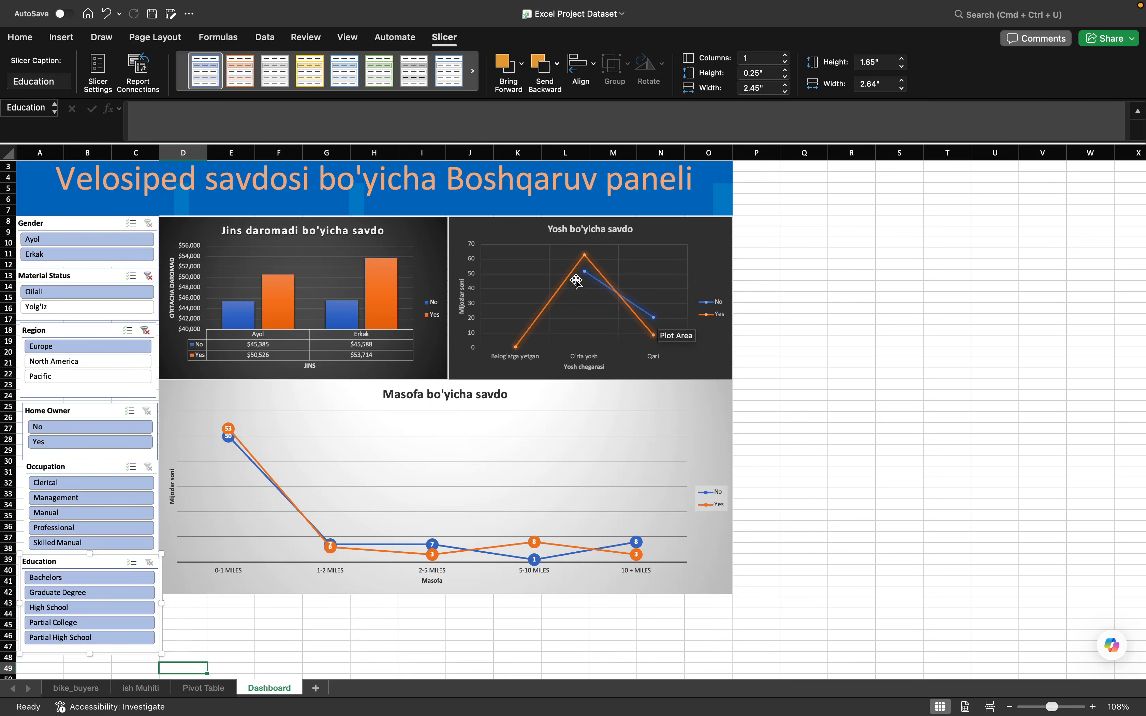
- Narrow the dashboard charts to Management in the Occupation slicer and High School in the Education slicer
mouse_move(585, 259)
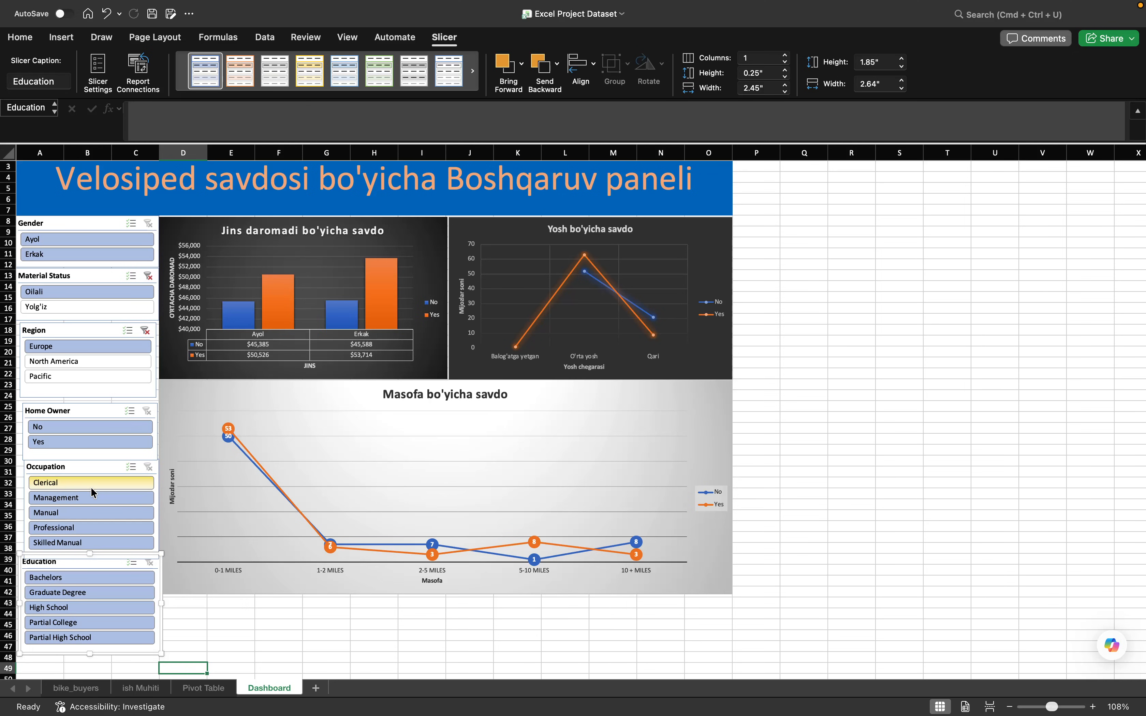
left_click(90, 498)
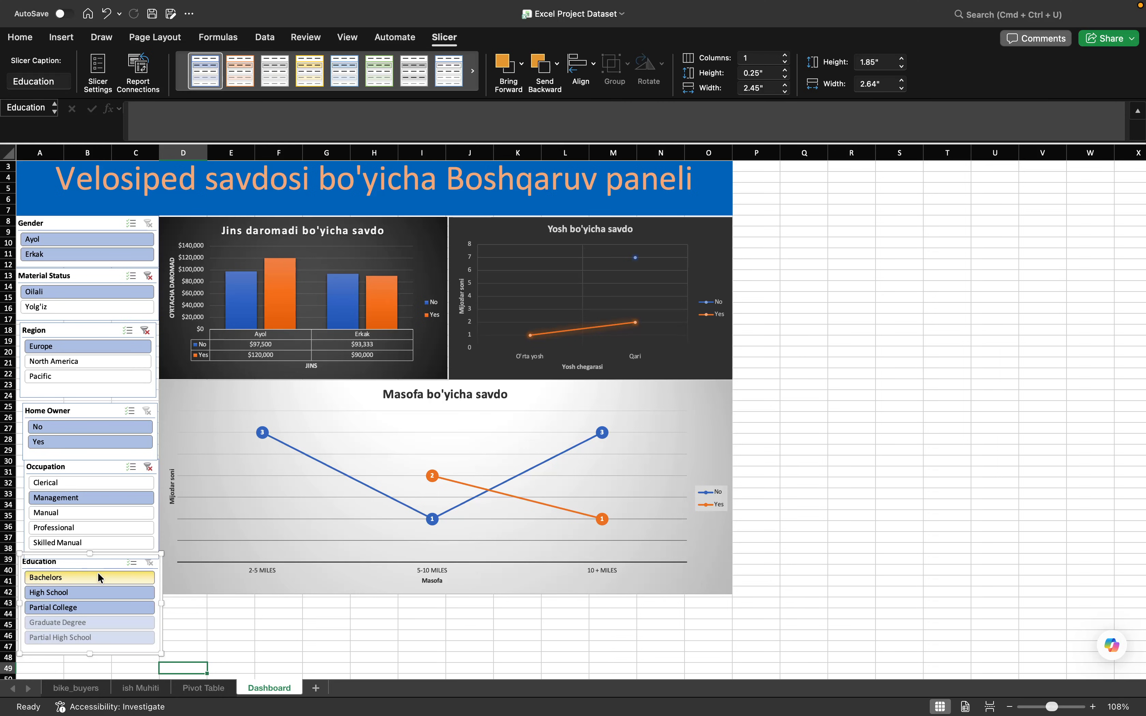
left_click(92, 591)
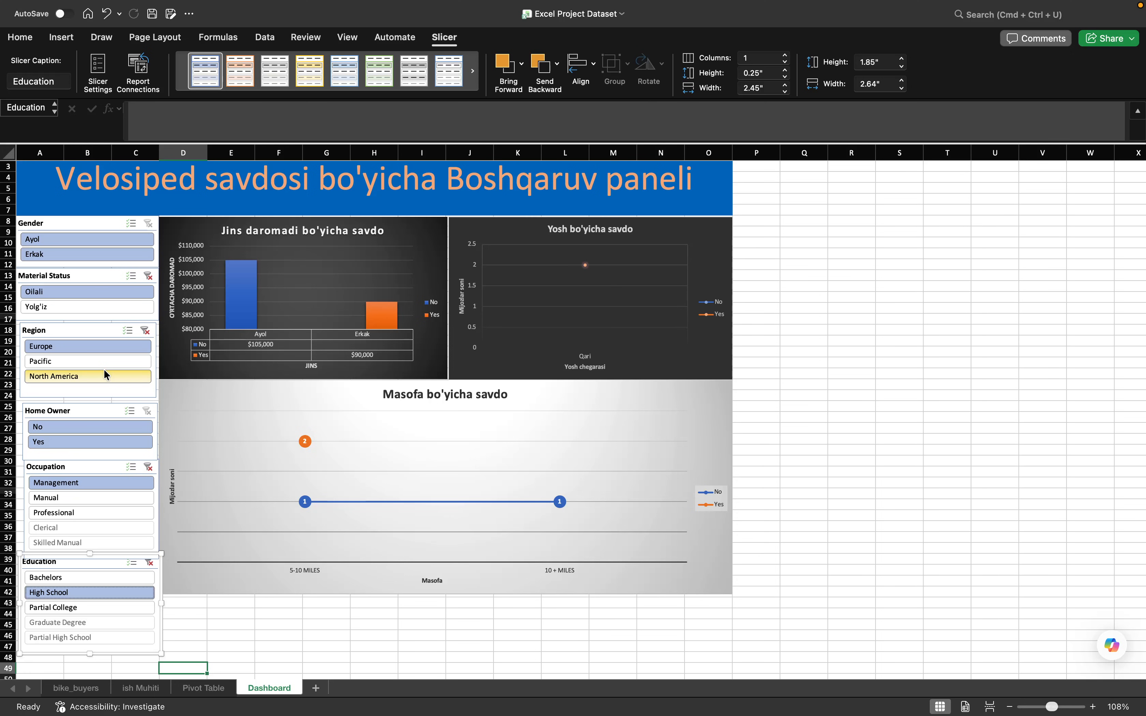
key("ctrl+Right")
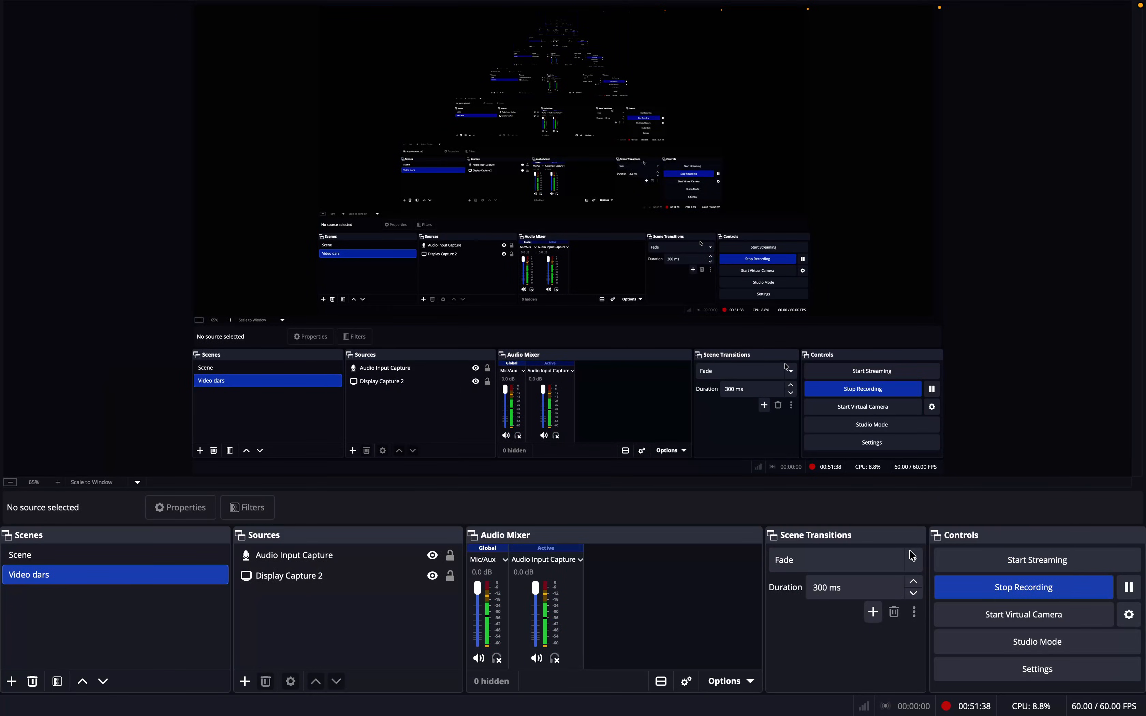